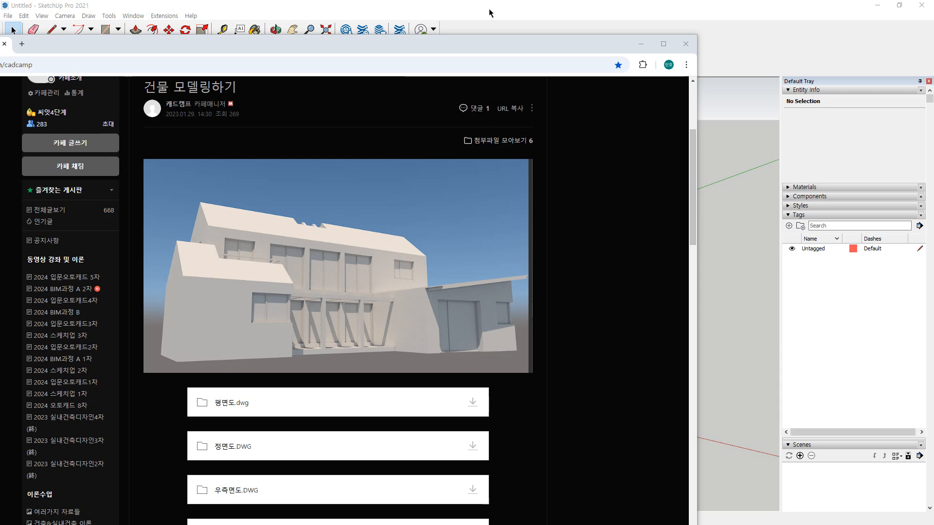
Switch to SketchUp and browse to the "99. 스케치업" > "03. 전원주택" folder for importing AutoCAD files
mouse_move(466, 49)
mouse_down()
mouse_move(0, 150)
mouse_move(0, 166)
mouse_up()
click(267, 163)
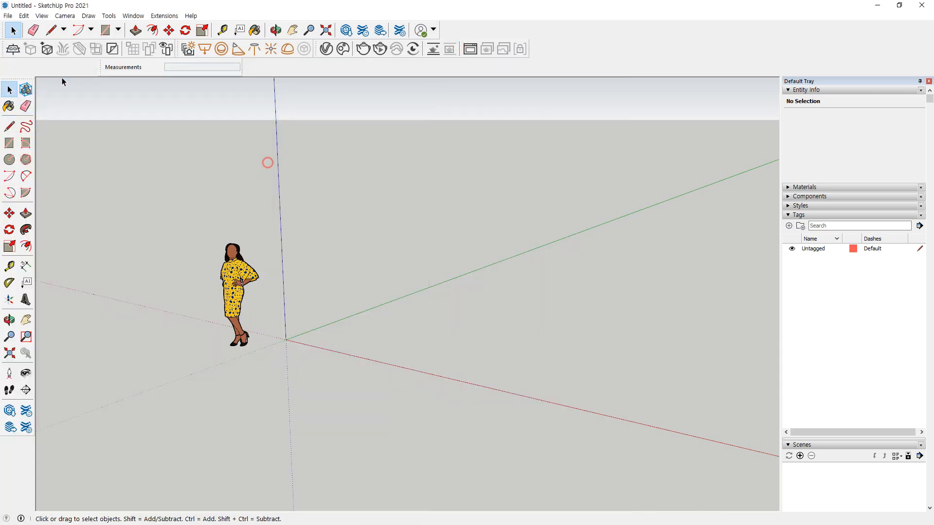
click(8, 15)
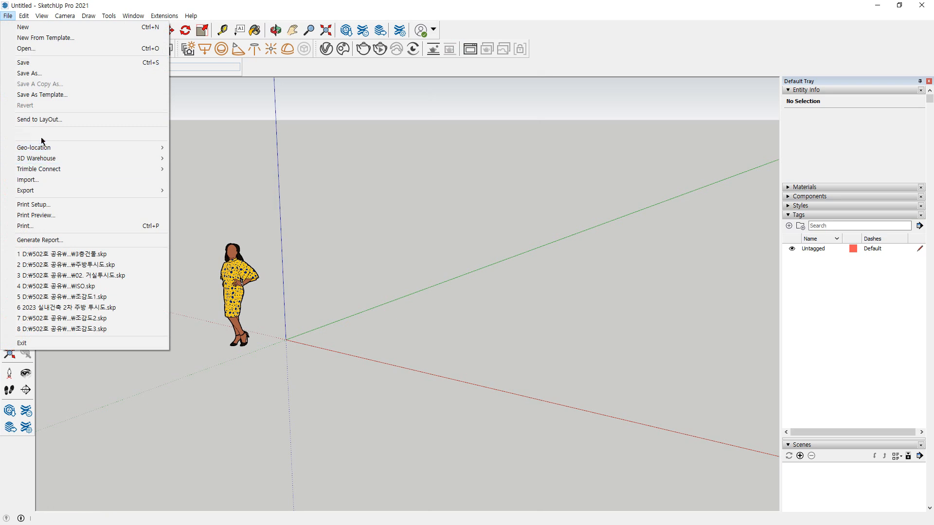
click(49, 179)
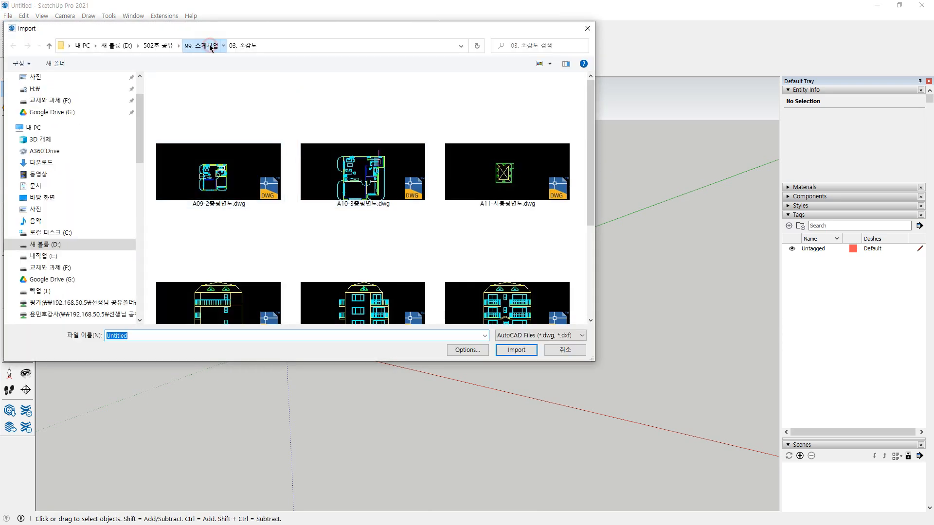
click(200, 45)
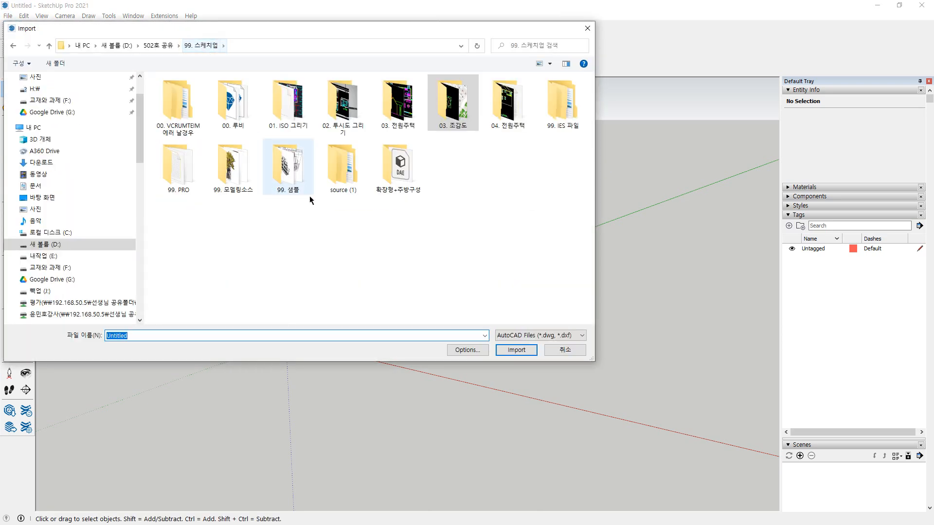
double_click(398, 102)
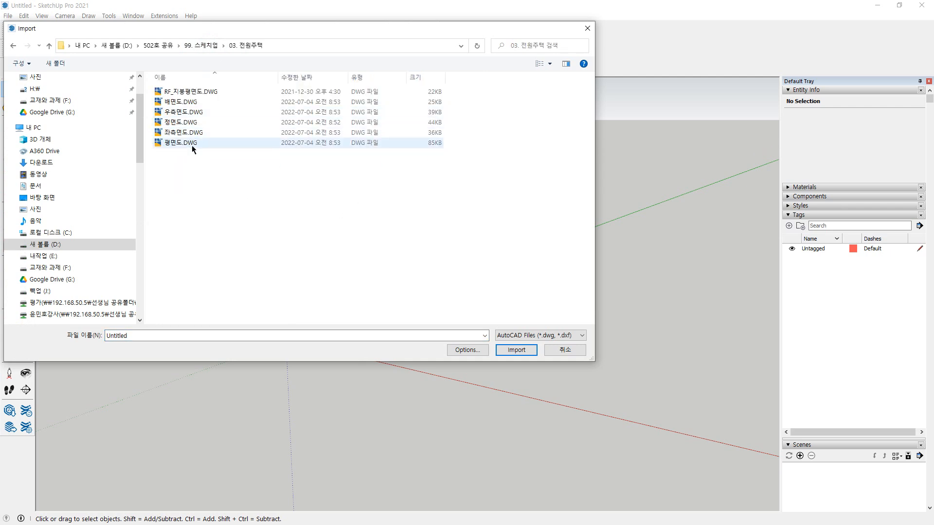
Import the floor plan drawing 평면도.DWG into the empty model
click(192, 143)
click(516, 350)
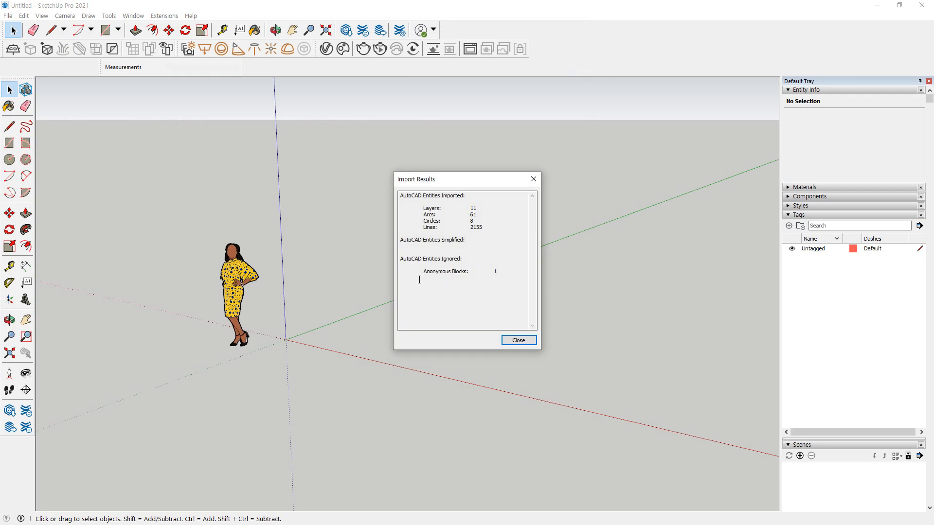
click(516, 340)
middle_drag(230, 278, 393, 389)
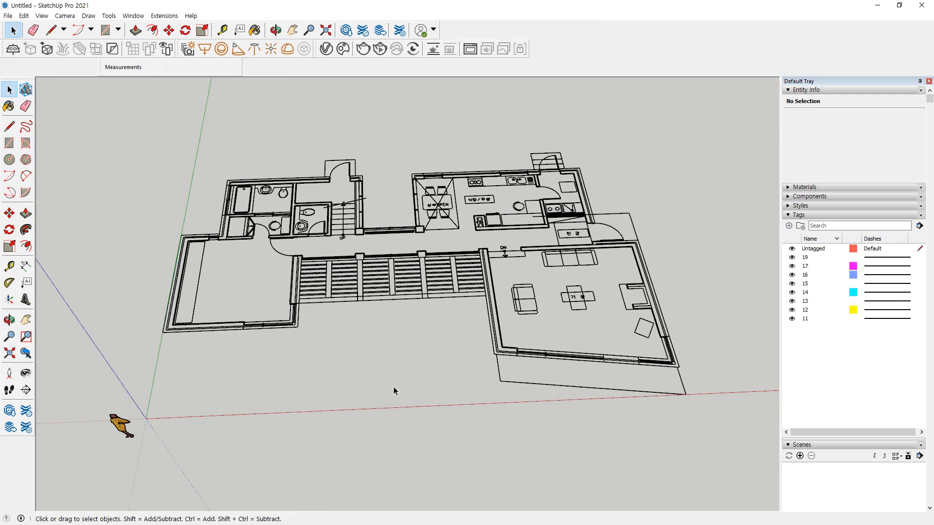
scroll(393, 387, down, 2)
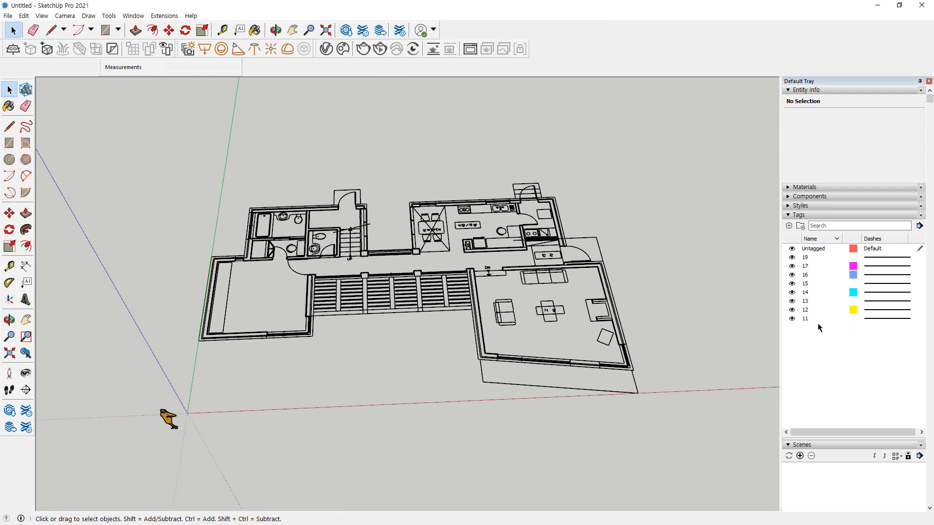
mouse_move(810, 335)
mouse_down()
mouse_move(786, 263)
mouse_move(827, 336)
mouse_move(810, 336)
mouse_up()
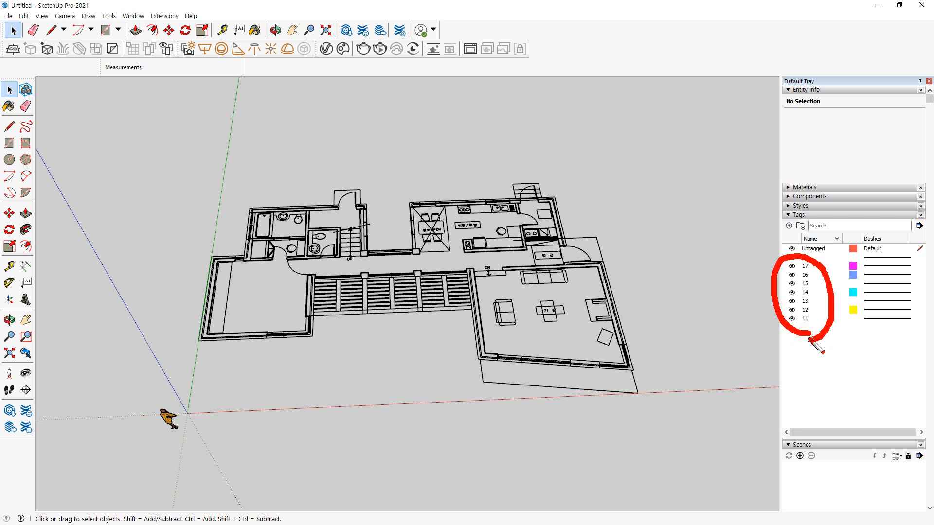
key(Escape)
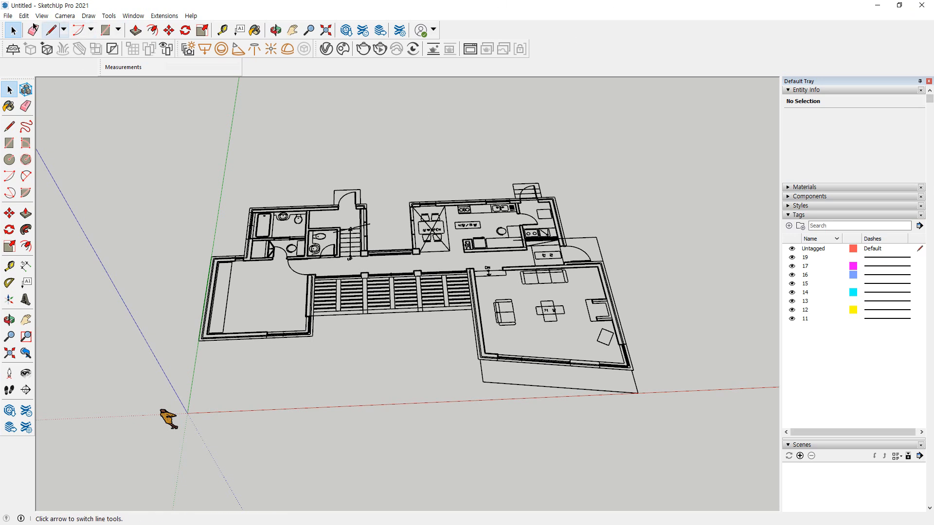
Import the front elevation drawing 정면도.DWG from the same folder
click(8, 17)
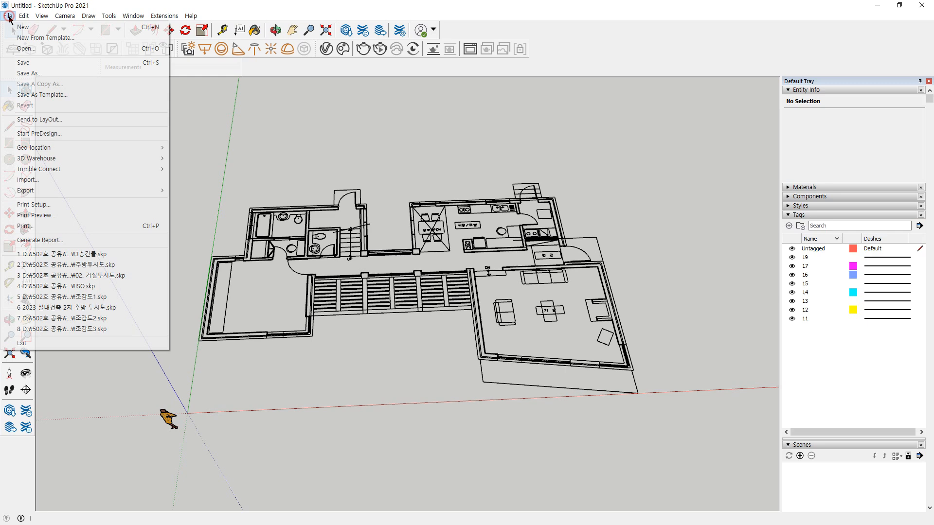
click(62, 180)
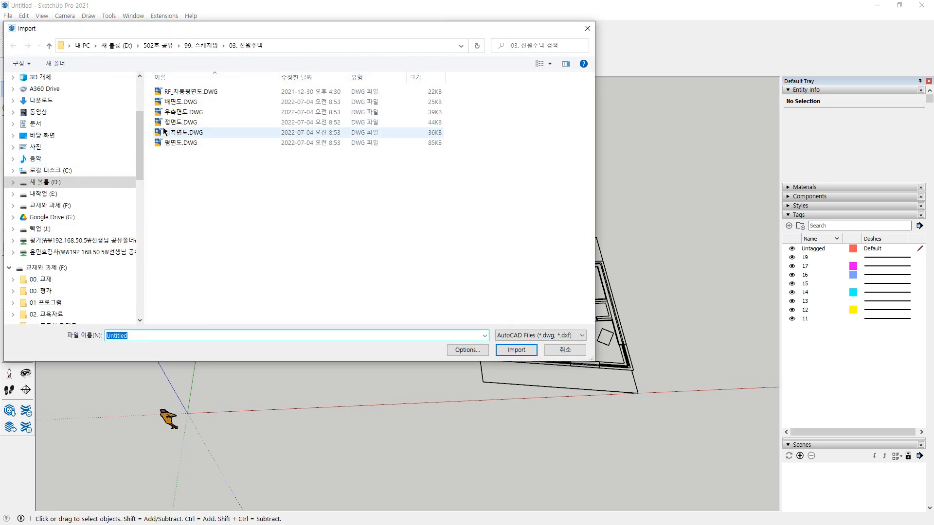
double_click(188, 122)
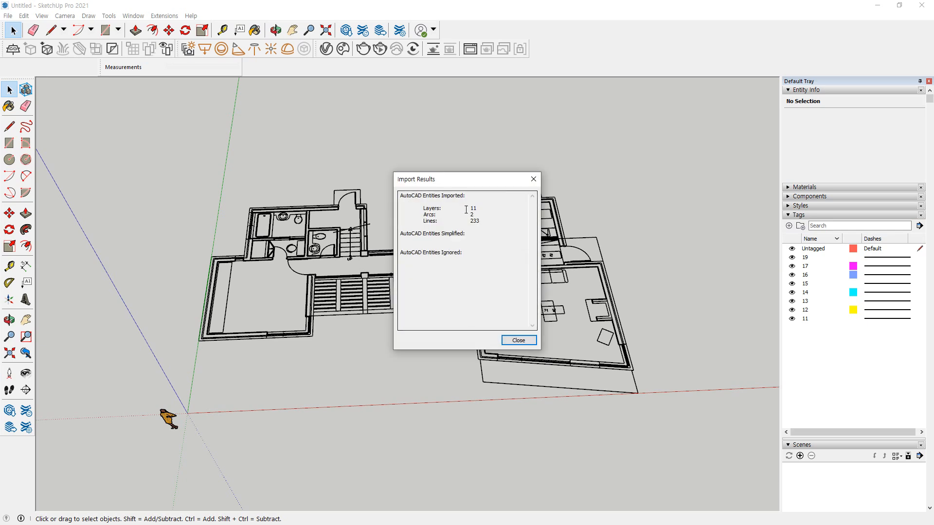
click(516, 339)
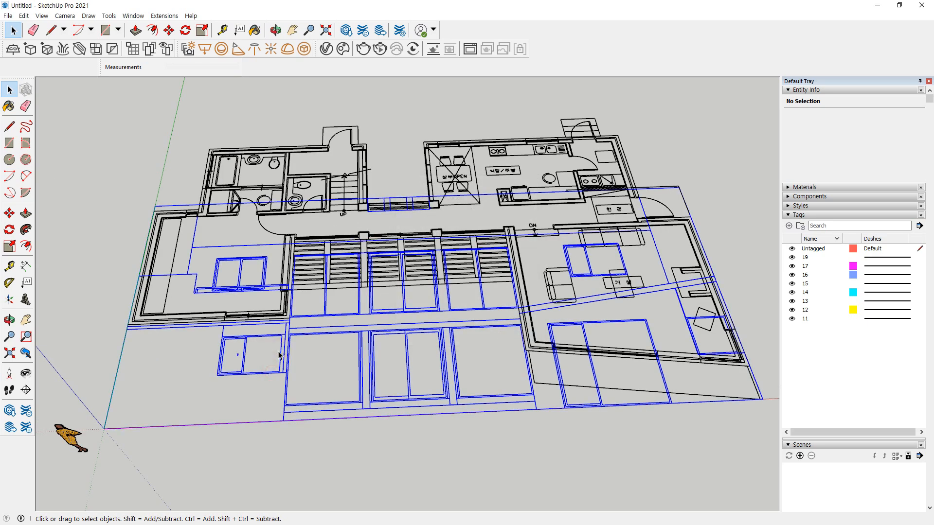
Move the front elevation about 9800 mm along the green axis so it lies clear in front of the floor plan
click(280, 355)
key(m)
click(281, 356)
scroll(266, 427, down, 2)
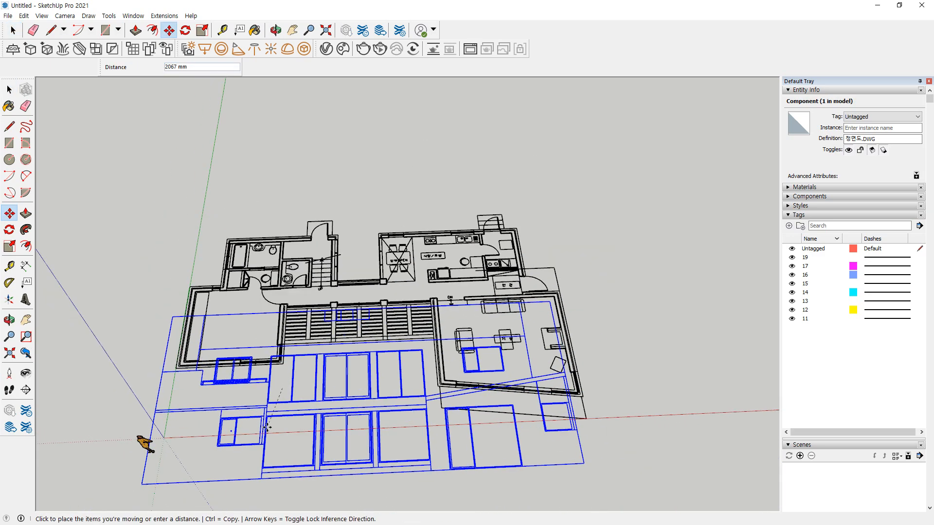
scroll(266, 427, down, 3)
shift+middle_drag(267, 427, 270, 294)
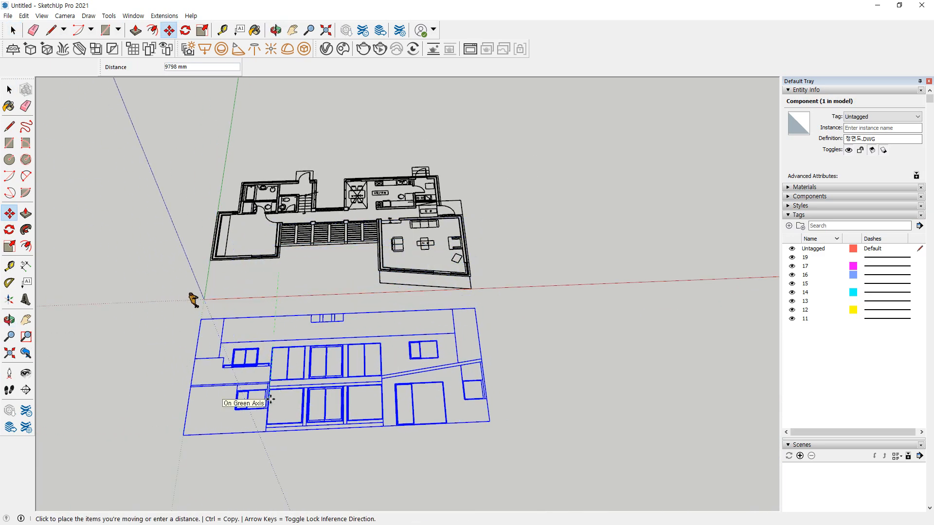
click(270, 399)
Import the right-side elevation drawing 우측면도.DWG from the same folder
click(9, 16)
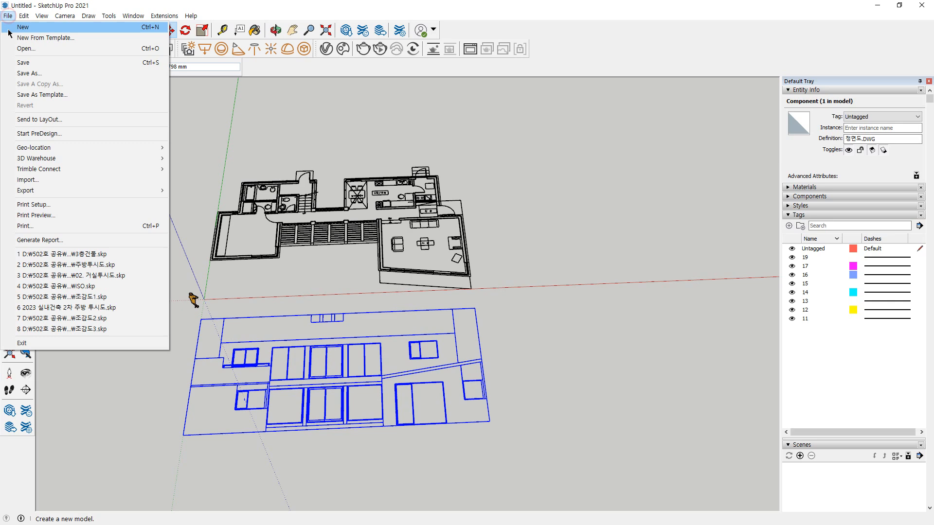
click(30, 179)
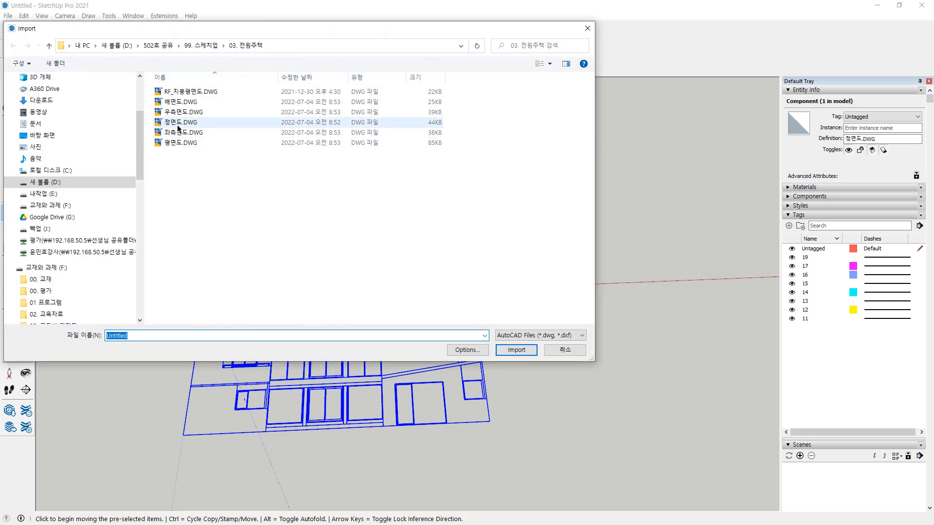
click(196, 114)
double_click(196, 113)
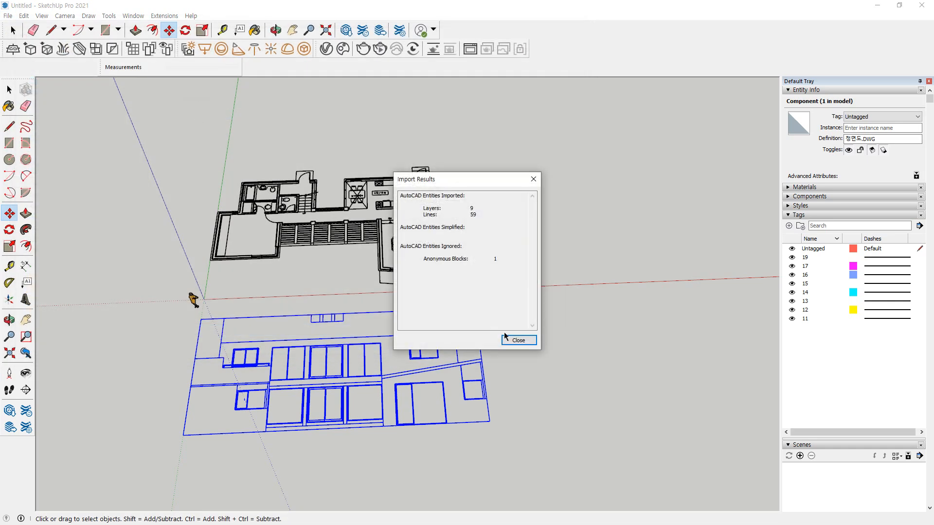
click(519, 339)
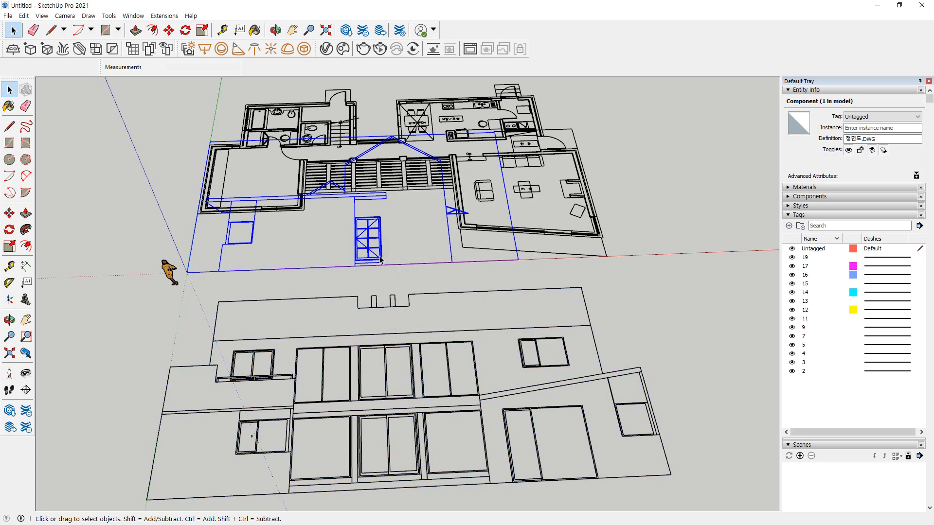
Move the right-side elevation along the red axis to the open space right of the floor plan
scroll(681, 243, down, 2)
scroll(681, 243, up, 3)
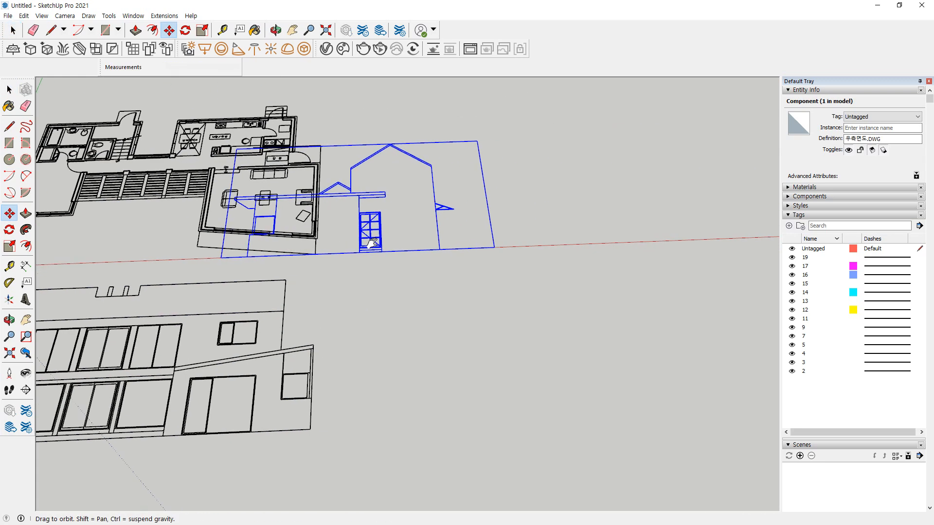
click(520, 241)
scroll(330, 210, down, 2)
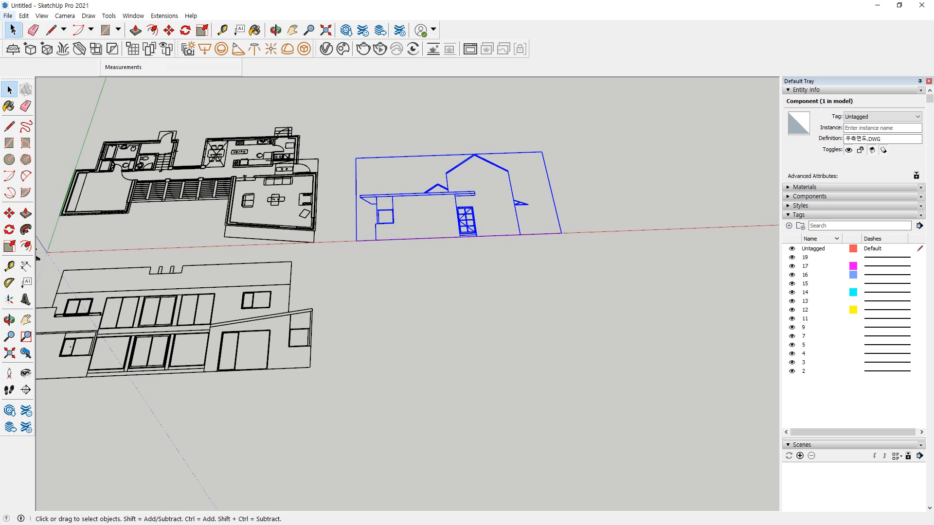
Import the rear elevation drawing 배면도.DWG from the same folder
click(10, 17)
click(29, 182)
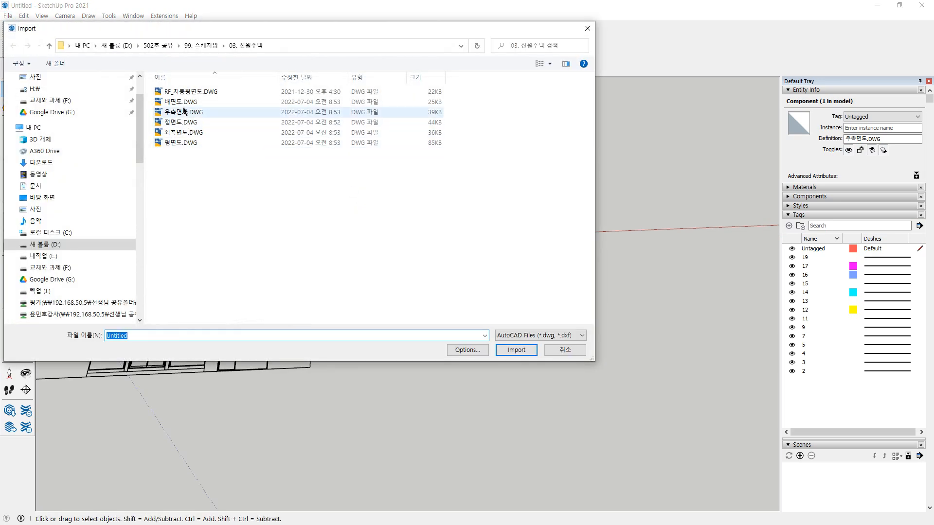
double_click(182, 100)
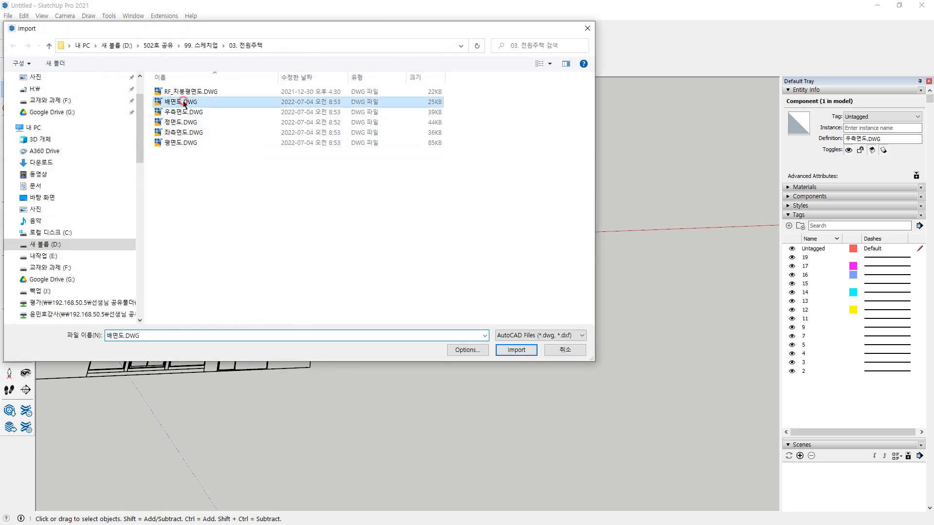
click(521, 342)
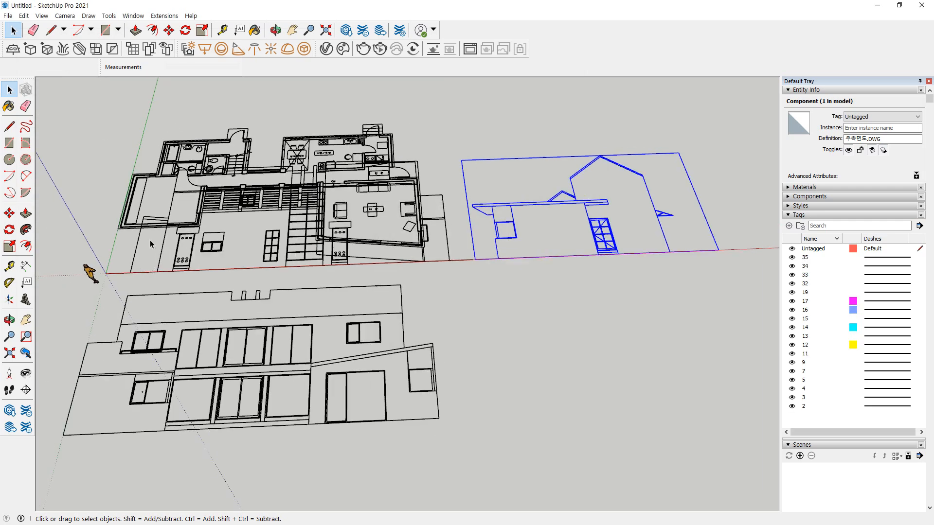
Move the rear elevation about 14700 mm along the green axis so it lies behind the floor plan
scroll(150, 241, down, 1)
shift+middle_drag(196, 222, 249, 293)
click(239, 316)
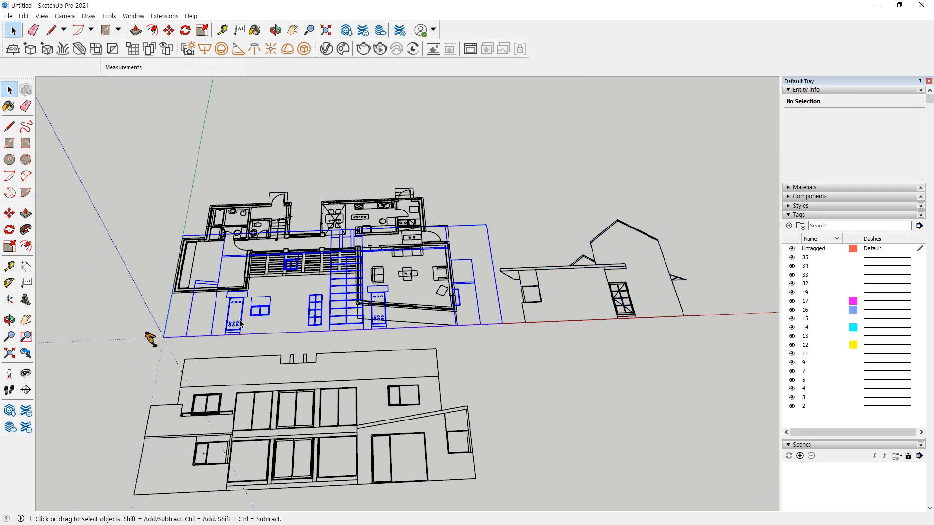
key(m)
click(239, 314)
click(251, 163)
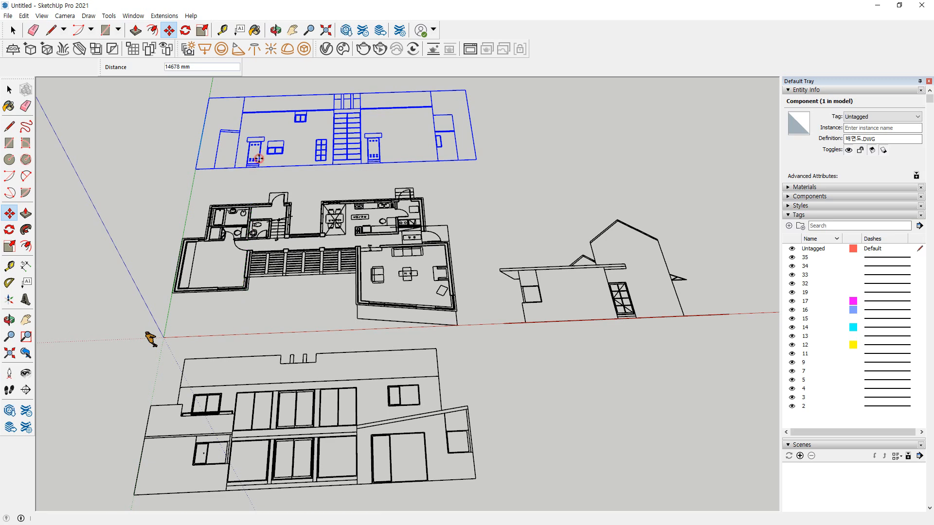
key(space)
Import the left-side elevation drawing 좌측면도.DWG from the same folder
click(8, 15)
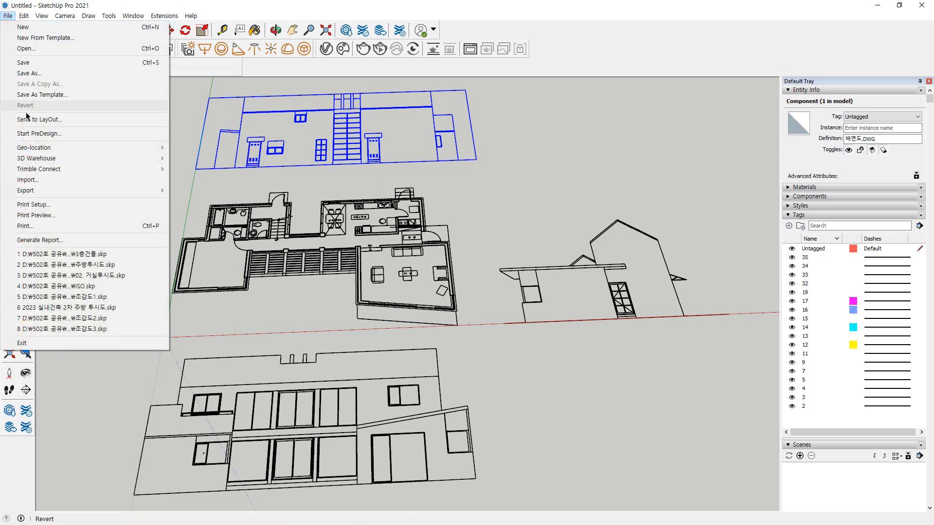
click(42, 183)
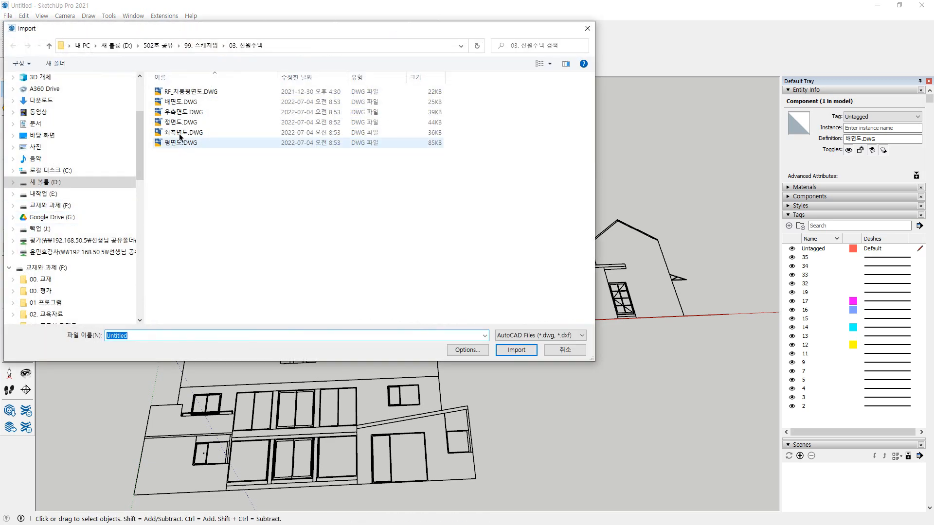
double_click(179, 133)
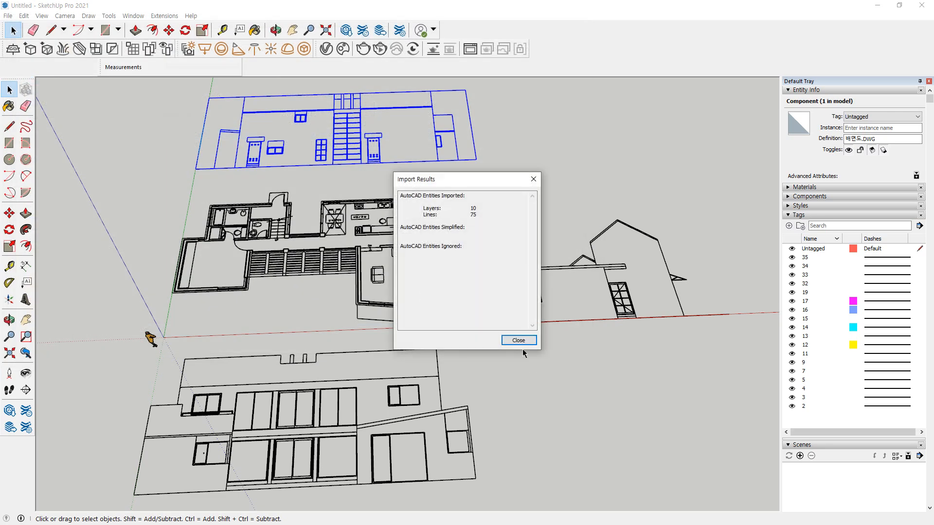
click(518, 340)
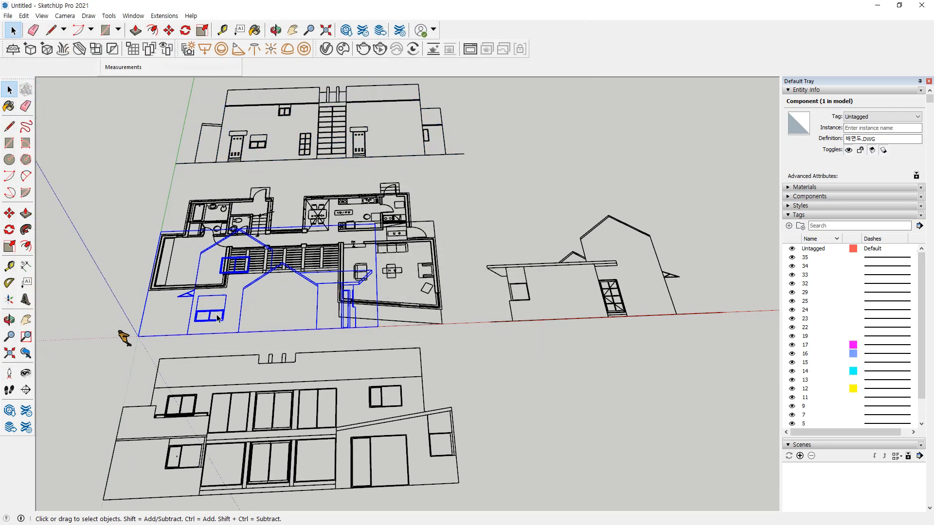
Move the left-side elevation along the red axis to the open space left of the floor plan, and deselect it
shift+middle_drag(104, 288, 241, 307)
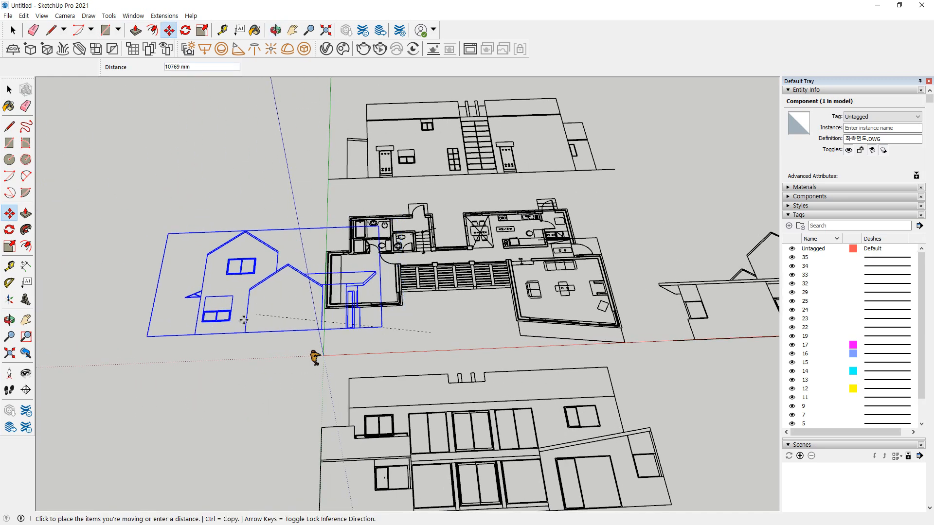
click(147, 340)
scroll(293, 328, down, 3)
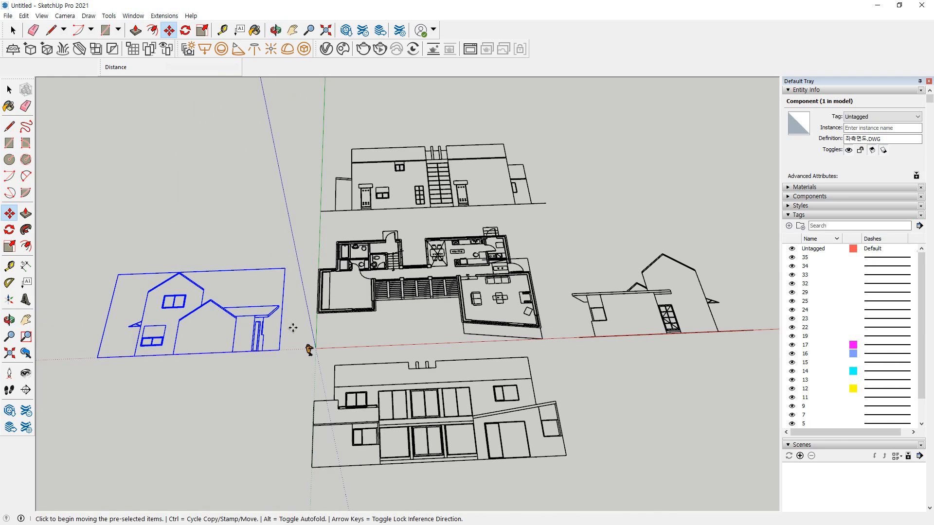
middle_drag(422, 326, 360, 342)
key(Escape)
key(space)
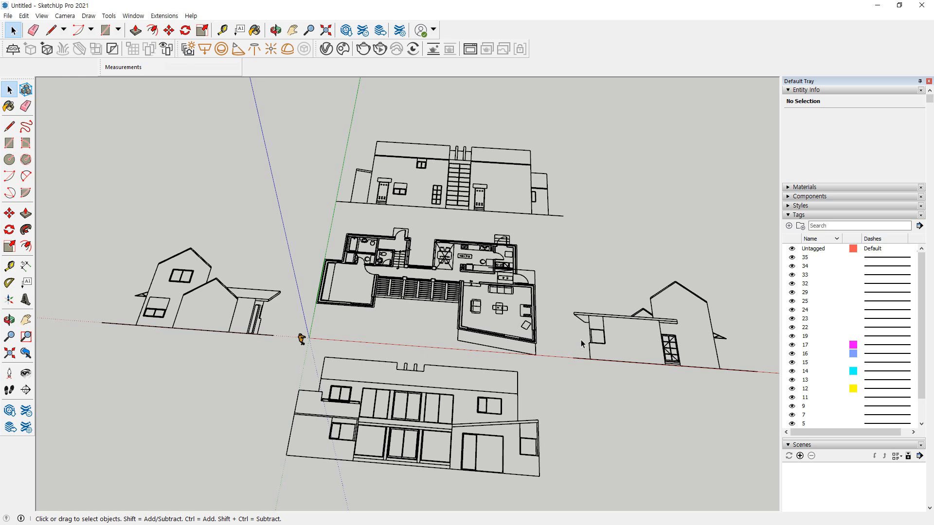
scroll(576, 328, down, 2)
middle_drag(576, 328, 517, 329)
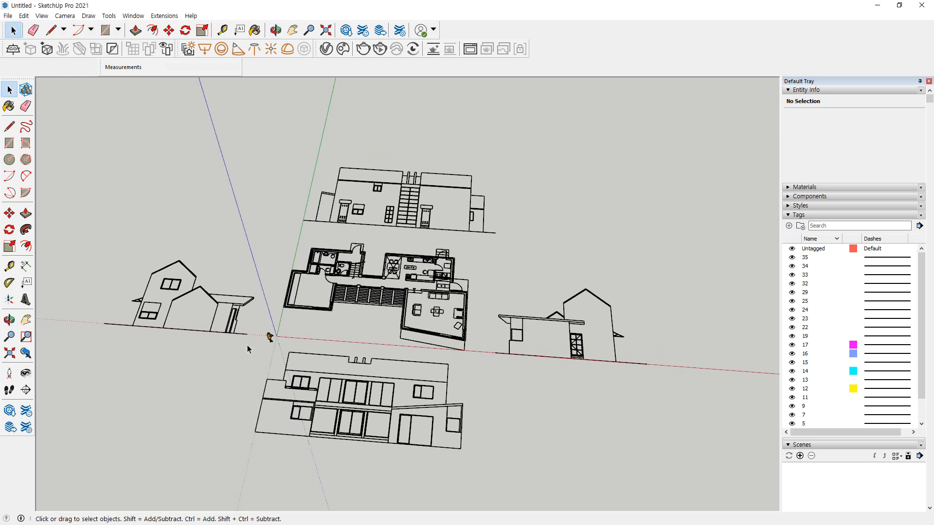
Open the program preferences and show the keyboard shortcut settings
key(ctrl+2)
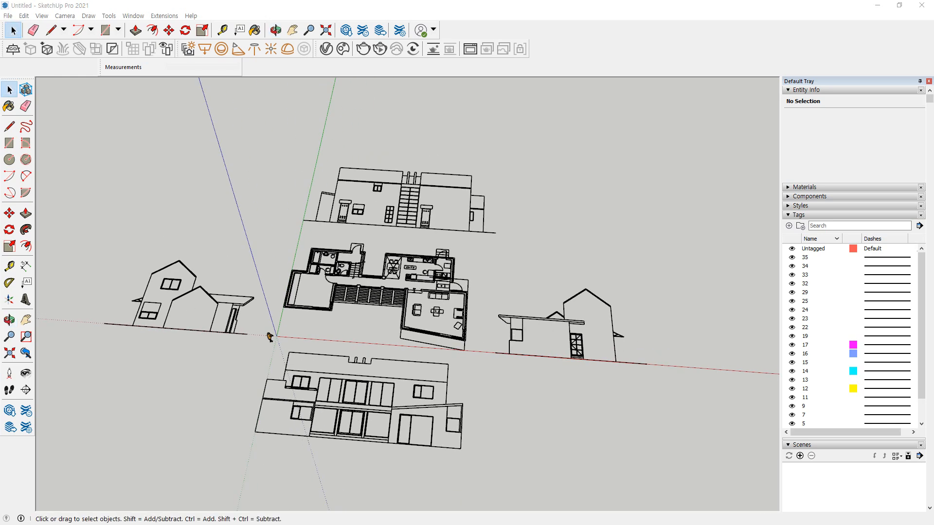
click(130, 17)
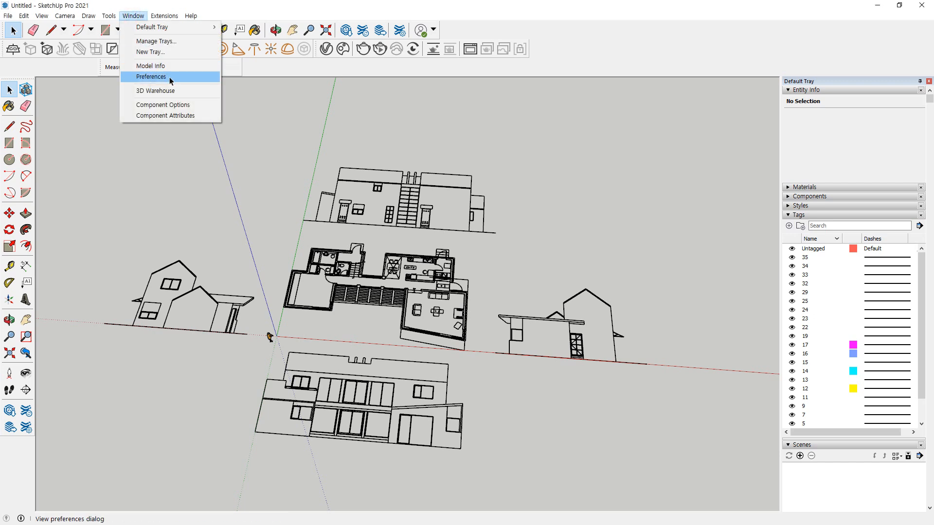
click(132, 16)
click(132, 16)
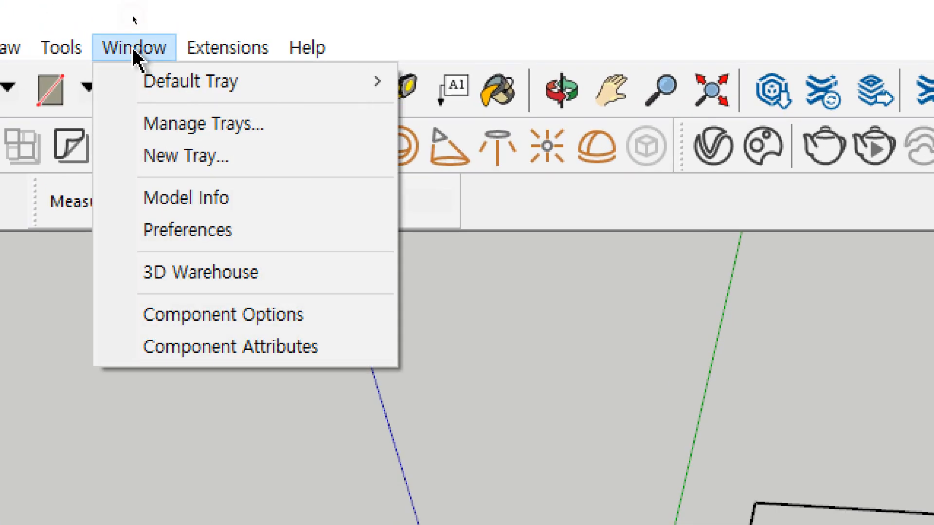
click(265, 237)
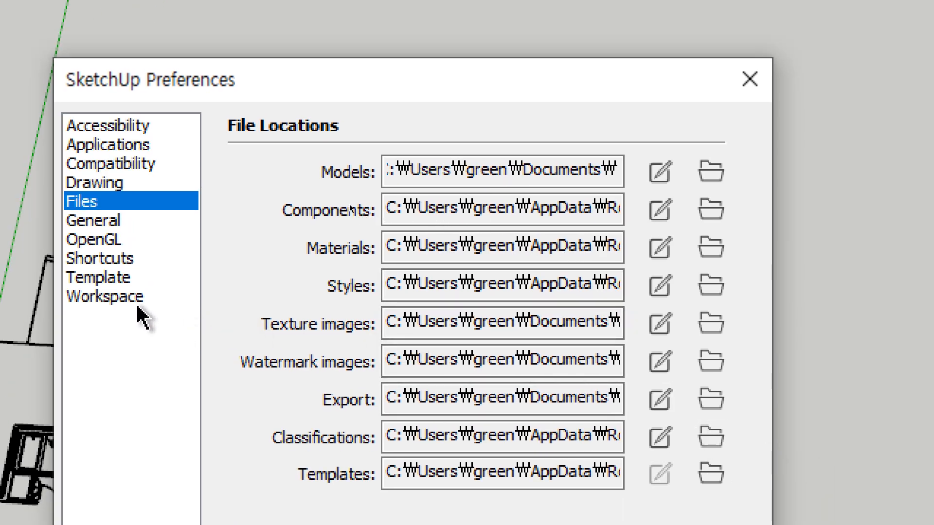
click(131, 263)
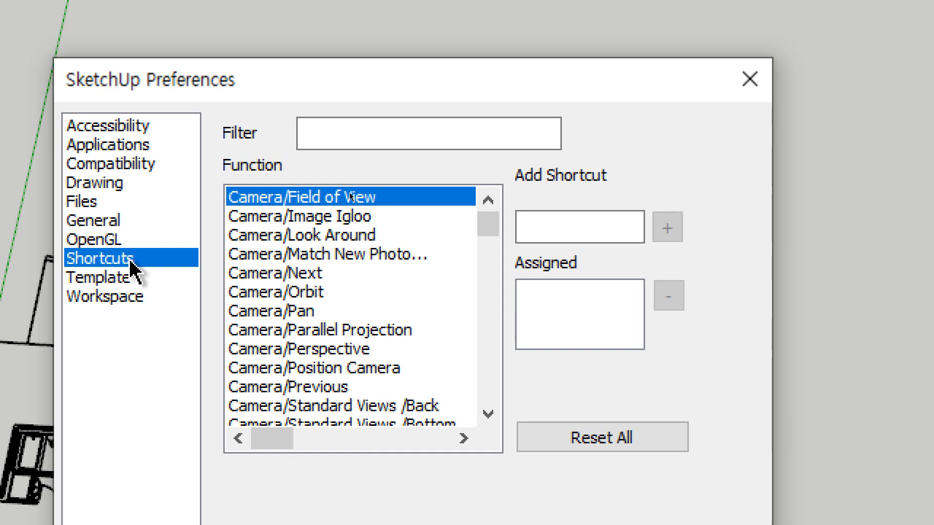
Filter the functions for "imp" and assign Ctrl+0 as the shortcut of File/Import
click(336, 141)
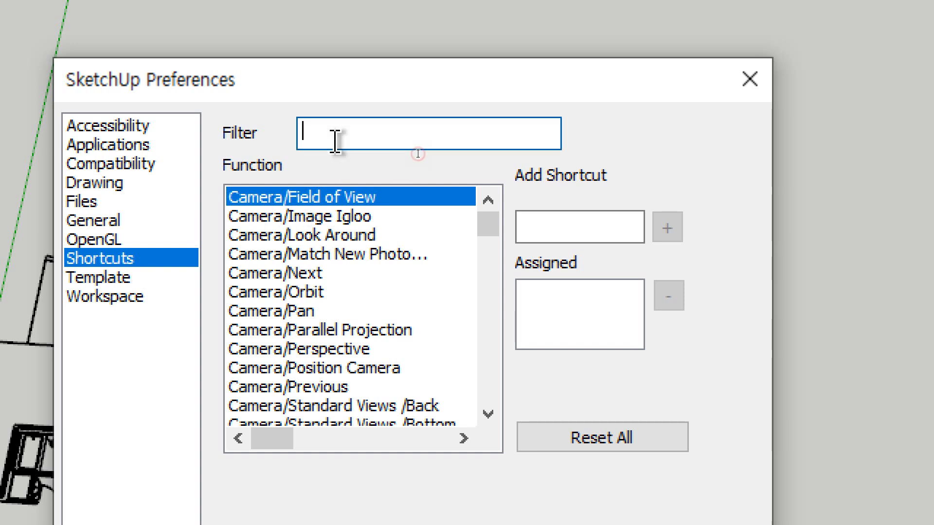
text(imp)
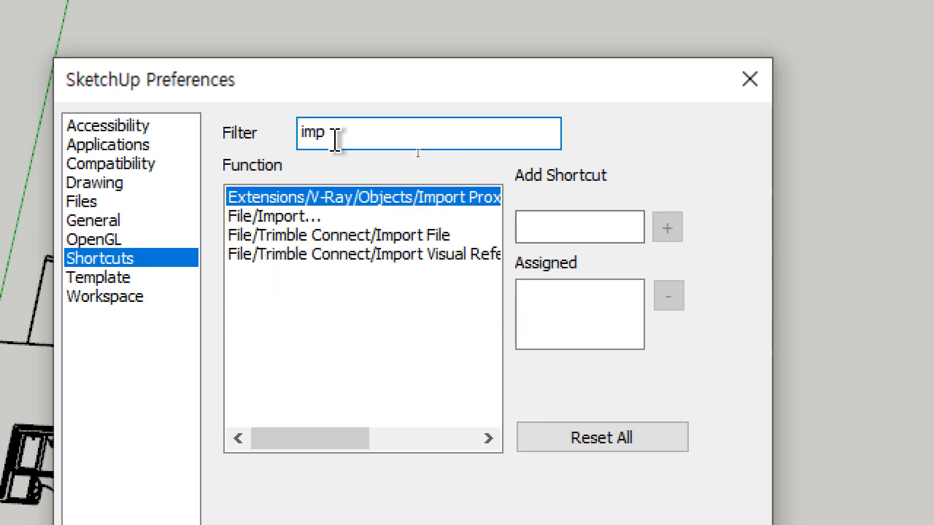
click(367, 217)
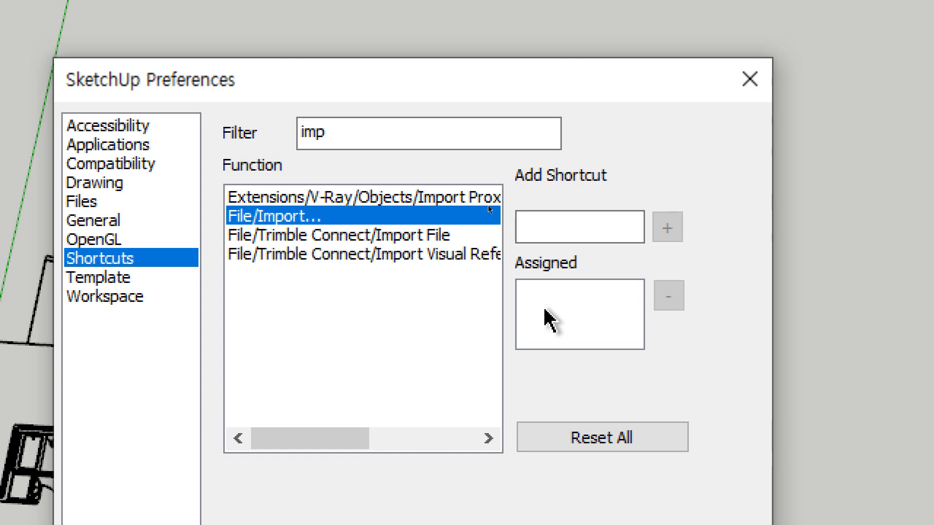
click(559, 226)
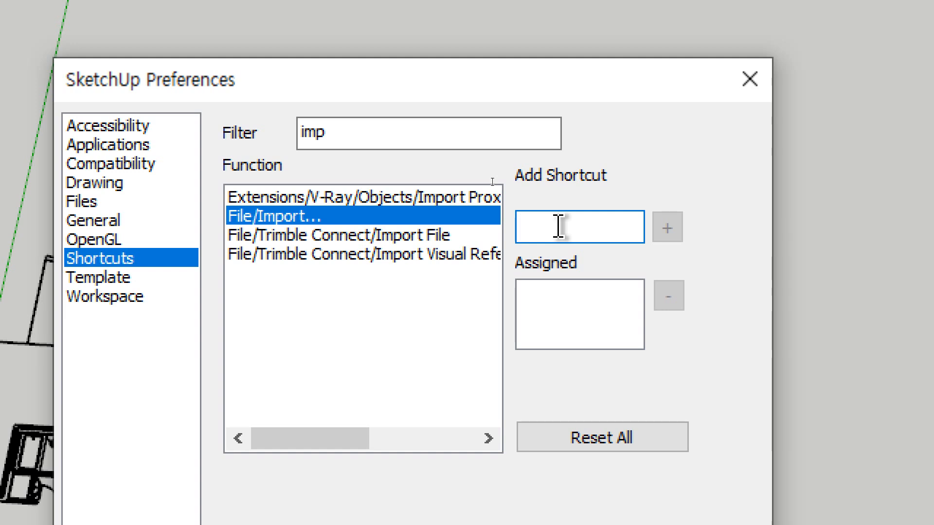
key(ctrl)
click(670, 230)
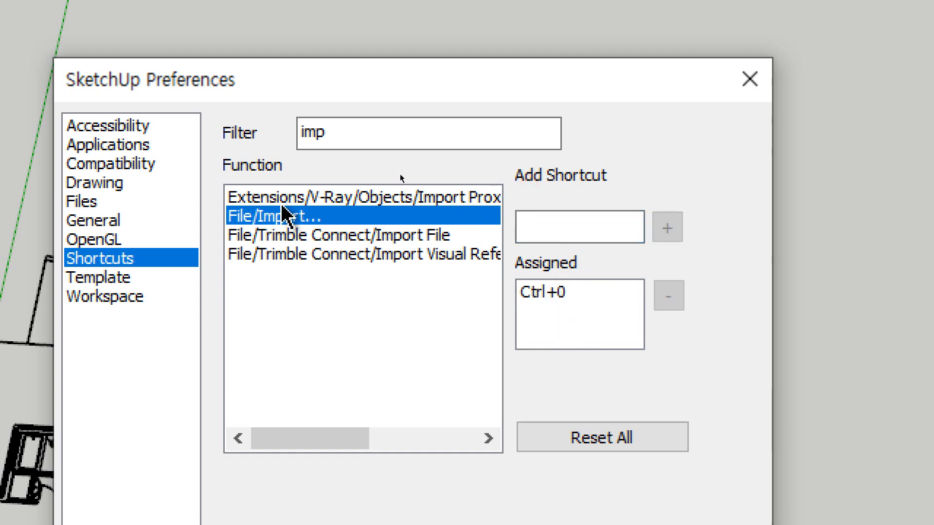
Remove the shortcut assigned to File/Import, try to enter Ctrl+0 for it again, and accept the preferences
click(560, 294)
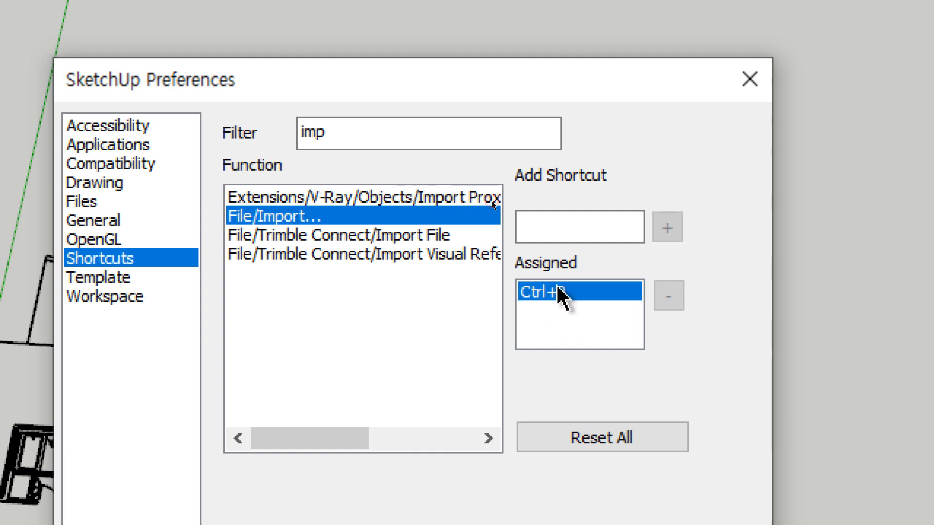
click(670, 305)
click(600, 233)
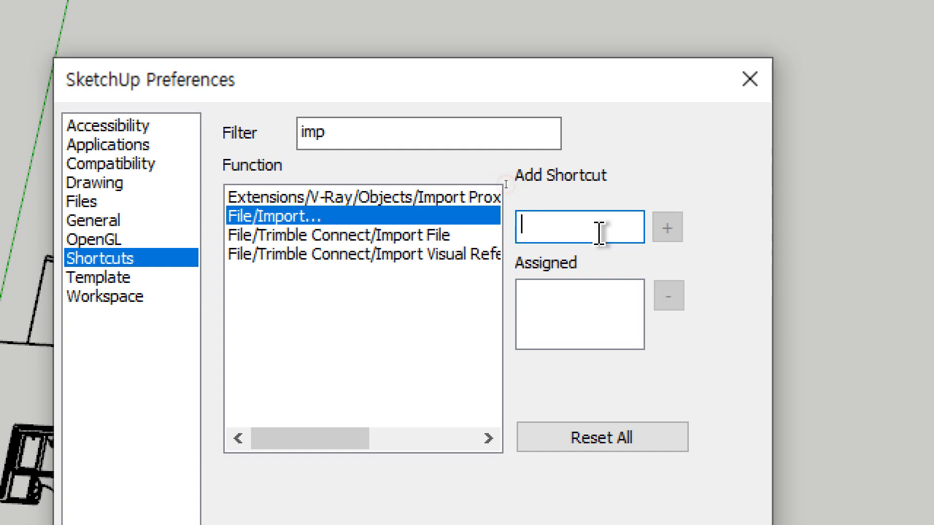
key(ctrl)
key(ctrl+0)
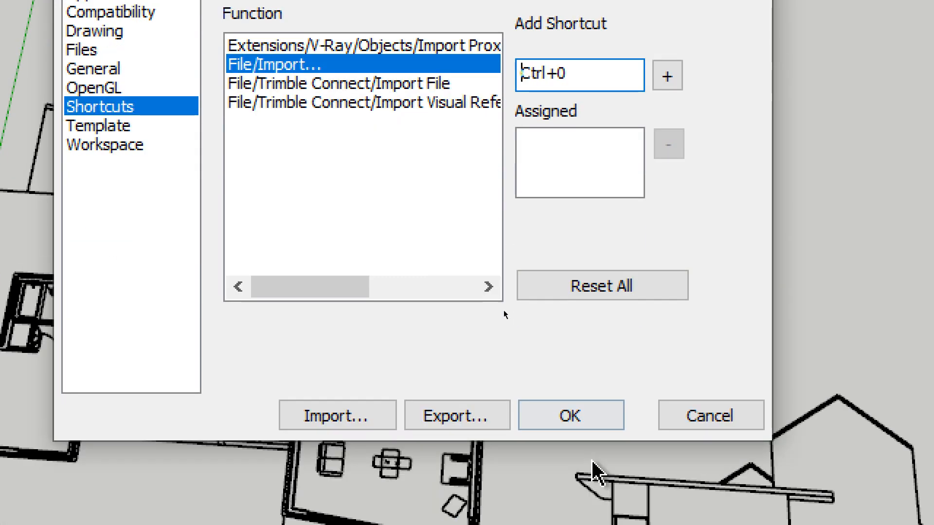
click(596, 423)
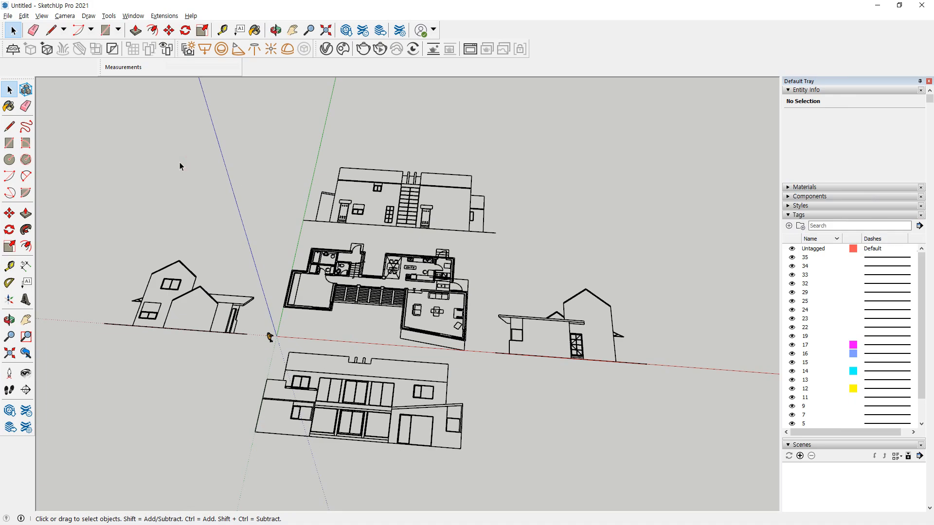
click(8, 15)
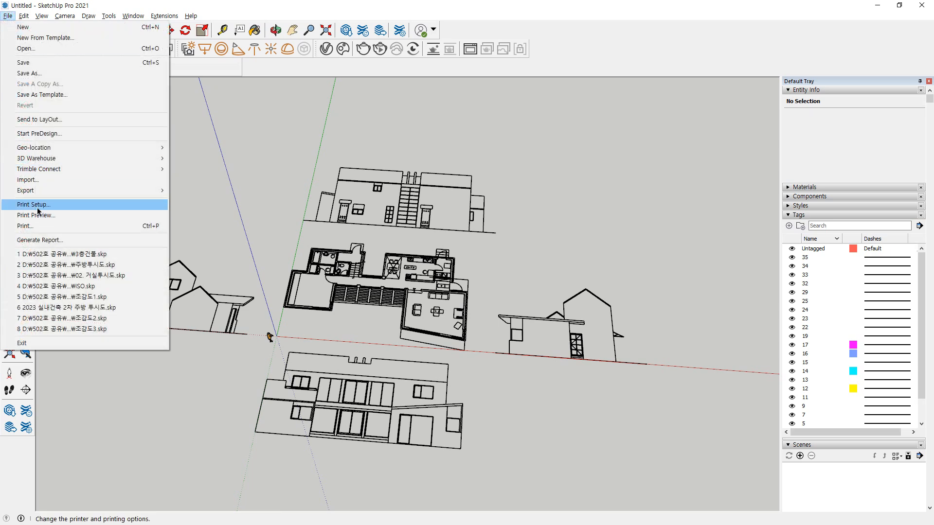
click(58, 182)
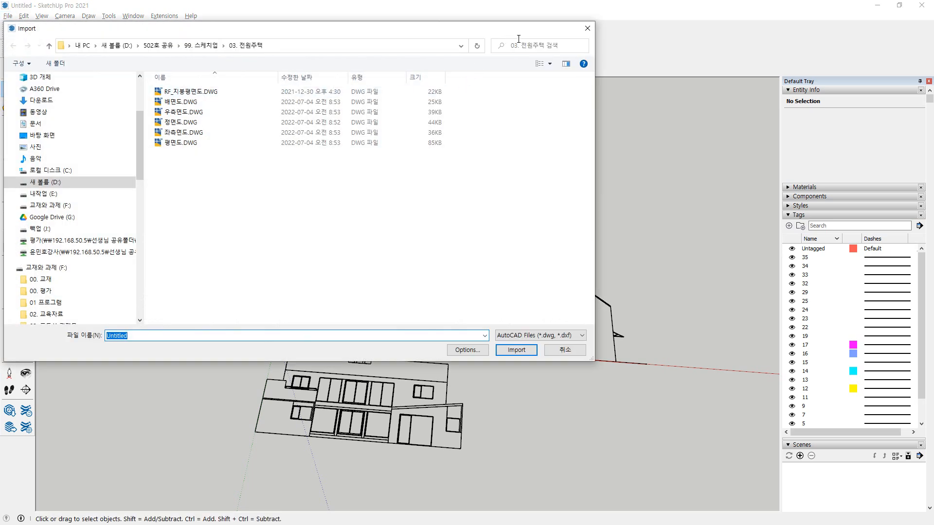
click(582, 32)
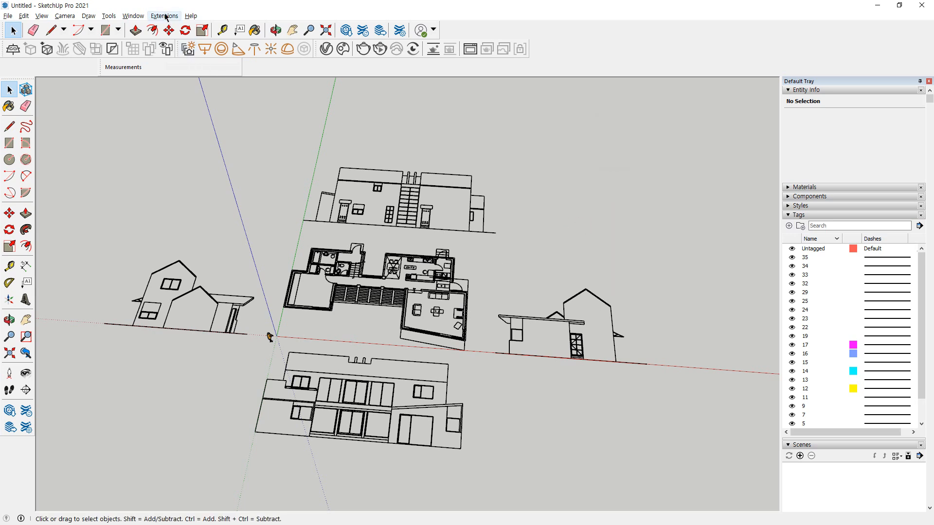
Assign Ctrl+0 to File/Import in the shortcut preferences, filtering for "impo", and test importing by shortcut without loading a file
click(133, 15)
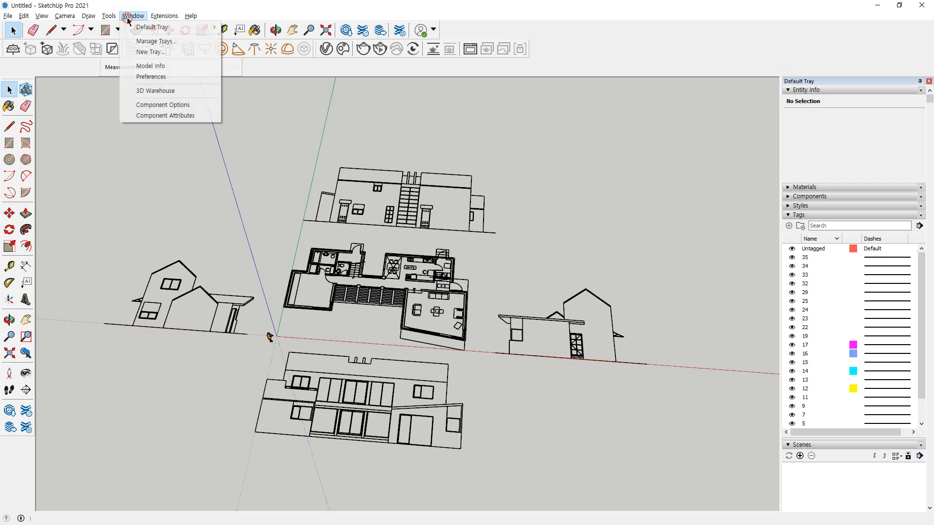
click(170, 77)
click(445, 151)
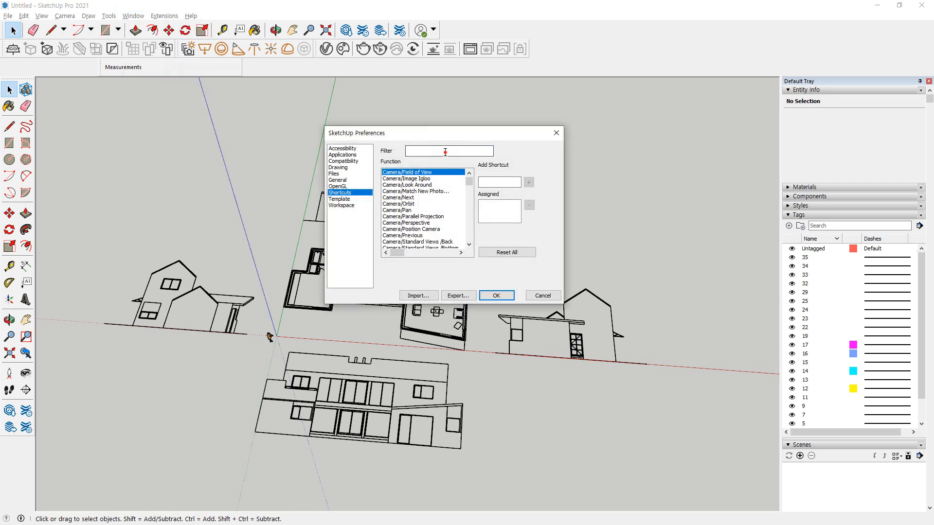
text(impo)
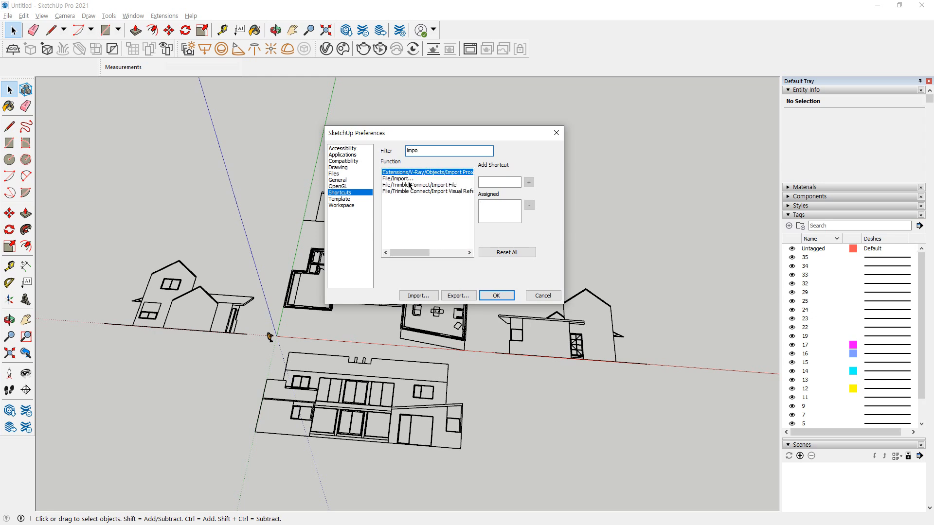
click(409, 179)
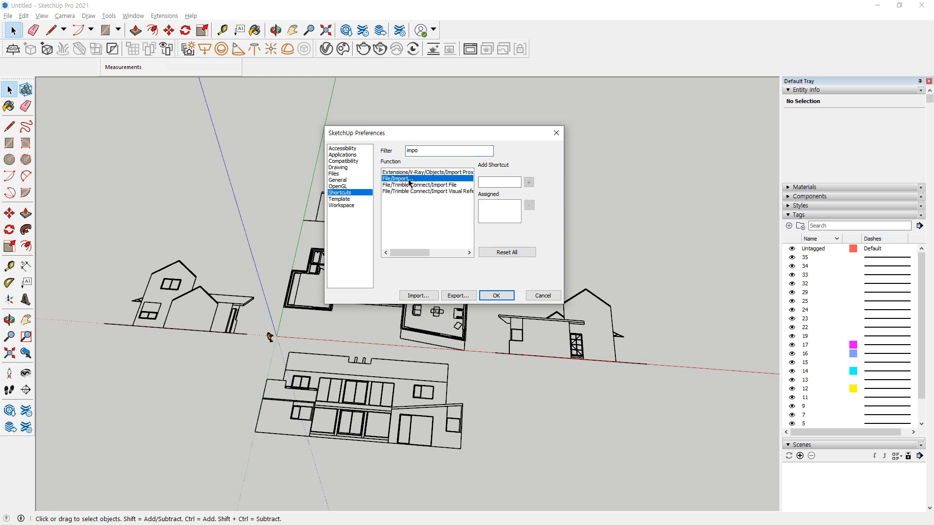
click(497, 182)
click(528, 182)
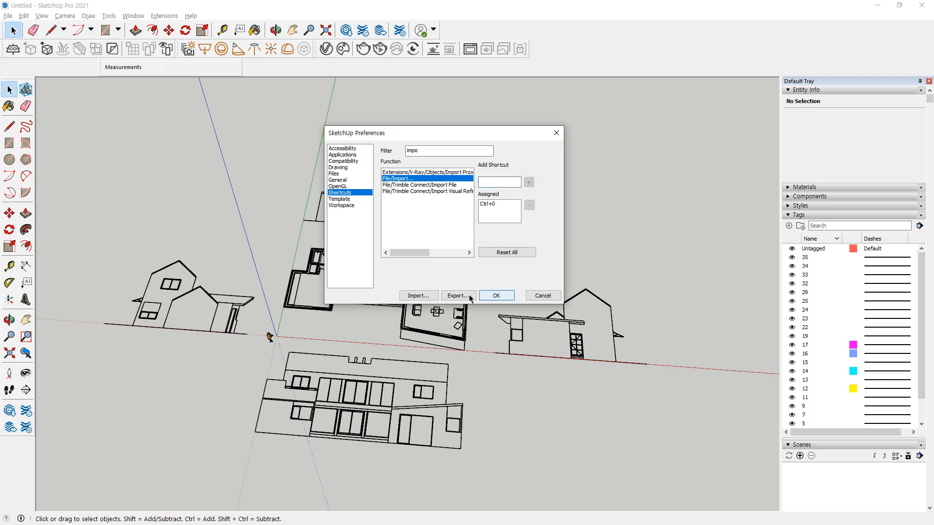
click(506, 295)
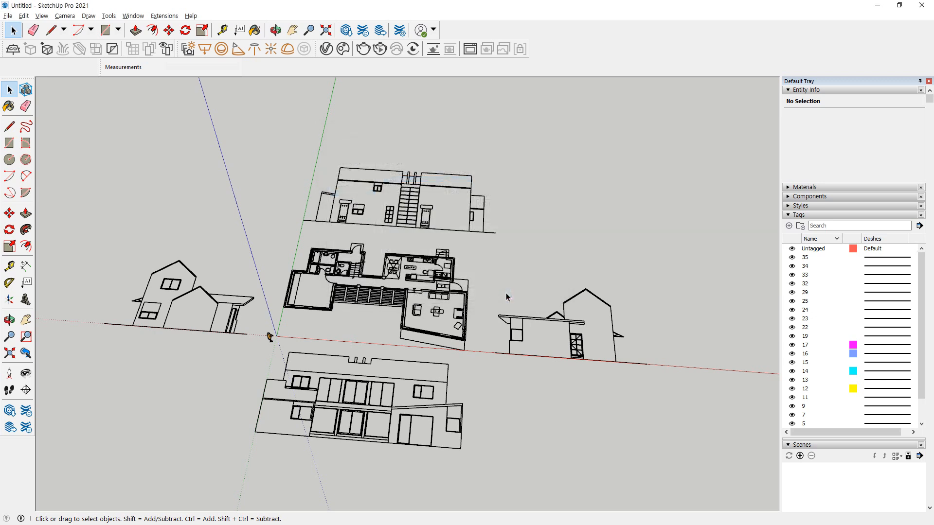
key(ctrl+i)
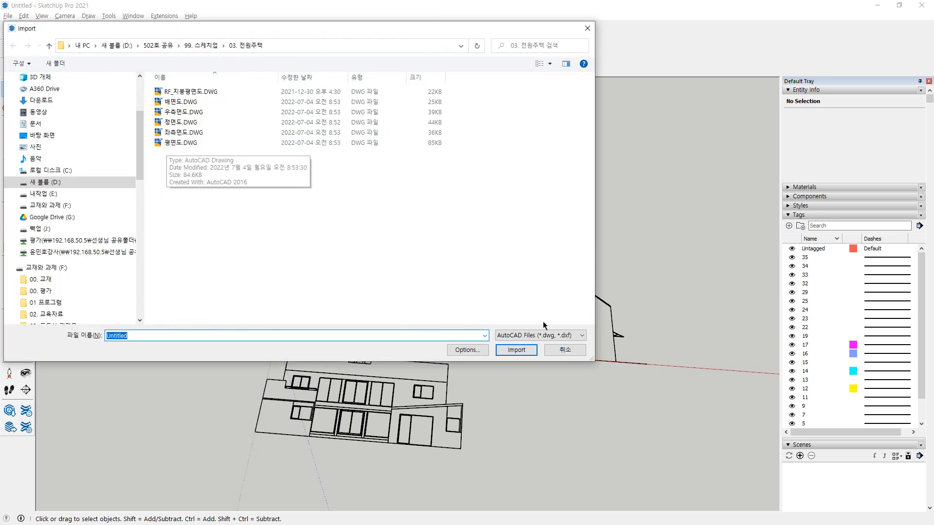
click(567, 349)
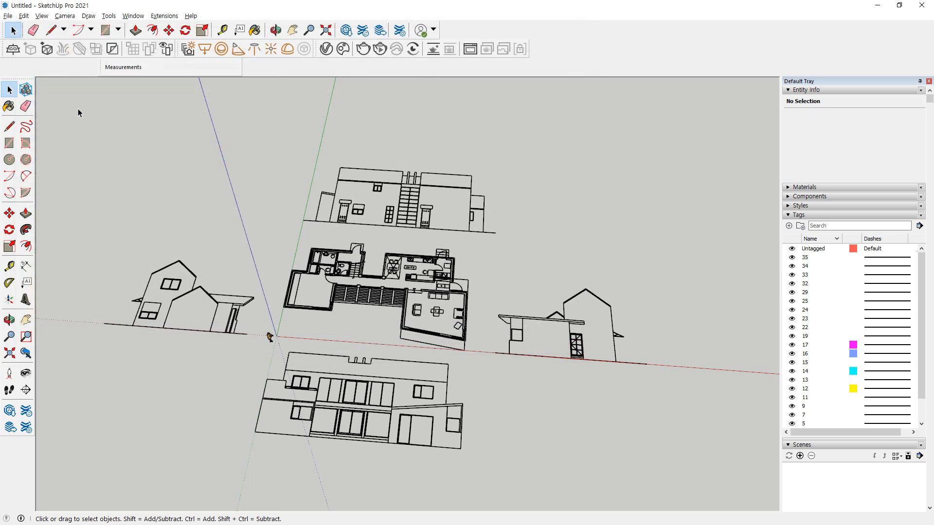
drag(78, 109, 661, 480)
click(661, 478)
click(133, 16)
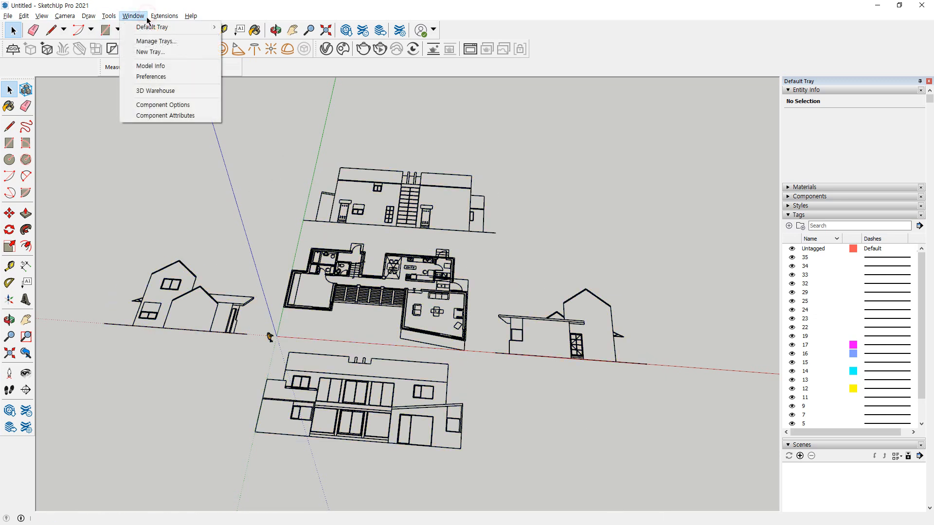
click(176, 78)
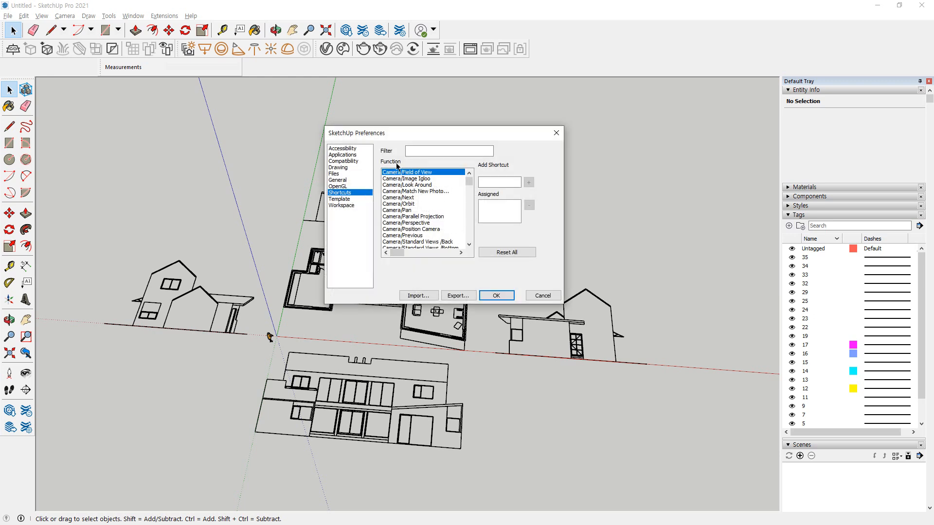
click(506, 298)
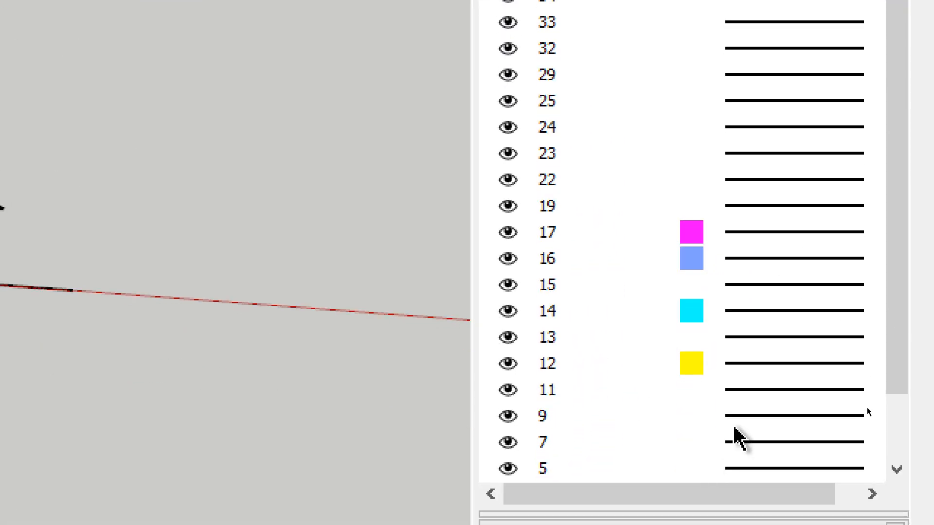
Add a new tag named "2D 평면" for the floor plan drawing
drag(897, 246, 888, 97)
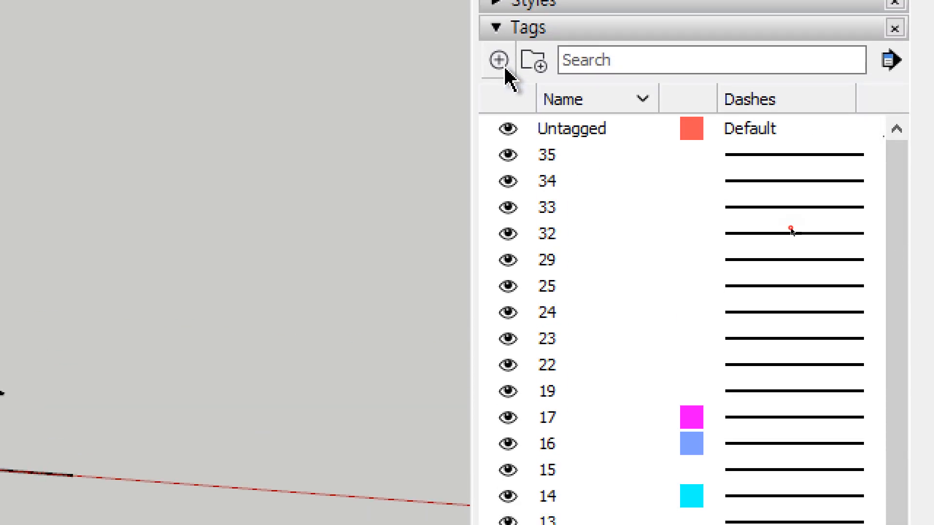
click(500, 60)
text(2d)
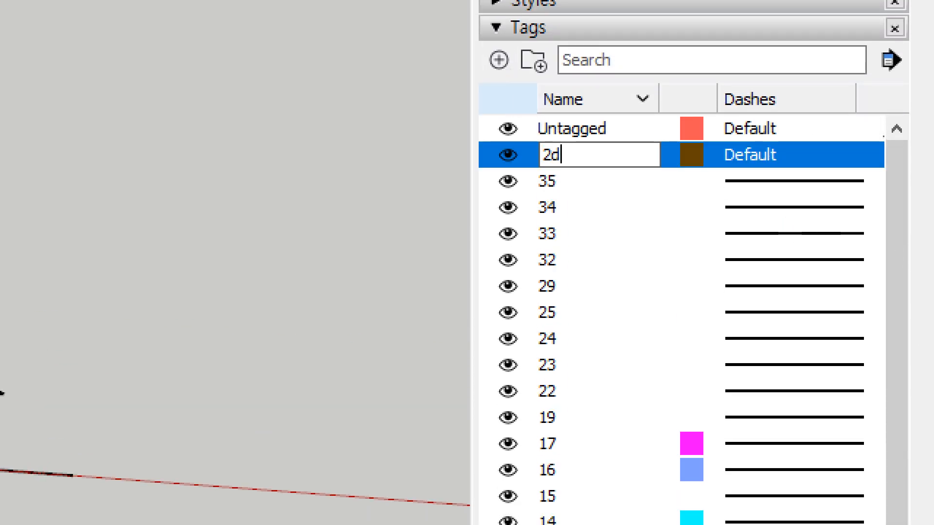
key(BackSpace)
text(D )
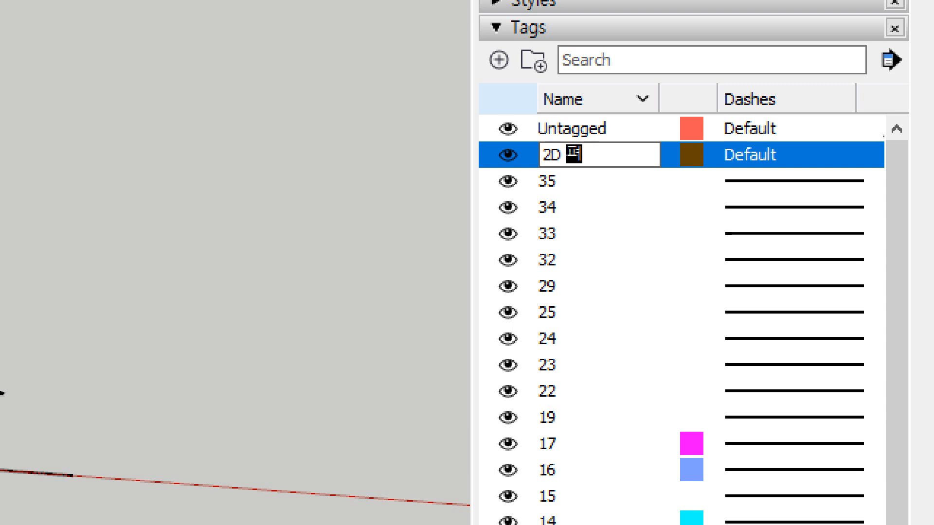
text(평면)
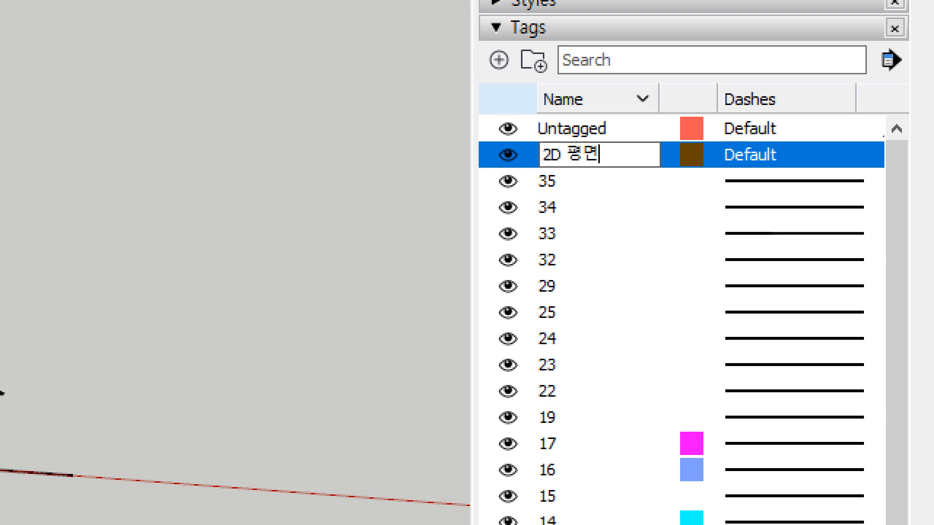
key(Return)
Add a second new tag named "2D 우측" for the right-side elevation
click(499, 60)
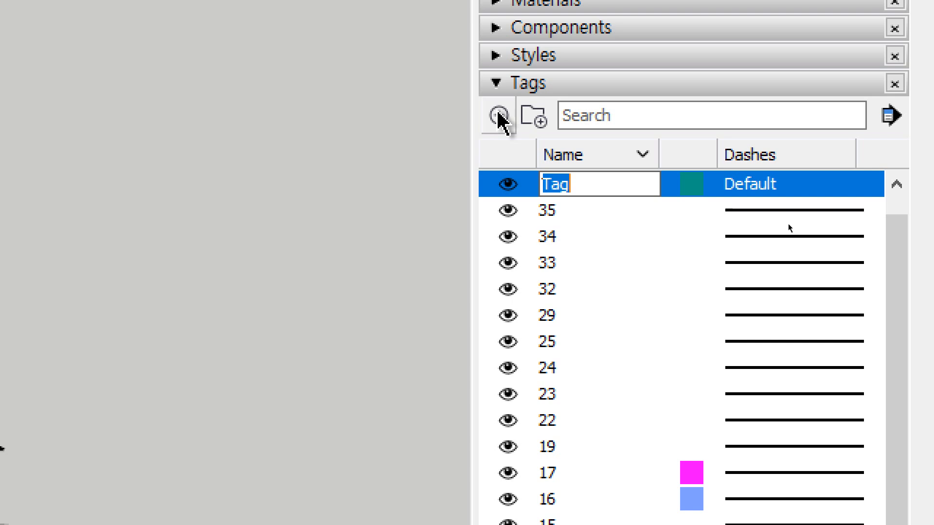
text(2D)
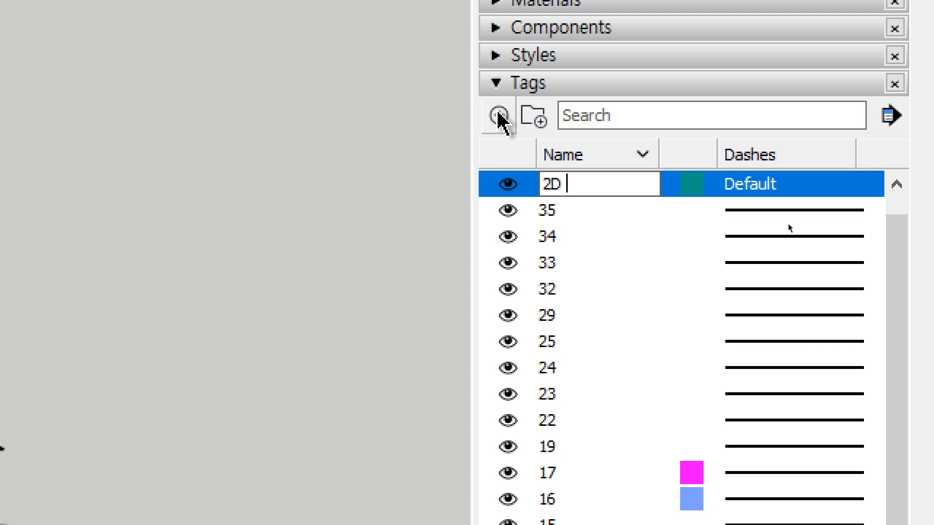
text( 우측)
key(Return)
Add a new tag named "2D 배면" for the rear elevation
click(499, 115)
text(2)
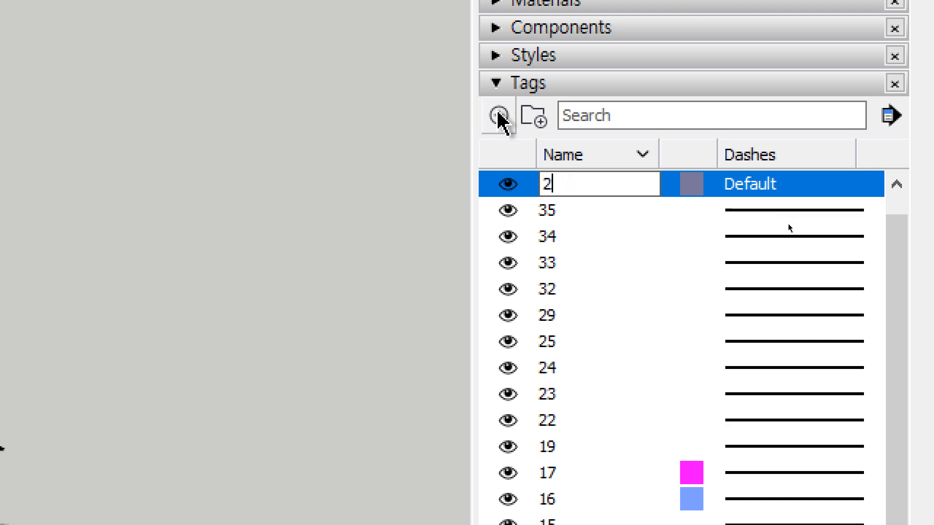
text(ㅇ)
key(BackSpace)
text(D 배치)
key(Return)
Add a new tag named "2D 좌측" for the left-side elevation
click(499, 115)
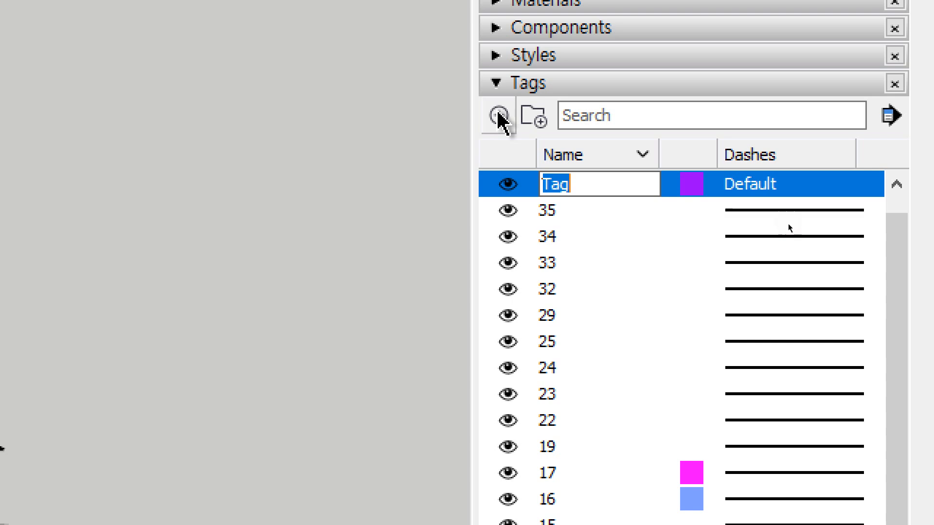
text(2D)
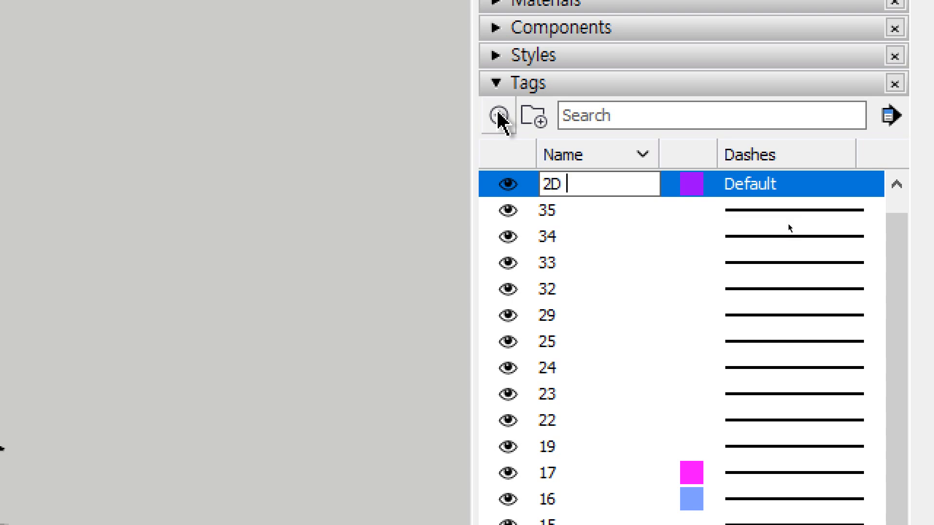
text( 좌측)
key(Return)
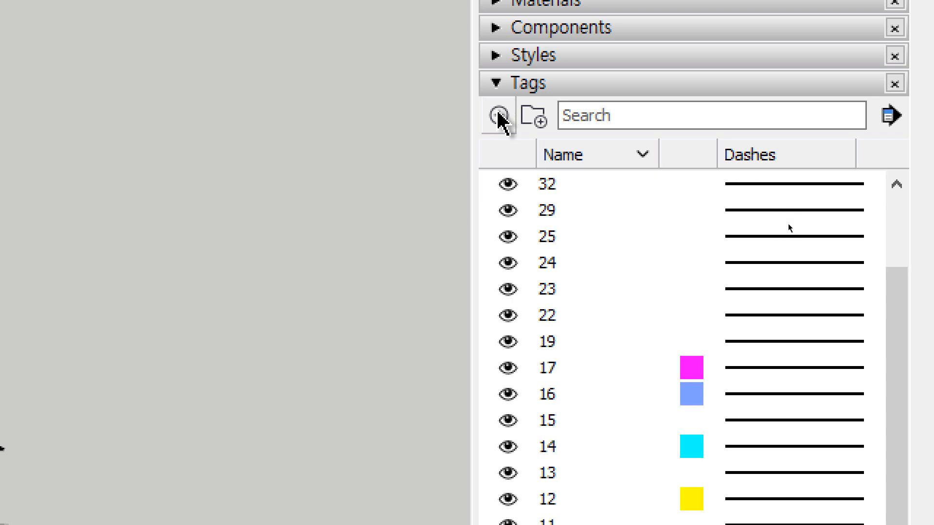
scroll(753, 445, down, 5)
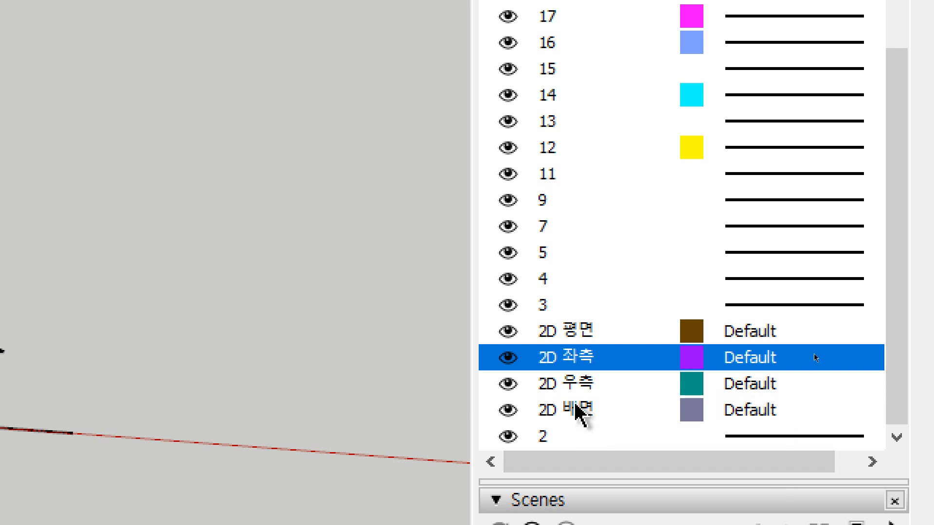
Add a new tag named "2D 정면" for the front elevation
scroll(600, 183, up, 5)
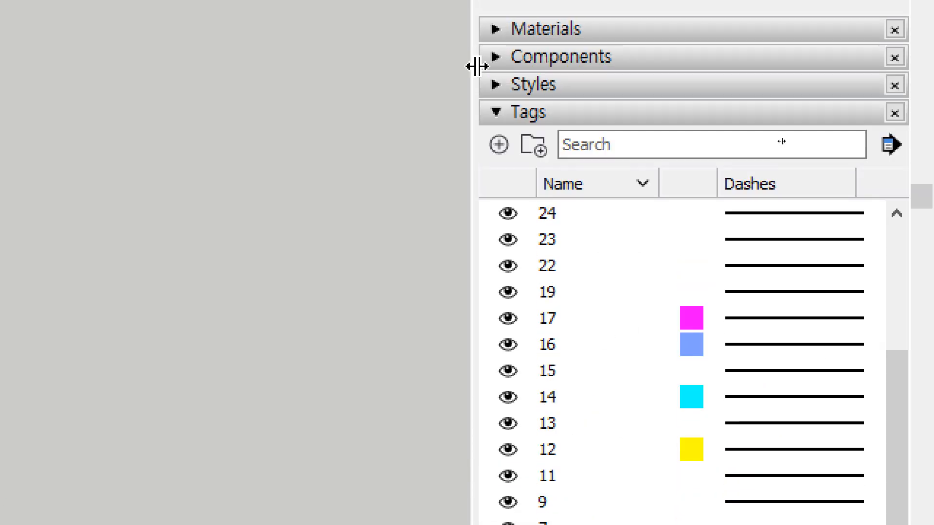
click(501, 149)
text(2D)
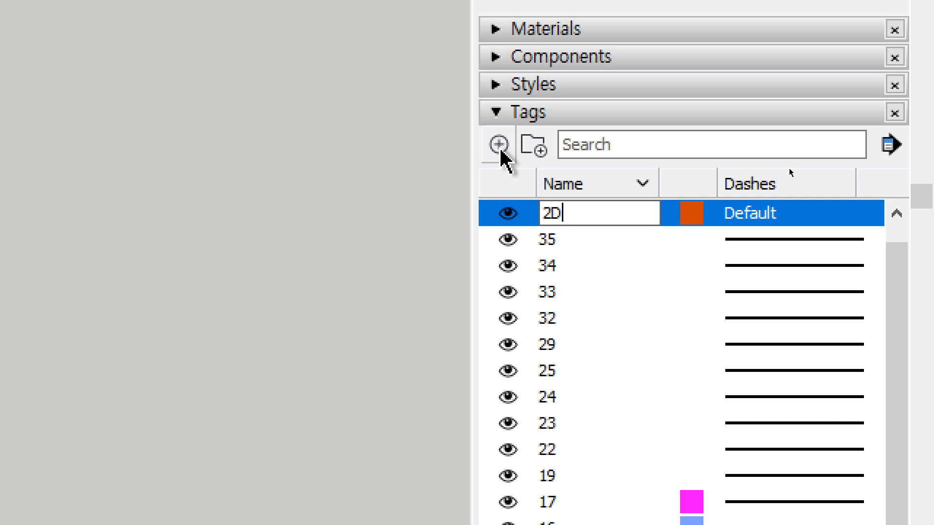
text( 정면)
key(Return)
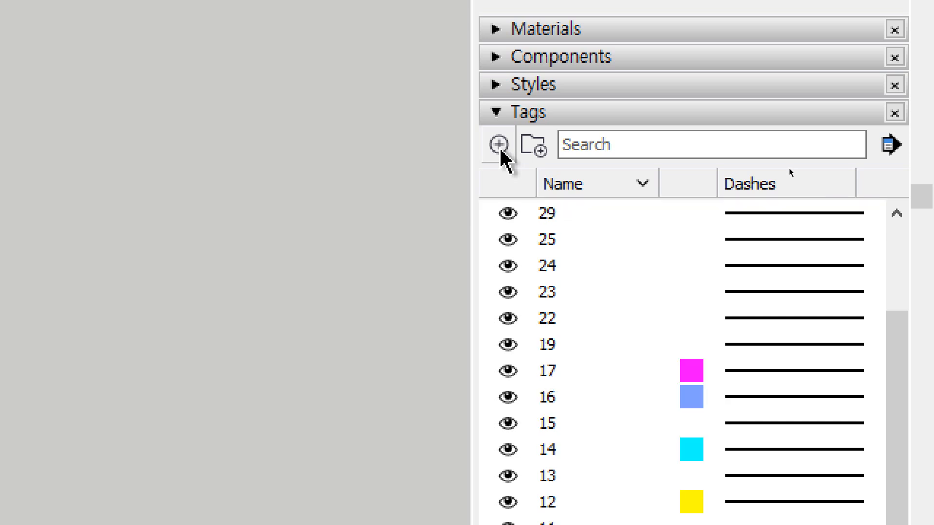
scroll(761, 469, down, 10)
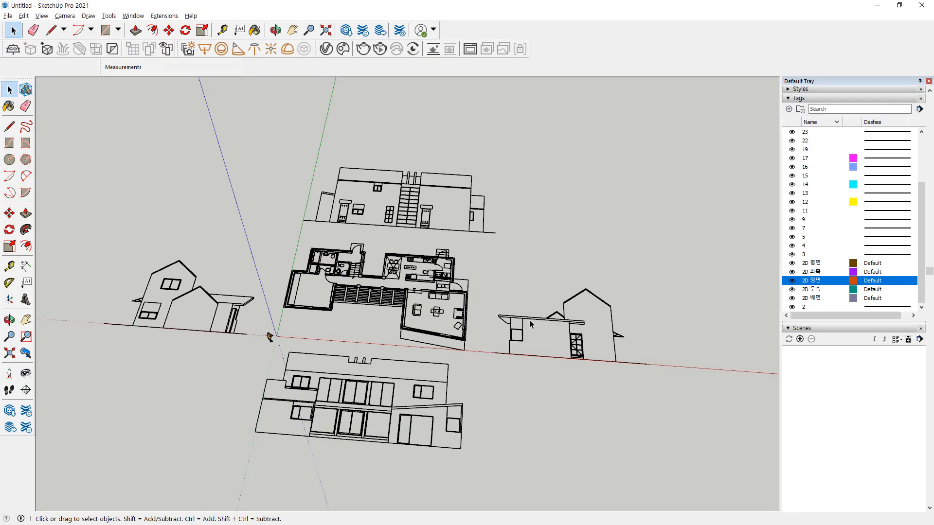
Assign the floor plan component in the centre of the drawings to the tag "2D 평면"
click(455, 299)
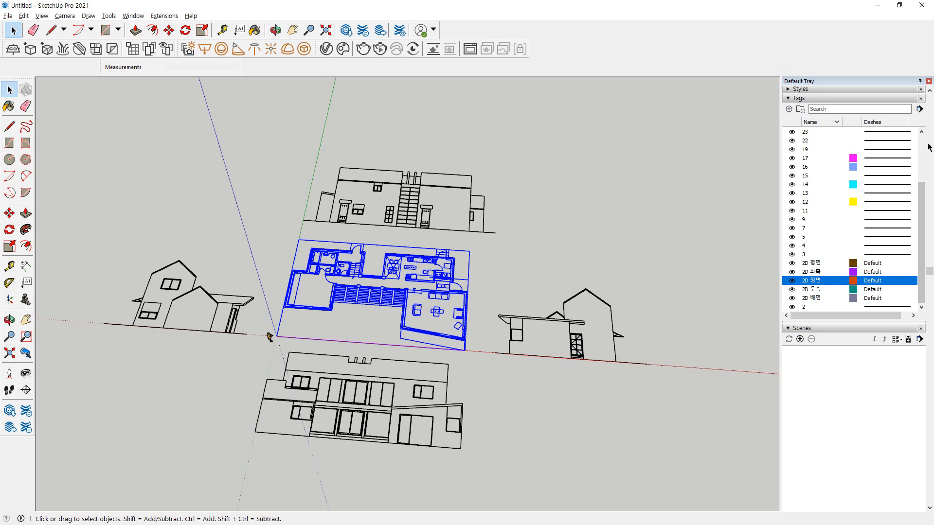
scroll(861, 146, up, 3)
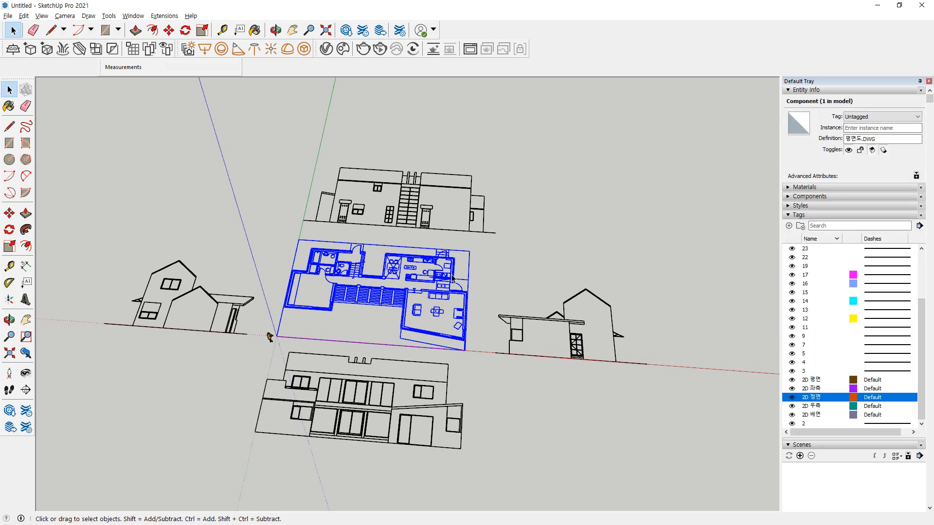
mouse_move(418, 284)
mouse_down()
mouse_move(401, 299)
mouse_move(415, 292)
mouse_up()
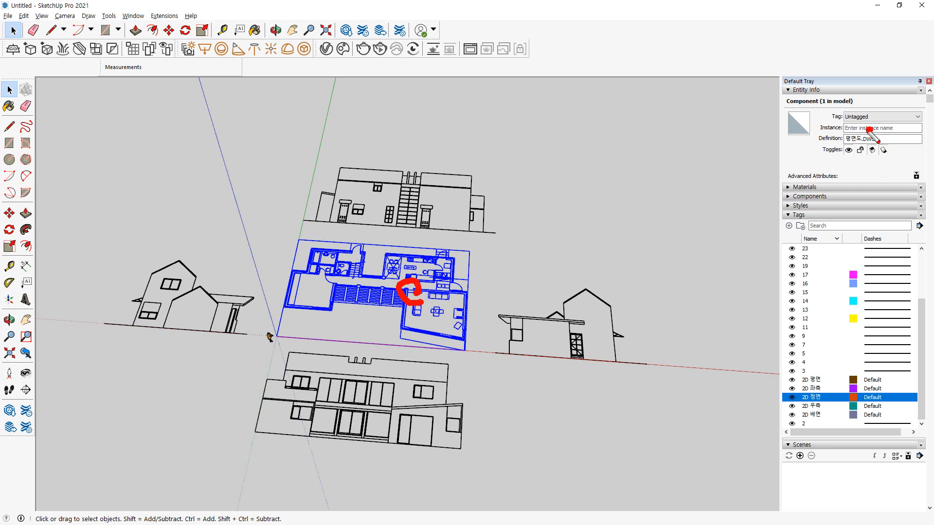
mouse_move(872, 130)
mouse_down()
mouse_move(856, 110)
mouse_move(868, 136)
mouse_up()
key(Escape)
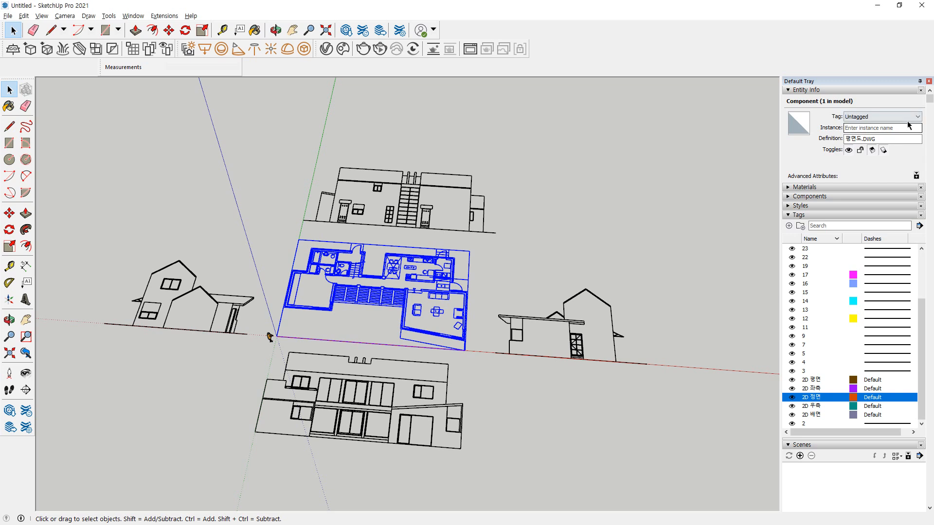
click(907, 117)
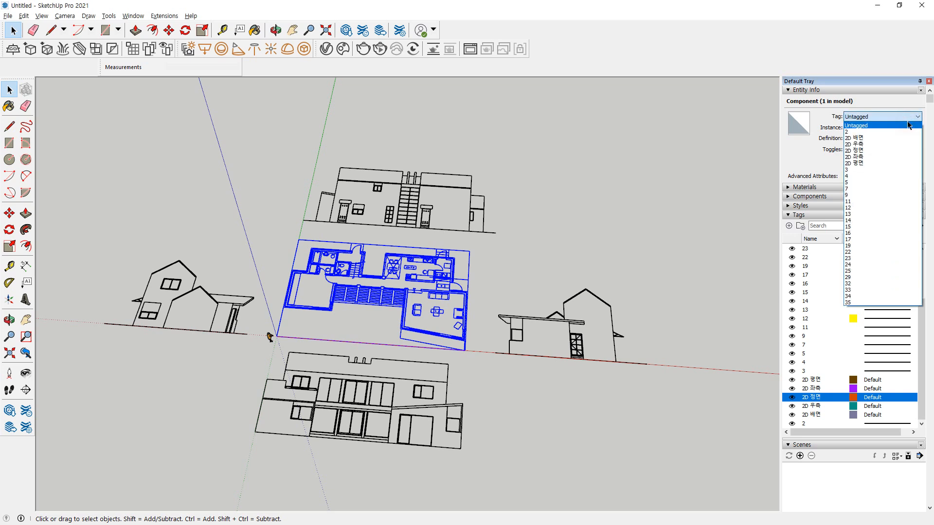
click(876, 163)
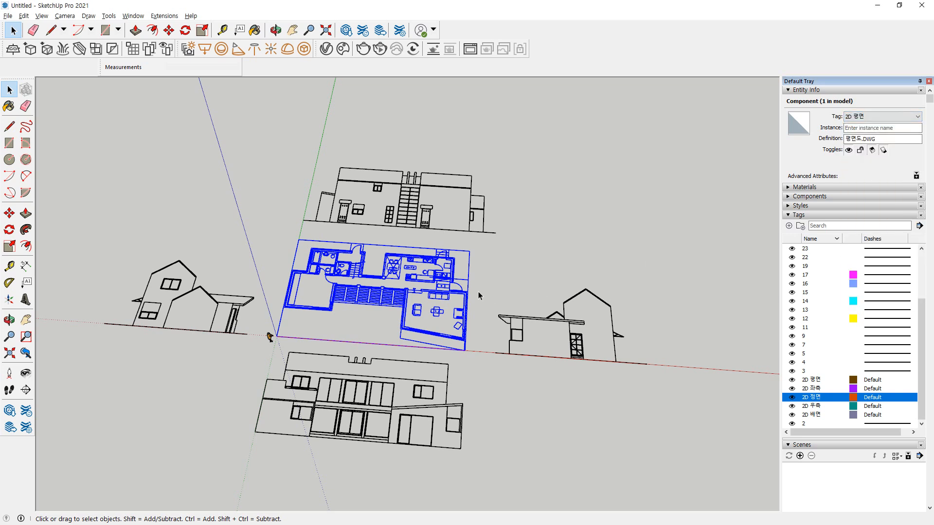
Edit the floor plan component, assign all of its edges to the tag "2D 평면", and close the component
right_click(442, 295)
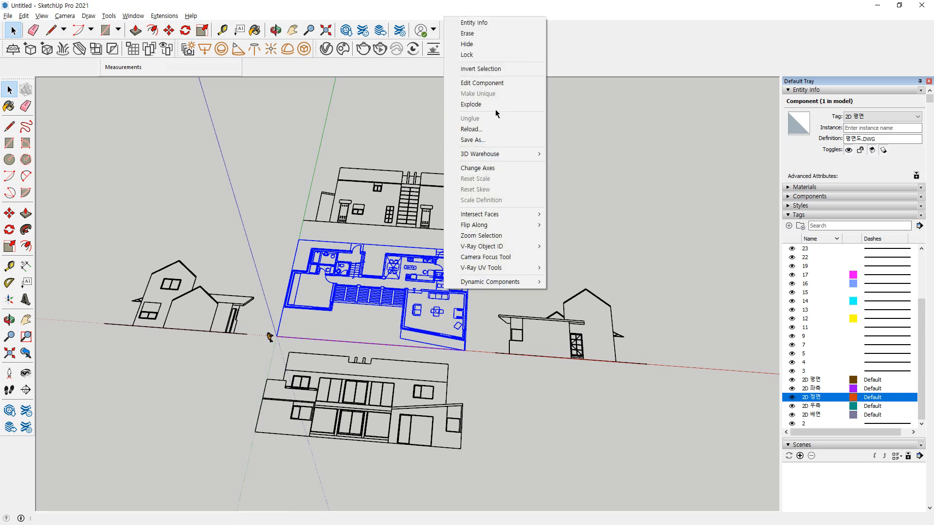
click(511, 83)
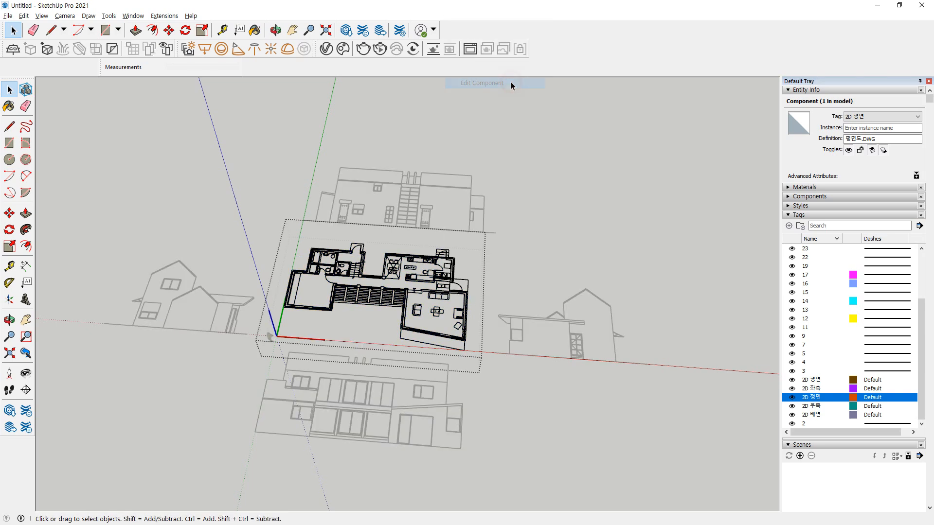
key(ctrl+a)
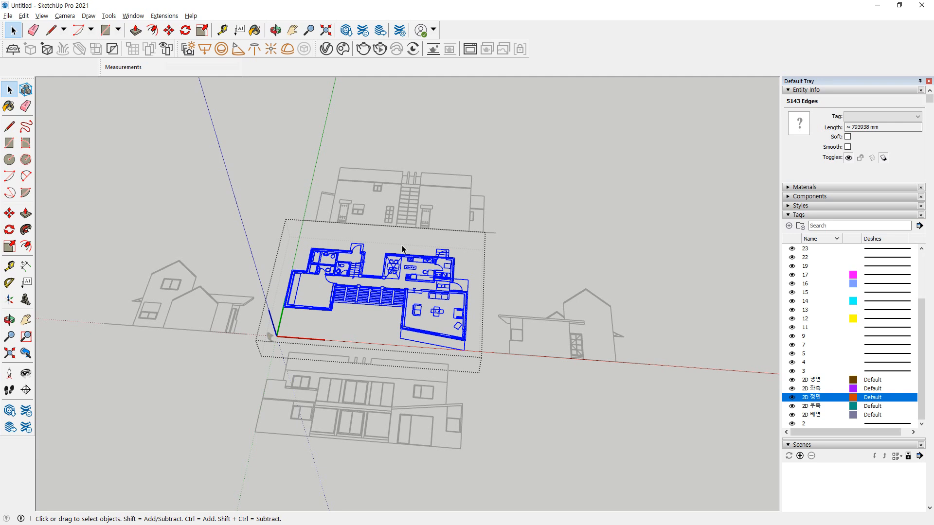
right_click(397, 270)
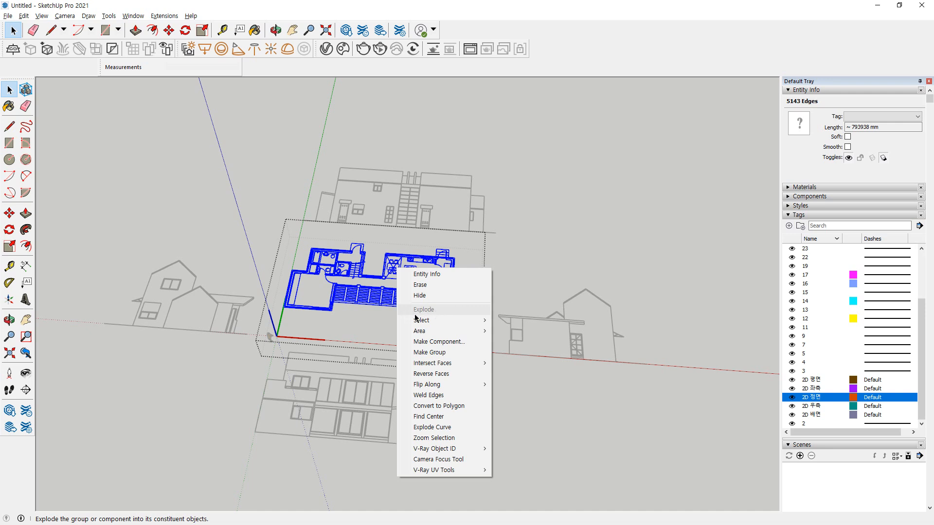
click(591, 22)
click(898, 117)
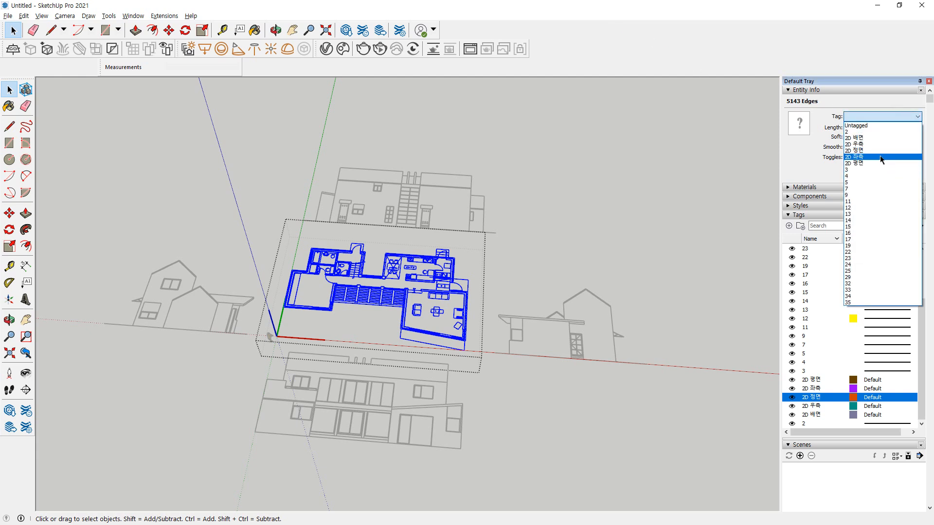
click(873, 163)
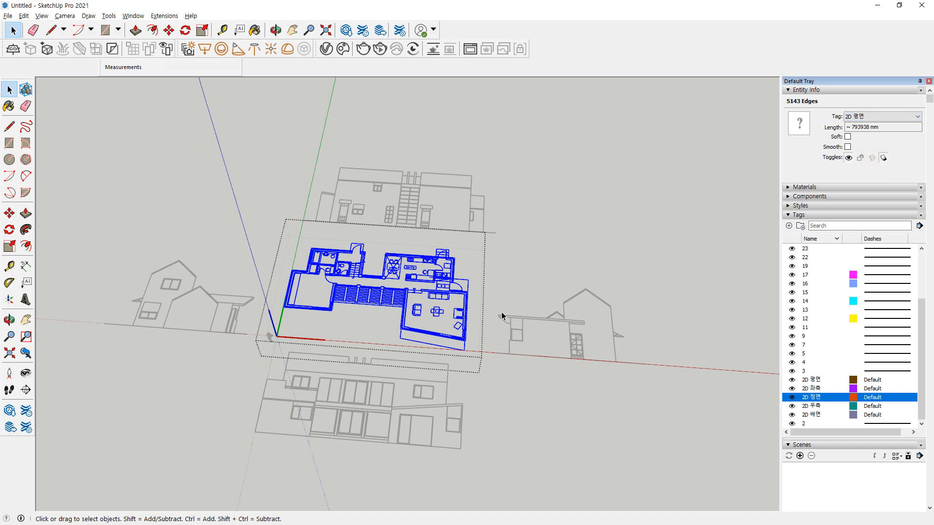
click(552, 234)
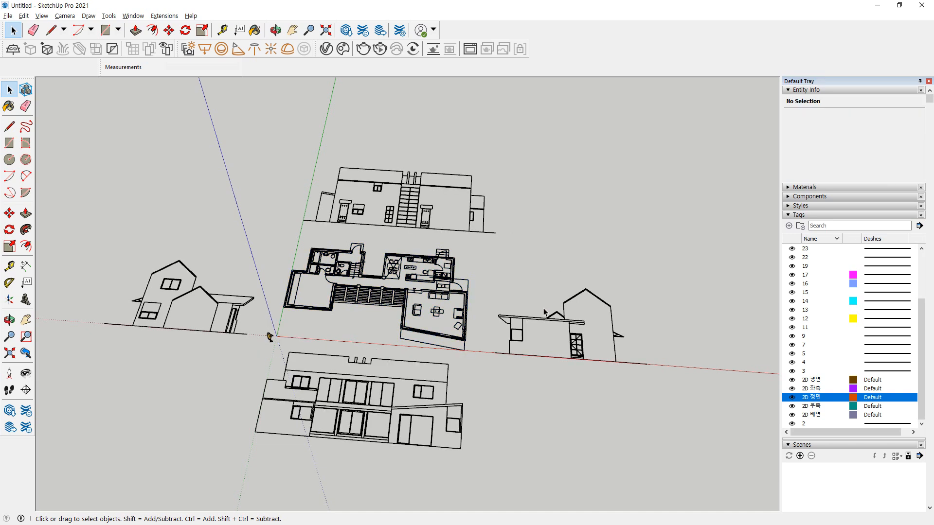
click(364, 281)
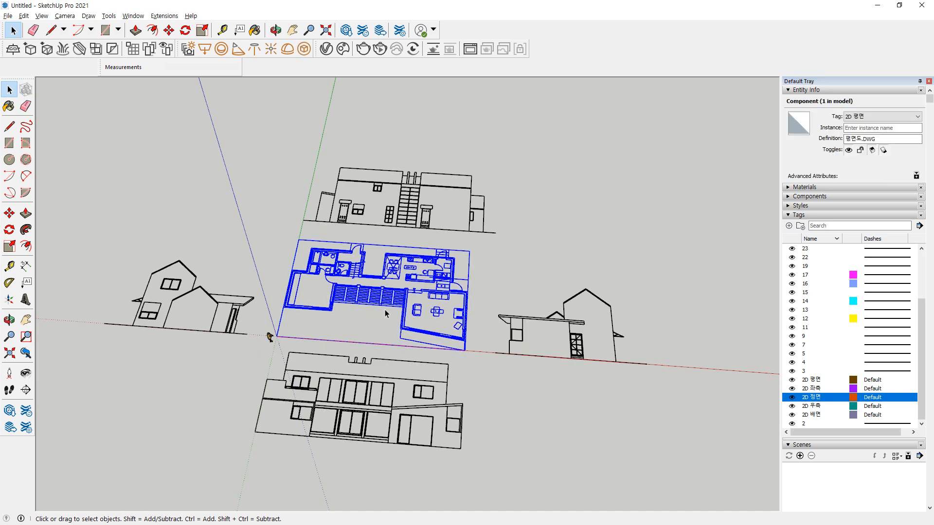
click(628, 265)
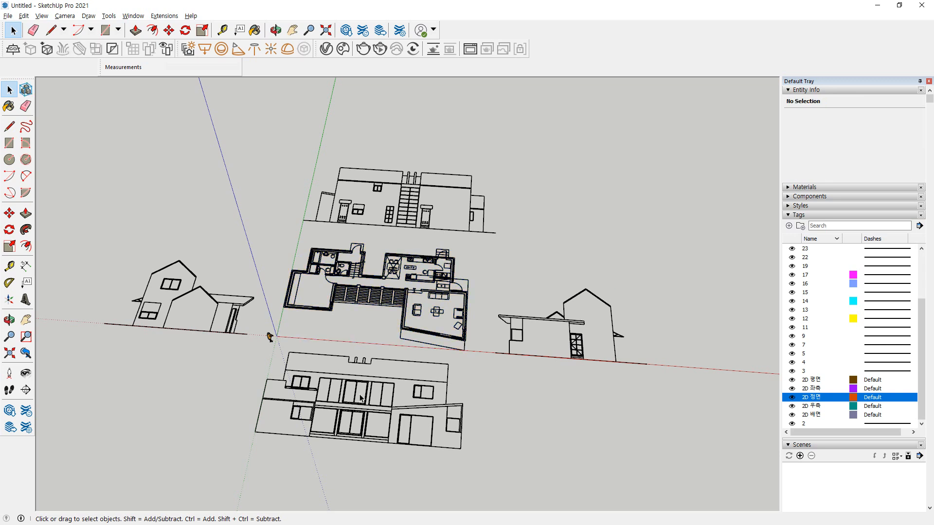
Assign the front elevation component below the floor plan to the tag "2D 정면"
click(379, 389)
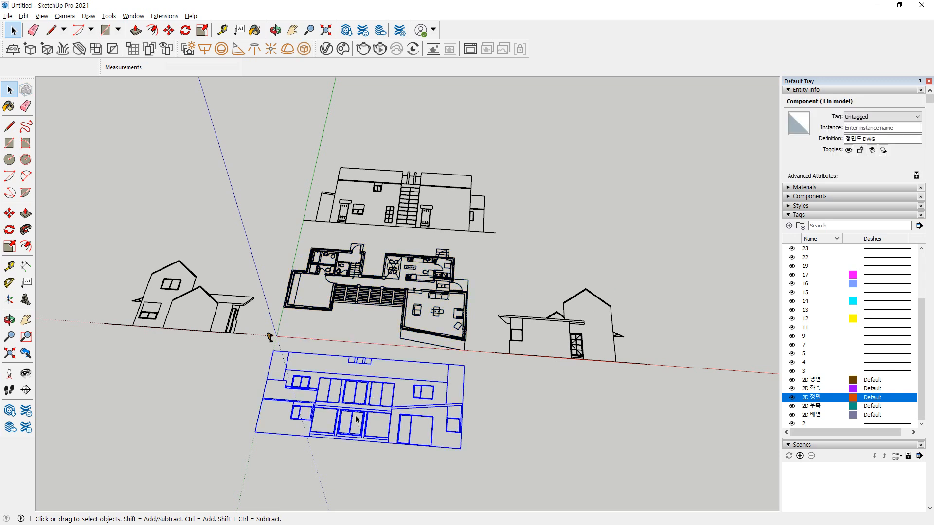
click(881, 117)
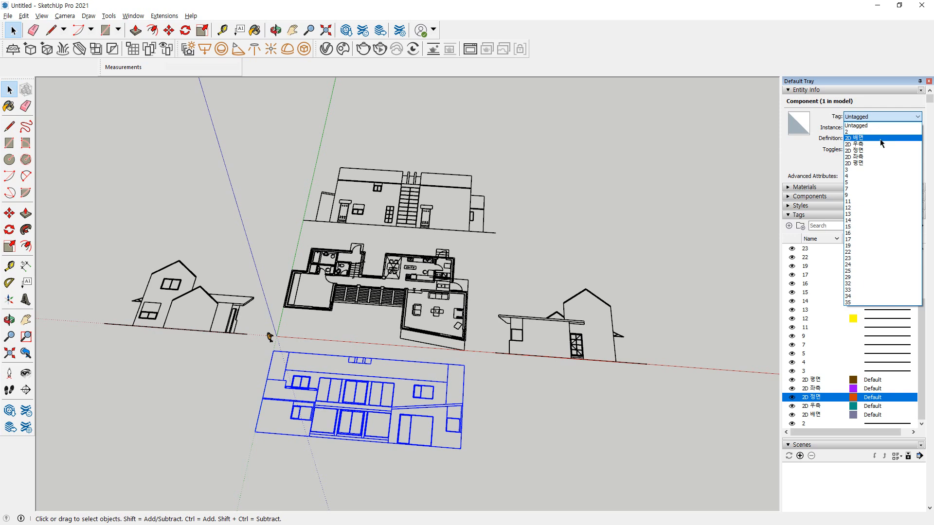
click(880, 151)
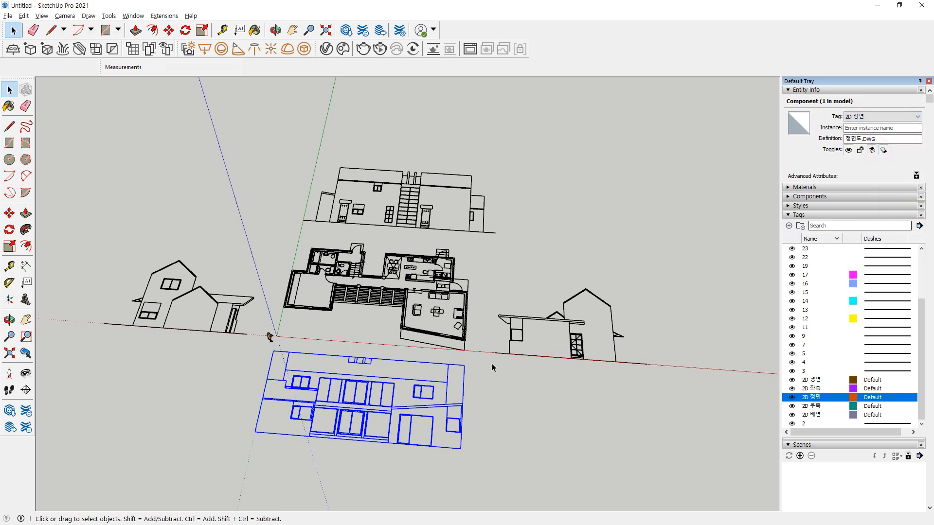
Edit the front elevation component, assign all of its edges to the tag "2D 정면", and close the component
double_click(394, 387)
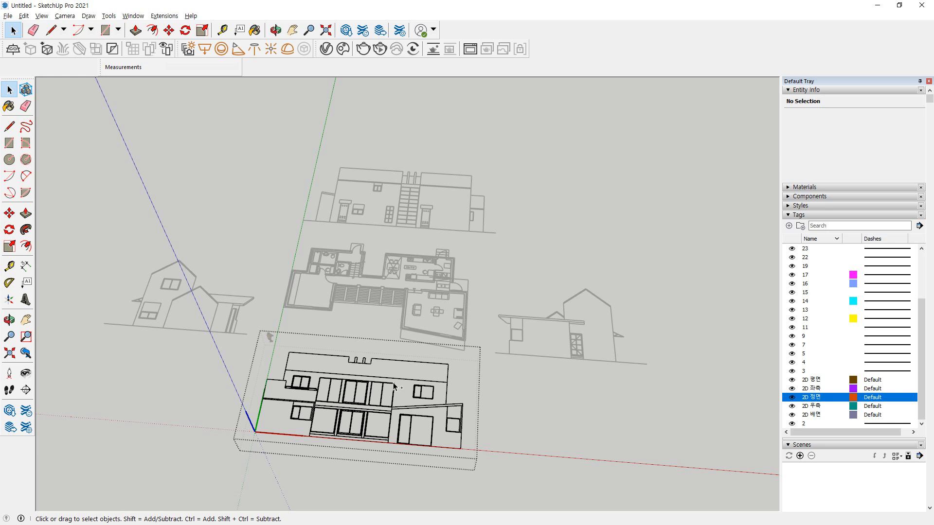
key(ctrl+a)
right_click(369, 384)
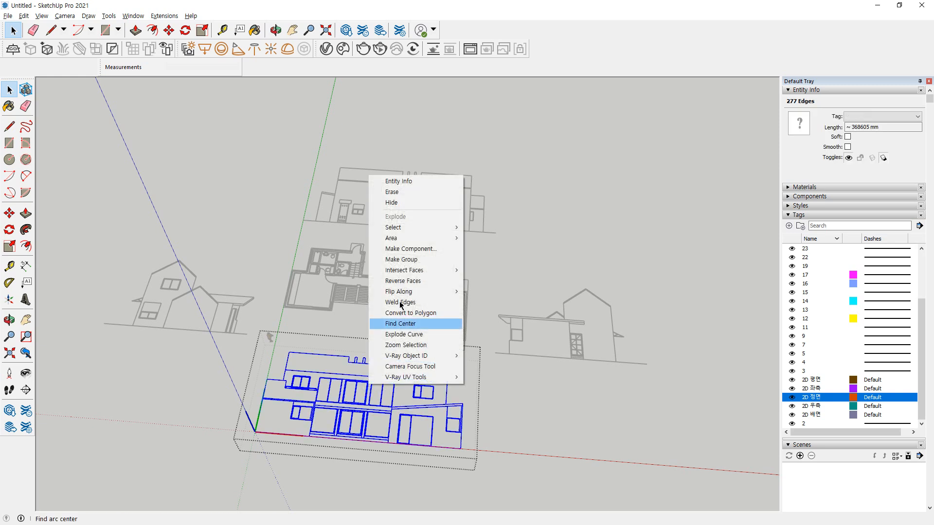
click(532, 21)
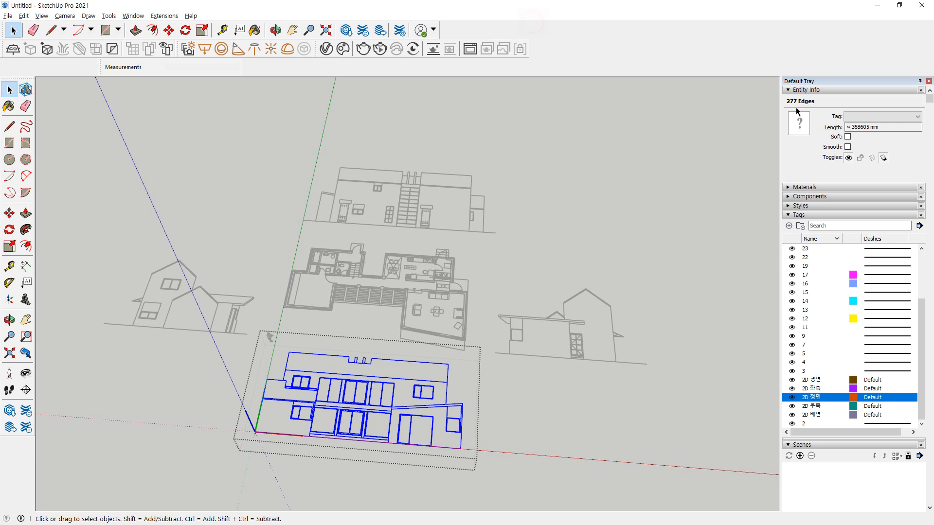
click(893, 116)
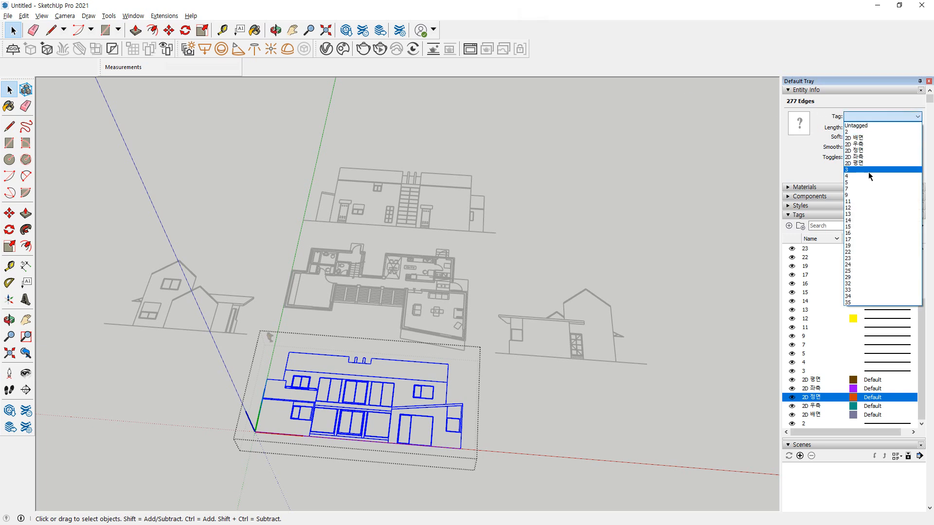
click(883, 151)
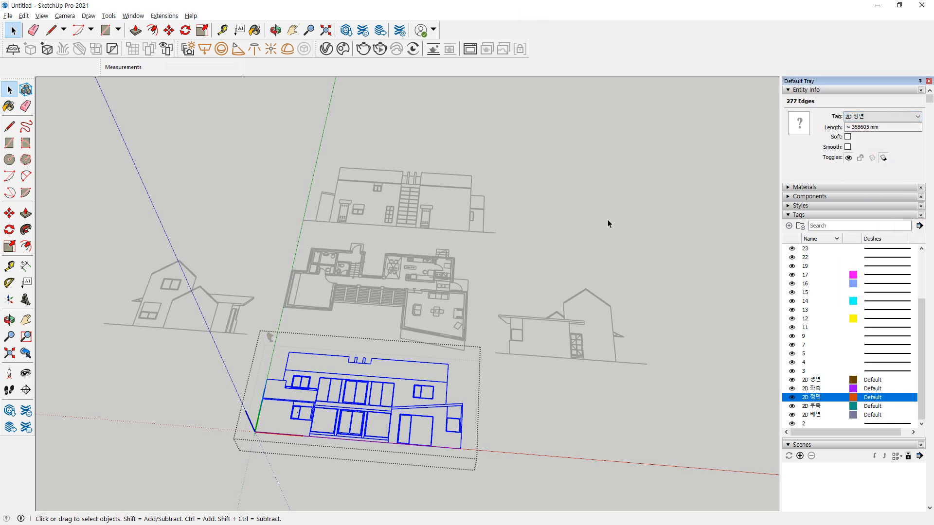
click(609, 217)
Assign the right elevation component beside the floor plan to the tag "2D 우측"
double_click(563, 319)
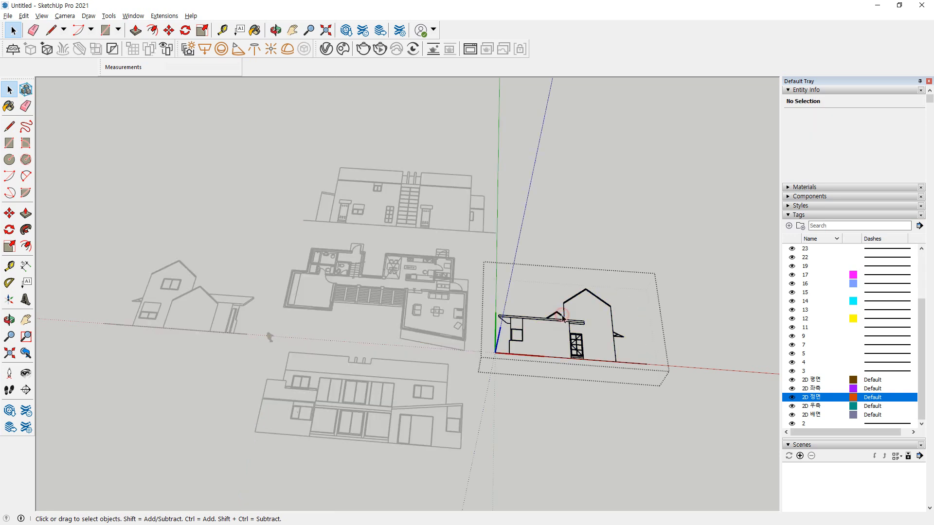
click(646, 251)
click(618, 285)
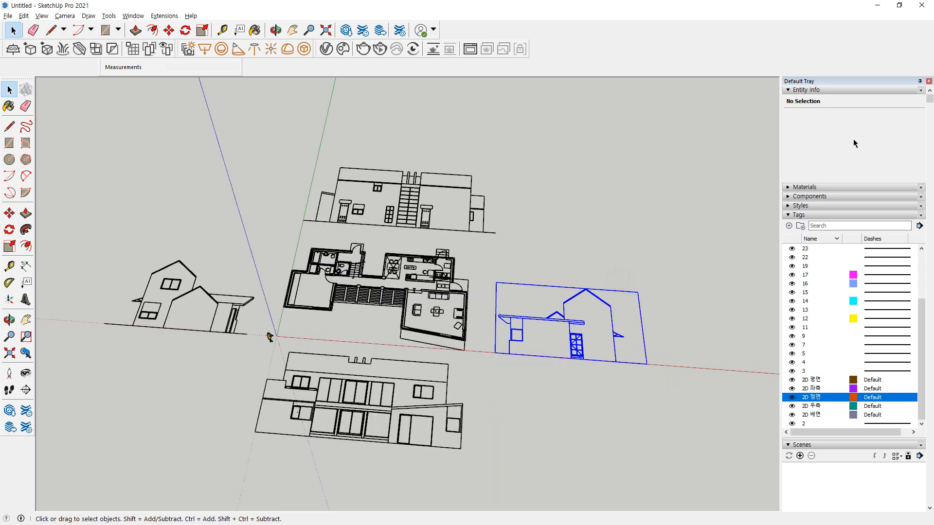
click(883, 117)
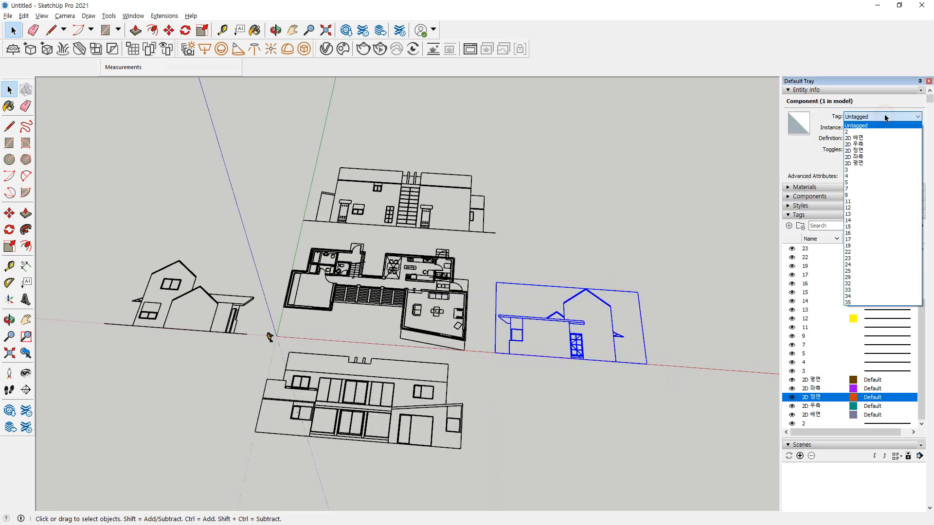
click(875, 145)
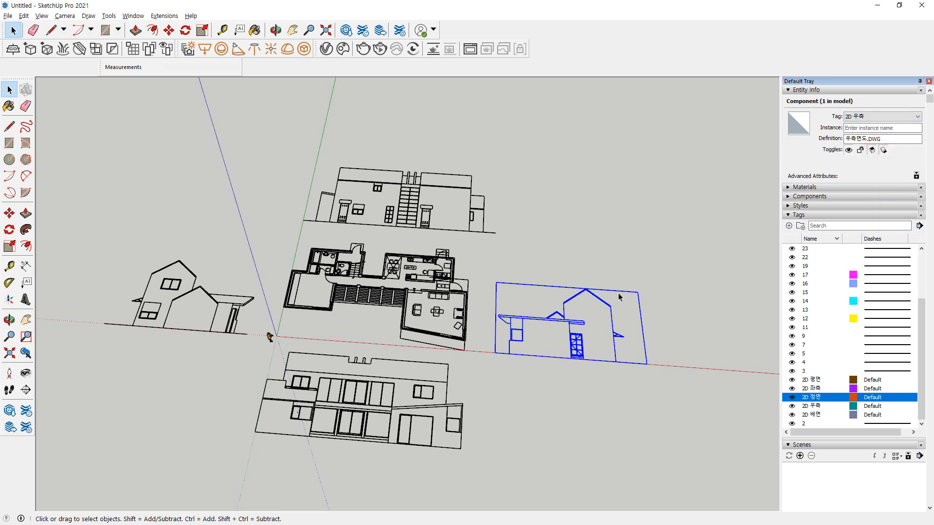
Edit the right elevation component, assign all of its edges to the tag "2D 우측", and close the component
double_click(576, 344)
key(ctrl+a)
click(885, 117)
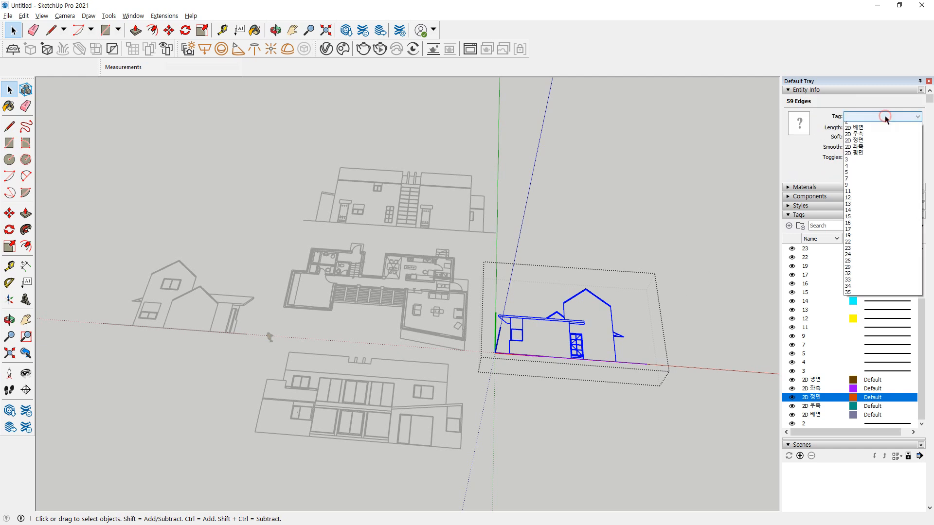
click(871, 140)
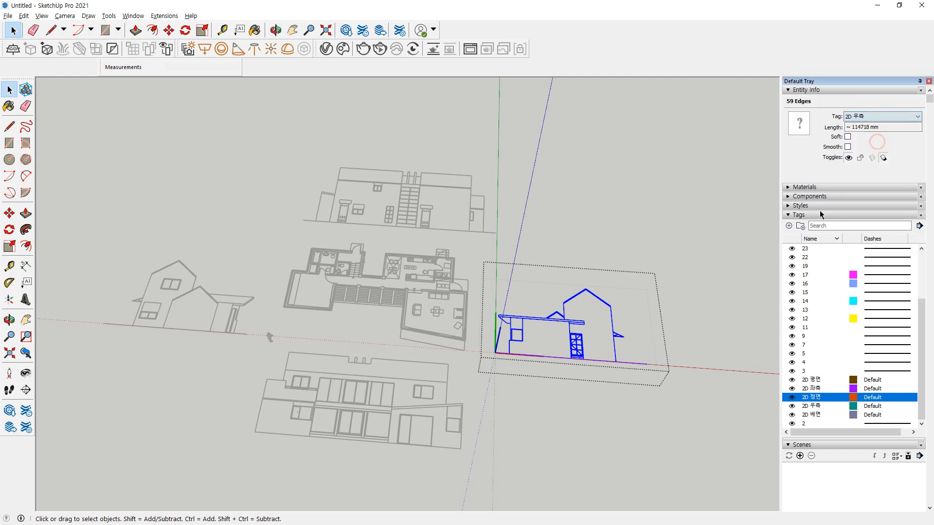
right_click(572, 338)
click(595, 217)
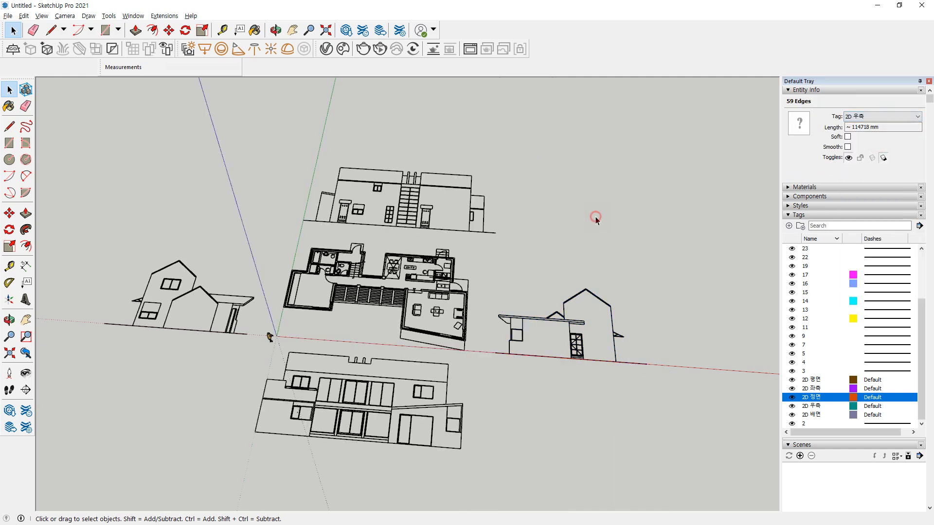
Assign the rear elevation component above the floor plan to the tag "2D 배면"
click(418, 214)
click(878, 117)
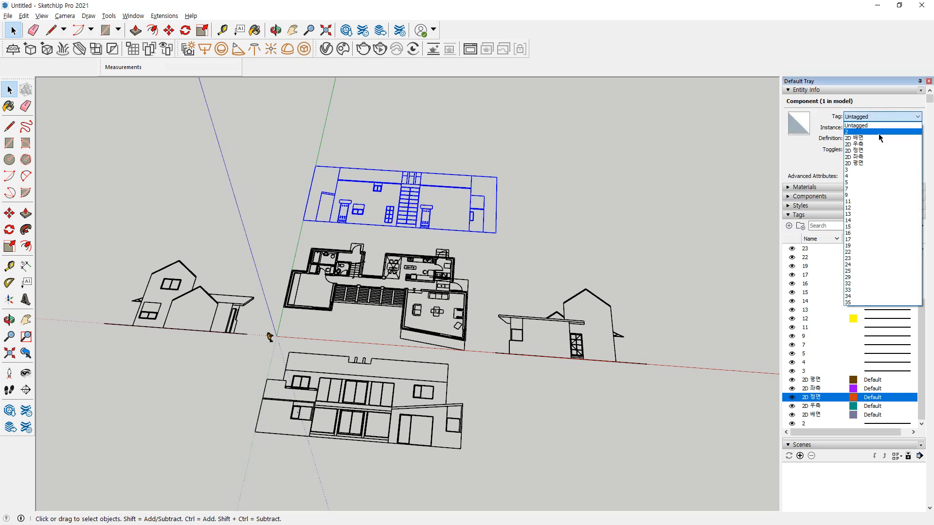
click(879, 139)
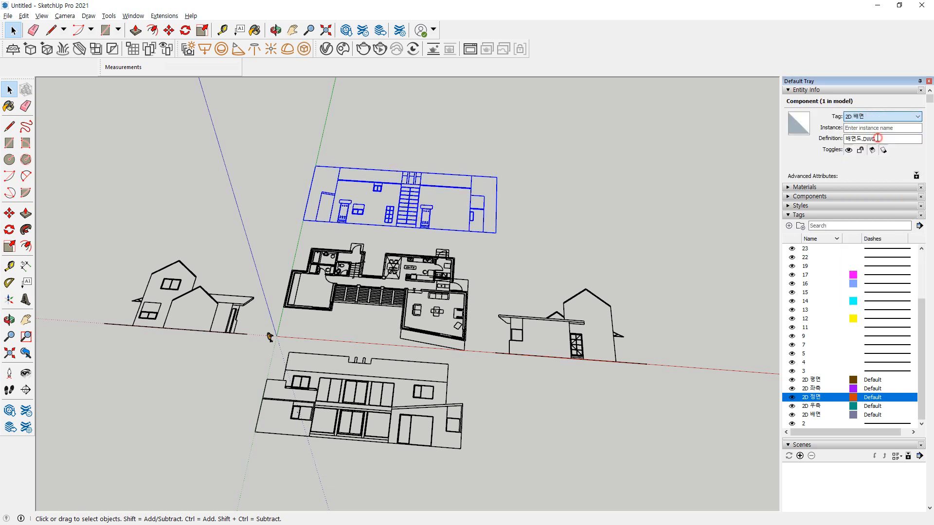
Edit the rear elevation component, assign all of its edges to the tag "2D 배면", and close the component
double_click(424, 210)
key(ctrl+a)
right_click(424, 210)
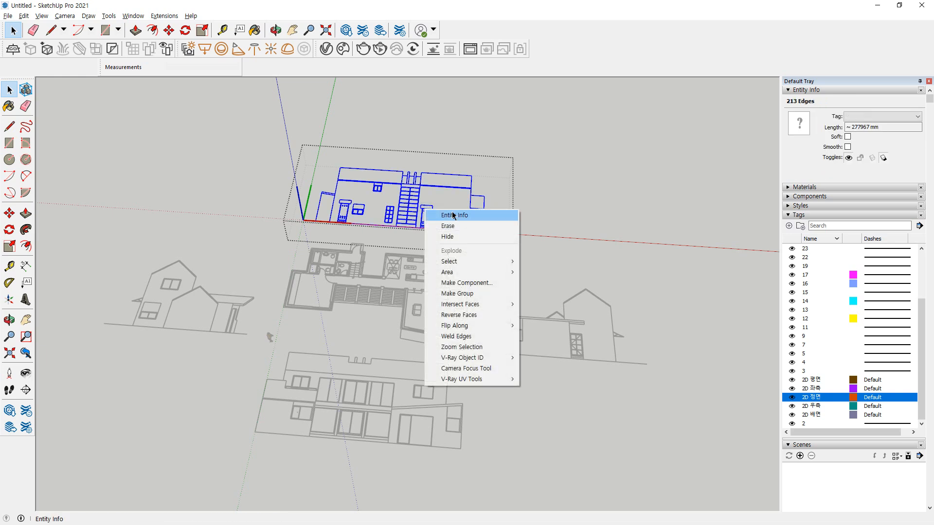
click(898, 117)
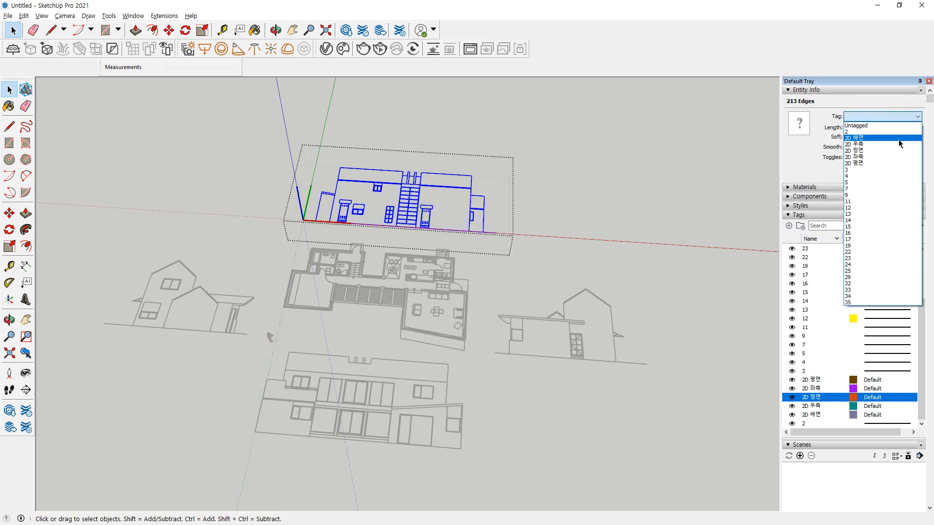
click(898, 139)
click(190, 301)
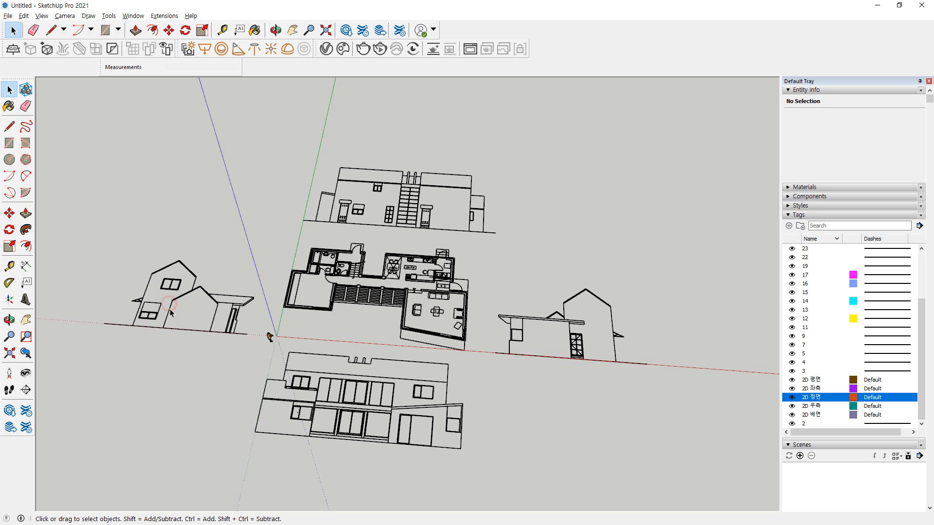
Assign the left elevation component beside the floor plan to the tag "2D 좌측"
click(170, 312)
click(888, 117)
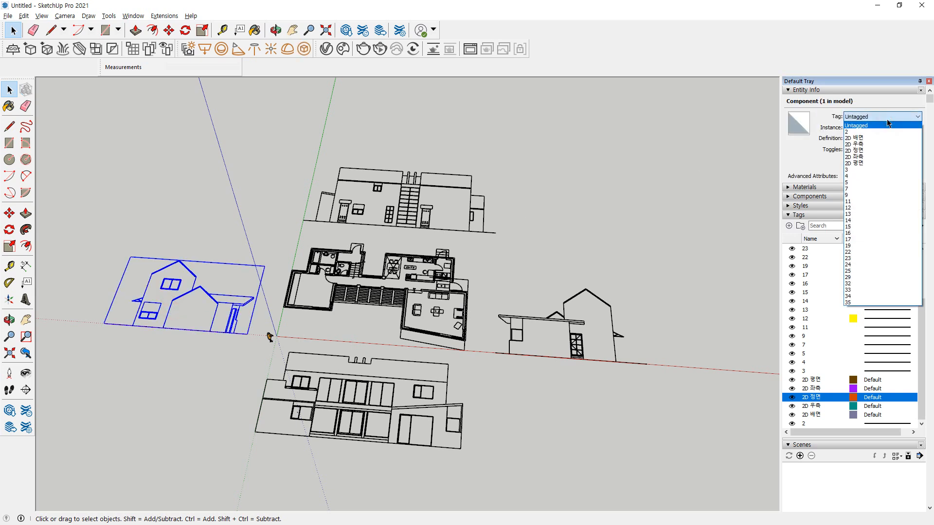
click(871, 157)
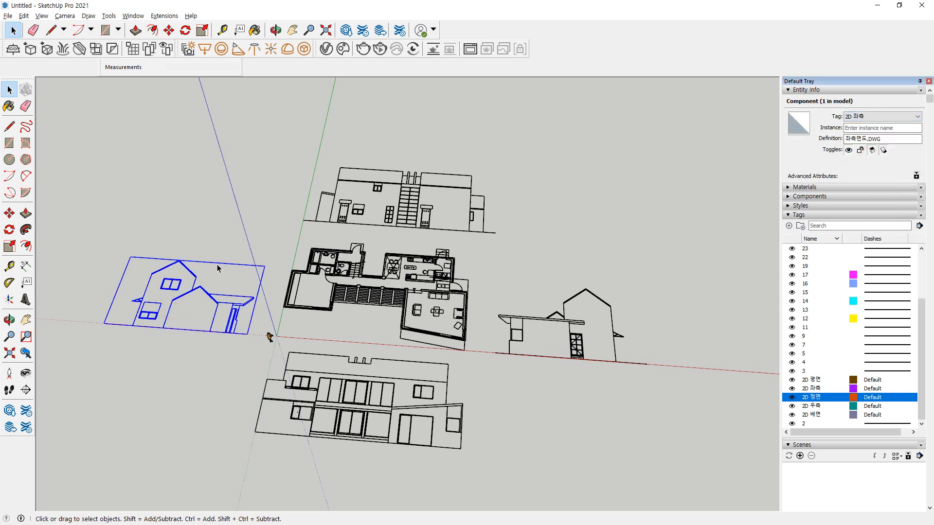
Edit the left elevation component, assign all of its edges to the tag "2D 좌측", and close the component
double_click(190, 294)
key(ctrl+a)
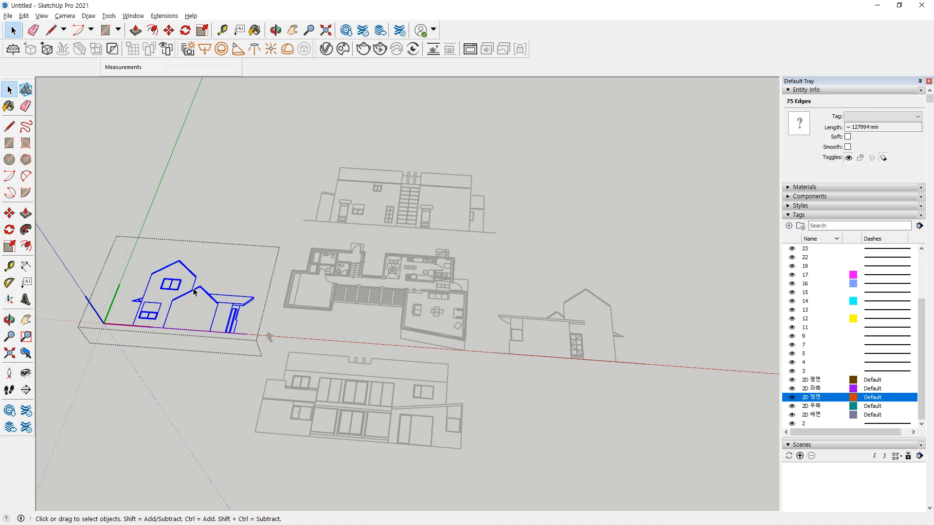
right_click(194, 292)
key(Escape)
click(900, 117)
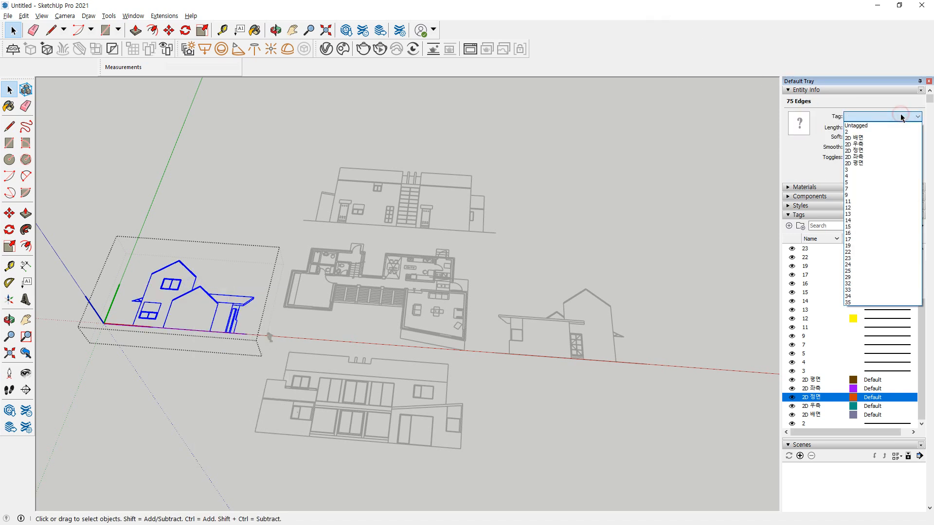
click(879, 157)
click(599, 202)
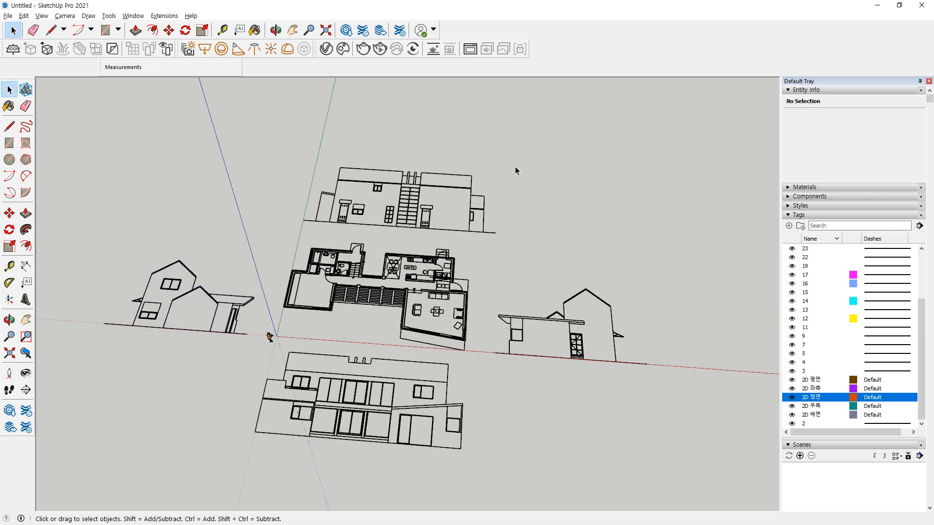
Rotate the front elevation component 90° upright about the red axis, using the lower-right corner of the drawing as the centre
scroll(282, 224, down, 3)
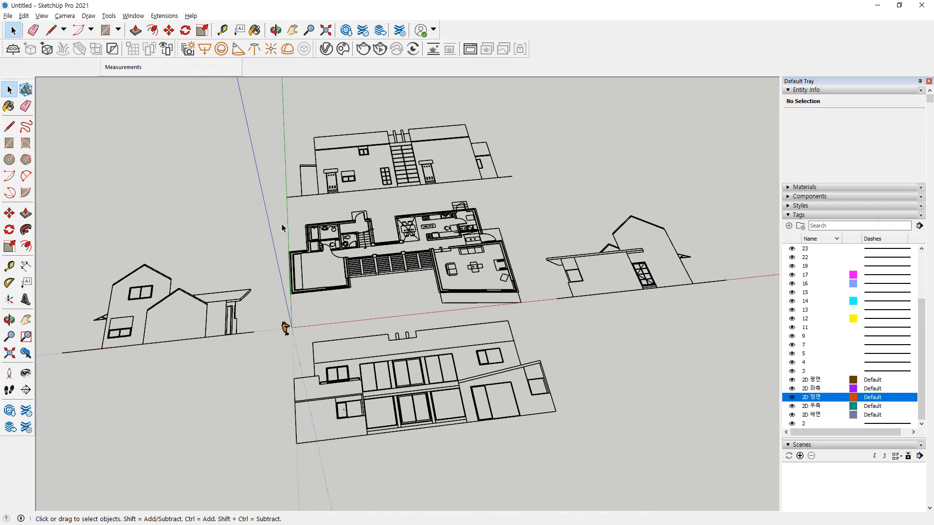
scroll(521, 270, up, 3)
scroll(524, 275, up, 1)
click(488, 242)
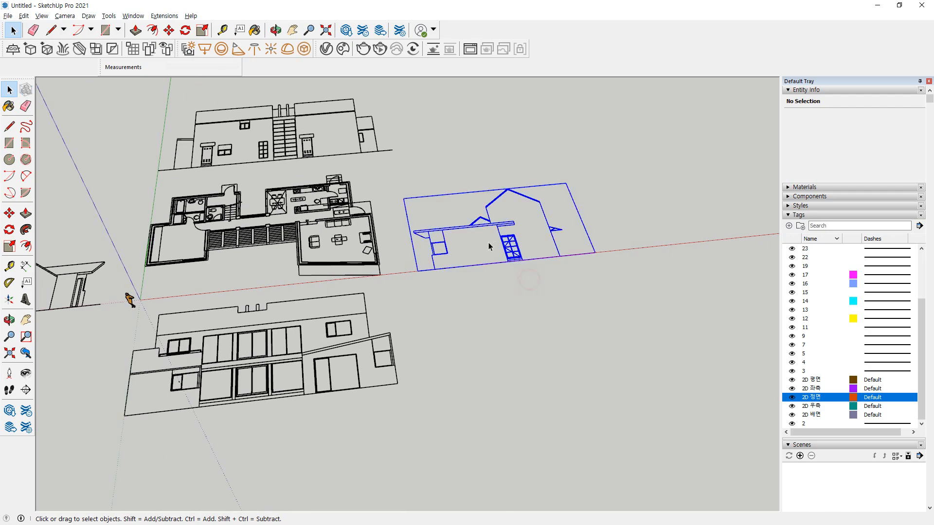
drag(362, 360, 357, 357)
middle_drag(355, 357, 198, 404)
scroll(334, 292, up, 6)
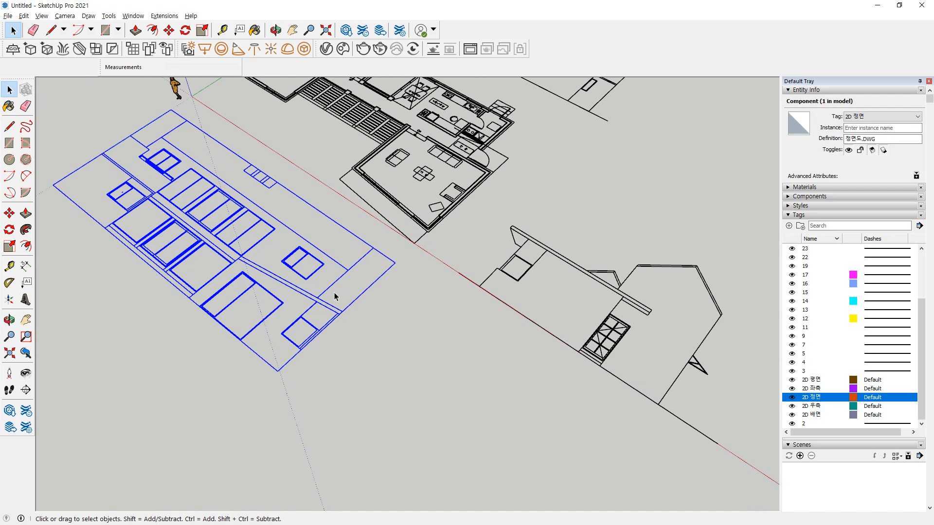
key(q)
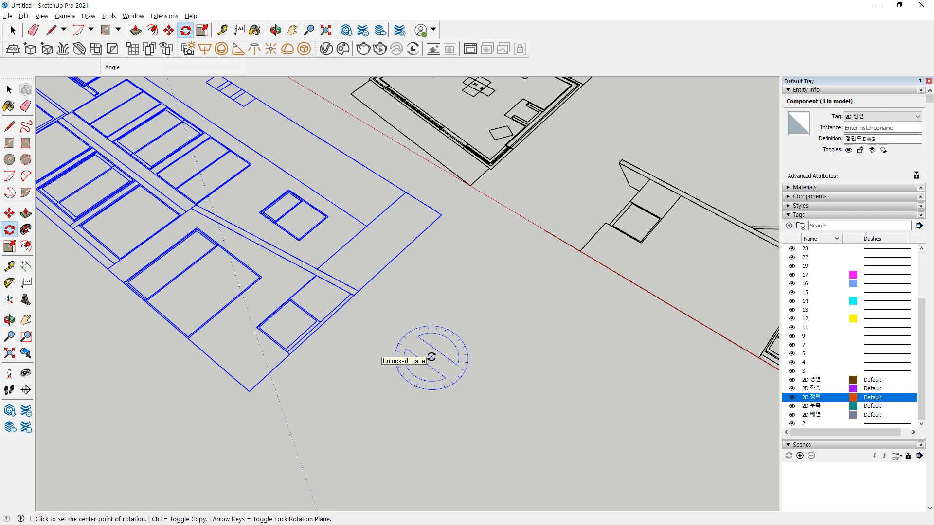
key(Right)
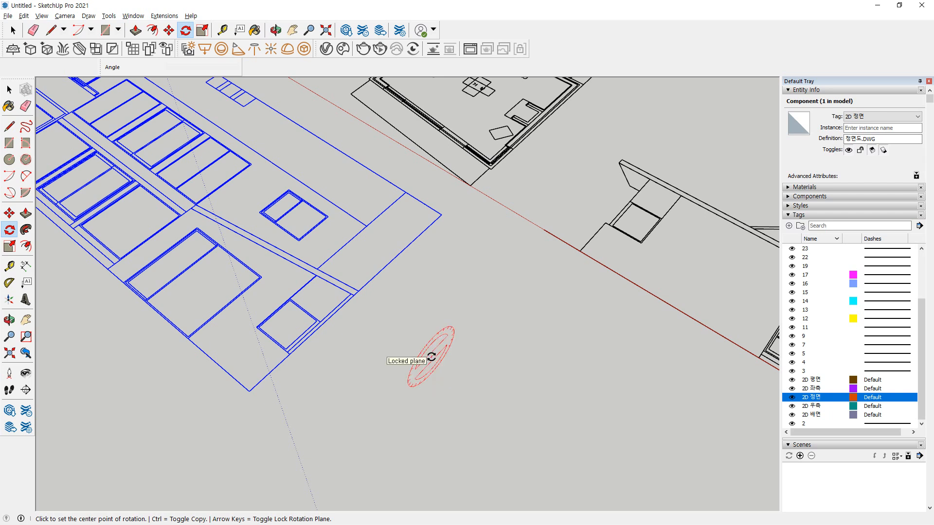
key(Left)
key(Up)
key(Right)
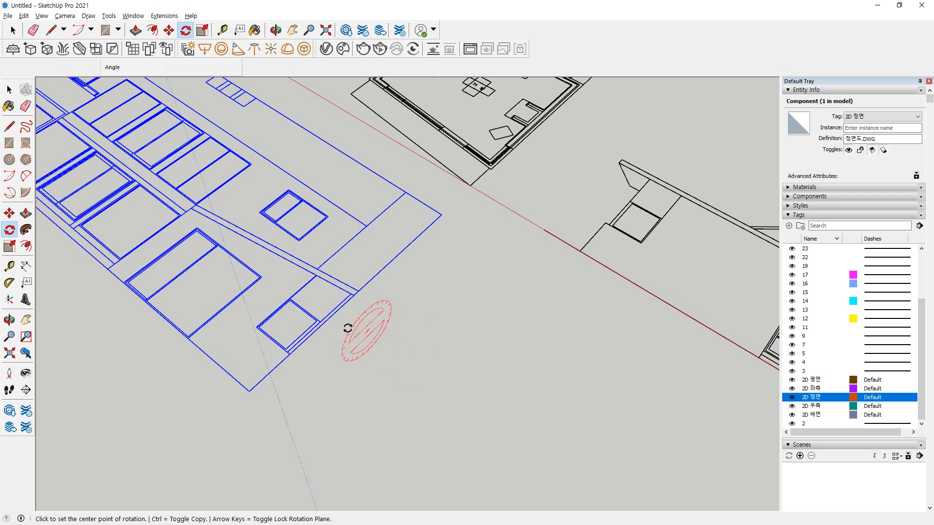
click(250, 391)
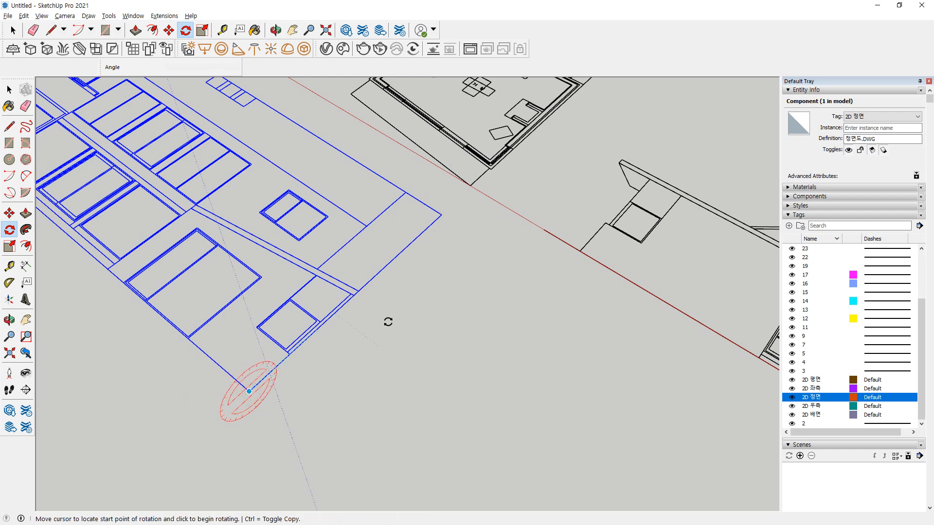
click(408, 247)
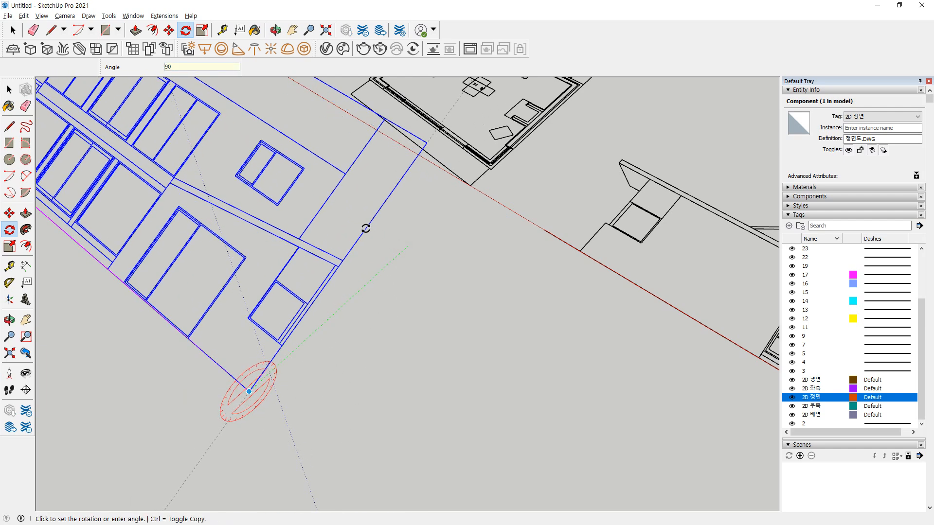
text(90)
key(Return)
Rotate the right elevation component a quarter turn flat on the ground plane so its base line runs parallel to the green axis
scroll(369, 262, down, 3)
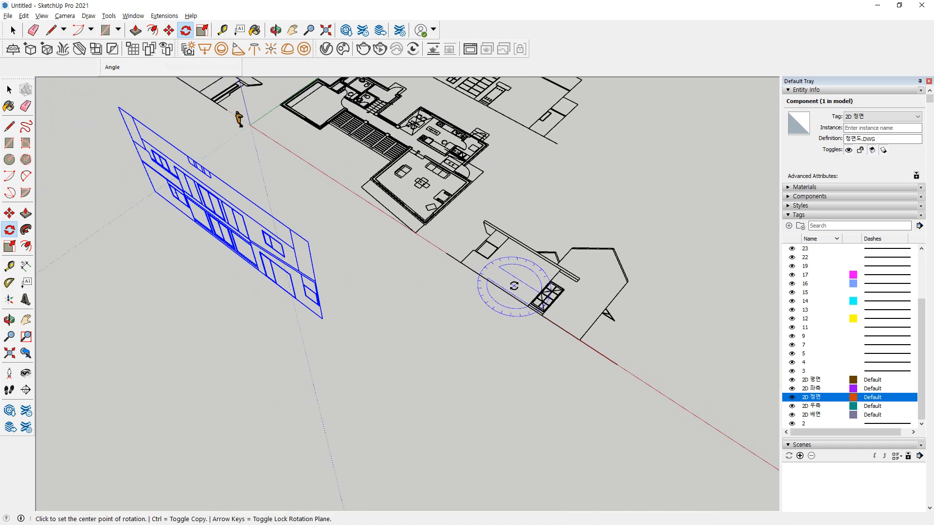
shift+middle_drag(514, 286, 352, 315)
scroll(388, 326, up, 3)
scroll(363, 349, down, 4)
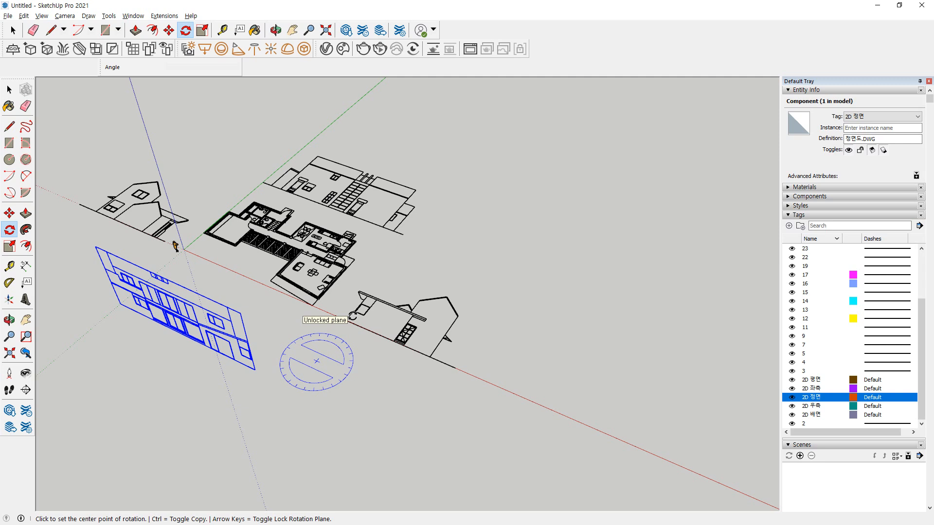
key(space)
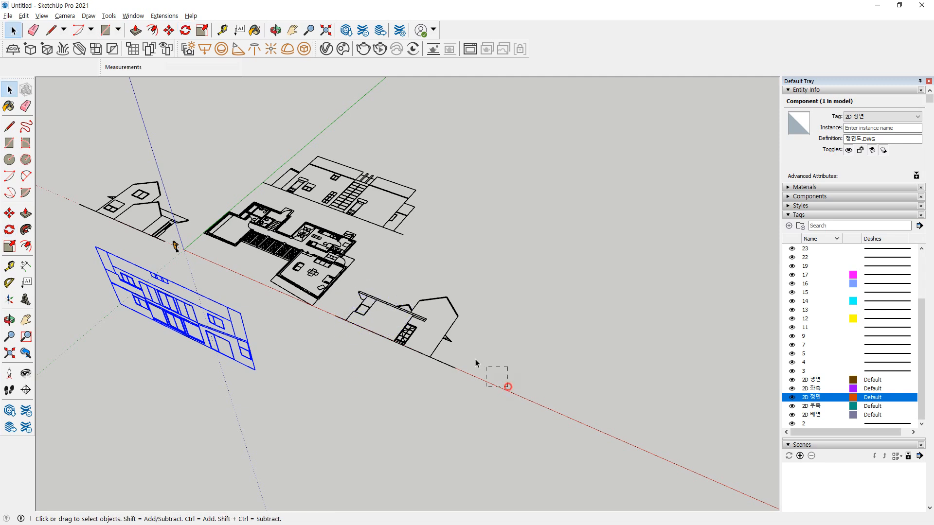
click(417, 327)
key(q)
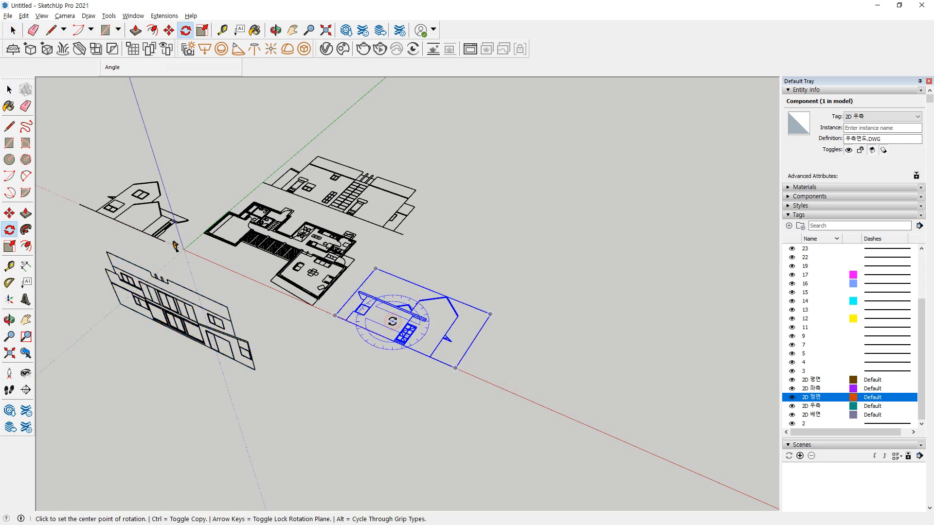
click(392, 321)
click(490, 363)
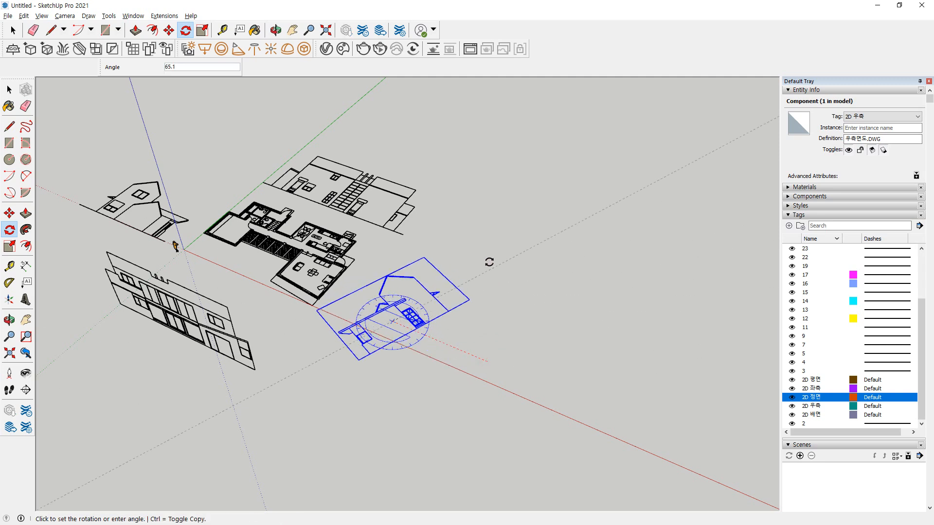
click(446, 244)
Rotate the right elevation component 90° upright about its base line, parallel to the green axis
scroll(384, 366, up, 2)
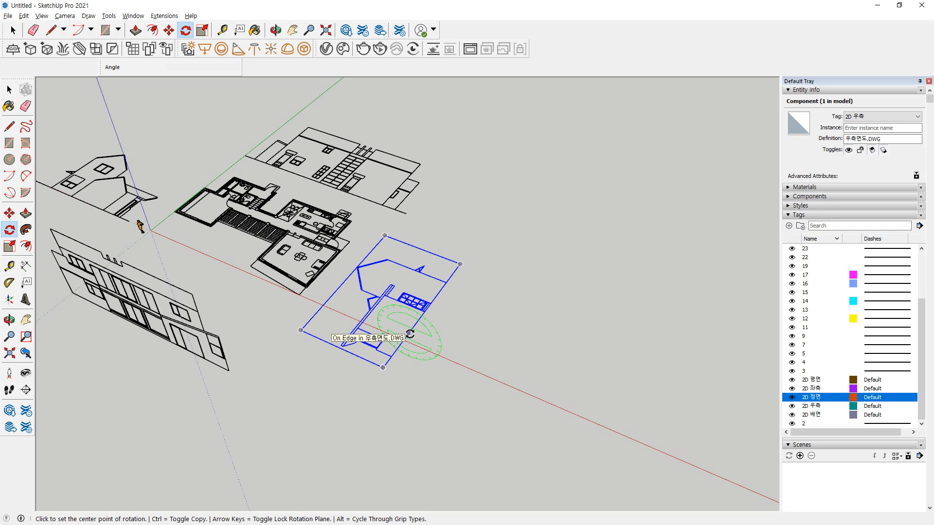
click(409, 333)
click(352, 312)
text(9)
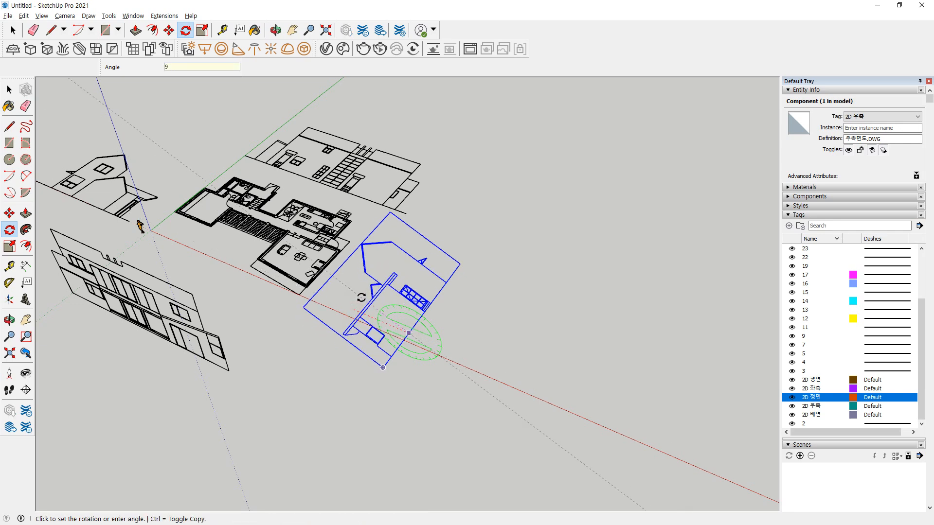
text(0)
key(Return)
Rotate the left elevation component 90° flat on the ground plane so its base line runs parallel to the green axis
scroll(287, 293, down, 2)
shift+middle_drag(242, 279, 396, 377)
scroll(314, 343, up, 3)
key(space)
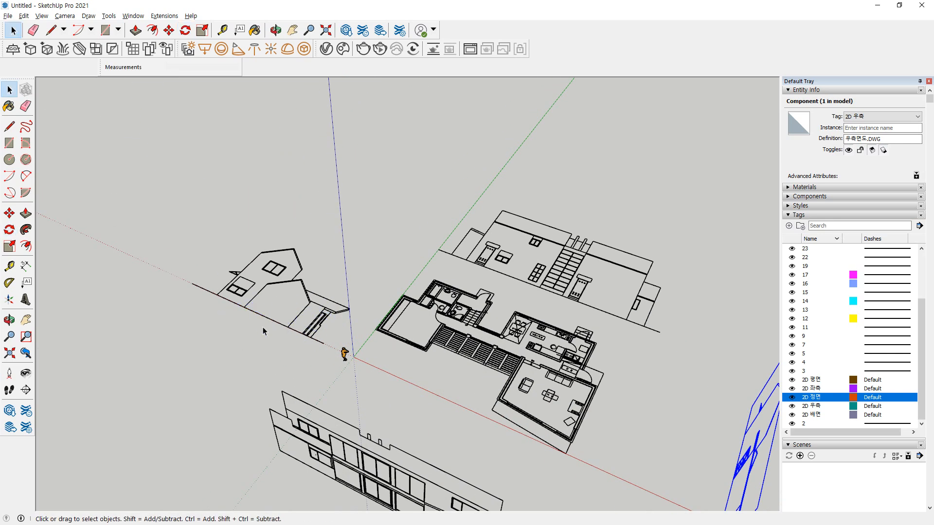
click(271, 322)
key(q)
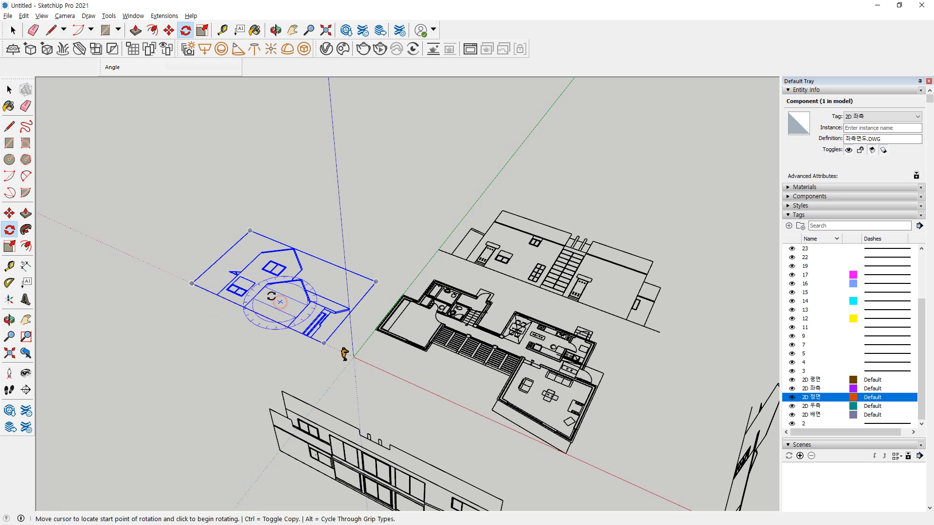
click(271, 297)
click(180, 252)
text(9)
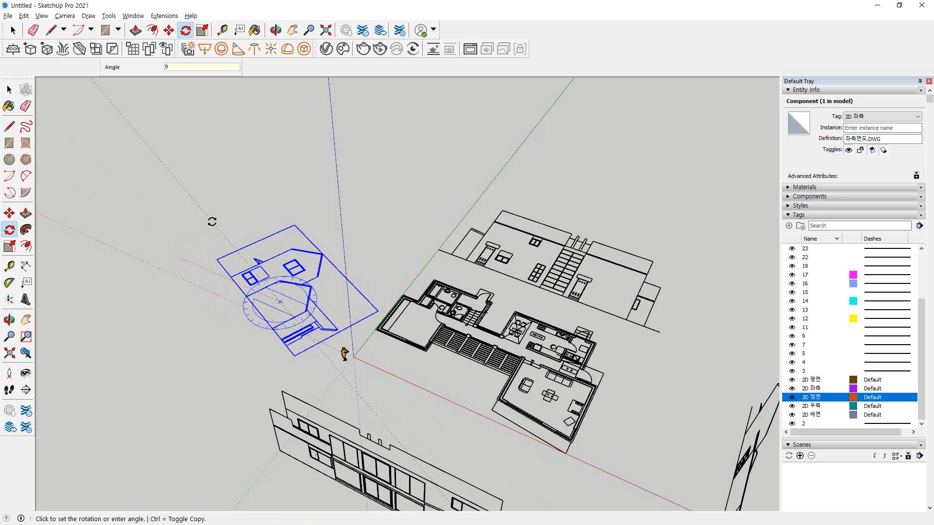
text(0)
key(Return)
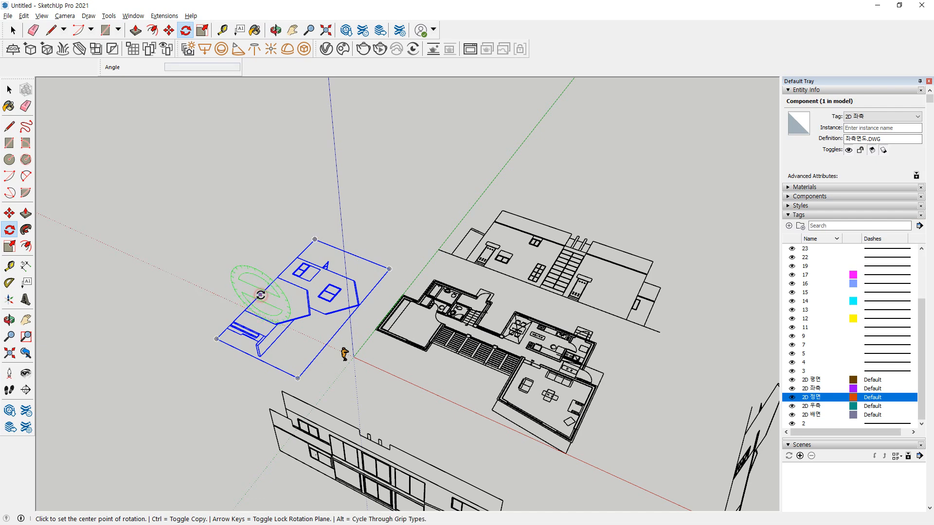
Rotate the left elevation component 90° upright about its base line, parallel to the green axis
click(261, 294)
click(290, 305)
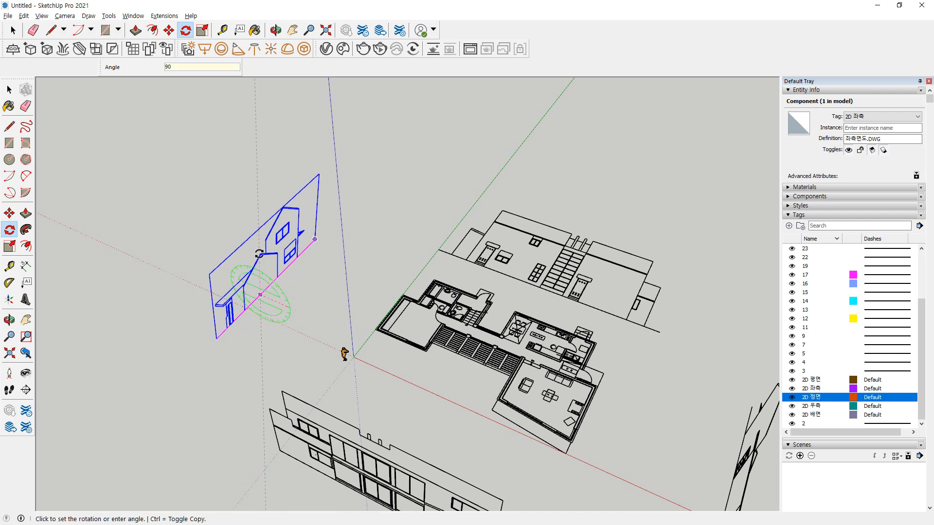
click(259, 254)
scroll(564, 331, up, 5)
key(space)
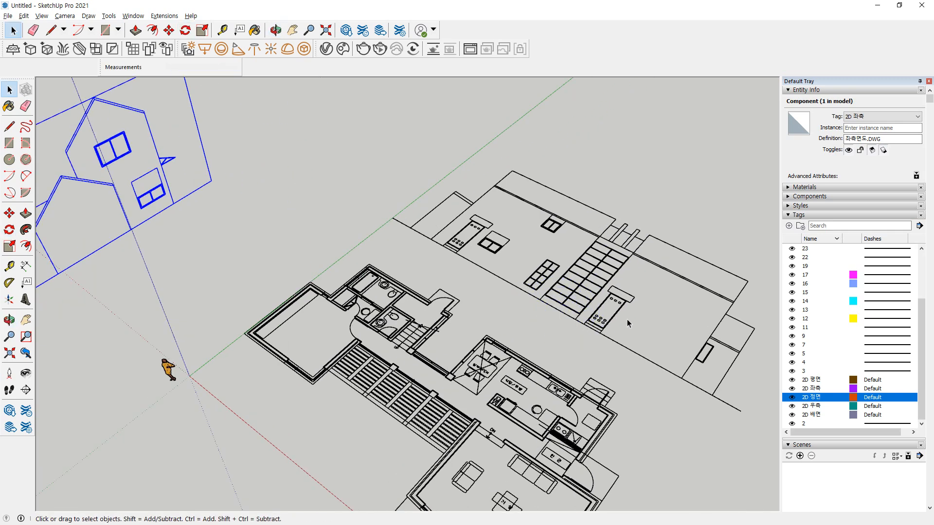
Select the rear elevation component lying flat behind the floor plan
click(627, 325)
scroll(518, 317, down, 4)
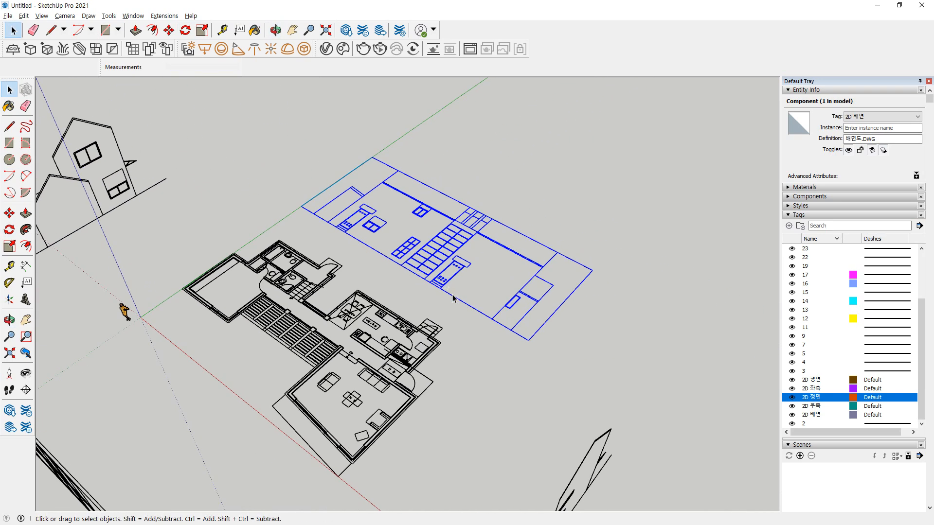
middle_drag(457, 312, 533, 287)
scroll(530, 287, up, 3)
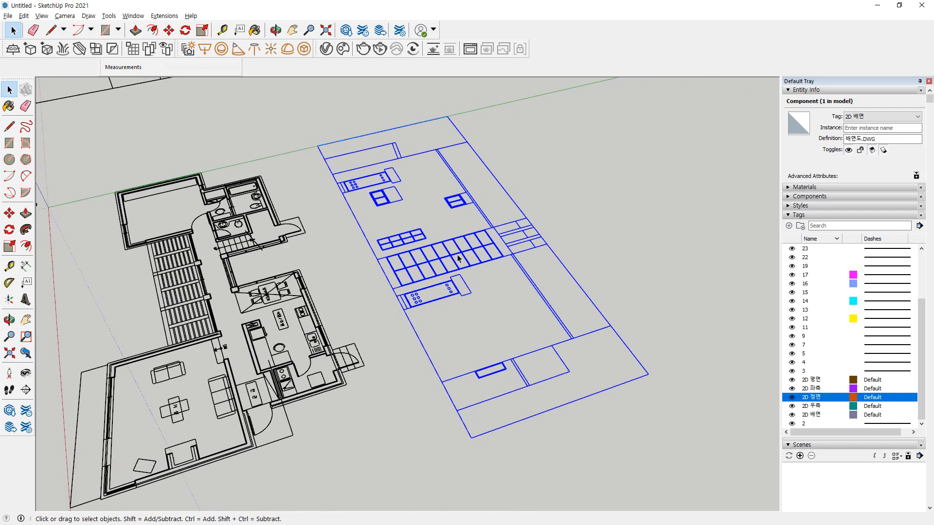
key(ctrl+2)
mouse_move(391, 152)
mouse_down()
mouse_move(381, 165)
mouse_move(508, 351)
mouse_up()
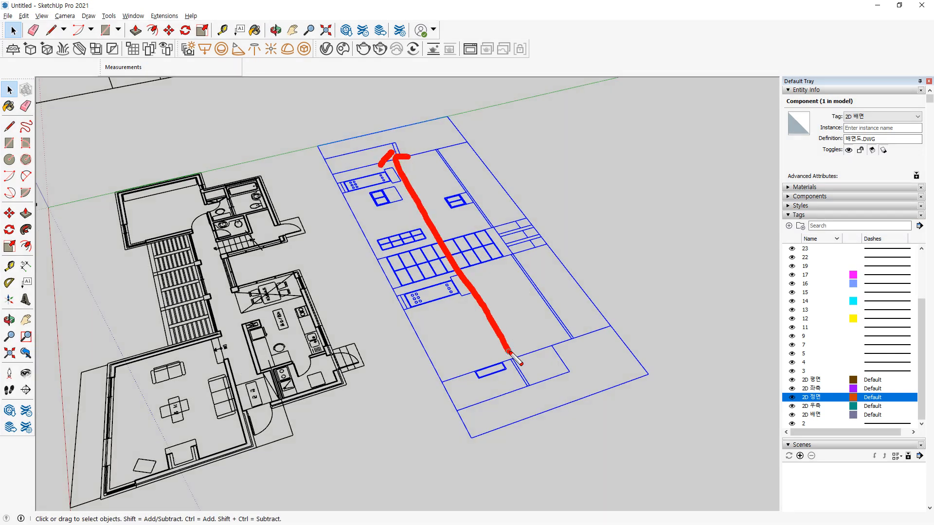
drag(541, 263, 537, 287)
mouse_move(619, 269)
mouse_down()
mouse_move(591, 247)
mouse_move(607, 270)
mouse_up()
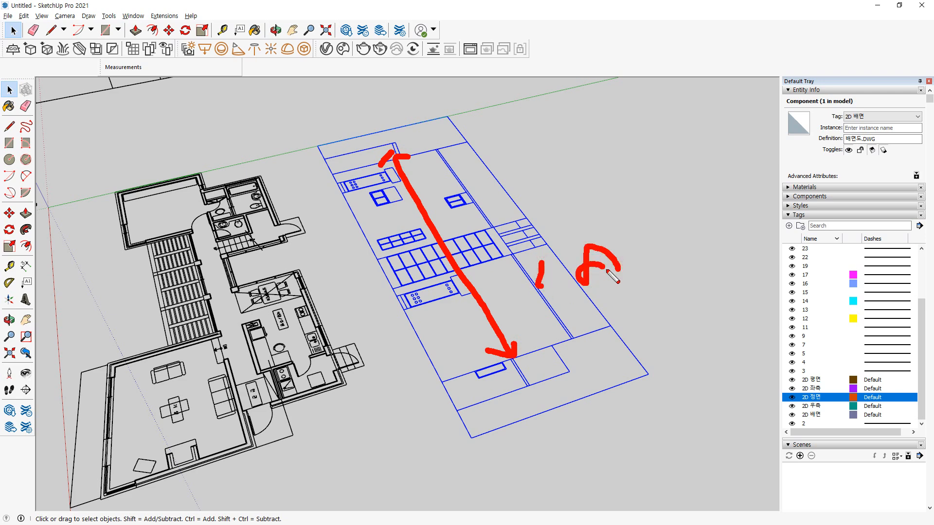
key(Escape)
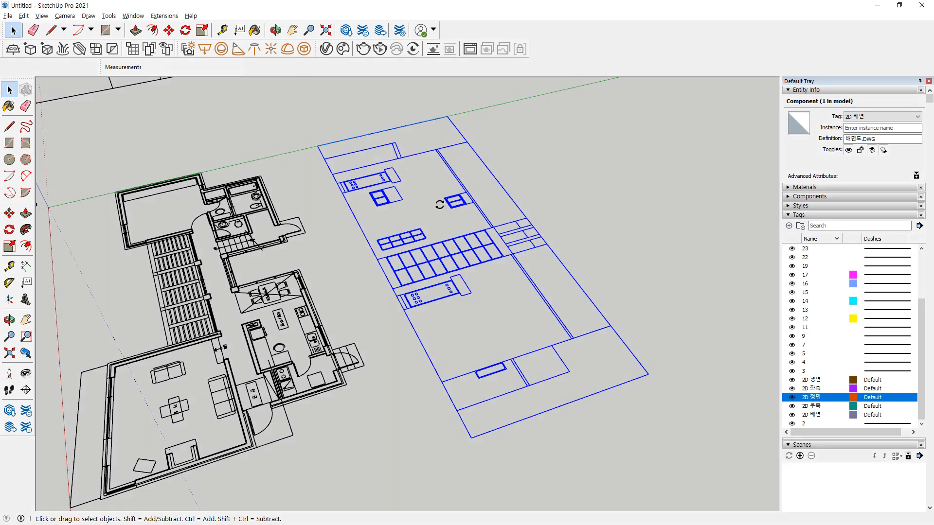
Rotate the rear elevation component 180° flat on the ground plane about its centre
key(q)
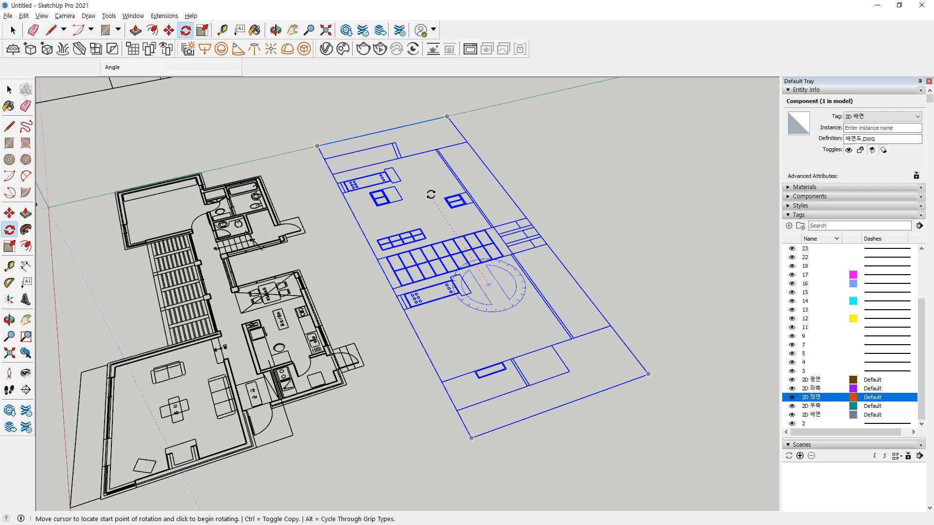
click(431, 194)
text(18)
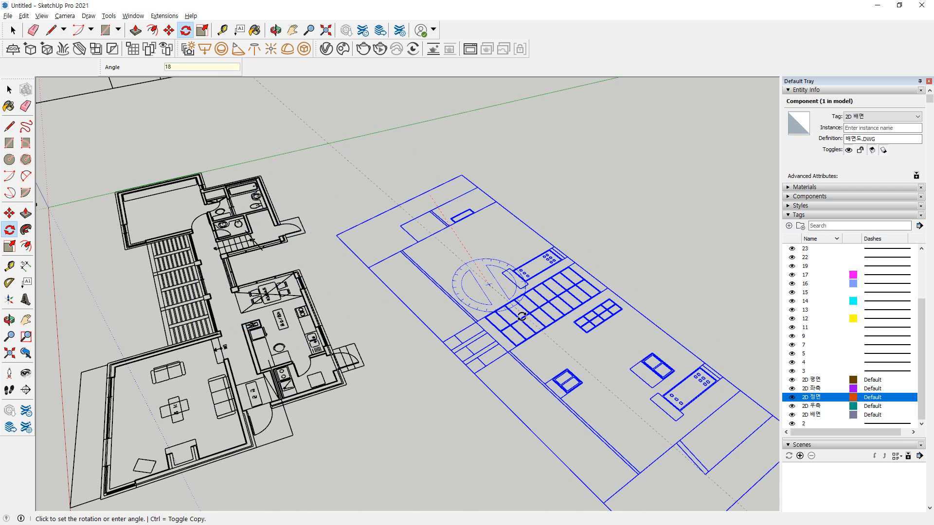
text(0)
key(Return)
Rotate the rear elevation component 90° upright about its base line, parallel to the red axis
scroll(522, 317, down, 3)
middle_drag(535, 336, 452, 254)
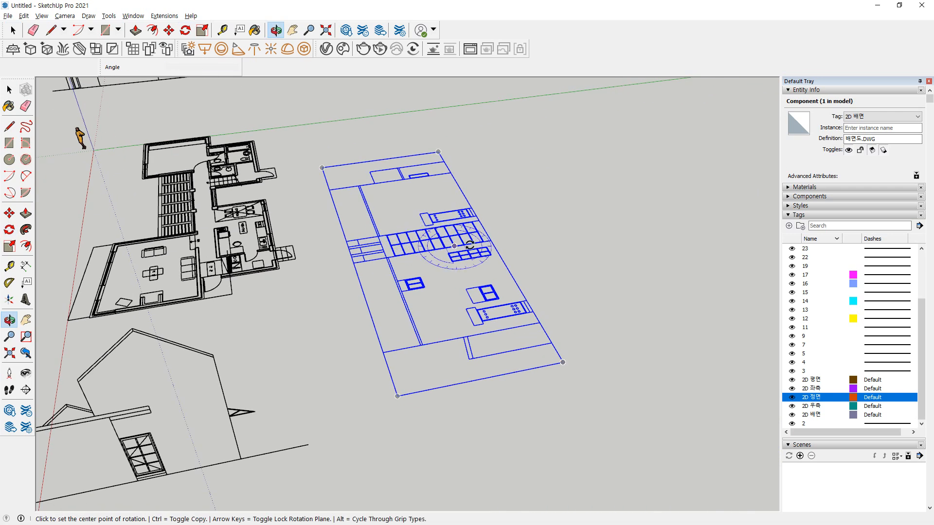
click(503, 260)
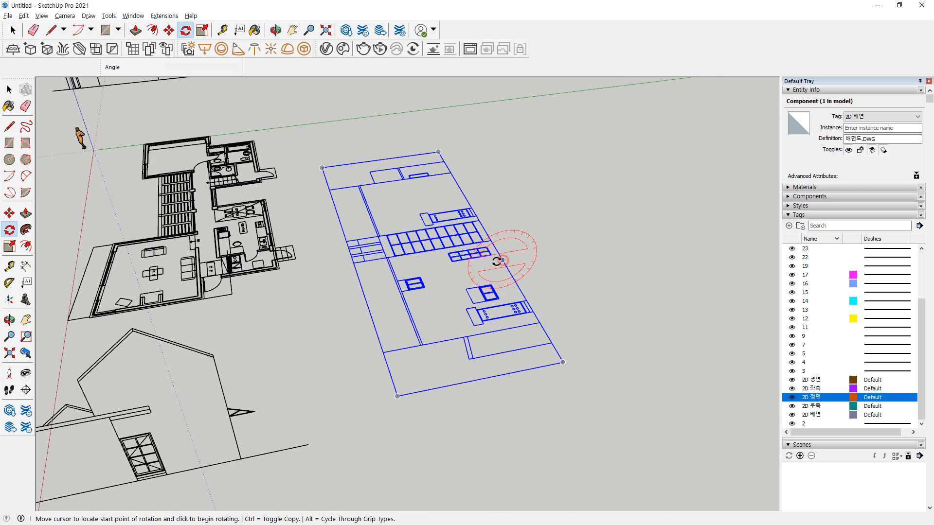
click(458, 267)
text(90)
key(Return)
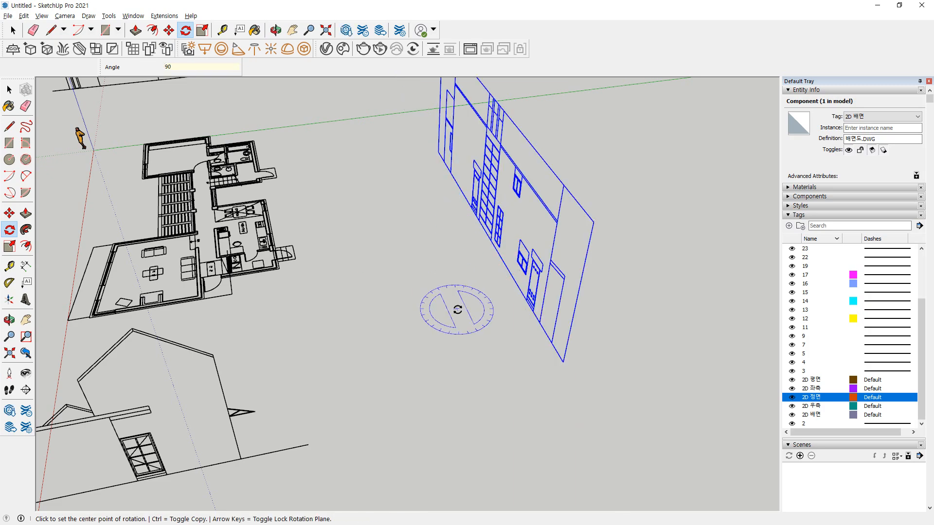
Check the four upright elevations from all sides around the floor plan and clear the selection
middle_drag(452, 312, 71, 252)
middle_drag(364, 321, 375, 364)
scroll(377, 361, down, 5)
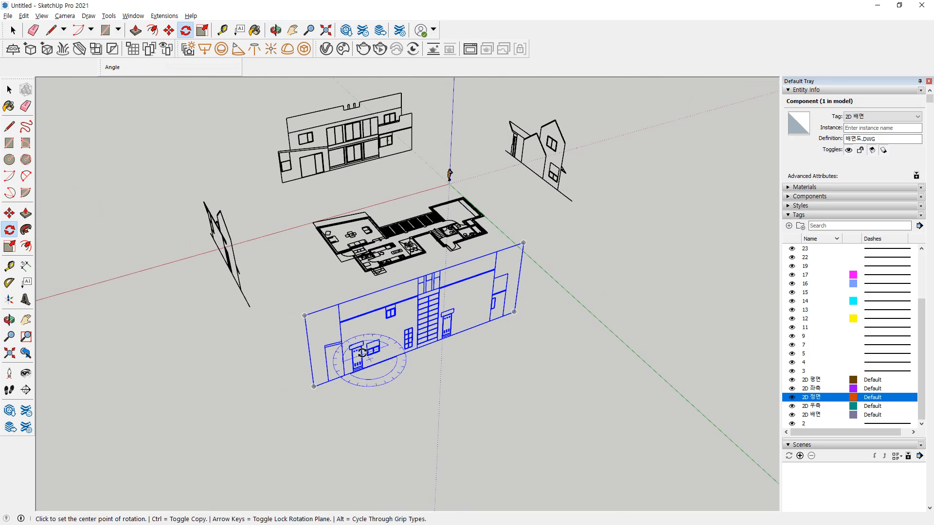
middle_drag(209, 309, 379, 310)
middle_drag(321, 299, 340, 311)
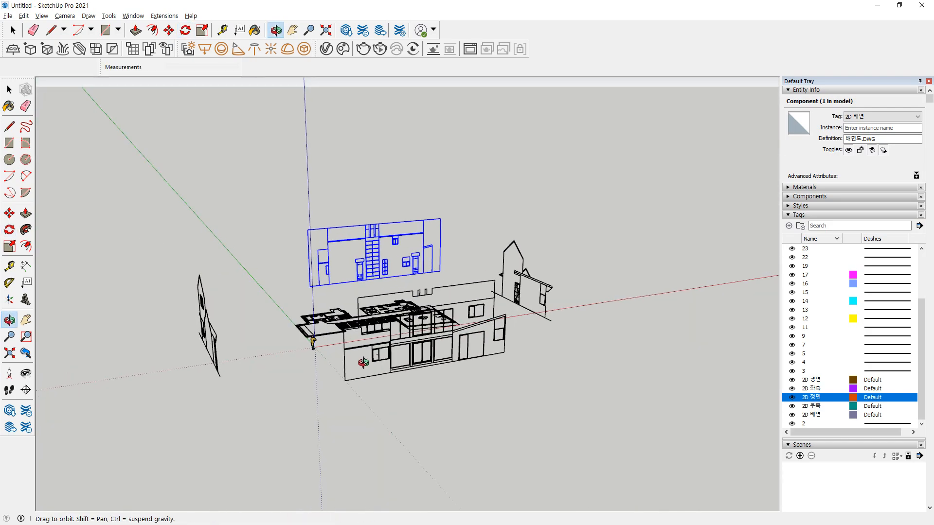
key(q)
key(space)
click(415, 418)
Examine the floor plan's outer front-left corner on the green axis as the alignment point for the front elevation
middle_drag(416, 419, 272, 462)
scroll(319, 294, up, 6)
scroll(320, 294, up, 3)
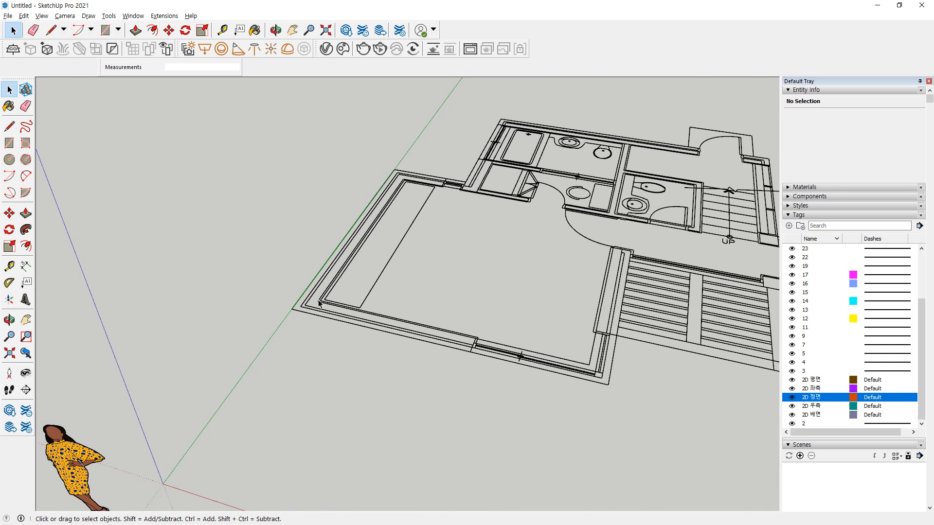
middle_drag(319, 294, 317, 351)
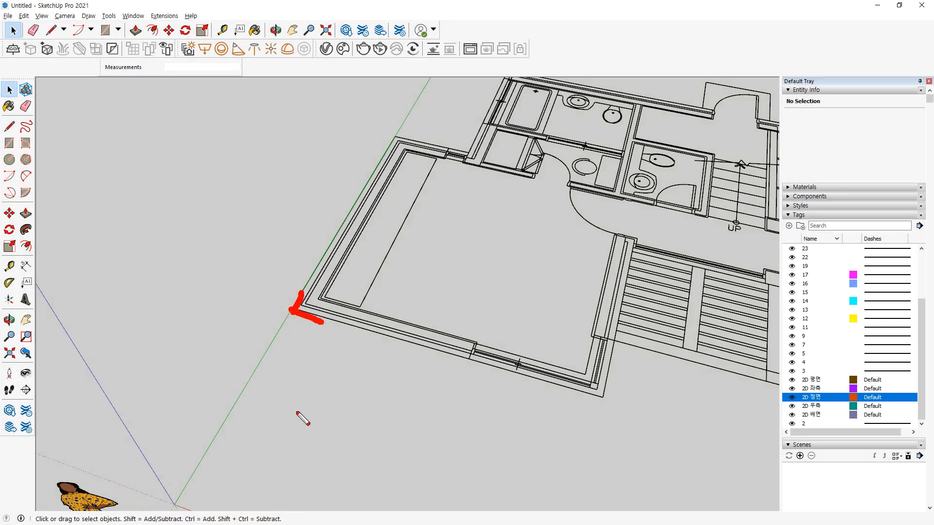
scroll(308, 403, down, 6)
mouse_move(309, 403)
middle_down()
mouse_move(350, 392)
mouse_move(392, 410)
middle_up()
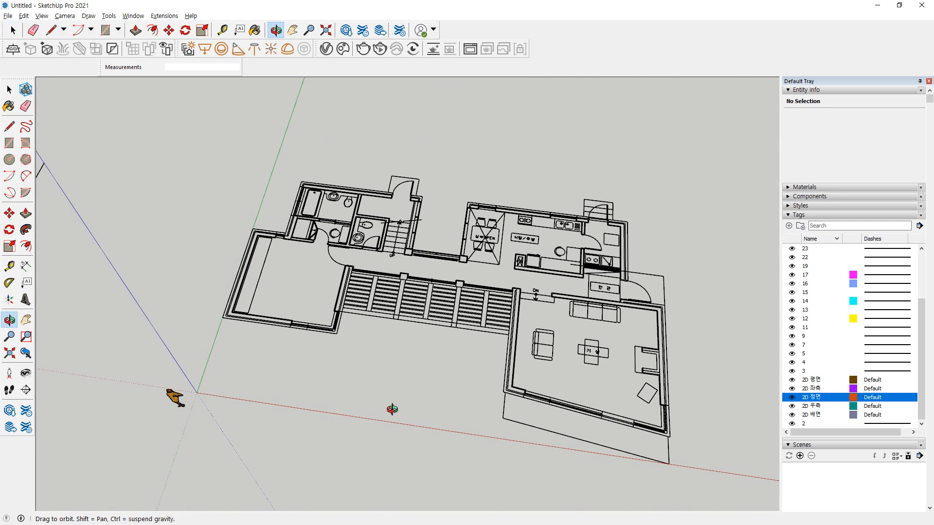
key(space)
scroll(213, 319, up, 8)
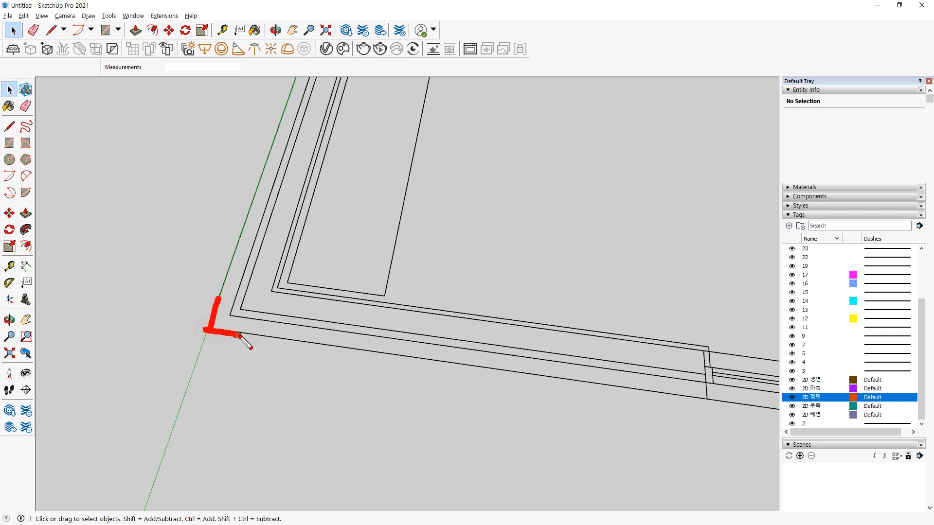
drag(189, 326, 283, 341)
drag(241, 237, 200, 368)
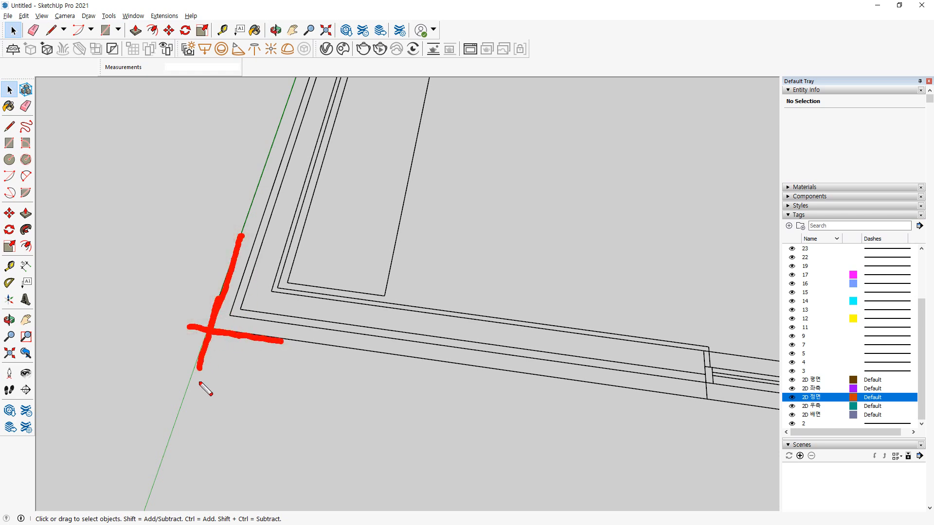
scroll(218, 331, down, 10)
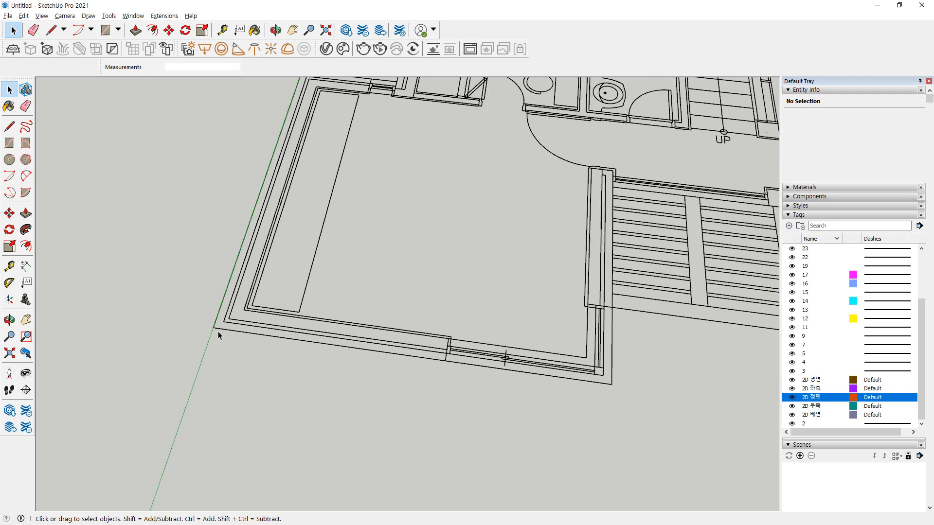
Move the front elevation component by its lower-left corner onto the floor plan's outer front-left corner on the green axis, and deselect it
mouse_move(177, 399)
middle_down()
mouse_move(271, 298)
mouse_move(300, 305)
mouse_move(313, 257)
middle_up()
scroll(301, 306, down, 4)
scroll(293, 395, up, 3)
key(m)
key(space)
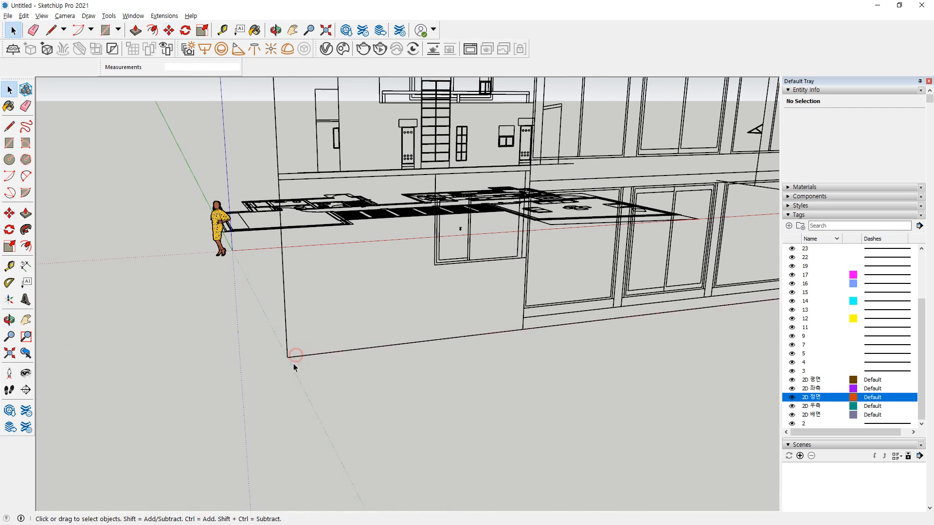
click(295, 355)
key(m)
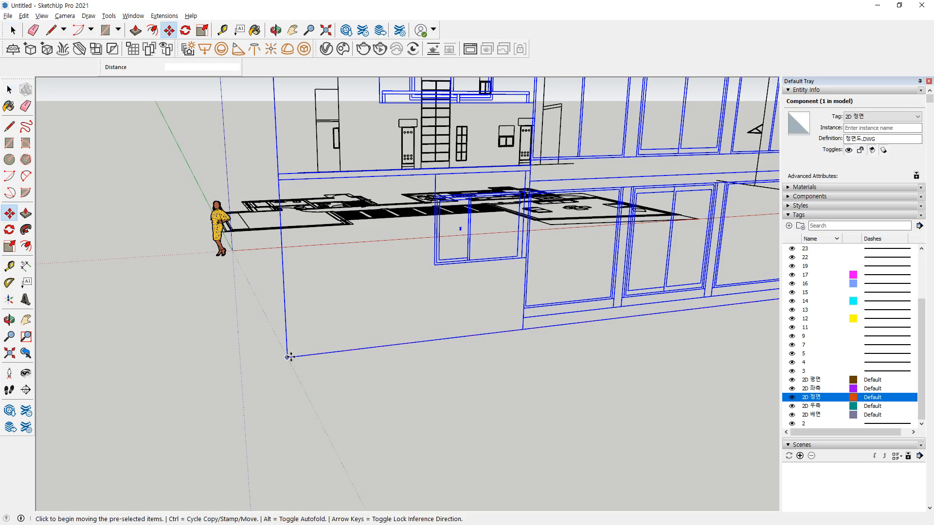
click(287, 358)
middle_drag(307, 249, 265, 297)
scroll(248, 210, up, 8)
middle_drag(246, 227, 153, 323)
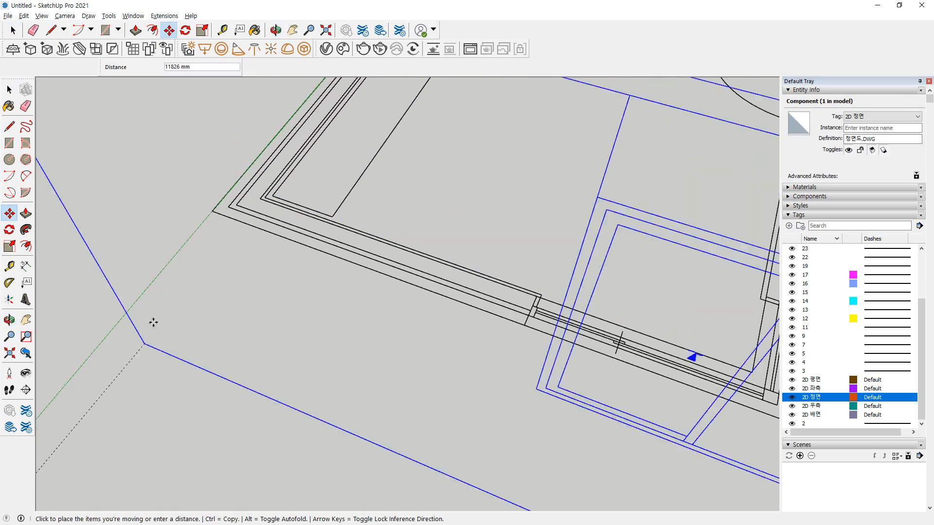
click(218, 205)
key(space)
click(200, 317)
scroll(200, 317, down, 5)
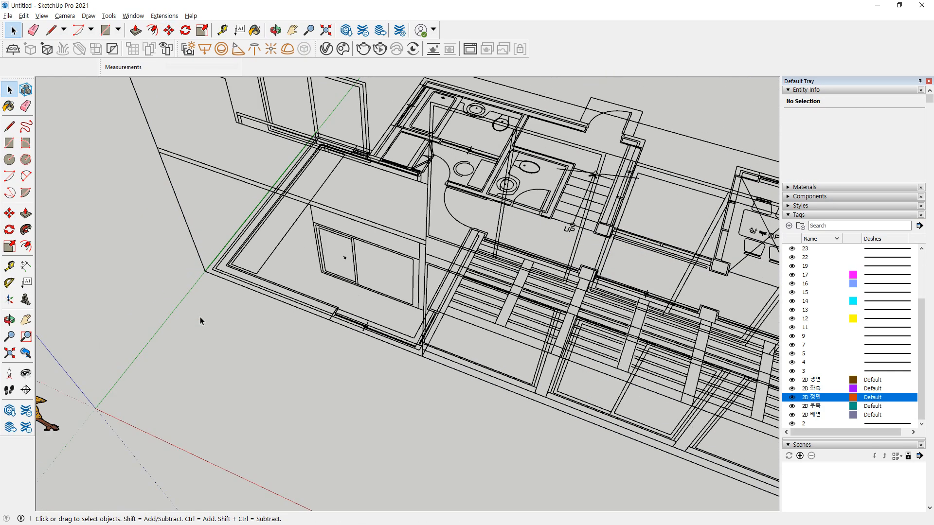
Select the left elevation component standing beside the floor plan
scroll(200, 316, down, 5)
middle_drag(183, 311, 411, 257)
drag(252, 290, 160, 286)
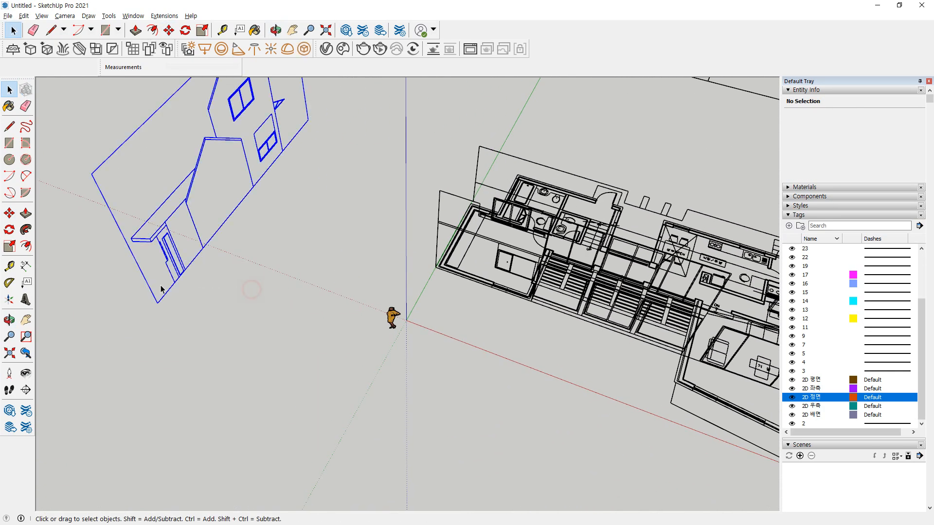
scroll(163, 290, up, 3)
middle_drag(284, 222, 250, 267)
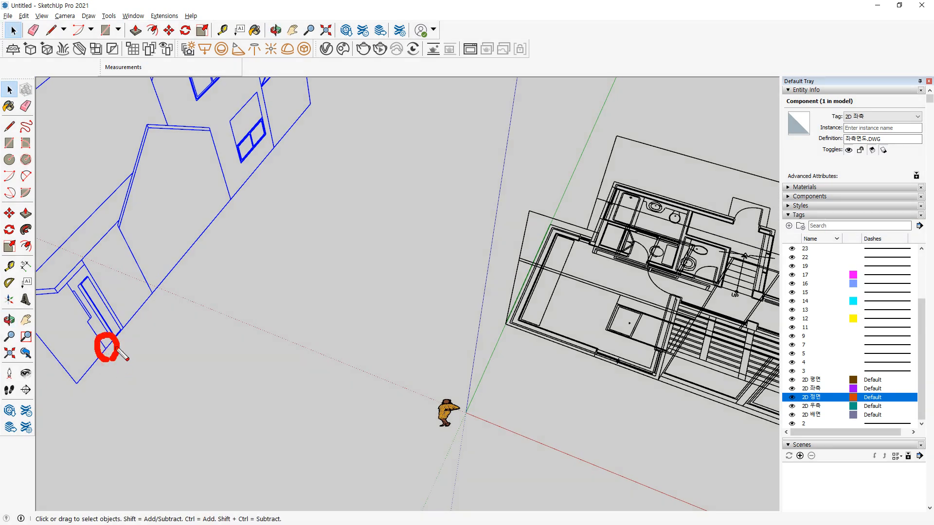
Examine the left elevation's wall corners along its base to identify its alignment point with the floor plan
drag(159, 301, 229, 306)
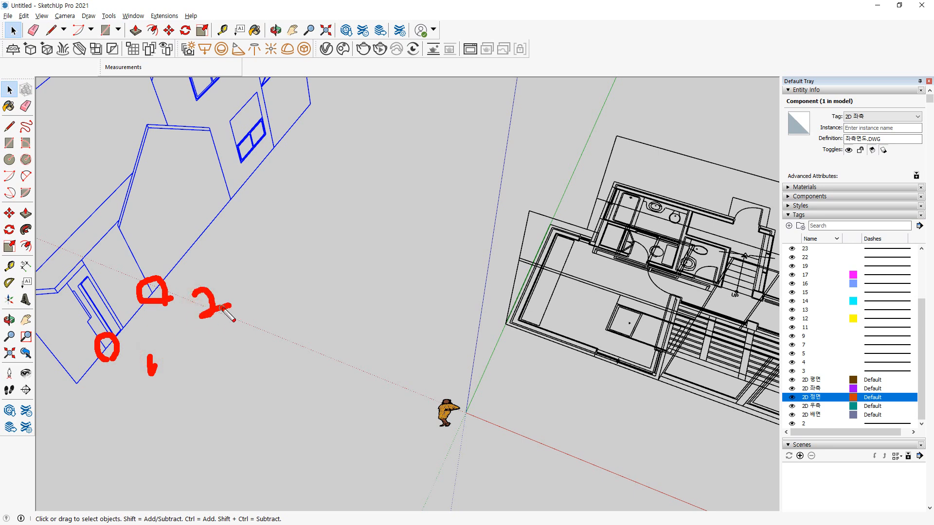
key(Escape)
mouse_move(322, 269)
shift+middle_down()
mouse_move(399, 298)
mouse_move(288, 270)
shift+middle_up()
key(ctrl+alt+g)
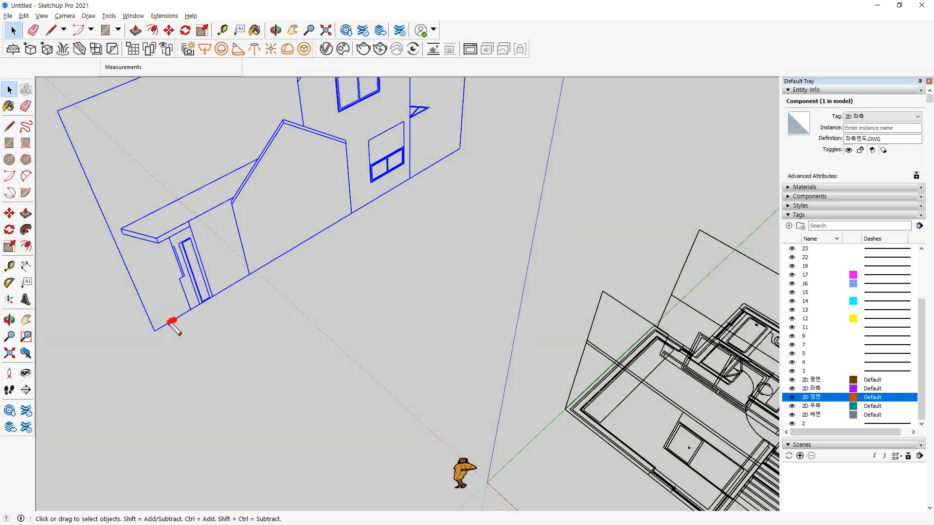
mouse_move(169, 321)
mouse_down()
mouse_move(185, 214)
mouse_move(212, 314)
mouse_move(144, 308)
mouse_up()
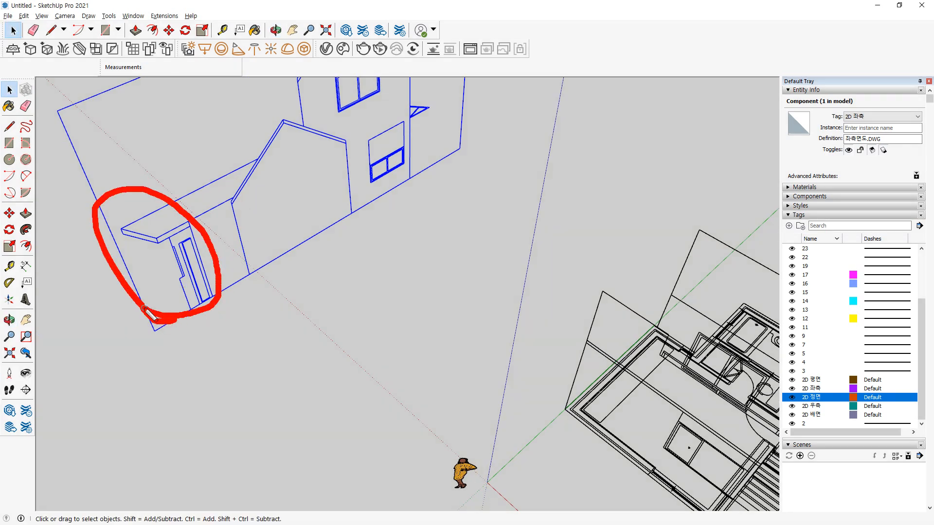
key(Escape)
scroll(181, 314, down, 5)
key(ctrl+alt+g)
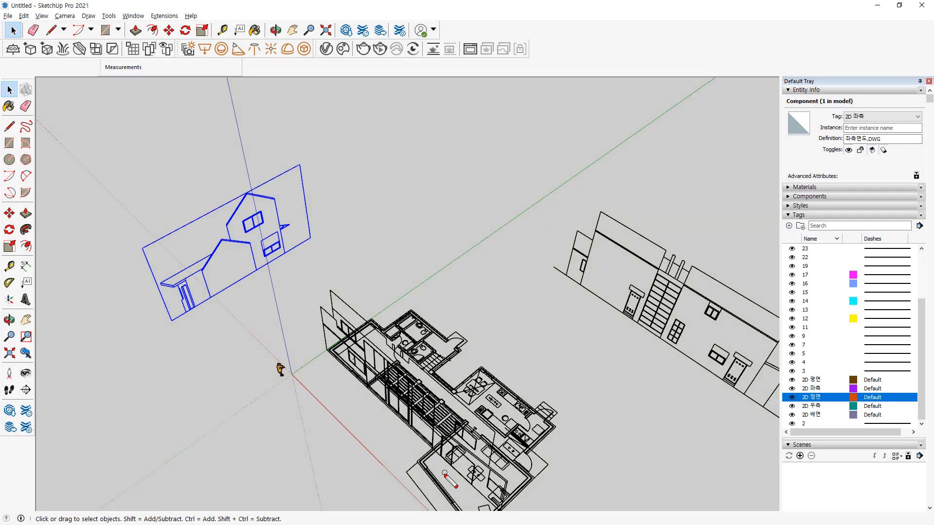
drag(430, 485, 437, 481)
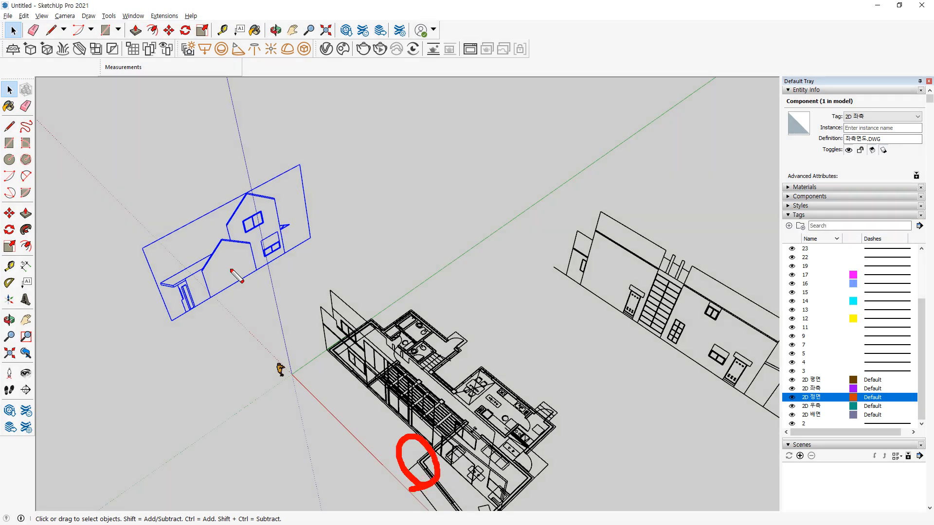
key(Escape)
scroll(213, 296, up, 10)
Move the left elevation by the lower front corner of its gabled wall onto the floor plan's outer front-left corner, and deselect it
key(m)
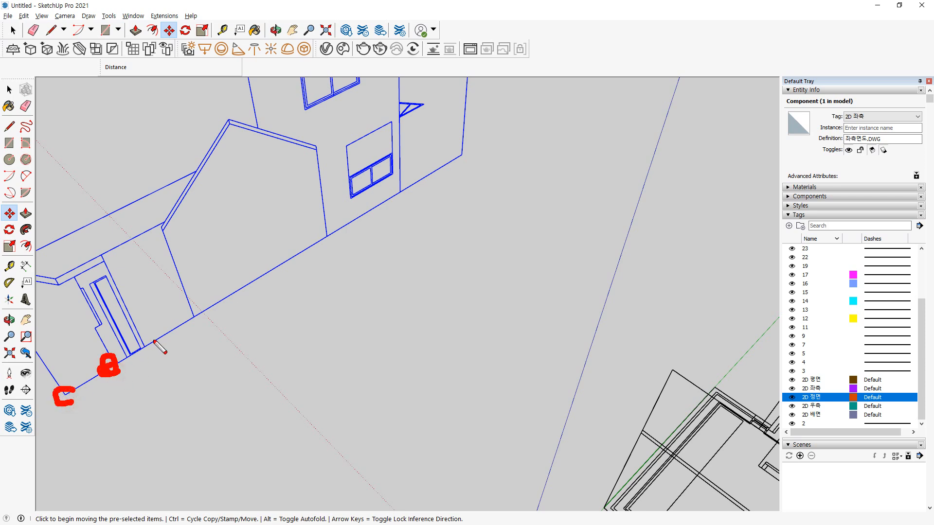
mouse_move(154, 342)
mouse_down()
mouse_move(86, 384)
mouse_move(136, 385)
mouse_move(91, 376)
mouse_up()
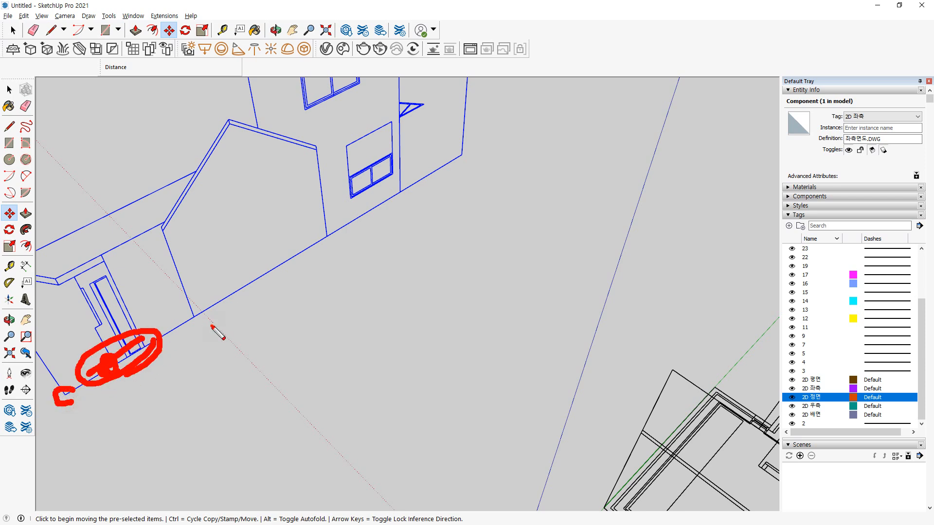
drag(212, 326, 193, 302)
key(Escape)
key(ctrl)
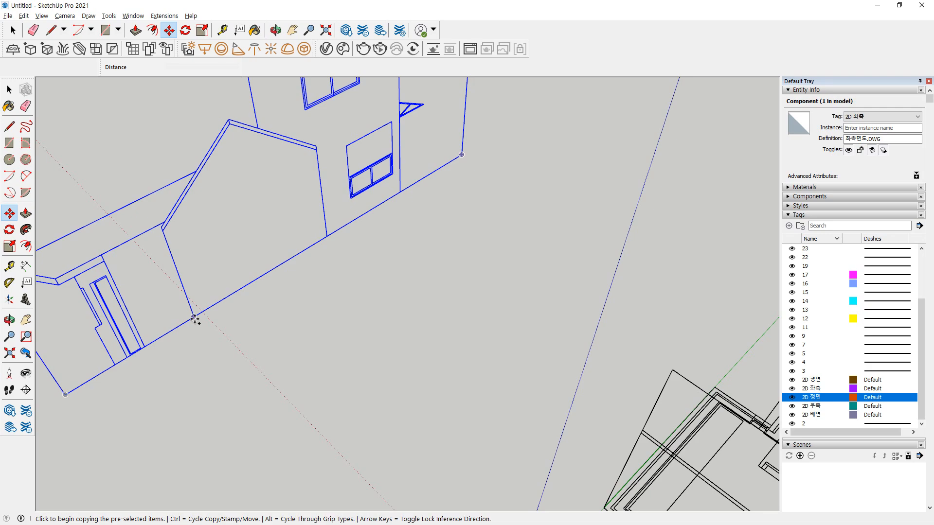
click(193, 318)
middle_drag(245, 340, 238, 273)
key(ctrl)
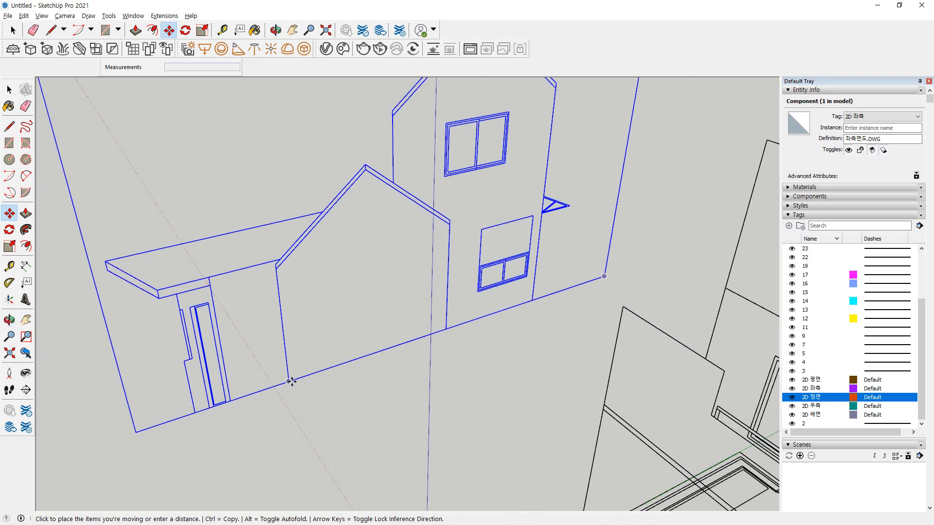
scroll(292, 382, down, 4)
middle_drag(296, 382, 604, 377)
scroll(521, 374, up, 4)
scroll(463, 376, up, 5)
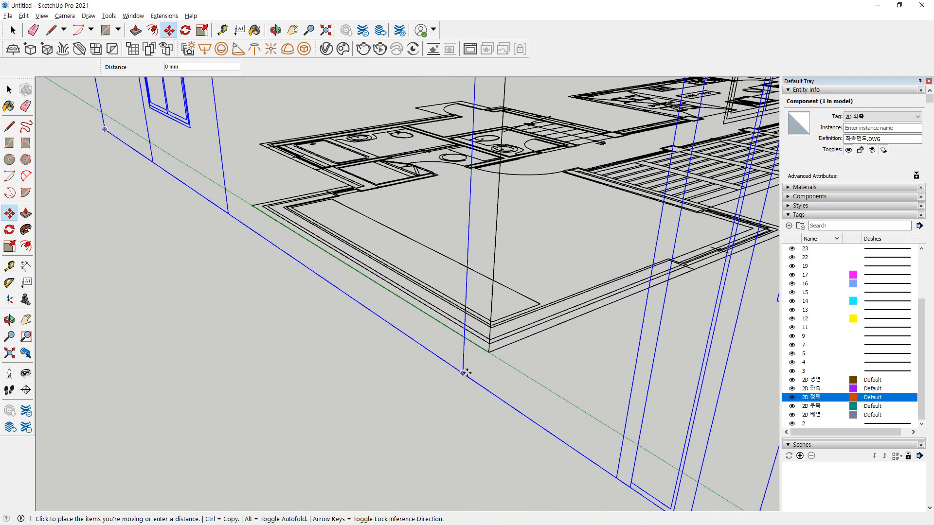
click(493, 347)
key(space)
click(302, 351)
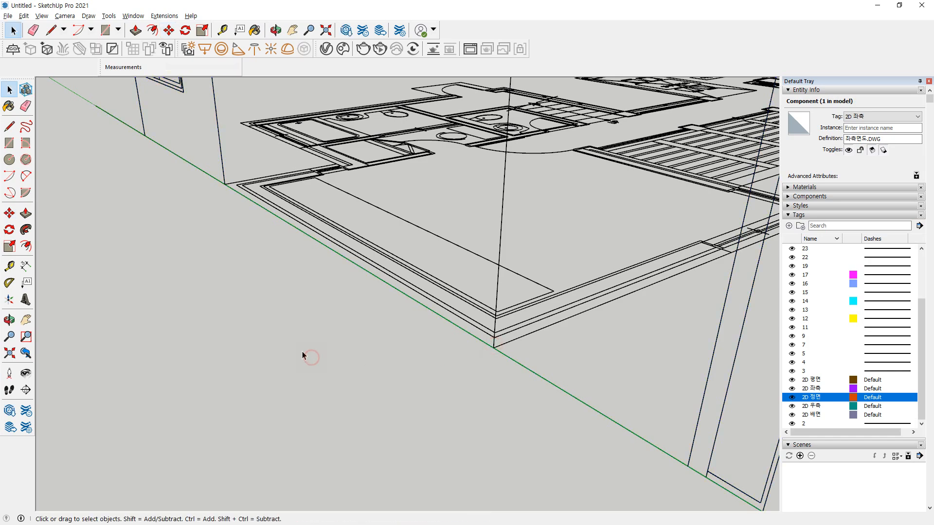
Check the left elevation's wall edges against the floor plan's corners along the green axis
scroll(302, 350, down, 4)
middle_drag(275, 345, 414, 404)
drag(560, 403, 509, 422)
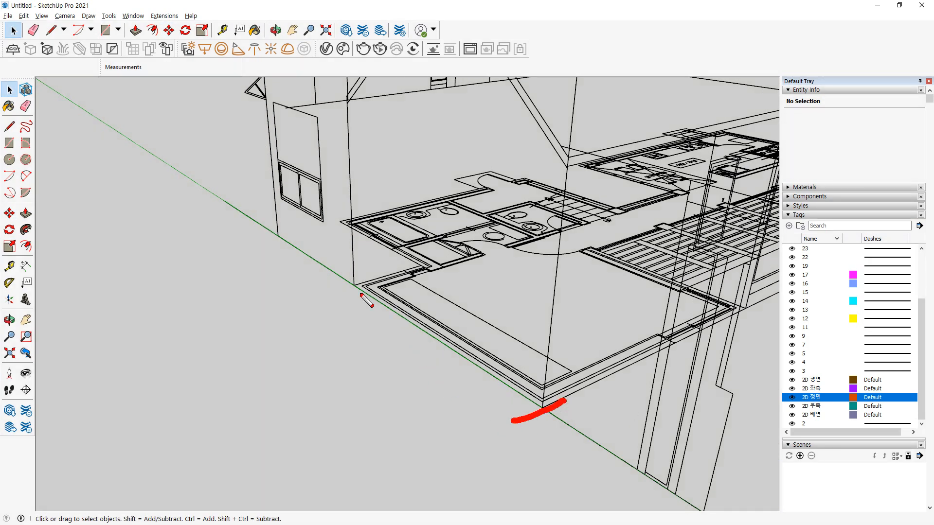
drag(365, 281, 323, 335)
key(Escape)
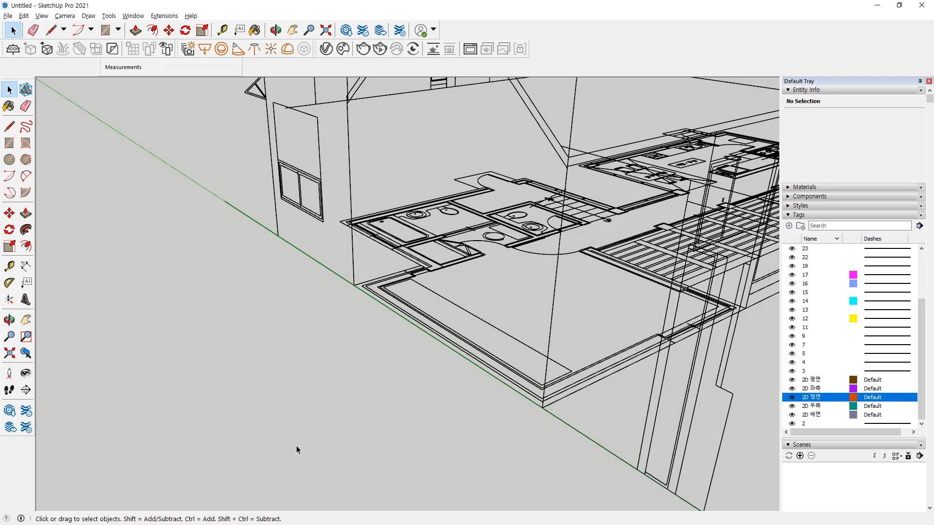
Examine the rear elevation's lower wall corners and the matching outer corners on the rear side of the floor plan
scroll(297, 445, down, 6)
middle_drag(271, 423, 579, 312)
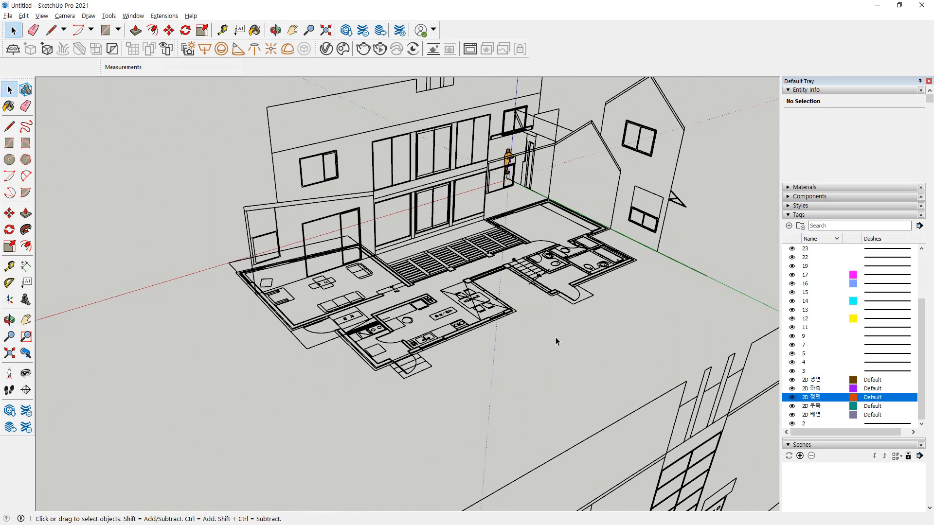
shift+middle_drag(472, 401, 423, 390)
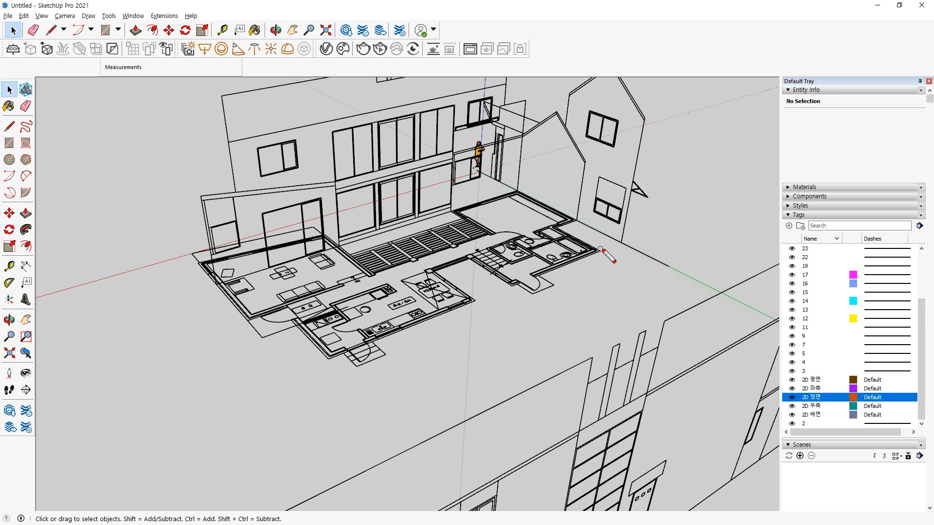
mouse_move(618, 243)
mouse_down()
mouse_move(279, 375)
mouse_move(573, 258)
mouse_move(423, 318)
mouse_up()
key(Escape)
scroll(511, 365, down, 3)
scroll(557, 387, up, 2)
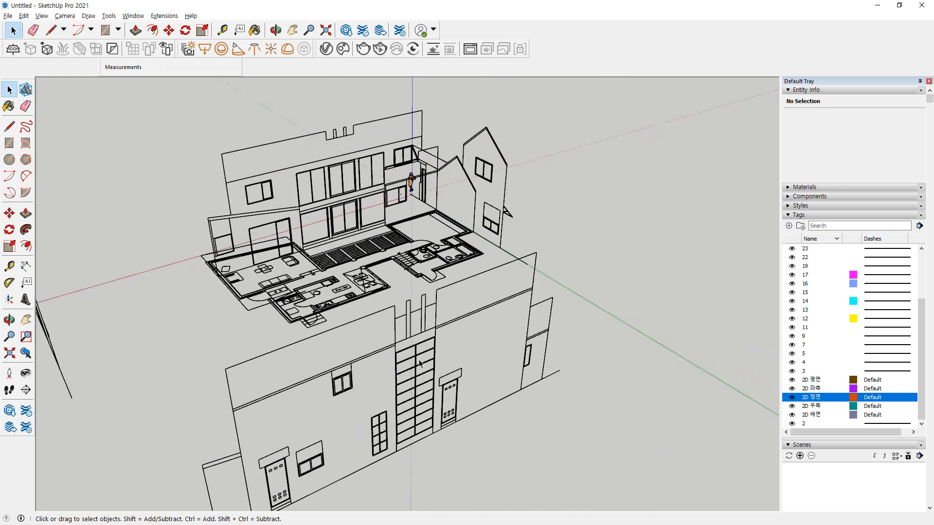
middle_drag(557, 386, 472, 427)
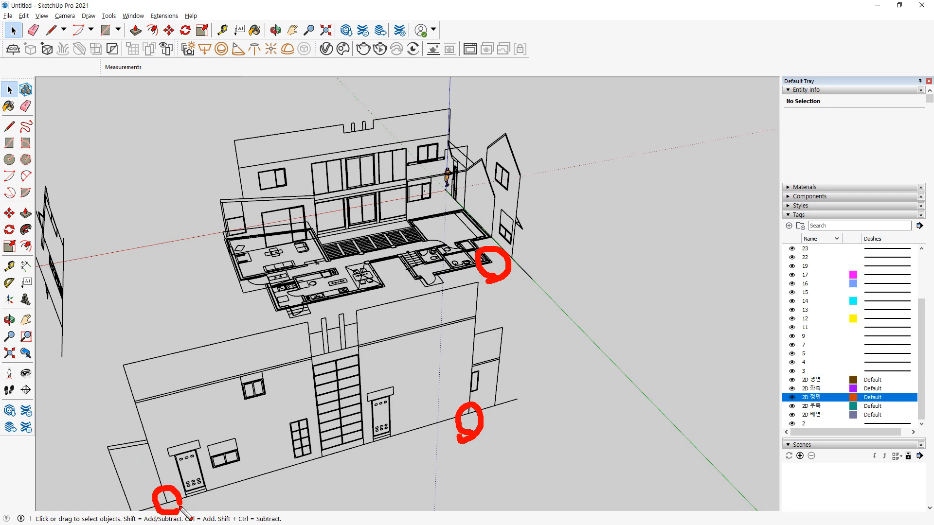
drag(280, 317, 293, 307)
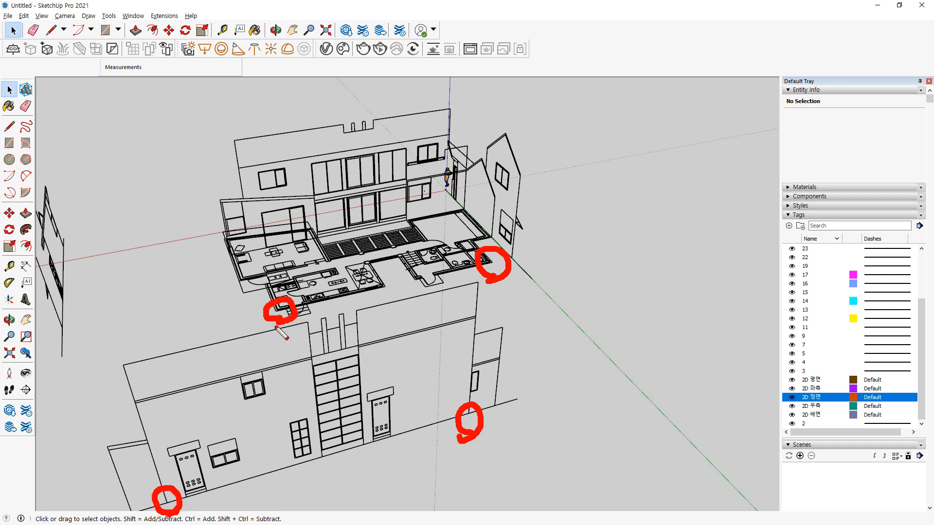
mouse_move(168, 498)
mouse_down()
mouse_move(225, 387)
mouse_move(241, 325)
mouse_up()
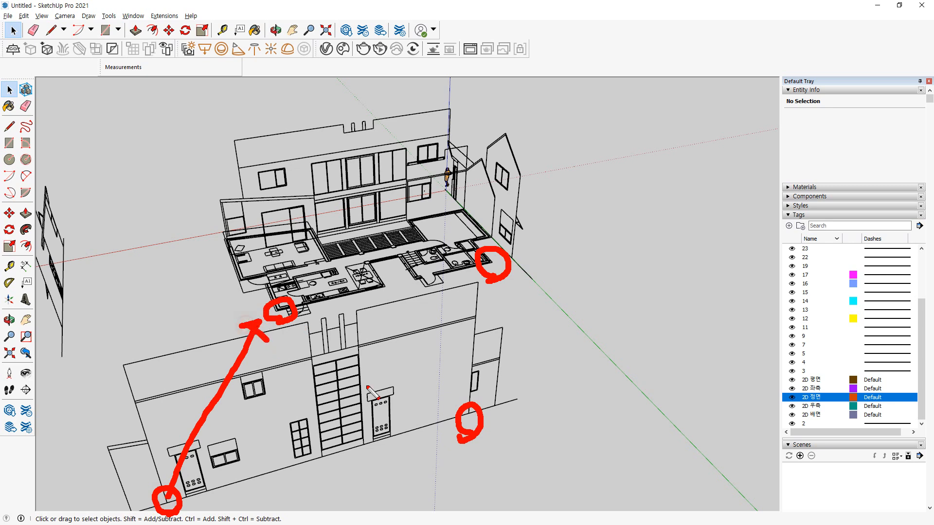
drag(464, 396, 484, 269)
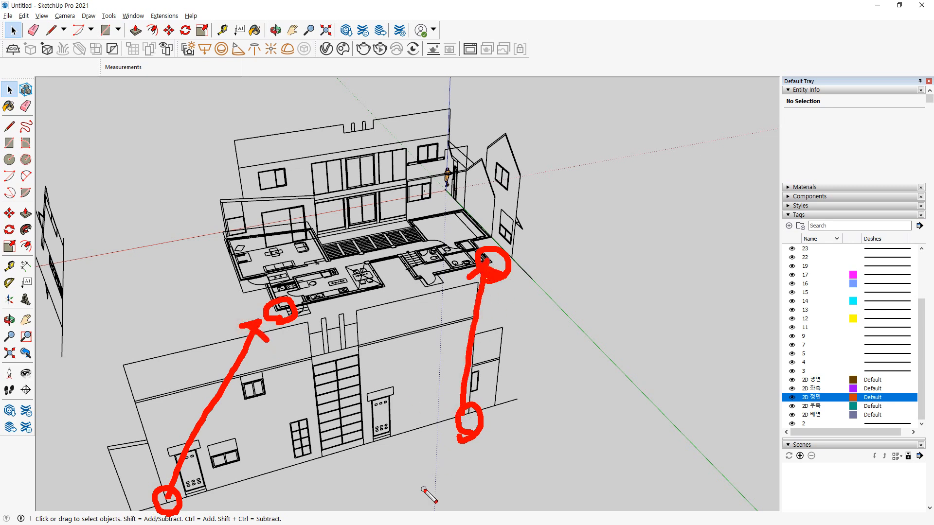
key(Escape)
Move the rear elevation by its main wall's lower corner nearest the green axis onto the floor plan's outer rear-left corner, and deselect it
drag(479, 464, 433, 417)
scroll(478, 418, up, 4)
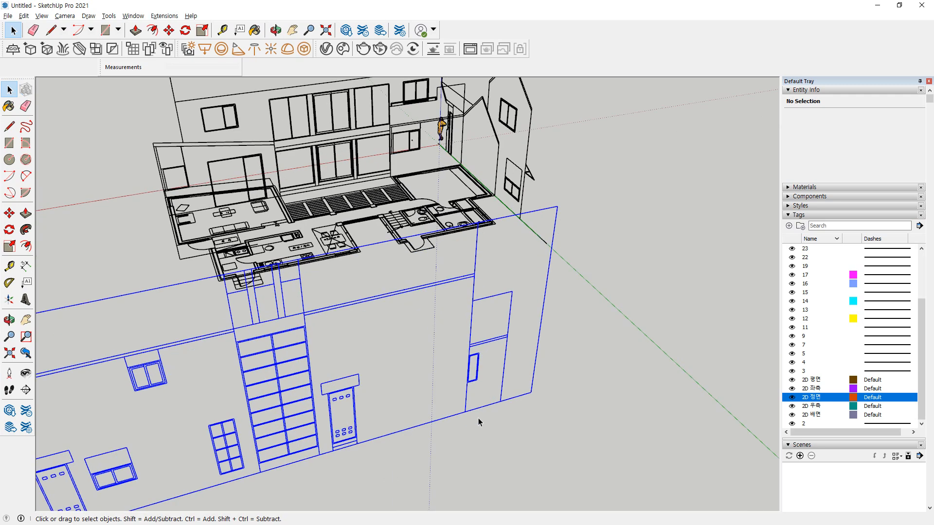
key(m)
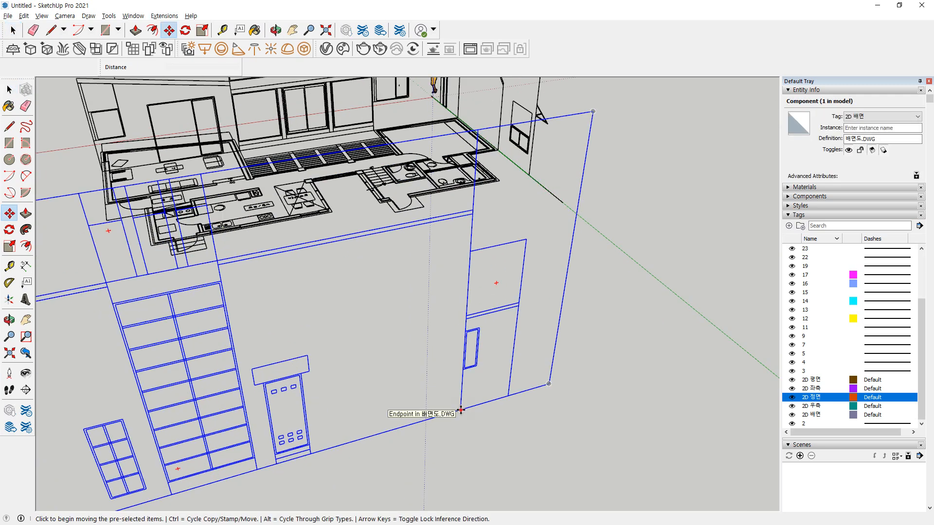
click(460, 411)
scroll(495, 188, up, 4)
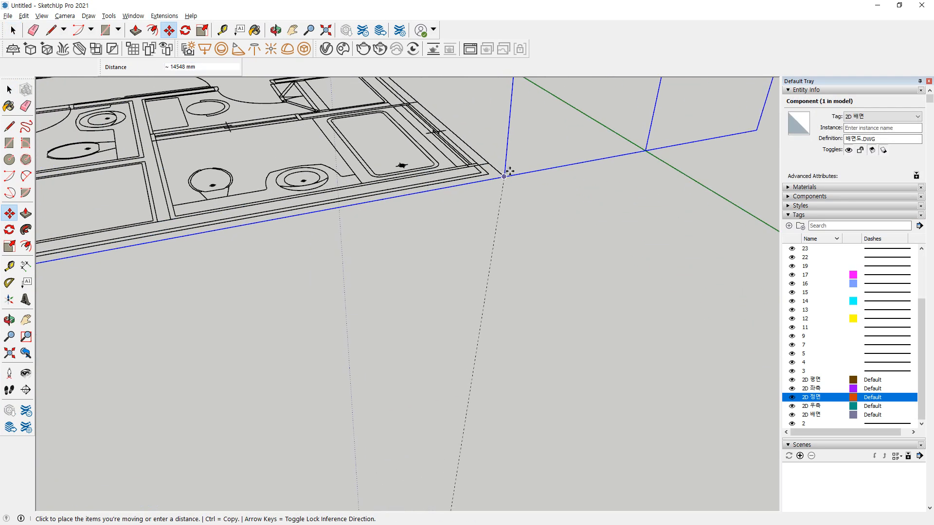
click(505, 176)
key(space)
click(512, 267)
scroll(512, 266, down, 8)
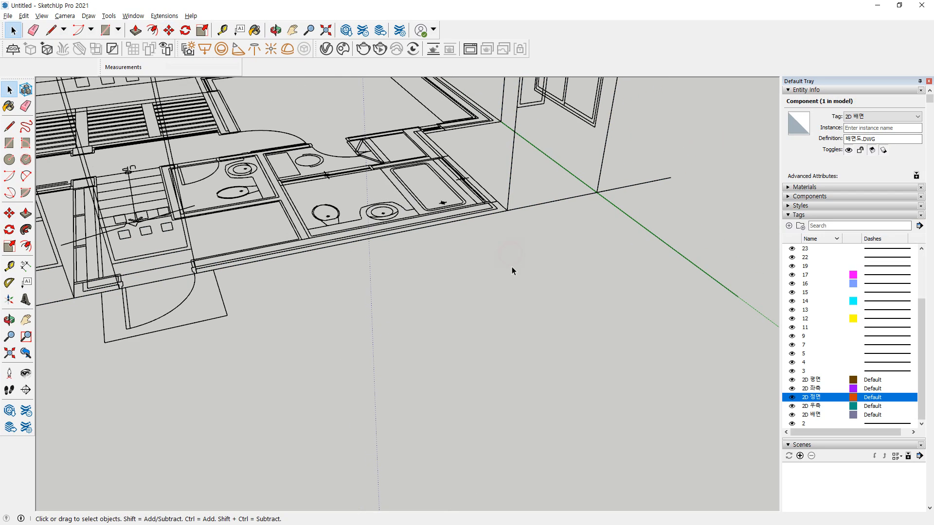
Examine the right elevation's lower wall corners and the matching outer wall corners on the right side of the floor plan
middle_drag(418, 307, 489, 276)
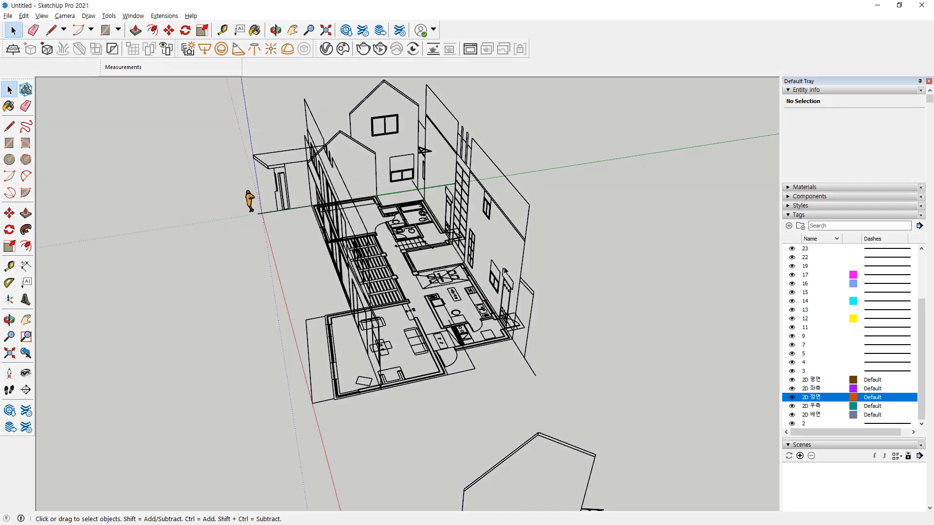
scroll(250, 235, down, 3)
middle_drag(368, 288, 314, 381)
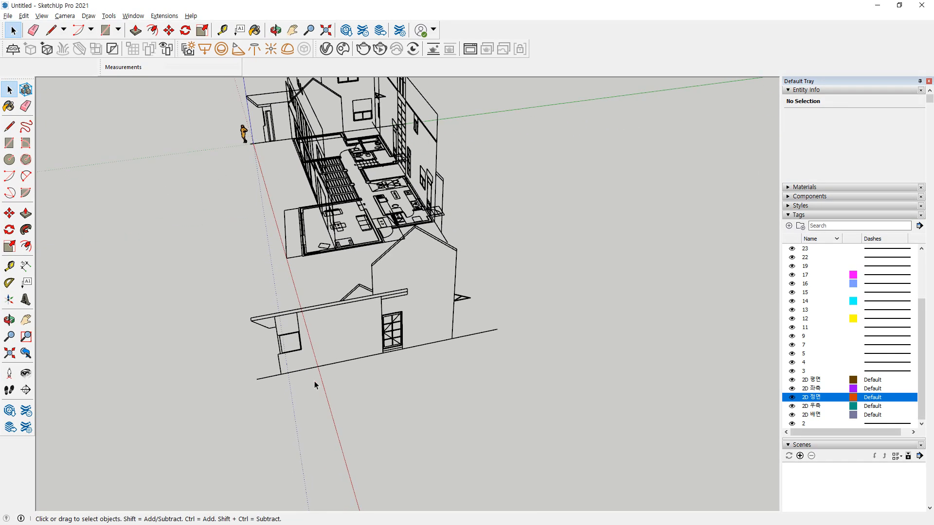
scroll(293, 379, up, 4)
drag(282, 376, 278, 377)
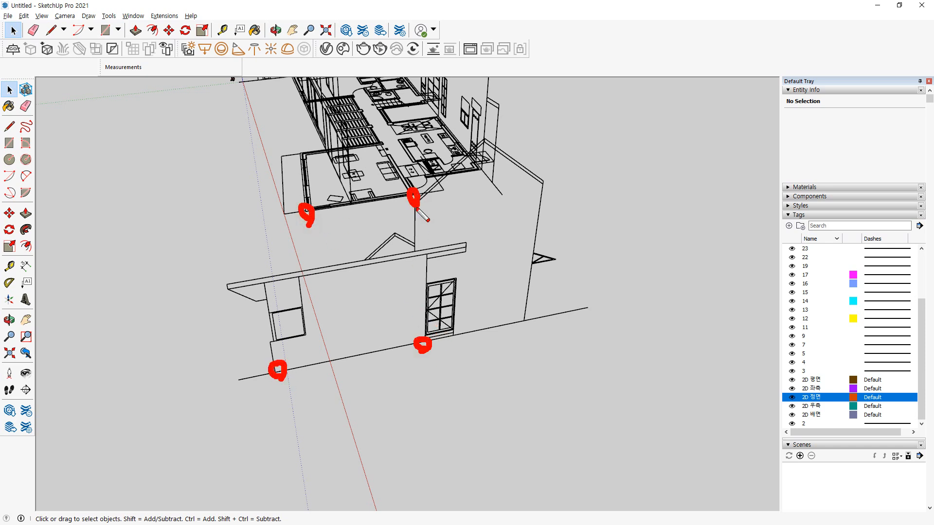
drag(424, 347, 283, 369)
drag(314, 208, 410, 192)
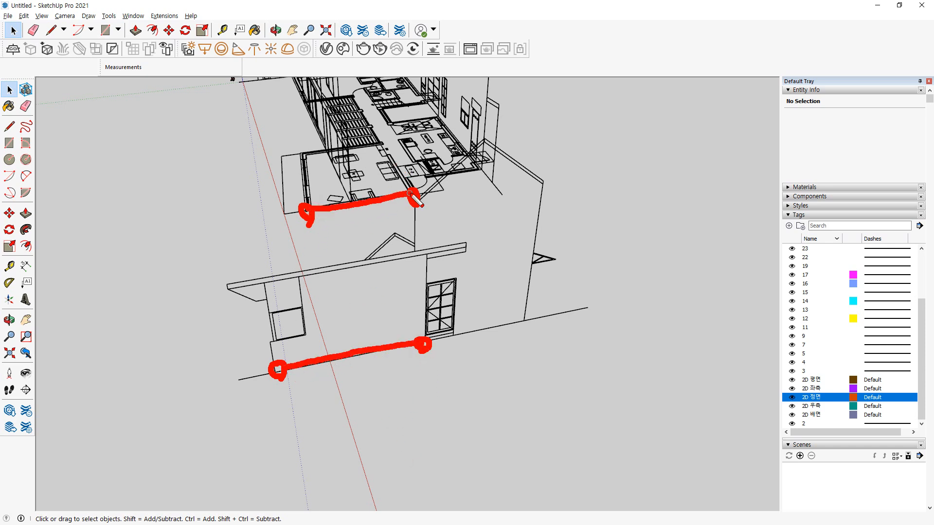
key(Escape)
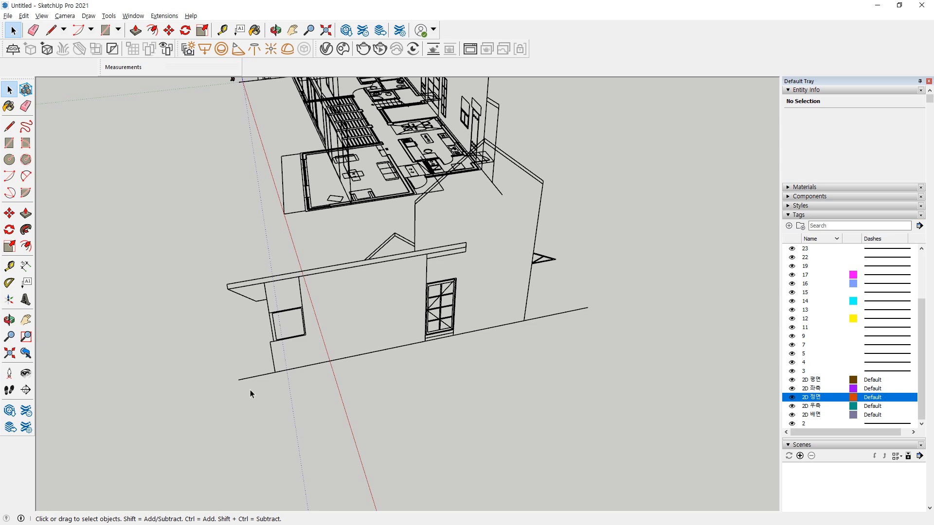
Move the right elevation by its front wall's lower corner onto the floor plan's outer front-right wall corner near the red axis, and deselect it
click(287, 377)
key(m)
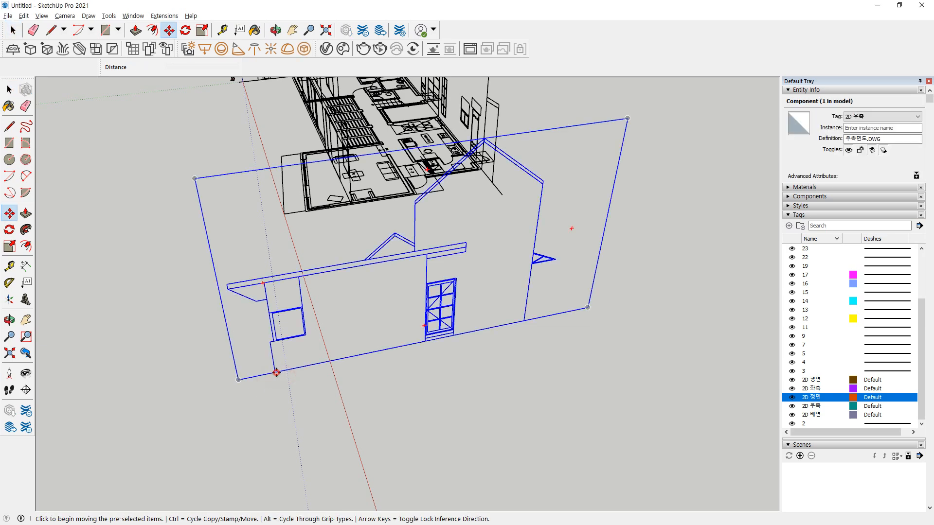
click(276, 372)
scroll(306, 234, up, 5)
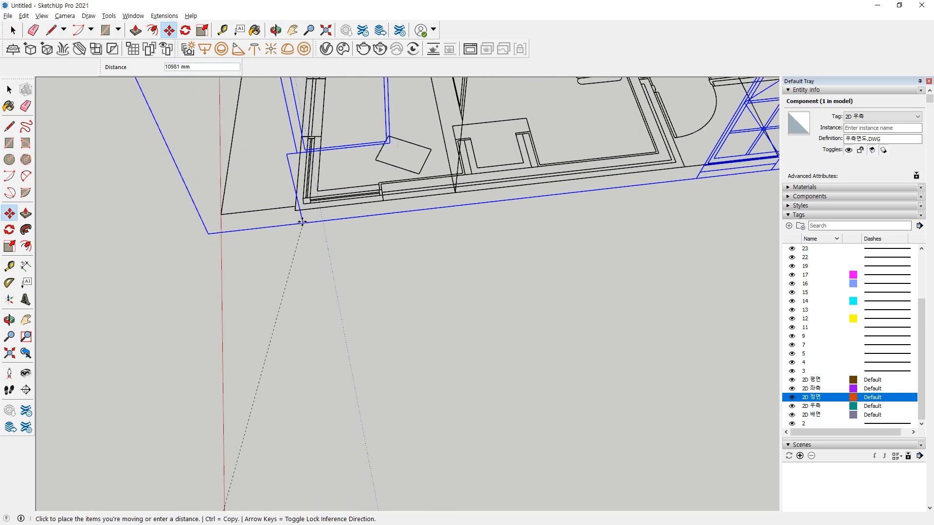
click(295, 211)
key(space)
click(293, 335)
scroll(294, 334, down, 5)
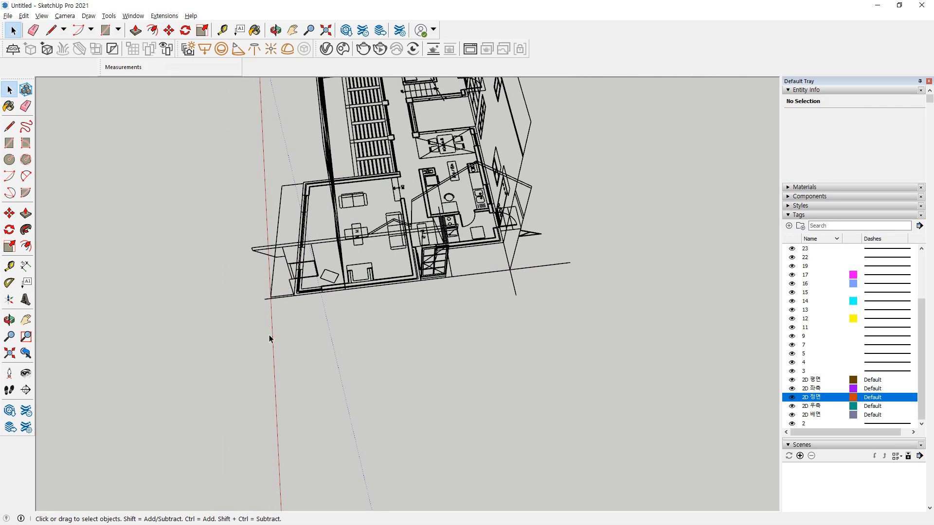
Check the elevations assembled around the floor plan at eye level and from above, and view the start of the tag list
middle_drag(269, 335, 261, 244)
scroll(567, 167, up, 5)
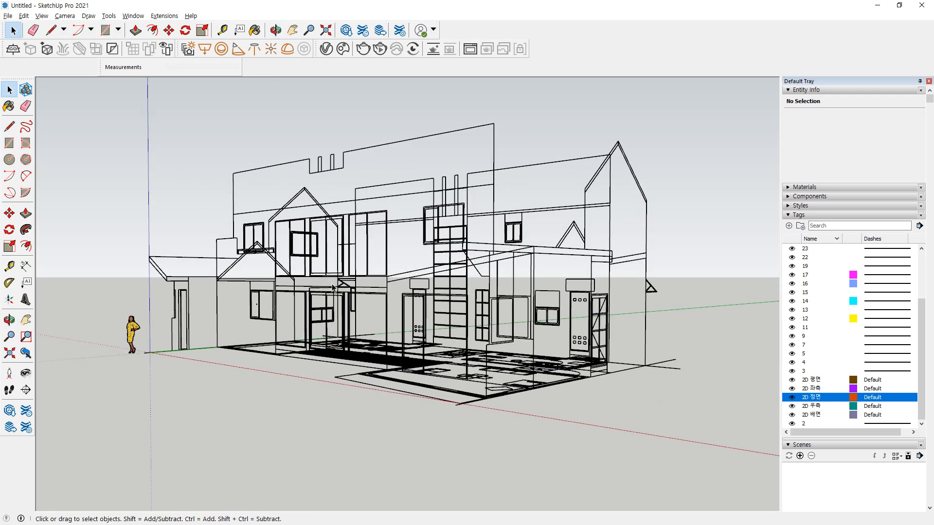
middle_drag(305, 328, 341, 345)
drag(342, 346, 342, 349)
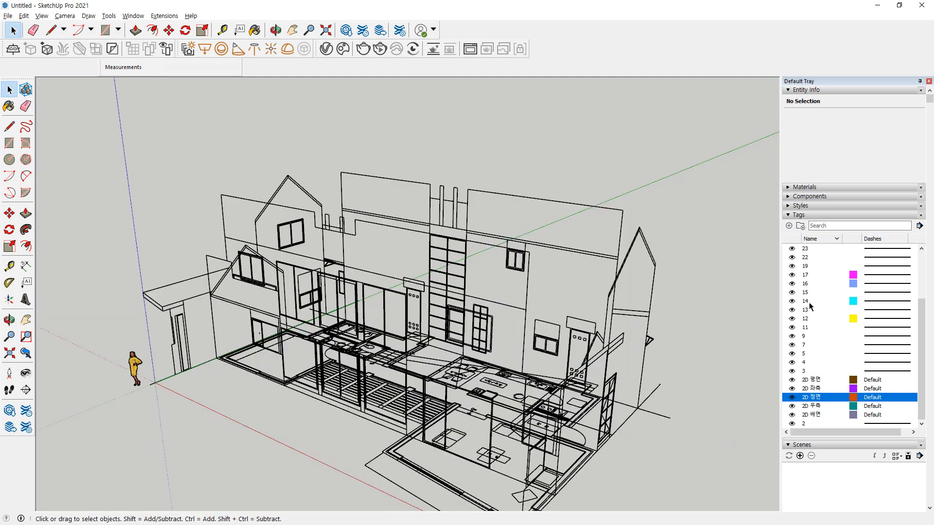
scroll(810, 302, up, 3)
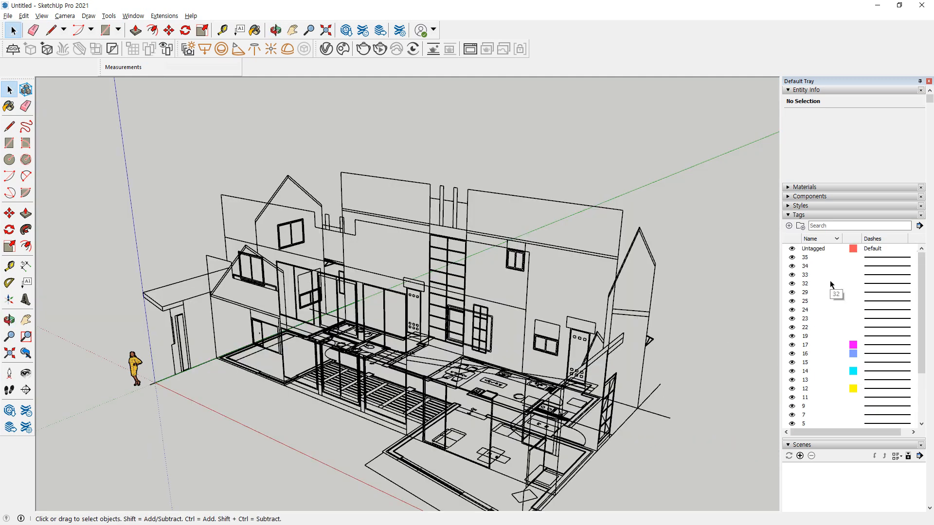
Delete all the imported numbered tags, from 35 down to 2, keeping Untagged and the five 2D tags
click(816, 258)
scroll(840, 305, down, 5)
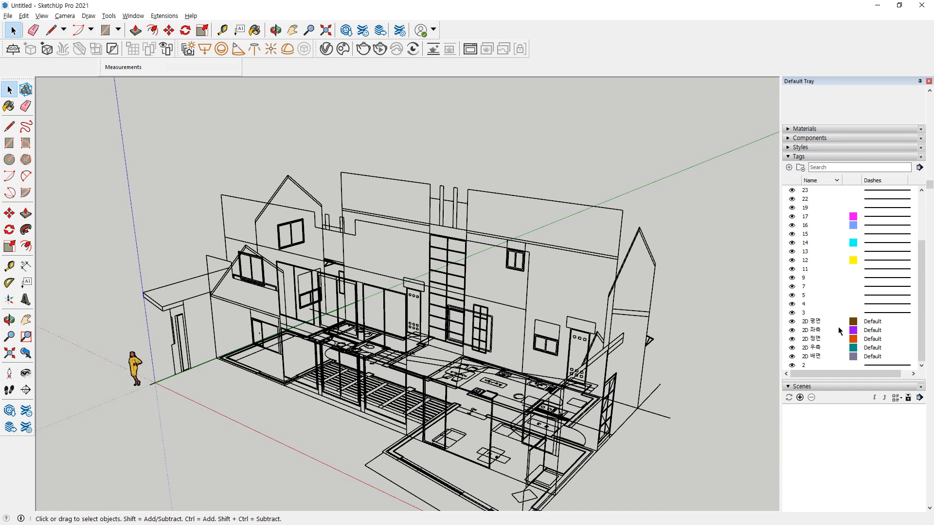
shift+click(811, 313)
right_click(812, 313)
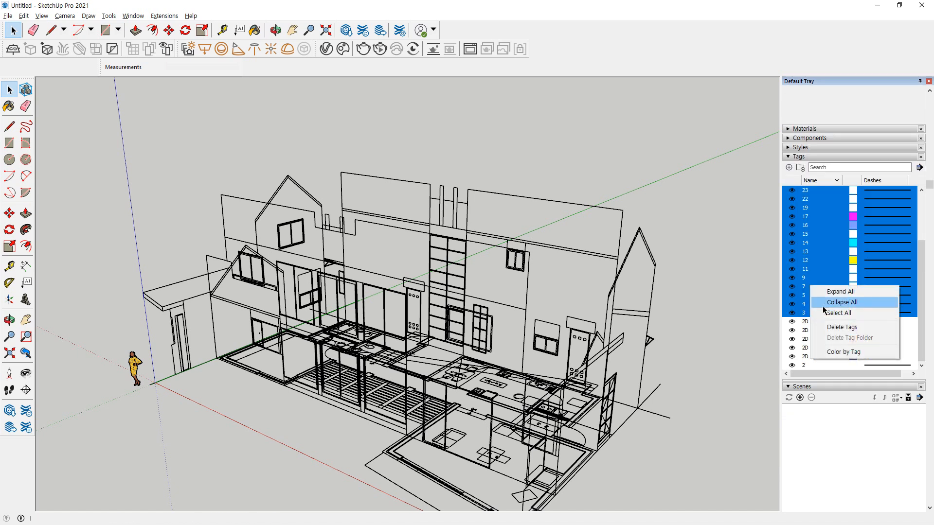
click(857, 328)
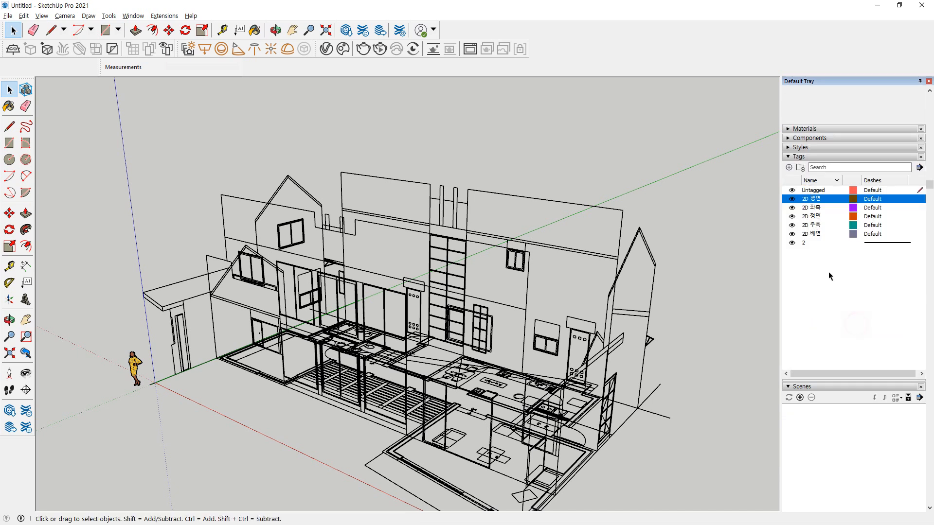
right_click(809, 243)
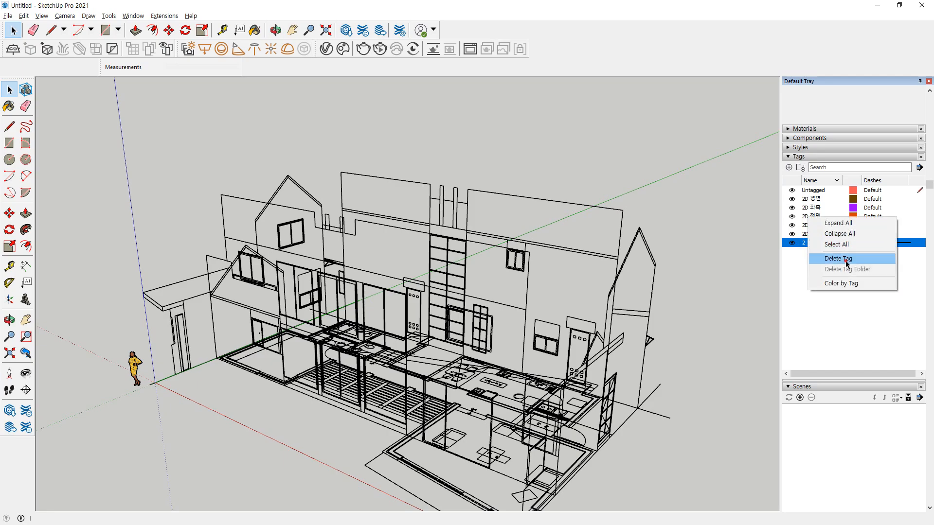
click(846, 261)
Hide the right and rear elevations by turning off the tags 2D 우측 and 2D 배면
middle_drag(678, 302, 696, 369)
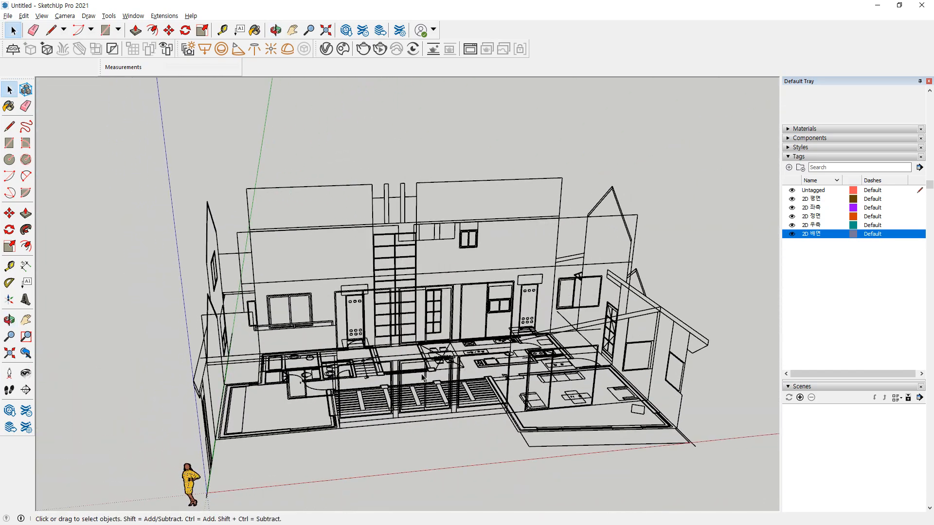
middle_drag(292, 336, 134, 392)
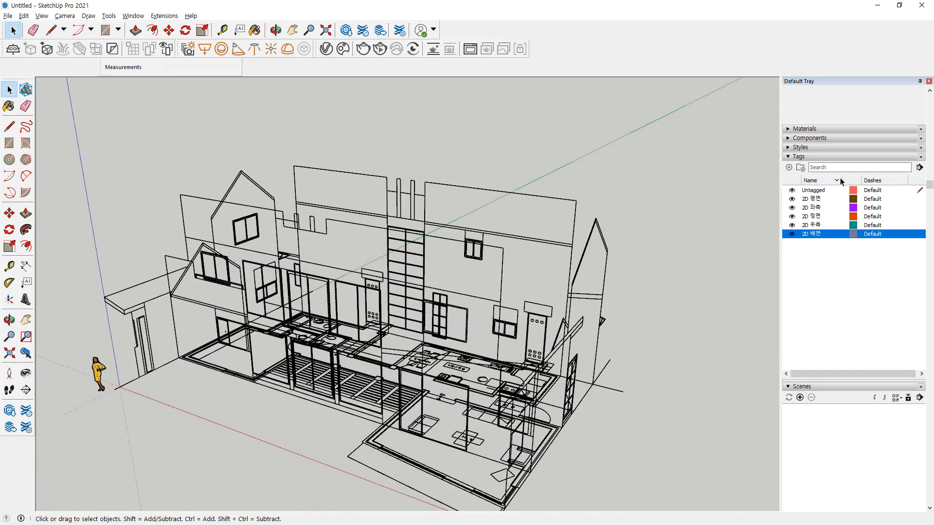
click(792, 225)
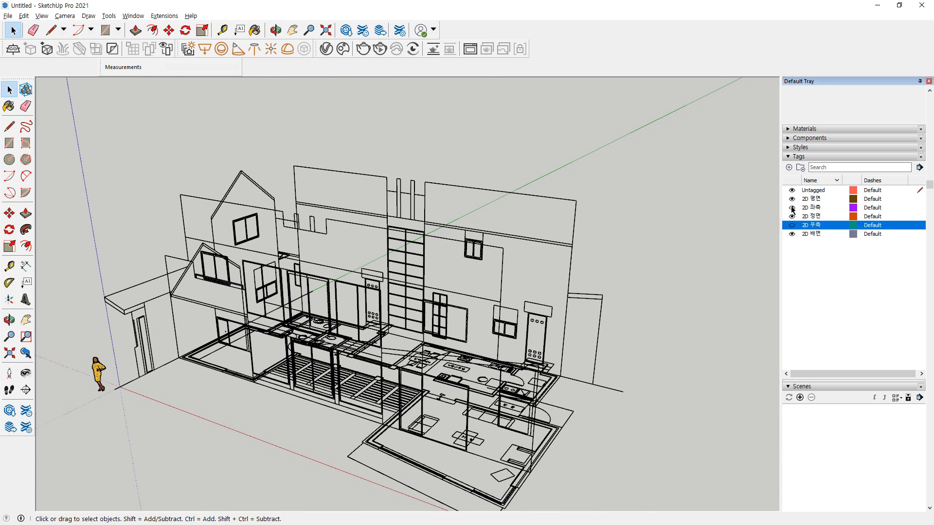
click(791, 235)
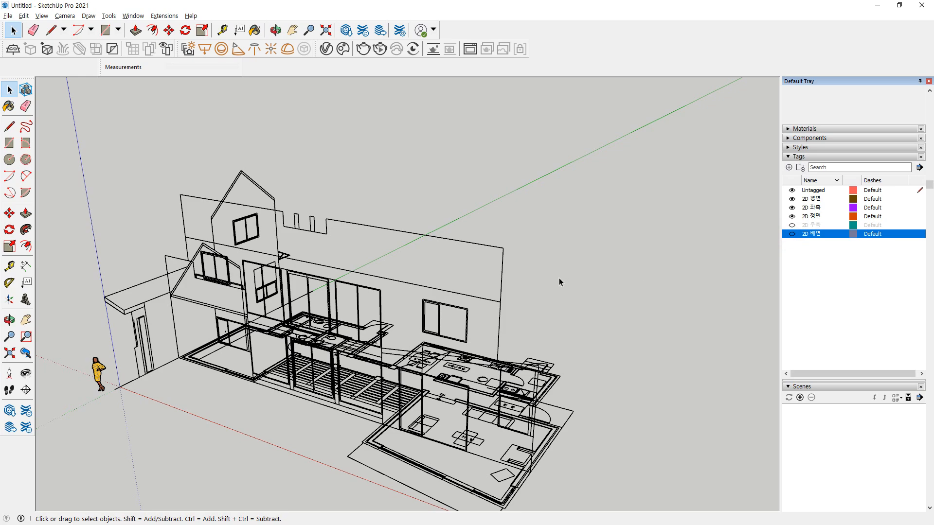
Identify the left elevation beside the plan by selecting it, and hide its tag 2D 좌측
mouse_move(559, 279)
middle_down()
mouse_move(632, 146)
mouse_move(730, 297)
mouse_move(259, 437)
mouse_move(332, 349)
middle_up()
mouse_move(306, 359)
mouse_down()
mouse_move(237, 289)
mouse_move(445, 299)
mouse_move(283, 347)
mouse_up()
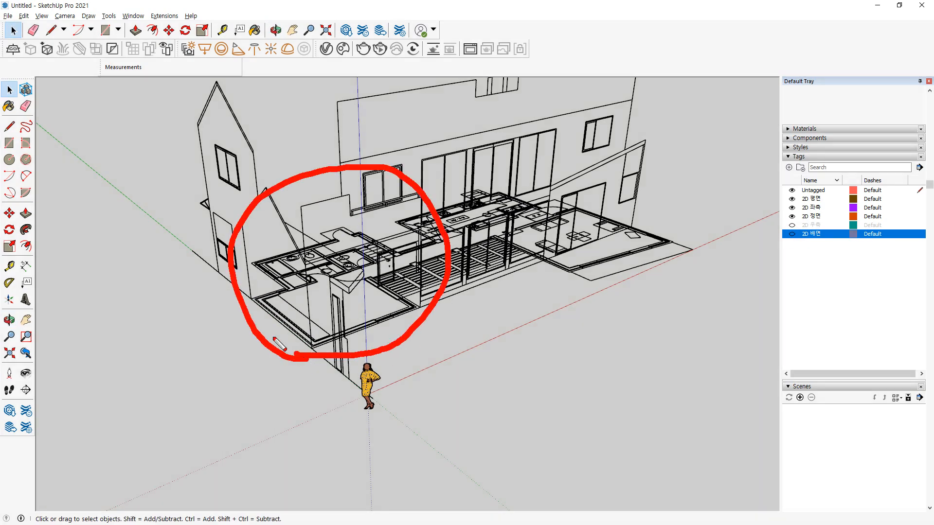
mouse_move(222, 326)
mouse_down()
mouse_move(154, 266)
mouse_move(223, 137)
mouse_move(225, 156)
mouse_up()
key(Escape)
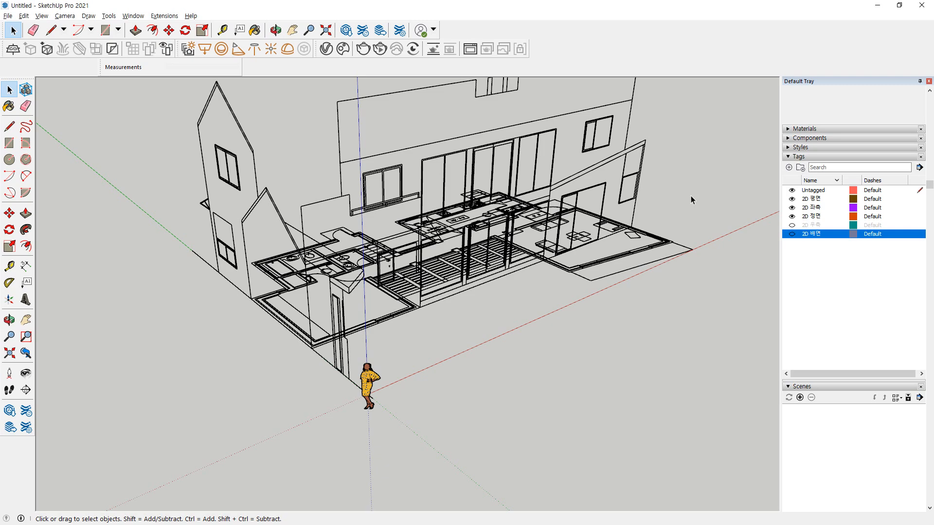
middle_drag(340, 214, 650, 245)
middle_drag(530, 209, 694, 175)
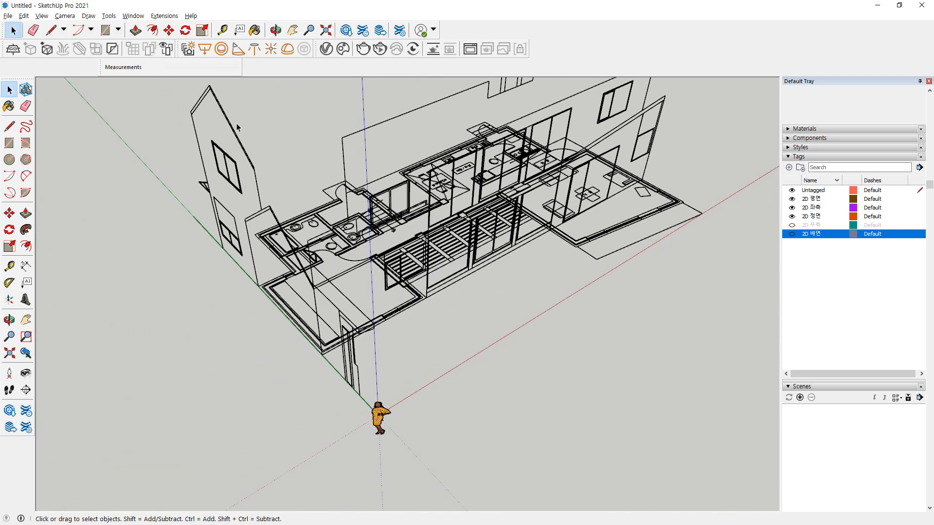
drag(210, 138, 209, 139)
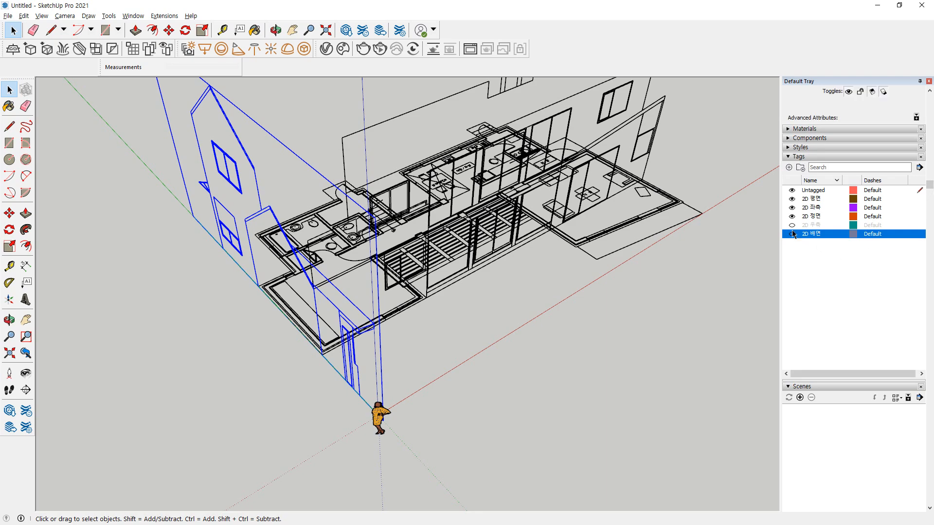
click(792, 208)
Add a tag named 3D 벽체 and make it the active tag for new geometry
middle_drag(447, 316, 398, 192)
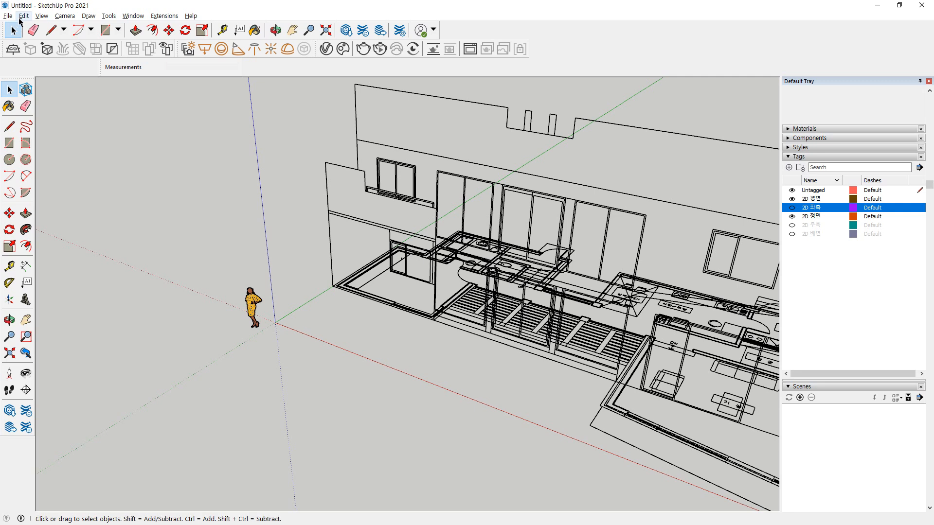
click(789, 168)
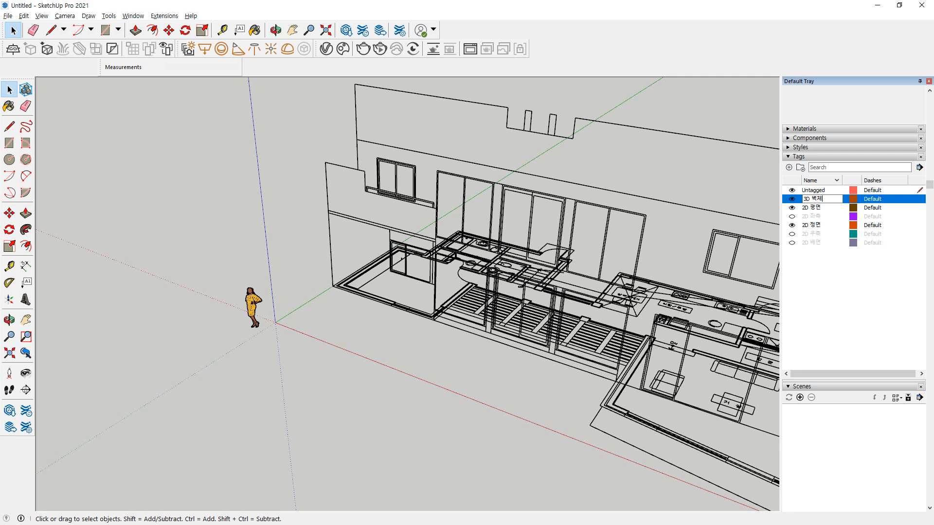
key(Return)
click(921, 198)
Lock the floor plan and front elevation groups together, and deselect them
middle_drag(574, 341, 469, 361)
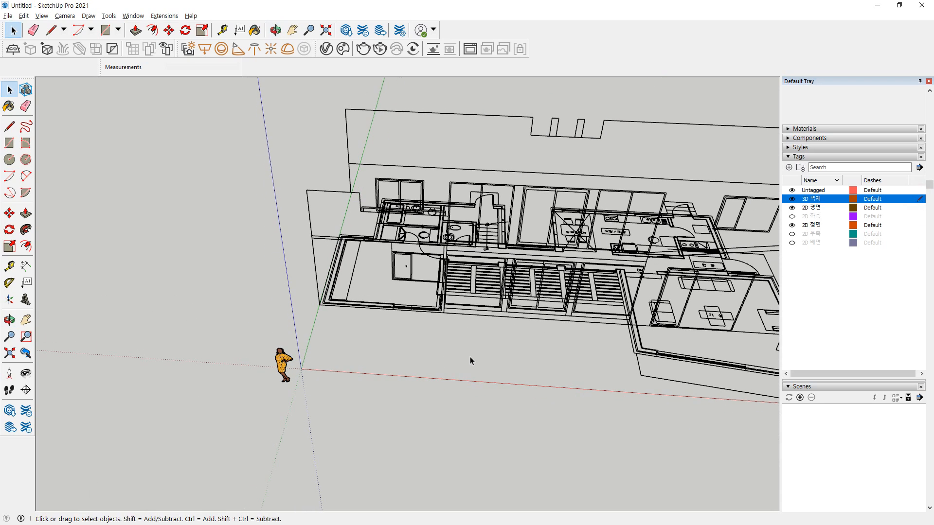
click(396, 255)
right_click(445, 228)
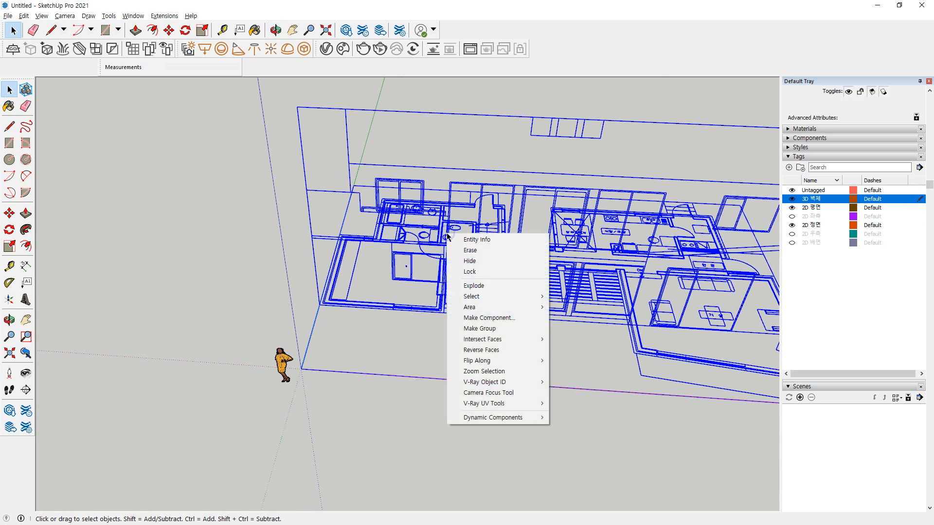
click(496, 273)
click(378, 445)
Draw a vertical rectangle over the ground-floor front wall nearest the origin, from its lower corner by the deck to its opposite upper corner
middle_drag(378, 444, 347, 230)
scroll(415, 260, up, 3)
scroll(348, 230, up, 3)
middle_drag(487, 336, 493, 438)
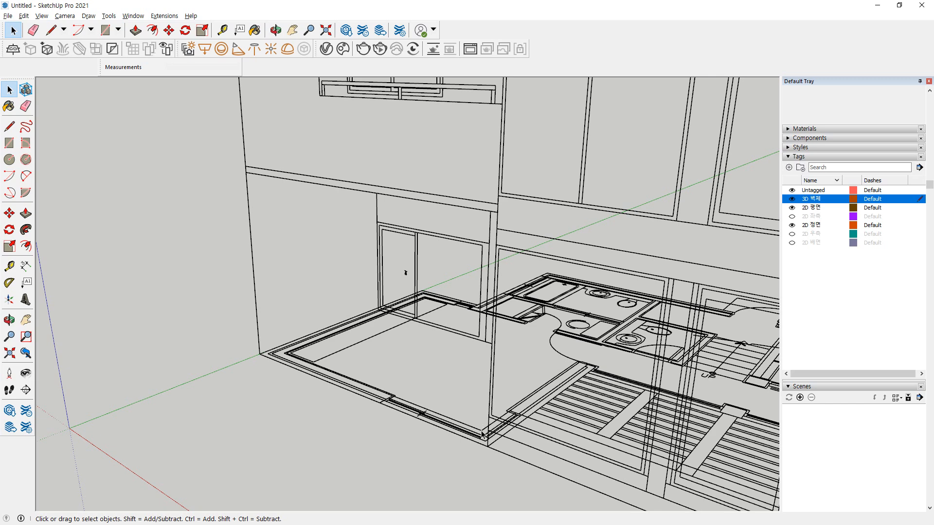
key(r)
click(488, 446)
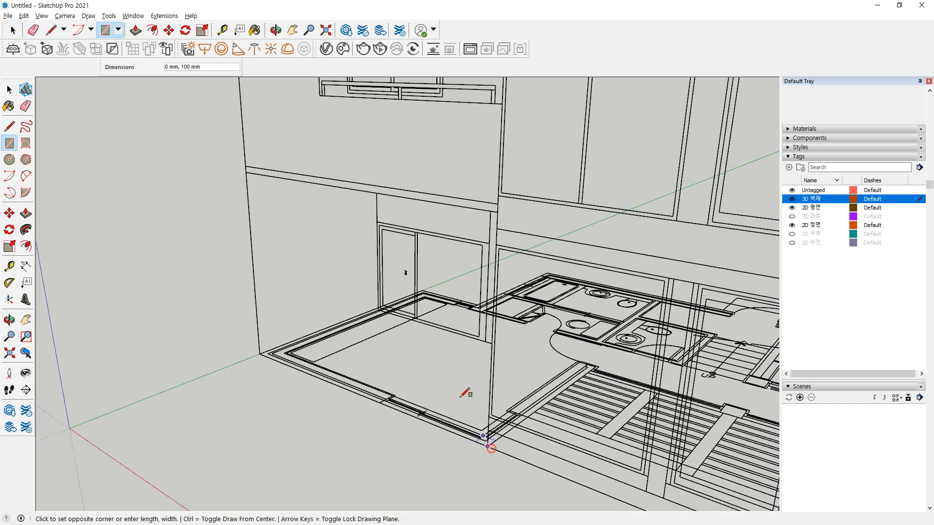
click(251, 180)
Outline the window opening on the front wall face with a rectangle, and erase its edge at the wall corner to open it
scroll(484, 231, up, 3)
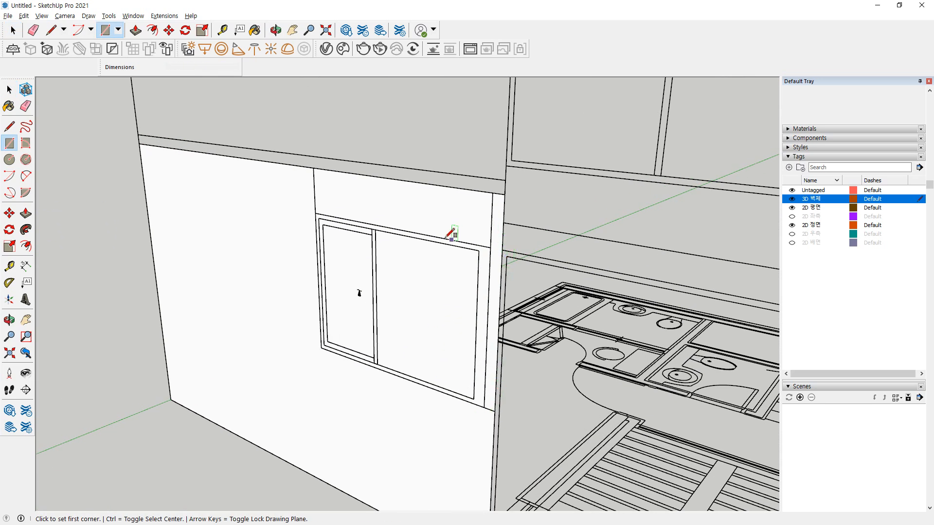
click(495, 411)
click(316, 212)
key(e)
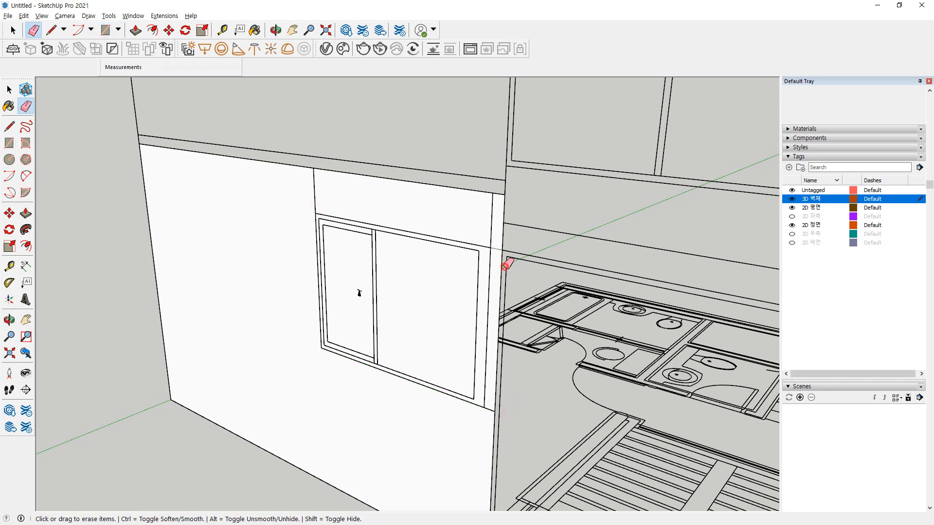
drag(506, 268, 492, 275)
mouse_move(254, 316)
middle_down()
mouse_move(304, 293)
mouse_move(308, 321)
middle_up()
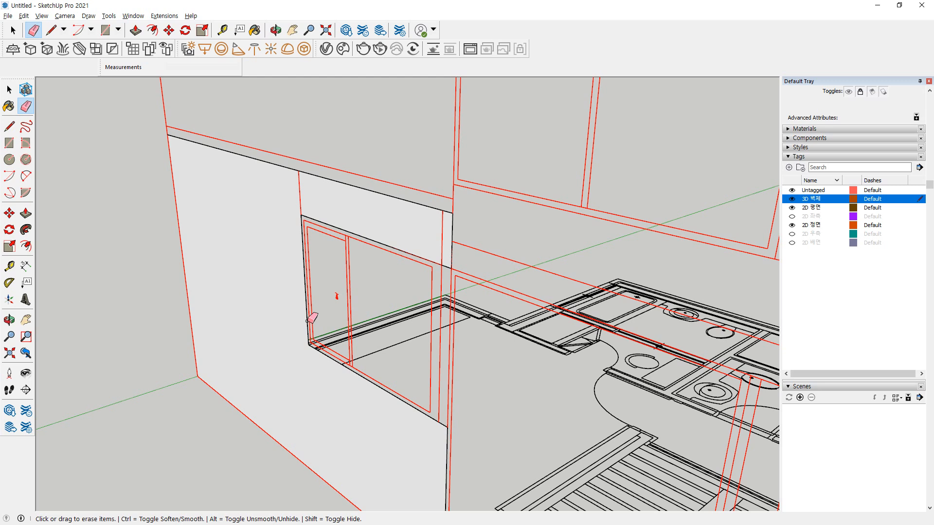
key(ctrl+t)
key(space)
Examine the plan's side wall line along the deck, from the front wall's corner to the wall end by the door swing
scroll(312, 319, down, 4)
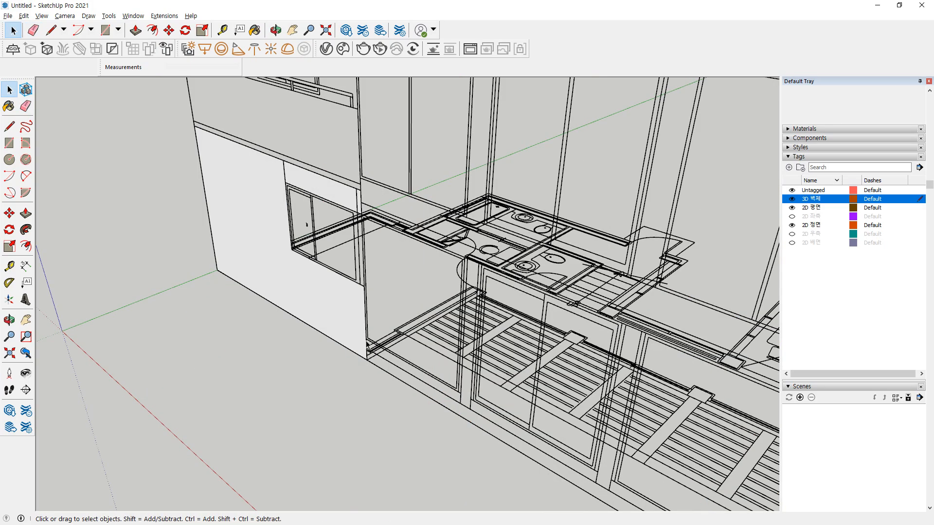
middle_drag(366, 341, 253, 350)
middle_drag(477, 296, 347, 320)
scroll(346, 319, up, 2)
scroll(384, 346, up, 2)
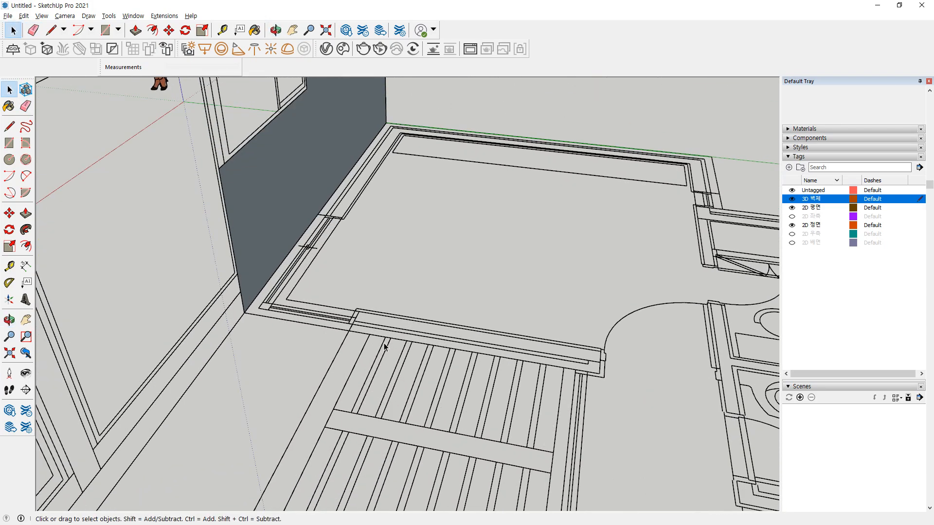
mouse_move(246, 312)
mouse_down()
mouse_move(595, 373)
mouse_move(573, 367)
mouse_up()
key(Escape)
scroll(579, 377, up, 3)
scroll(579, 378, up, 1)
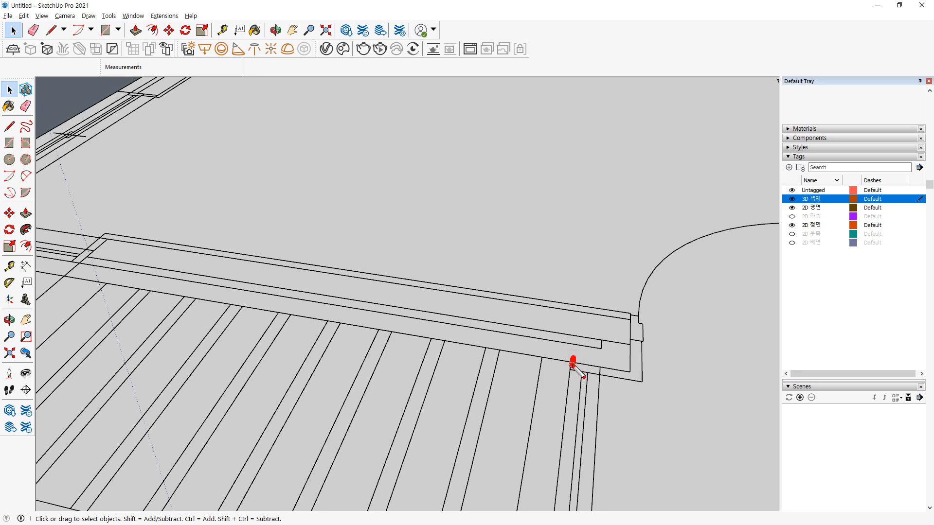
drag(629, 371, 630, 371)
key(Escape)
scroll(284, 306, down, 3)
scroll(212, 298, up, 2)
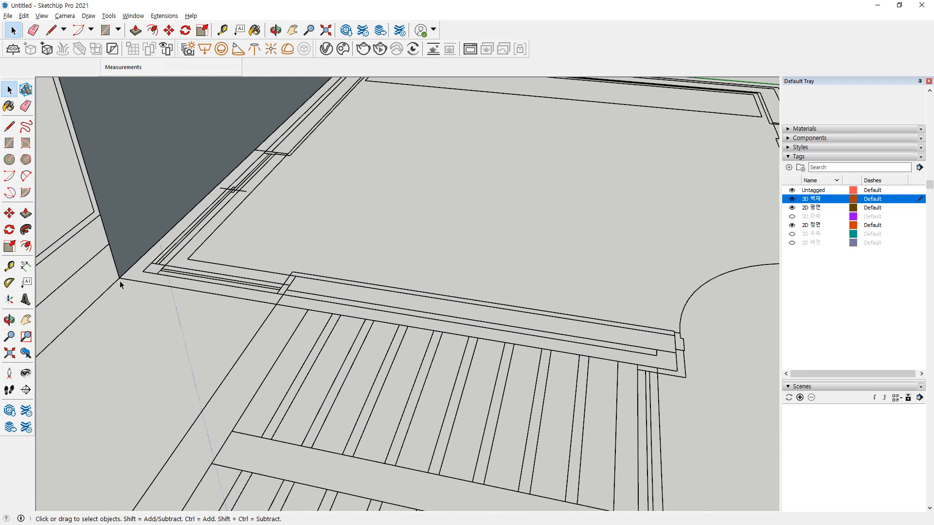
key(ctrl+2)
drag(126, 280, 267, 307)
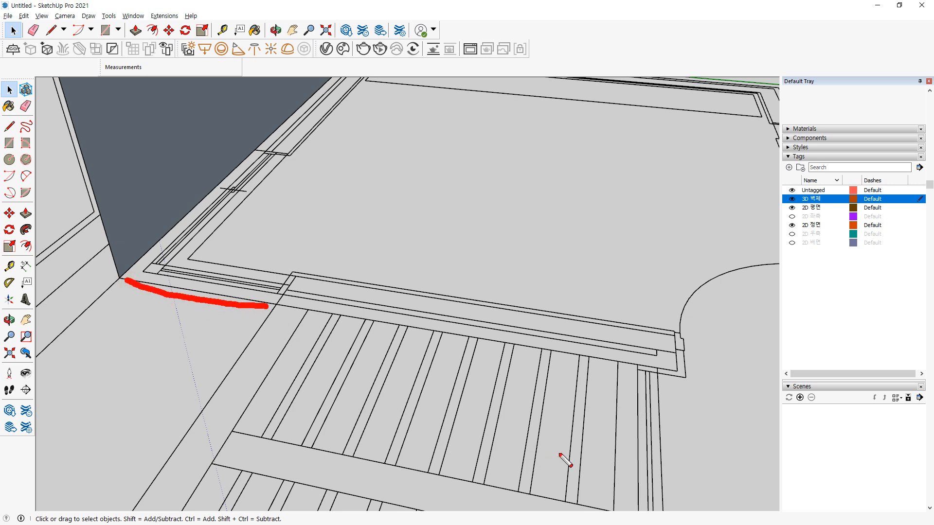
mouse_move(620, 461)
mouse_down()
mouse_move(522, 474)
mouse_move(219, 401)
mouse_move(465, 403)
mouse_move(611, 456)
mouse_move(602, 449)
mouse_up()
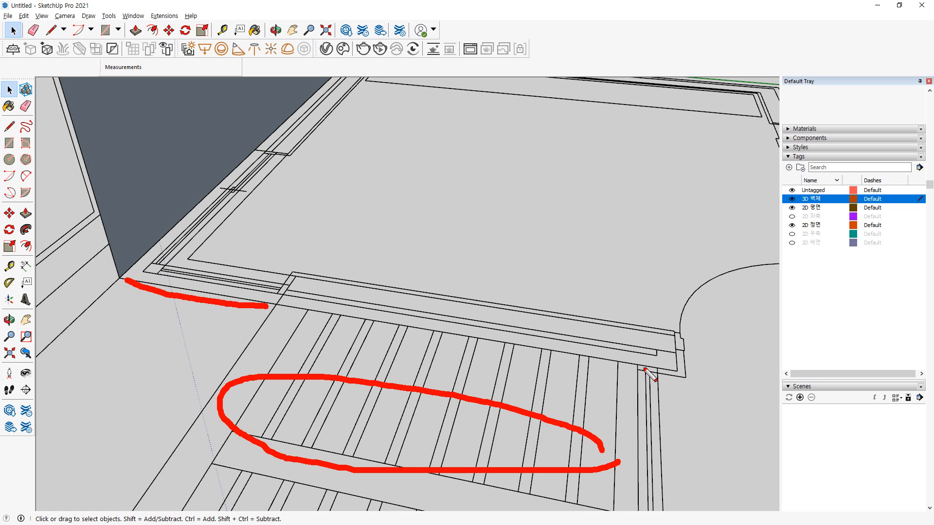
mouse_move(654, 379)
mouse_down()
mouse_move(642, 388)
mouse_move(641, 429)
mouse_up()
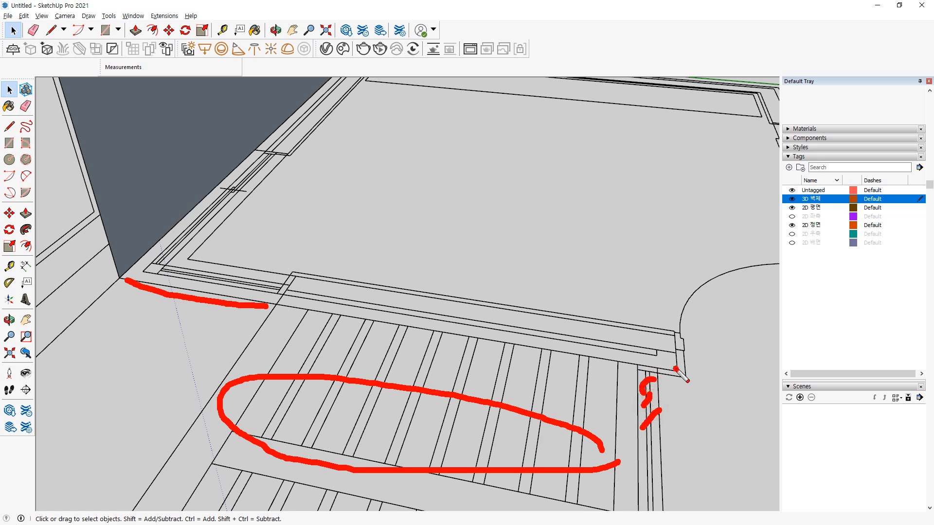
key(Escape)
Draw the deck-side wall as a vertical 3200 × 3300 mm rectangle from the plan's wall end to the front wall's upper corner
key(r)
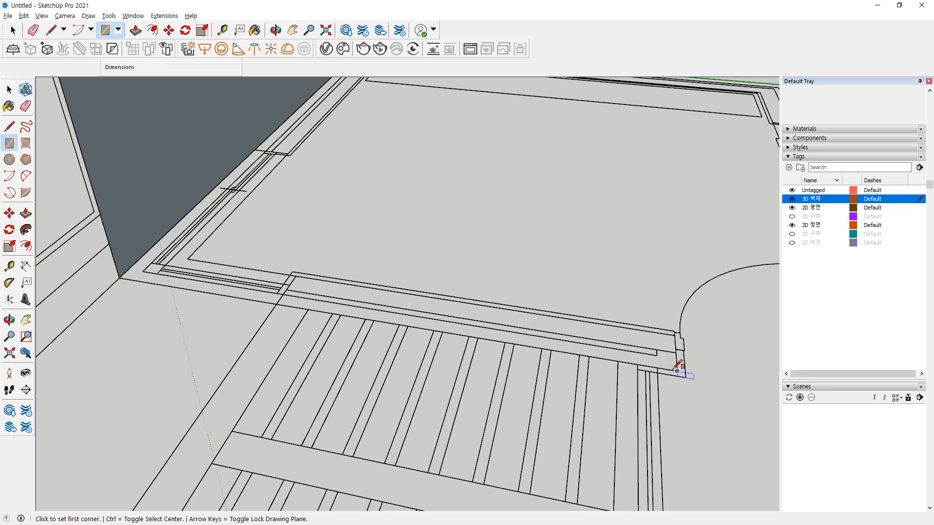
click(677, 371)
shift+middle_drag(234, 130, 170, 294)
shift+middle_drag(158, 184, 168, 237)
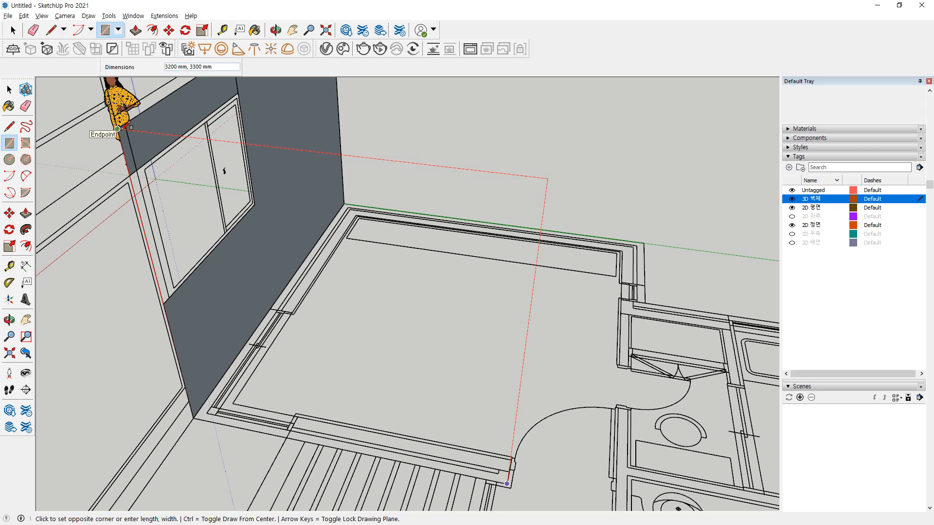
click(118, 129)
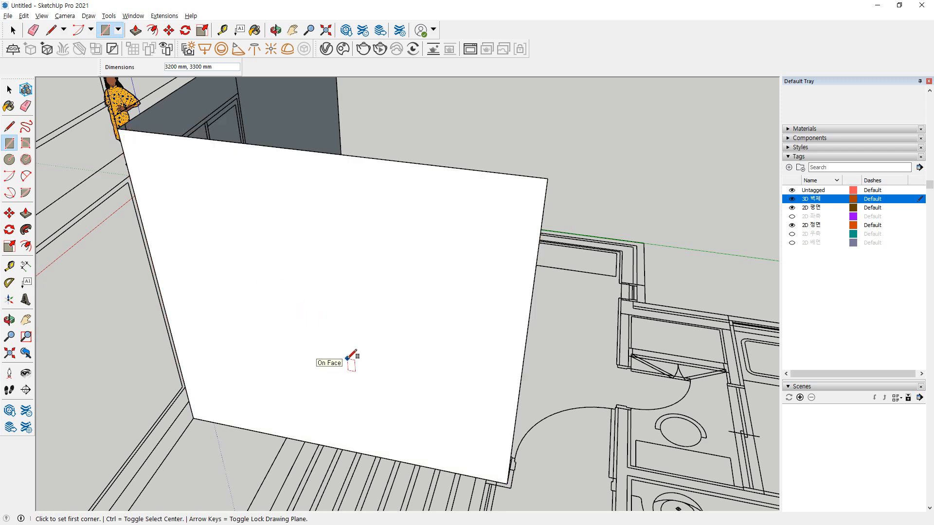
Draw a 2800 mm vertical line on the deck-side wall from the plan's window end, and connect its top to the wall corner at the opening's head height
middle_drag(347, 359, 389, 362)
scroll(382, 367, up, 3)
mouse_move(390, 315)
mouse_down()
mouse_move(409, 294)
mouse_move(359, 348)
mouse_up()
mouse_move(582, 403)
mouse_down()
mouse_move(413, 333)
mouse_move(369, 381)
mouse_up()
key(Escape)
scroll(394, 336, down, 2)
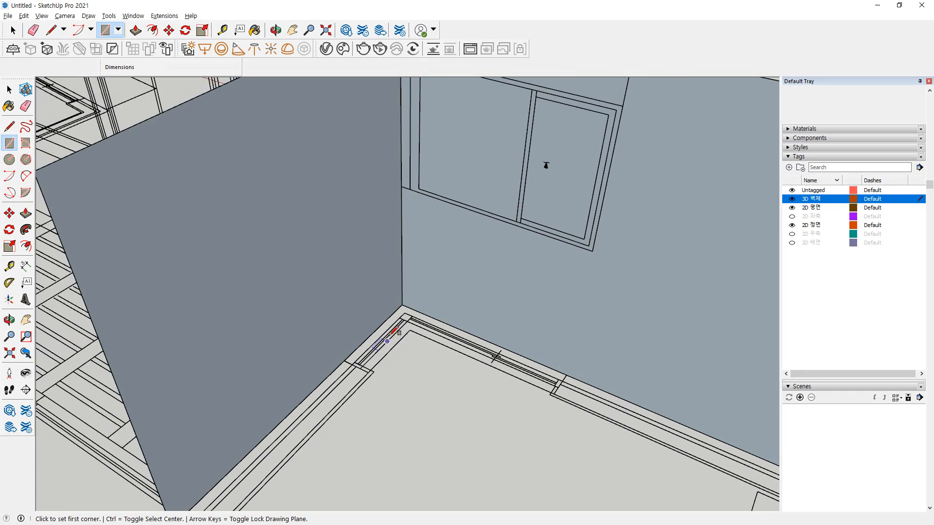
middle_drag(395, 331, 402, 374)
key(l)
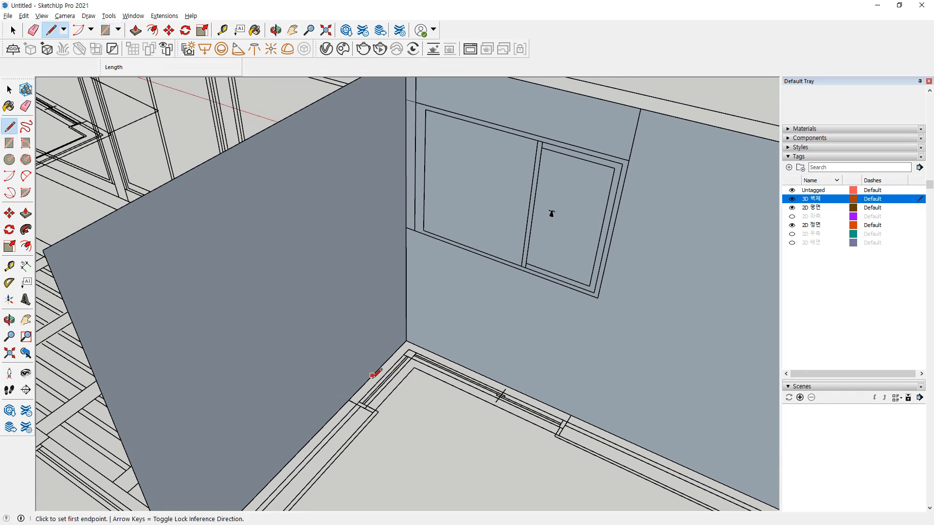
click(348, 400)
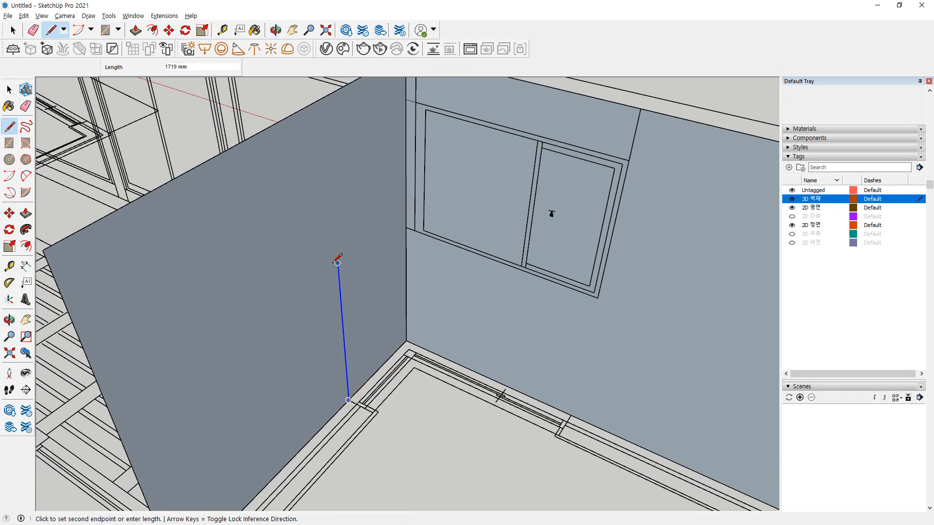
click(406, 104)
drag(344, 398, 305, 159)
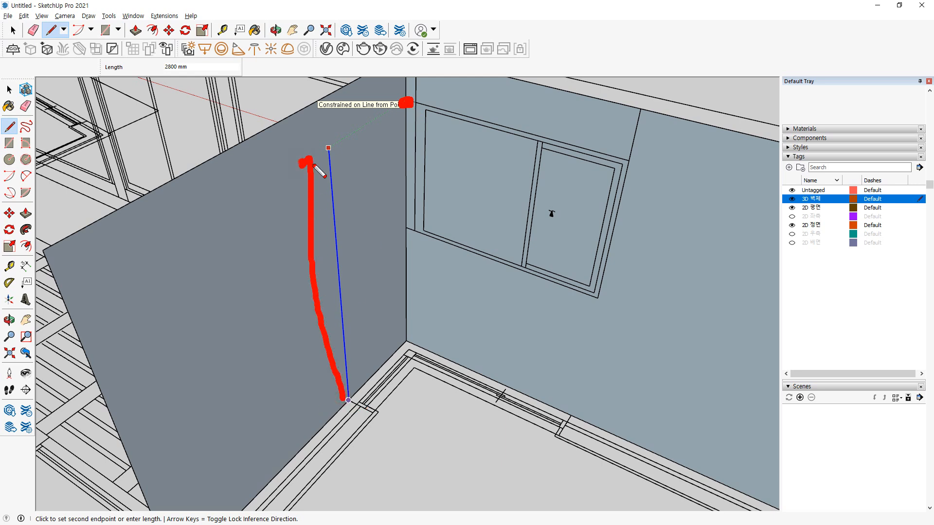
key(Escape)
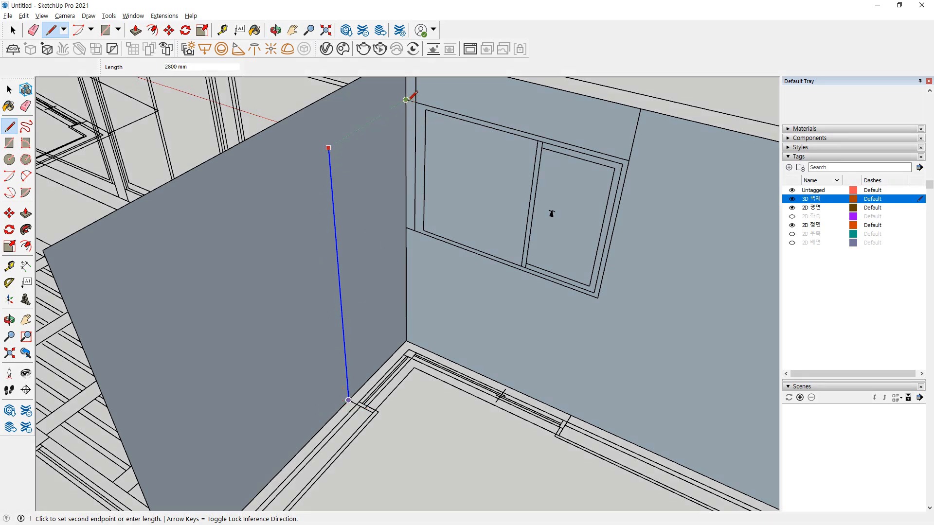
click(409, 98)
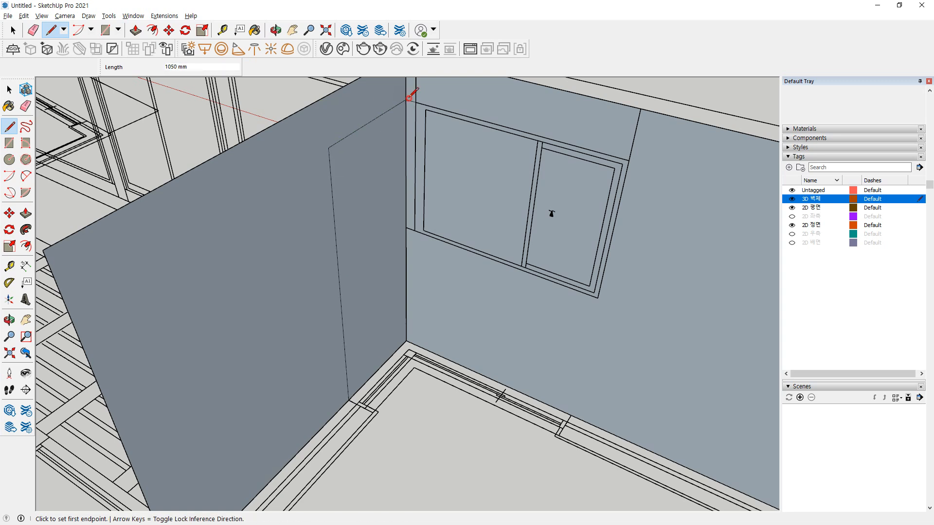
Draw a 1050 mm sill line from the front window's lower corner across the deck-side wall, and erase the vertical line below it
click(406, 227)
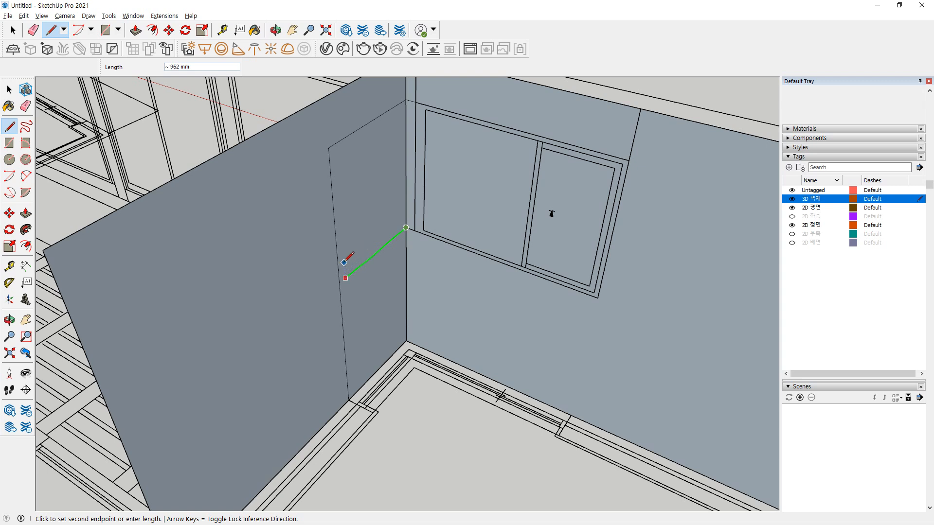
text(1050)
key(Return)
key(space)
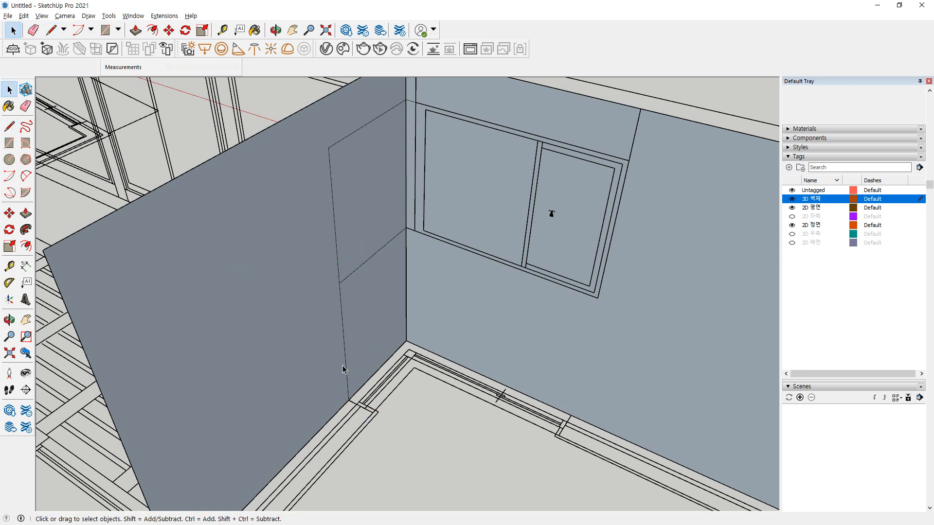
key(e)
click(344, 360)
middle_drag(270, 263, 320, 262)
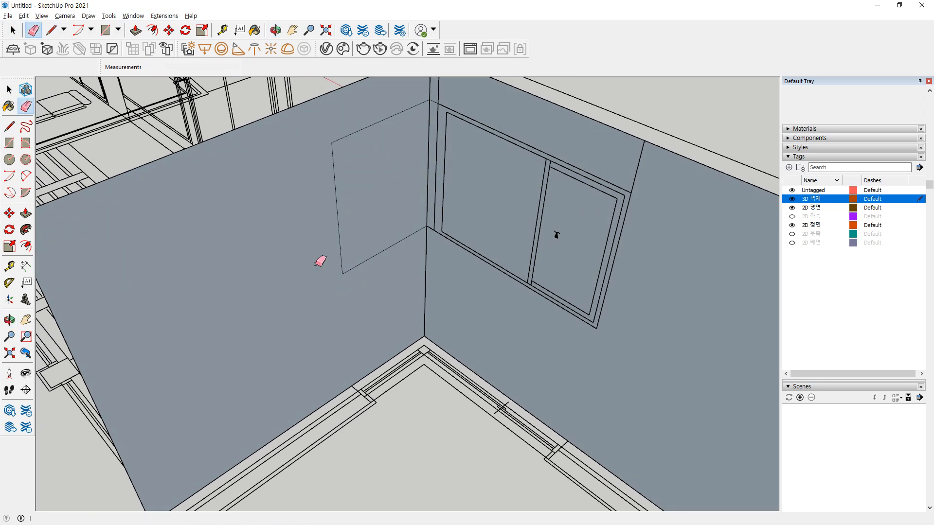
middle_drag(394, 246, 437, 276)
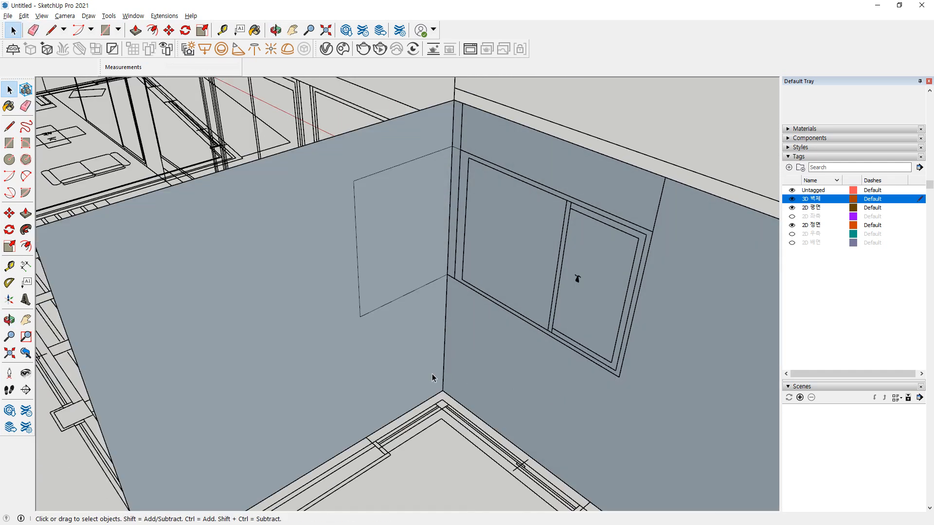
Measure the front wall's thickness on the plan at the end of the window
shift+middle_drag(433, 375, 399, 277)
key(ctrl+2)
mouse_move(314, 377)
mouse_down()
mouse_move(287, 344)
mouse_move(323, 392)
mouse_up()
mouse_move(596, 432)
mouse_down()
mouse_move(564, 407)
mouse_move(558, 426)
mouse_up()
key(Escape)
scroll(553, 410, up, 4)
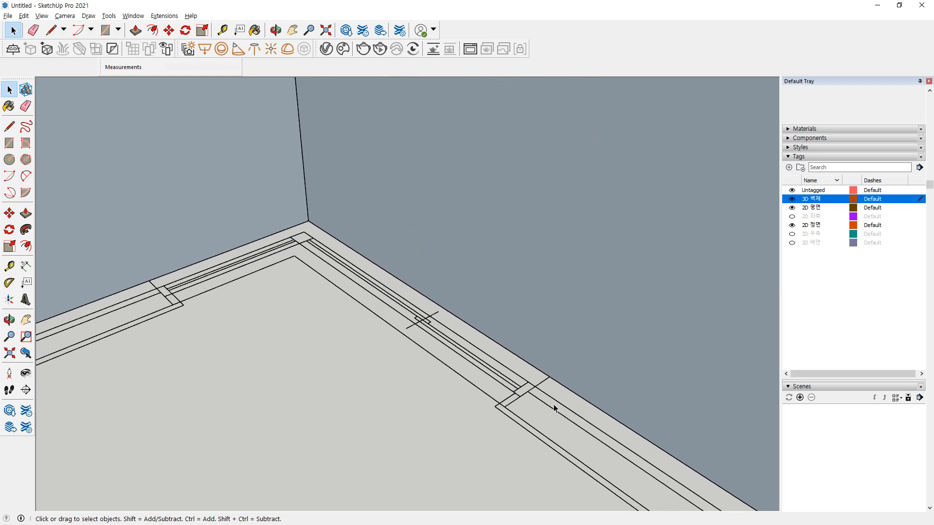
key(t)
click(549, 367)
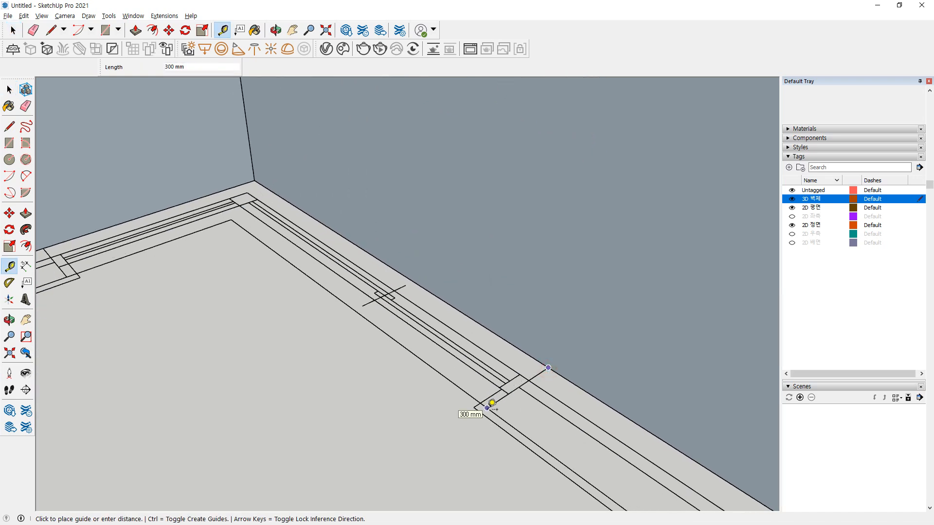
middle_drag(493, 403, 436, 208)
key(space)
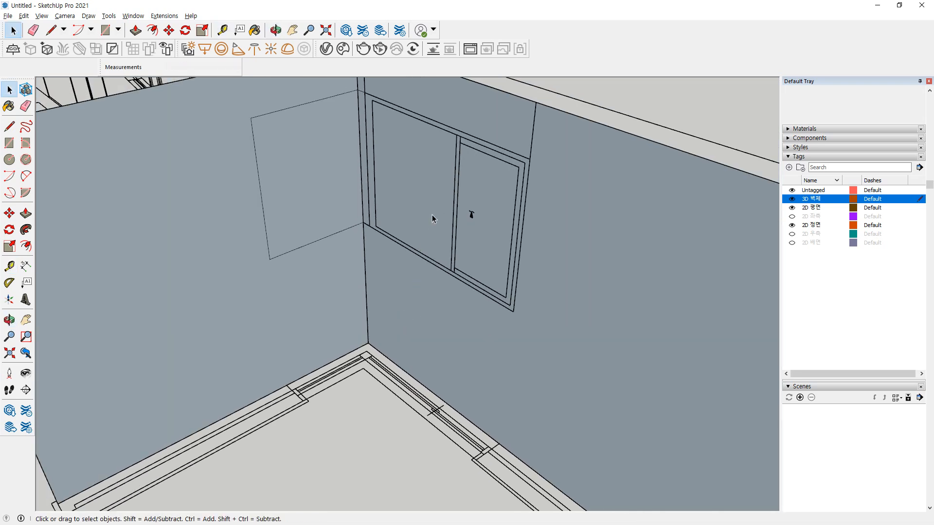
Push/Pull the window faces on the front wall and the deck-side wall 300 mm into the room
key(p)
click(423, 209)
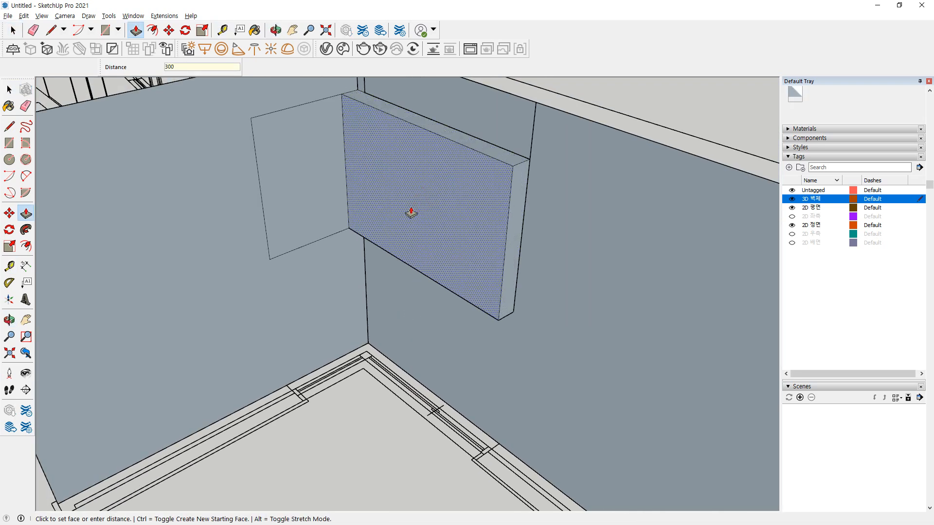
key(Return)
click(323, 183)
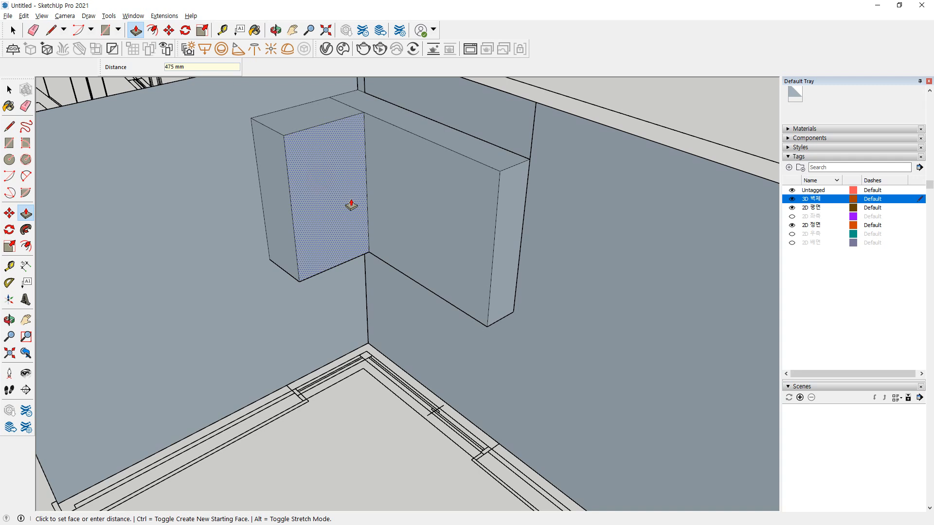
text(30)
key(Return)
Erase the vertical edge where the two extruded window faces meet to open the corner window
key(e)
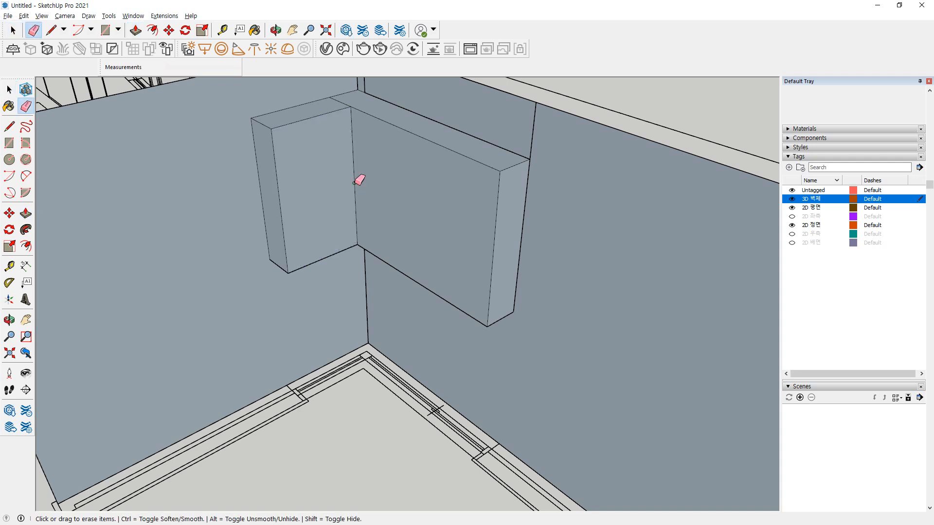
click(354, 185)
middle_drag(375, 226, 372, 245)
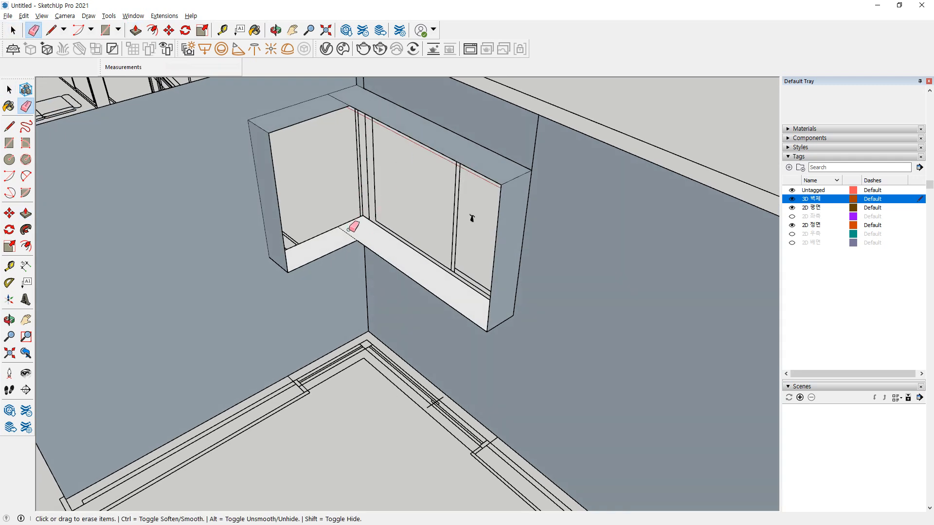
mouse_move(663, 203)
middle_down()
mouse_move(467, 231)
mouse_move(132, 214)
mouse_move(473, 281)
mouse_move(313, 208)
mouse_move(370, 214)
mouse_move(314, 151)
mouse_move(407, 139)
mouse_move(585, 229)
mouse_move(618, 338)
middle_up()
middle_drag(248, 258, 258, 281)
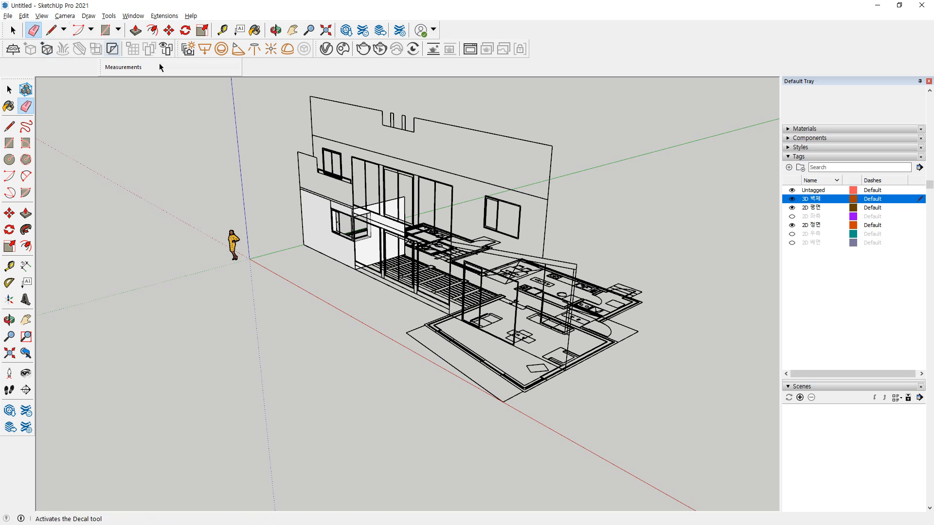
middle_drag(298, 229, 190, 190)
Review the AutoCAD import options for geometry, drawing origin and units, and close the import dialog without importing a file
key(space)
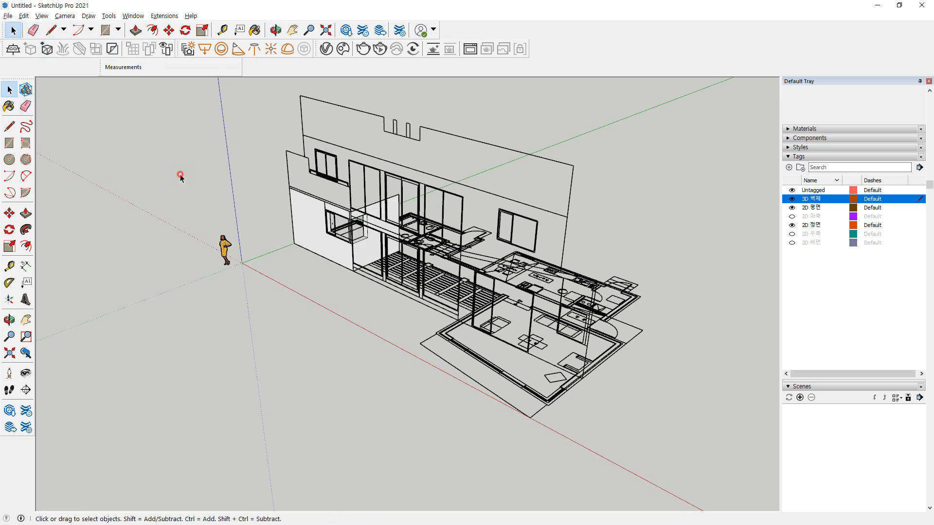
click(8, 15)
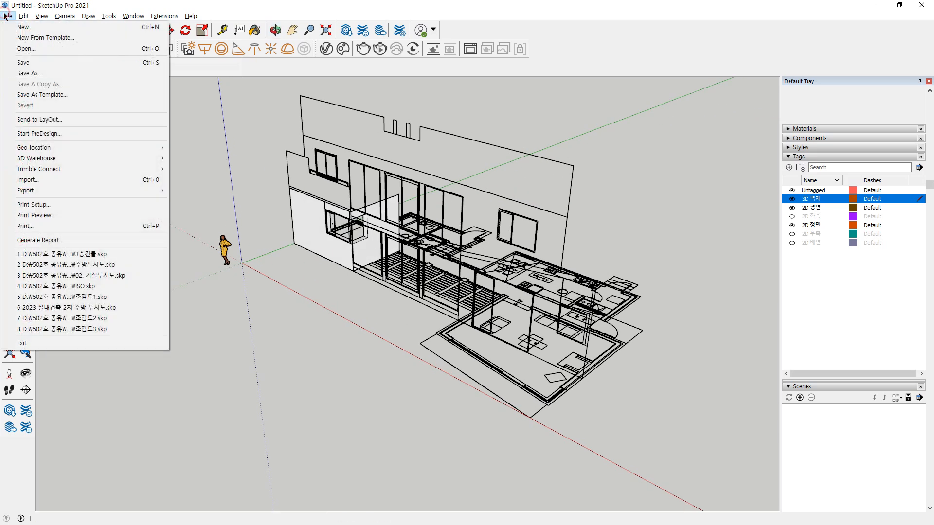
click(41, 180)
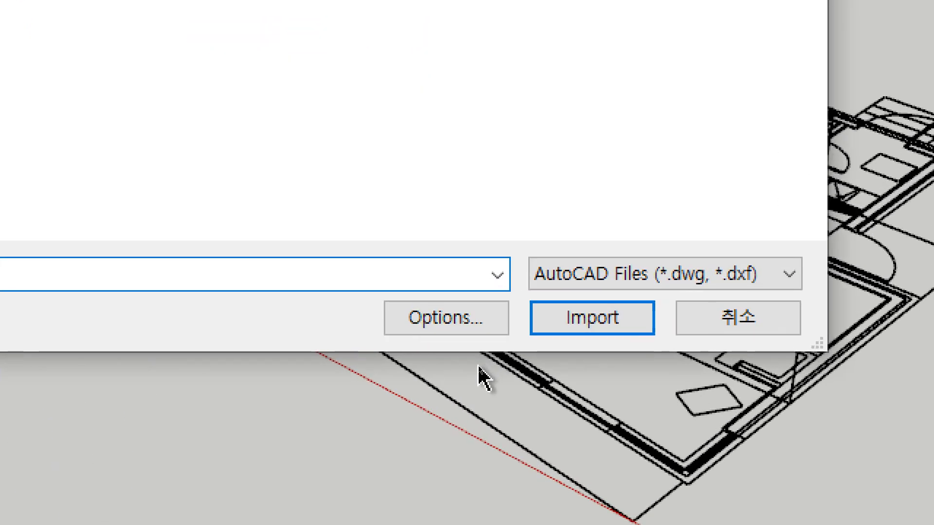
click(462, 317)
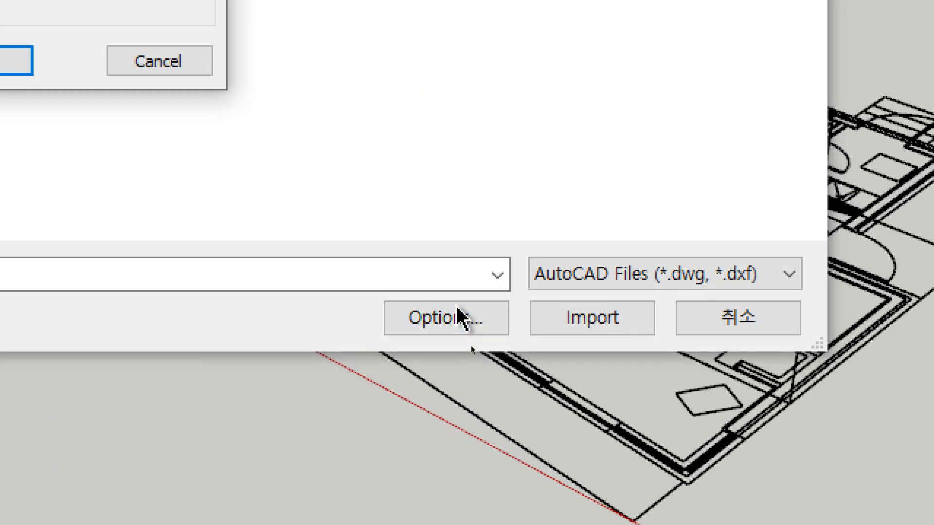
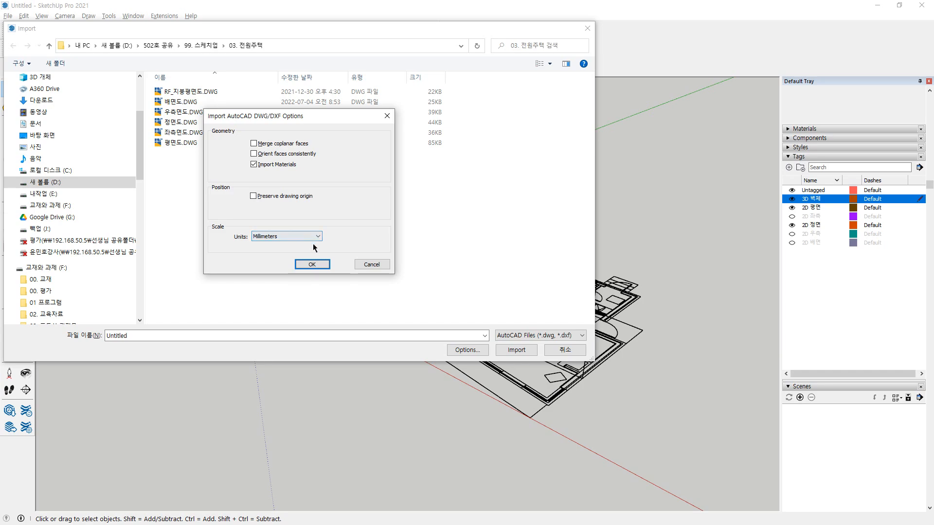
click(412, 458)
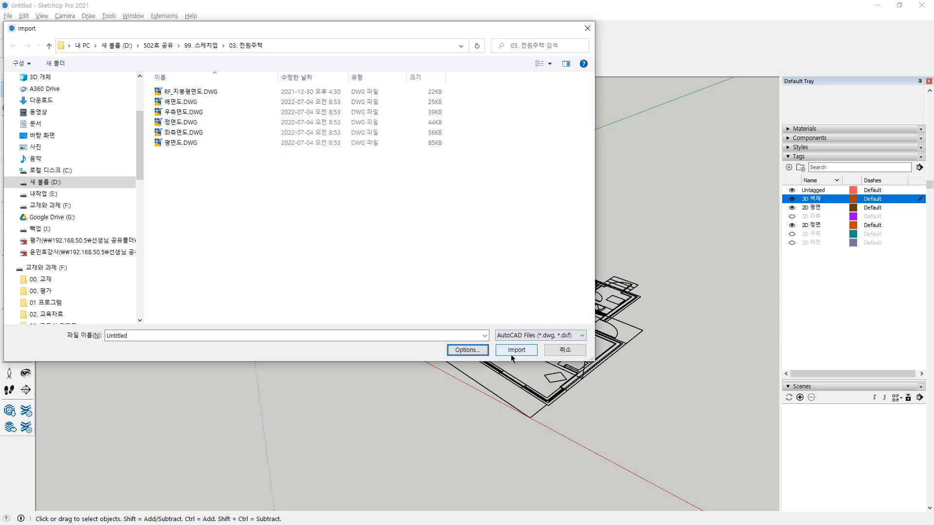
click(566, 354)
Show the 2D 좌측 tag and hide the 2D 정면 tag
scroll(318, 223, up, 5)
mouse_move(319, 224)
middle_down()
mouse_move(386, 263)
mouse_move(741, 249)
middle_up()
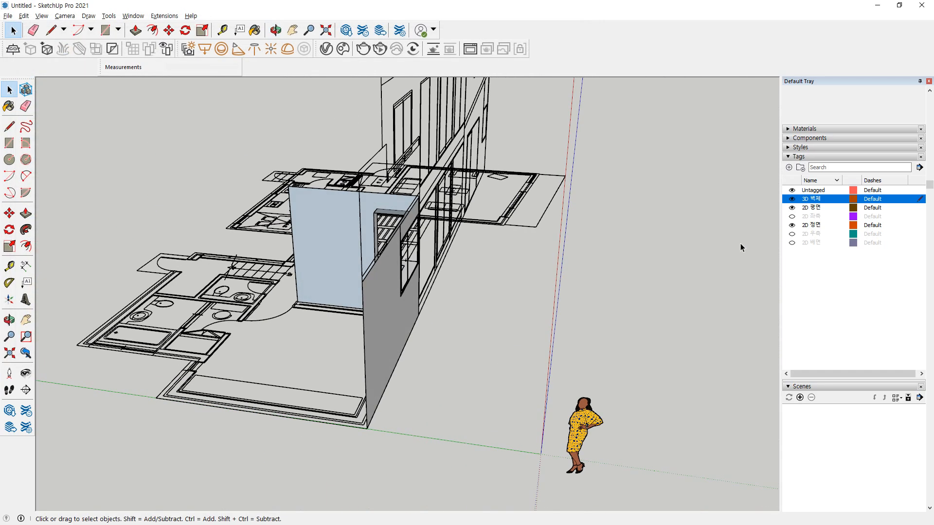
middle_drag(348, 316, 522, 319)
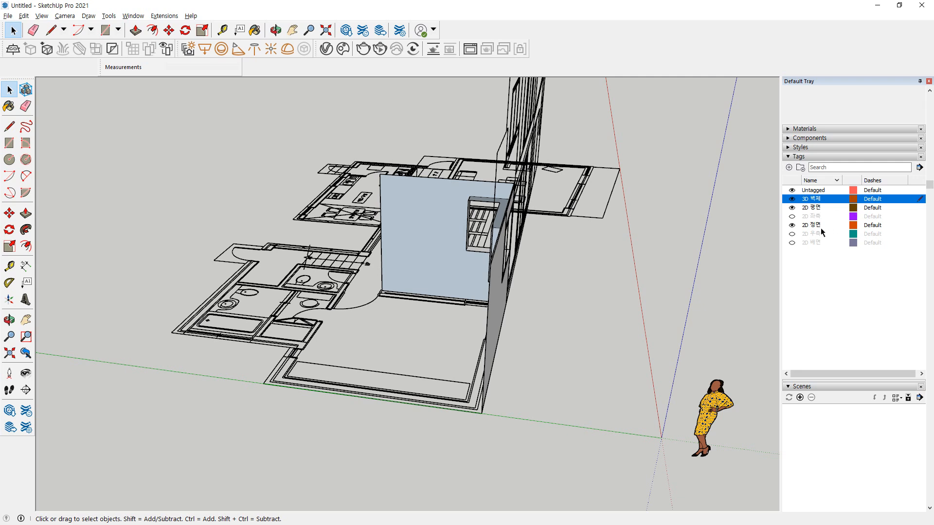
click(792, 216)
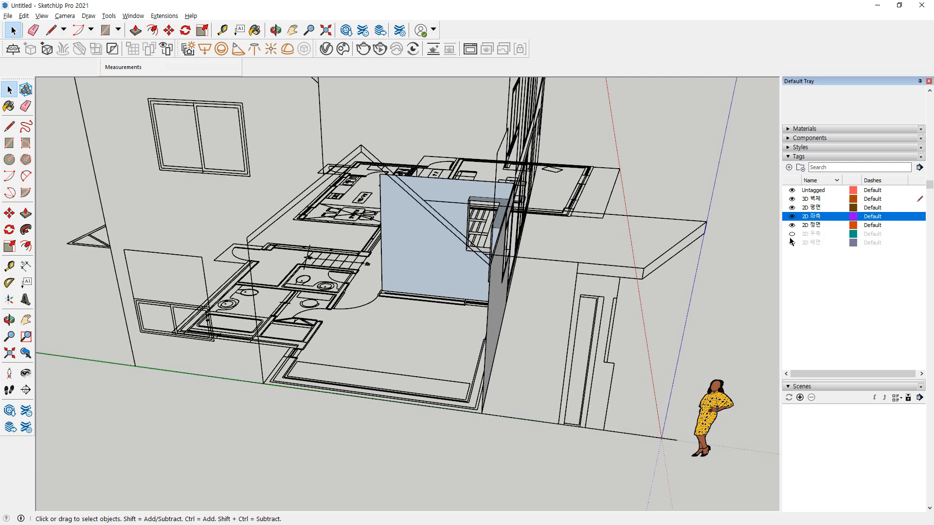
click(792, 225)
middle_drag(473, 342, 387, 307)
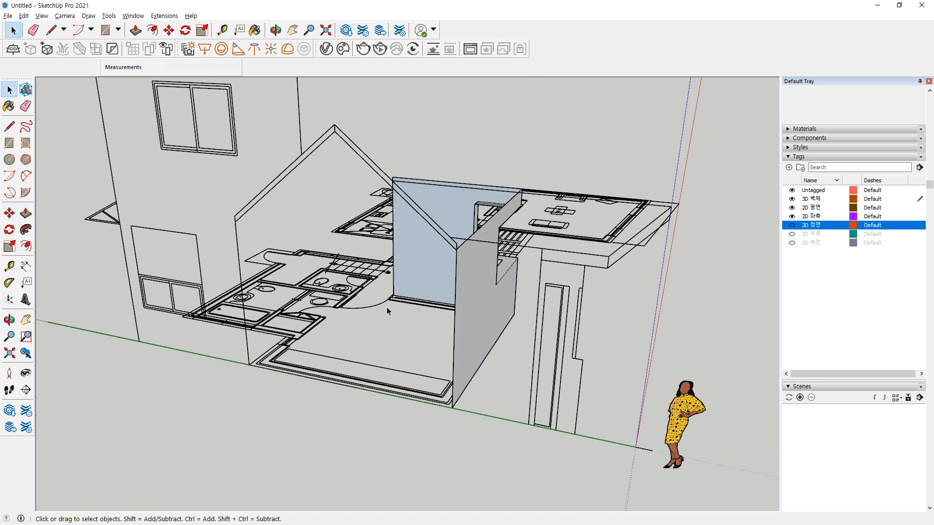
Trace the gable side wall with lines along the left elevation's roof peak, eave and wall edge, closing it along the plan to the front wall's base corner
mouse_move(237, 365)
mouse_down()
mouse_move(462, 389)
mouse_move(429, 236)
mouse_move(257, 229)
mouse_move(244, 357)
mouse_up()
key(Escape)
key(l)
click(456, 261)
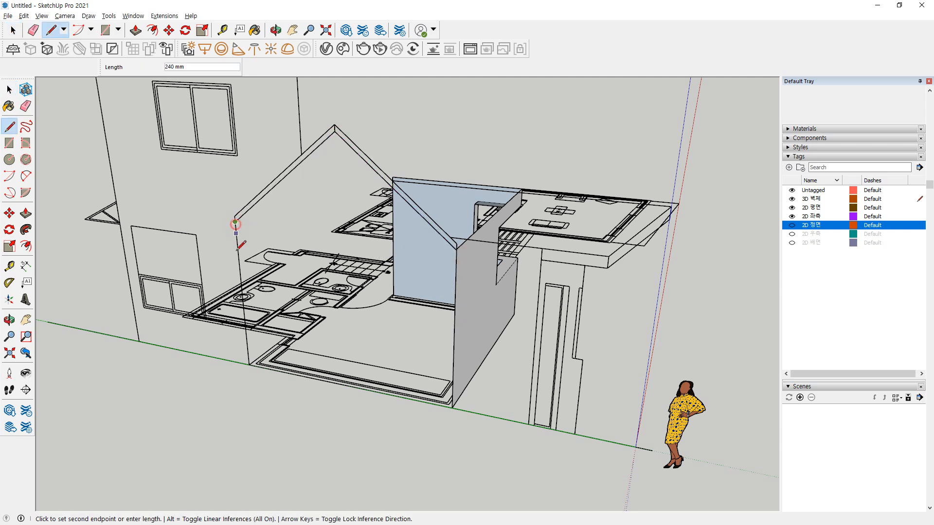
click(235, 222)
click(249, 364)
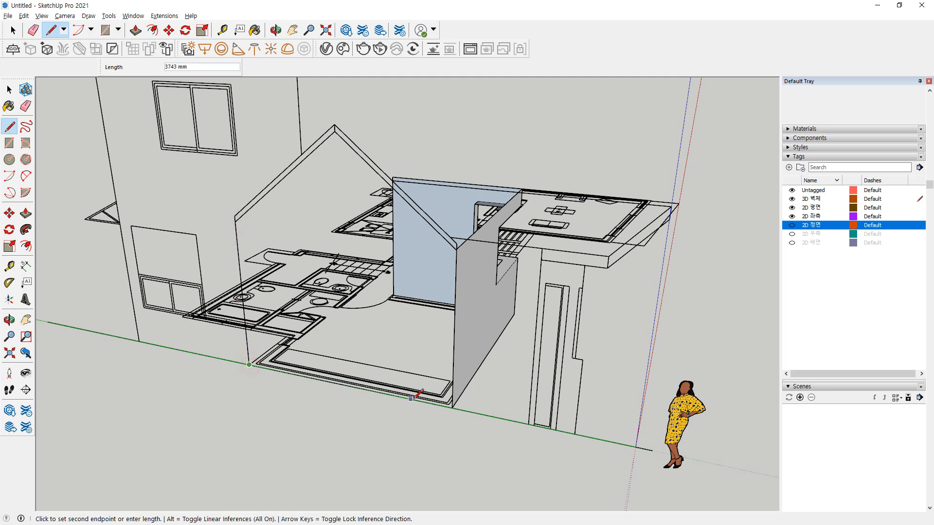
click(453, 407)
middle_drag(363, 399, 287, 368)
Show the 2D 정면 tag with the 2D 우측 and 2D 배면 tags hidden, to compare the elevations at the gable and front wall corner
middle_drag(481, 235, 933, 230)
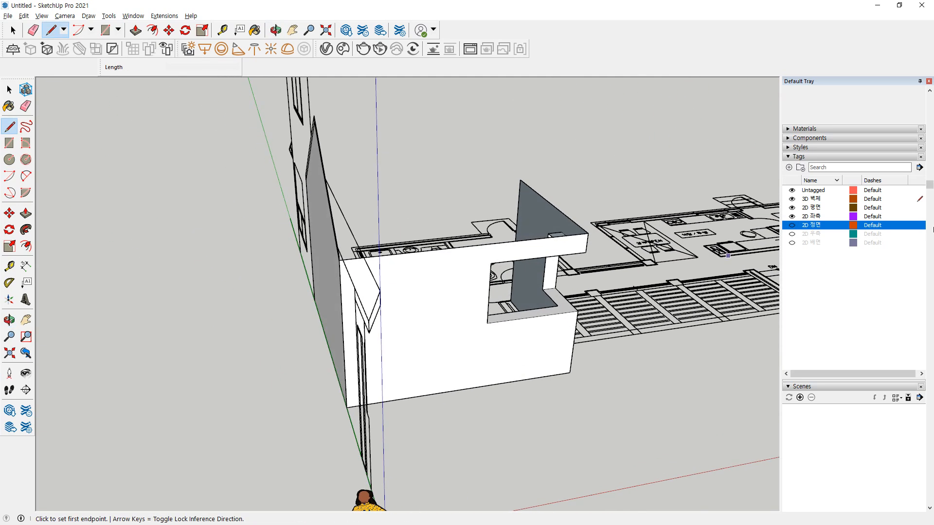
click(792, 235)
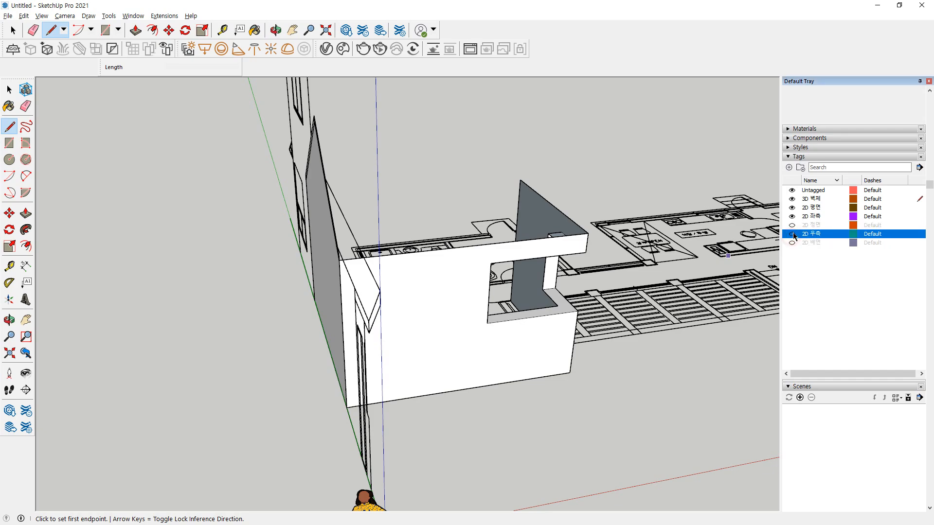
click(792, 243)
middle_drag(438, 340, 448, 234)
scroll(394, 258, up, 5)
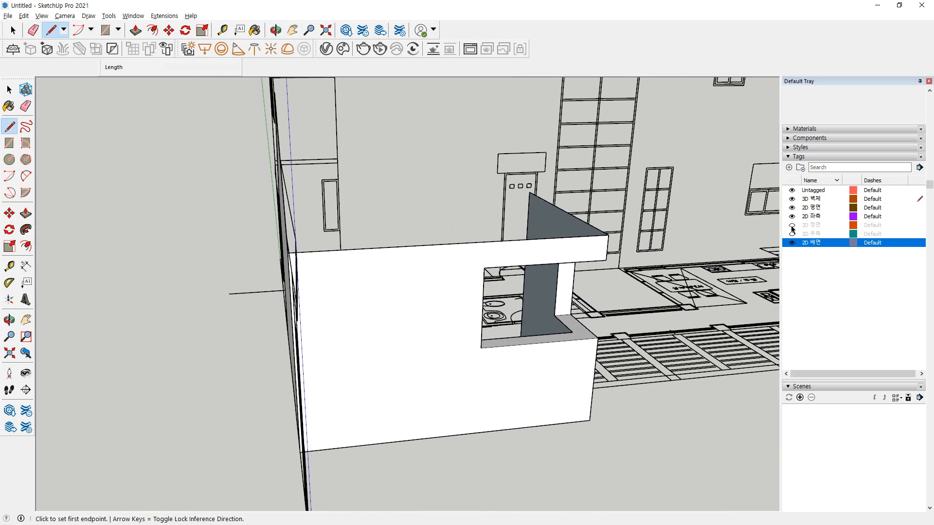
click(792, 226)
click(793, 243)
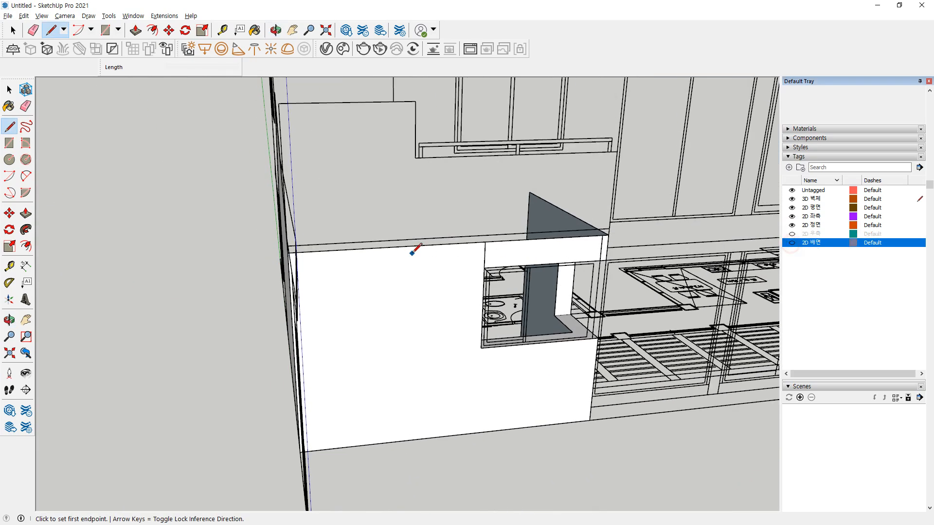
middle_drag(412, 253, 557, 234)
scroll(275, 229, up, 5)
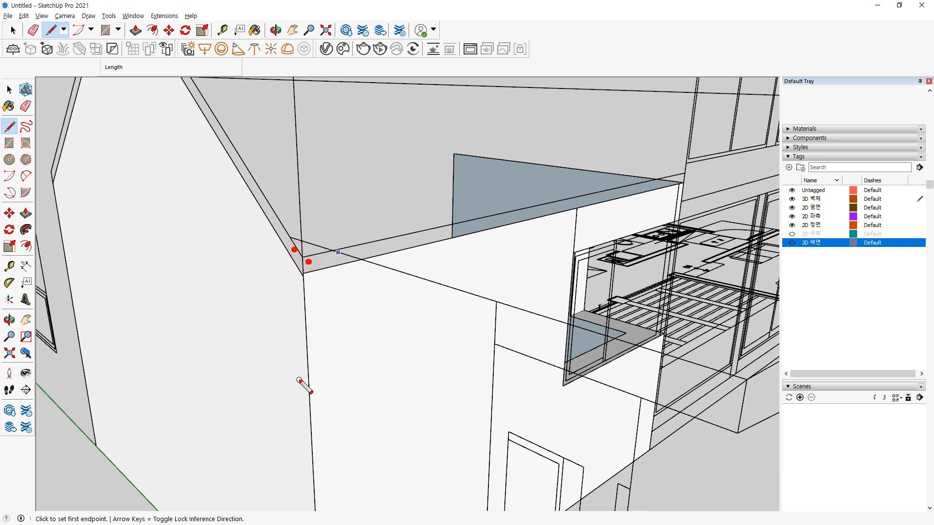
Examine the corner where the gable wall's sloping edge meets the front wall's top edge and compare the two endpoints' heights
scroll(291, 263, up, 5)
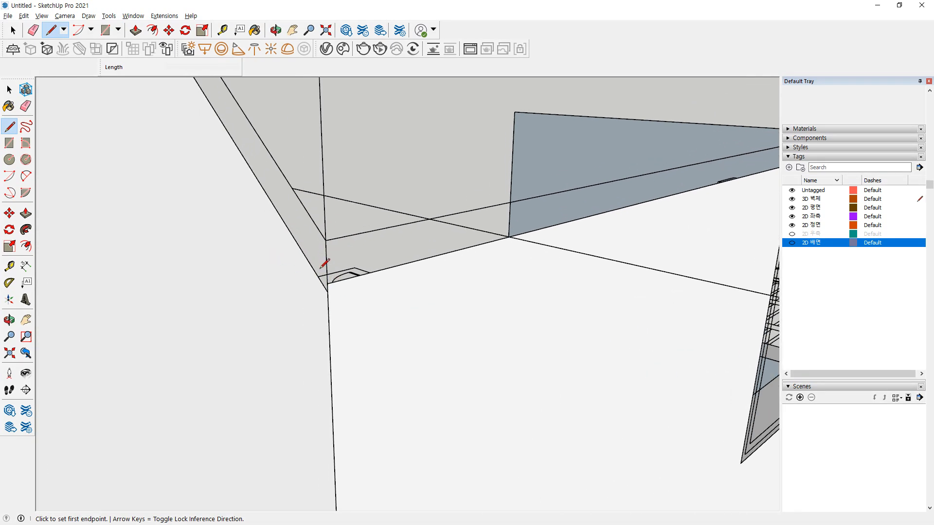
scroll(341, 275, up, 5)
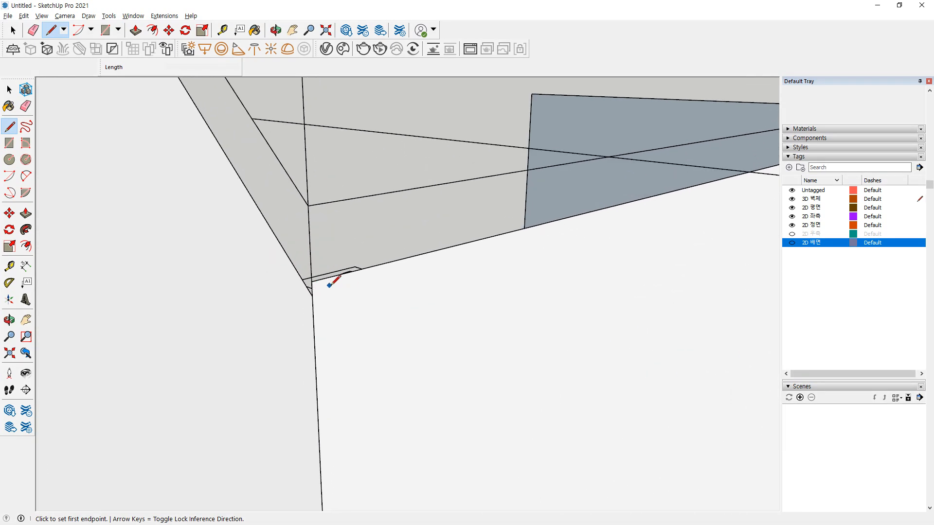
middle_drag(311, 300, 323, 275)
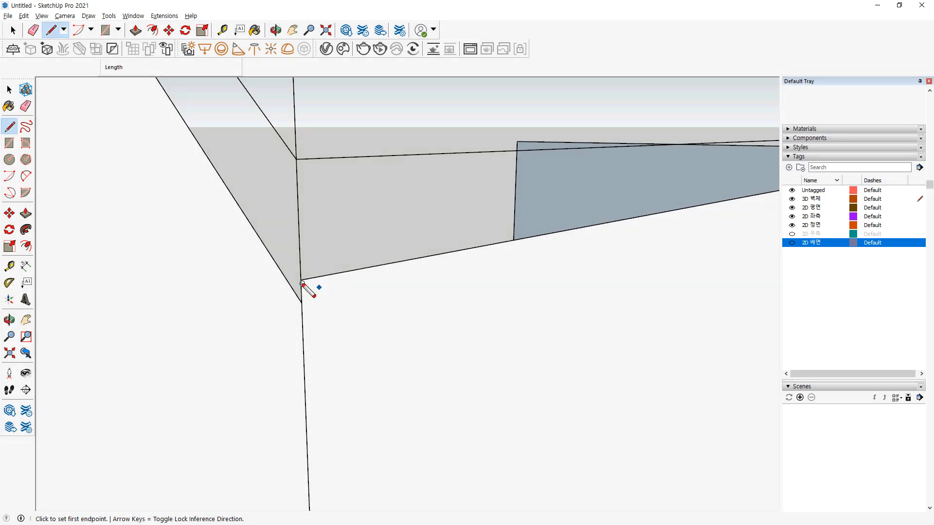
mouse_move(292, 306)
mouse_down()
mouse_move(288, 271)
mouse_move(300, 313)
mouse_move(284, 308)
mouse_up()
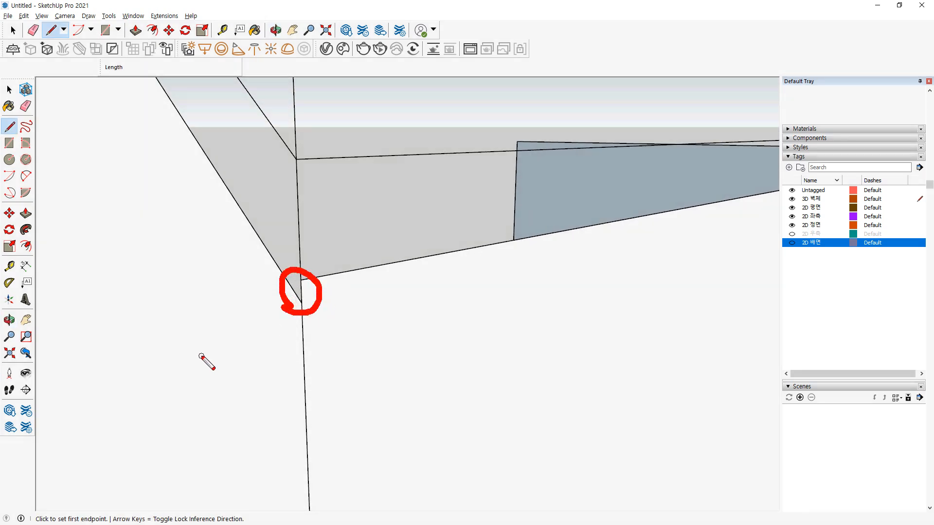
mouse_move(367, 159)
mouse_down()
mouse_move(379, 259)
mouse_move(371, 267)
mouse_up()
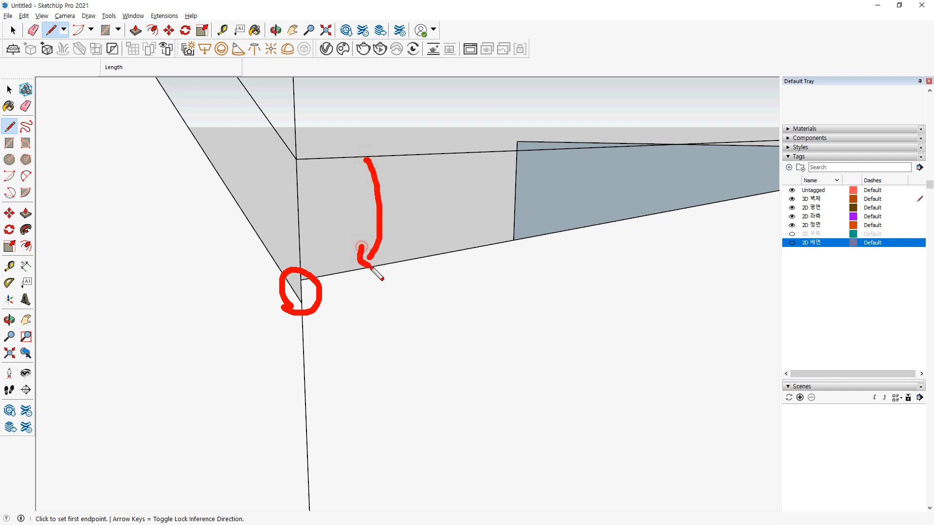
mouse_move(315, 319)
mouse_down()
mouse_move(306, 321)
mouse_move(317, 302)
mouse_move(300, 318)
mouse_up()
key(Escape)
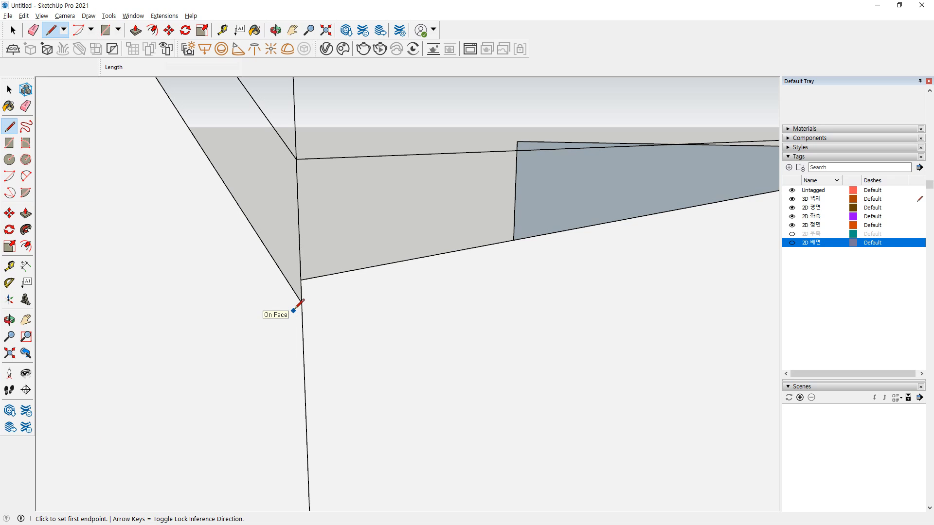
Copy the front wall's top edge straight down 20 mm to the lower end of the gable wall's sloping edge
key(space)
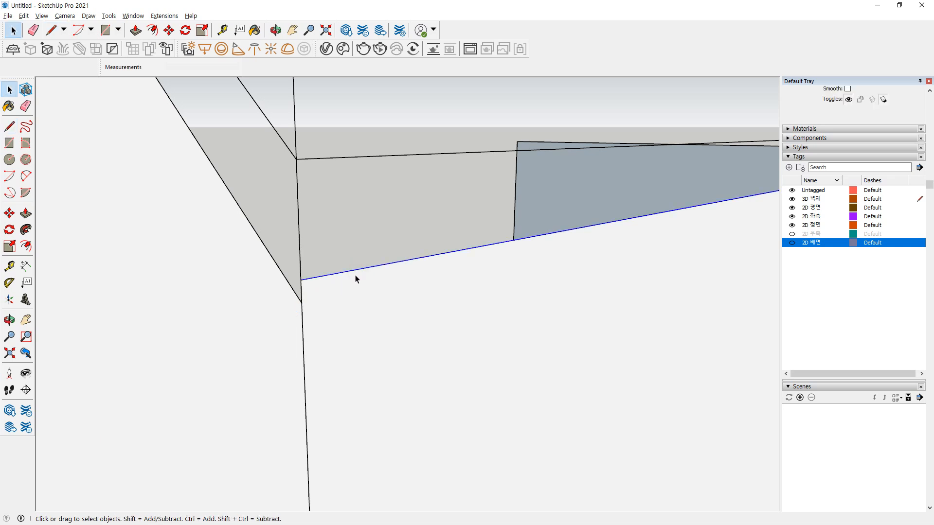
key(m)
click(302, 281)
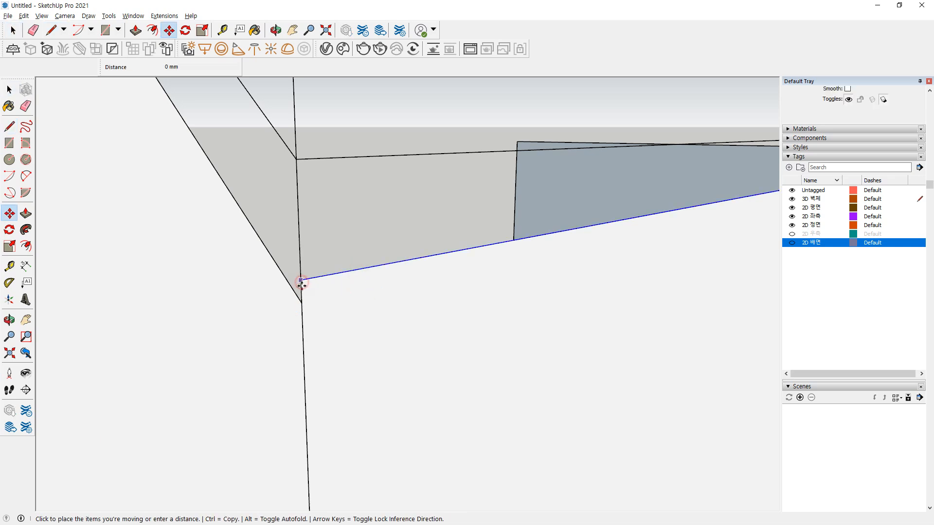
key(ctrl)
click(302, 302)
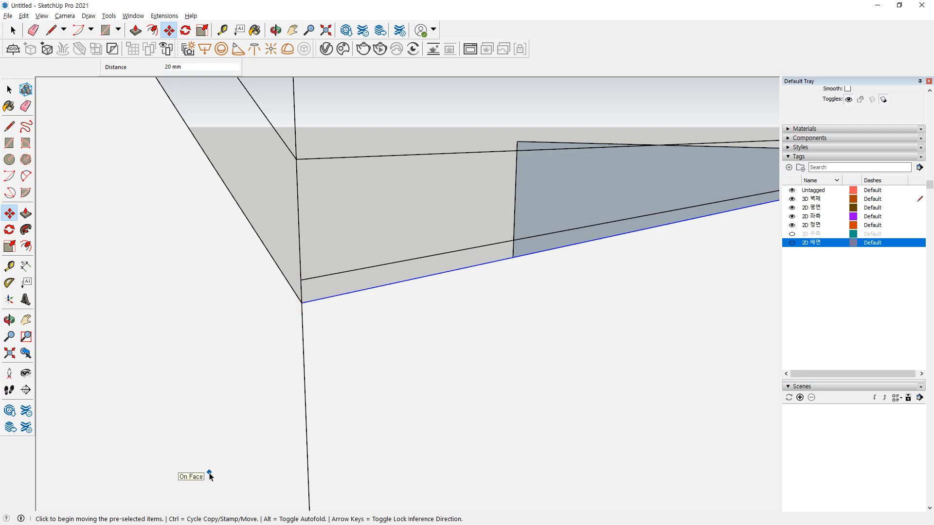
key(space)
Select the gable wall's roof edges and the front wall's lowered top edge and move them up to the elevation's upper roofline corner
scroll(358, 244, down, 5)
scroll(353, 255, up, 6)
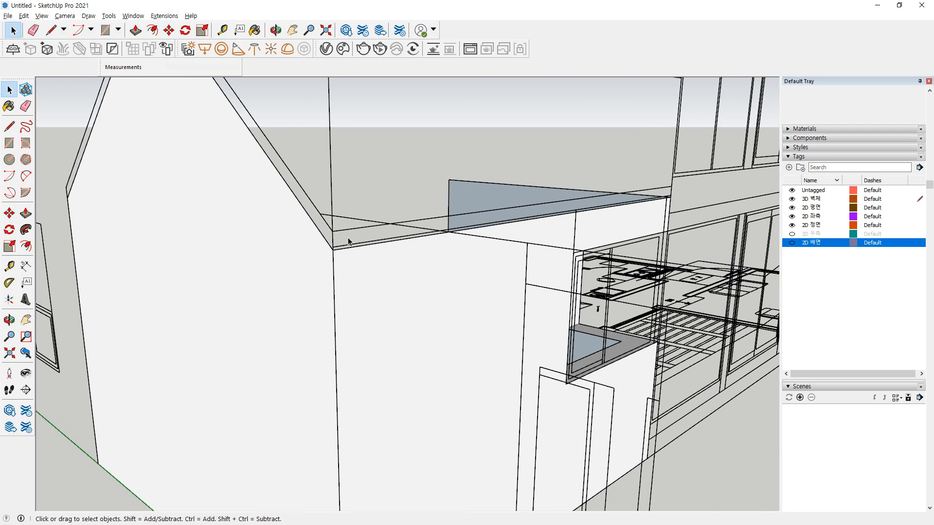
scroll(324, 270, down, 2)
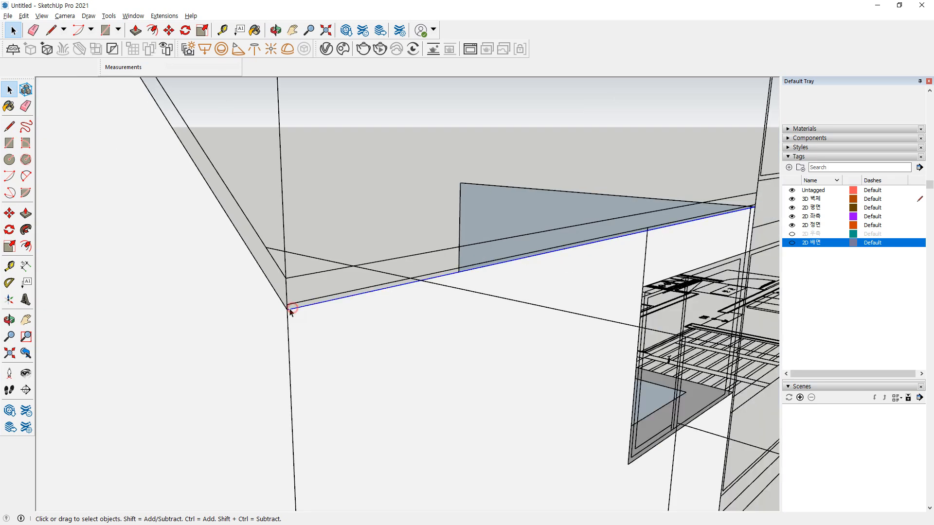
scroll(278, 294, down, 3)
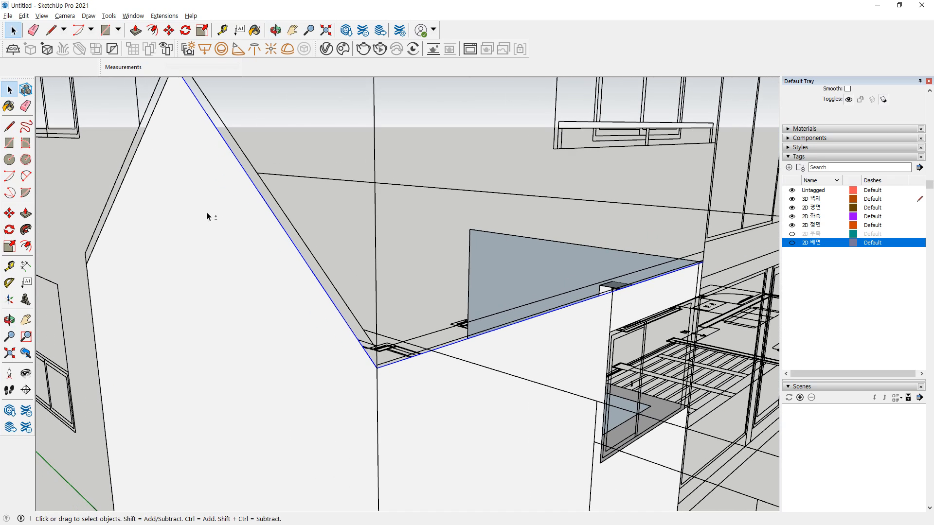
scroll(384, 380, up, 3)
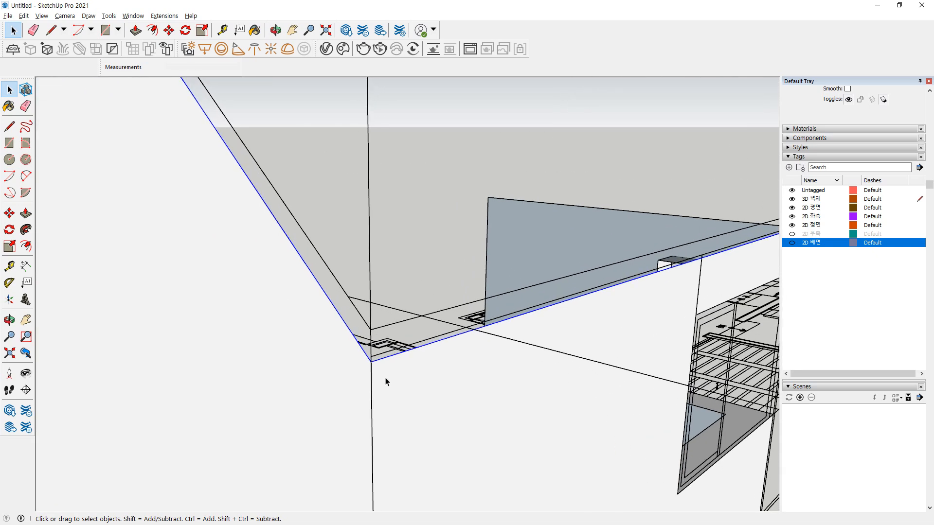
key(m)
key(space)
key(m)
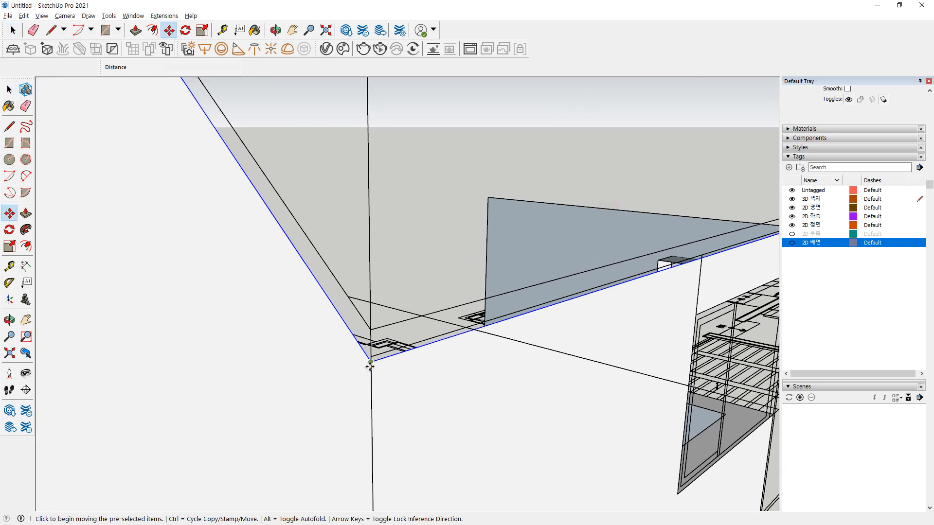
click(371, 367)
click(373, 328)
scroll(298, 337, down, 3)
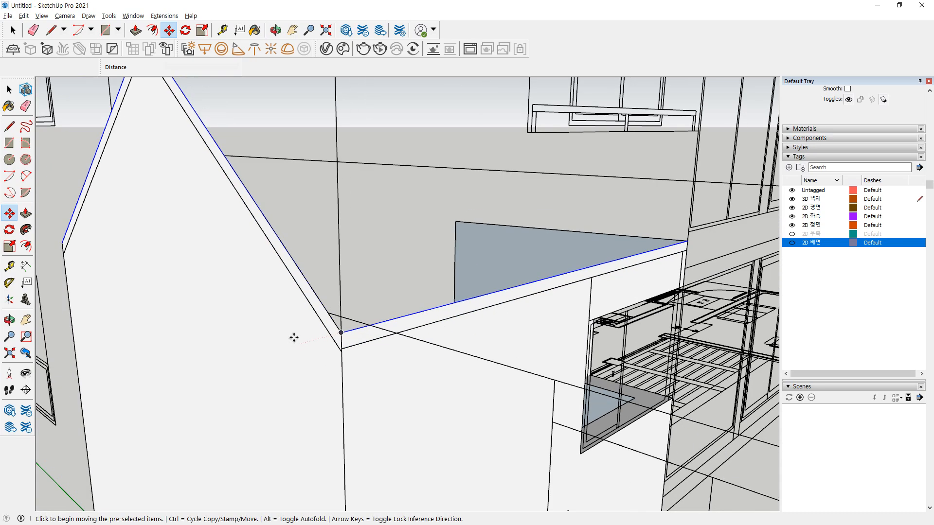
Examine the raised gable and front wall edges and the two elevation lines below them at the shared corner
scroll(294, 338, down, 3)
middle_drag(194, 225, 517, 257)
scroll(499, 298, up, 2)
scroll(407, 311, up, 1)
middle_drag(219, 270, 302, 283)
middle_drag(241, 283, 341, 329)
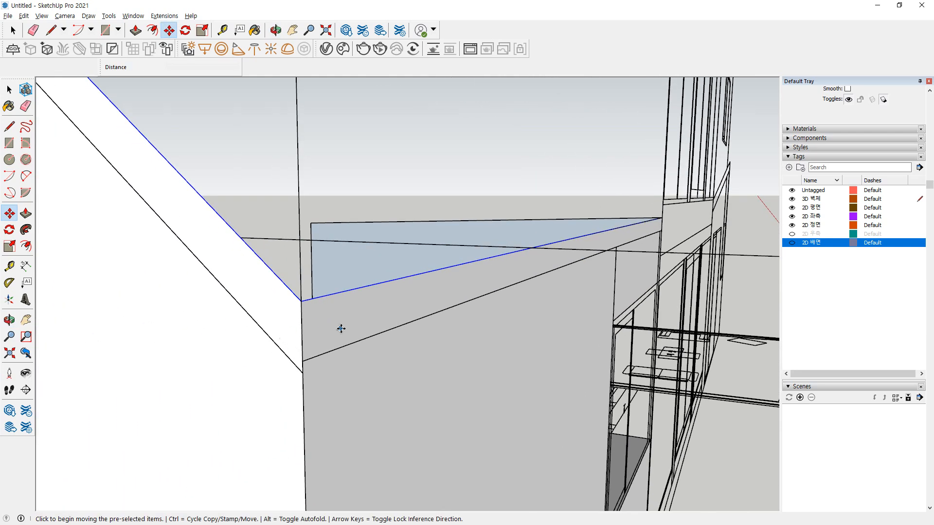
mouse_move(257, 259)
mouse_down()
mouse_move(251, 287)
mouse_move(227, 281)
mouse_move(242, 305)
mouse_up()
drag(379, 294, 382, 325)
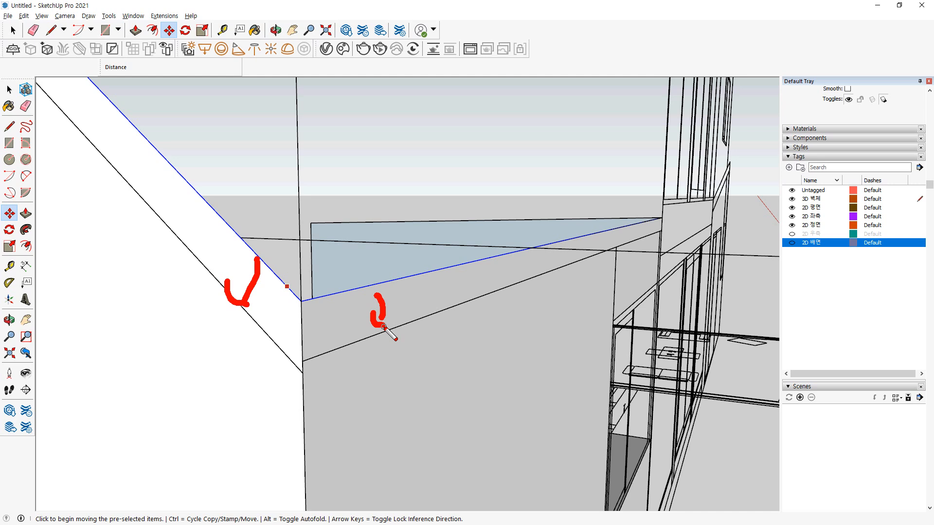
mouse_move(265, 334)
mouse_down()
mouse_move(287, 358)
mouse_move(330, 352)
mouse_move(306, 395)
mouse_move(306, 325)
mouse_move(327, 378)
mouse_up()
key(Escape)
scroll(308, 377, up, 3)
key(ctrl+2)
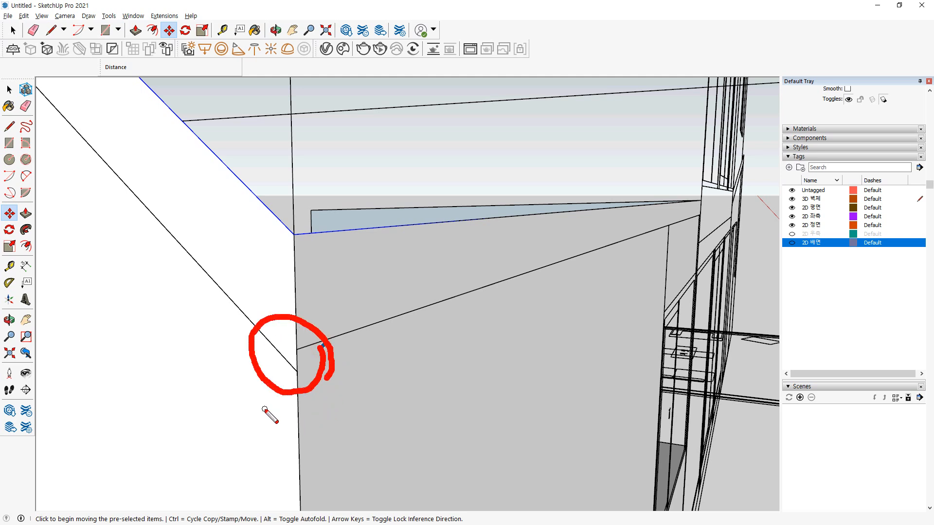
mouse_move(300, 407)
mouse_down()
mouse_move(237, 368)
mouse_move(347, 366)
mouse_move(251, 420)
mouse_up()
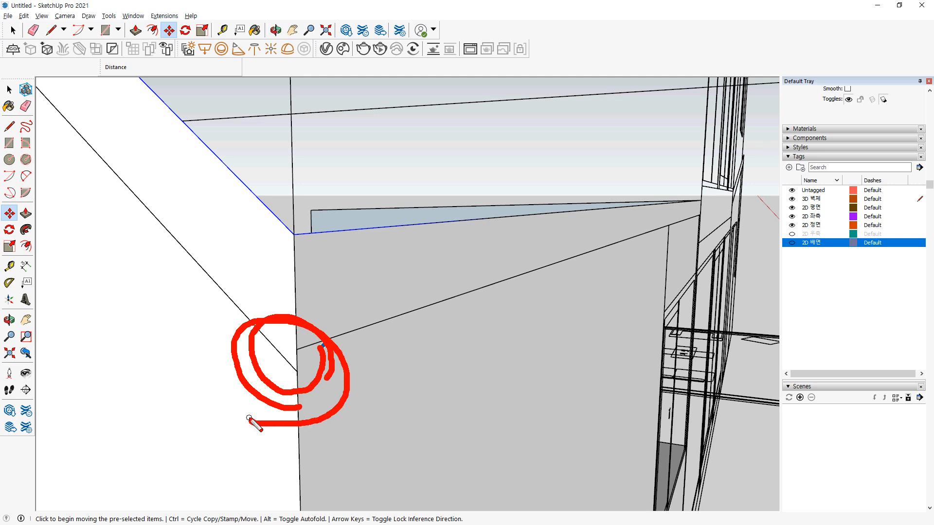
key(Escape)
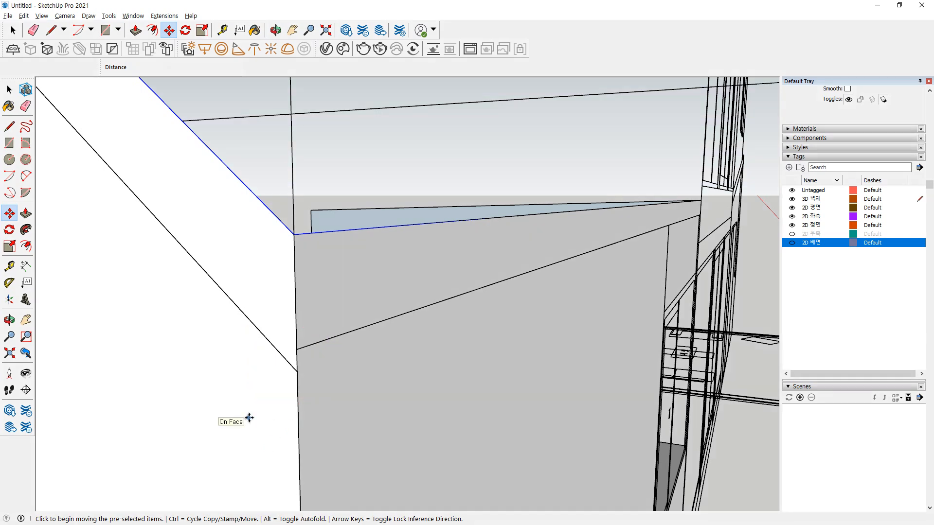
Clear the edge selection and show the 2D 배면 tag to bring up the rear elevation beside the gable wall
key(space)
click(440, 103)
scroll(464, 172, down, 9)
middle_drag(372, 206, 576, 243)
scroll(392, 246, up, 6)
scroll(255, 253, down, 5)
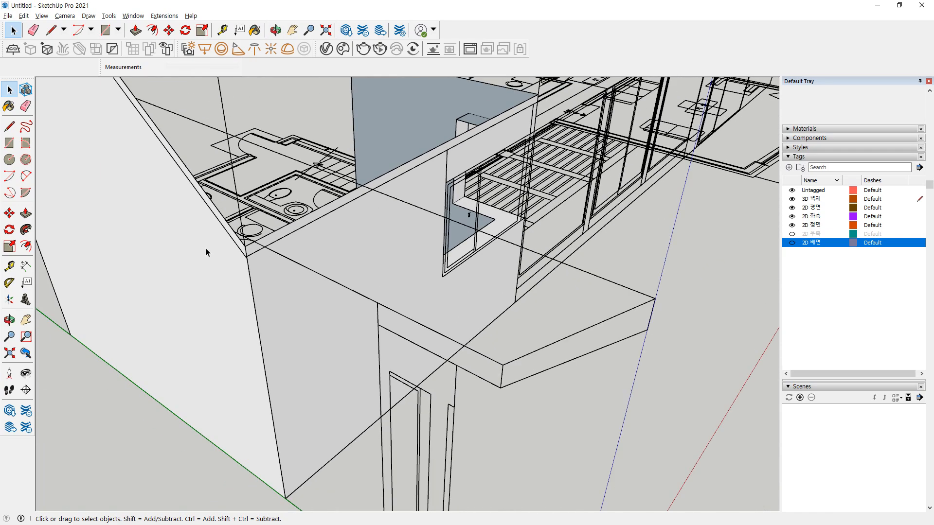
middle_drag(206, 252, 316, 367)
scroll(321, 320, up, 3)
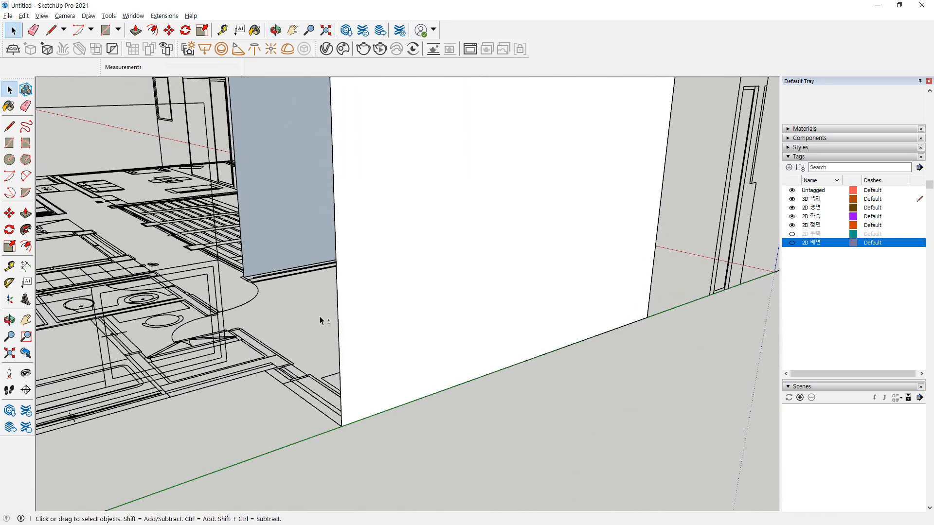
shift+middle_drag(319, 317, 328, 373)
scroll(271, 409, up, 3)
middle_drag(271, 408, 319, 362)
scroll(297, 363, down, 5)
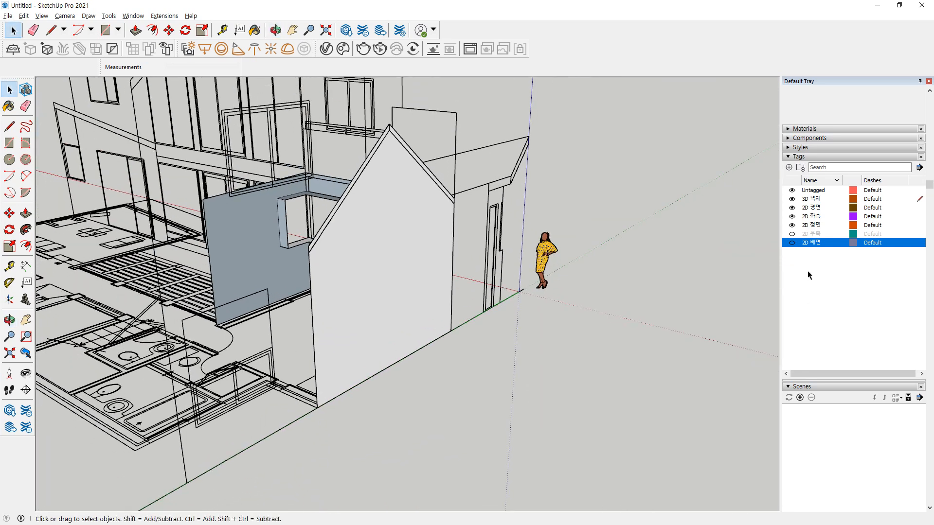
click(792, 243)
middle_drag(384, 265, 366, 272)
shift+middle_drag(245, 343, 245, 322)
mouse_move(214, 281)
mouse_down()
mouse_move(250, 285)
mouse_move(263, 385)
mouse_up()
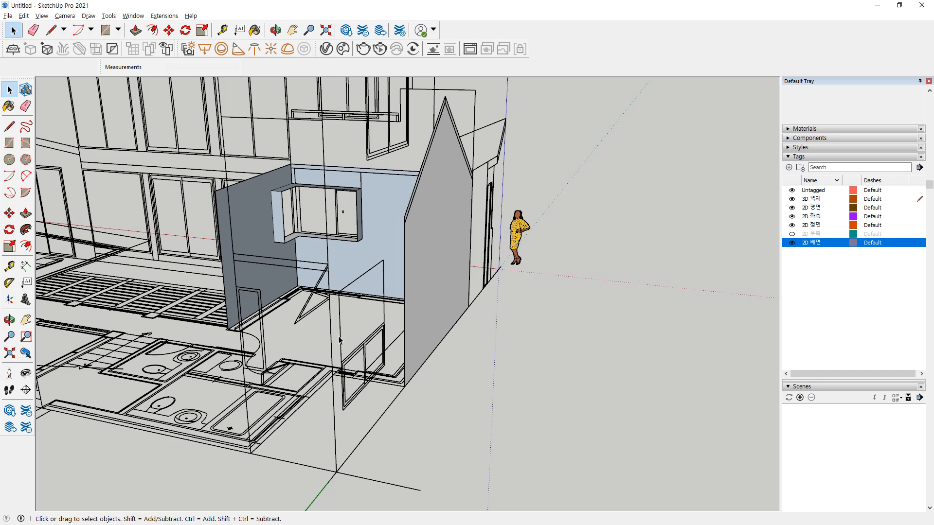
middle_drag(356, 328, 361, 325)
Draw a rectangular rear wall face of 1500 by about 3300 mm from the floor plan's window jamb to the gable wall's rear eave corner
key(space)
scroll(360, 325, up, 10)
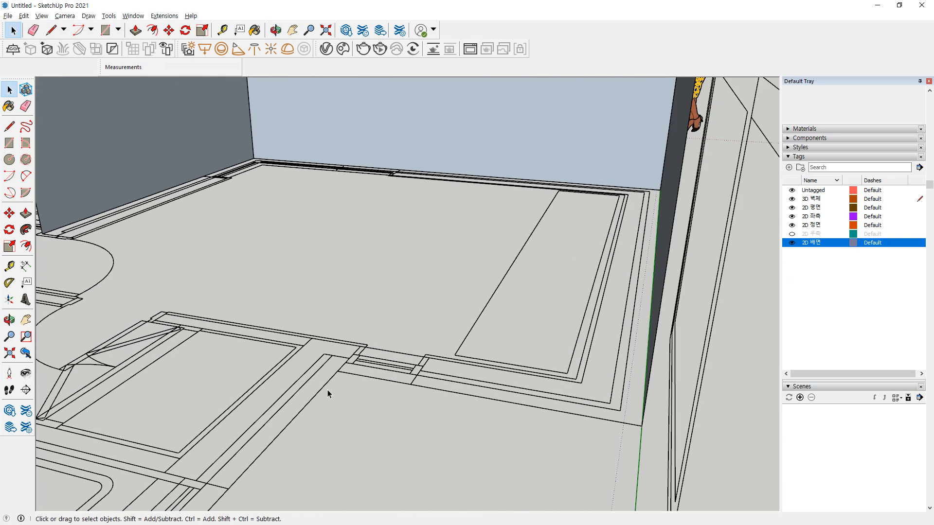
key(r)
click(346, 373)
scroll(392, 328, down, 10)
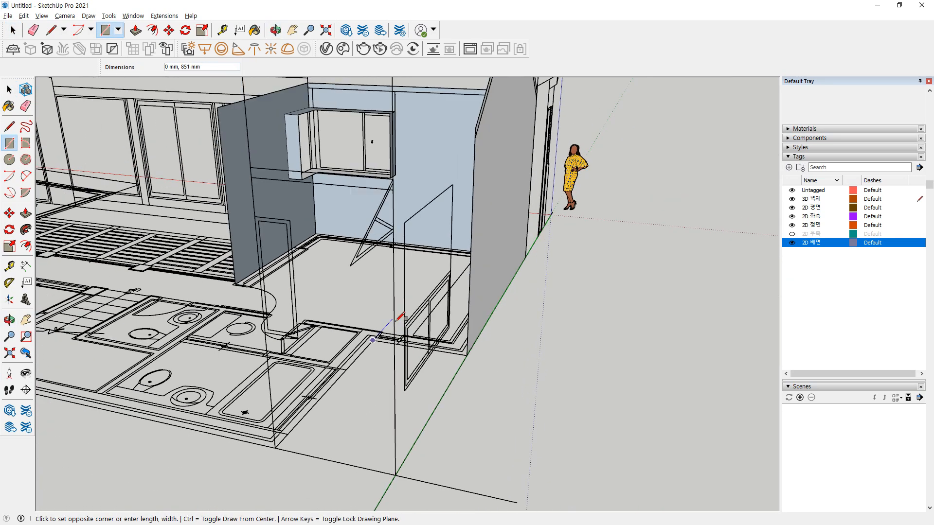
scroll(413, 303, up, 3)
click(413, 261)
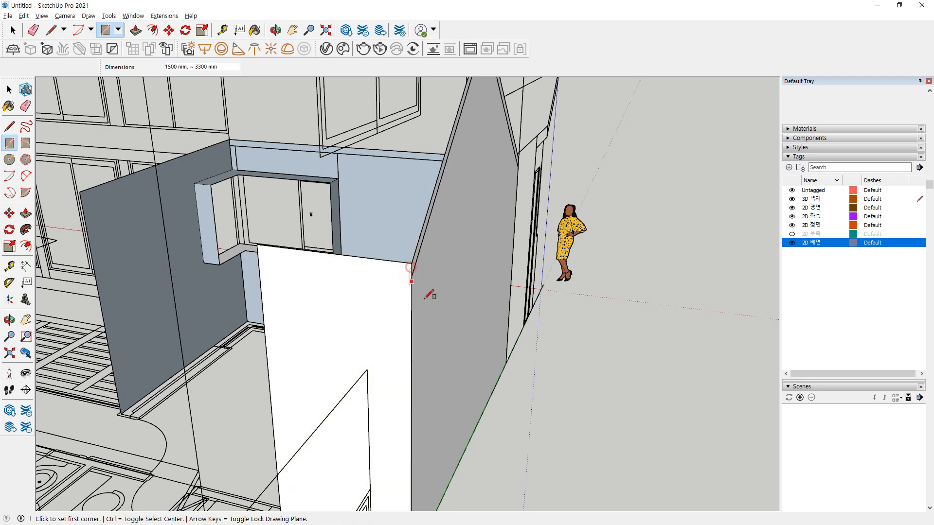
Draw a rectangle over the door's outer frame on the rear elevation, from its upper corner to the opposite lower corner
shift+middle_drag(428, 292, 503, 221)
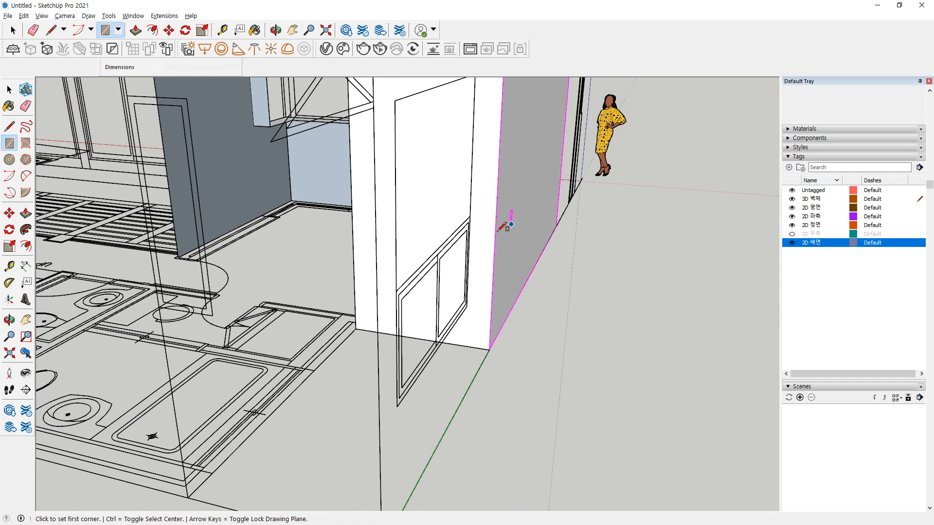
shift+middle_drag(225, 151, 222, 237)
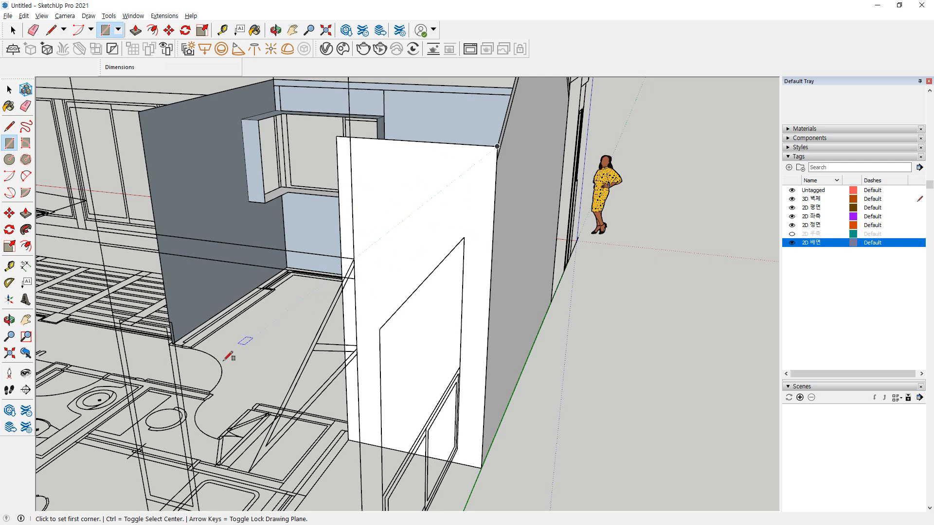
shift+middle_drag(228, 355, 278, 267)
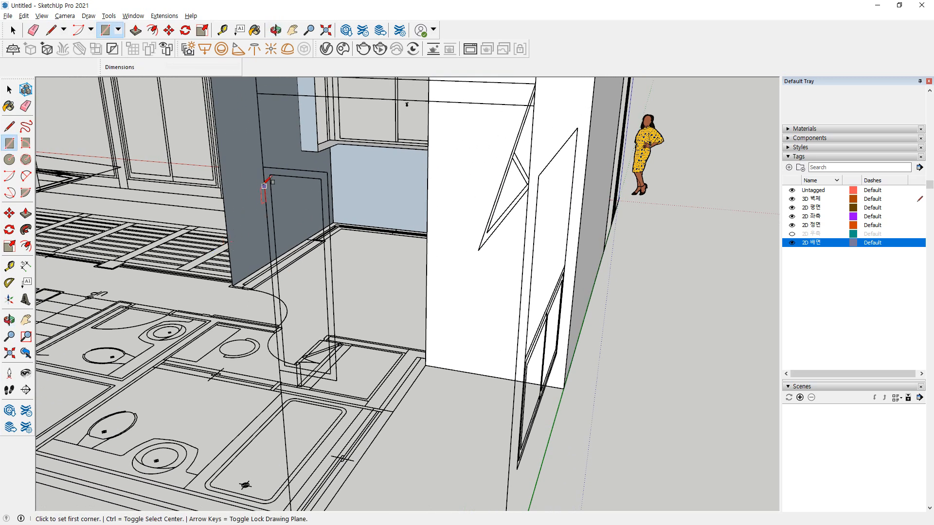
click(263, 167)
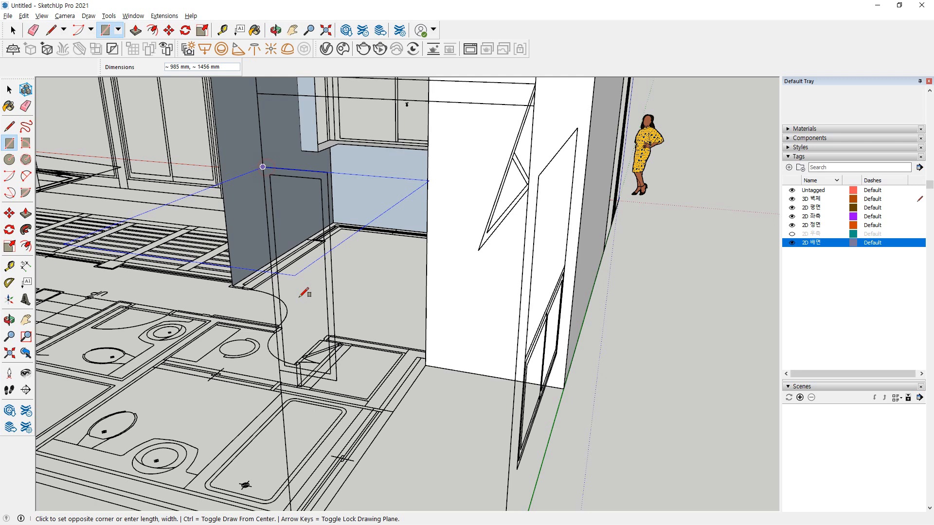
click(337, 380)
key(space)
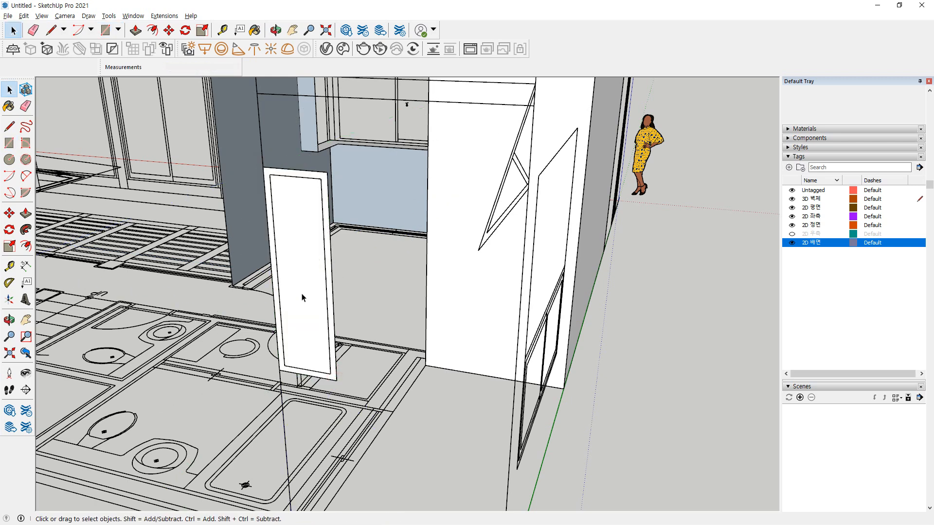
Move the traced door face 3000 mm along the green axis until it lies flush on the rear wall face
click(291, 275)
middle_drag(322, 326, 287, 271)
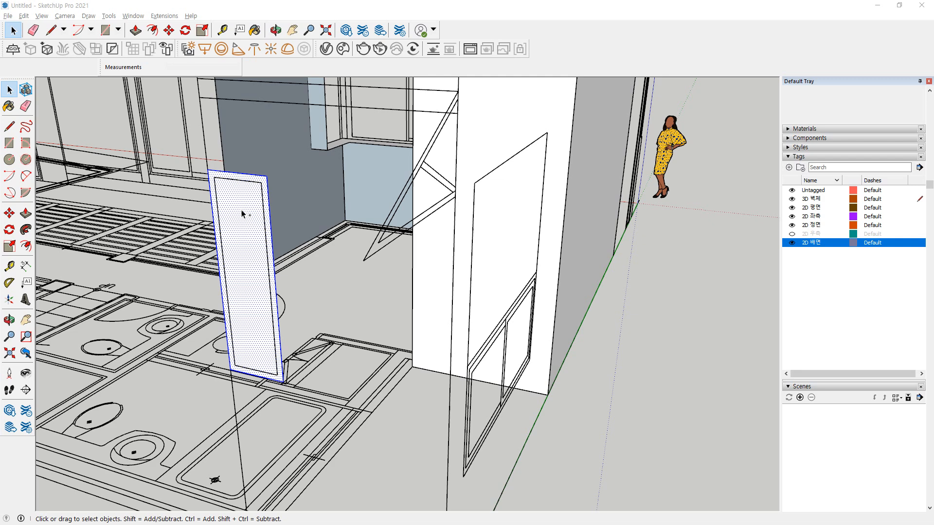
mouse_move(236, 199)
mouse_down()
mouse_move(237, 227)
mouse_move(234, 208)
mouse_move(256, 200)
mouse_up()
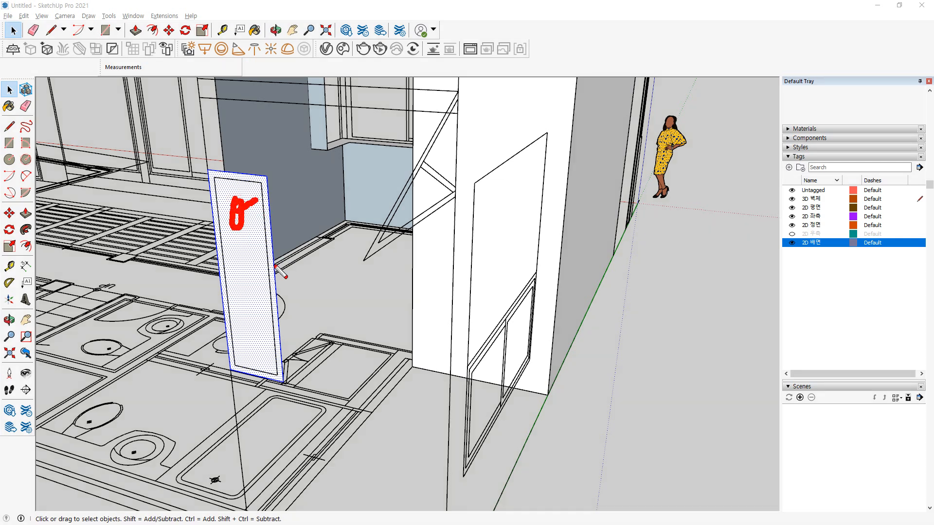
mouse_move(249, 266)
mouse_down()
mouse_move(234, 229)
mouse_move(249, 267)
mouse_up()
mouse_move(433, 141)
mouse_down()
mouse_move(456, 166)
mouse_move(434, 160)
mouse_up()
drag(256, 213, 479, 119)
key(Escape)
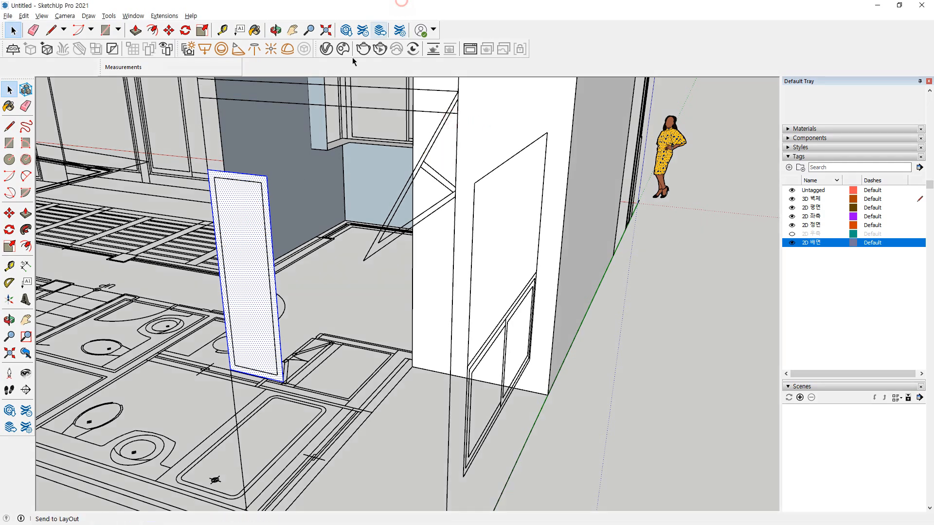
key(m)
click(268, 176)
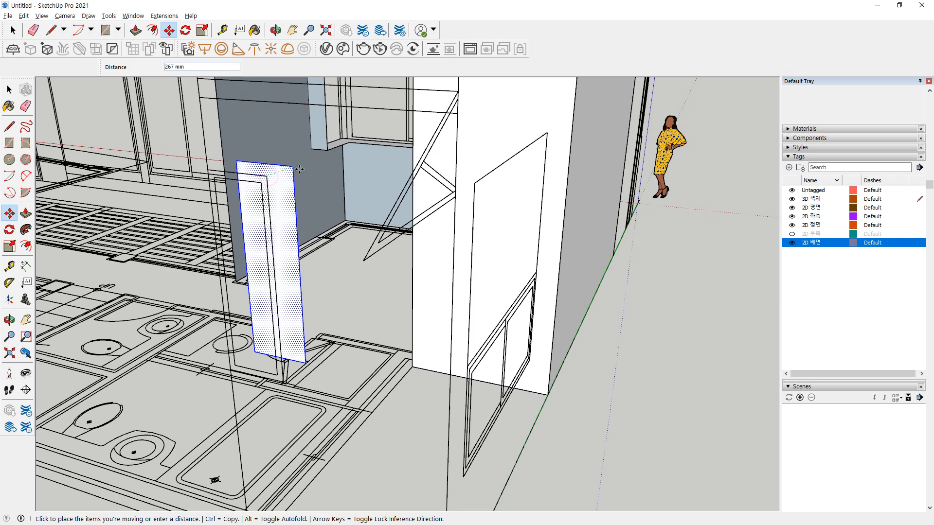
key(Left)
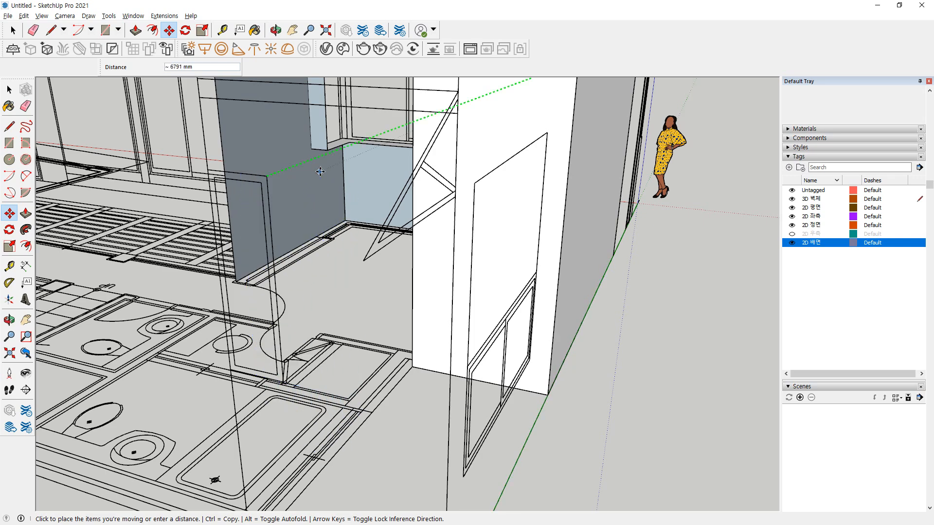
scroll(474, 183, down, 3)
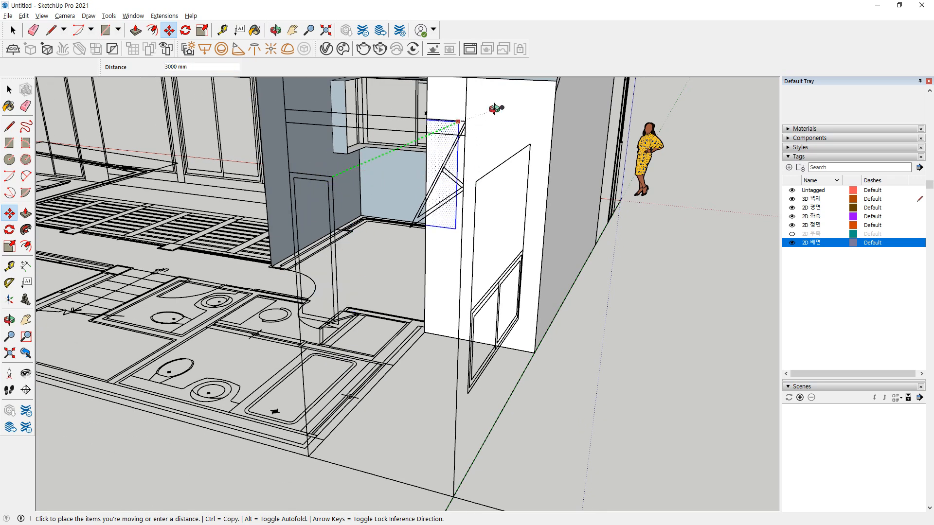
scroll(410, 156, up, 5)
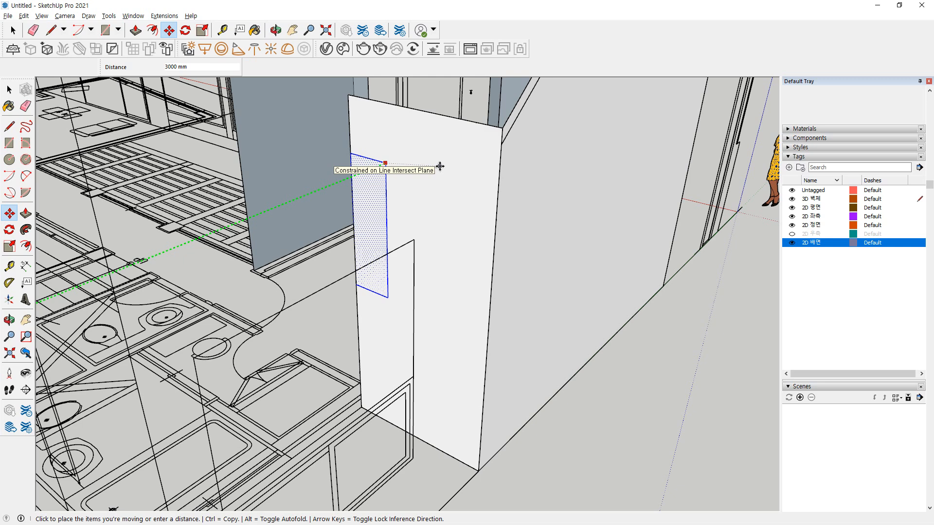
click(439, 166)
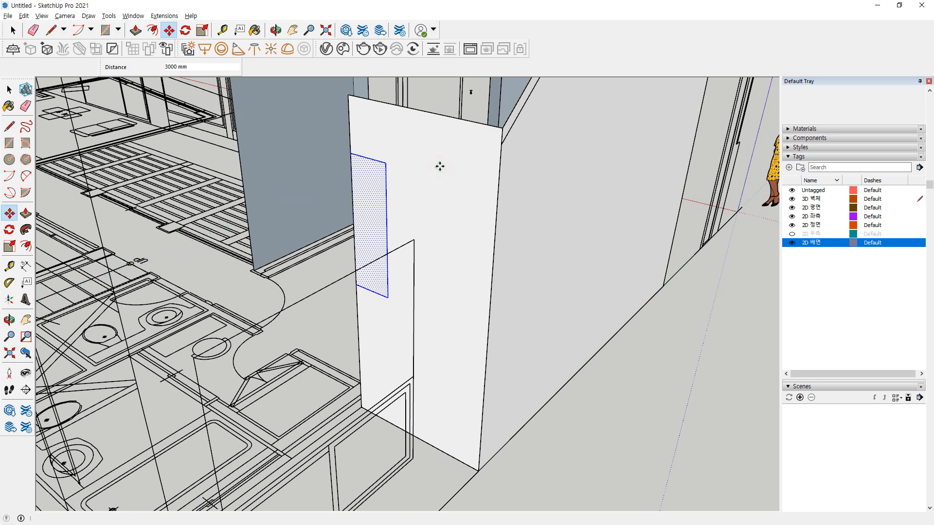
key(space)
click(623, 403)
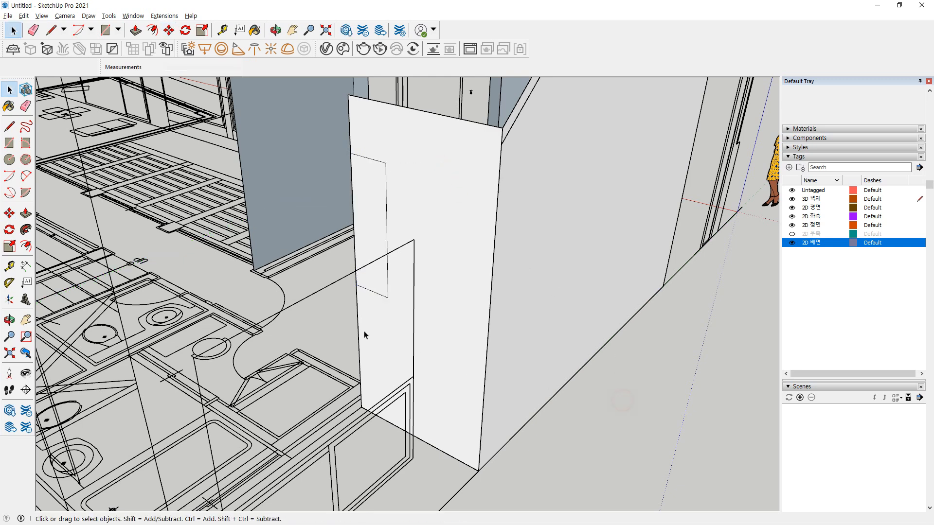
Push the door-shaped face 300 mm inward to cut an opening through the rear wall
middle_drag(370, 227, 402, 205)
scroll(397, 213, up, 5)
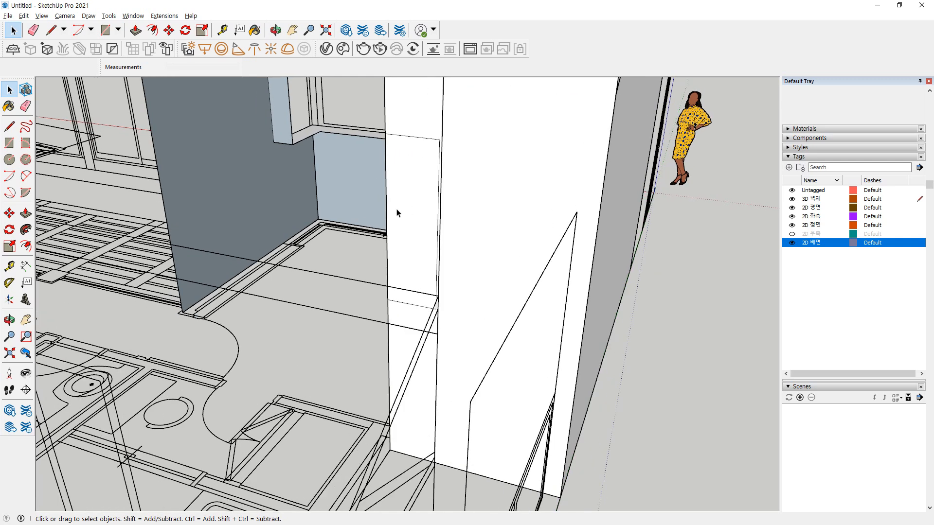
key(p)
click(401, 219)
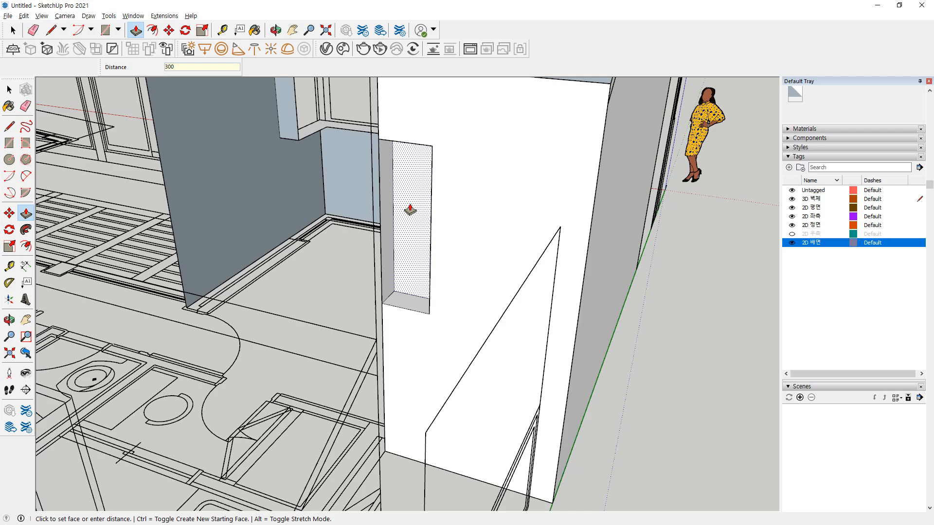
key(Return)
key(space)
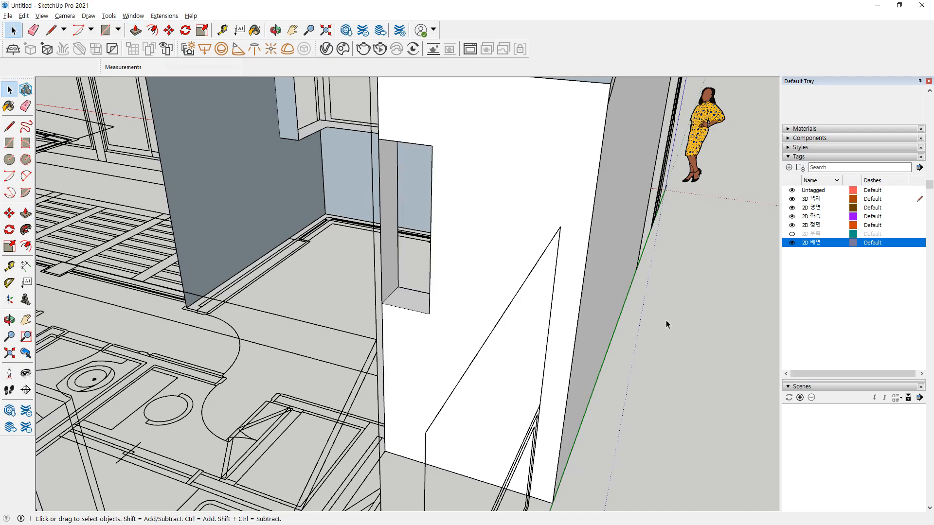
Draw the taller gable's outline on the side elevation from the lower gable's roof slope up to the near eave and the ridge
middle_drag(667, 321, 262, 384)
middle_drag(158, 301, 524, 219)
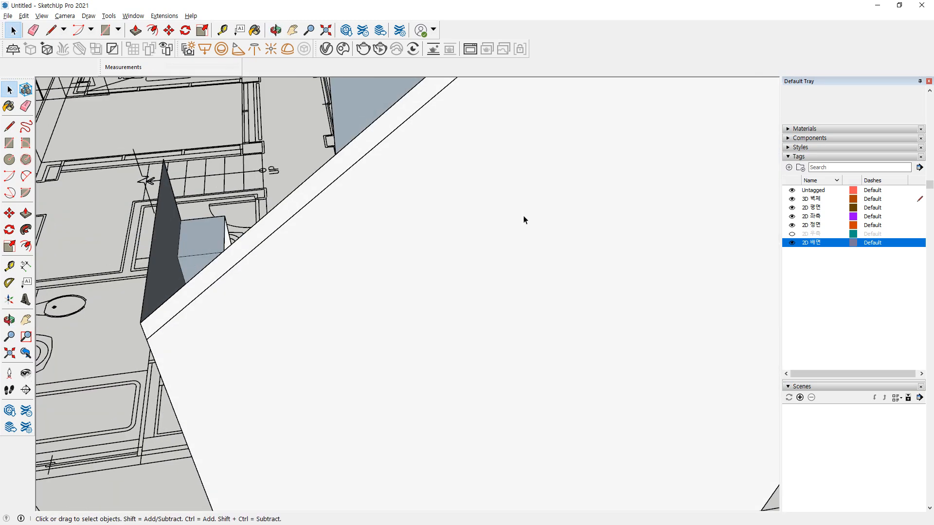
mouse_move(375, 331)
middle_down()
mouse_move(561, 282)
mouse_move(596, 287)
middle_up()
scroll(445, 333, down, 3)
mouse_move(440, 329)
middle_down()
mouse_move(392, 307)
mouse_move(347, 309)
mouse_move(355, 386)
middle_up()
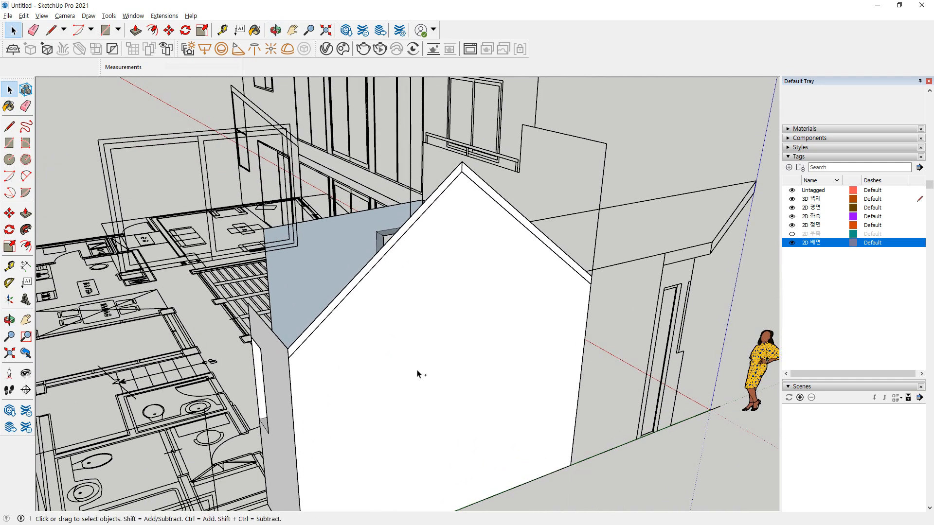
middle_drag(417, 374, 372, 365)
key(l)
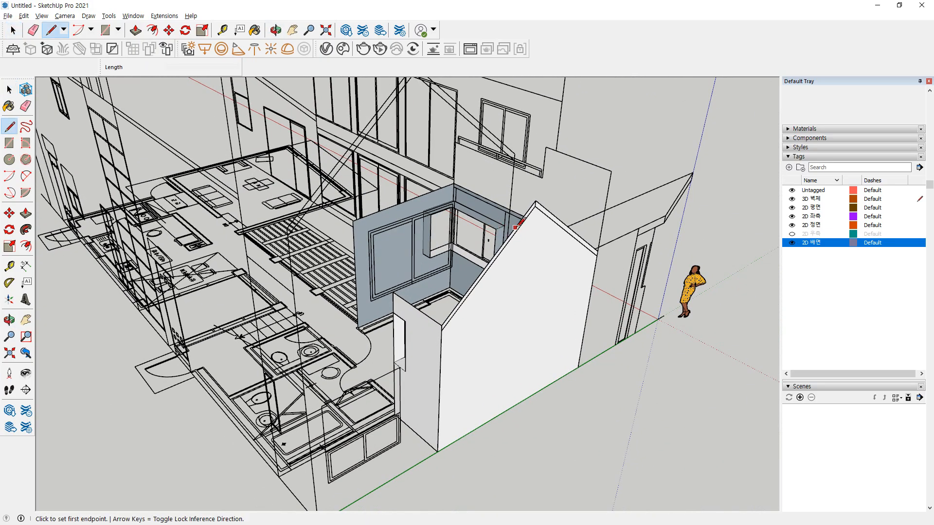
scroll(509, 228, up, 4)
click(487, 255)
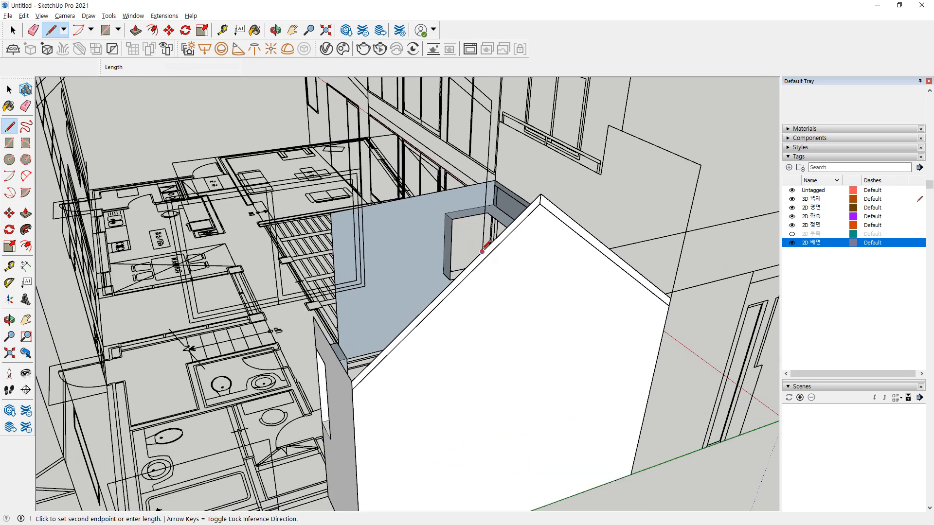
scroll(489, 209, down, 3)
middle_drag(491, 194, 491, 168)
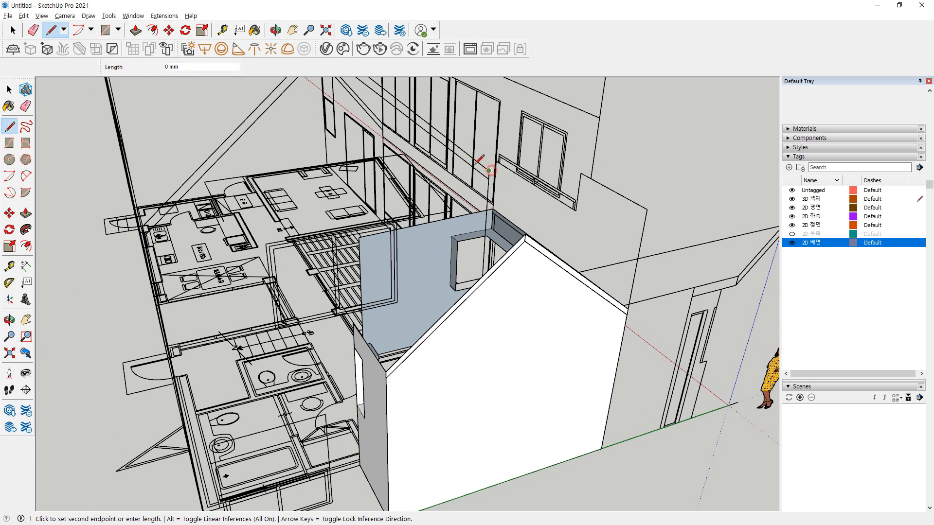
scroll(404, 154, down, 3)
middle_drag(400, 149, 396, 165)
click(373, 132)
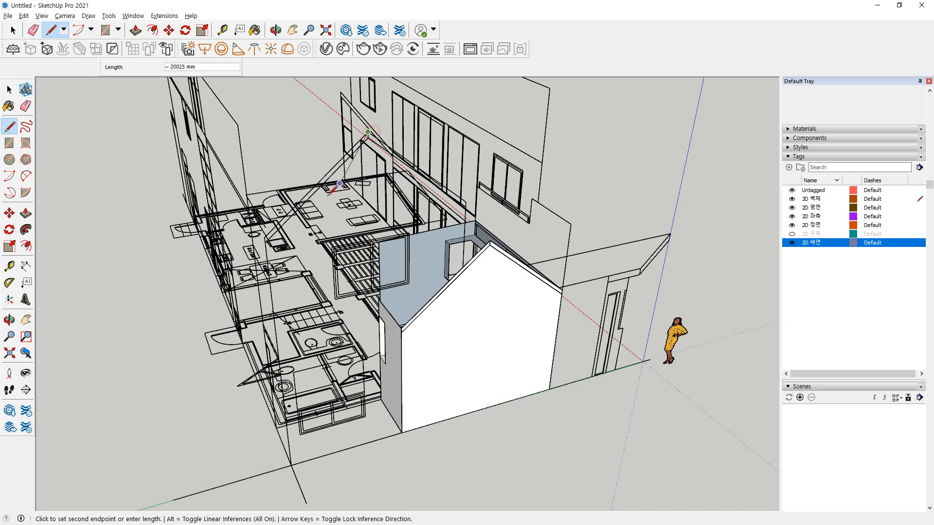
Continue the taller gable's outline down to the far ground corner and close it at the lower gable wall's base corner
scroll(263, 244, up, 4)
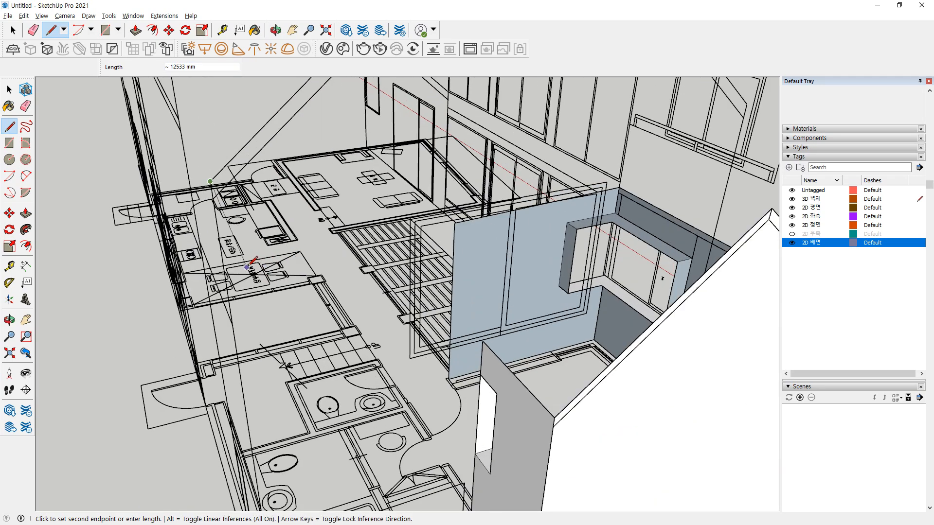
scroll(248, 266, down, 3)
middle_drag(248, 266, 262, 330)
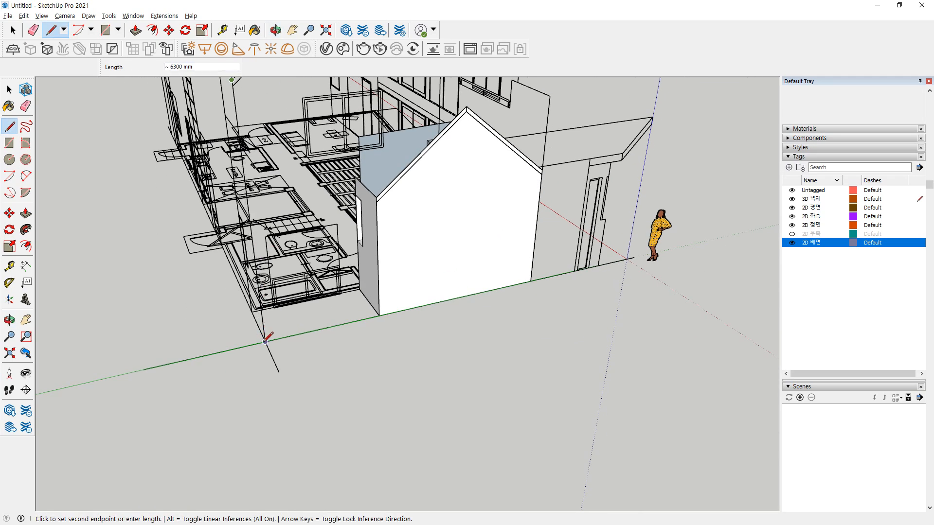
click(379, 315)
middle_drag(351, 326, 359, 167)
mouse_move(372, 119)
mouse_down()
mouse_move(334, 149)
mouse_move(311, 336)
mouse_move(372, 336)
mouse_move(381, 142)
mouse_up()
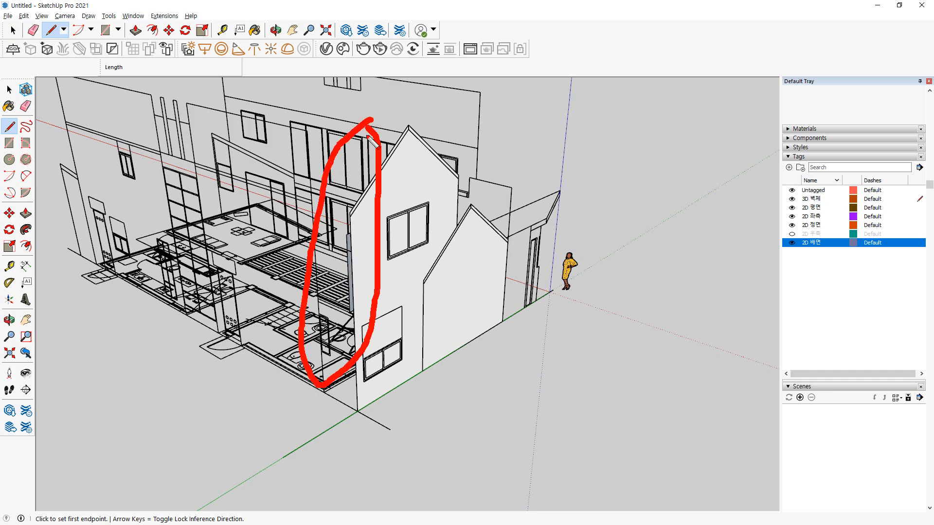
Draw a rectangle over the upper window's outer frame on the taller gable face, between opposite frame corners
mouse_move(442, 334)
middle_down()
mouse_move(217, 375)
mouse_move(343, 336)
middle_up()
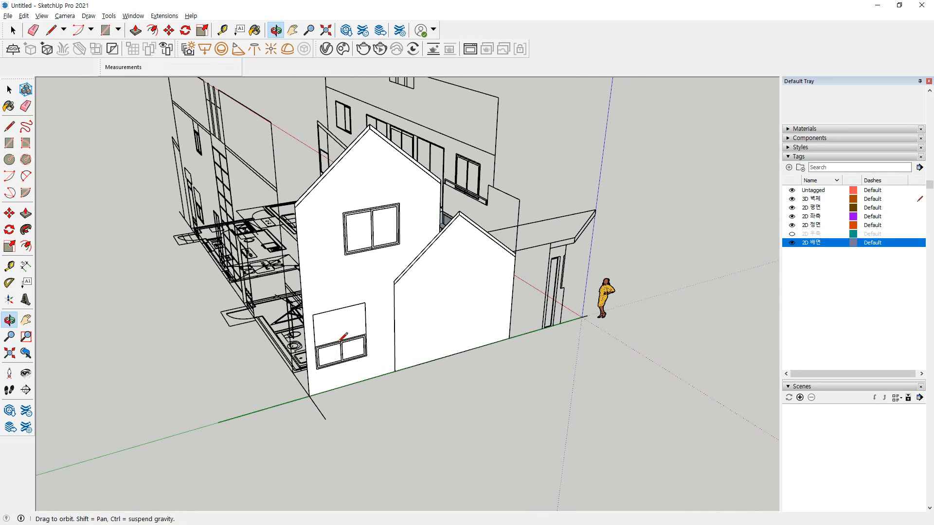
scroll(386, 194, up, 3)
scroll(418, 277, up, 2)
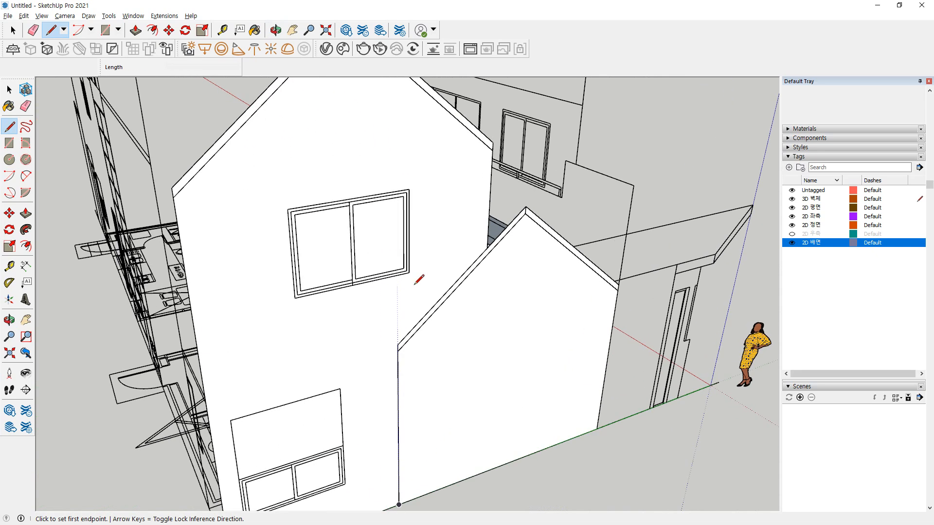
key(r)
click(408, 272)
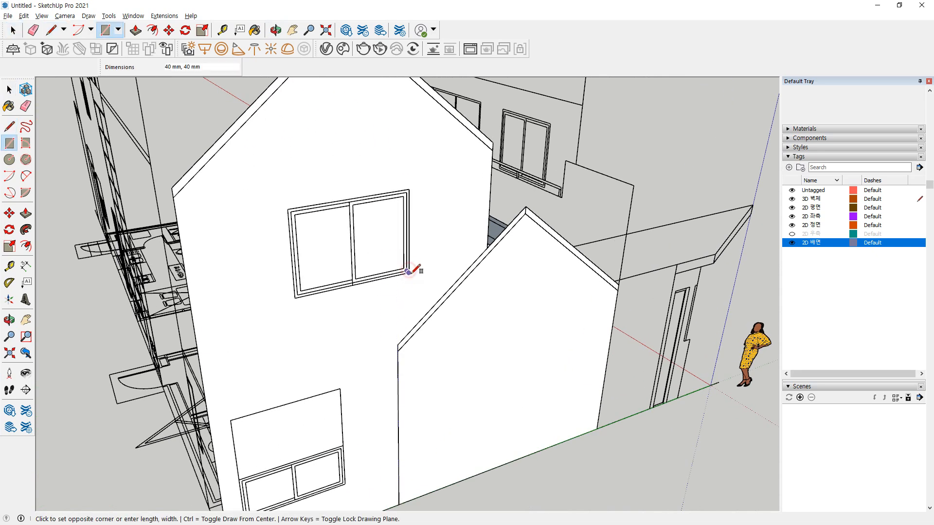
key(Escape)
scroll(408, 272, up, 4)
click(409, 273)
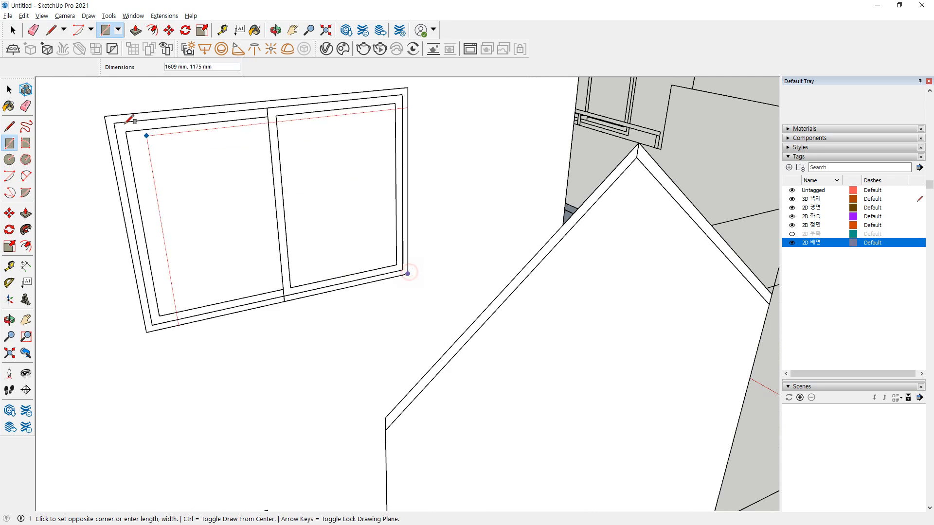
click(104, 117)
Draw a 1700 by 800 mm rectangle over the lower window's outer frame on the taller gable face
scroll(169, 290, down, 4)
scroll(309, 384, up, 3)
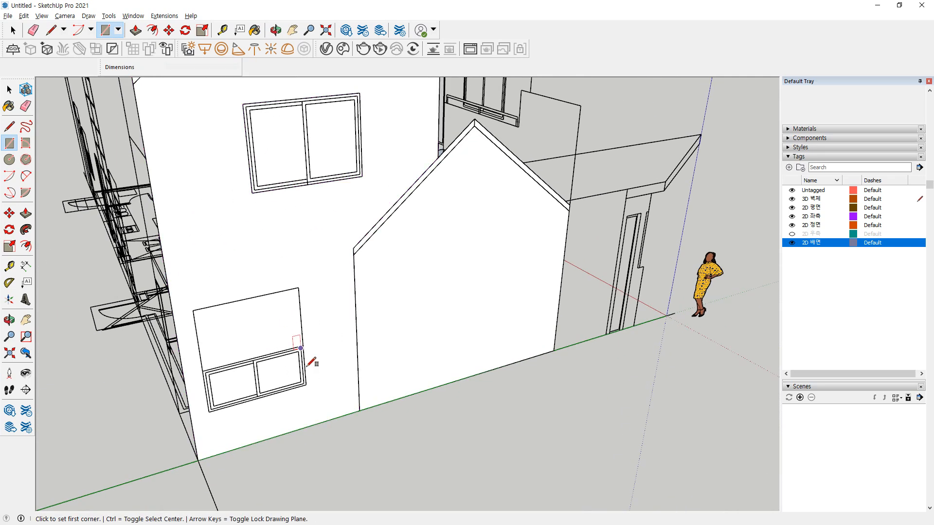
click(306, 390)
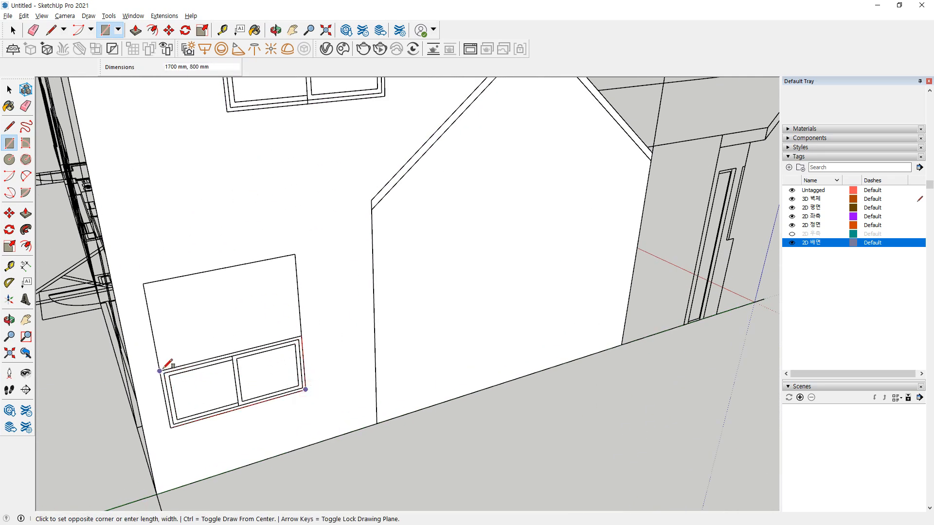
click(159, 371)
key(space)
Copy the taller gable face with its window faces deselected 1600 mm along the red axis, from its base corner to the floor plan's outer wall corner
scroll(386, 425, down, 5)
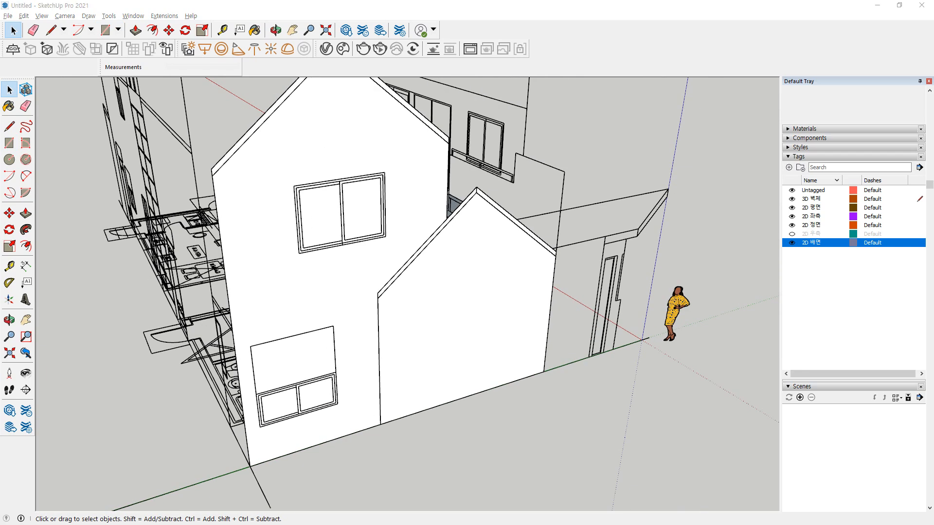
click(329, 148)
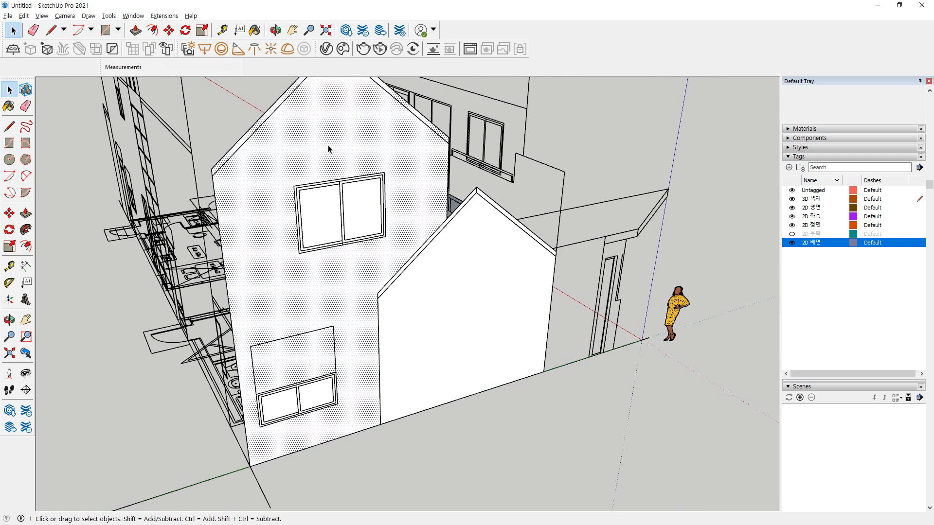
shift+click(317, 222)
shift+click(282, 411)
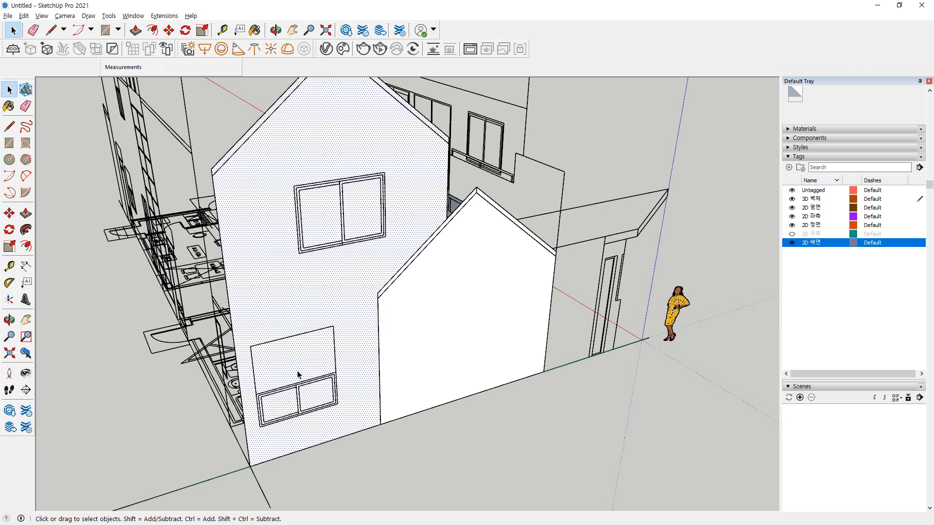
key(m)
click(249, 467)
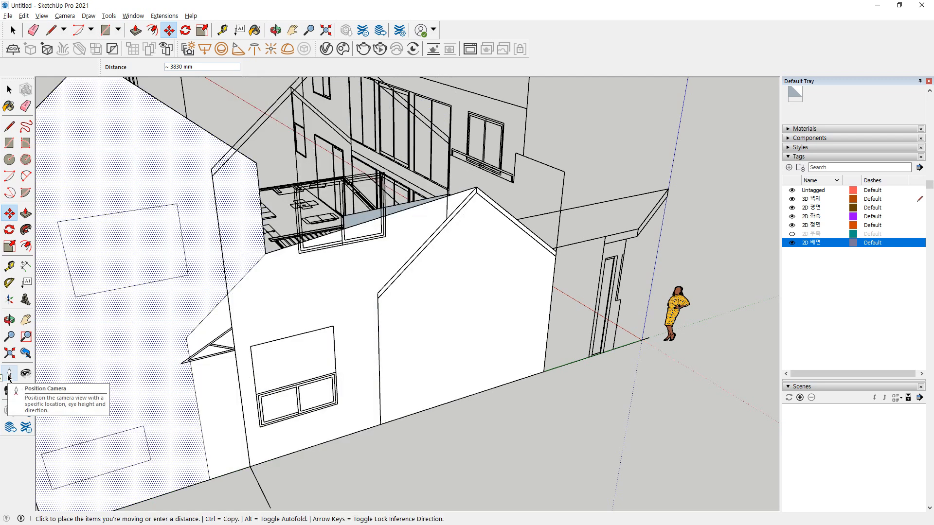
key(ctrl)
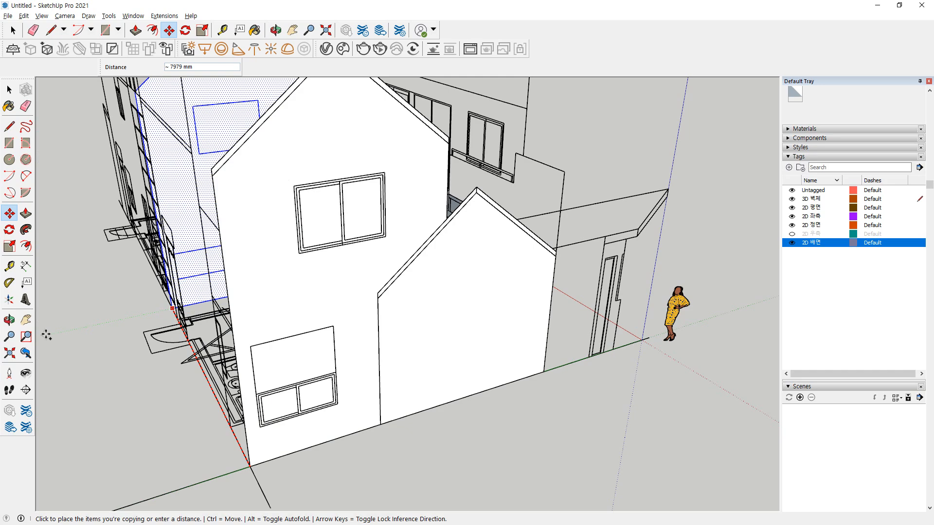
middle_drag(46, 335, 340, 477)
scroll(360, 488, up, 10)
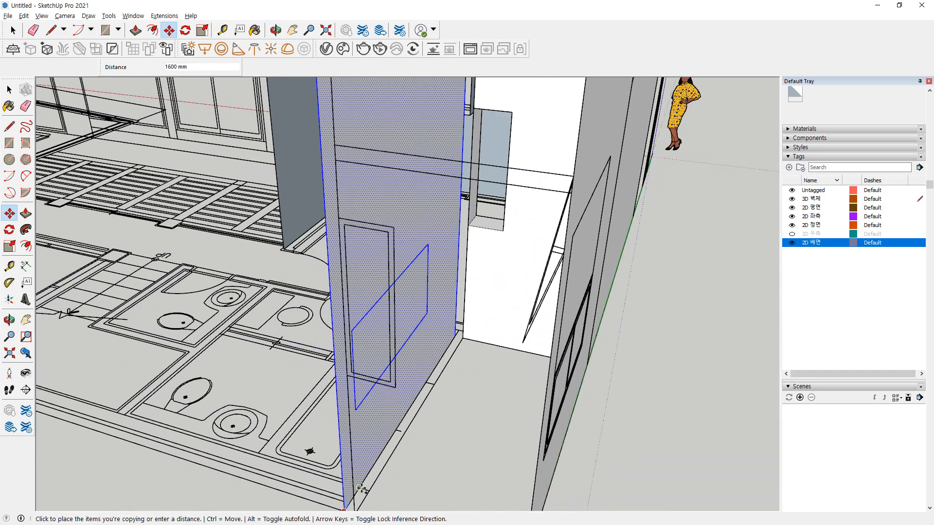
scroll(360, 488, down, 4)
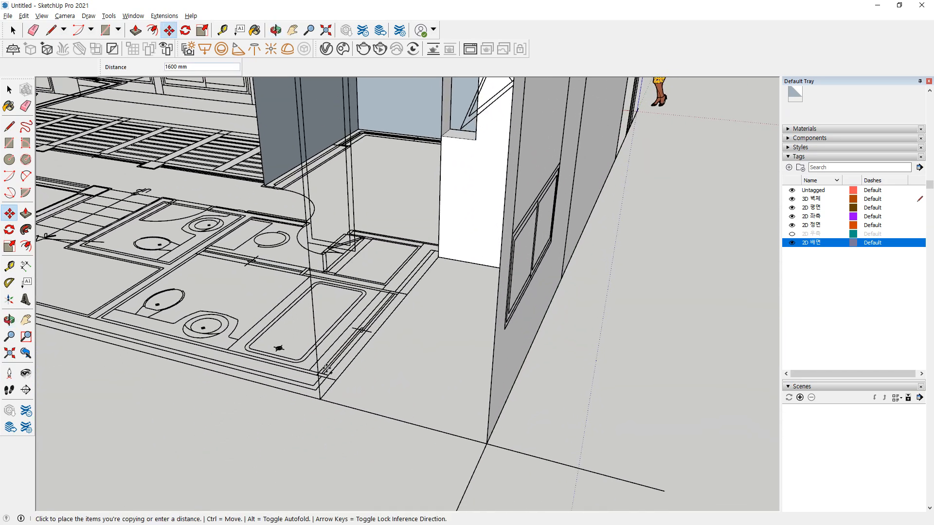
click(324, 408)
Erase the original taller gable's leftover outline near the ground and the detached lower window rectangle in front of the copied wall
key(space)
click(369, 383)
middle_drag(370, 383, 403, 350)
key(e)
drag(323, 438, 275, 430)
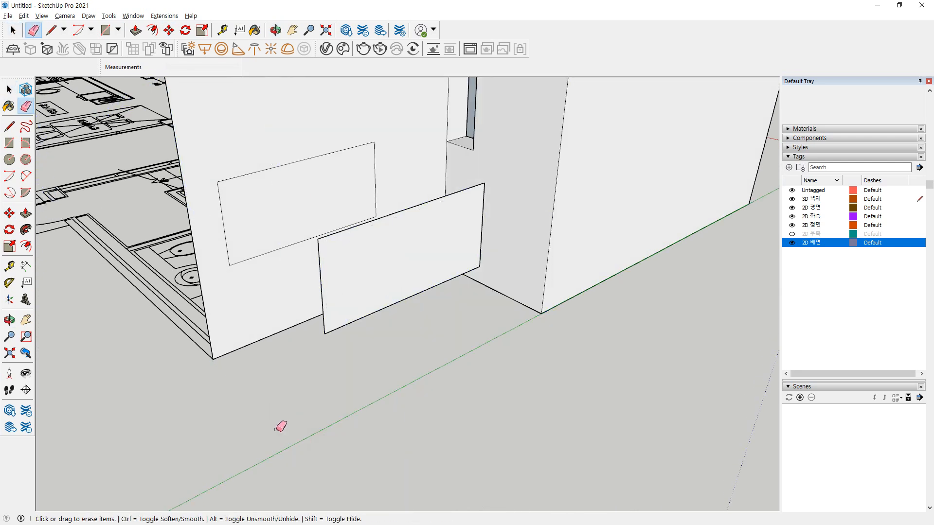
mouse_move(342, 279)
middle_down()
mouse_move(384, 349)
mouse_move(353, 360)
middle_up()
click(335, 340)
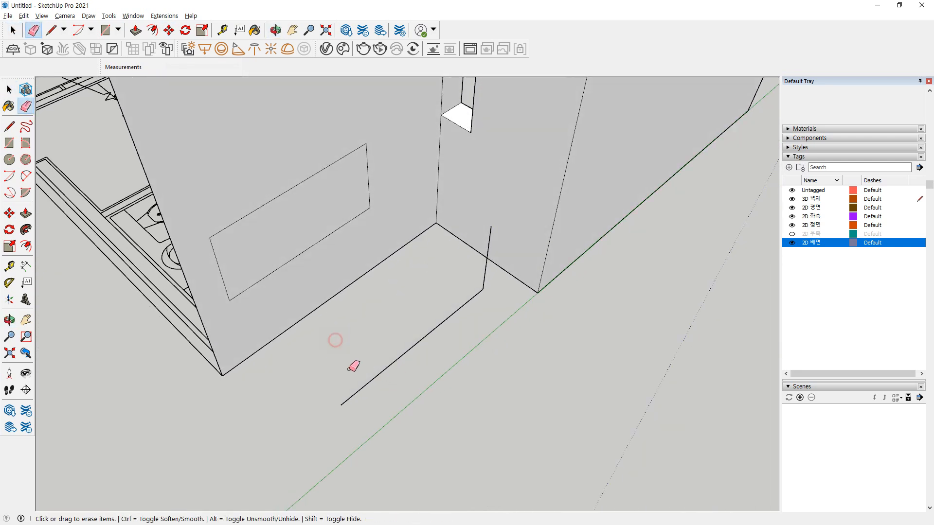
drag(487, 288, 463, 306)
Erase the detached upper window rectangle left in front of the copied taller gable wall
scroll(470, 323, down, 3)
middle_drag(485, 213, 410, 395)
middle_drag(476, 262, 463, 225)
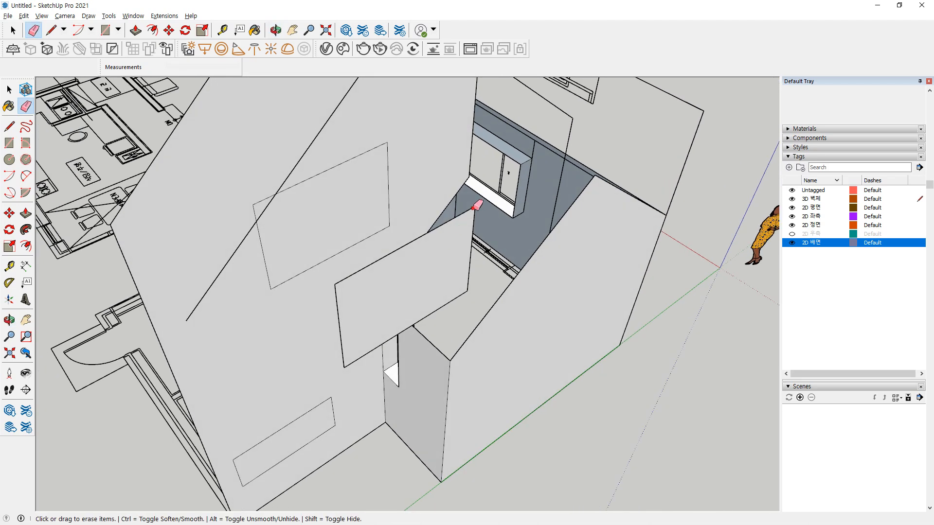
click(473, 209)
drag(469, 281, 443, 304)
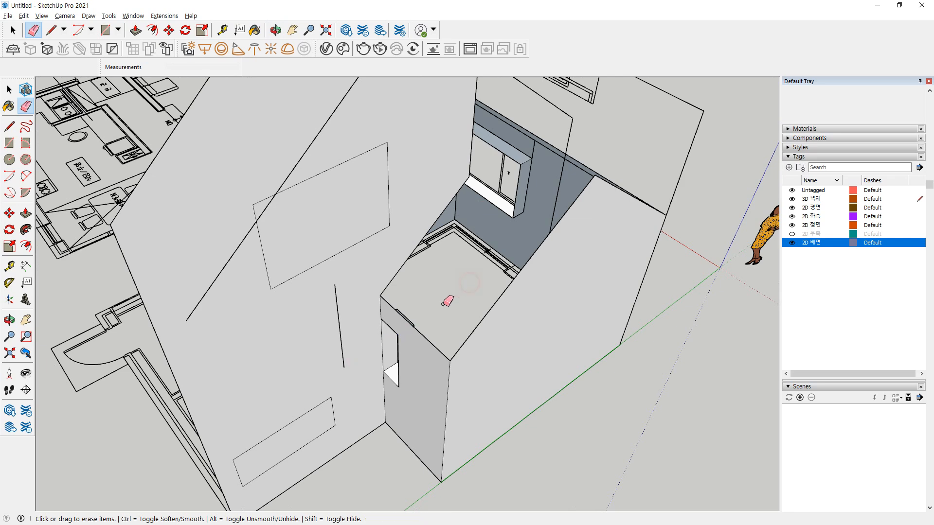
click(341, 345)
Erase the original gable's stray sloped edge and the loose vertical edge remaining near the lower gable
middle_drag(341, 344, 339, 272)
drag(361, 188, 325, 225)
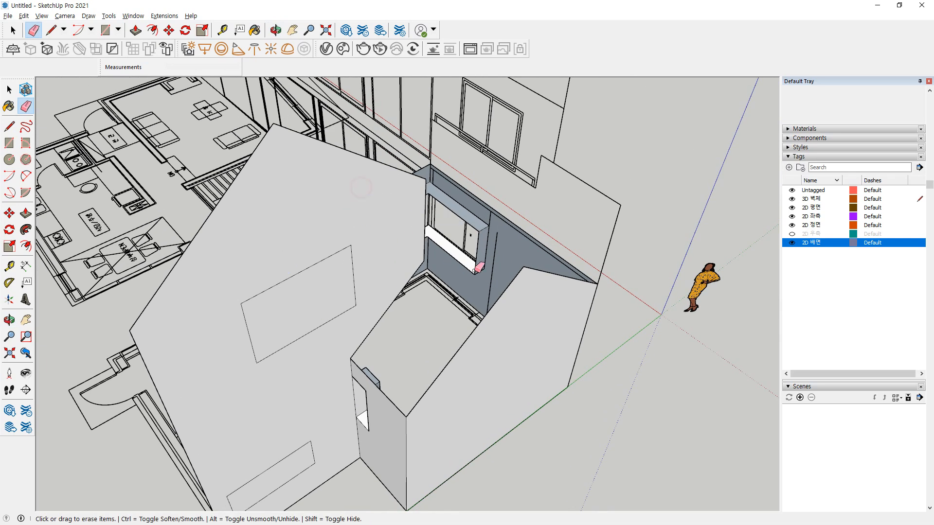
drag(494, 277, 488, 274)
middle_drag(411, 370, 402, 312)
middle_drag(293, 320, 302, 357)
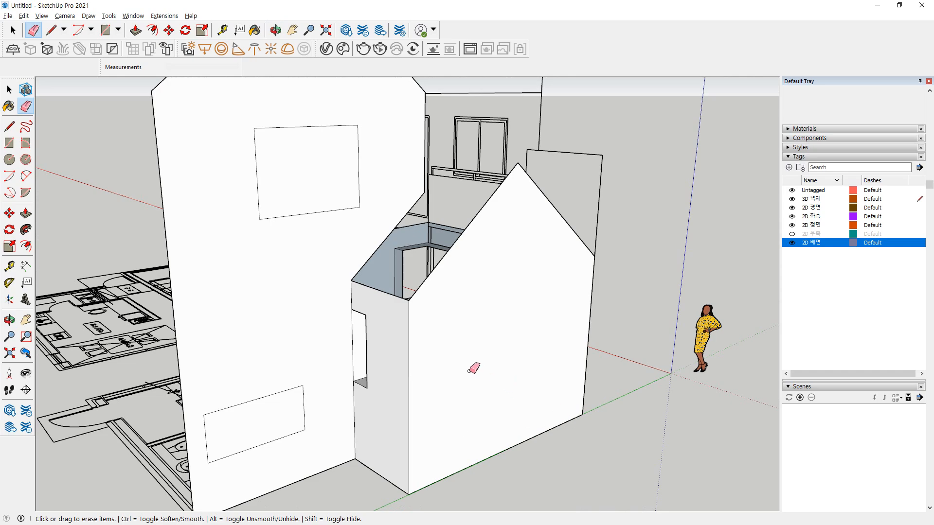
Push the lower and upper window faces on the taller gable wall inward, using a depth of 300 mm
mouse_move(613, 414)
middle_down()
mouse_move(602, 392)
mouse_move(698, 279)
mouse_move(553, 211)
mouse_move(617, 281)
mouse_move(387, 375)
middle_up()
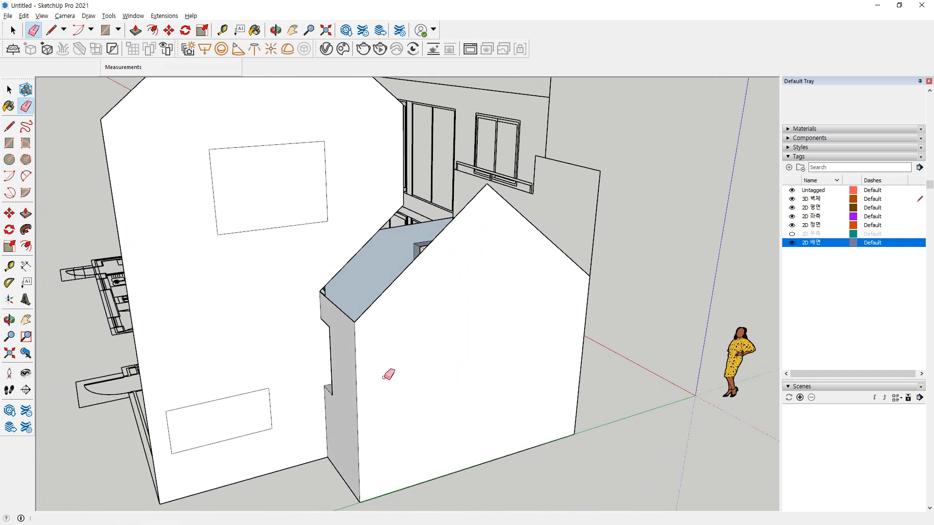
key(p)
click(253, 422)
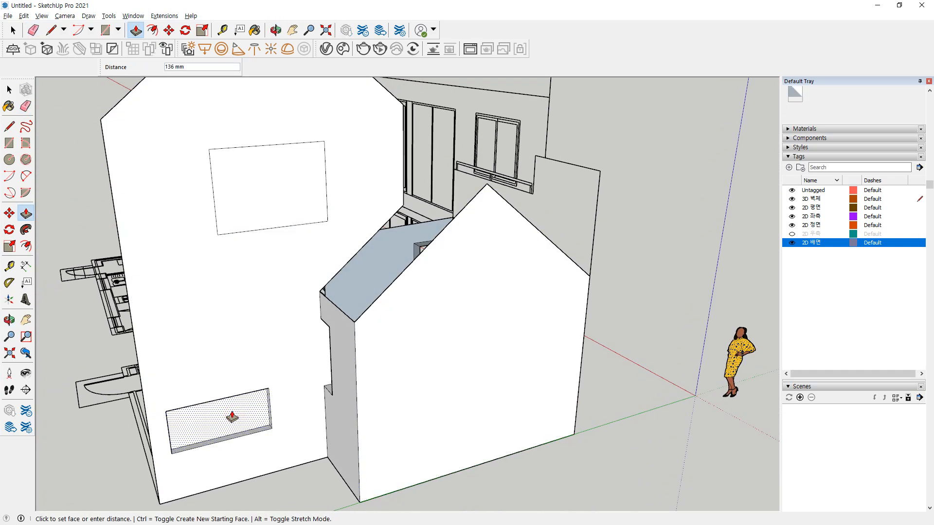
key(Return)
click(271, 190)
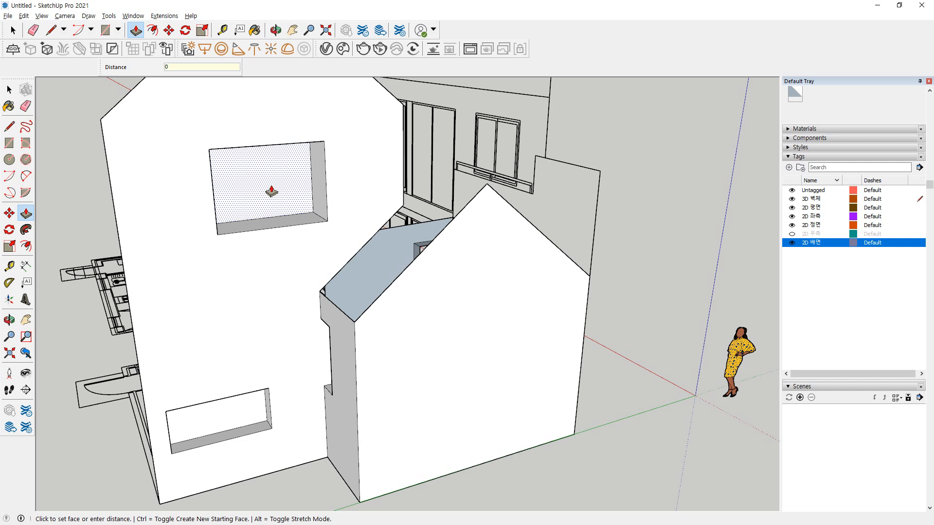
text(300)
key(Return)
Delete the two recessed window faces on the taller gable wall to open both windows
key(space)
click(271, 188)
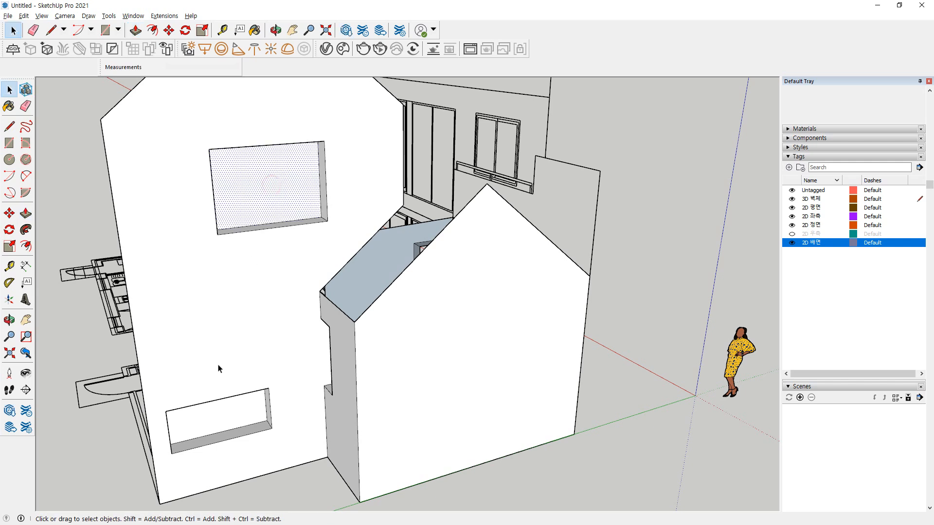
key(Delete)
click(222, 426)
key(Delete)
middle_drag(271, 475, 794, 315)
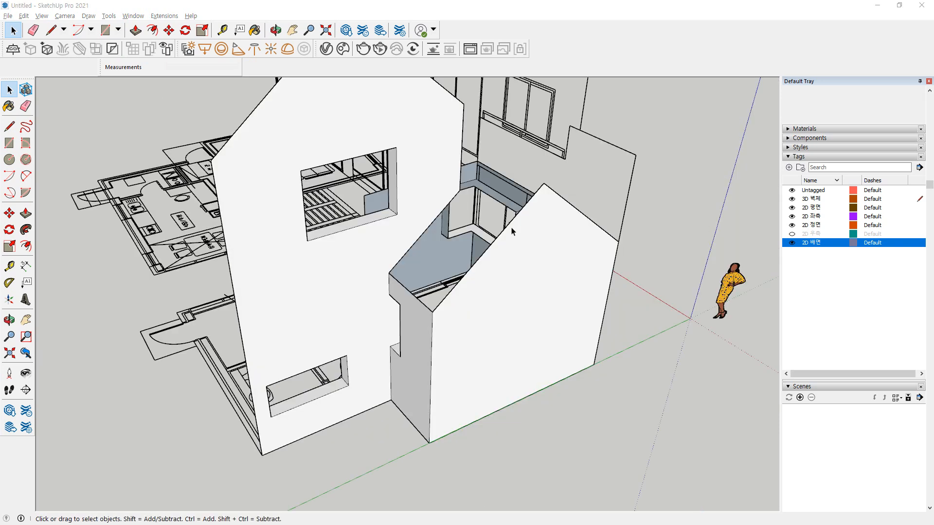
mouse_move(610, 237)
mouse_down()
mouse_move(589, 222)
mouse_move(508, 226)
mouse_move(446, 282)
mouse_move(546, 191)
mouse_move(633, 249)
mouse_up()
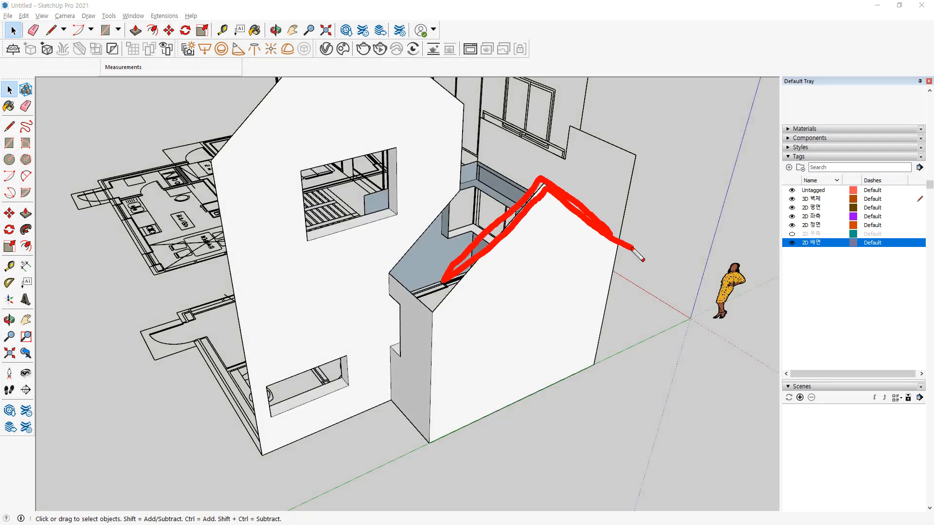
drag(542, 188, 446, 285)
key(Escape)
mouse_move(641, 195)
middle_down()
mouse_move(167, 161)
mouse_move(121, 184)
middle_up()
mouse_move(530, 246)
mouse_down()
mouse_move(516, 301)
mouse_move(521, 362)
mouse_move(532, 246)
mouse_up()
key(Escape)
mouse_move(532, 246)
middle_down()
mouse_move(535, 361)
mouse_move(401, 366)
middle_up()
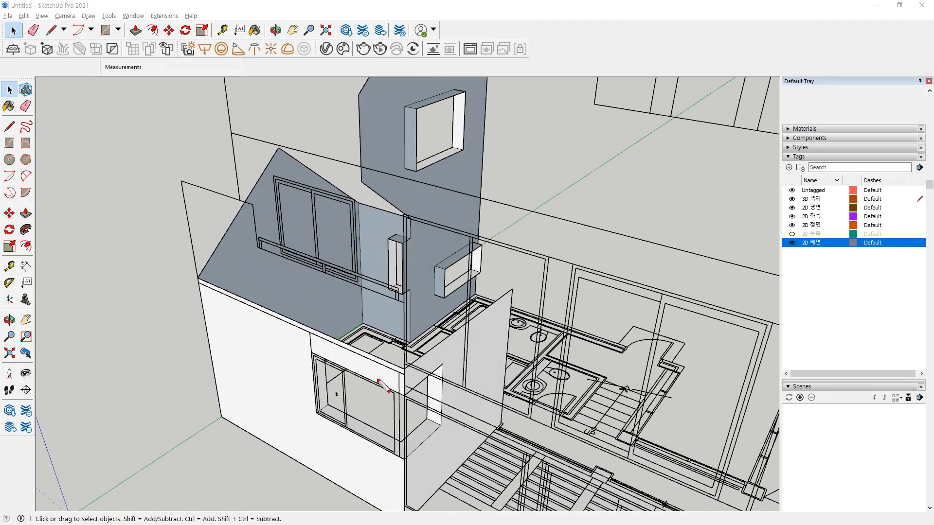
mouse_move(400, 367)
mouse_down()
mouse_move(462, 263)
mouse_move(514, 293)
mouse_up()
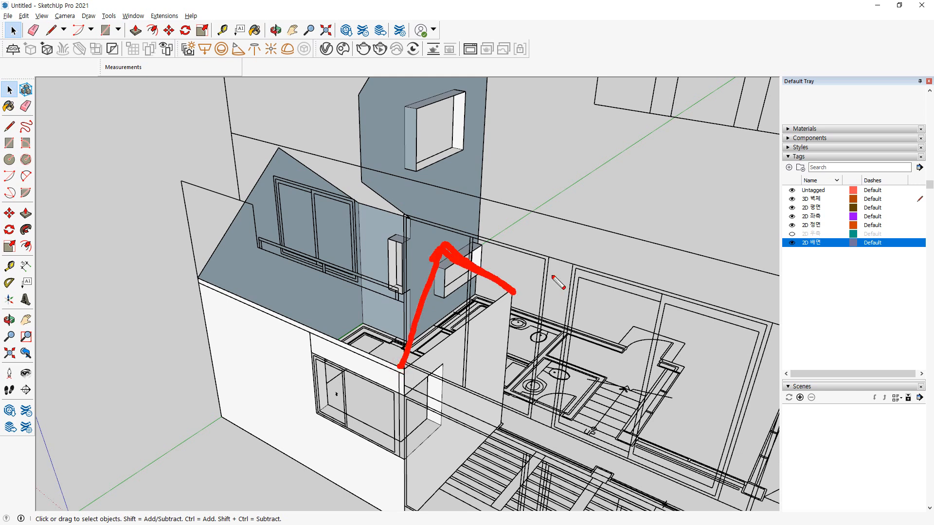
key(Escape)
Hide the rear and front elevation drawings by switching off the 2D 배면 and 2D 정면 tags
click(792, 243)
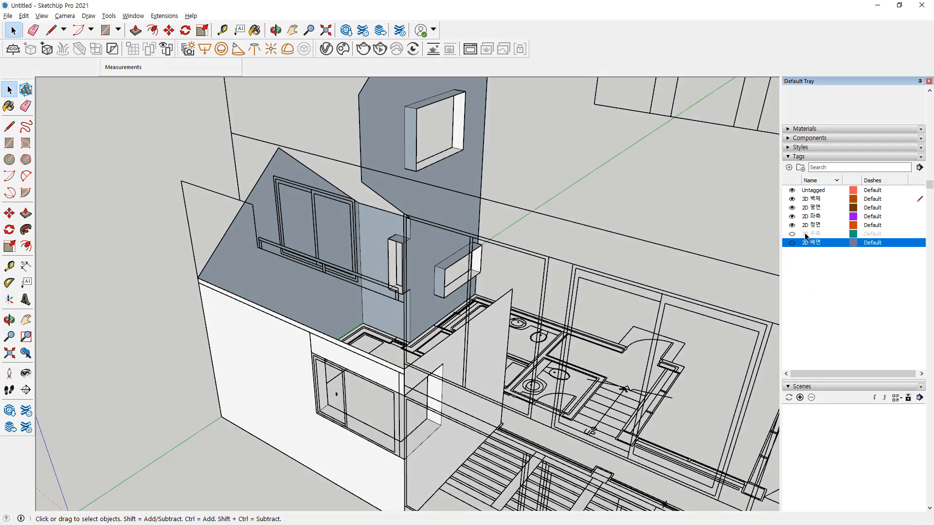
click(792, 225)
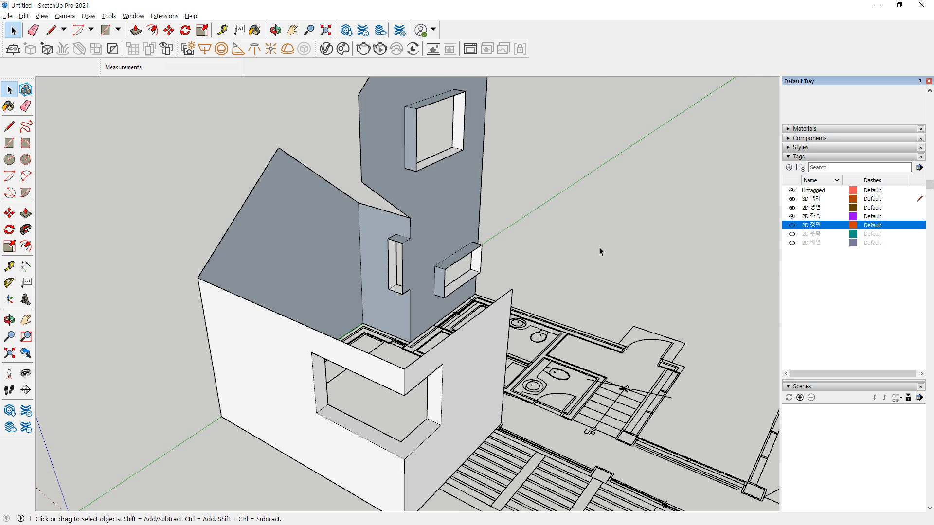
middle_drag(326, 209, 335, 197)
key(ctrl+alt+d)
mouse_move(366, 201)
mouse_down()
mouse_move(340, 183)
mouse_move(262, 185)
mouse_move(213, 235)
mouse_up()
mouse_move(372, 354)
mouse_down()
mouse_move(462, 263)
mouse_move(494, 290)
mouse_up()
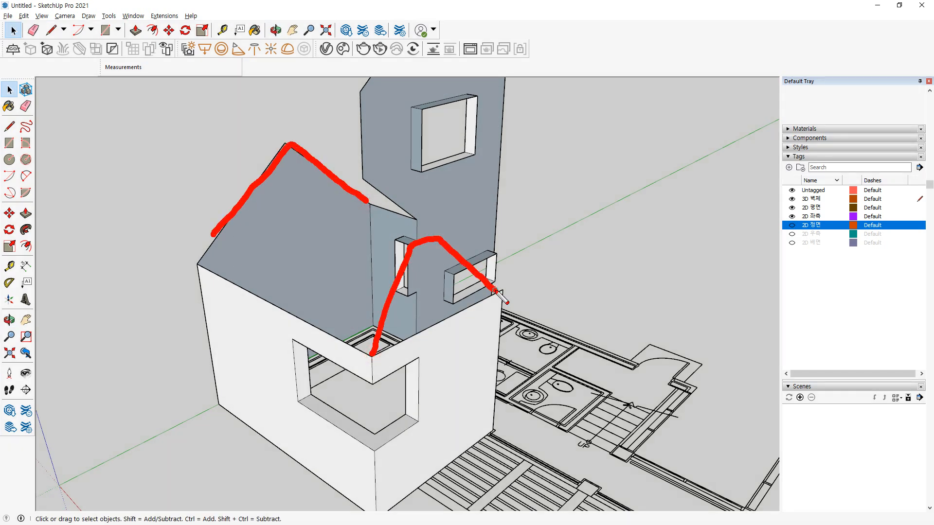
key(Escape)
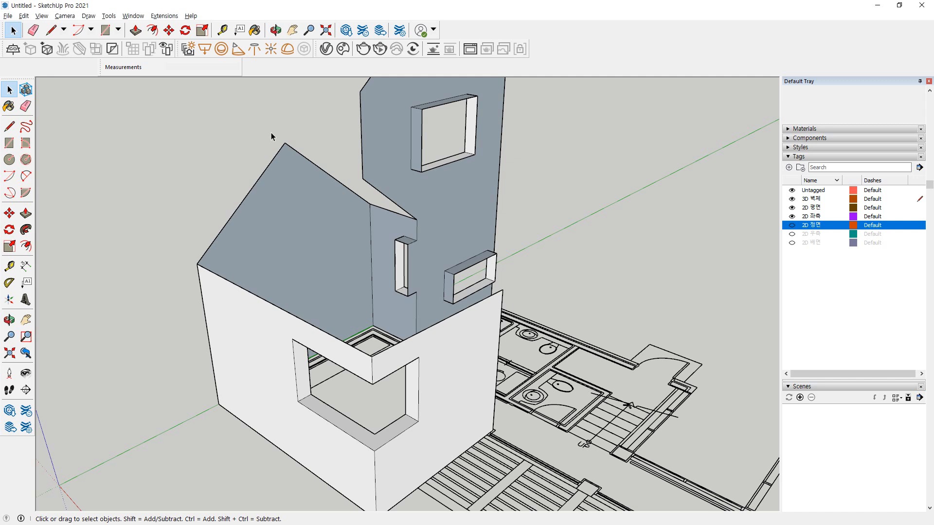
Copy the two sloping gable edges of the low wing 4800 mm onto the top corner of the opposite wall
shift+click(273, 163)
key(m)
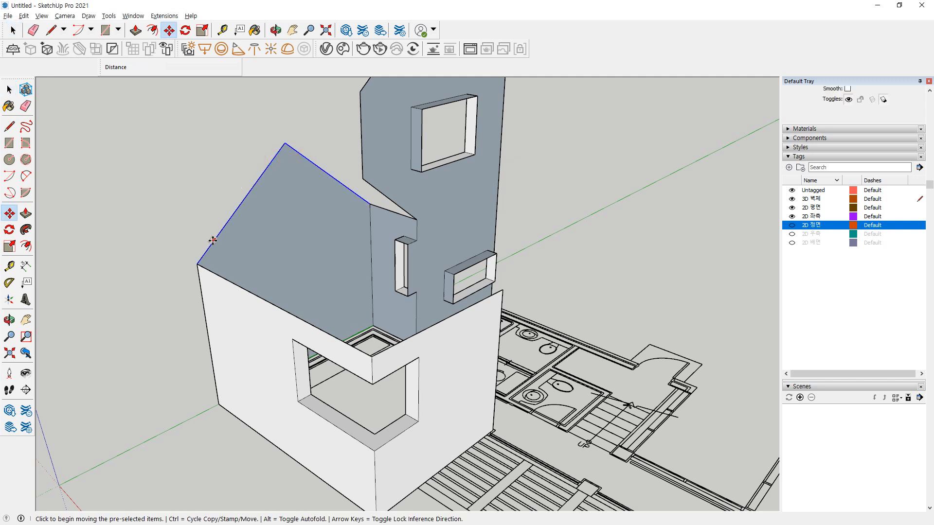
click(197, 265)
key(ctrl)
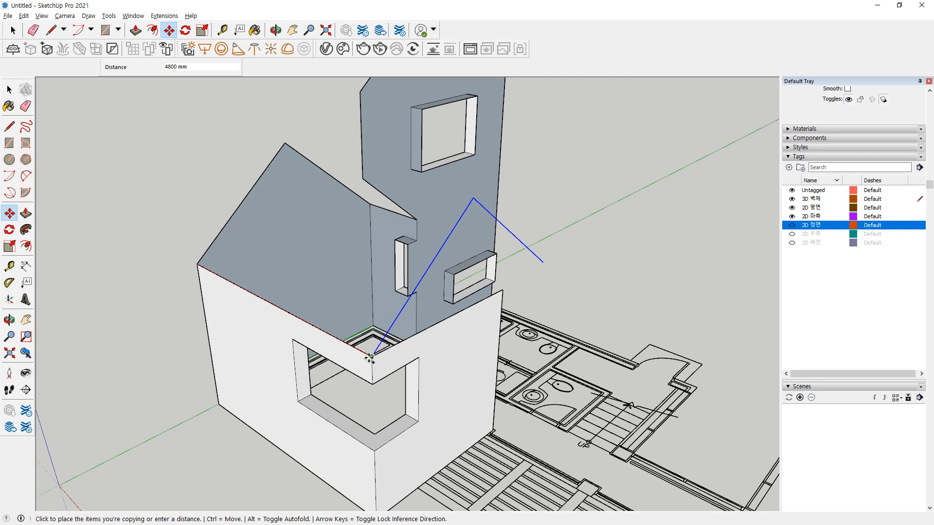
click(371, 358)
middle_drag(203, 393, 245, 308)
key(ctrl+2)
mouse_move(546, 278)
mouse_down()
mouse_move(510, 289)
mouse_move(552, 277)
mouse_up()
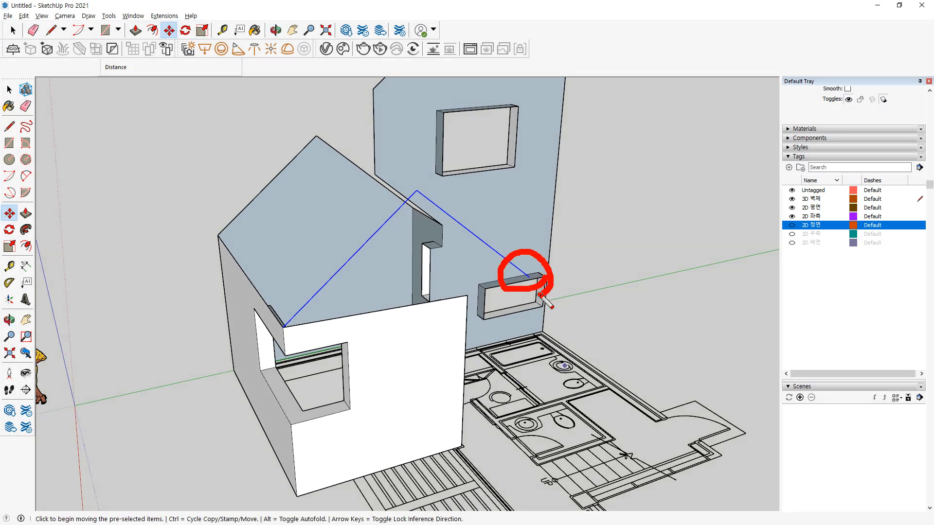
key(Escape)
Close the copied gable with a vertical line from the wall's top corner, then erase the overhanging slope and the horizontal dividing edge
key(l)
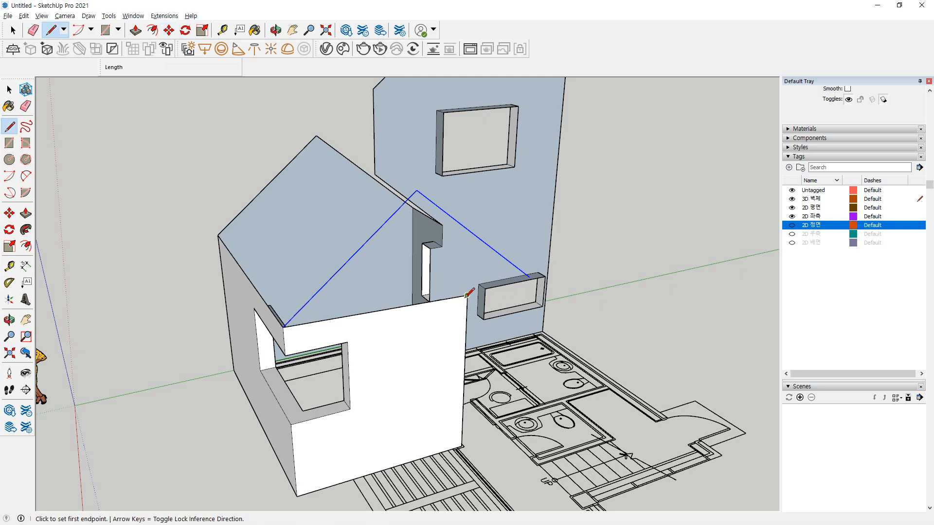
click(467, 295)
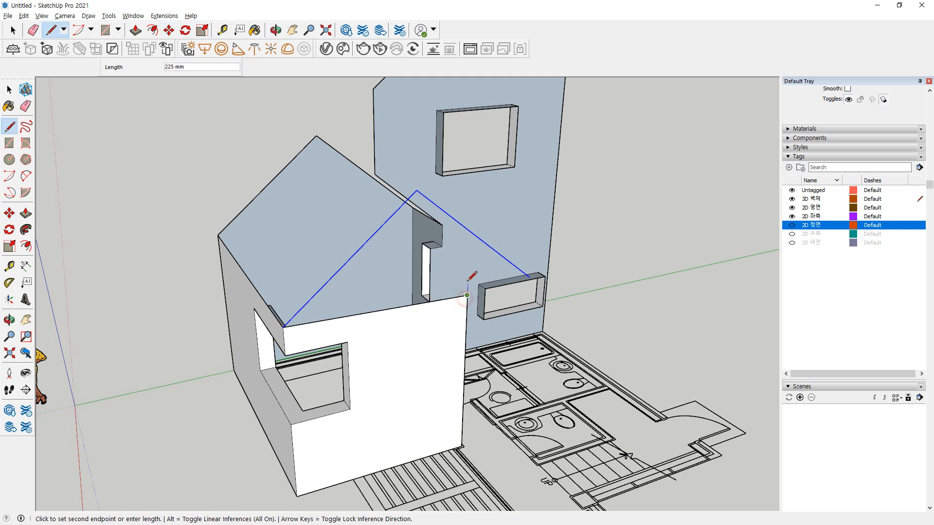
click(469, 232)
key(space)
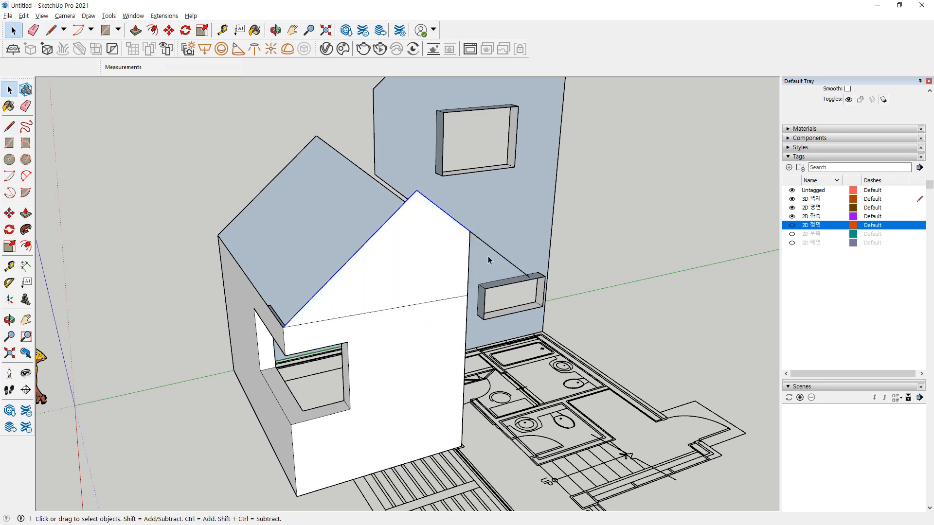
key(e)
click(425, 303)
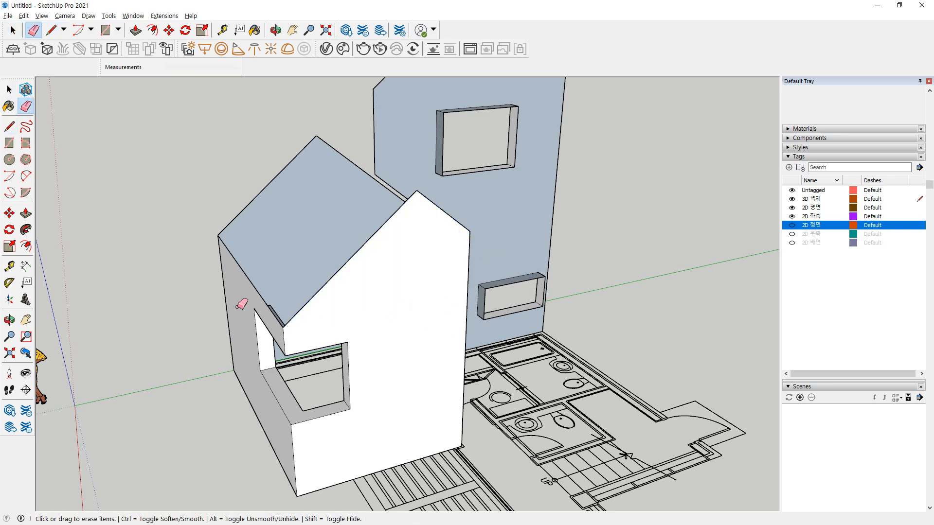
middle_drag(242, 304, 319, 330)
Draw a ridge line between the two gable peaks and an eave line on the far side to form both roof slopes
key(l)
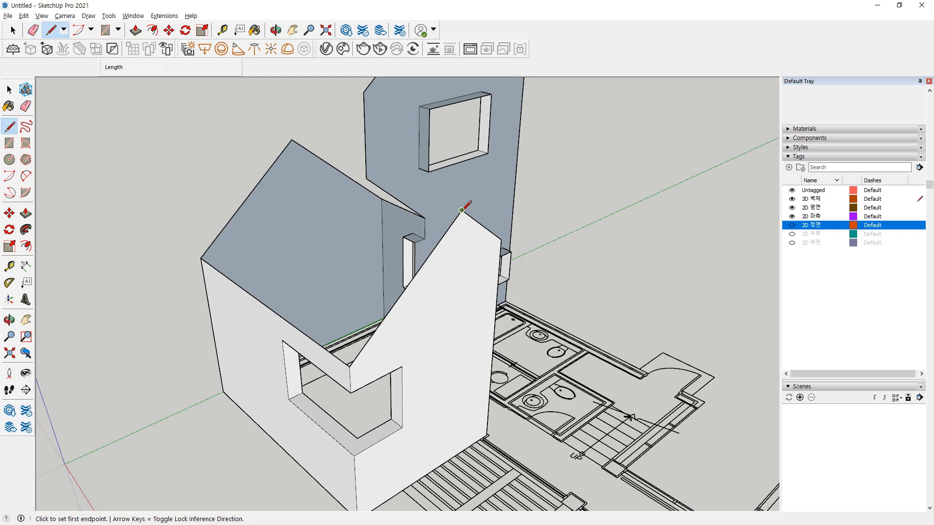
click(462, 210)
click(292, 140)
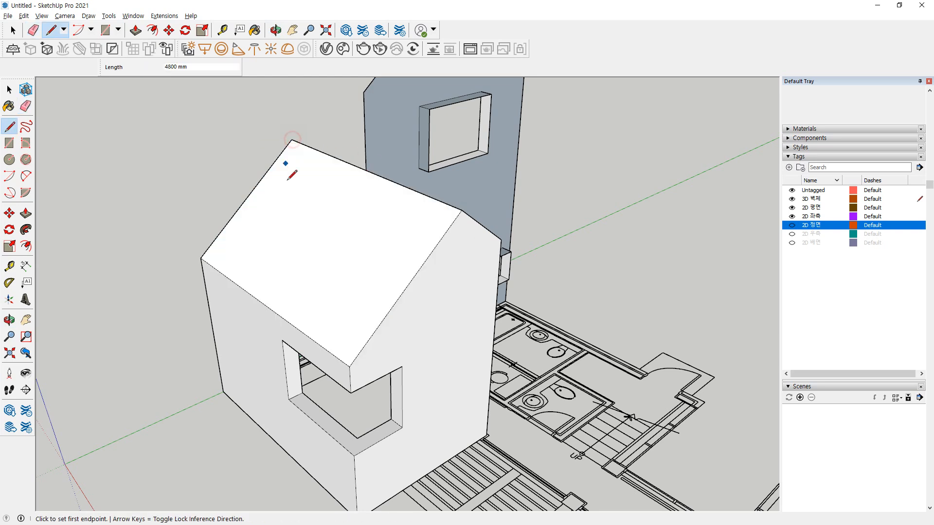
middle_drag(292, 175, 415, 161)
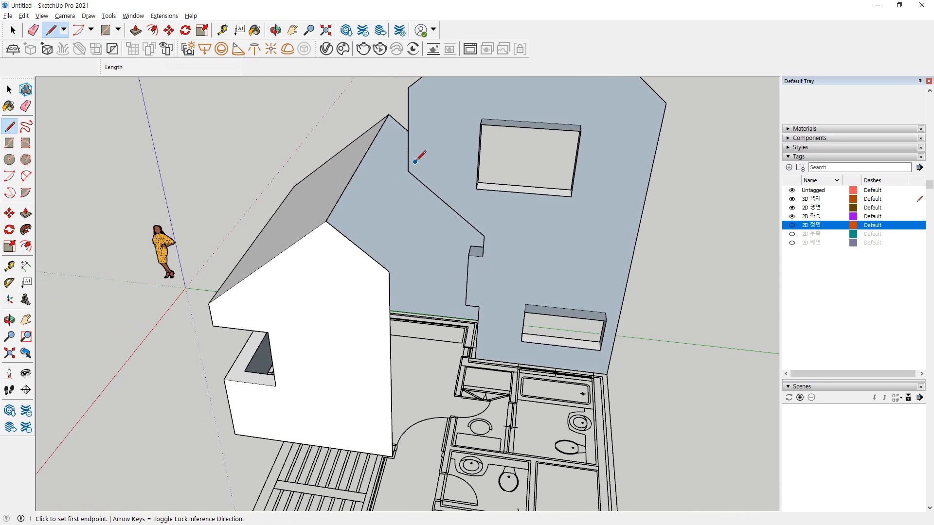
click(389, 271)
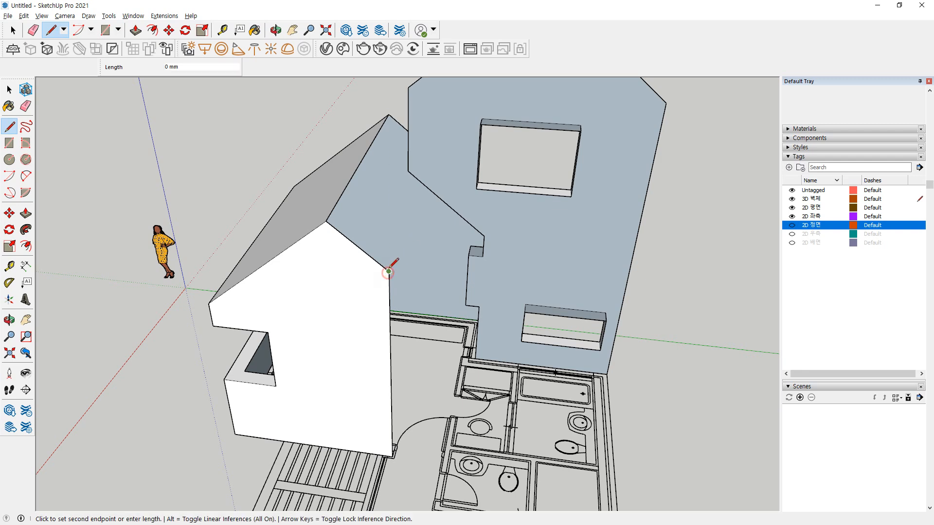
click(424, 181)
mouse_move(424, 181)
middle_down()
mouse_move(771, 236)
mouse_move(728, 211)
mouse_move(575, 209)
mouse_move(245, 317)
mouse_move(569, 302)
mouse_move(358, 273)
mouse_move(487, 263)
mouse_move(279, 283)
mouse_move(485, 292)
middle_up()
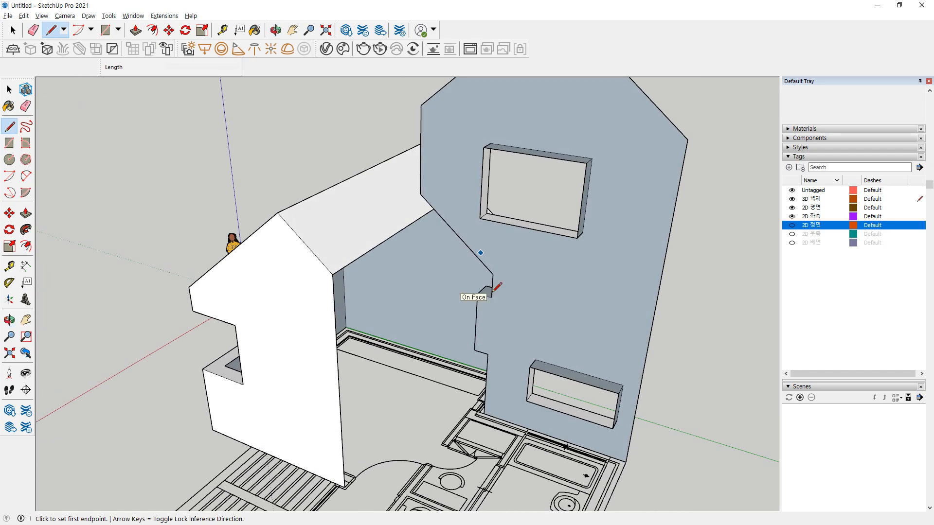
middle_drag(329, 261, 512, 315)
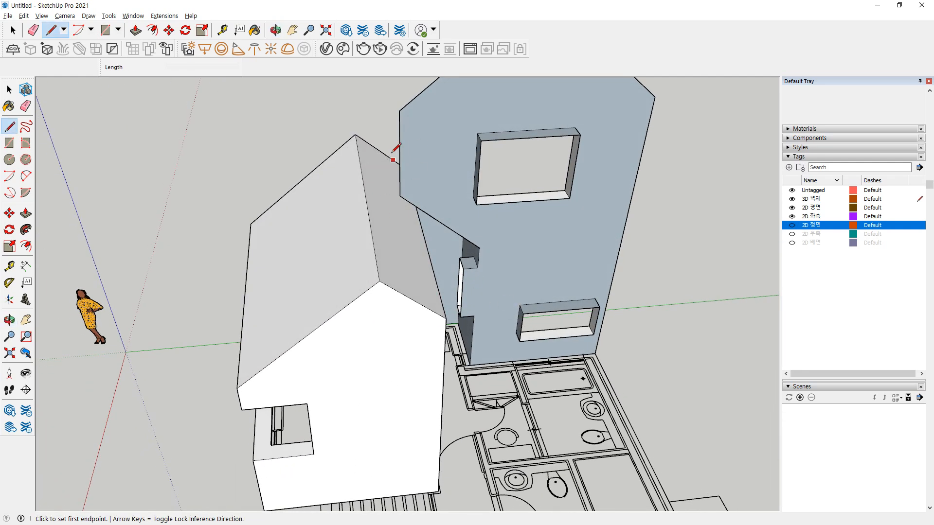
drag(407, 169, 272, 188)
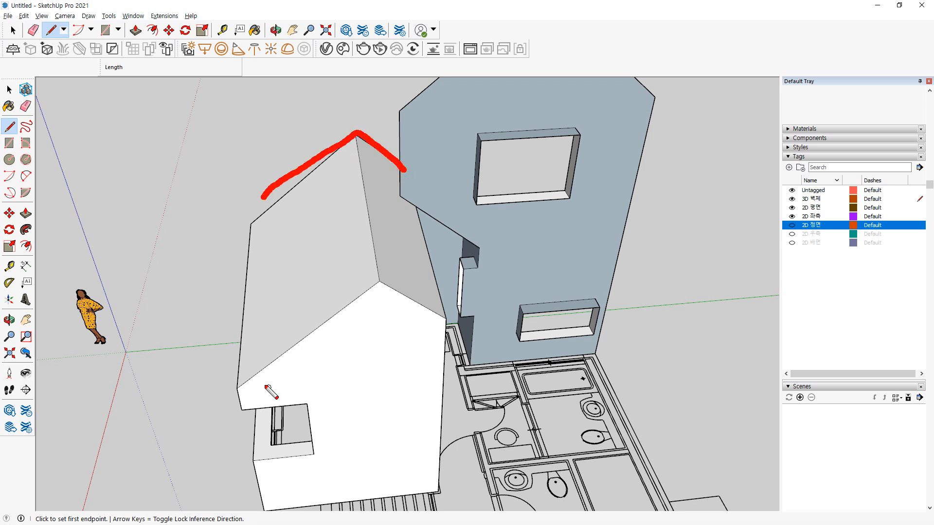
mouse_move(252, 386)
mouse_down()
mouse_move(394, 317)
mouse_move(442, 347)
mouse_up()
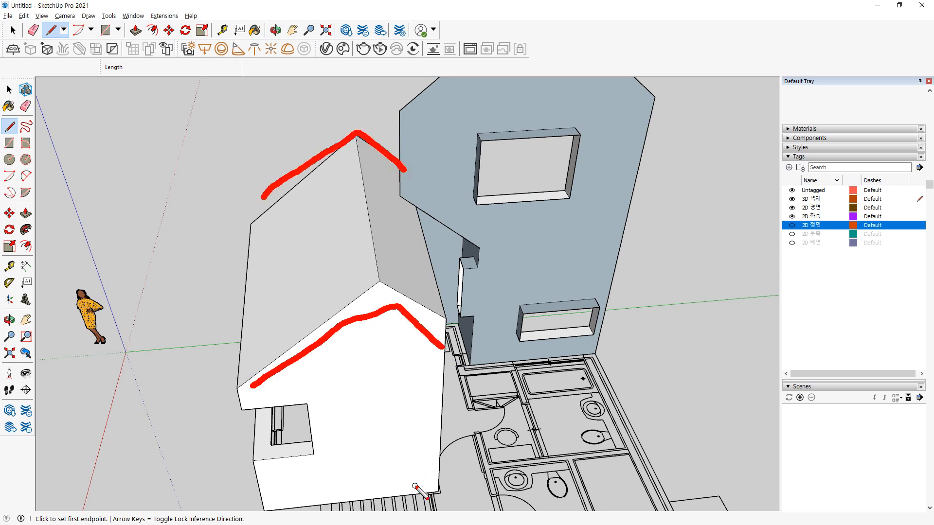
key(Escape)
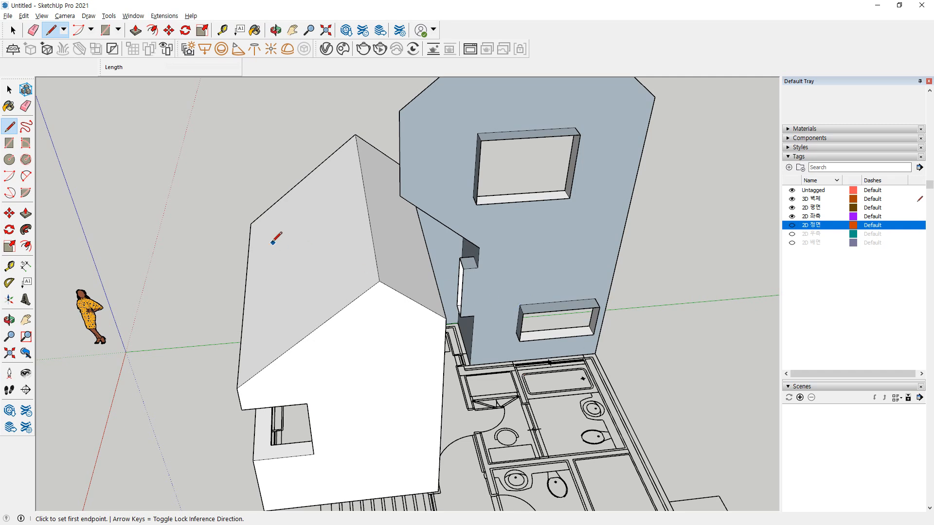
Undo the roof faces, gable edits and copied slope edges back to the open wall tops
key(ctrl+z)
key(ctrl+z)
key(ctrl+z)
key(ctrl+z)
key(ctrl+z)
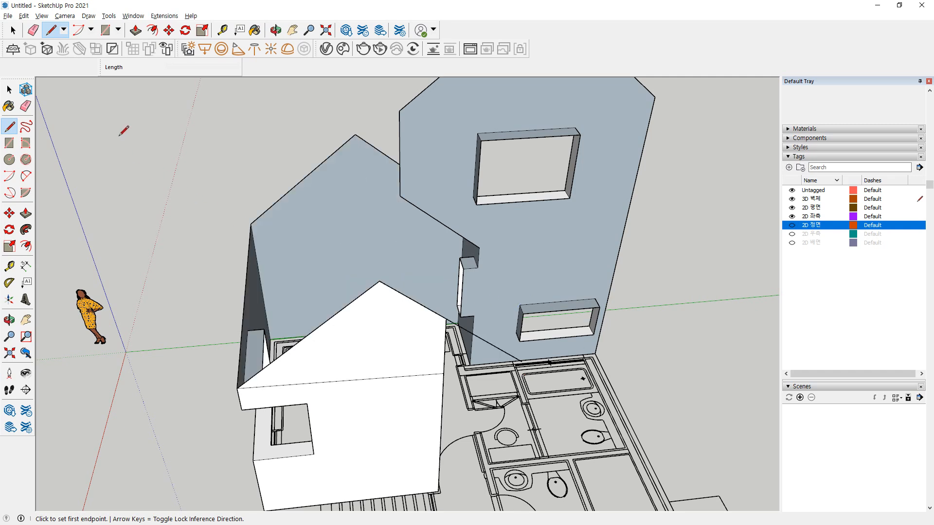
key(ctrl+z)
Select the low wing's two gable slope edges and copy them 4800 mm to the corner of the wall with the corner window
middle_drag(258, 129, 431, 119)
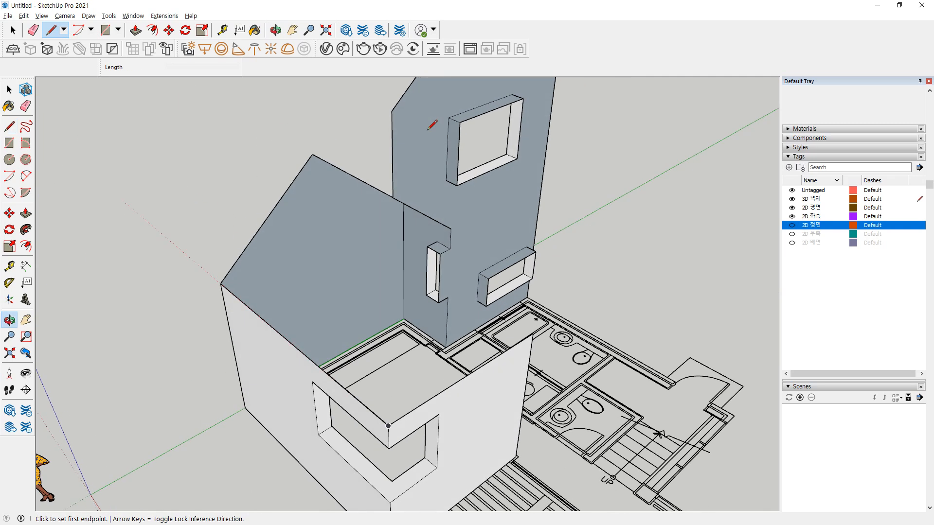
key(space)
shift+click(305, 166)
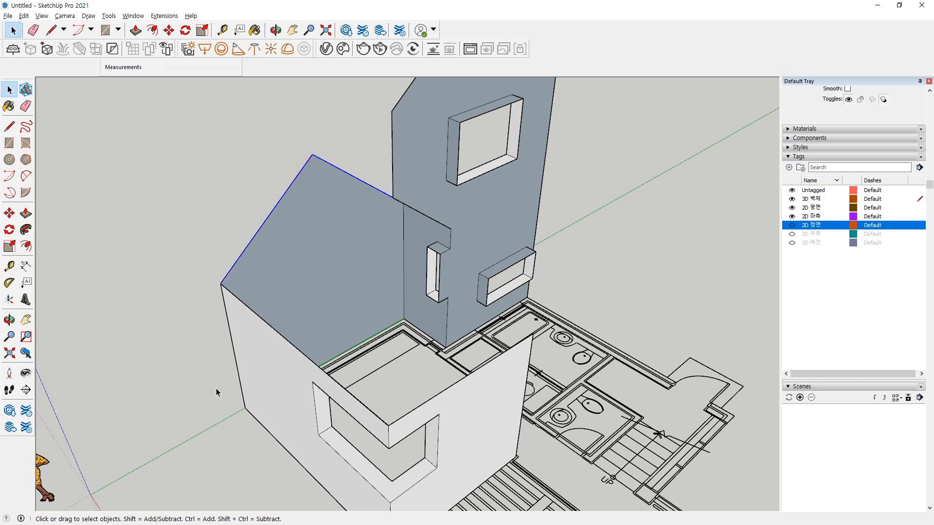
key(m)
click(221, 284)
key(ctrl)
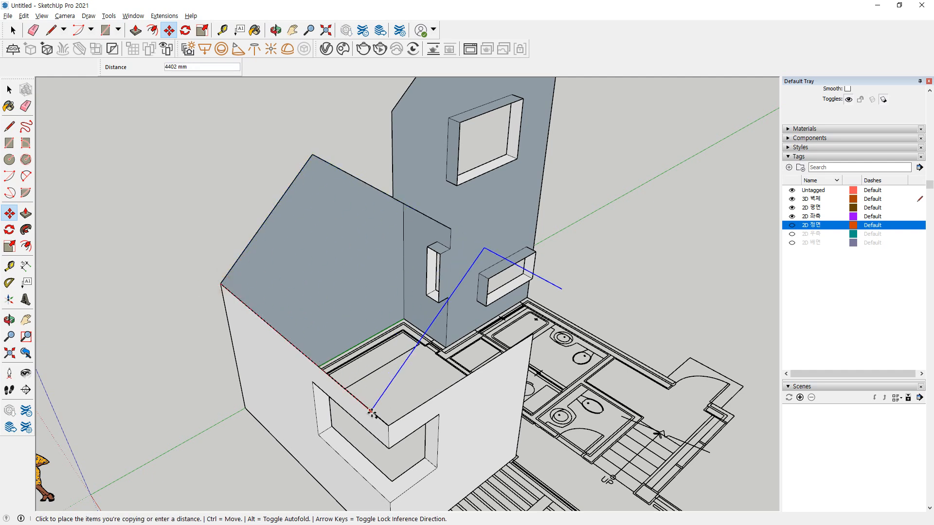
click(389, 419)
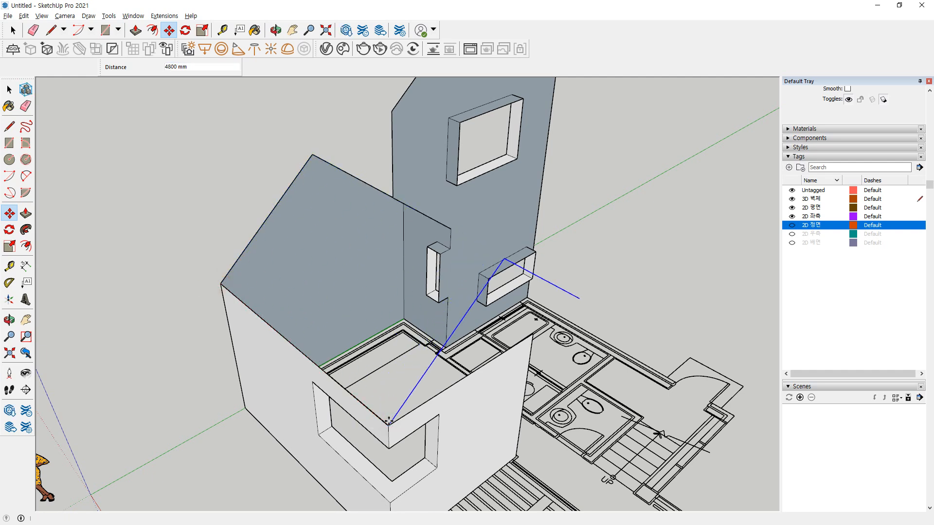
middle_drag(389, 419, 515, 329)
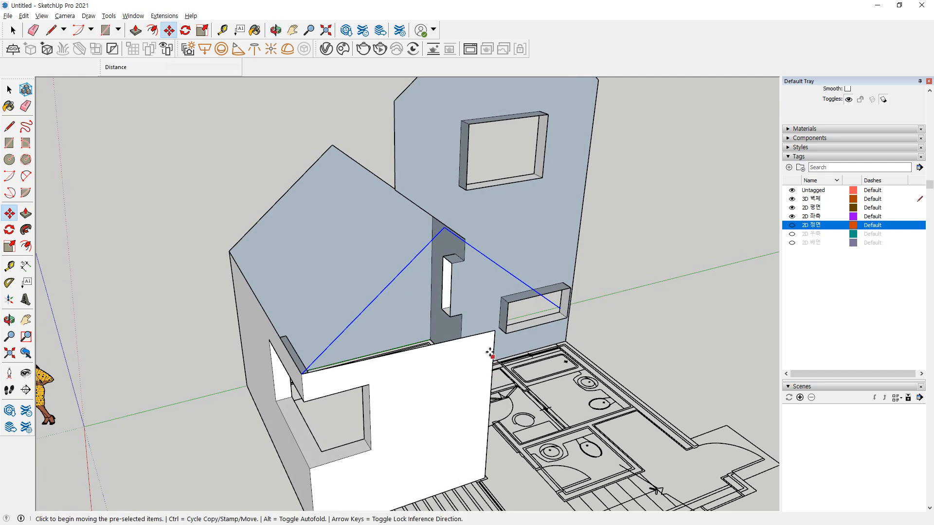
mouse_move(508, 279)
mouse_down()
mouse_move(477, 306)
mouse_move(574, 296)
mouse_move(470, 280)
mouse_up()
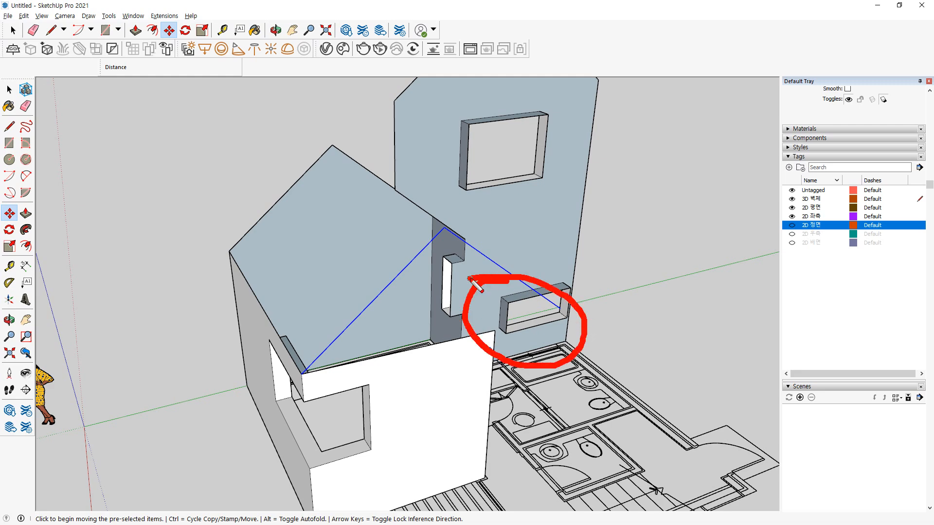
key(ctrl)
mouse_move(498, 335)
mouse_down()
mouse_move(574, 318)
mouse_move(560, 330)
mouse_up()
drag(637, 305, 594, 325)
drag(604, 295, 637, 328)
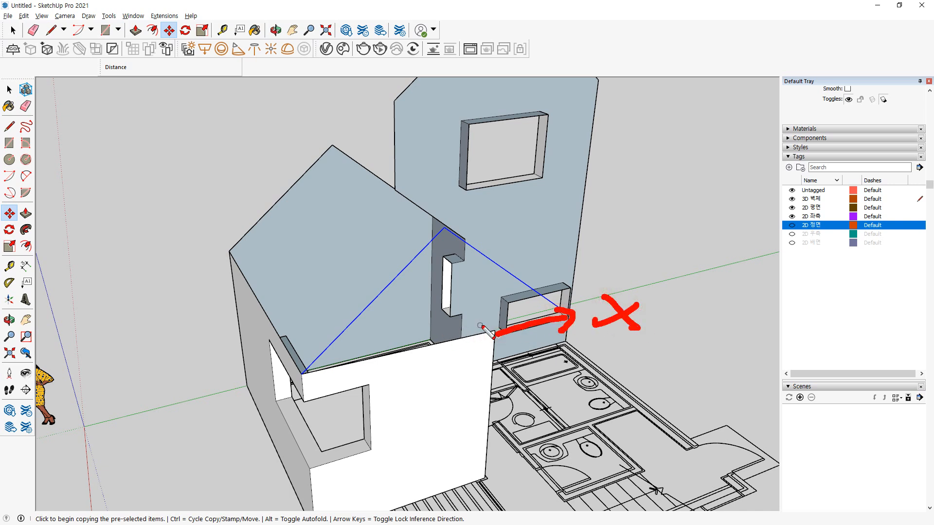
mouse_move(492, 331)
mouse_down()
mouse_move(493, 268)
mouse_move(510, 278)
mouse_up()
key(Escape)
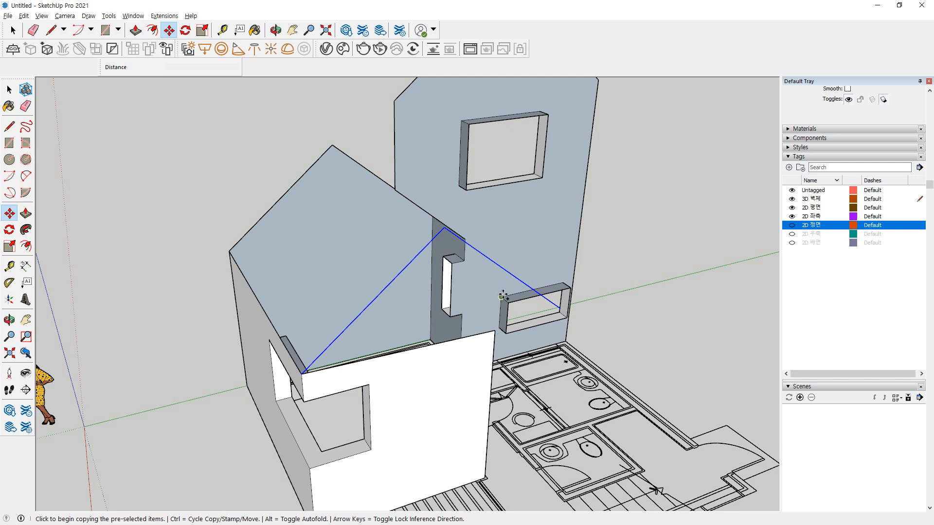
Extend the wall corner vertically past the copied slope to fill the gable, then erase the excess line ends and the horizontal dividing edge
key(l)
click(494, 331)
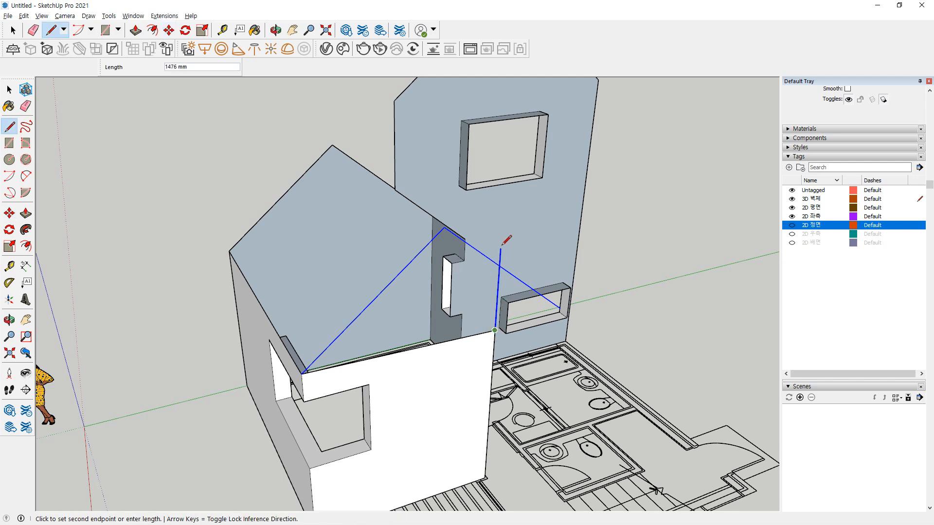
click(502, 224)
middle_drag(504, 222, 519, 254)
key(e)
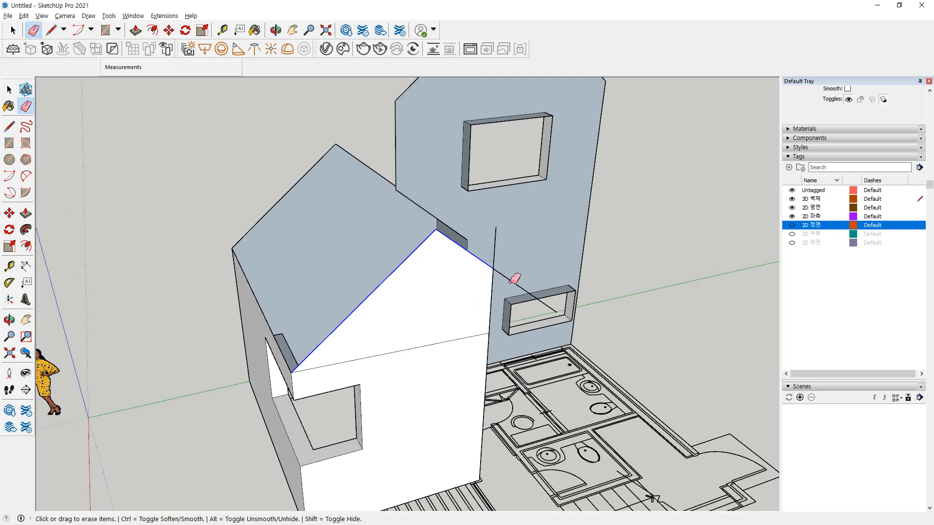
click(496, 248)
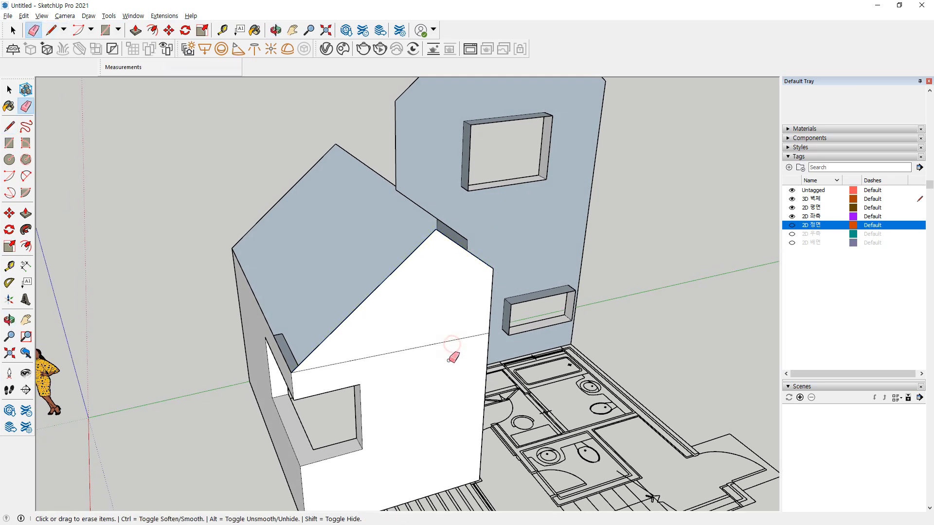
click(443, 343)
middle_drag(443, 343, 427, 267)
Connect the two gable peaks with a 4800 mm ridge line and the far eave corners with a line, forming both roof slopes
key(l)
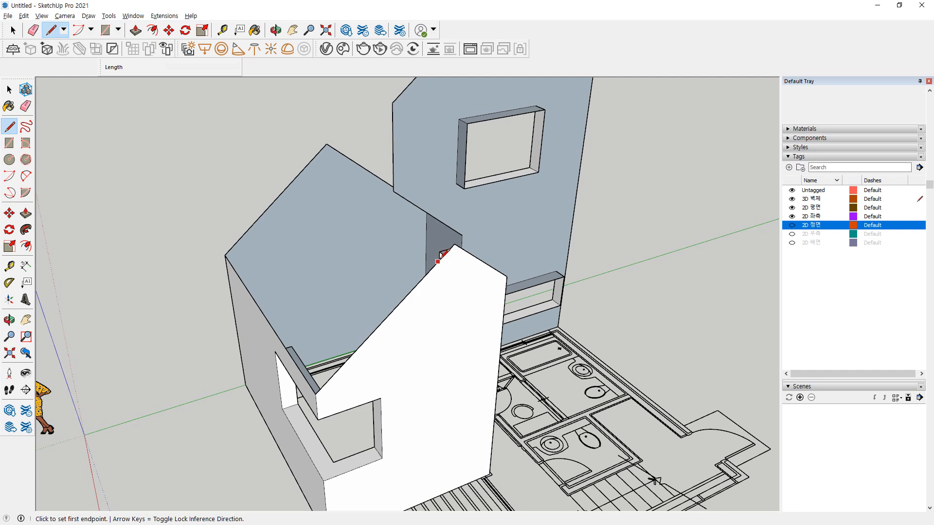
click(455, 244)
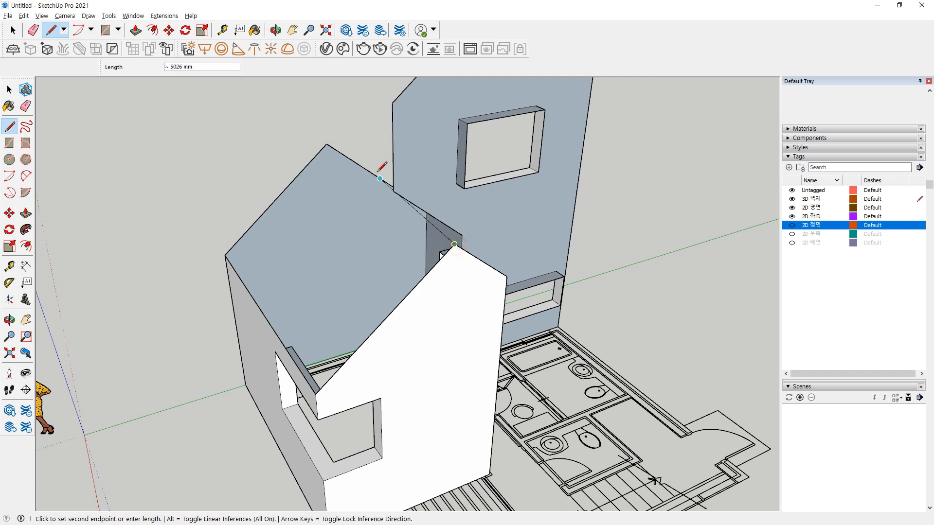
click(327, 143)
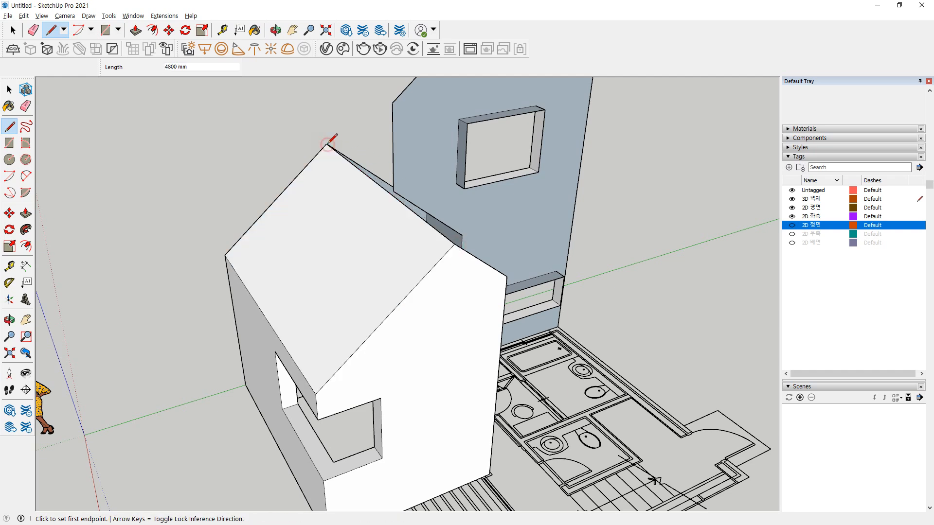
middle_drag(329, 146, 369, 219)
click(412, 293)
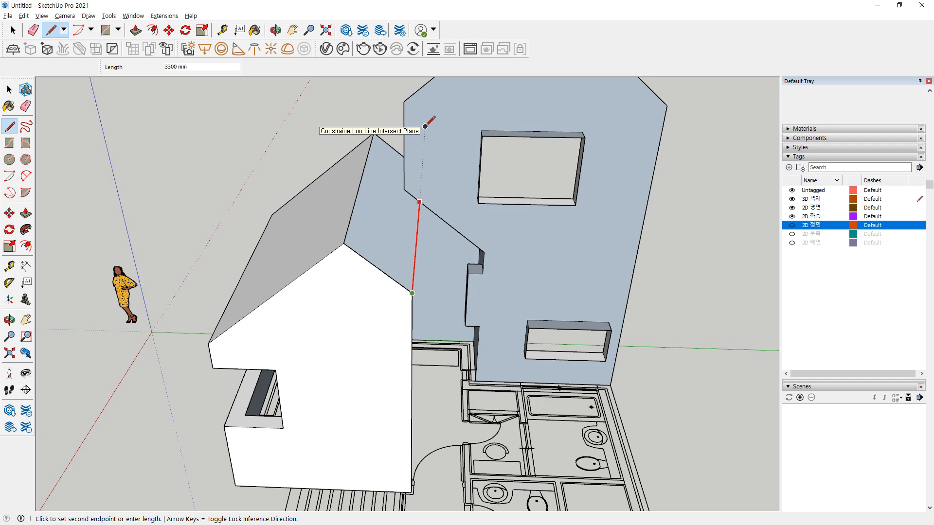
key(Escape)
Turn on visibility of the 2D 정면 tag to show the front elevation drawing against the model
middle_drag(349, 155, 470, 310)
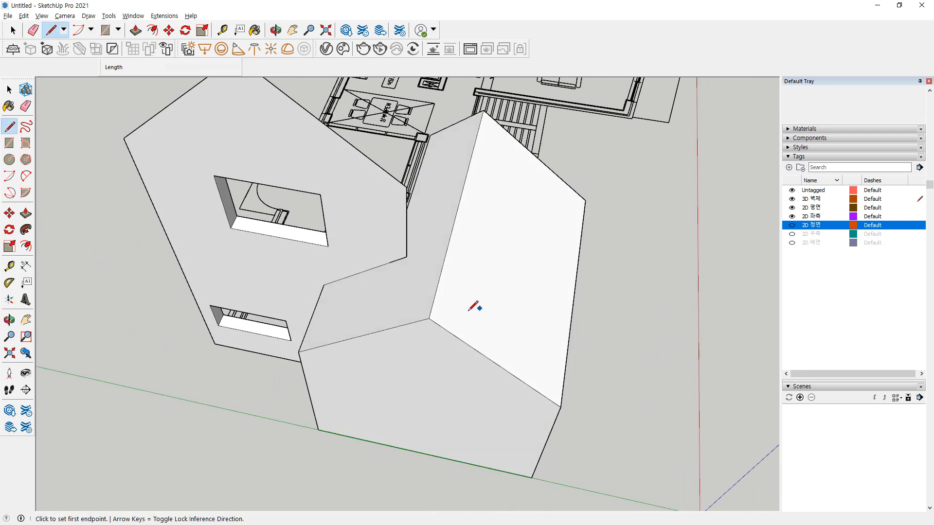
middle_drag(371, 364, 444, 325)
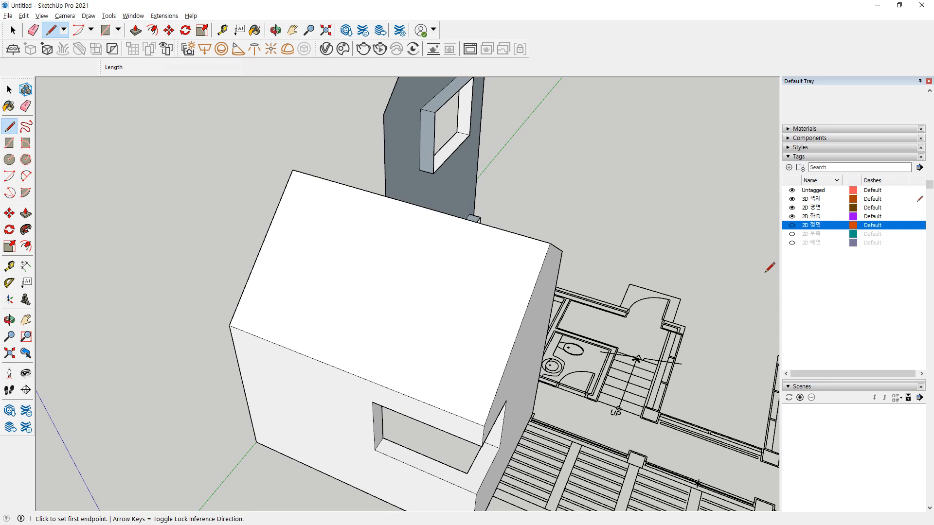
click(792, 226)
middle_drag(259, 316, 343, 249)
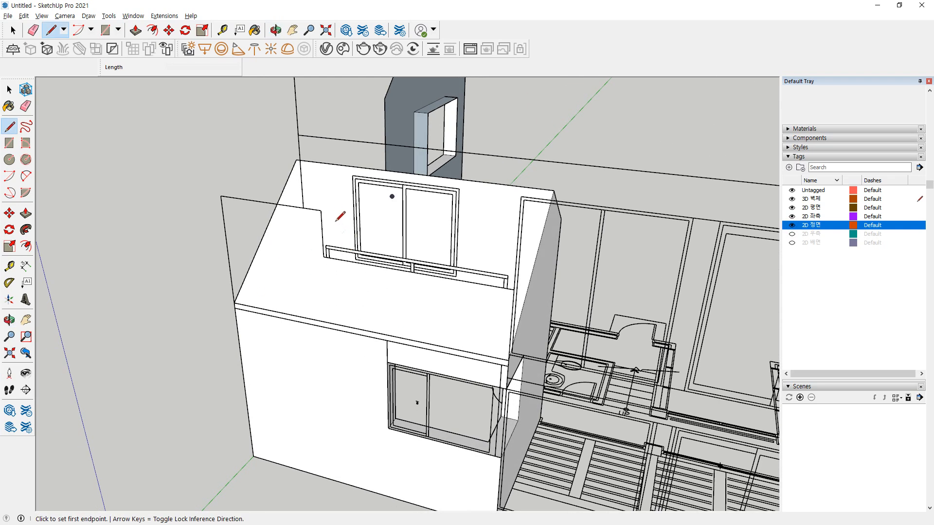
mouse_move(323, 211)
mouse_down()
mouse_move(329, 254)
mouse_move(522, 290)
mouse_up()
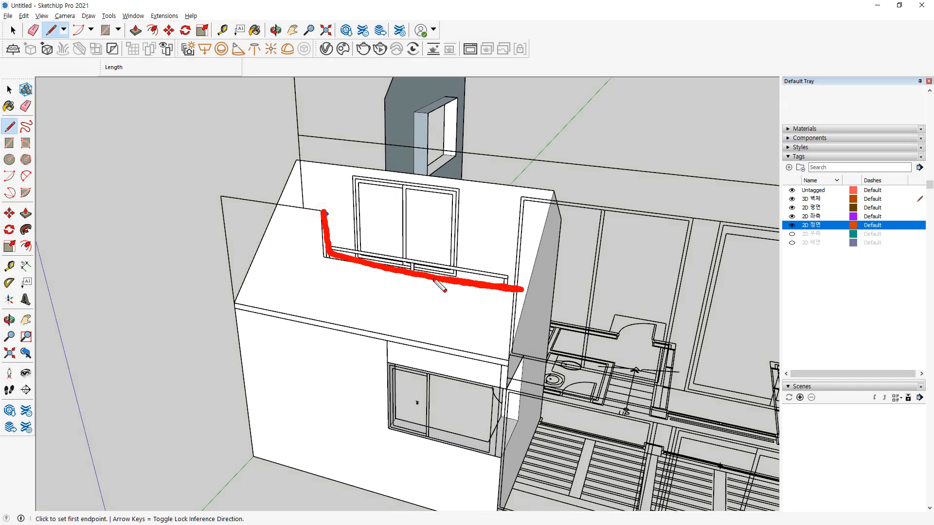
mouse_move(434, 281)
mouse_down()
mouse_move(323, 264)
mouse_move(321, 207)
mouse_move(365, 277)
mouse_move(509, 290)
mouse_move(320, 244)
mouse_move(320, 262)
mouse_move(528, 291)
mouse_up()
key(Escape)
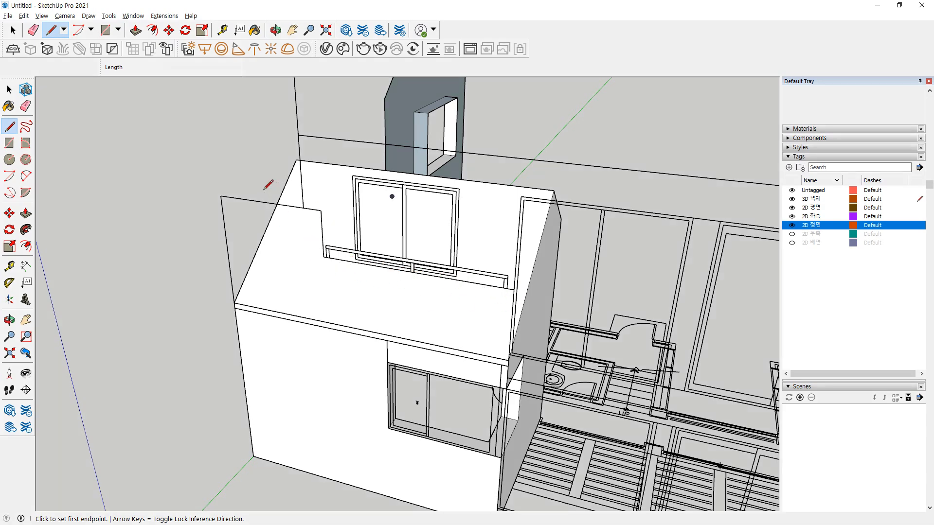
Project the upper and lower balcony corners of the front elevation onto the low wing's roof with two lines along the green axis
scroll(322, 201, up, 1)
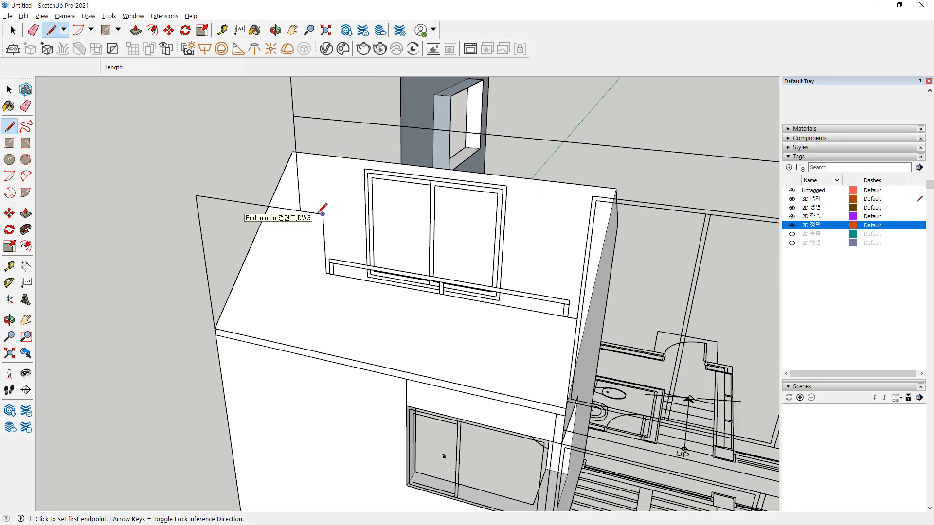
click(323, 214)
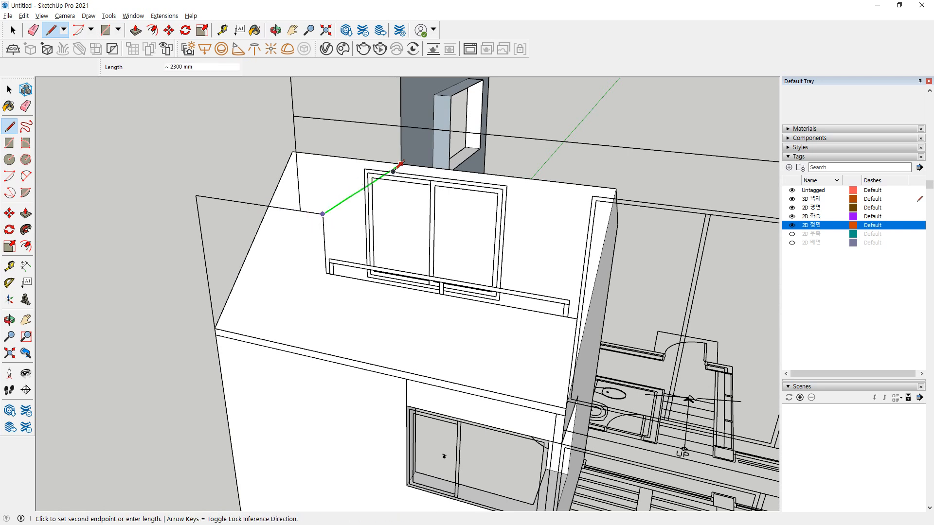
key(Escape)
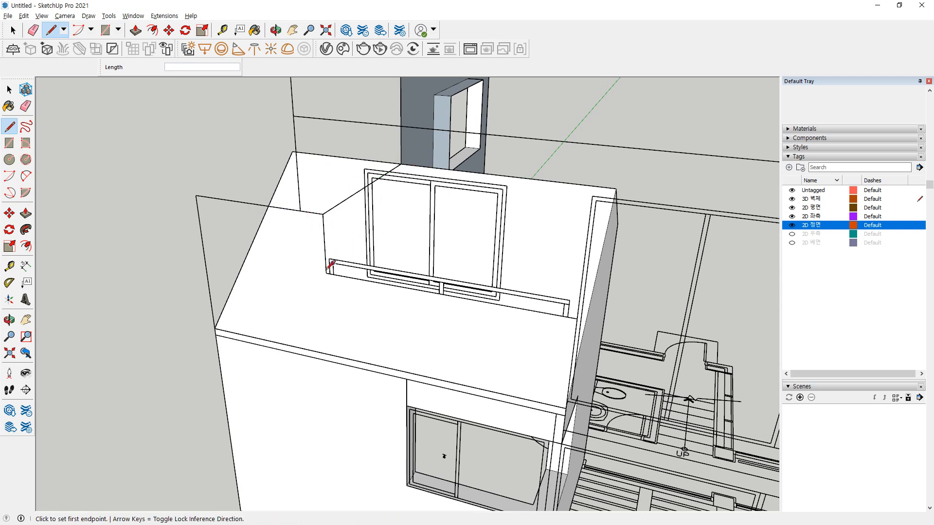
scroll(326, 270, up, 3)
click(331, 265)
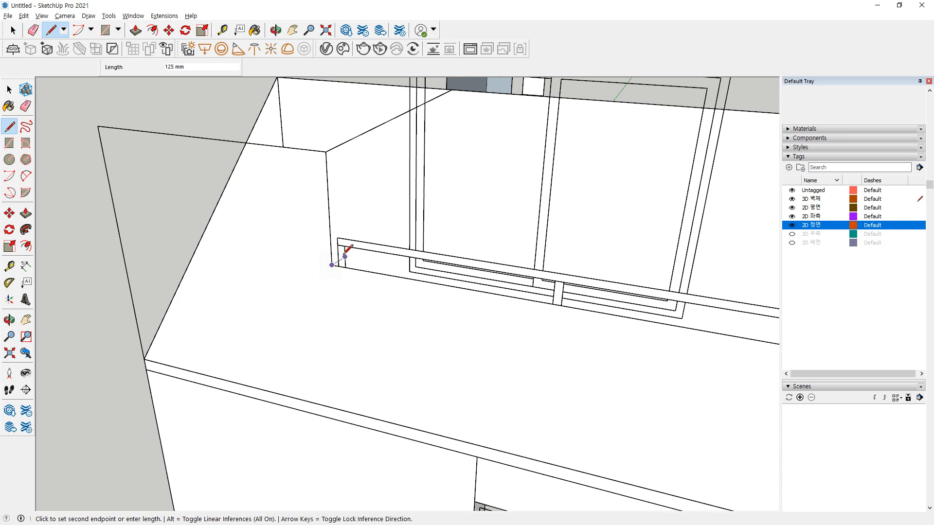
mouse_move(386, 244)
middle_down()
mouse_move(399, 177)
mouse_move(323, 167)
middle_up()
Connect the two projected points down the roof slope and draw a 3000 mm line from the lower point to the gable edge
click(355, 110)
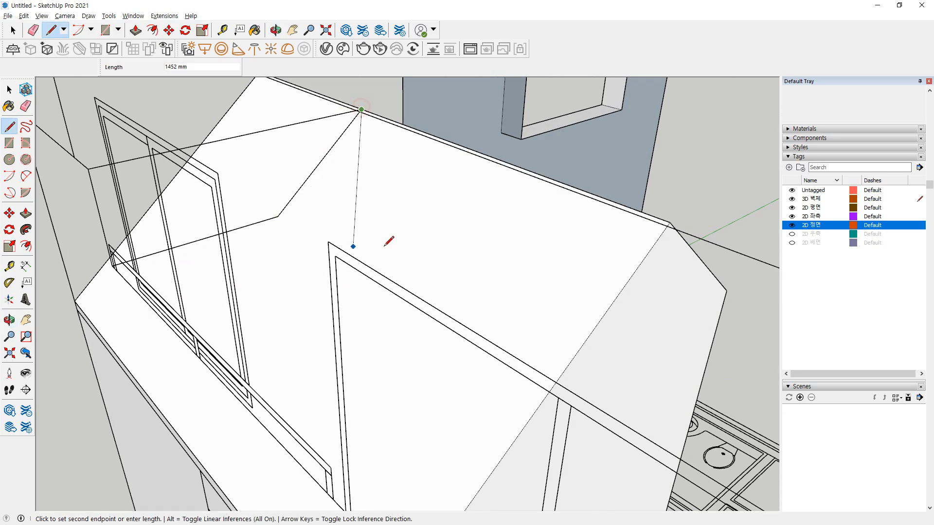
mouse_move(386, 244)
middle_down()
mouse_move(334, 250)
mouse_move(392, 250)
middle_up()
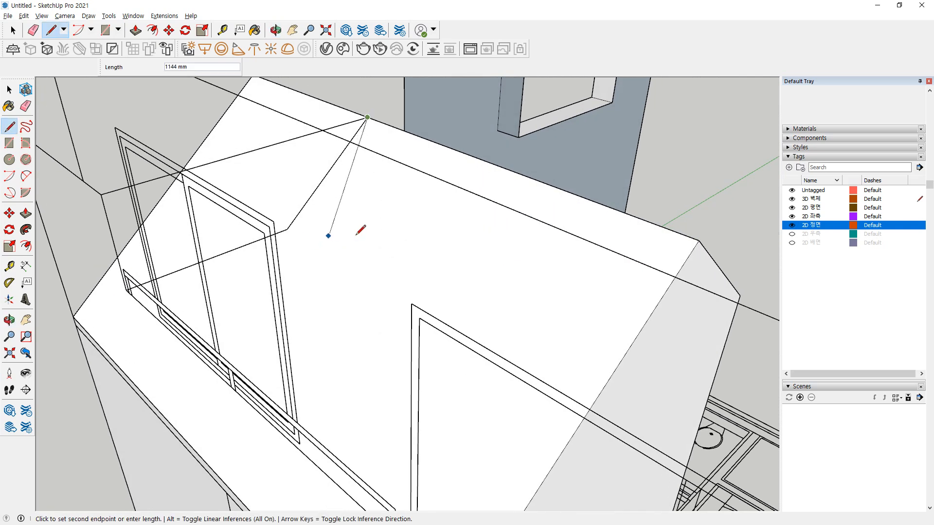
click(292, 230)
click(290, 229)
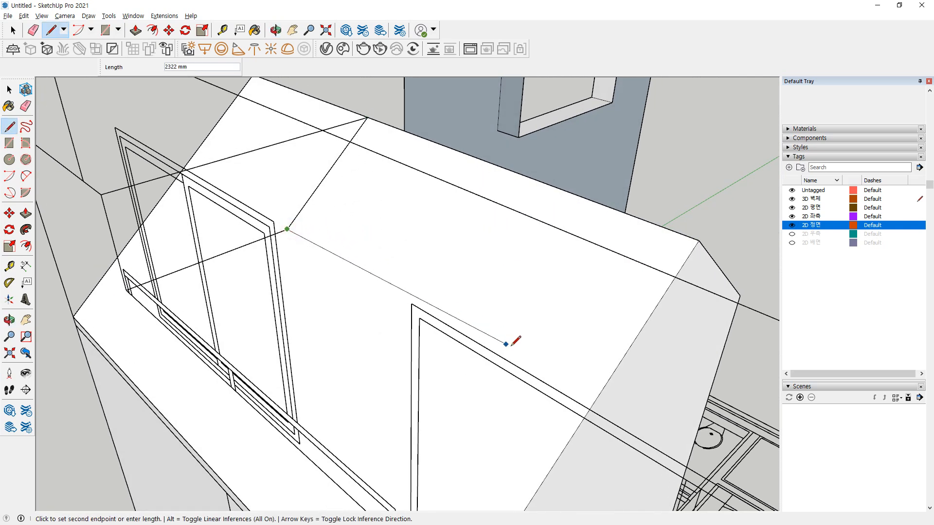
click(601, 387)
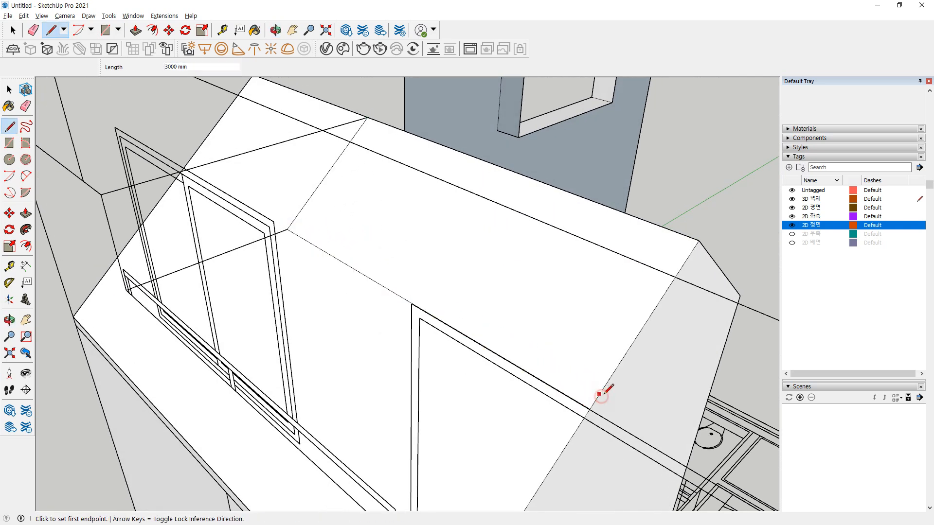
Draw a level line across the gable end from the 3000 mm line's end to the rear slope edge
middle_drag(603, 390, 552, 377)
click(484, 411)
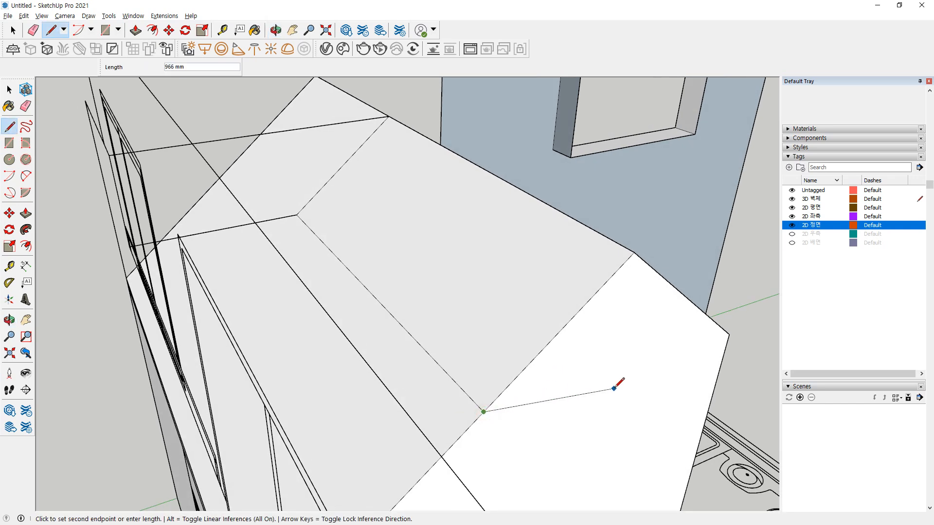
click(720, 329)
mouse_move(390, 341)
middle_down()
mouse_move(312, 337)
mouse_move(404, 342)
middle_up()
click(587, 392)
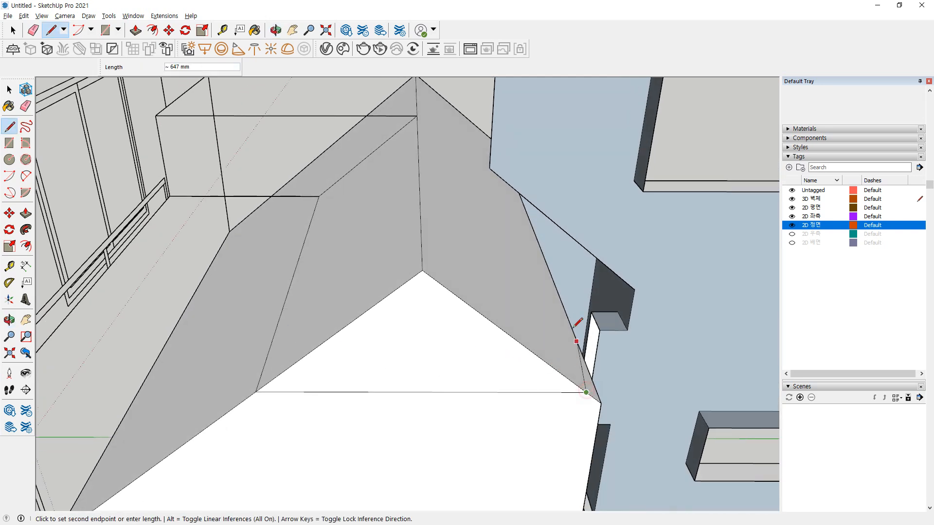
Draw a 3300 mm line along the rear slope from the tall wall's corner, then a vertical line down to the gable's level line
click(490, 169)
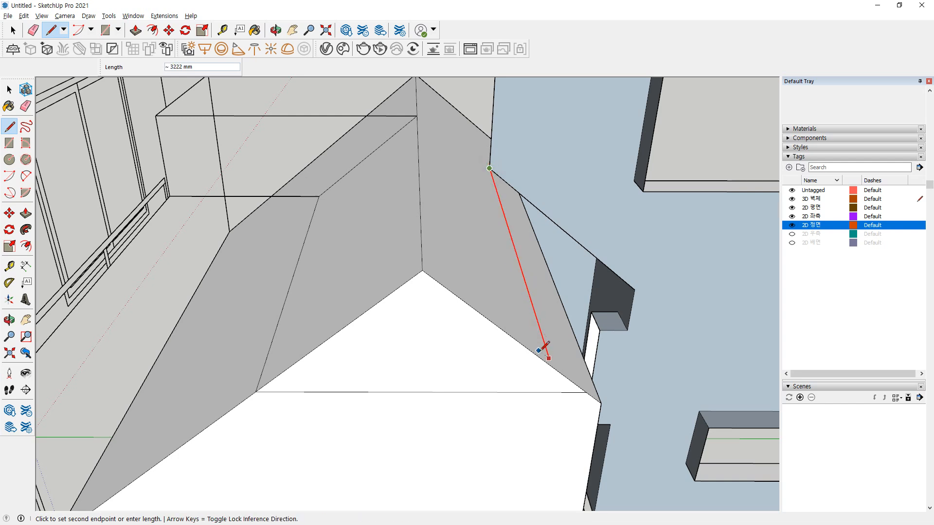
click(551, 366)
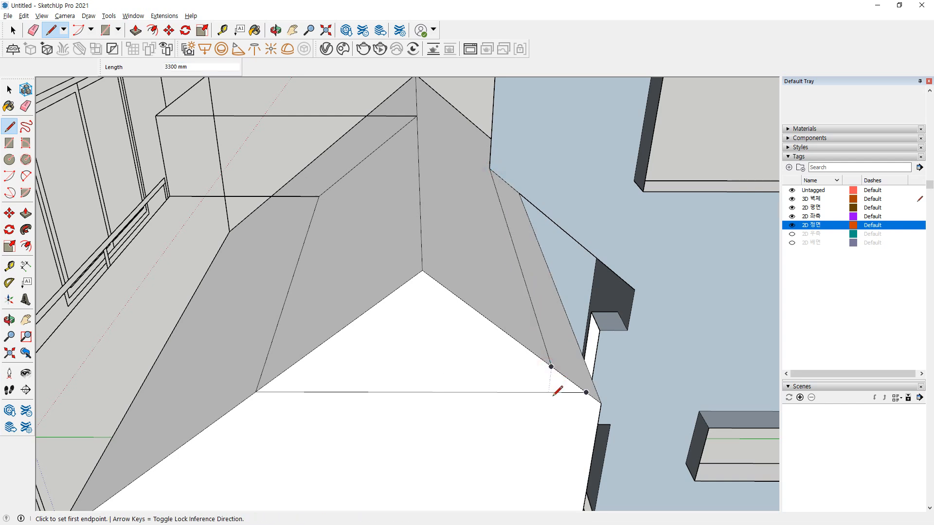
click(551, 367)
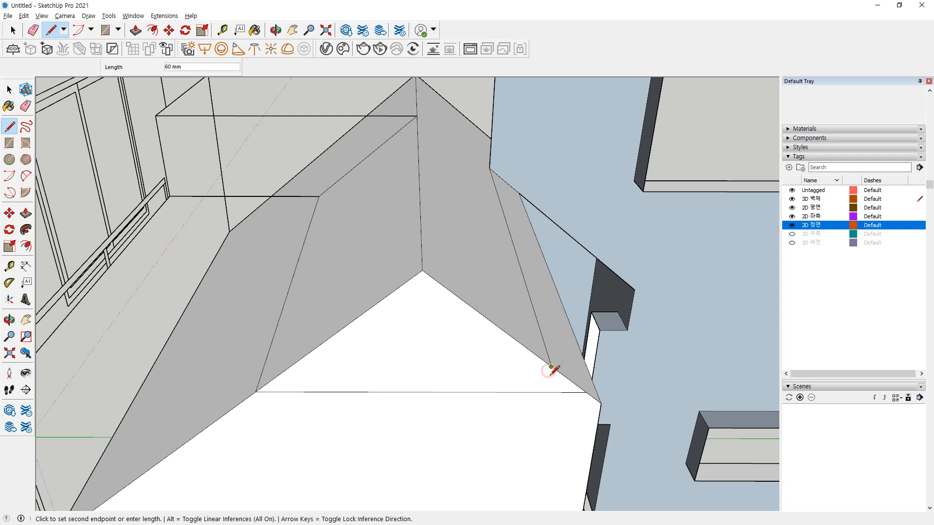
click(548, 392)
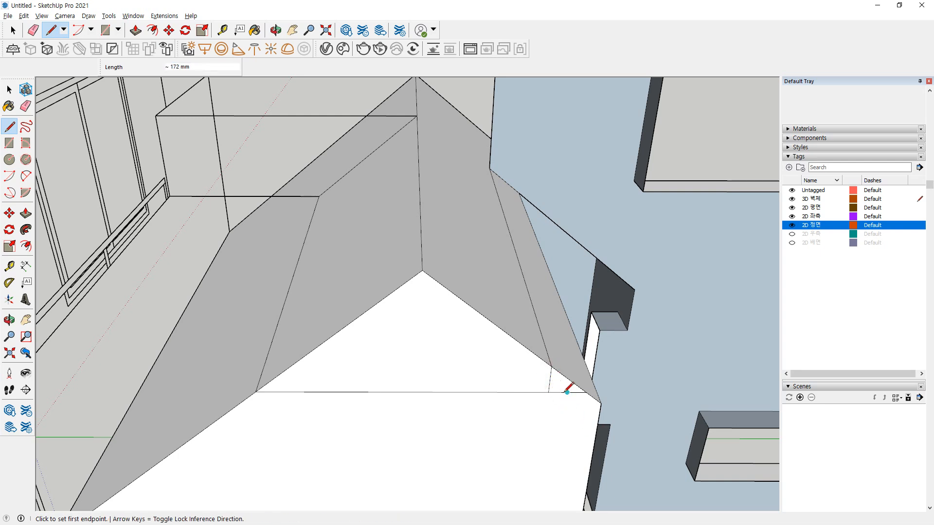
Erase the excess end of the gable's level line and the rear eave edge beyond the 3300 mm line
key(e)
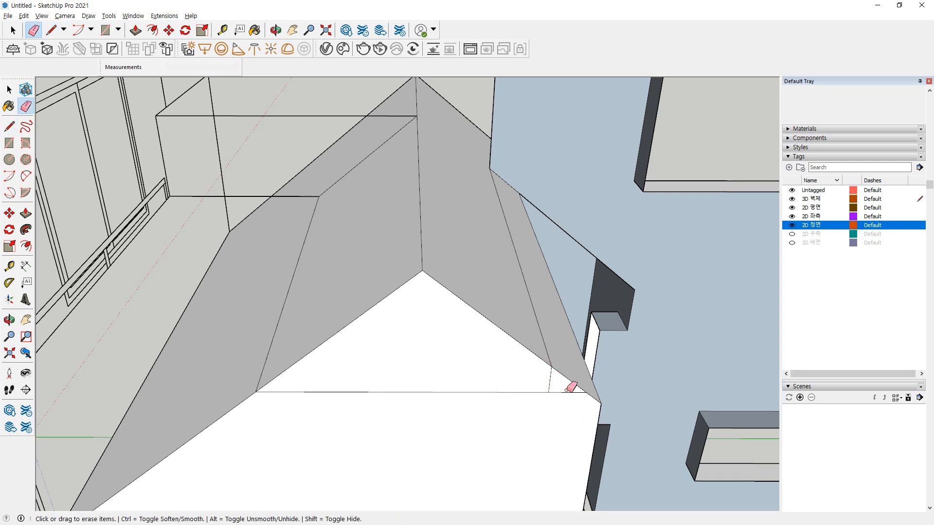
click(567, 392)
middle_drag(568, 388, 510, 314)
scroll(510, 316, down, 2)
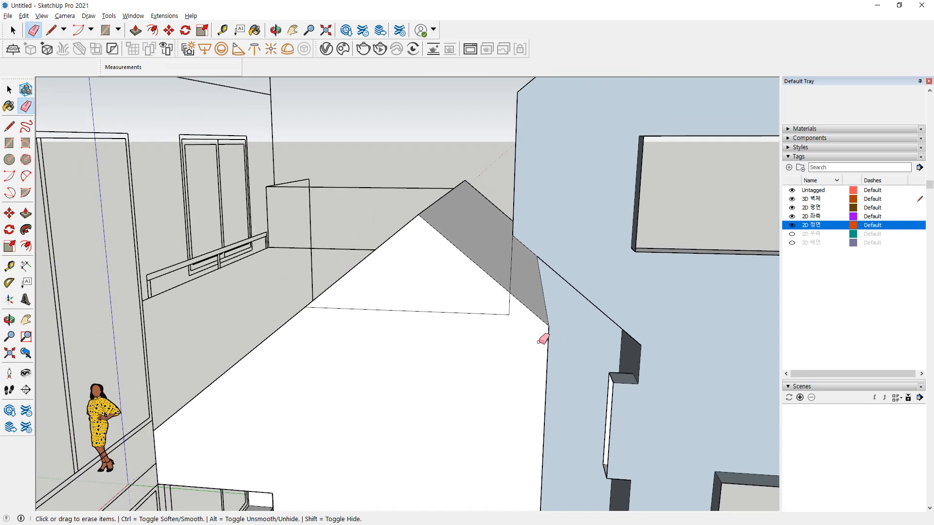
middle_drag(539, 342, 501, 314)
mouse_move(549, 268)
ctrl+mouse_down()
mouse_move(501, 380)
mouse_move(490, 298)
mouse_move(551, 309)
mouse_move(450, 385)
mouse_move(553, 281)
ctrl+mouse_up()
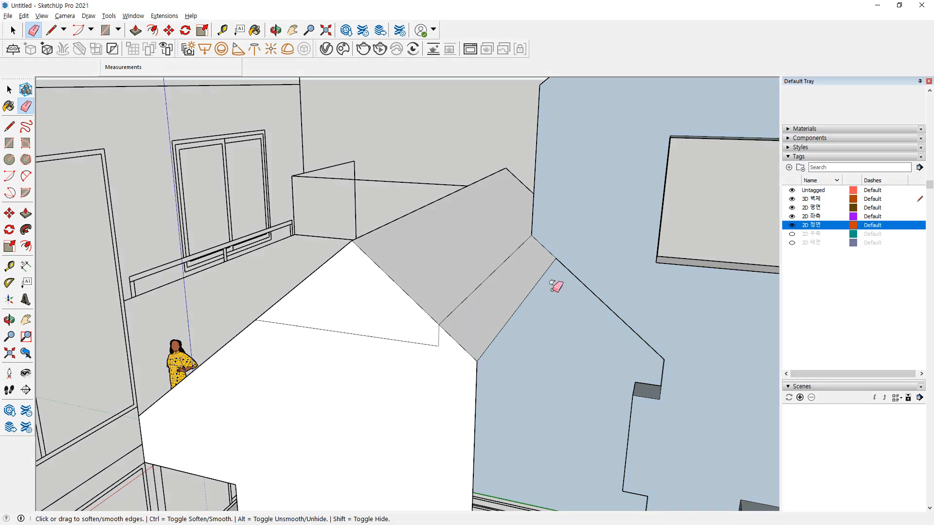
click(535, 286)
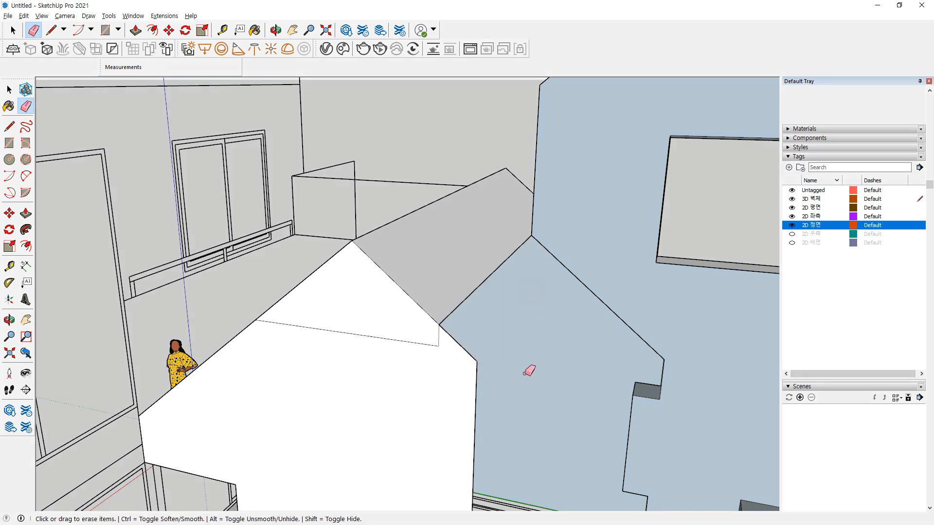
Draw a line from the tall wall's corner up the rear slope to the projected point on the ridge
middle_drag(306, 273, 436, 362)
scroll(465, 168, up, 3)
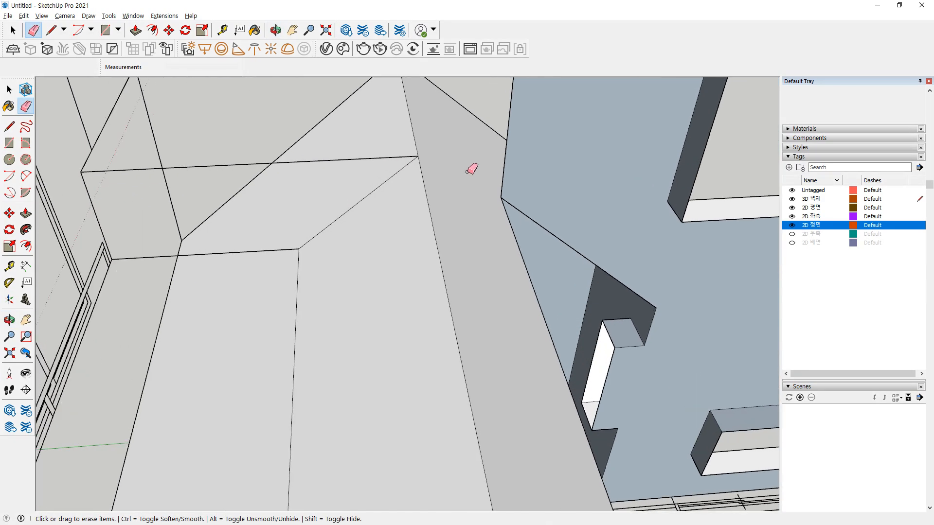
key(l)
click(501, 198)
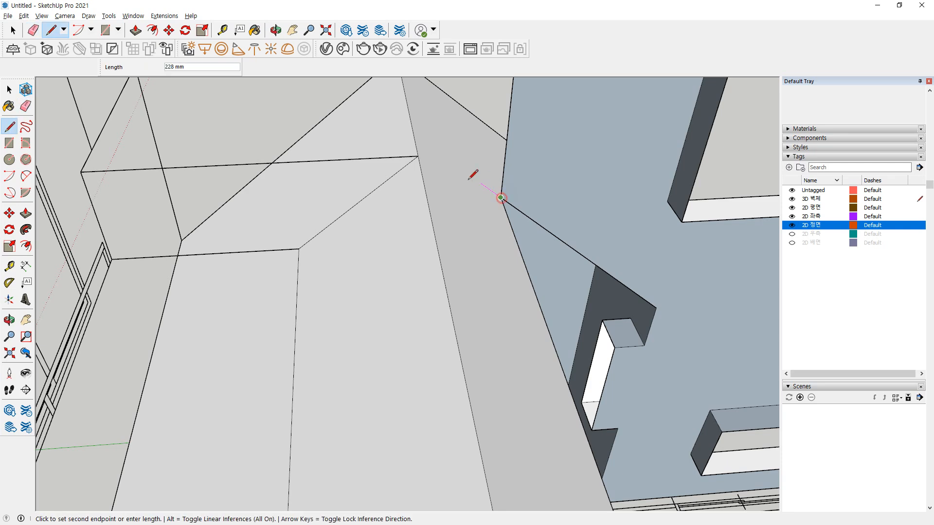
click(418, 156)
scroll(438, 238, down, 3)
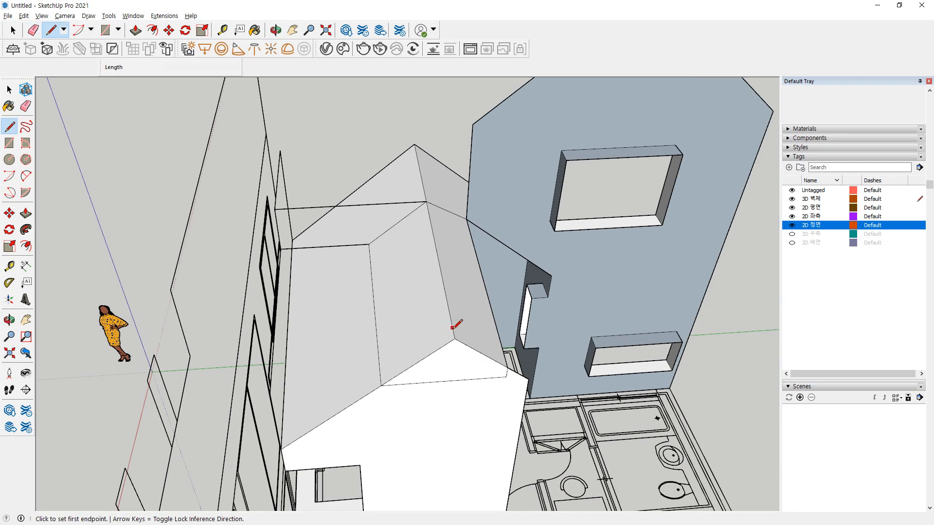
mouse_move(394, 301)
middle_down()
mouse_move(388, 278)
mouse_move(447, 253)
mouse_move(672, 242)
mouse_move(559, 292)
mouse_move(553, 312)
middle_up()
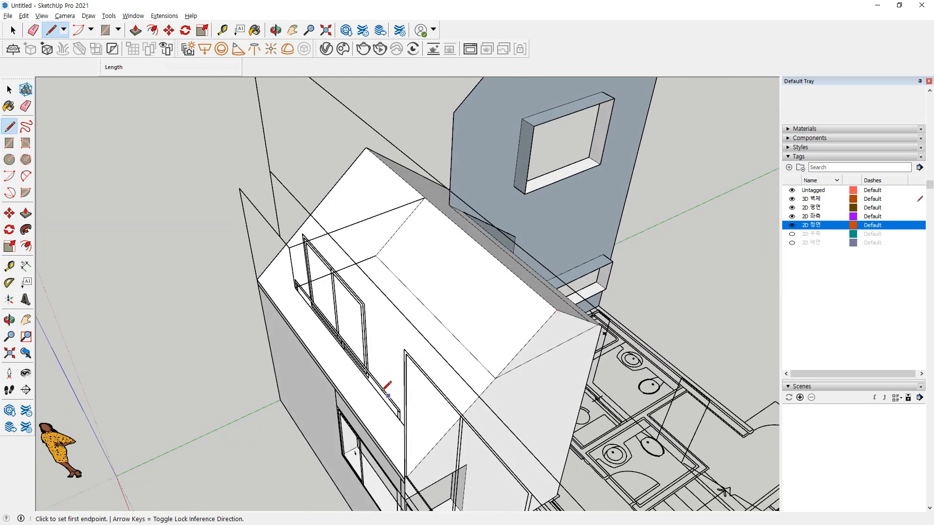
Undo the balcony cut lines and the erasures made on the low wing's roof and gable
key(ctrl+z)
key(ctrl+z)
key(ctrl+z)
key(ctrl+z)
middle_drag(306, 344, 362, 253)
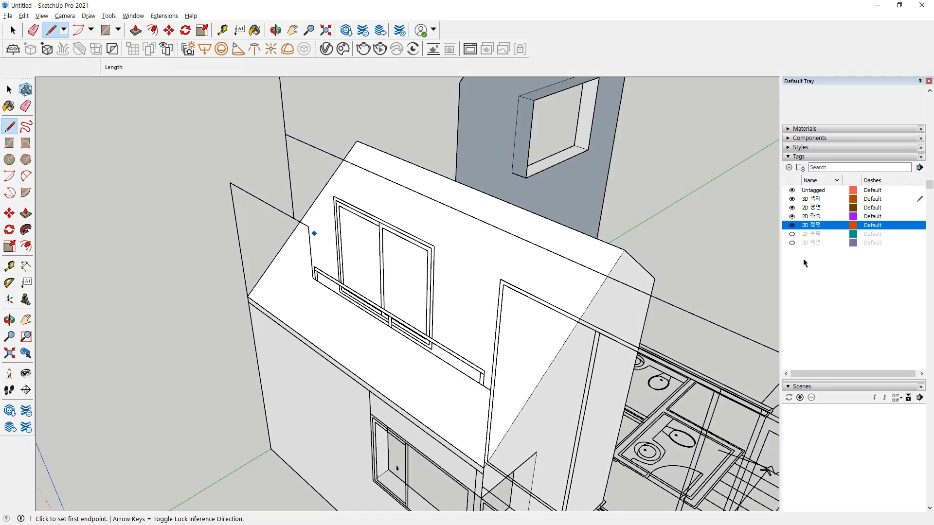
middle_drag(371, 300, 379, 259)
key(ctrl+2)
mouse_move(327, 195)
mouse_down()
mouse_move(331, 256)
mouse_move(542, 319)
mouse_up()
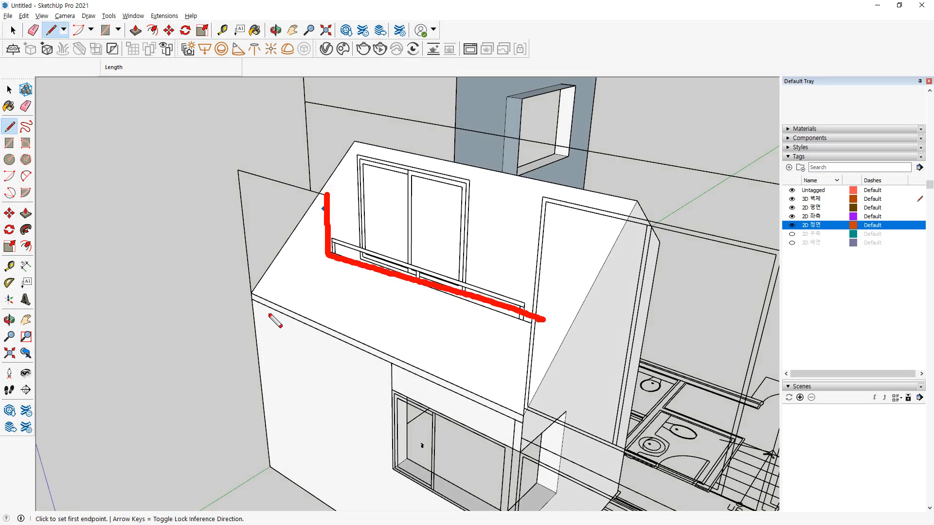
mouse_move(319, 265)
mouse_down()
mouse_move(303, 221)
mouse_move(336, 289)
mouse_move(311, 281)
mouse_up()
mouse_move(440, 165)
mouse_down()
mouse_move(430, 183)
mouse_move(414, 158)
mouse_move(435, 226)
mouse_move(438, 167)
mouse_move(444, 206)
mouse_up()
key(Escape)
Draw green-axis lines from the elevation's upper balcony corner about 2300 mm to the roof ridge and from its lower corner to the front slope
middle_drag(369, 188, 354, 201)
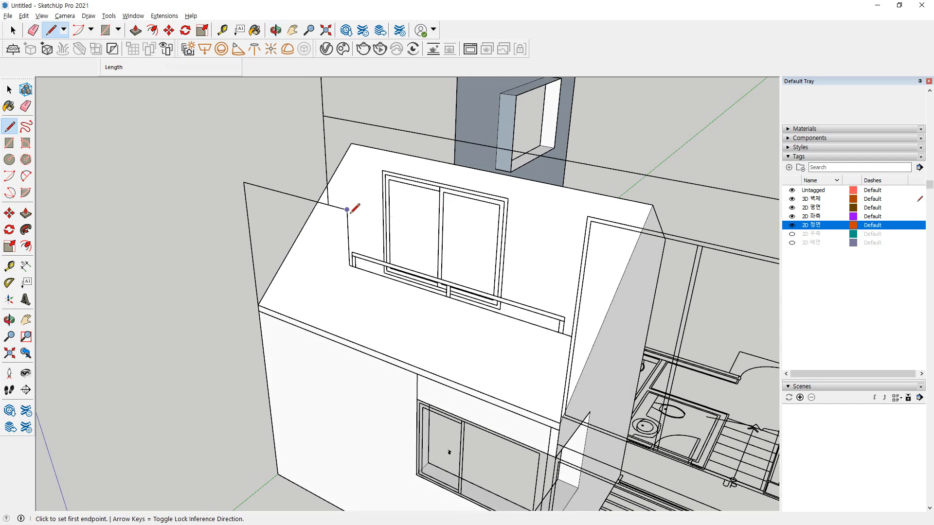
click(347, 210)
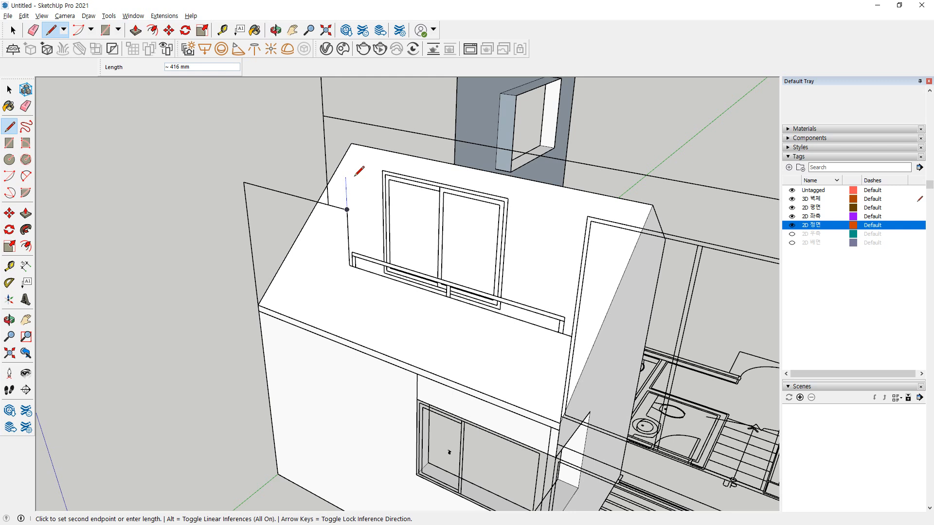
key(Left)
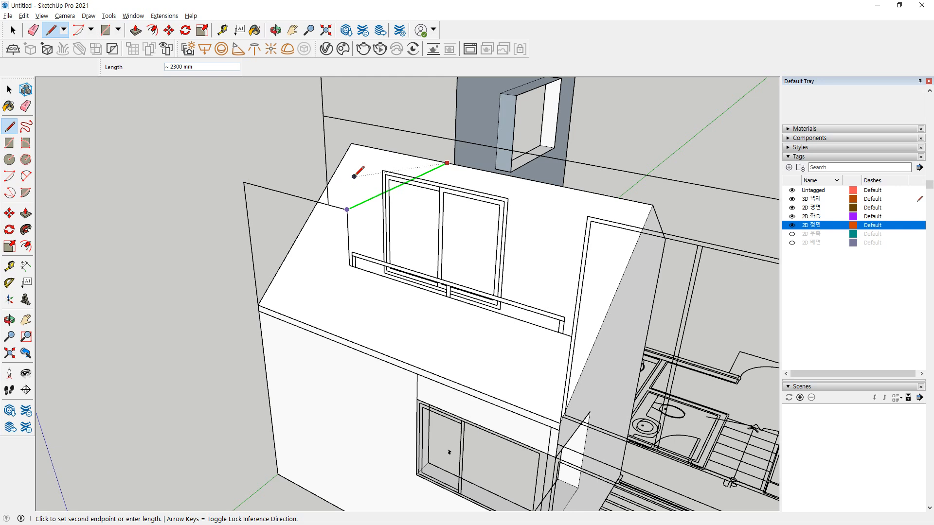
click(355, 176)
key(Escape)
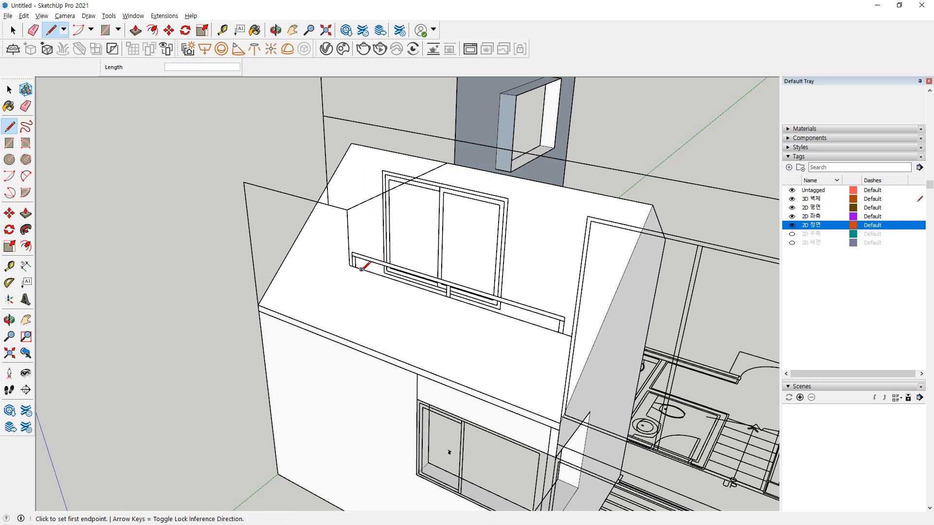
click(349, 265)
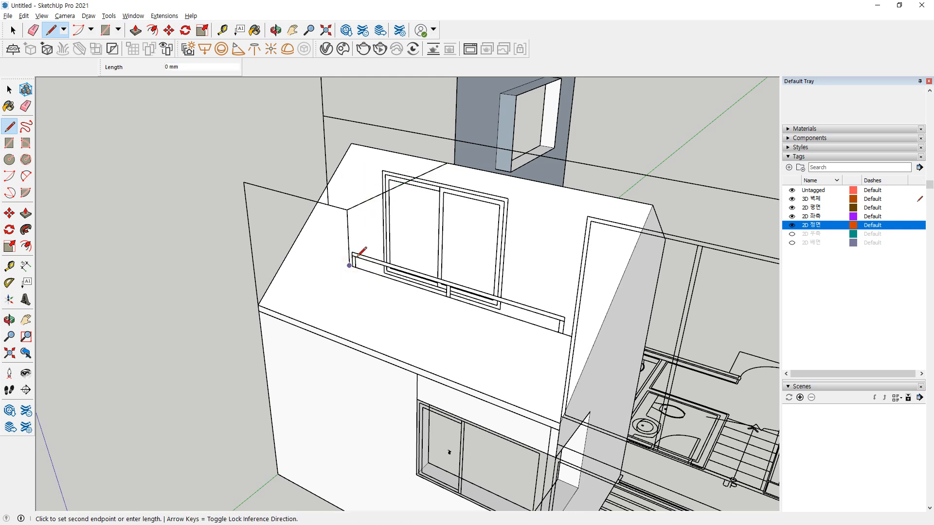
click(412, 232)
key(Escape)
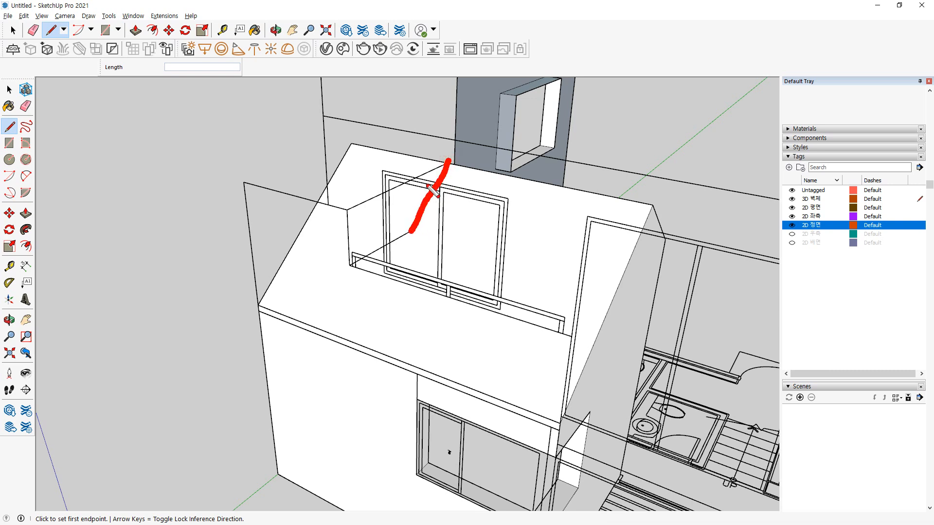
Connect the ridge point to the slope point and extend a line from there along the red axis to the gable edge
click(448, 162)
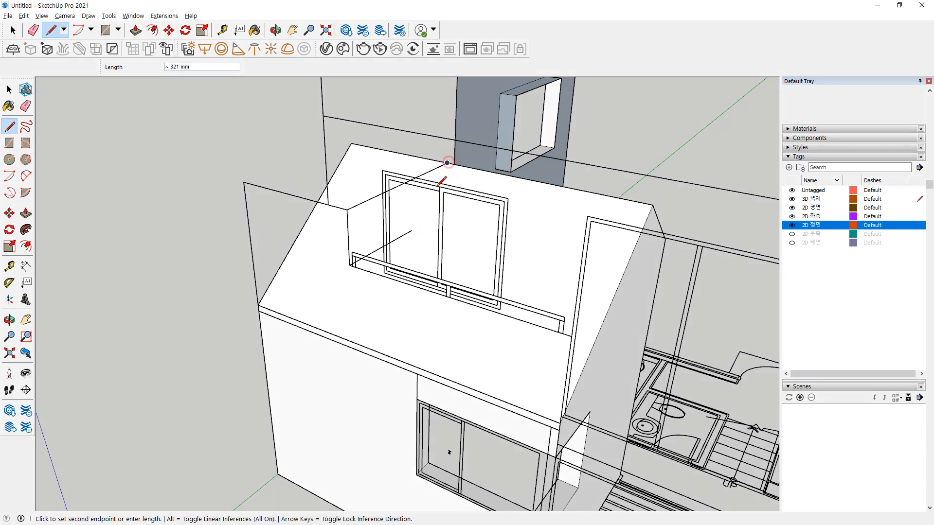
click(411, 231)
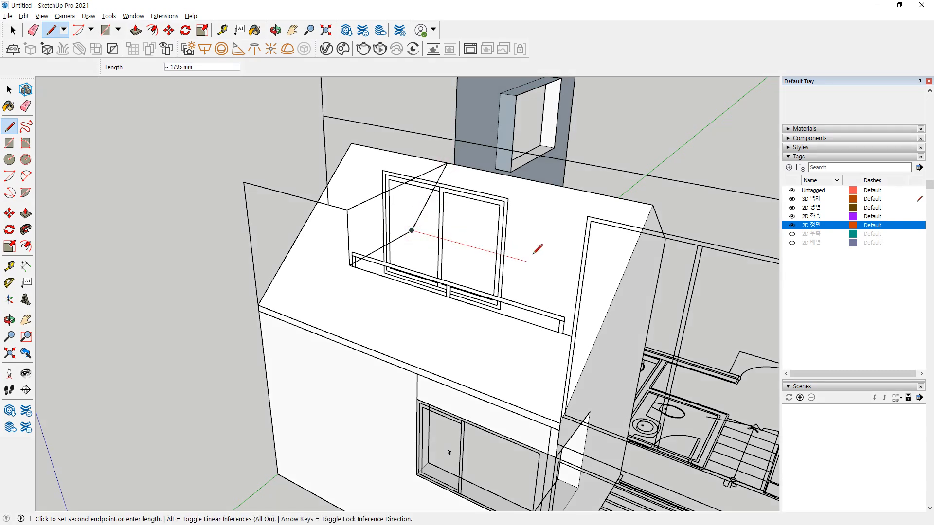
click(621, 283)
middle_drag(641, 279, 501, 307)
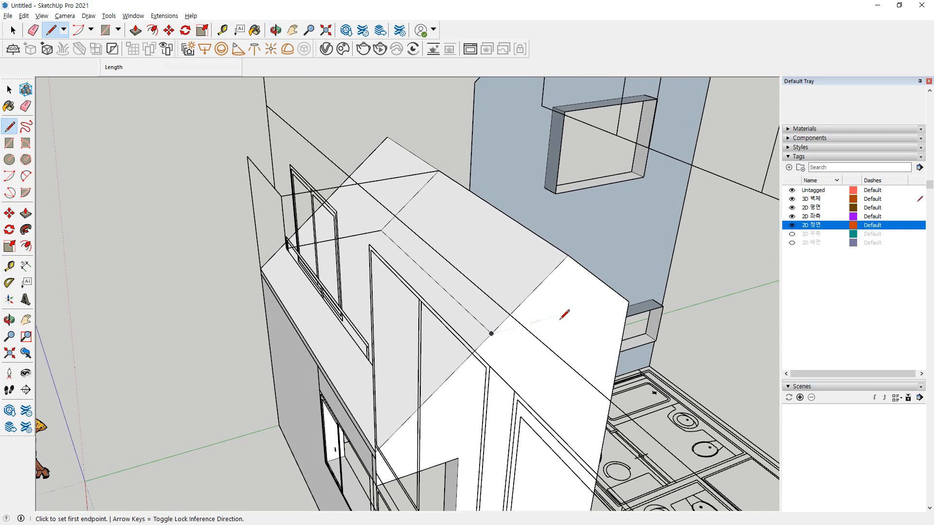
Draw a green-axis line about 1816 mm across the front gable from the balcony's lower corner to the opposite slope edge
scroll(452, 346, up, 4)
click(448, 361)
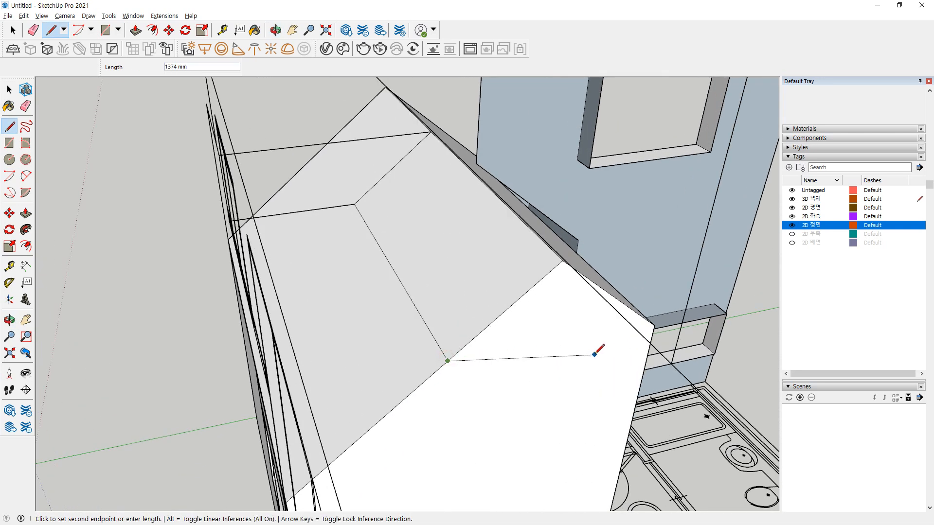
mouse_move(652, 323)
middle_down()
mouse_move(511, 302)
mouse_move(446, 326)
middle_up()
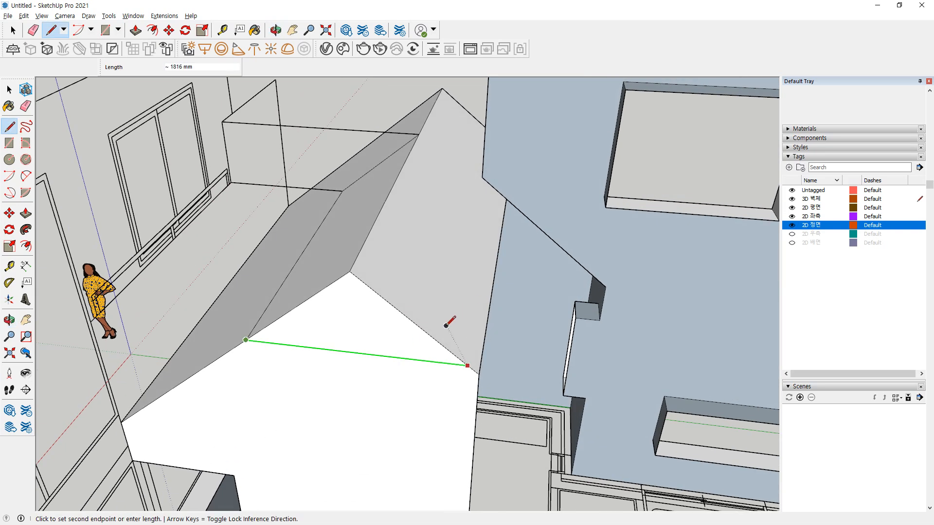
click(446, 326)
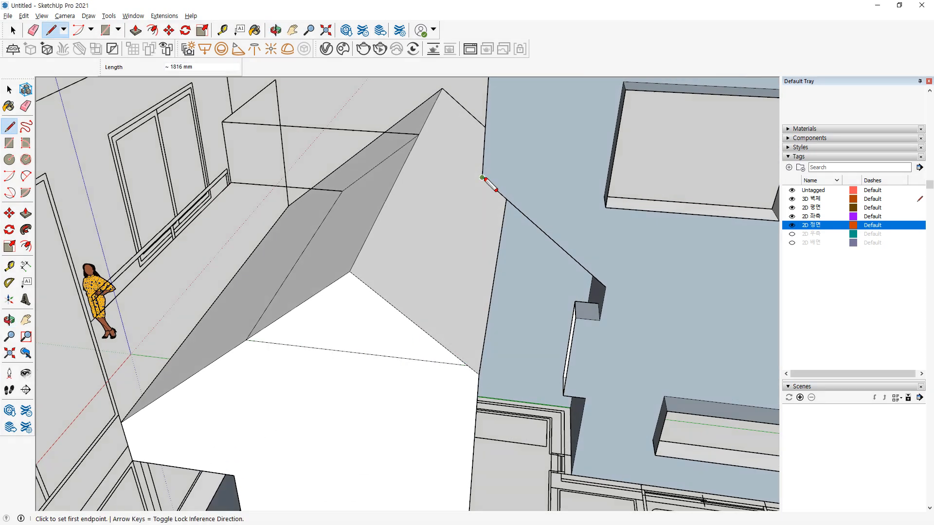
mouse_move(486, 96)
mouse_down()
mouse_move(481, 168)
mouse_move(431, 329)
mouse_up()
drag(495, 290, 457, 295)
drag(479, 274, 495, 297)
key(Escape)
Connect the tall wall's corner to the ridge point and draw a red-axis line from that corner to the front gable edge
click(482, 177)
click(421, 136)
click(483, 177)
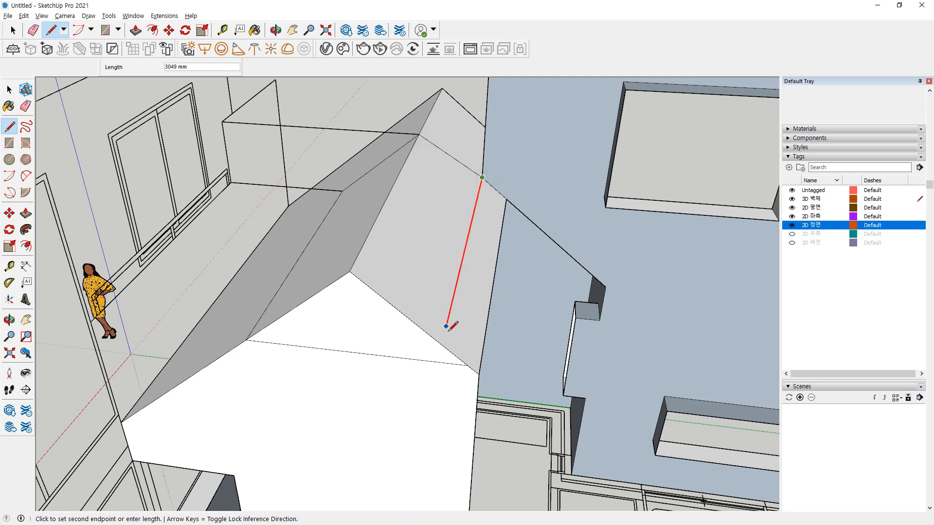
click(442, 344)
scroll(438, 352, up, 3)
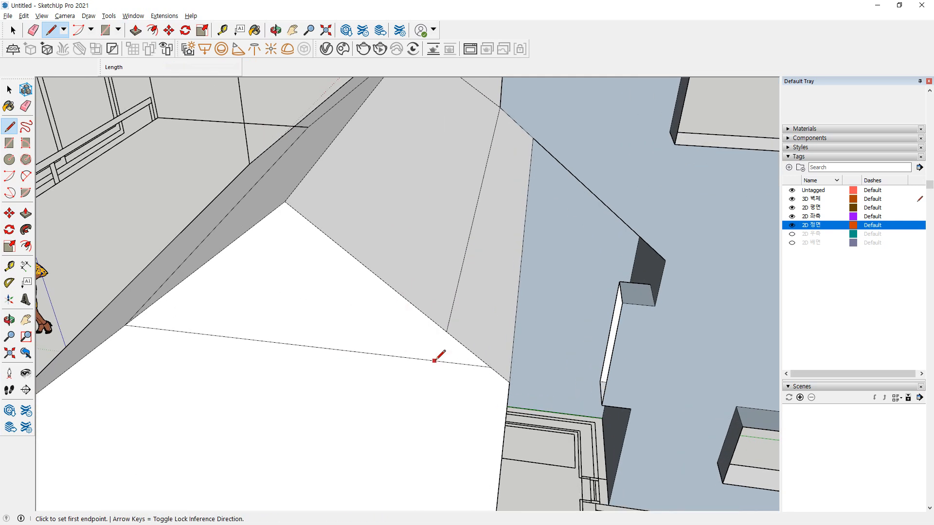
Draw a vertical blue-axis line from the new gable-edge point down to the base of the front wall
click(447, 332)
scroll(446, 359, down, 3)
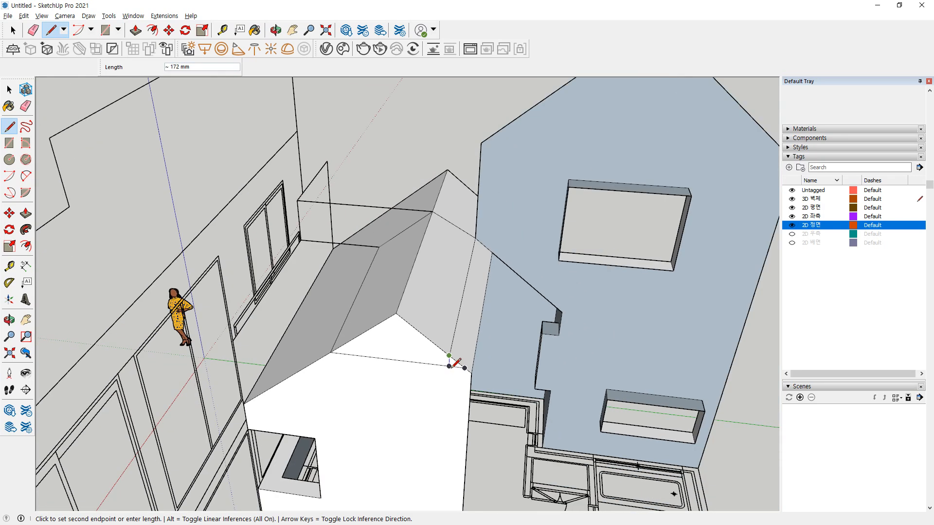
mouse_move(456, 362)
middle_down()
mouse_move(438, 378)
mouse_move(456, 351)
middle_up()
scroll(457, 441, up, 3)
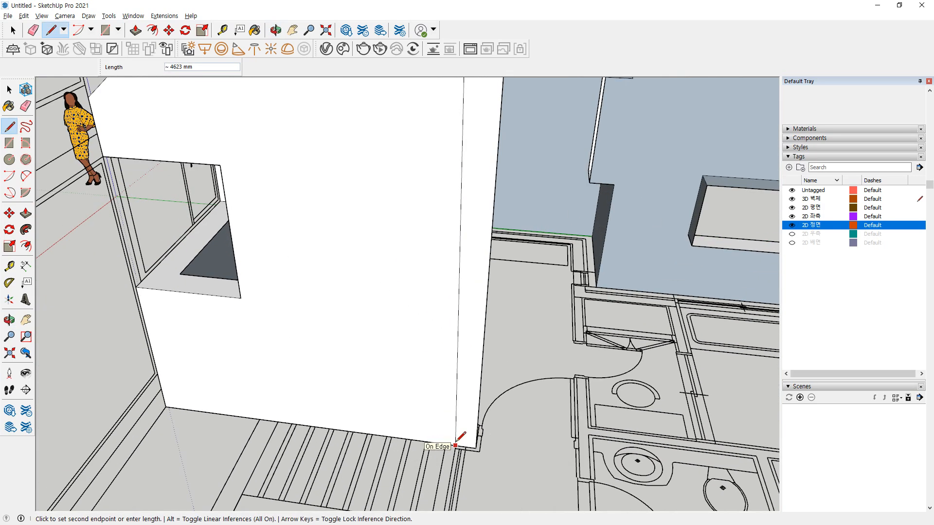
key(Up)
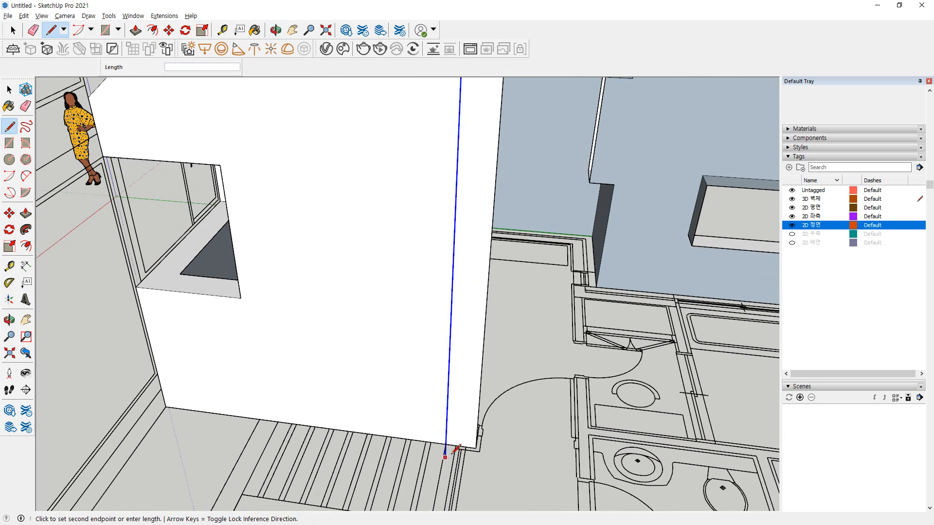
click(445, 440)
middle_drag(425, 404, 475, 395)
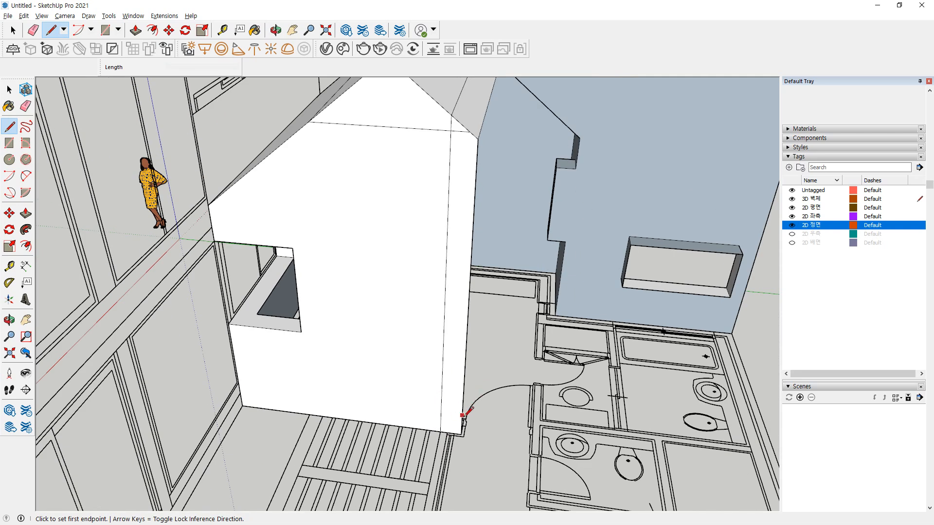
Erase the narrow strip of wall and roof beyond the new vertical and red-axis lines, including its leftover slope edge
key(e)
scroll(455, 445, up, 5)
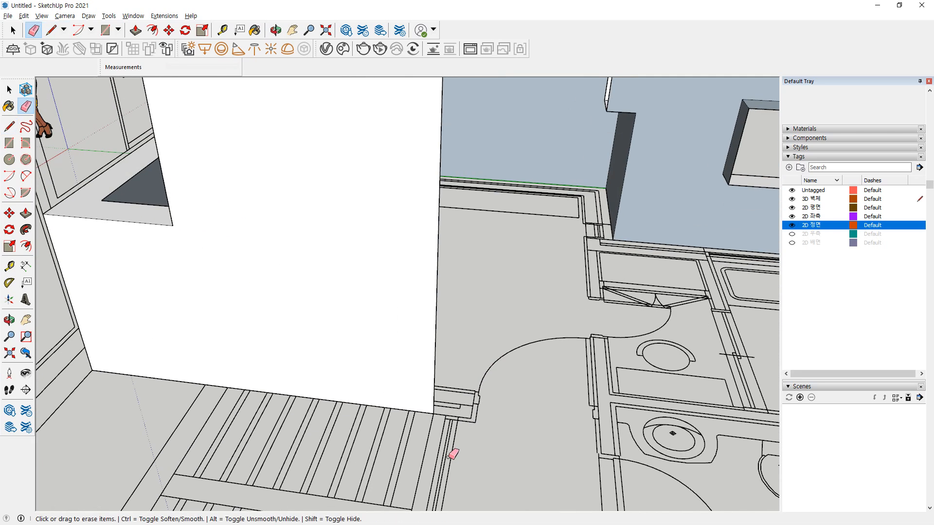
scroll(452, 378, down, 3)
shift+middle_drag(466, 233, 448, 365)
scroll(447, 364, up, 1)
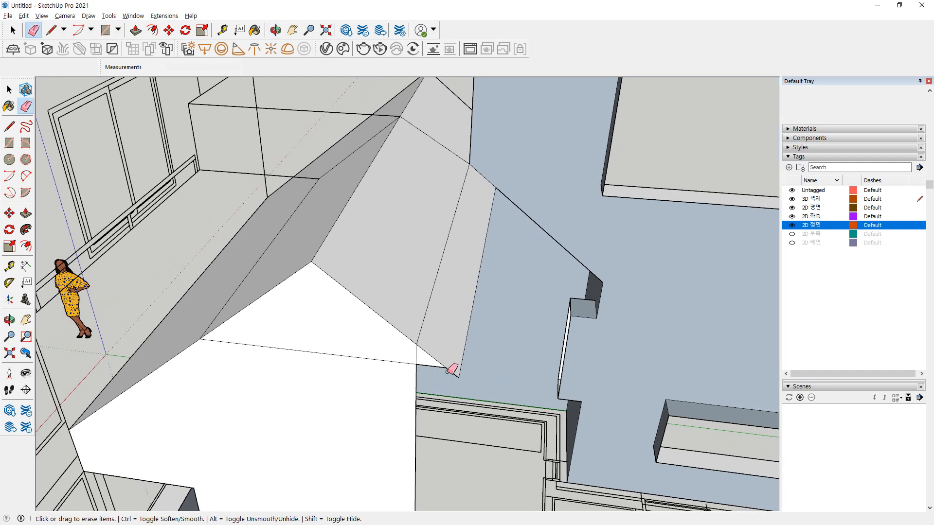
click(460, 378)
drag(440, 367, 433, 384)
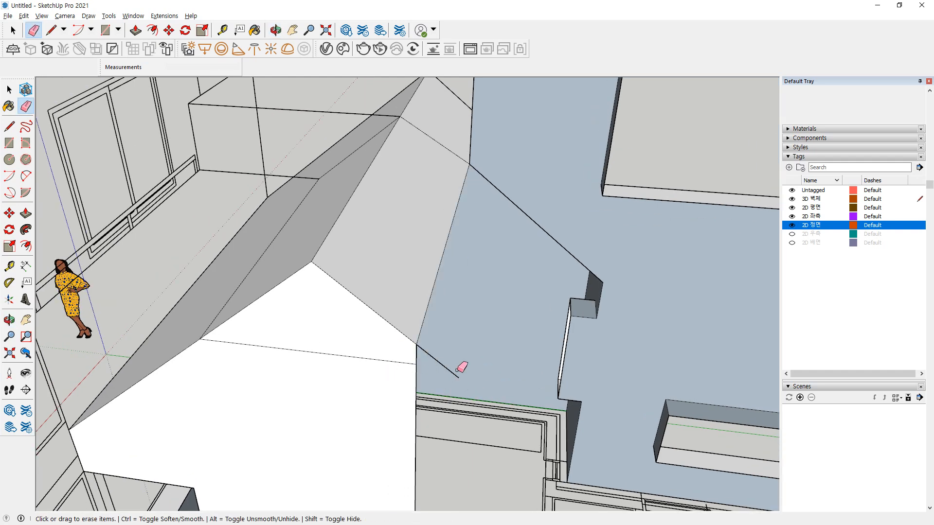
mouse_move(441, 384)
middle_down()
mouse_move(352, 346)
mouse_move(467, 353)
mouse_move(476, 377)
mouse_move(470, 360)
middle_up()
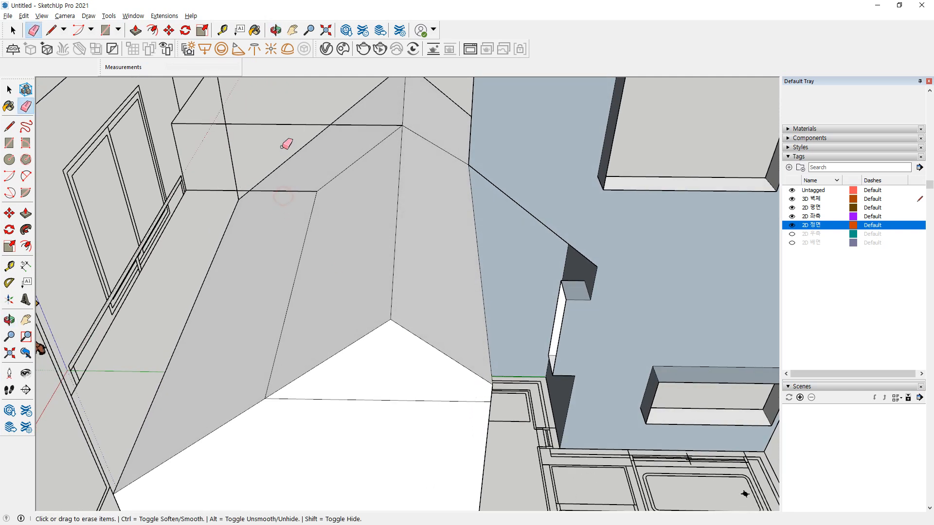
Erase the two guide lines from the elevation and the ridge and gable edges above the balcony to open up the roof
click(261, 125)
click(282, 189)
click(393, 317)
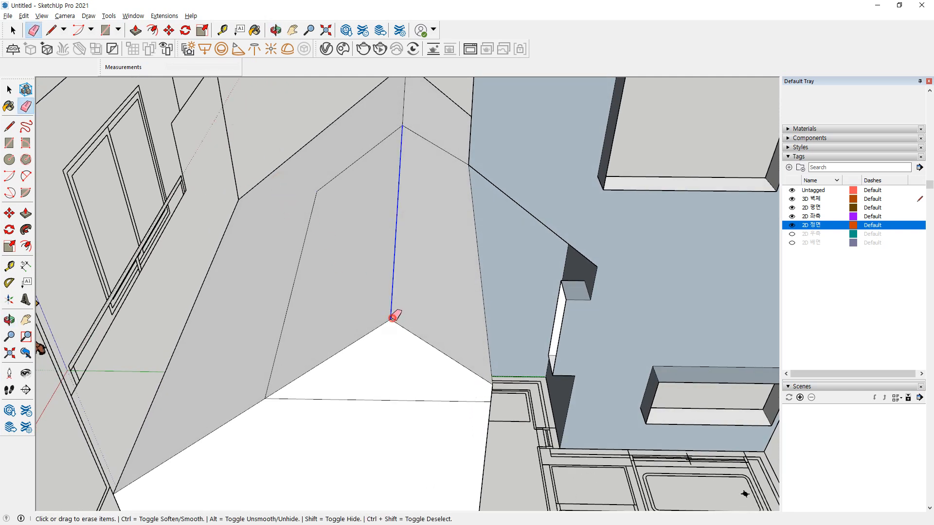
click(391, 320)
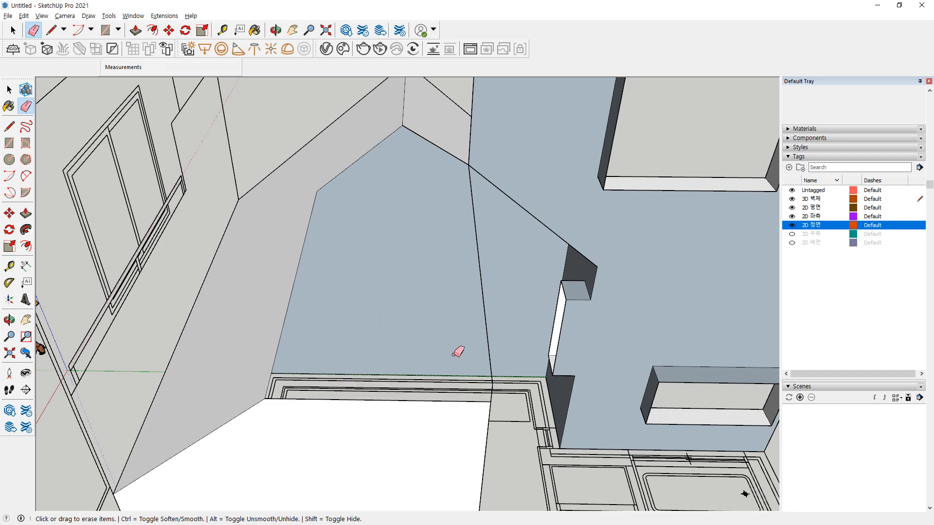
Draw a 3000 mm by about 1608 mm rectangle between opposite corners of the roof opening as the balcony floor
mouse_move(457, 351)
middle_down()
mouse_move(440, 313)
mouse_move(449, 273)
mouse_move(463, 279)
mouse_move(399, 264)
middle_up()
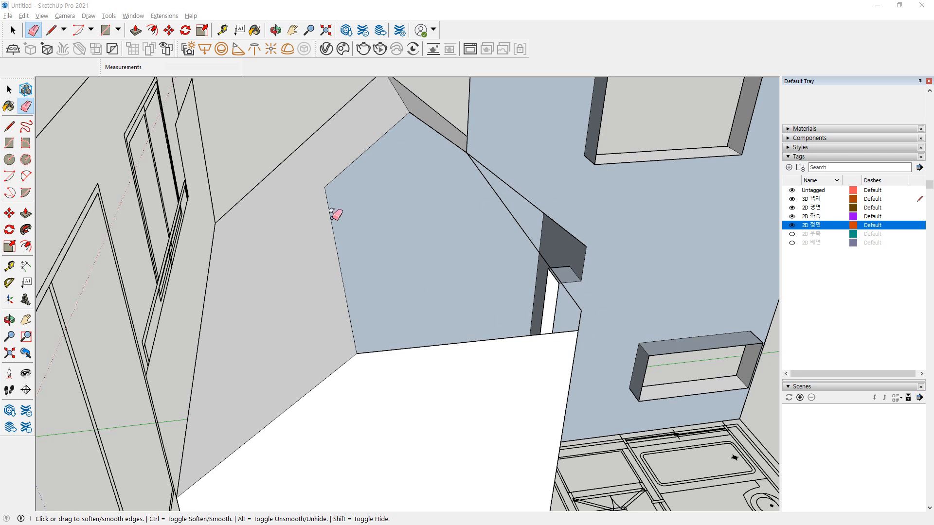
mouse_move(321, 187)
mouse_down()
mouse_move(340, 312)
mouse_move(385, 355)
mouse_move(566, 336)
mouse_move(463, 188)
mouse_move(302, 186)
mouse_up()
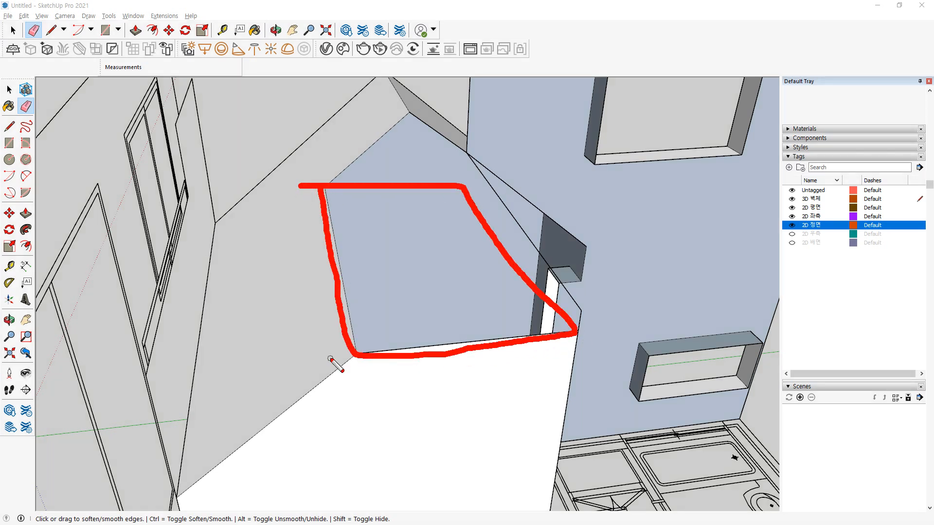
drag(331, 359, 335, 357)
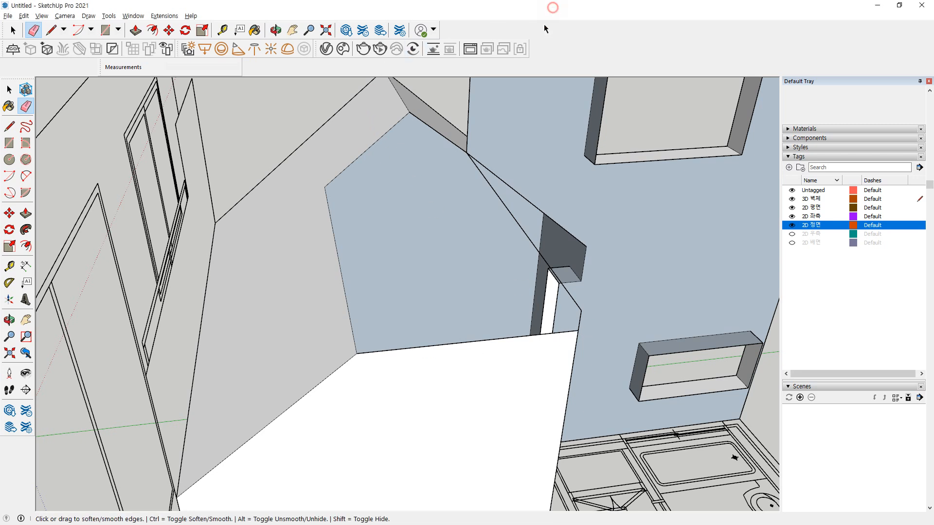
key(r)
click(578, 330)
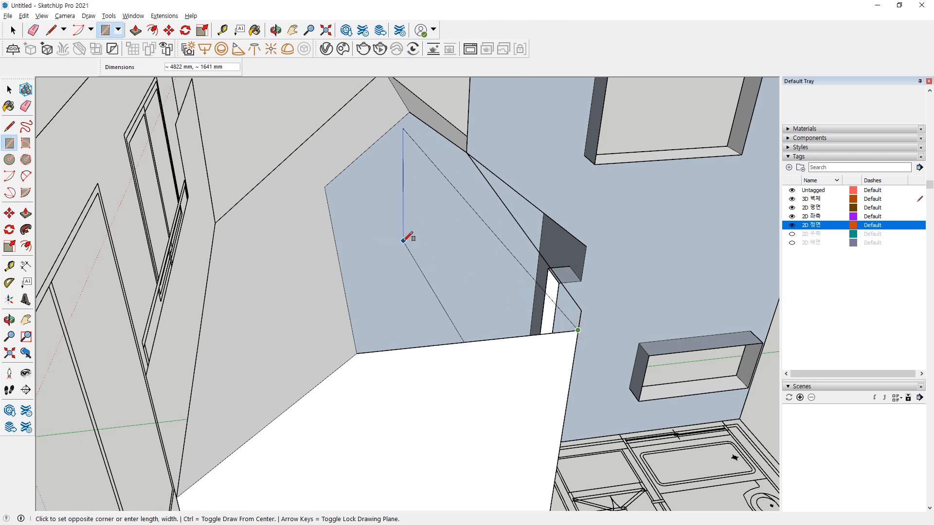
click(325, 187)
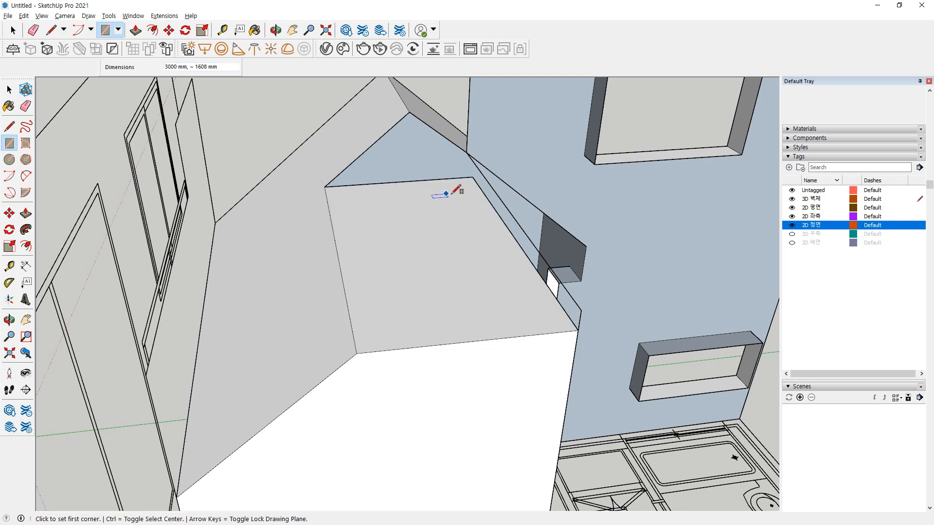
Draw a short vertical line about 172 mm down from the tall wall's corner to the balcony floor level
key(l)
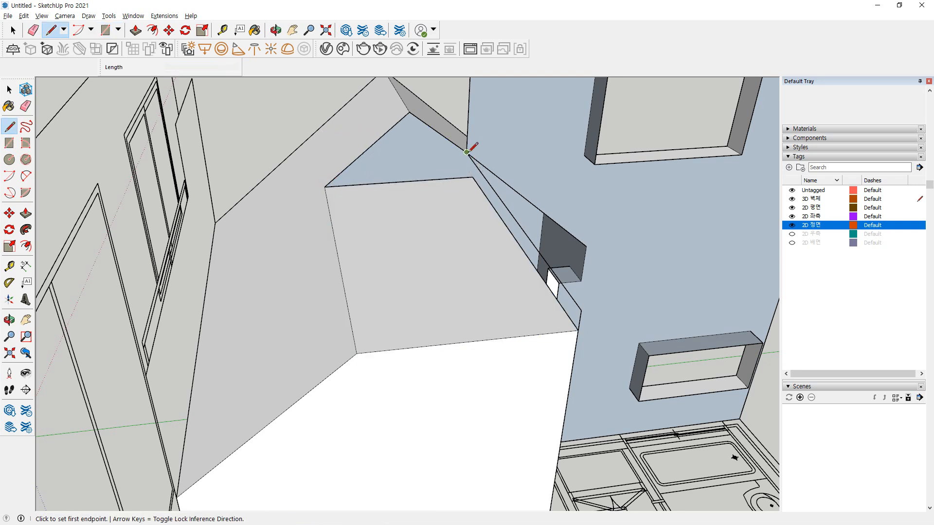
click(466, 152)
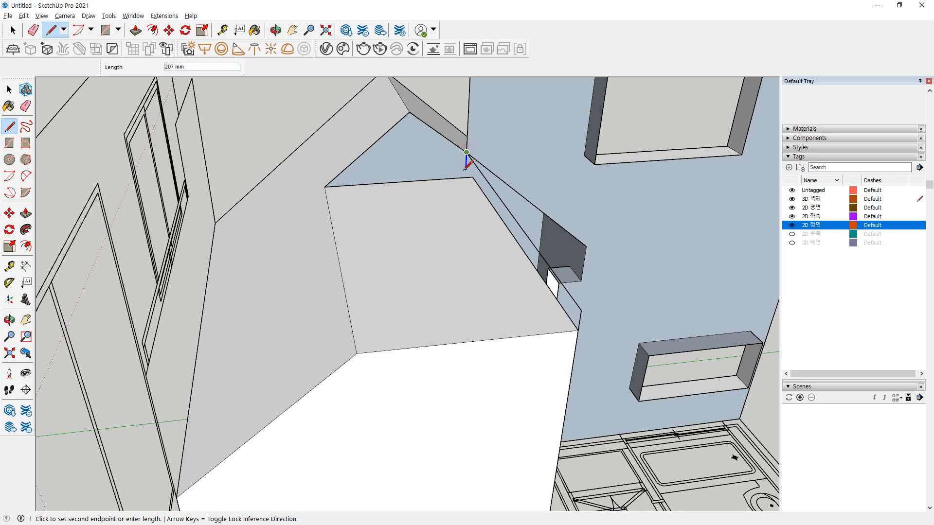
middle_drag(469, 214, 423, 169)
scroll(466, 165, up, 2)
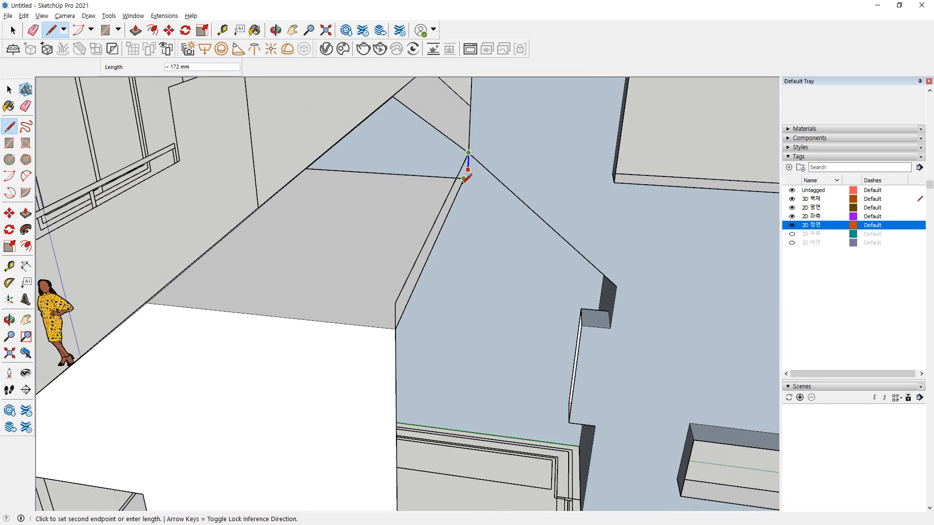
click(466, 178)
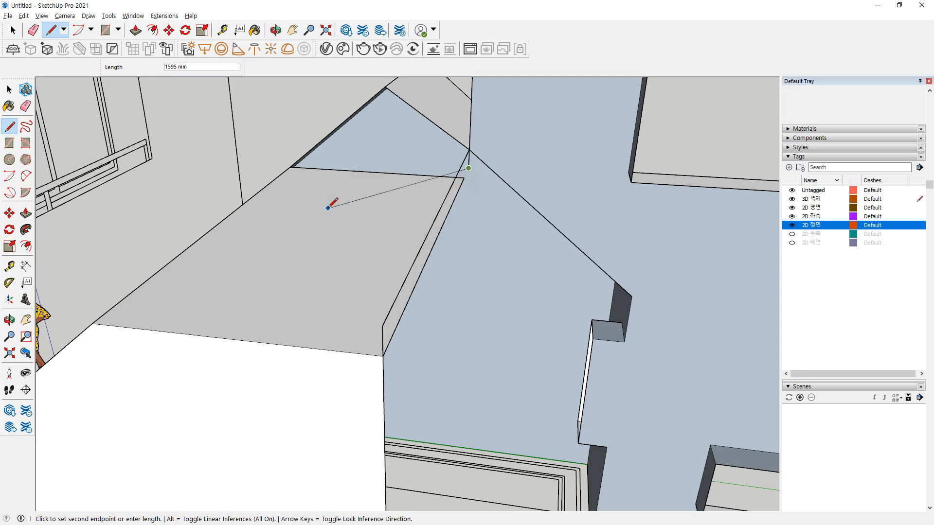
middle_drag(290, 169, 450, 289)
scroll(447, 291, up, 2)
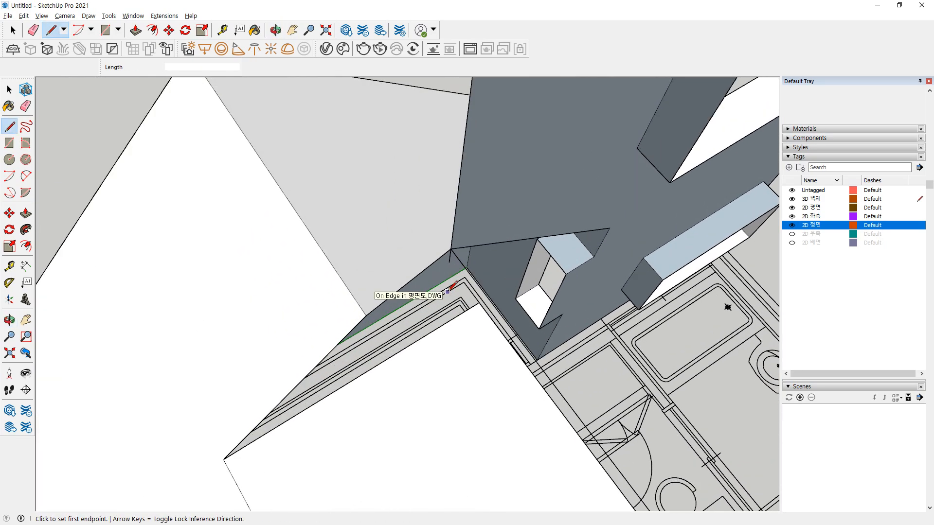
click(450, 263)
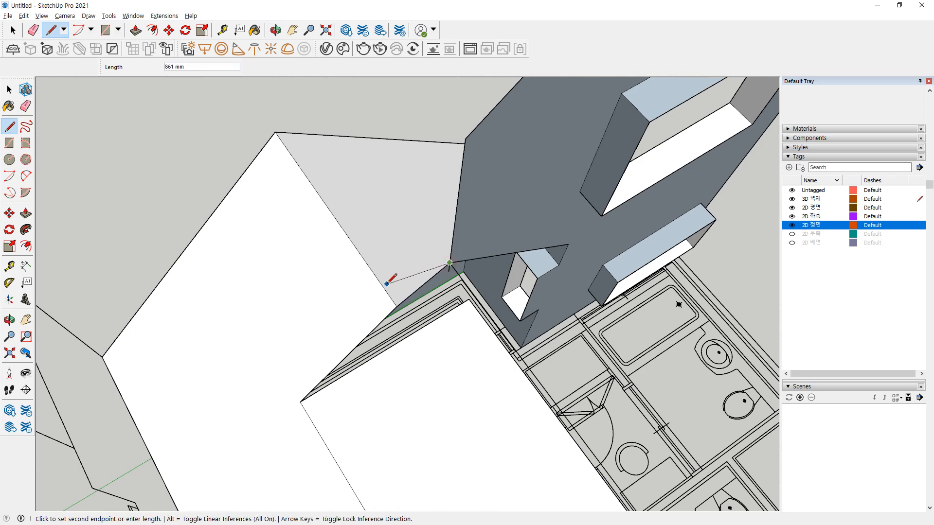
middle_drag(417, 349, 455, 292)
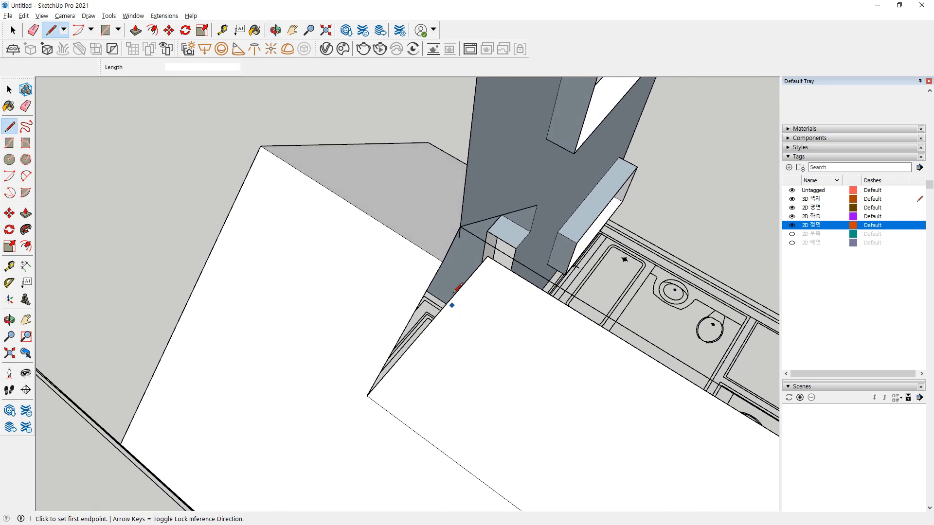
click(461, 227)
middle_drag(342, 238, 438, 289)
key(Escape)
Select the roof edges at the low wing's far end and draw a 1500 mm red-axis line from the tall wall's corner to them
key(space)
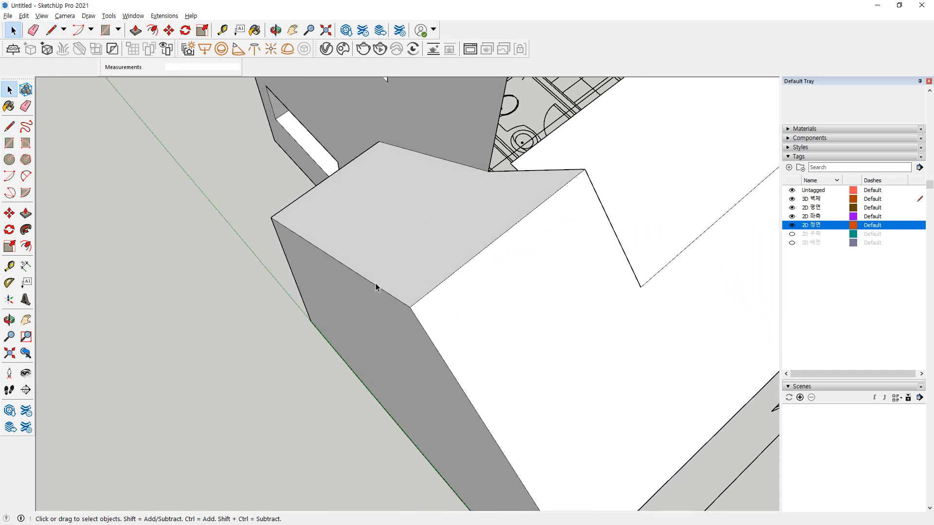
click(378, 286)
ctrl+click(420, 324)
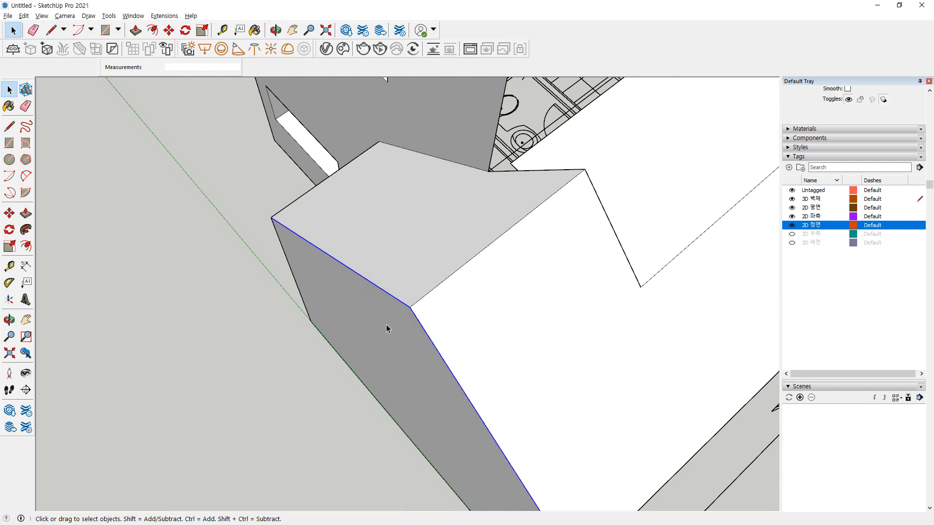
middle_drag(392, 284, 486, 240)
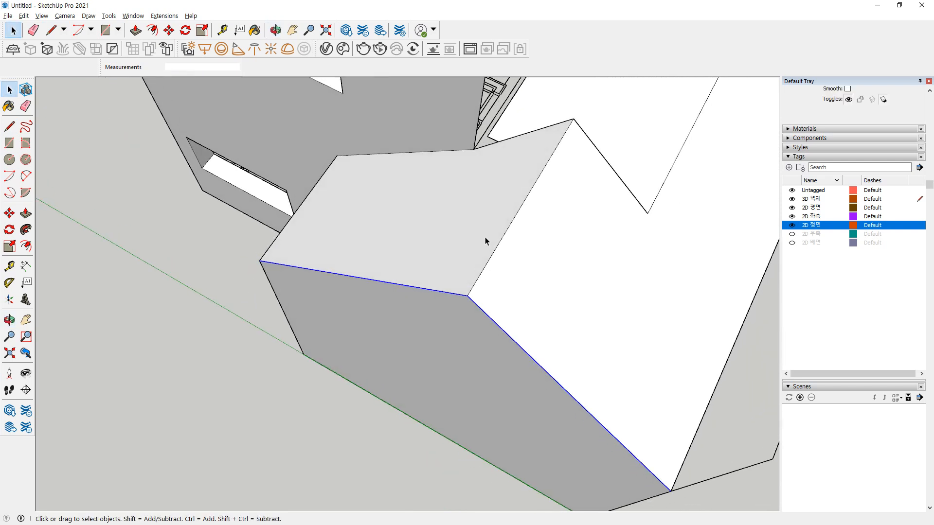
key(l)
click(473, 149)
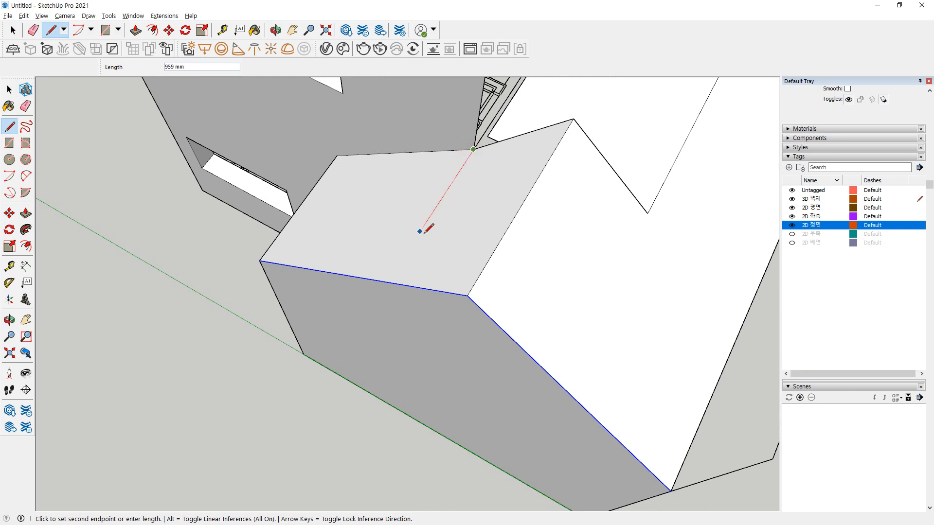
click(388, 282)
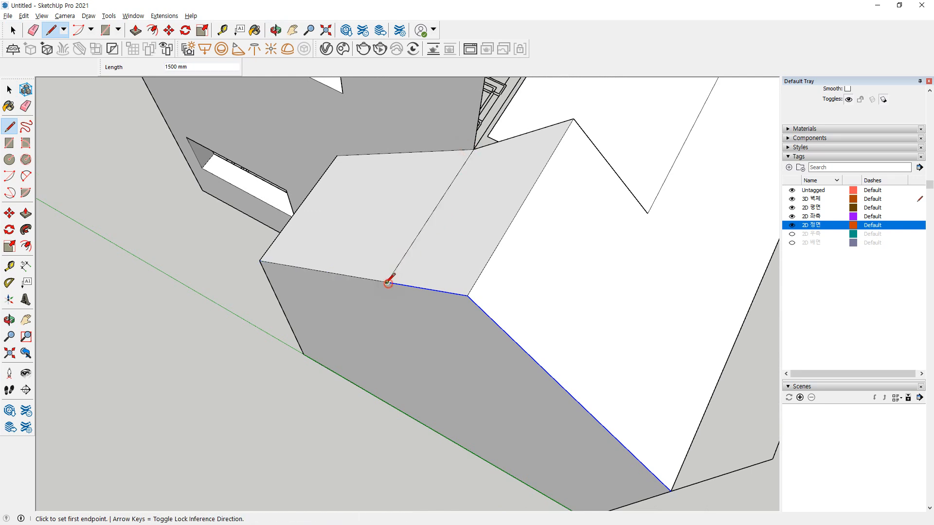
Copy the selected roof edges from the end of the 1500 mm line to the tall wall's corner
key(space)
key(m)
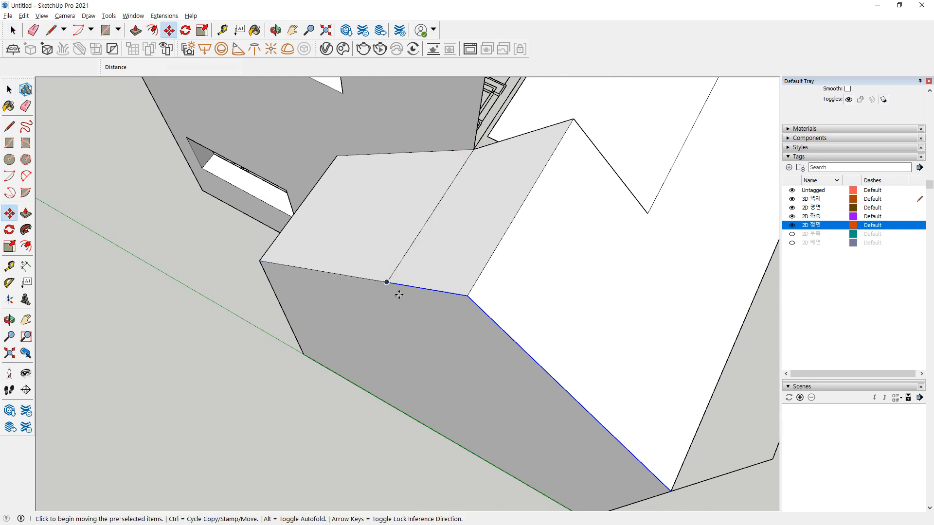
click(385, 283)
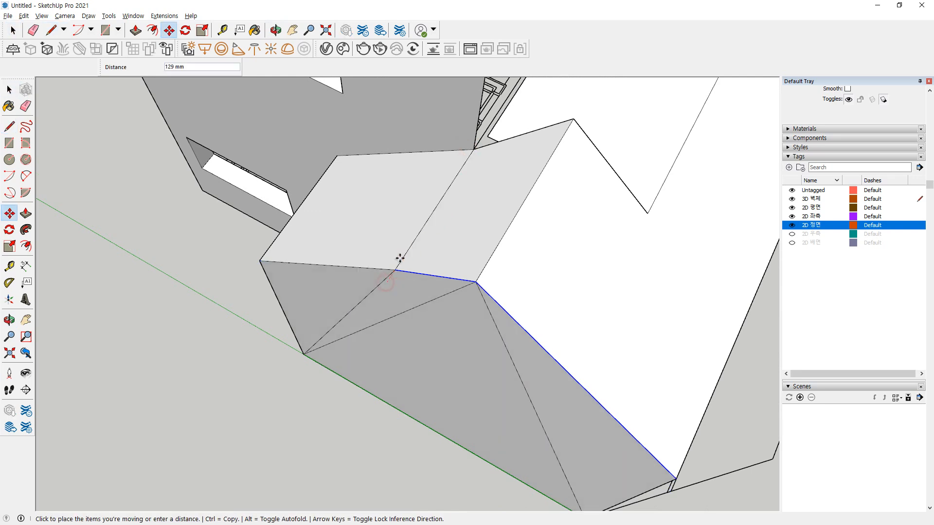
click(472, 149)
middle_drag(550, 170, 120, 151)
middle_drag(545, 226, 413, 237)
key(space)
key(l)
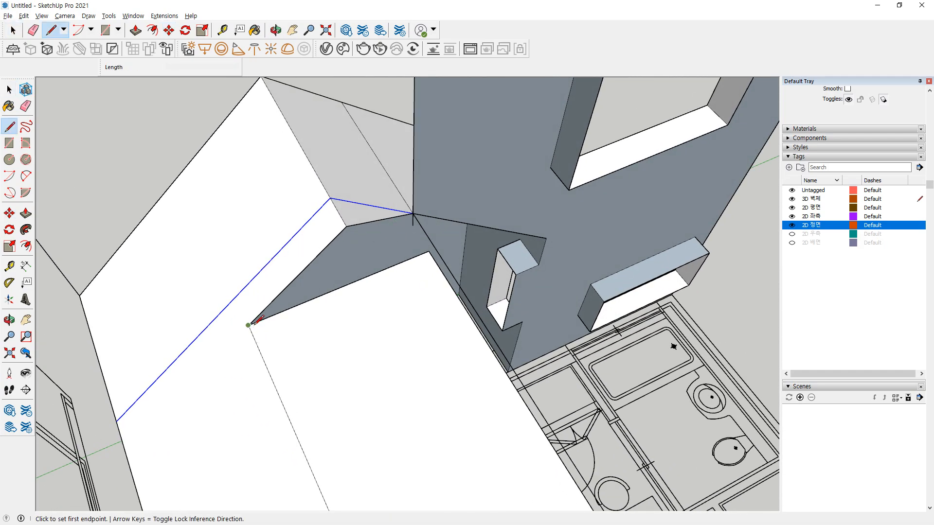
Draw a 300 mm line from the roof opening's lower corner to the copied roof edge and erase the edges bounding the adjoining strip
click(248, 325)
click(238, 297)
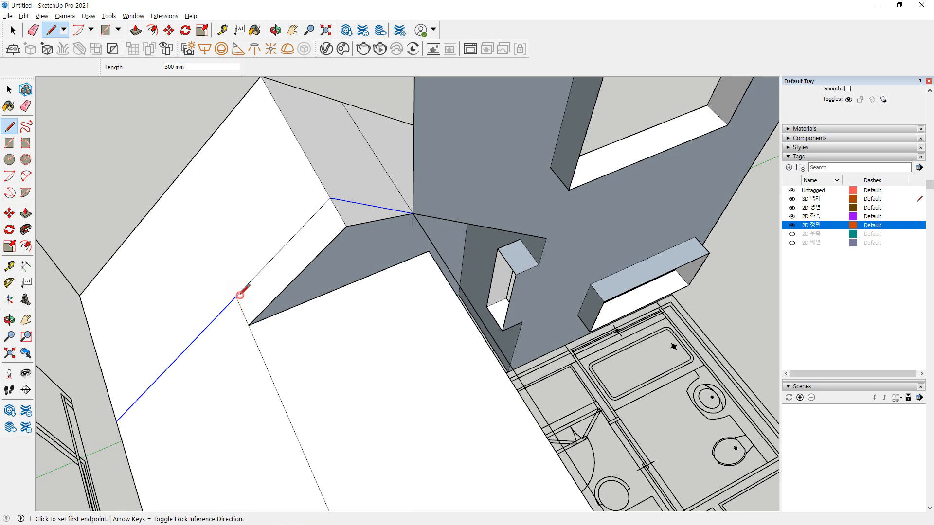
key(e)
drag(343, 227, 346, 233)
click(216, 317)
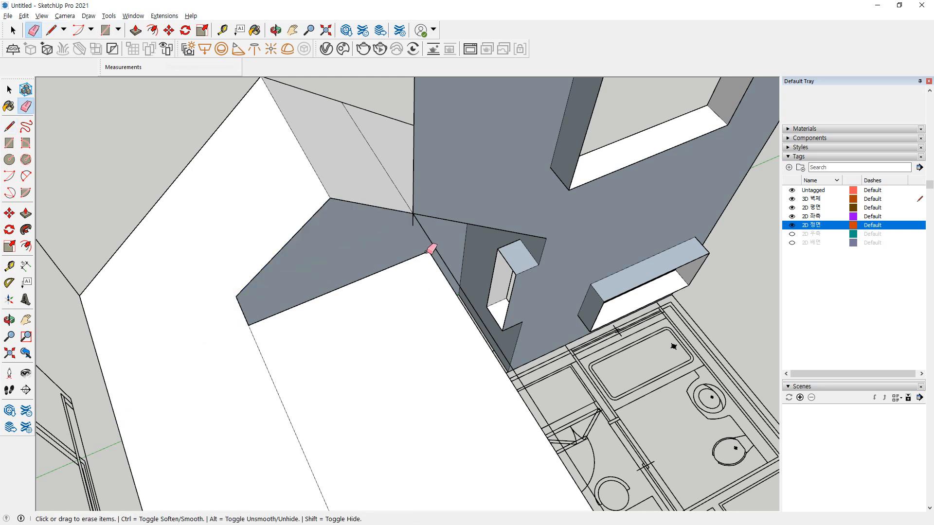
Draw a rectangle between opposite corners of the missing far roof slope, then undo and redo it as a check
scroll(438, 292, down, 2)
middle_drag(451, 328, 456, 302)
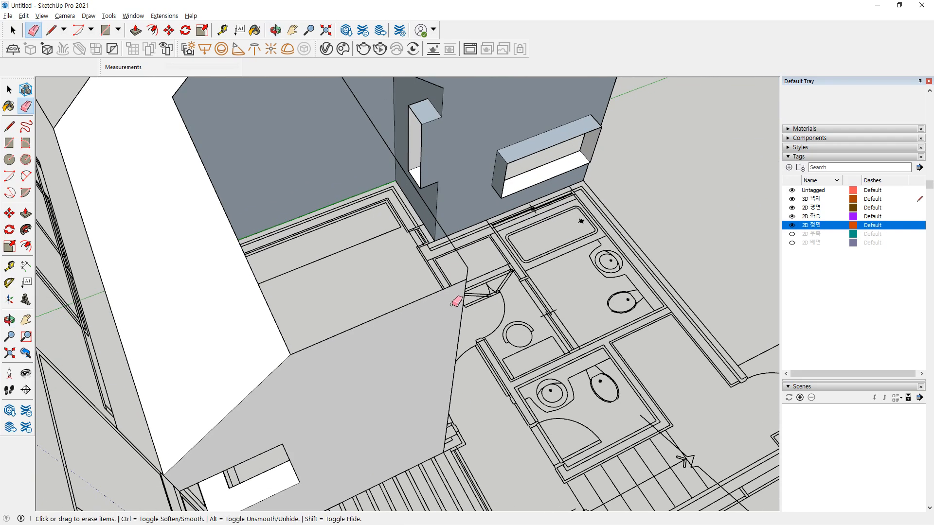
key(r)
click(467, 278)
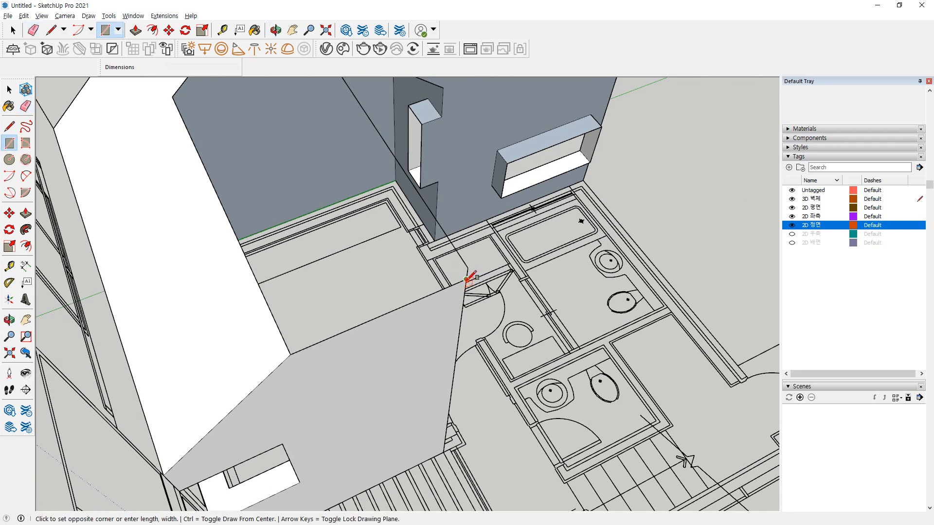
click(180, 104)
middle_drag(189, 158, 364, 267)
key(ctrl+z)
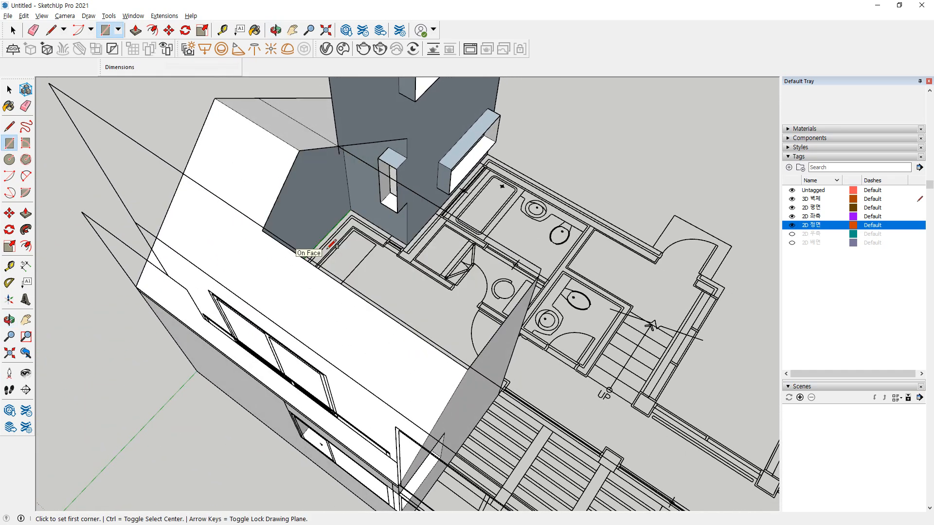
key(ctrl+y)
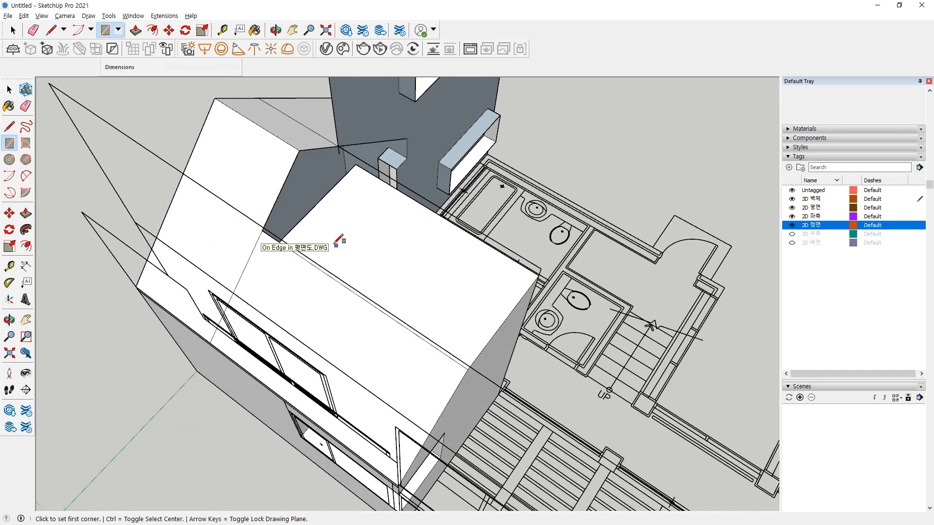
Erase the part of the copied roof edge that runs past the 300 mm line towards the front eave
middle_drag(377, 267, 329, 145)
scroll(329, 145, up, 3)
key(space)
key(e)
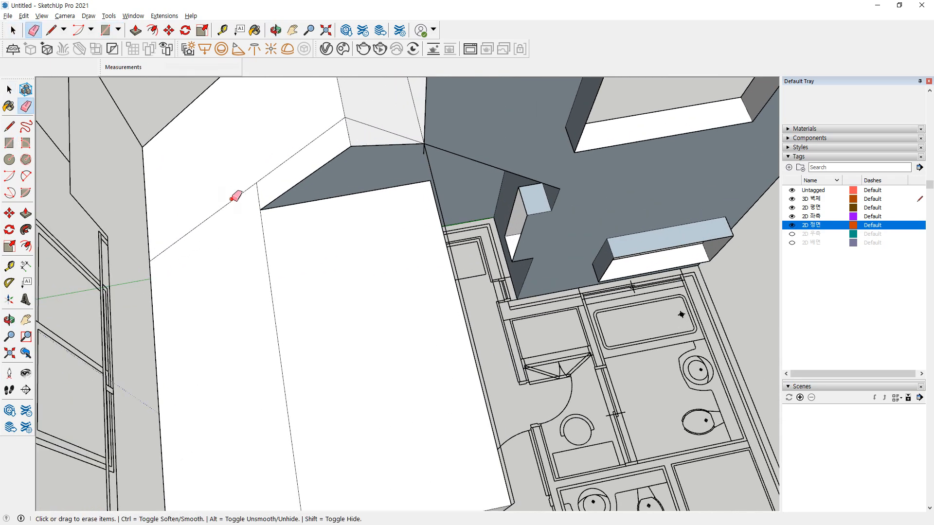
click(235, 198)
Copy the strip beside the roof opening and its adjoining edge 300 mm to the opening's ridge corner, then erase the surplus copied edges
key(space)
click(339, 132)
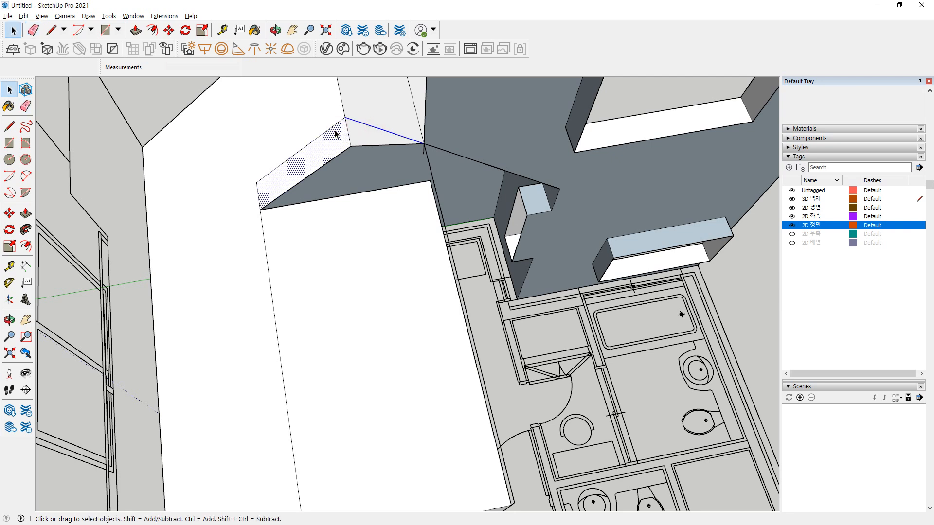
key(m)
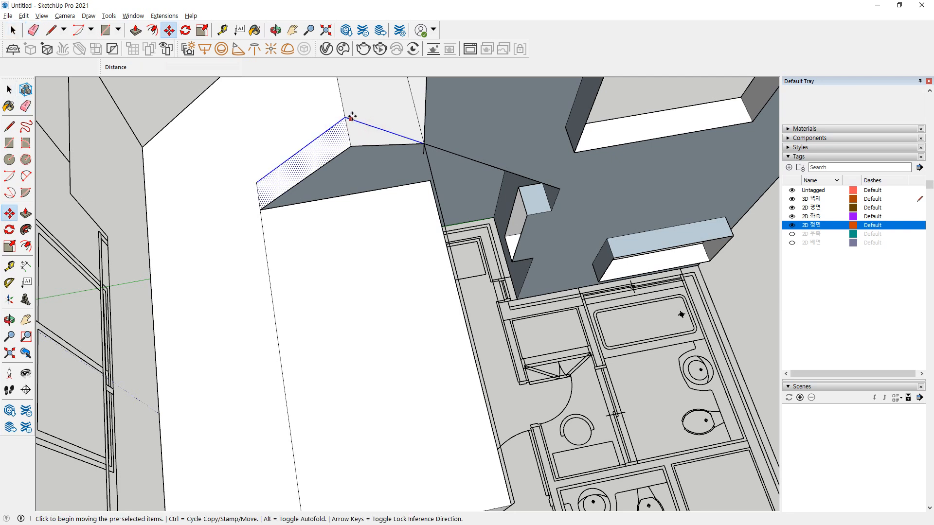
key(ctrl)
click(345, 117)
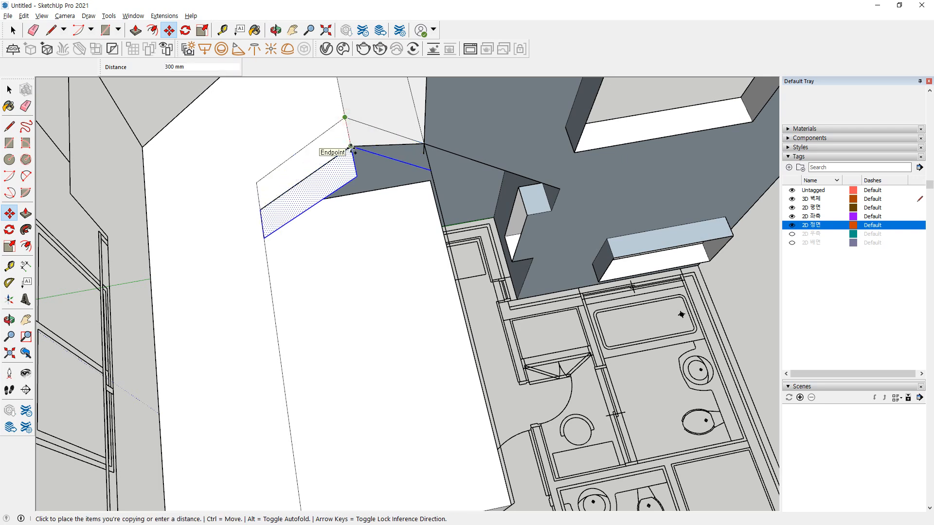
click(351, 147)
key(space)
key(e)
drag(360, 177, 332, 214)
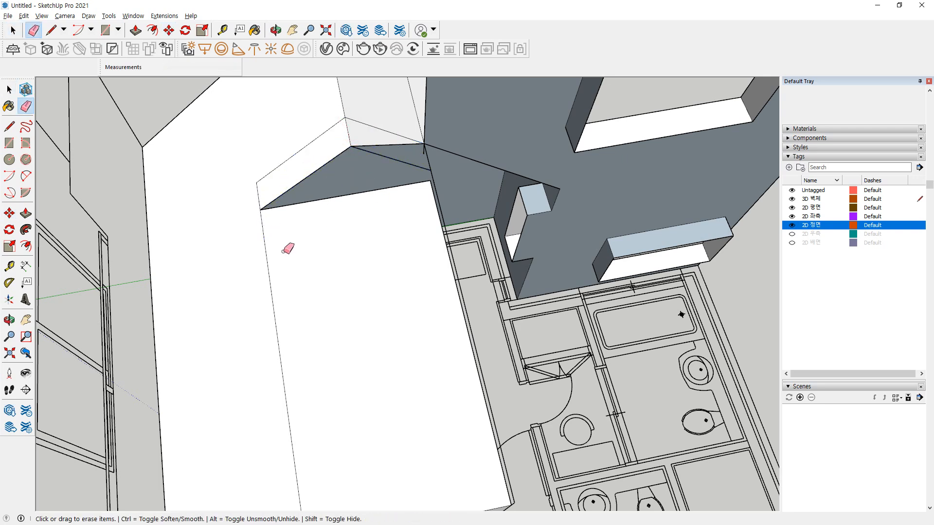
Draw a short line from the tall wall's corner to the end of the newly copied roof edge
middle_drag(421, 215, 366, 212)
scroll(439, 150, up, 2)
middle_drag(439, 151, 344, 144)
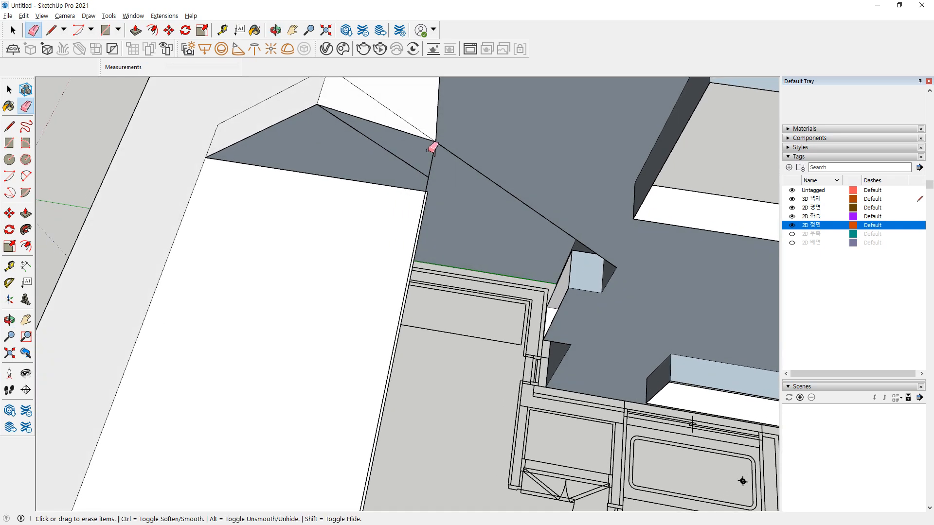
scroll(428, 150, up, 2)
key(l)
click(439, 139)
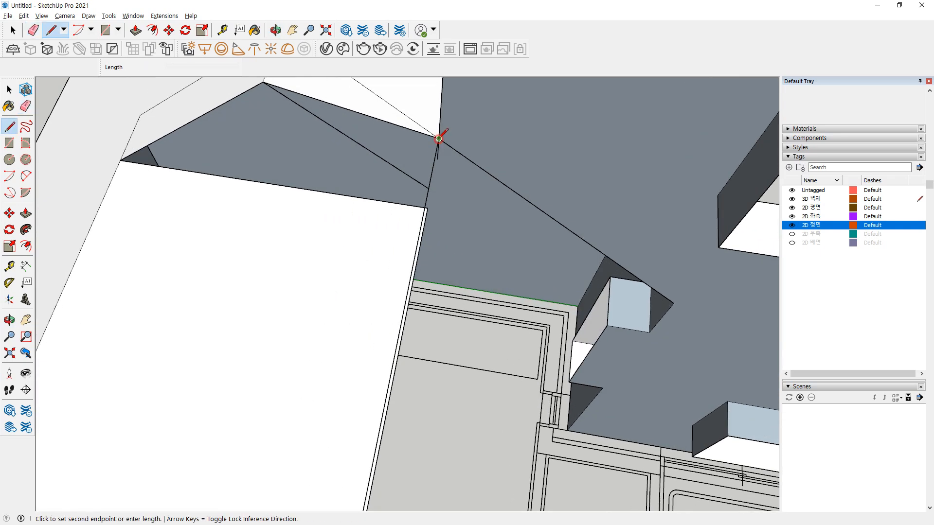
click(428, 189)
Erase the leftover strip edges on both roof slopes beside the opening
scroll(313, 155, down, 2)
shift+middle_drag(307, 132, 302, 178)
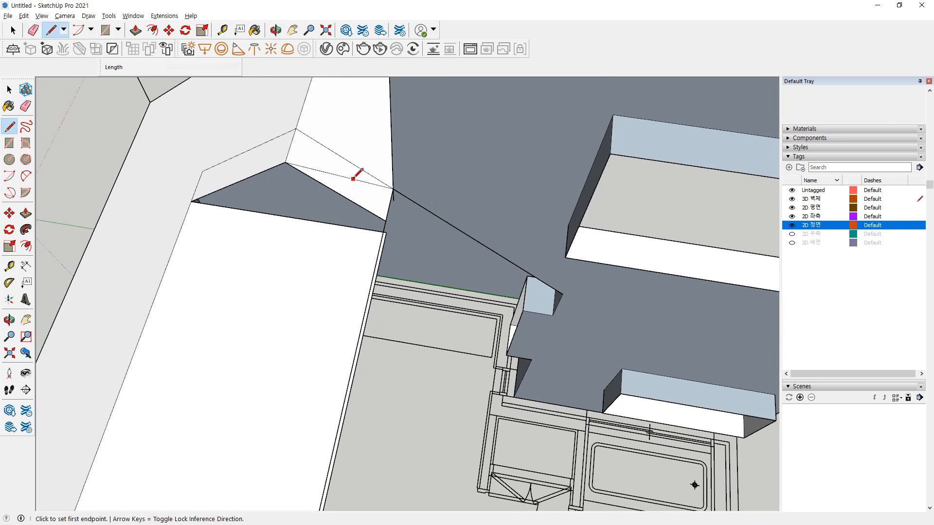
key(e)
click(351, 178)
click(360, 178)
click(248, 149)
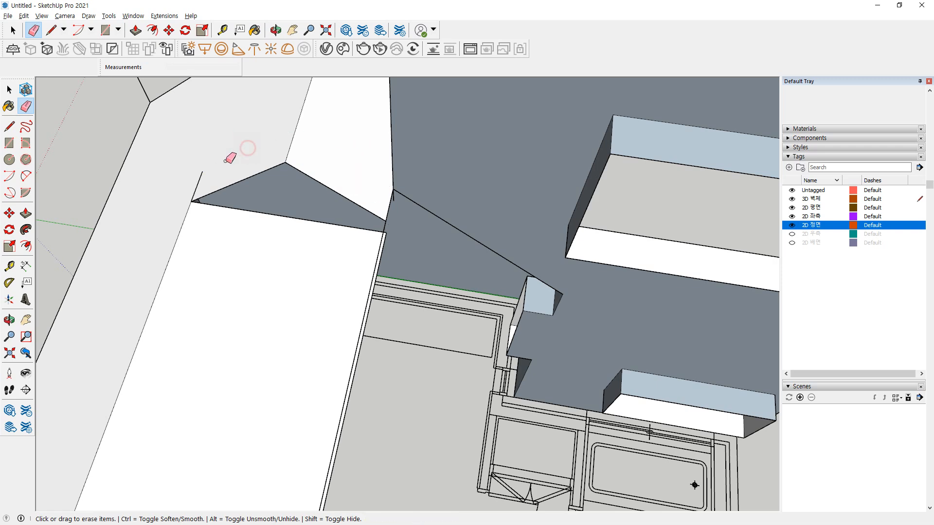
Draw a short line from the copied edge's end to the adjacent corner of the far roof slope
middle_drag(381, 229, 371, 186)
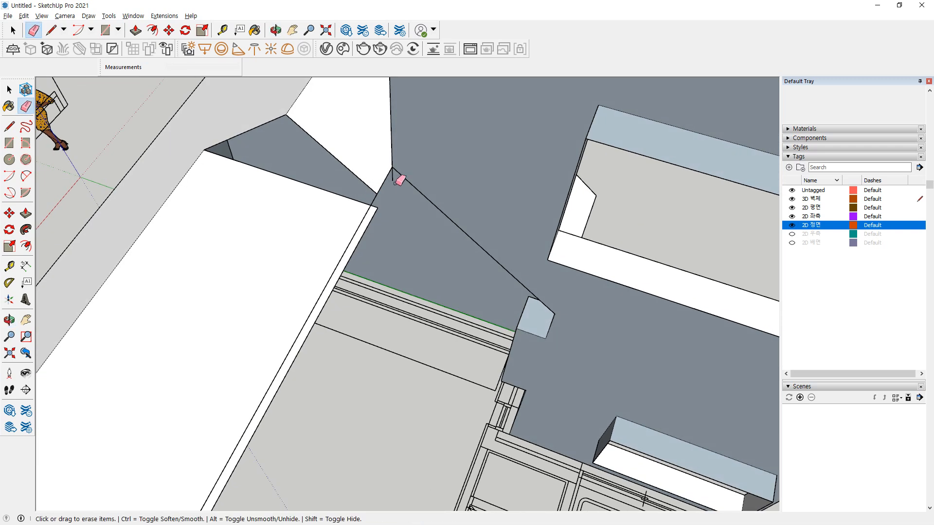
key(l)
click(377, 194)
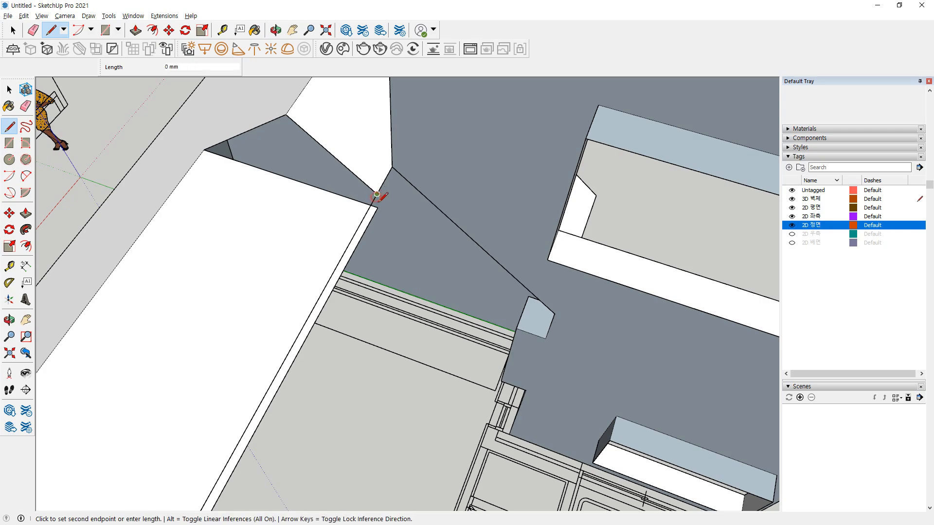
click(378, 208)
middle_drag(188, 214, 254, 163)
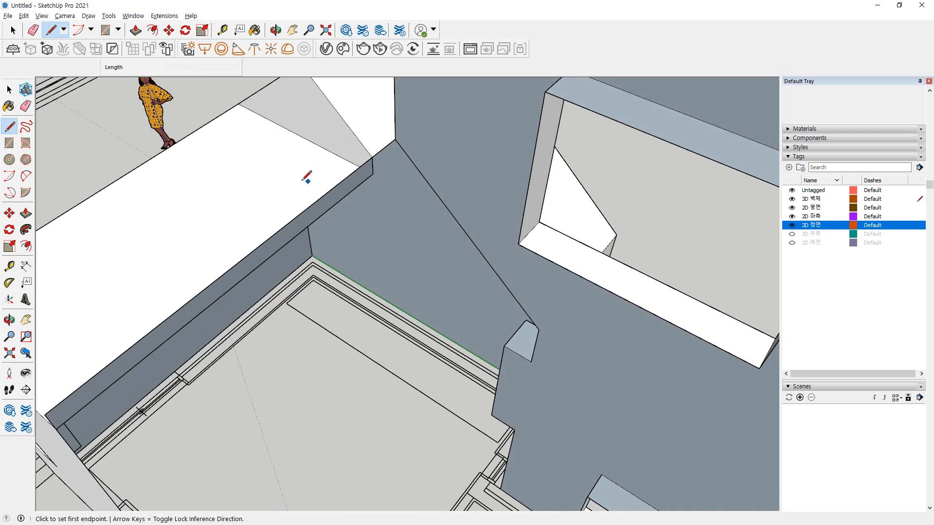
middle_drag(306, 177, 444, 298)
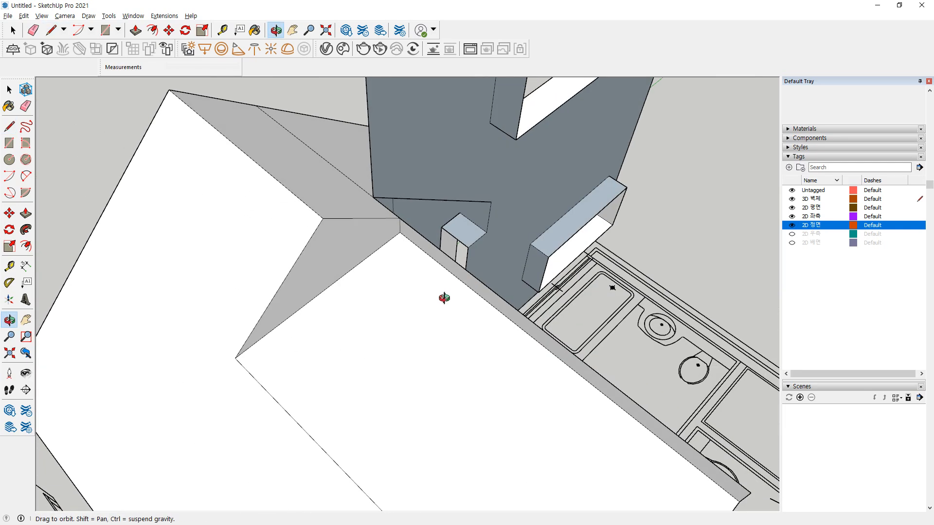
Undo the recent roof-closing edits around the balcony opening
key(e)
scroll(341, 243, down, 6)
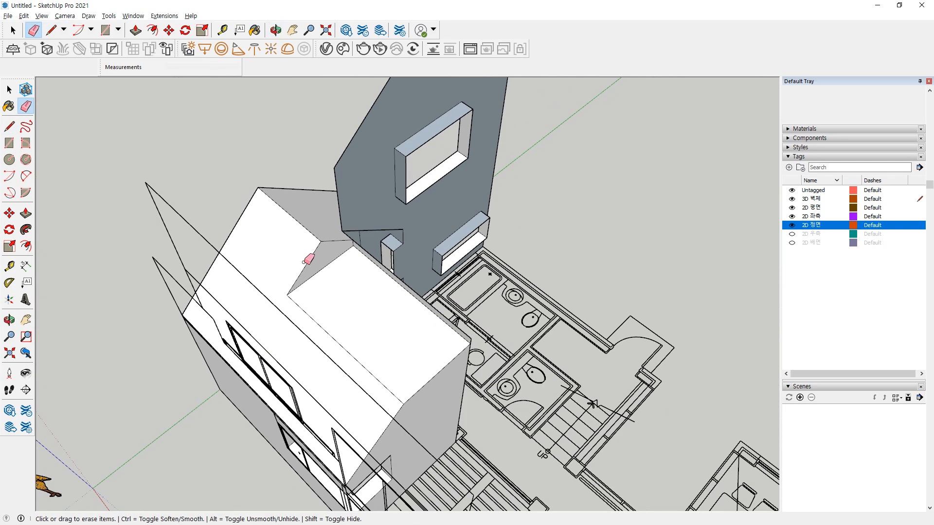
key(ctrl+z)
key(ctrl+z)
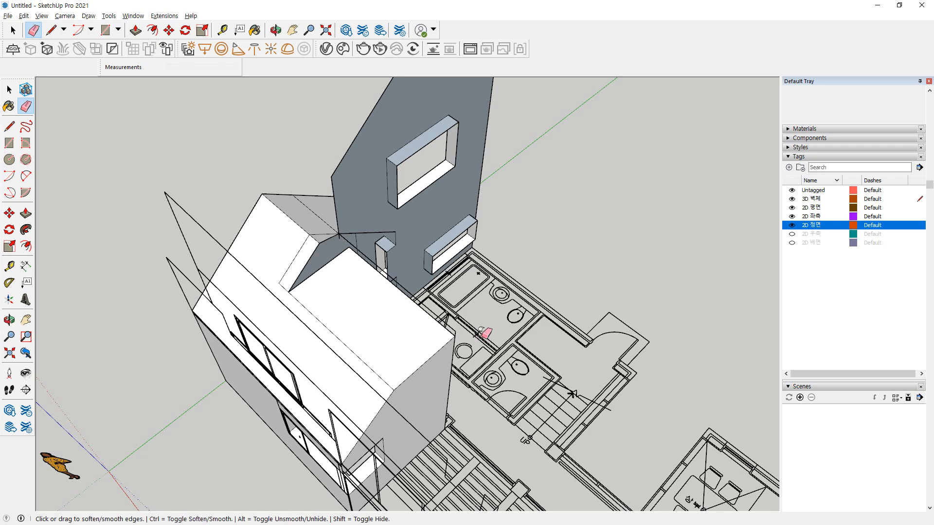
key(ctrl+z)
key(ctrl+z)
Erase the unwanted edges around the roof opening and along the far slope
middle_drag(292, 307, 92, 211)
middle_drag(224, 293, 234, 316)
mouse_move(236, 273)
middle_down()
mouse_move(397, 317)
mouse_move(296, 317)
mouse_move(483, 302)
mouse_move(467, 309)
middle_up()
mouse_move(403, 311)
mouse_down()
mouse_move(436, 328)
mouse_move(388, 289)
mouse_move(430, 334)
mouse_up()
scroll(430, 336, up, 3)
mouse_move(345, 432)
mouse_down()
mouse_move(355, 454)
mouse_move(343, 454)
mouse_up()
middle_drag(343, 454, 488, 402)
Draw a 1500 mm red-axis line from the tall wall's corner to the roof edge at the low wing's far end
key(space)
key(l)
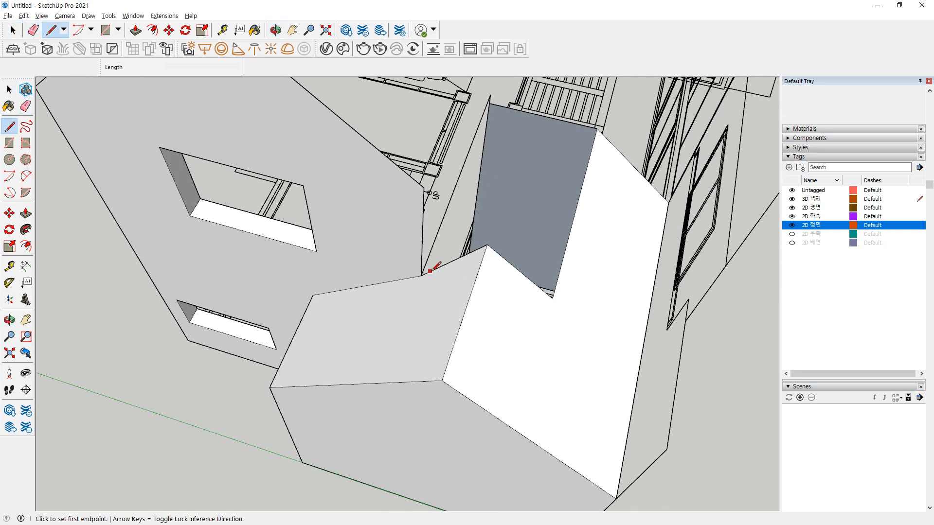
click(421, 276)
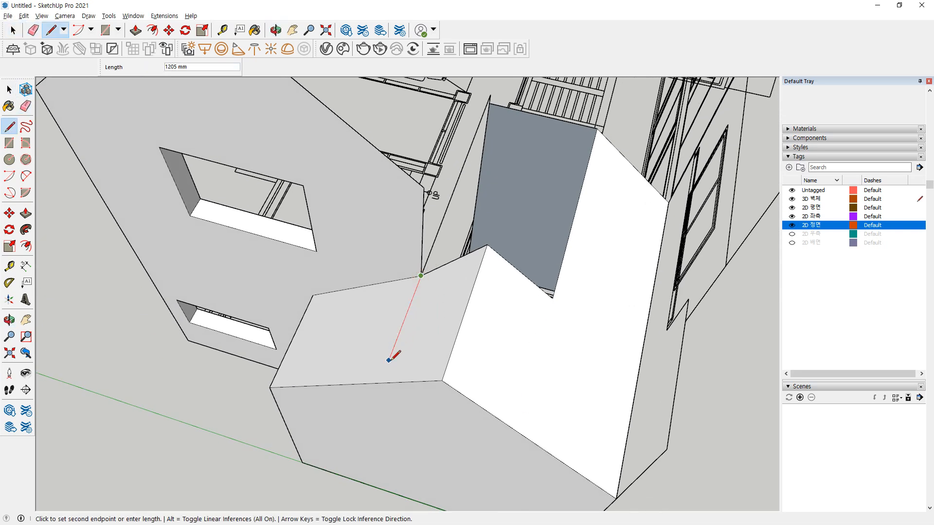
click(380, 383)
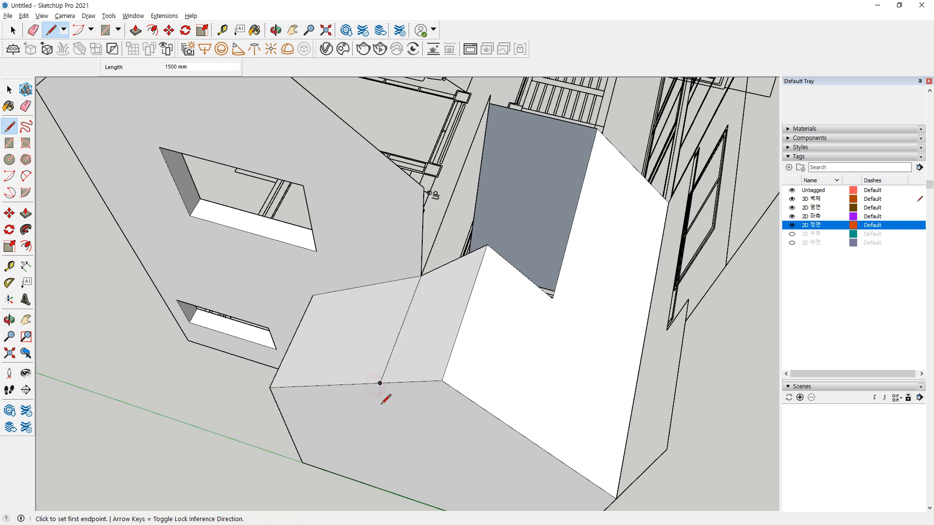
Copy the short far-slope edge and the front-slope edge from the far end of the 1500 mm line to the tall wall's corner
key(space)
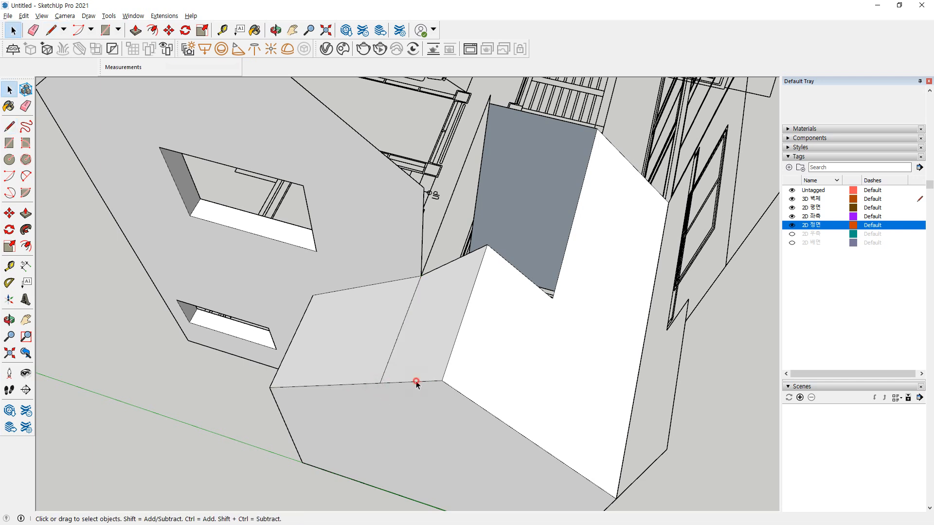
click(416, 381)
shift+click(451, 386)
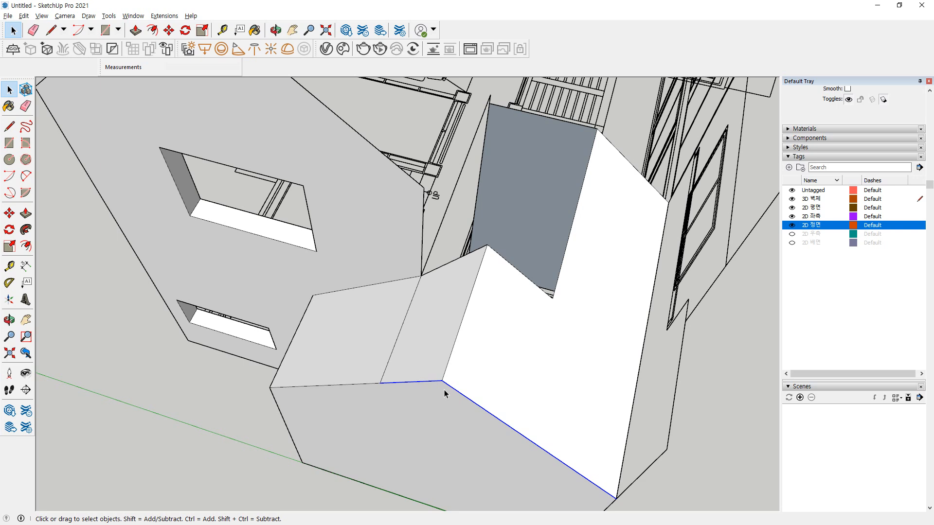
key(m)
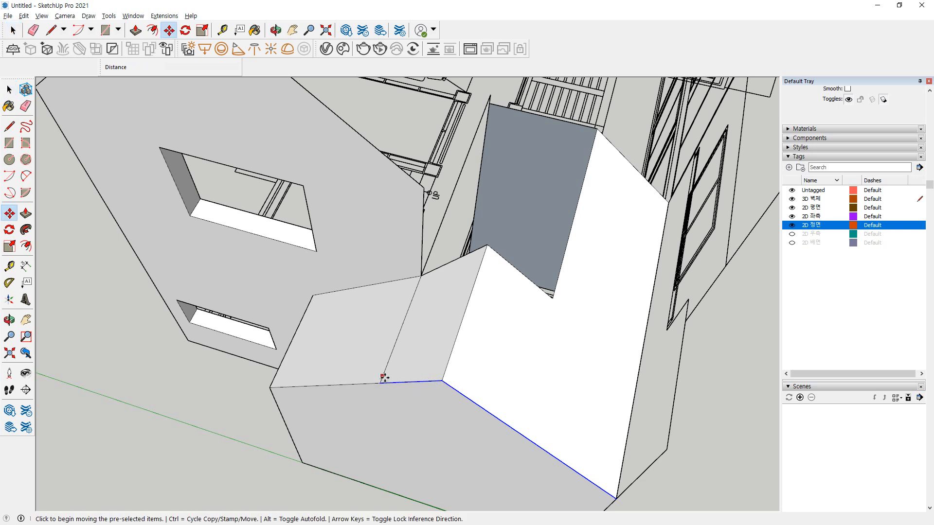
click(382, 382)
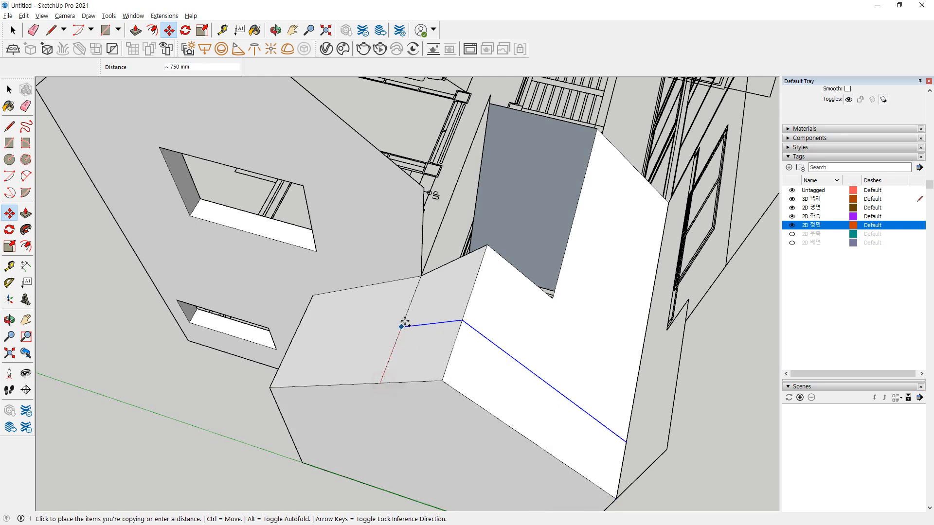
click(421, 276)
Erase the 1500 mm line and the surplus copied edge across the front roof slope
middle_drag(421, 276, 415, 278)
scroll(422, 276, up, 5)
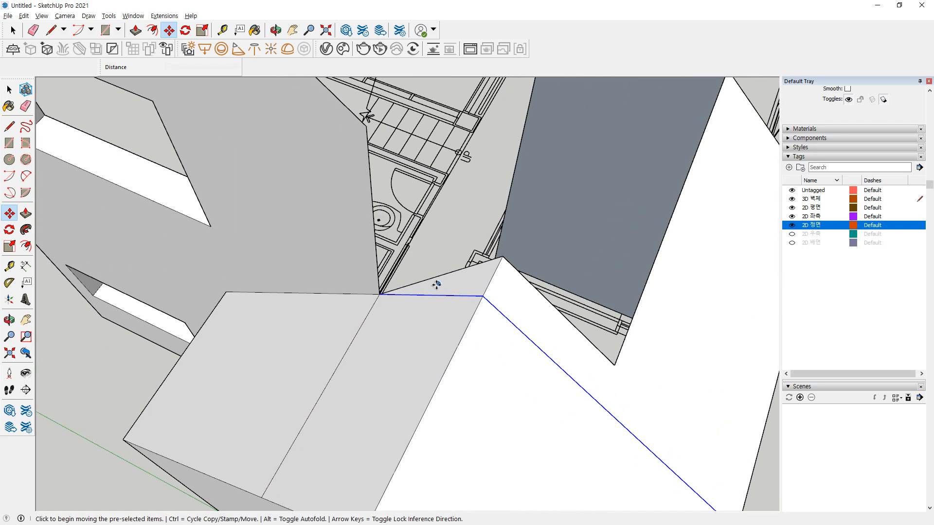
key(e)
key(Escape)
middle_drag(372, 376, 466, 308)
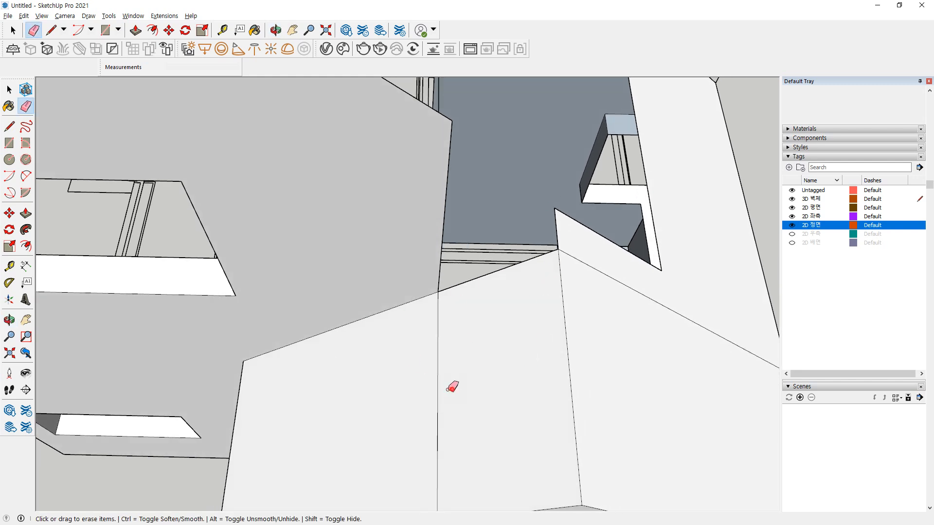
drag(448, 390, 524, 393)
click(678, 315)
mouse_move(592, 392)
middle_down()
mouse_move(642, 384)
mouse_move(603, 280)
mouse_move(599, 364)
mouse_move(669, 363)
mouse_move(603, 269)
mouse_move(621, 219)
mouse_move(517, 318)
middle_up()
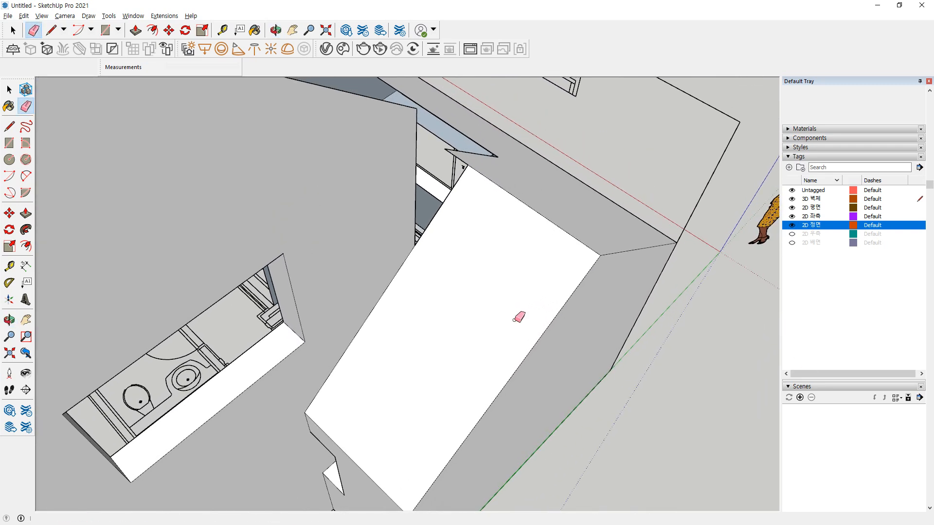
mouse_move(516, 319)
middle_down()
mouse_move(471, 336)
mouse_move(417, 390)
middle_up()
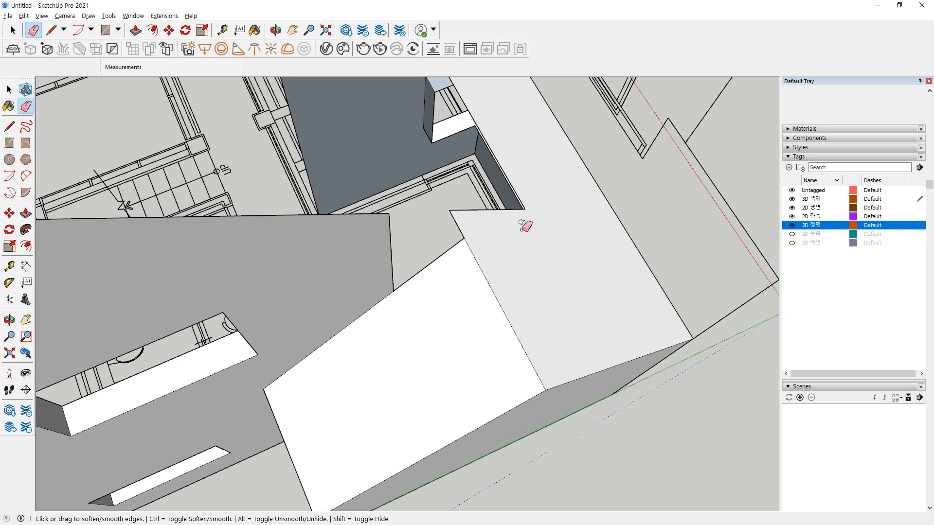
Draw a rectangle from the tall wall's corner to the opening's ridge corner to fill the gap in the far roof slope
key(space)
scroll(393, 288, up, 2)
middle_drag(417, 255, 427, 279)
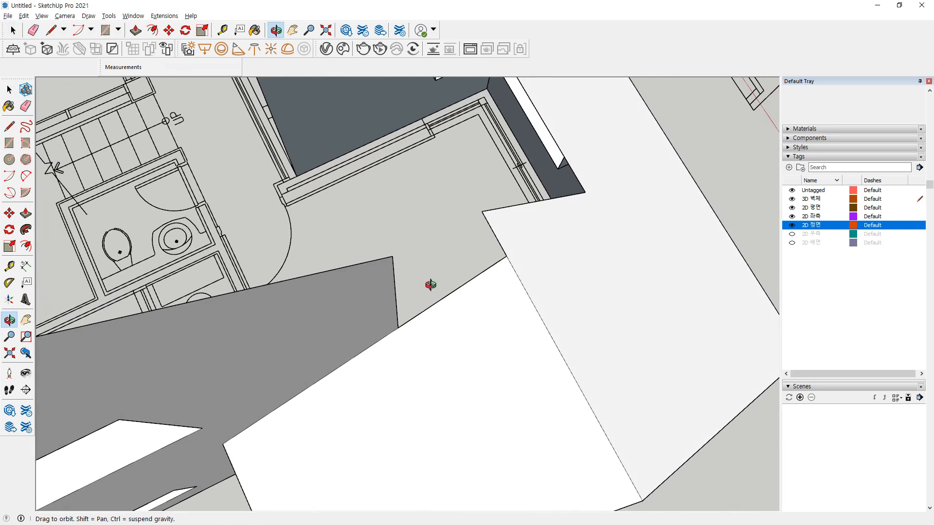
key(r)
click(398, 328)
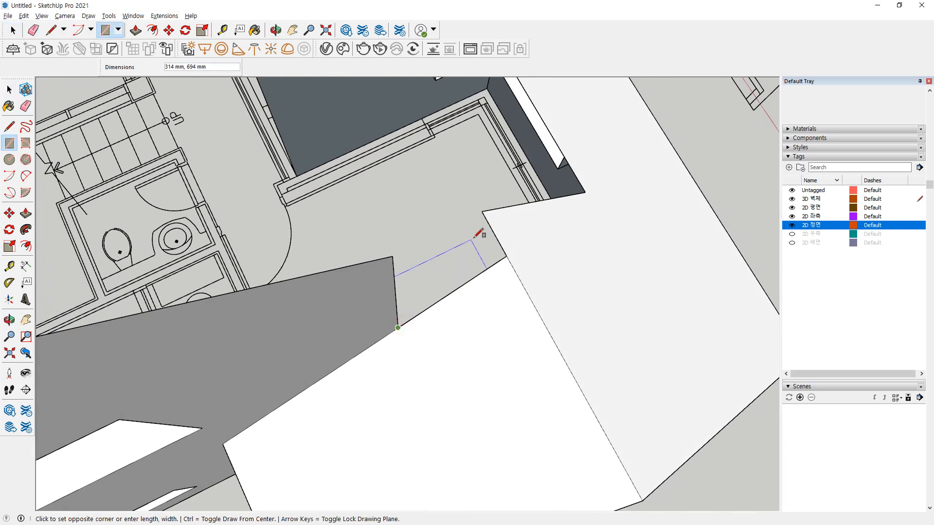
click(491, 209)
middle_drag(491, 209, 506, 326)
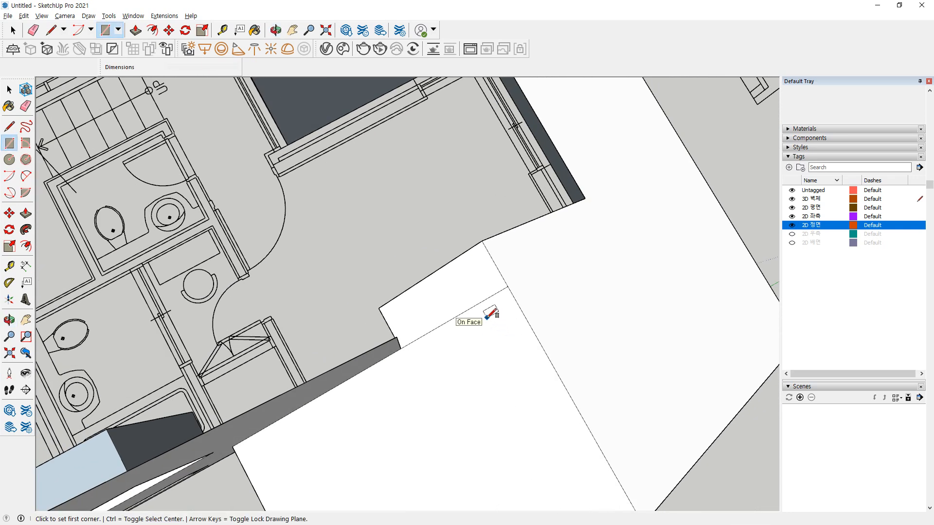
Redraw the gap-filling rectangle from the tall wall's corner to the opening's ridge corner and erase its shared edge with the low wing's roof face
key(ctrl+z)
middle_drag(407, 343, 406, 287)
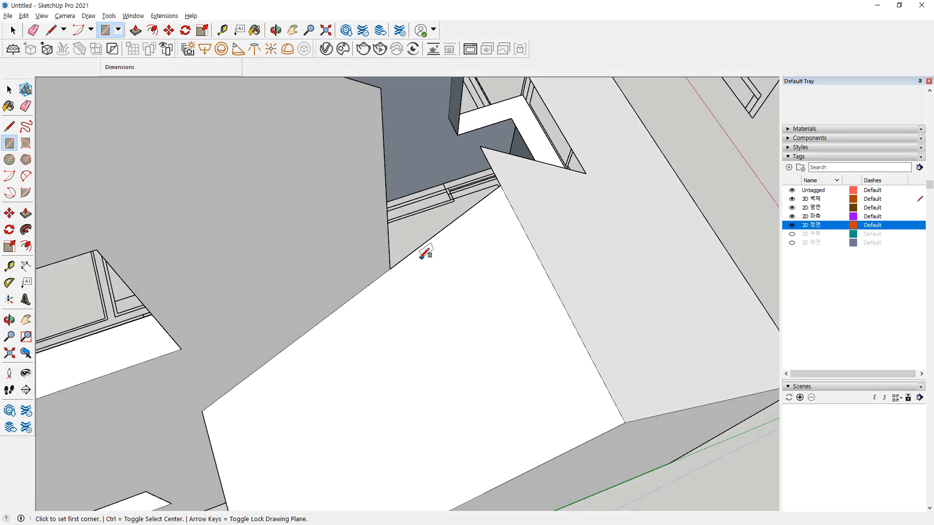
click(390, 269)
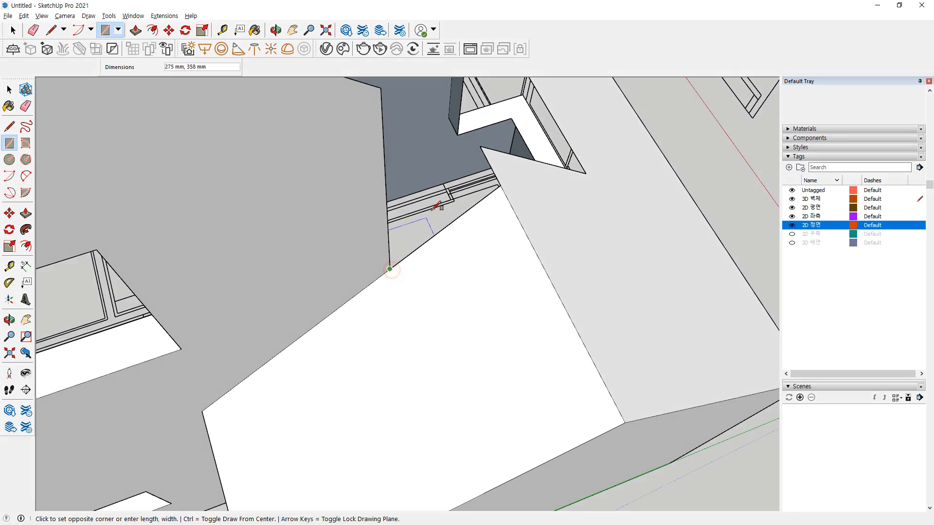
click(480, 147)
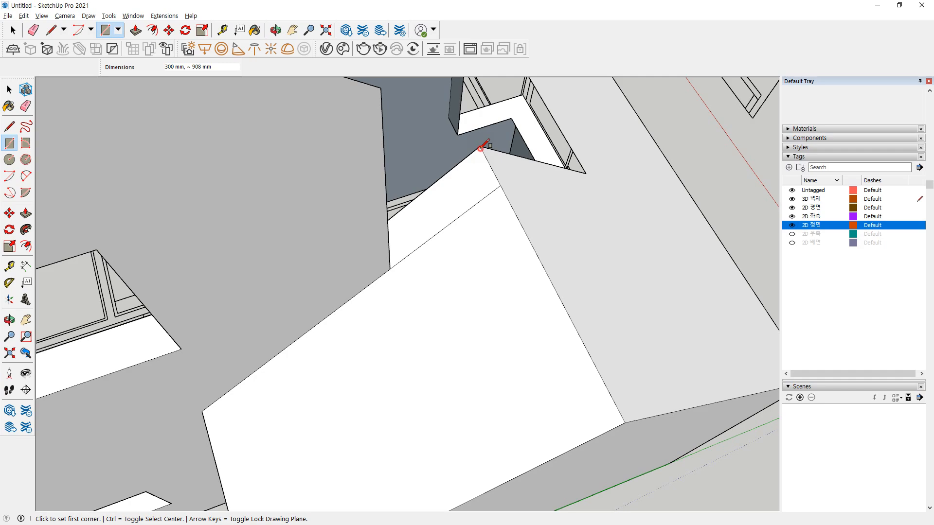
key(e)
click(457, 218)
Draw a rectangle about 3000 × 1608 mm from the low wing's end-wall corner to the opening's ridge corner to cover the wing
middle_drag(557, 232, 238, 255)
mouse_move(614, 239)
middle_down()
mouse_move(390, 222)
mouse_move(409, 235)
mouse_move(396, 238)
middle_up()
mouse_move(488, 243)
middle_down()
mouse_move(450, 237)
mouse_move(485, 237)
mouse_move(460, 212)
middle_up()
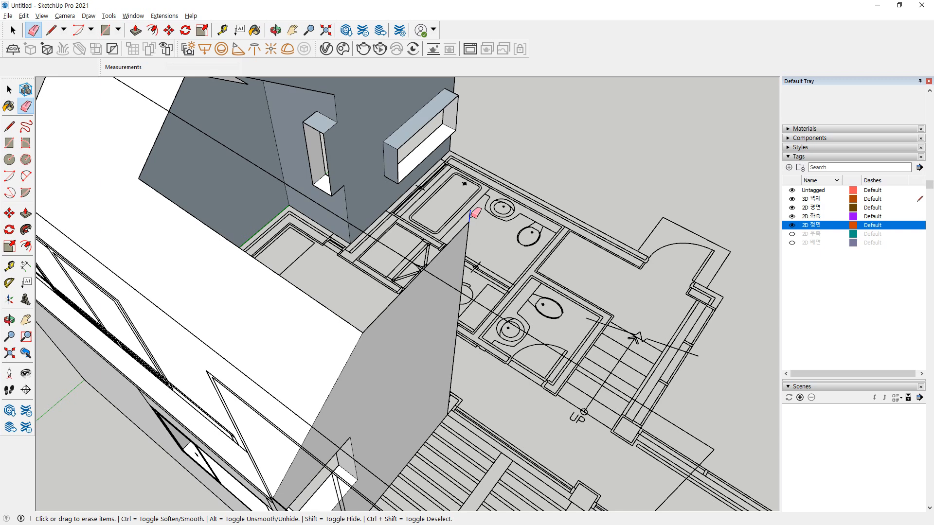
key(r)
click(469, 221)
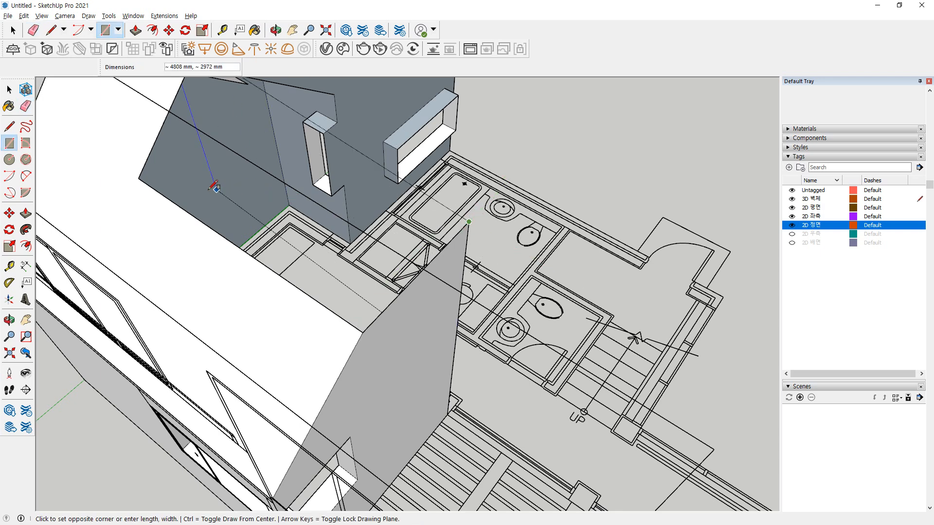
click(139, 178)
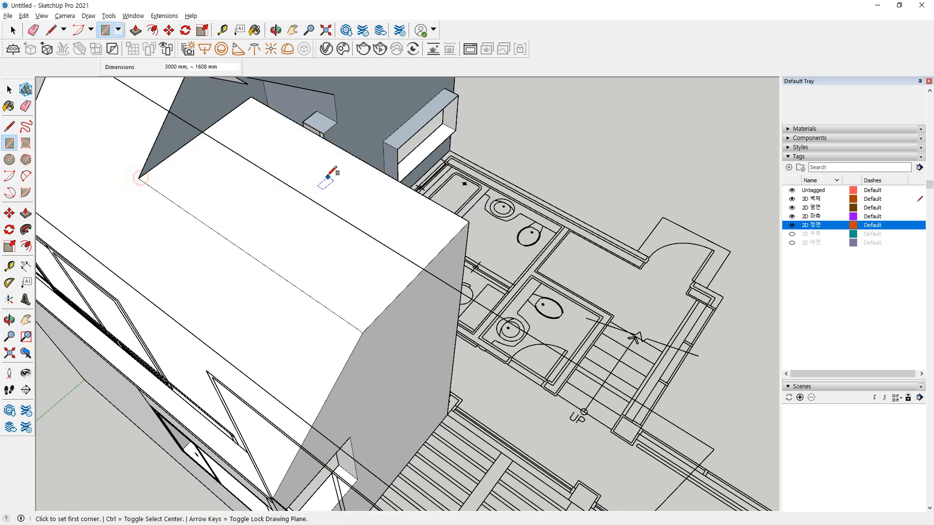
Draw a line about 172 mm long from the roof opening's loose corner to the new rectangle's far corner to close the gap
middle_drag(323, 178, 272, 195)
key(l)
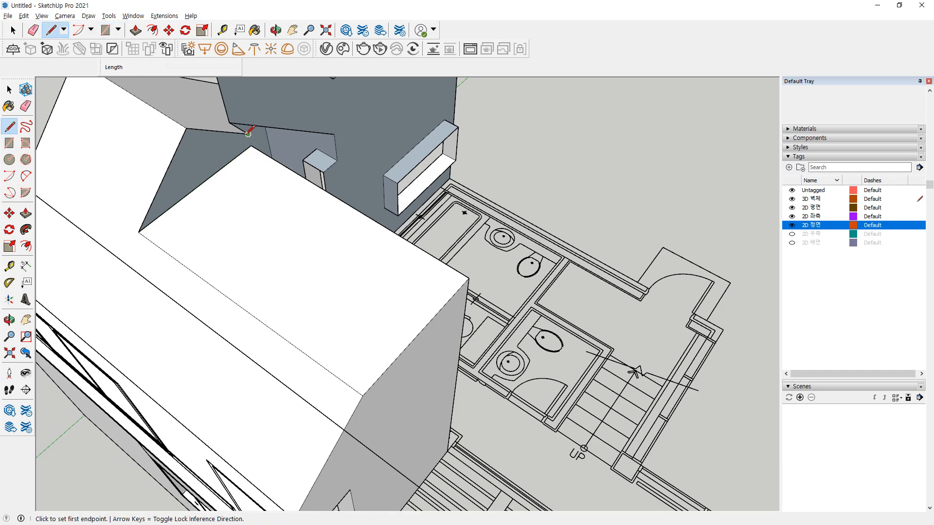
click(248, 133)
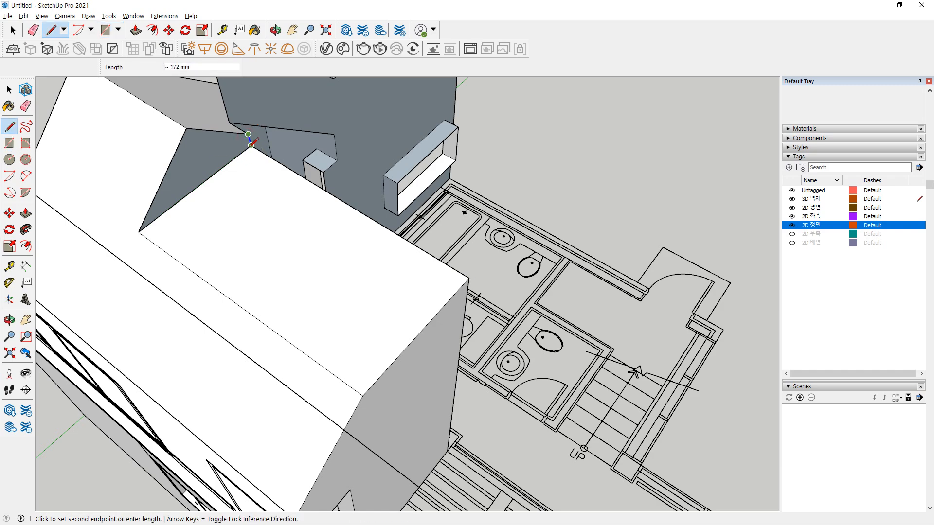
click(251, 145)
Try a vertical 3300 × 1850 mm rectangle from the low wing's outer top corner to the tall wall's eave corner
middle_drag(371, 207, 139, 201)
scroll(328, 194, down, 2)
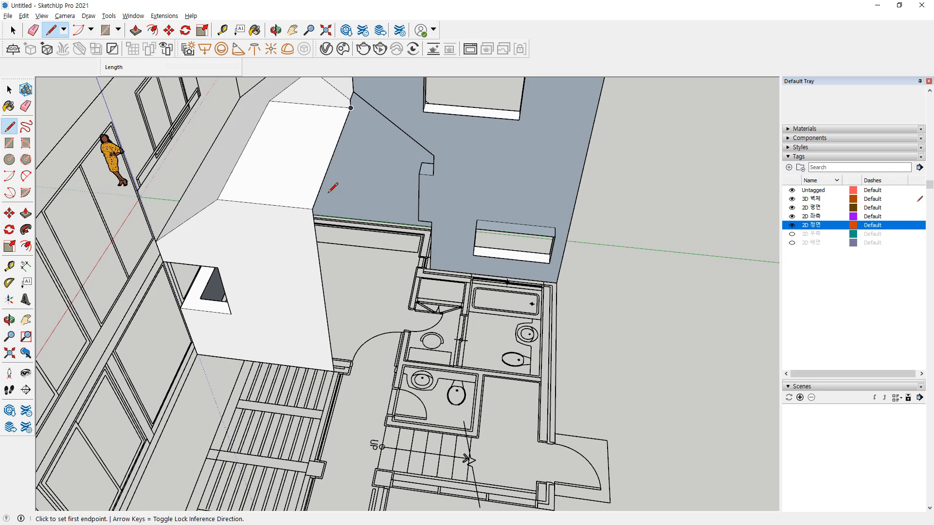
mouse_move(346, 192)
shift+middle_down()
mouse_move(352, 251)
mouse_move(443, 146)
mouse_move(409, 163)
shift+middle_up()
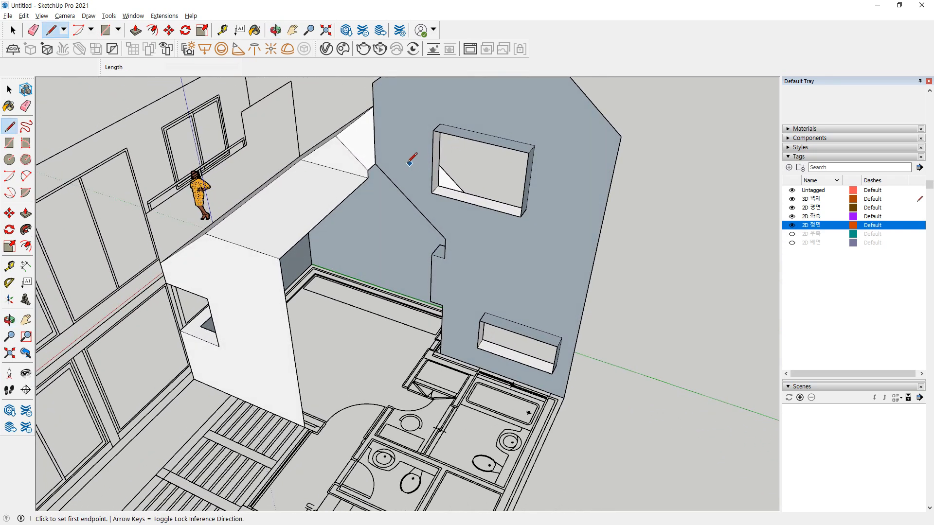
click(280, 257)
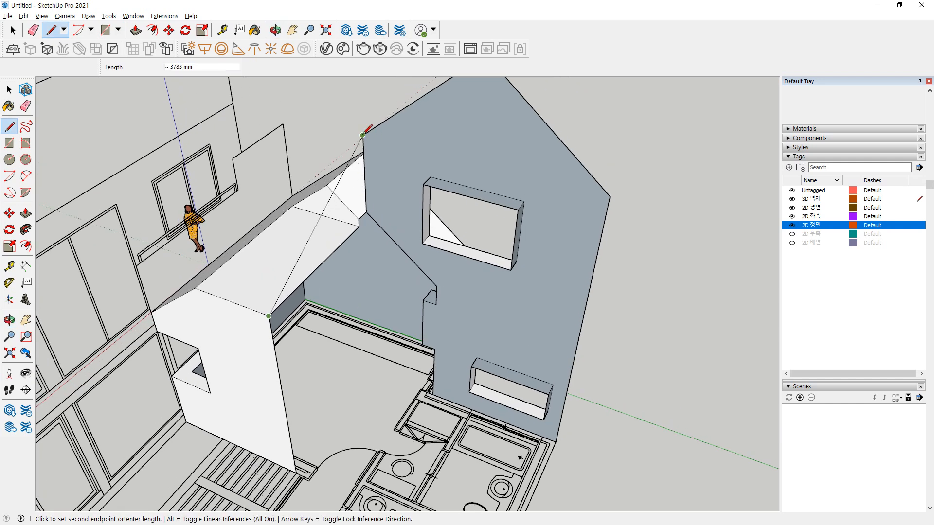
key(Escape)
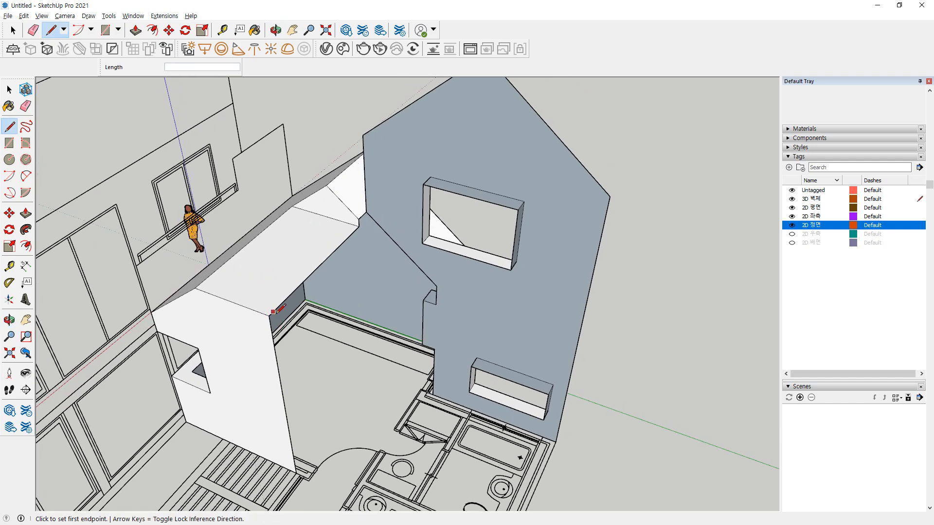
key(r)
click(269, 316)
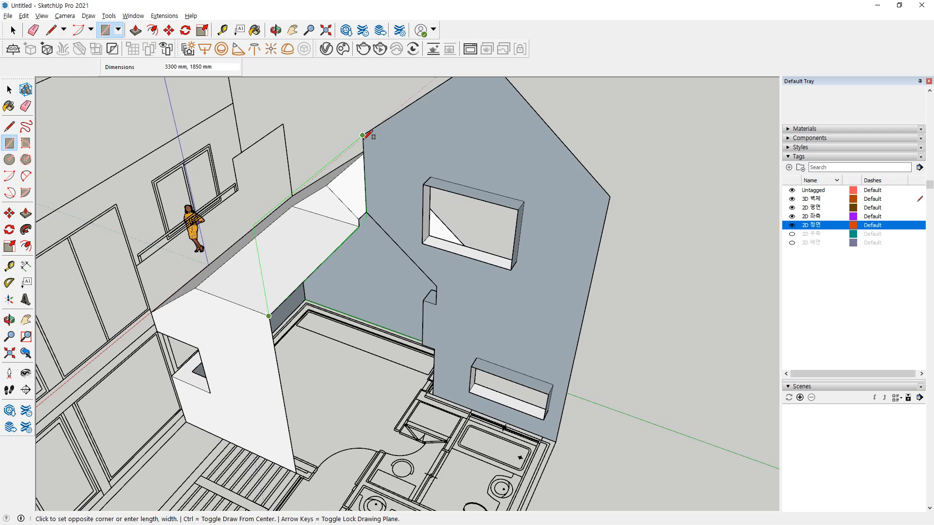
key(o)
drag(364, 135, 590, 188)
key(r)
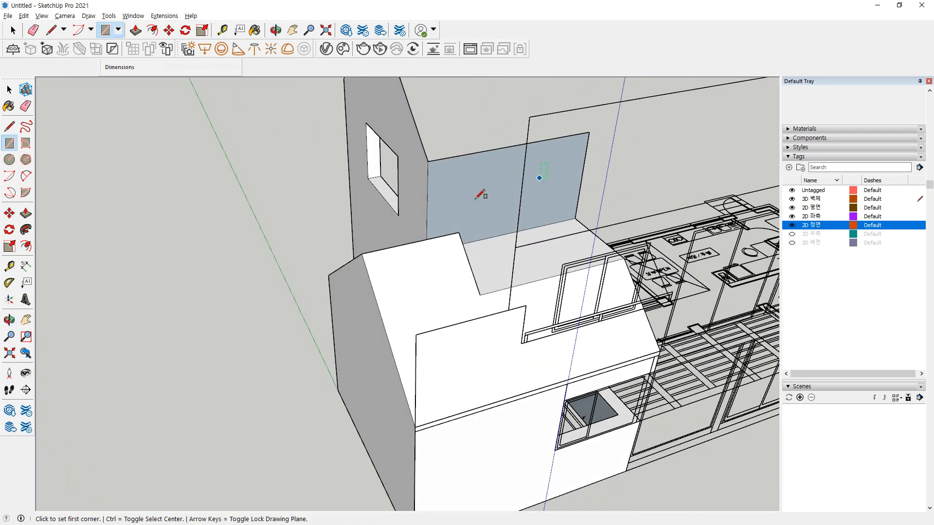
Erase the trial vertical rectangle standing above the low wing
middle_drag(558, 208, 542, 196)
mouse_move(586, 319)
mouse_down()
mouse_move(526, 296)
mouse_move(623, 305)
mouse_up()
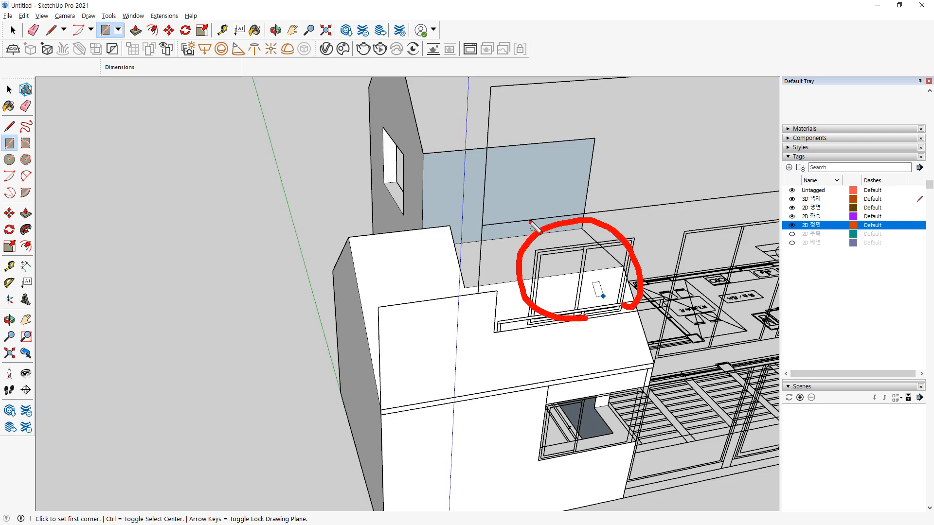
drag(528, 205, 517, 191)
key(Escape)
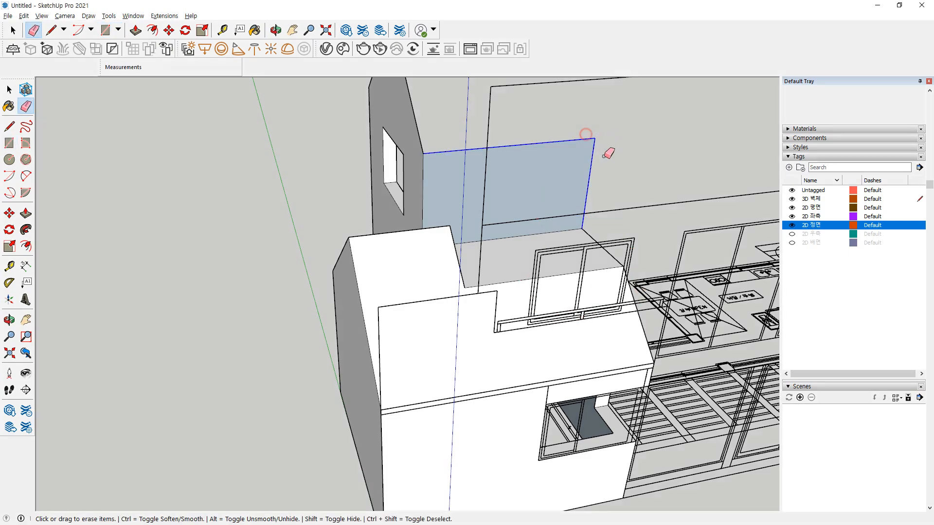
middle_drag(585, 146, 514, 247)
key(e)
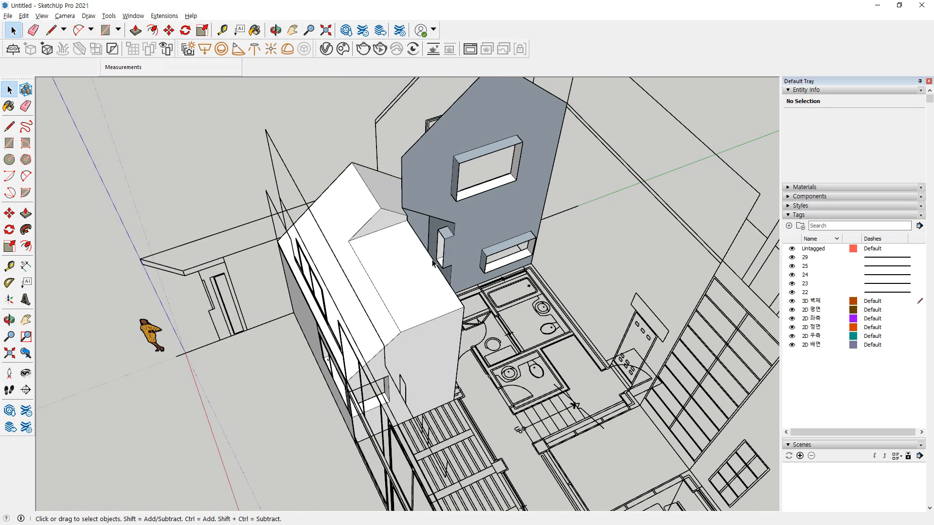
Offset the ridge edge and end-wall edge of the low wing's top face inward by 300 mm
scroll(397, 312, up, 2)
scroll(396, 311, up, 1)
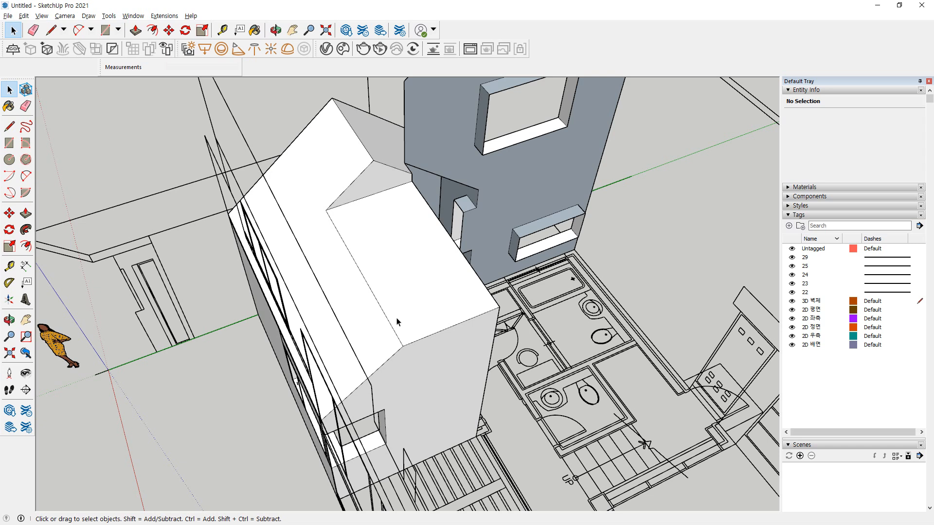
shift+click(430, 335)
mouse_move(328, 215)
mouse_down()
mouse_move(398, 336)
mouse_move(484, 320)
mouse_up()
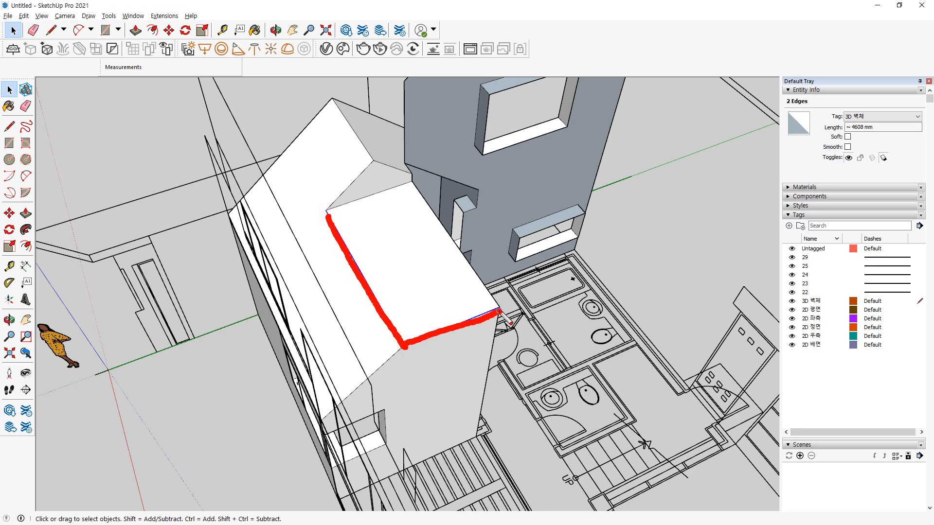
key(f)
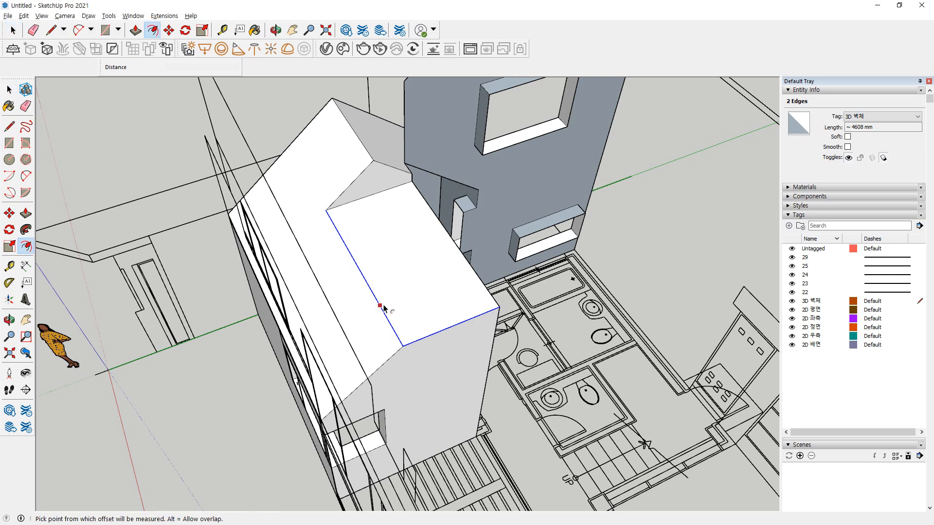
click(381, 306)
text(30)
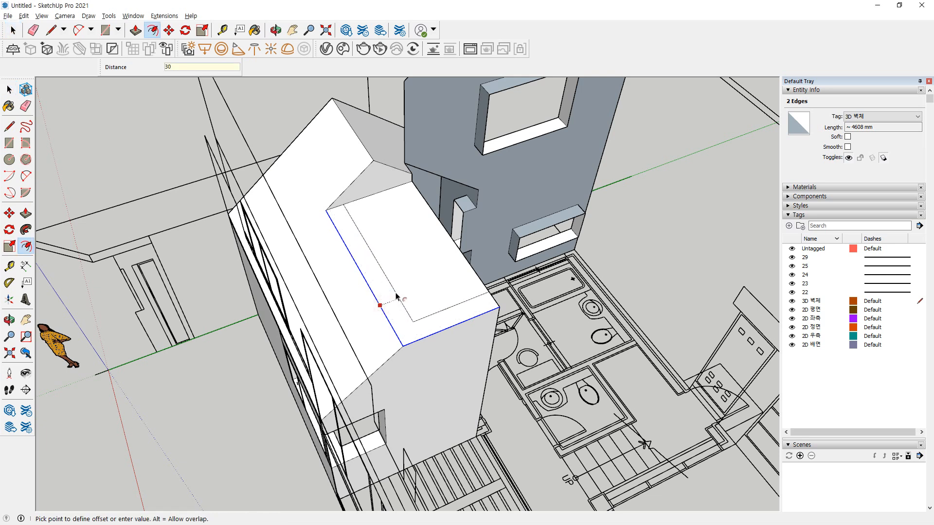
text(0)
key(Return)
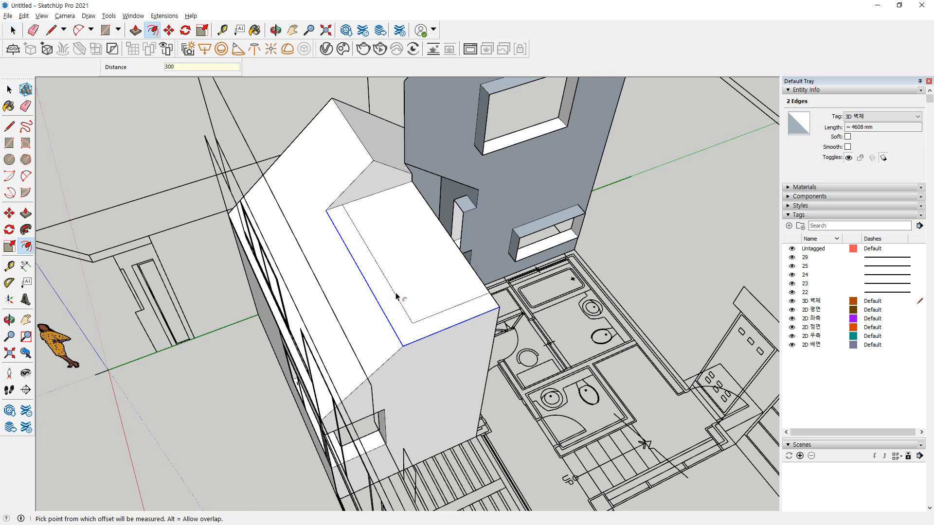
Measure the distance between the front elevation's balcony line and the eave at the low wing's end corner
middle_drag(397, 297, 539, 227)
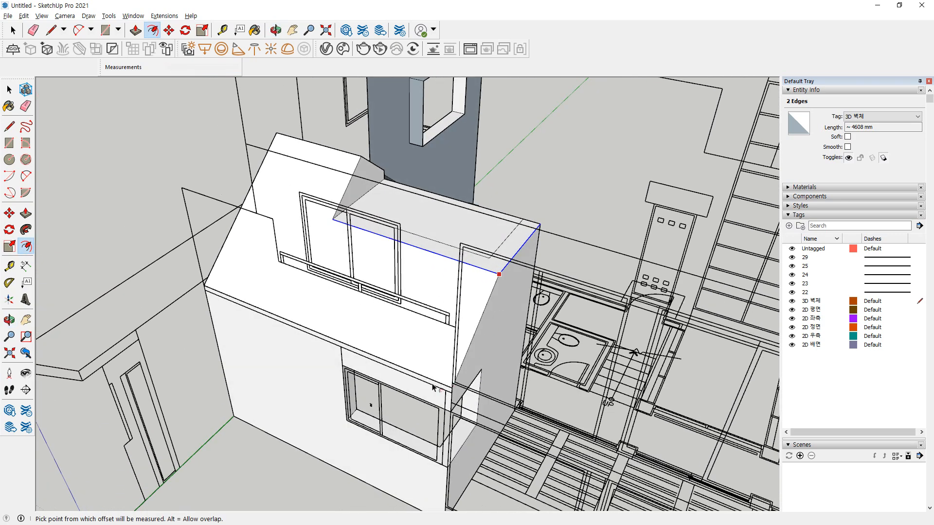
drag(442, 339, 493, 289)
middle_drag(493, 289, 494, 287)
key(Escape)
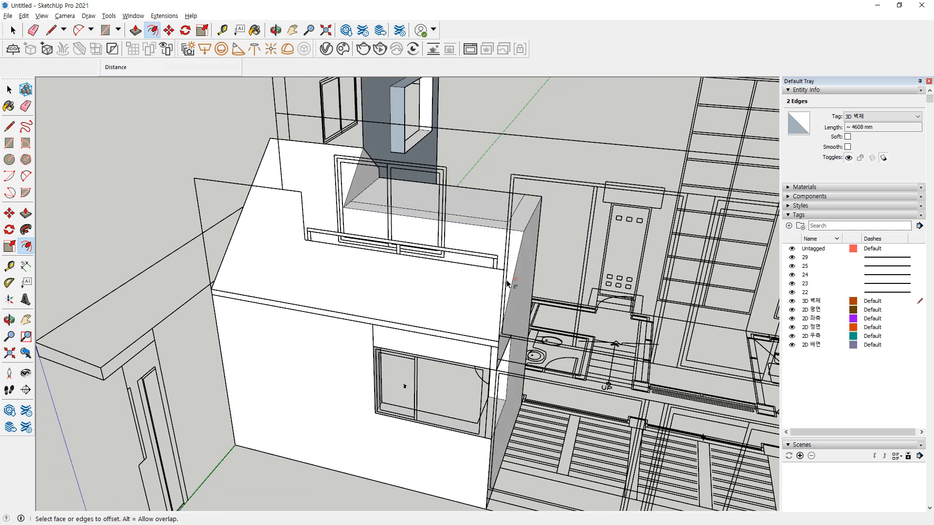
scroll(505, 277, up, 1)
key(t)
click(504, 267)
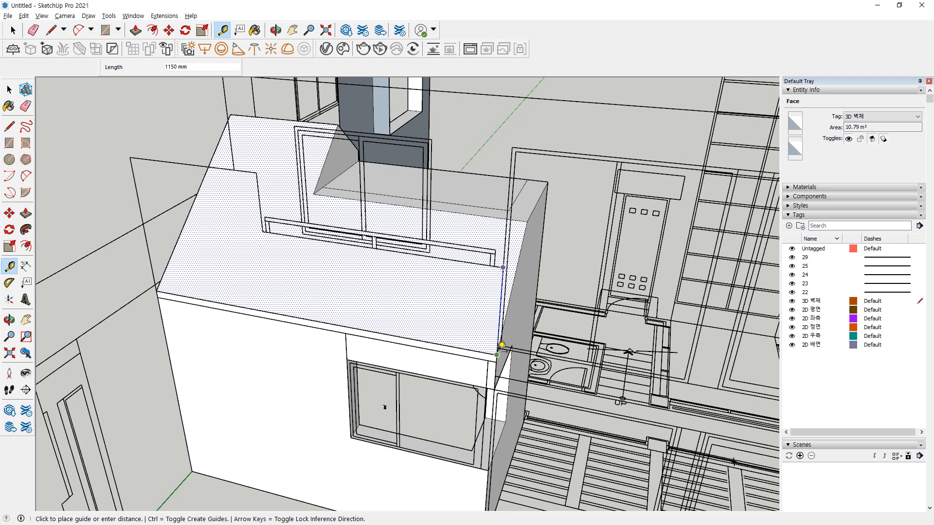
text(2800)
key(Return)
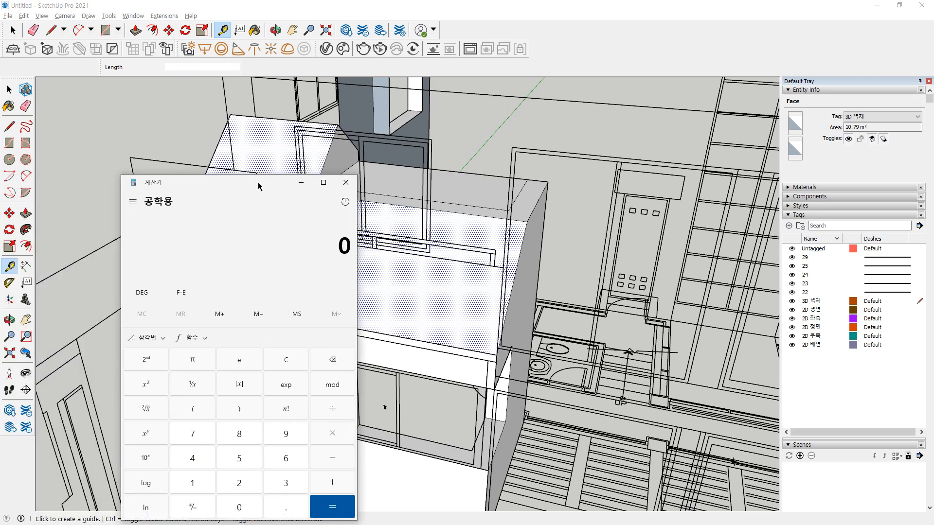
Subtract 300 from 1150 in the calculator
text(1150)
key(minus)
text(300)
key(Return)
key(Escape)
Push the inset face inside the 300 mm border down 900 mm to recess the balcony floor
mouse_move(593, 237)
middle_down()
mouse_move(413, 267)
mouse_move(338, 208)
middle_up()
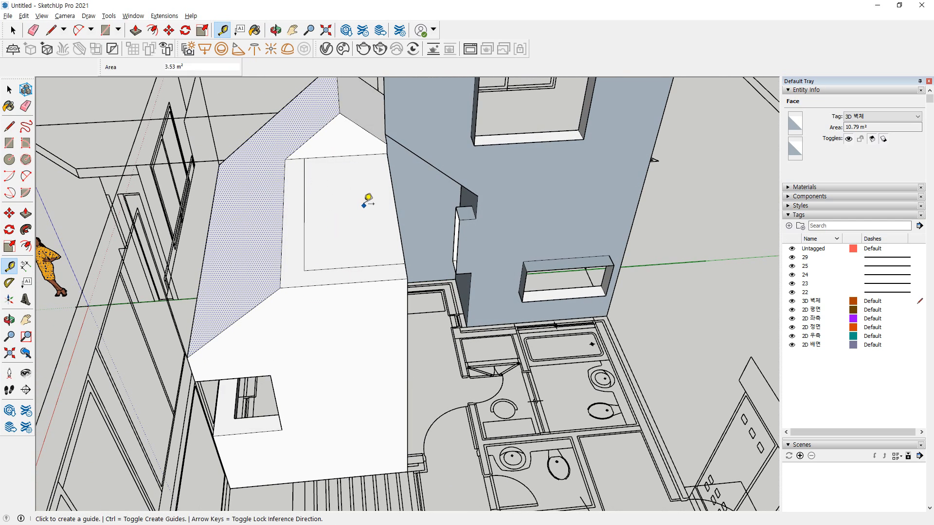
click(9, 89)
click(121, 108)
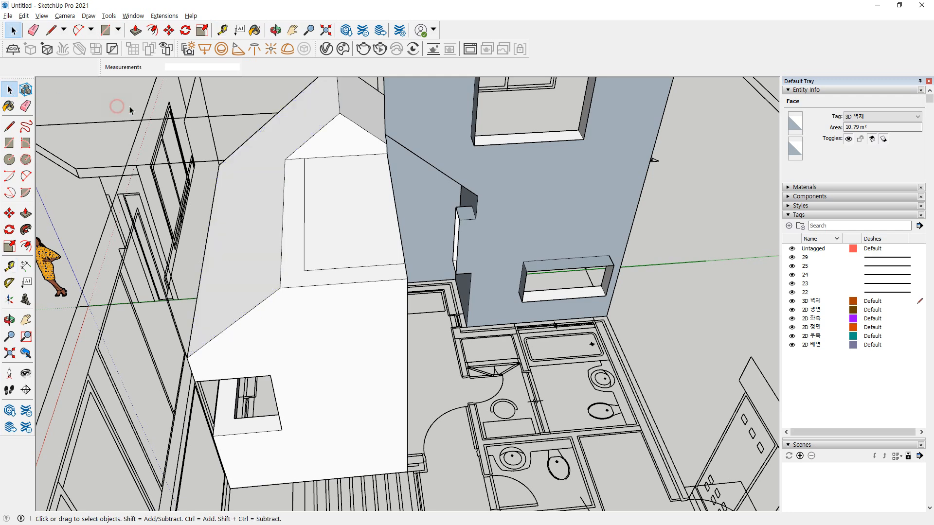
key(p)
click(395, 208)
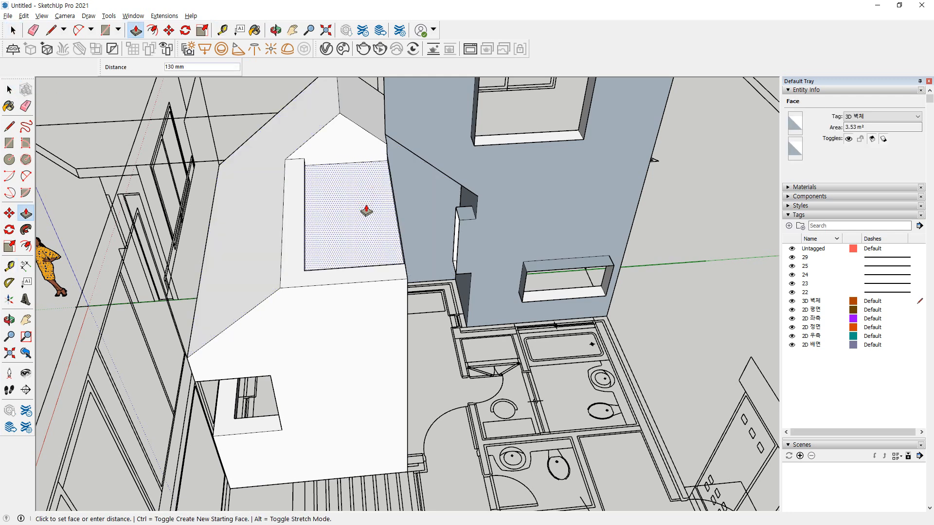
key(Return)
middle_drag(367, 211, 359, 246)
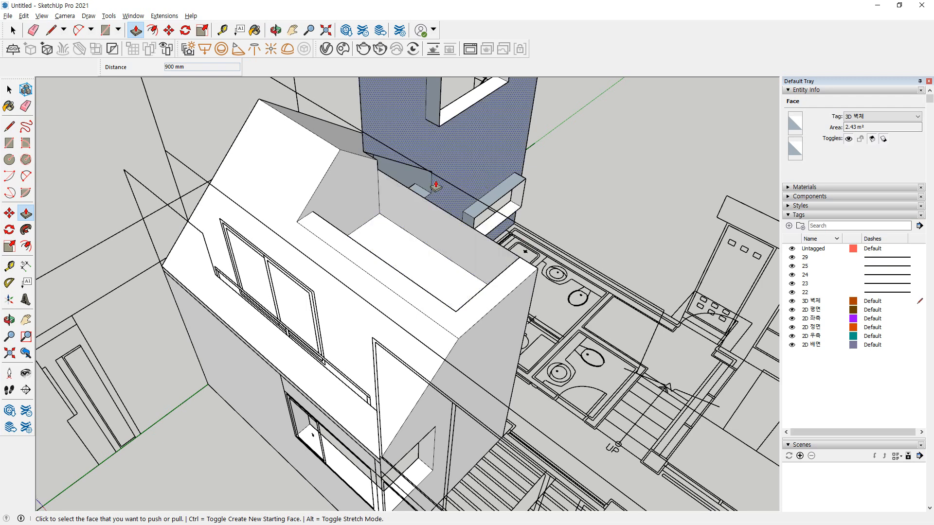
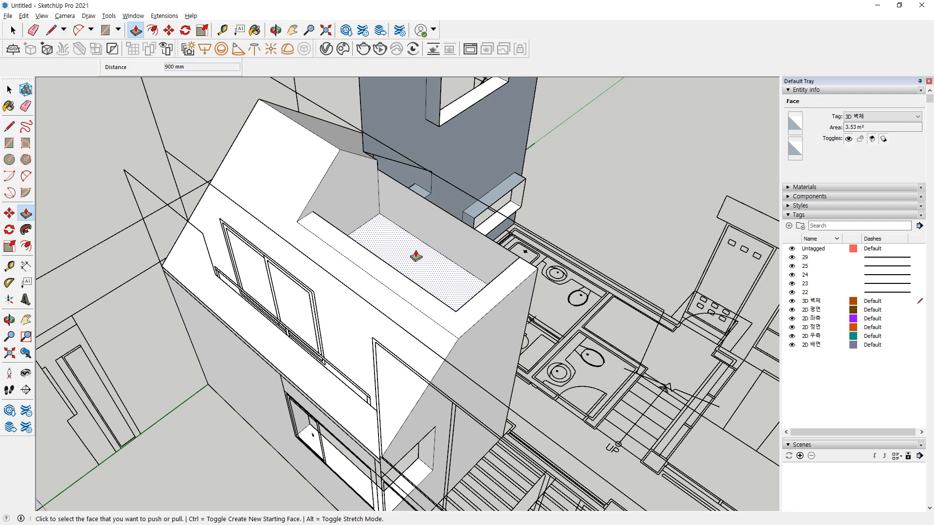
Examine the balcony window's lower edge on the front elevation against the roof slope and recessed floor
scroll(416, 257, up, 6)
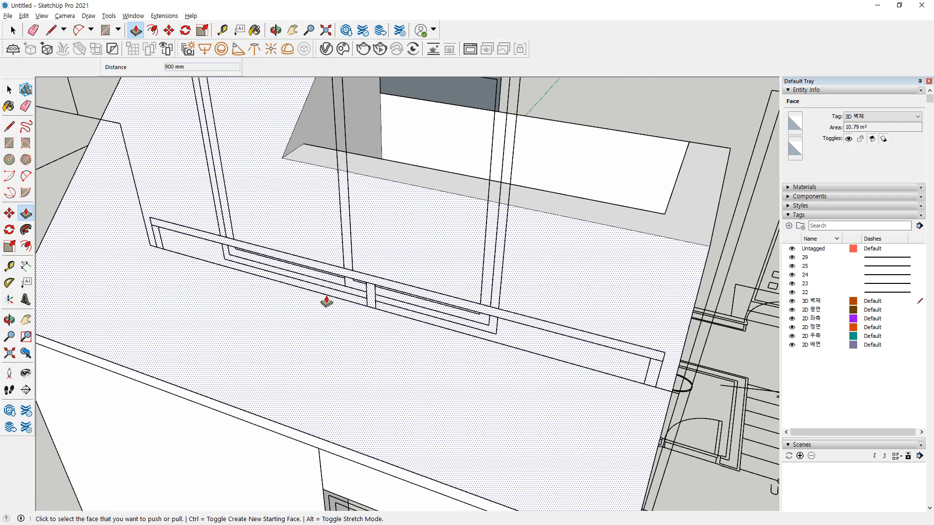
drag(227, 261, 478, 338)
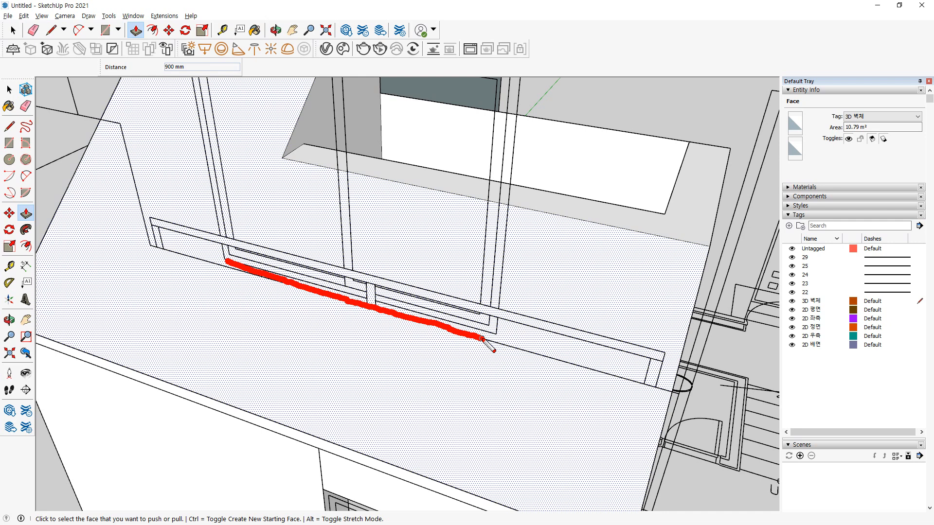
key(Escape)
middle_drag(285, 298, 476, 192)
middle_drag(421, 299, 603, 265)
key(p)
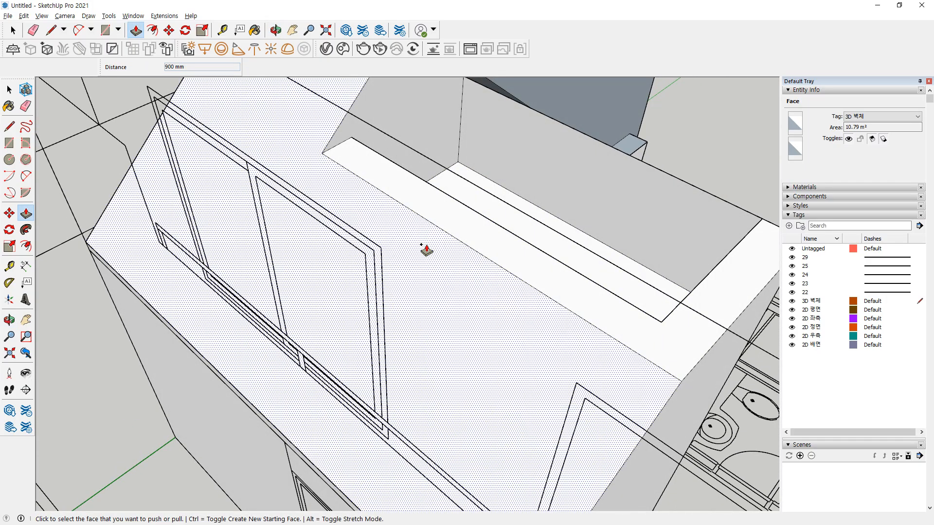
middle_drag(426, 250, 389, 272)
scroll(373, 275, down, 4)
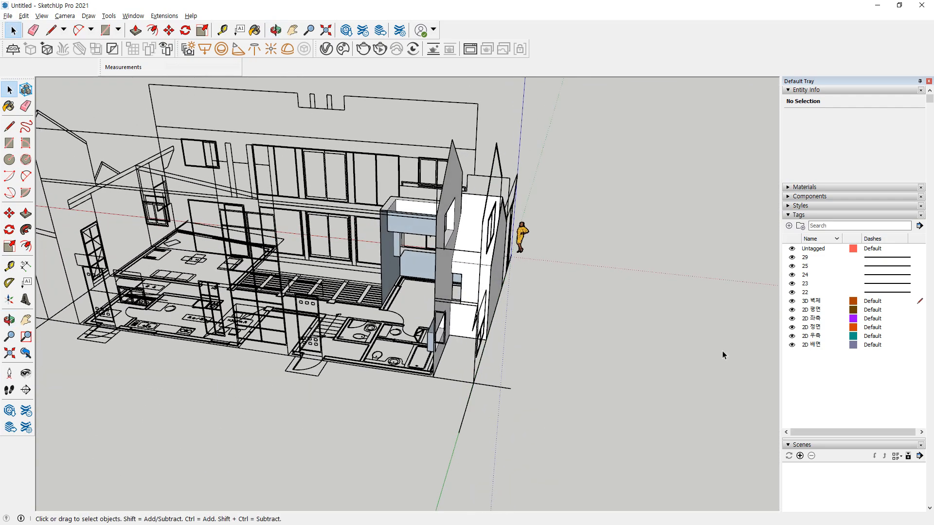
Hide the 2D 우측, 2D 정면, 2D 좌측 and 2D 평면 tags, keeping the rear elevation drawing displayed
click(791, 336)
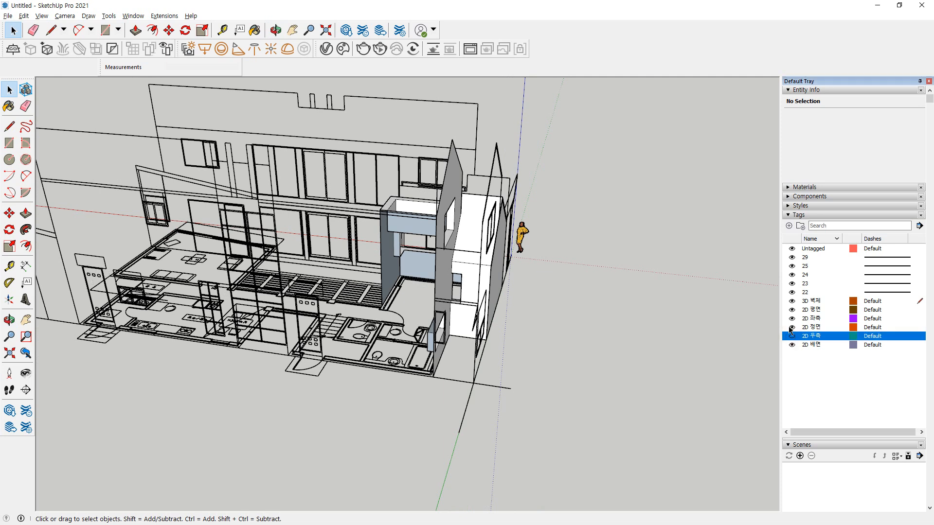
click(792, 328)
click(792, 319)
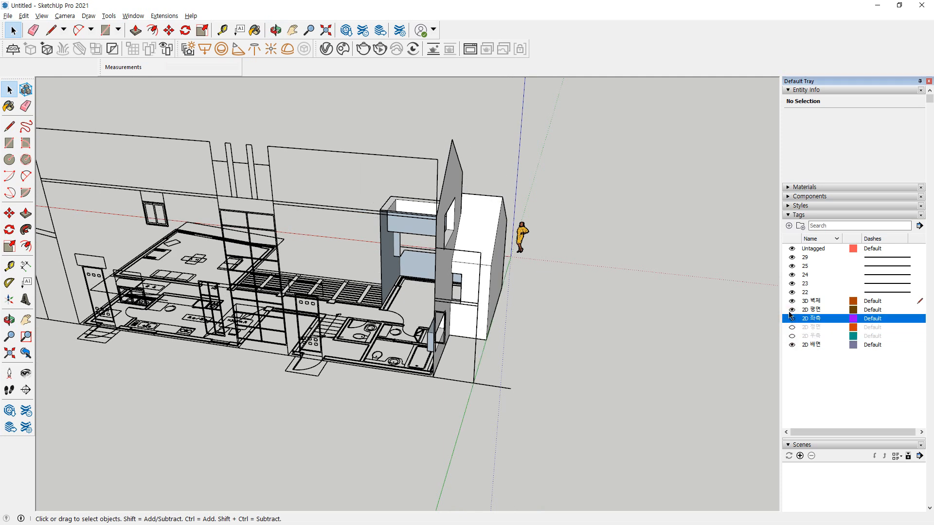
middle_drag(548, 295, 512, 333)
middle_drag(346, 328, 343, 272)
click(792, 311)
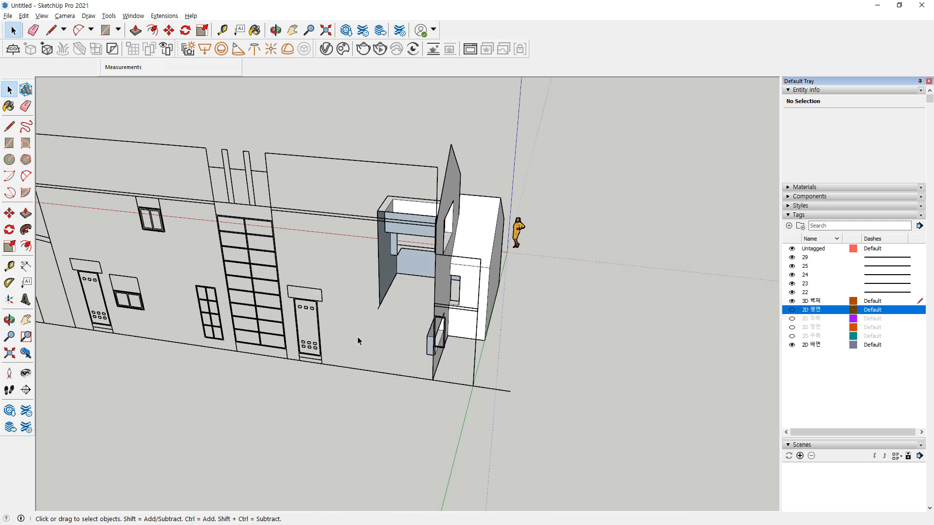
Draw a 5700 x 6300 mm wall rectangle on the rear elevation between the gable wall's eave and the tall stair window
middle_drag(359, 340, 300, 232)
scroll(268, 192, up, 4)
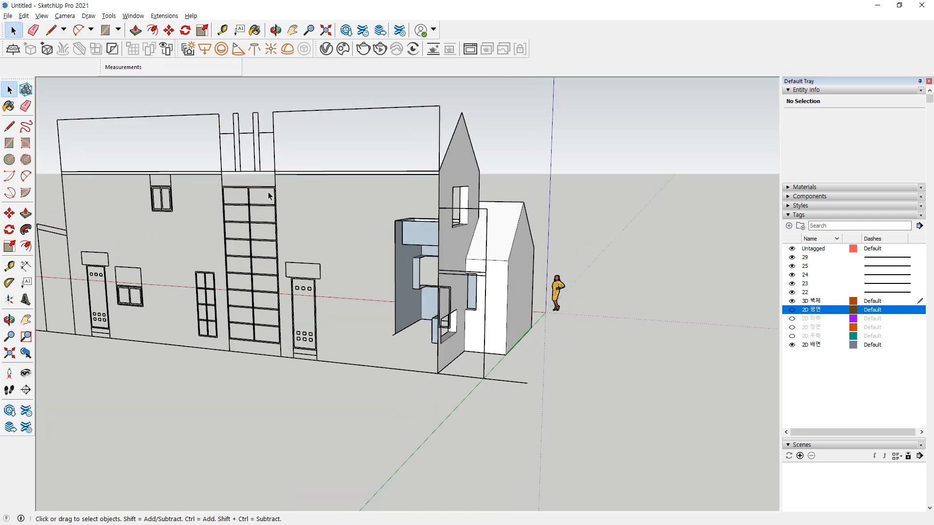
key(r)
middle_drag(519, 181, 487, 183)
scroll(487, 182, up, 5)
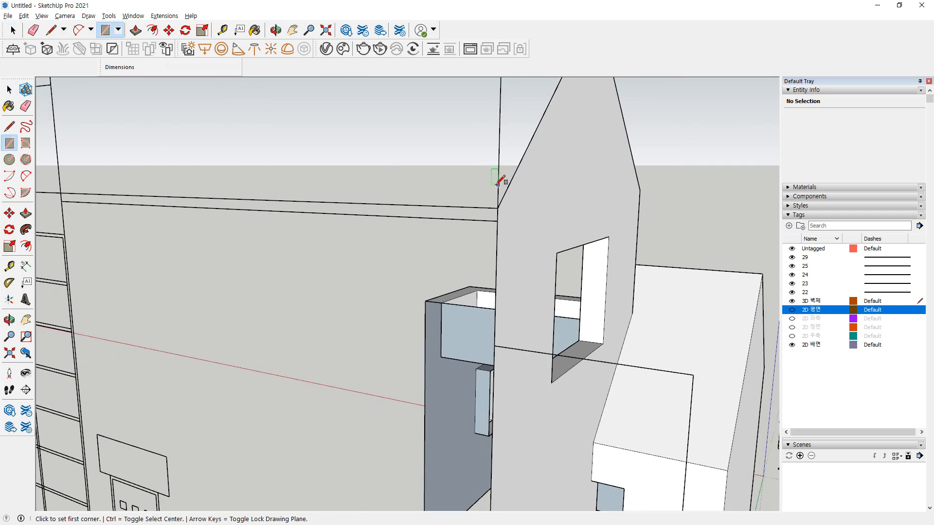
scroll(499, 224, up, 3)
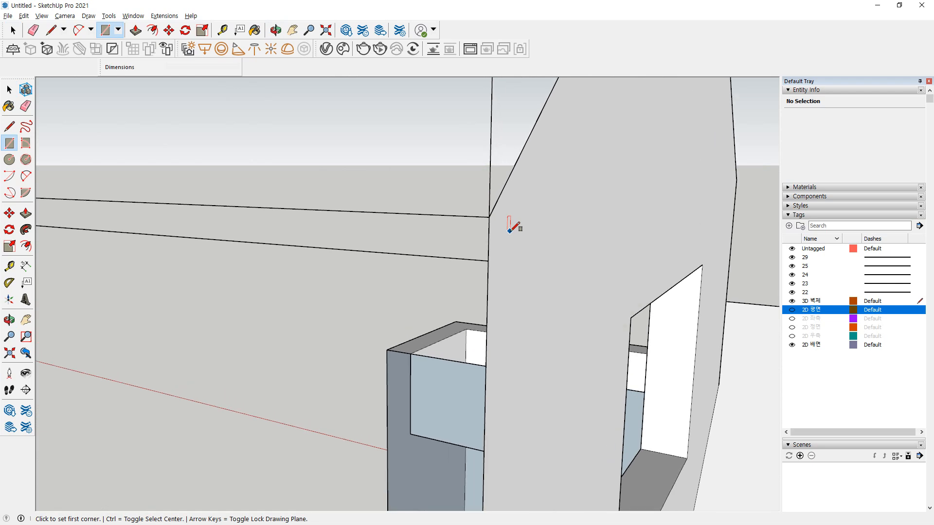
click(479, 210)
scroll(319, 323, down, 10)
scroll(355, 340, up, 8)
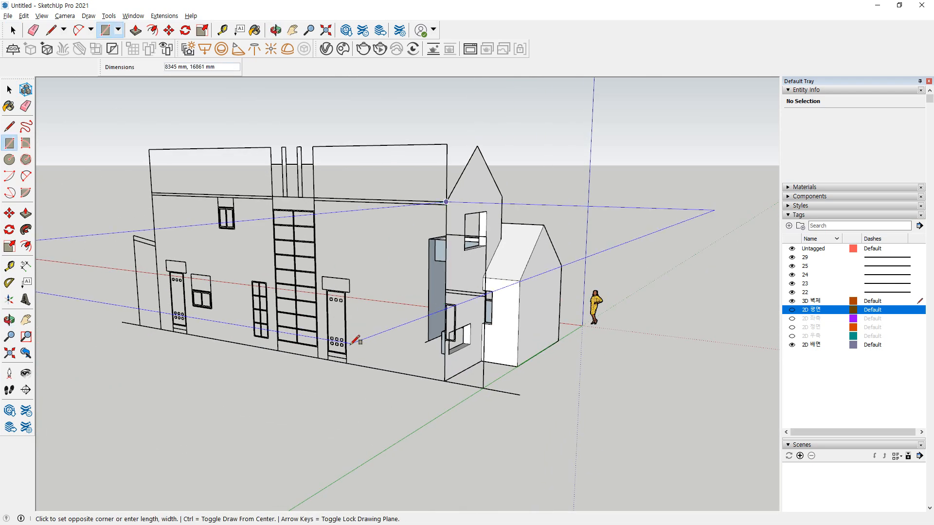
click(294, 365)
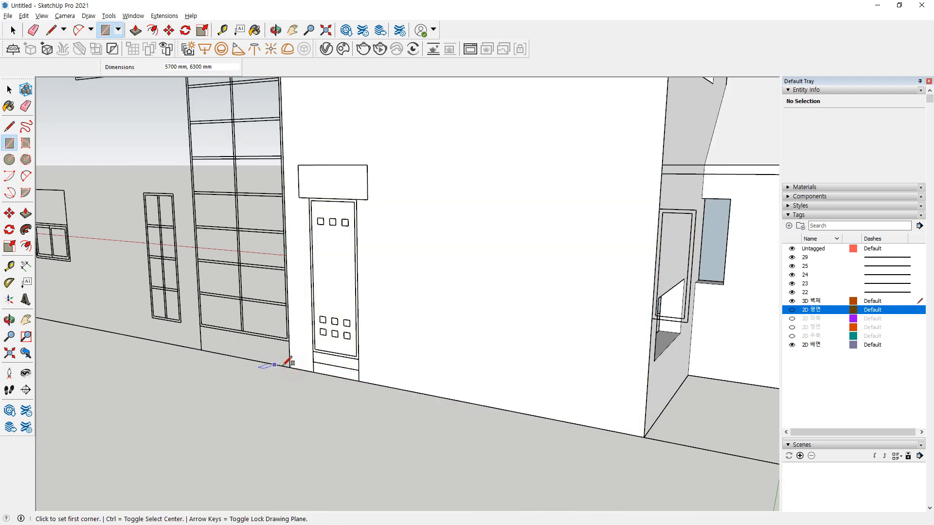
Draw a 7200 x 6300 mm wall rectangle on the rear elevation from the stair window's other side to the far wall end
middle_drag(272, 368, 183, 381)
click(199, 382)
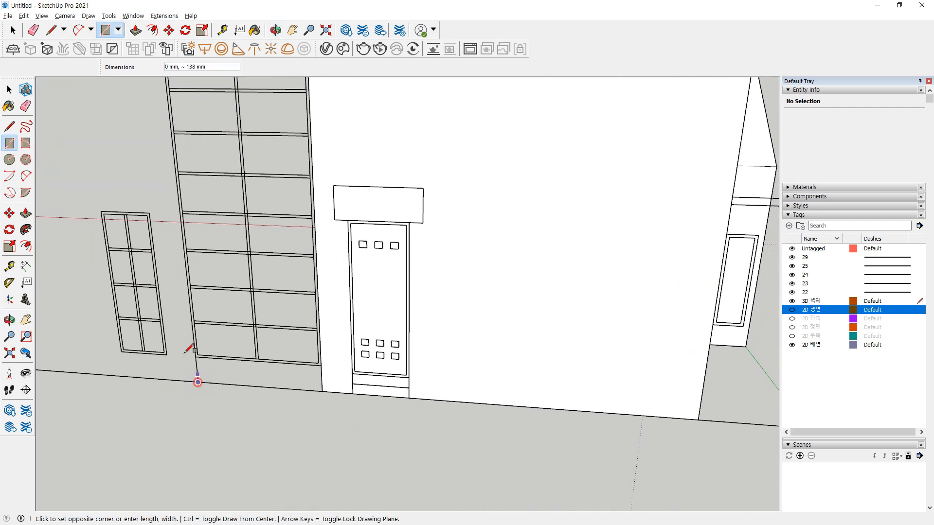
middle_drag(194, 348, 217, 226)
scroll(170, 177, up, 5)
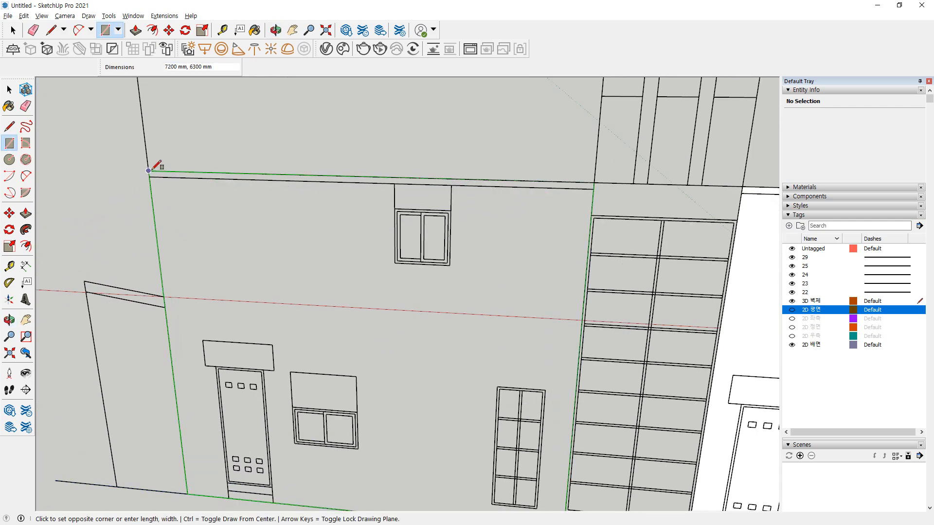
click(156, 164)
scroll(313, 335, down, 6)
middle_drag(313, 336, 528, 270)
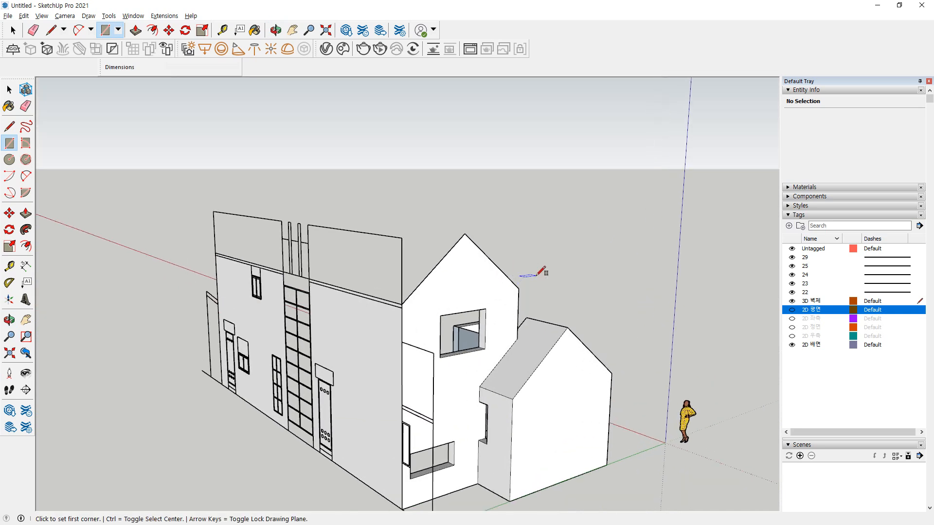
Copy the gable wall's two sloping roof edges along the eave to the far end of the rear wall
key(space)
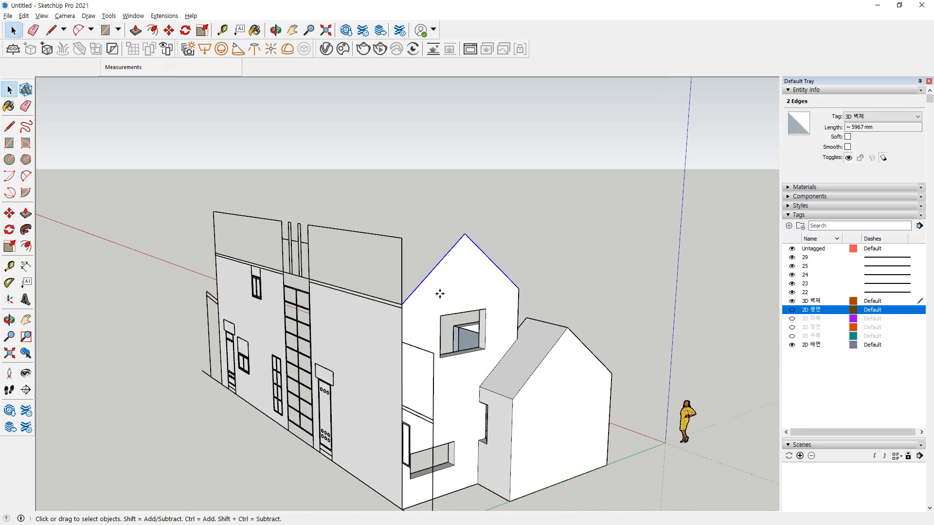
key(m)
click(400, 305)
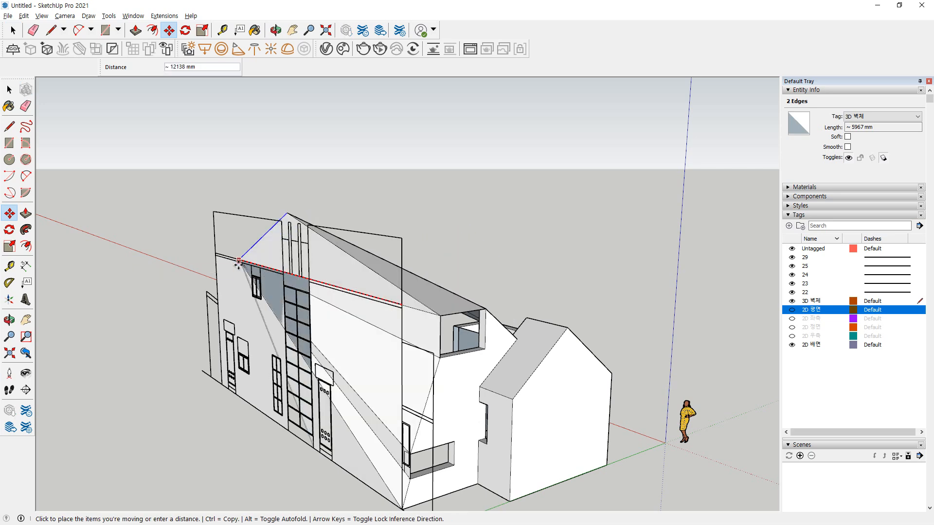
key(ctrl)
scroll(214, 268, up, 5)
middle_drag(214, 268, 642, 292)
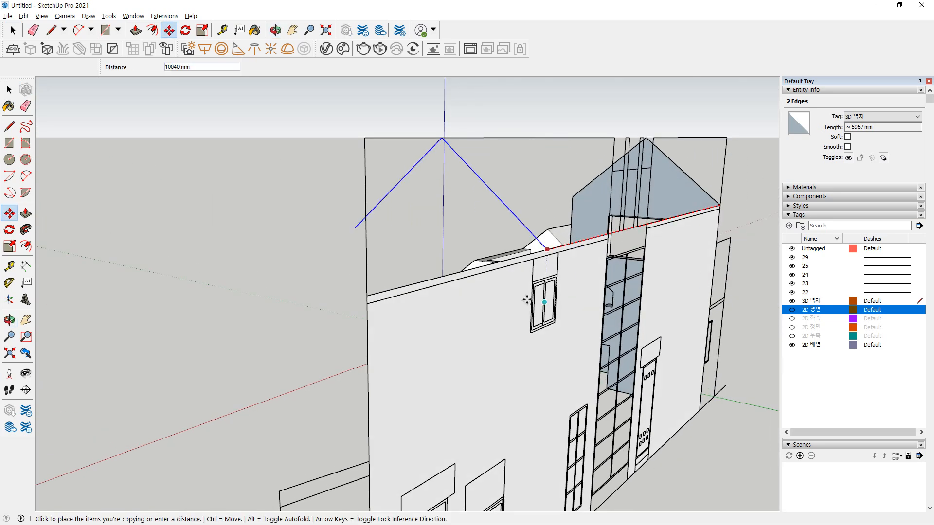
click(368, 294)
middle_drag(208, 306, 231, 268)
key(space)
Copy the two sloping edges from the far wall end 9300 mm back along the rear eave
key(l)
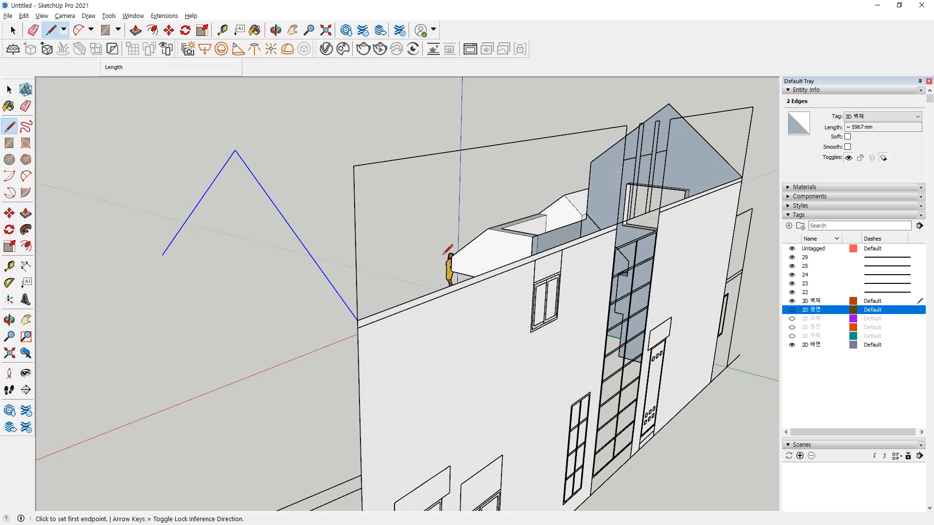
key(space)
key(m)
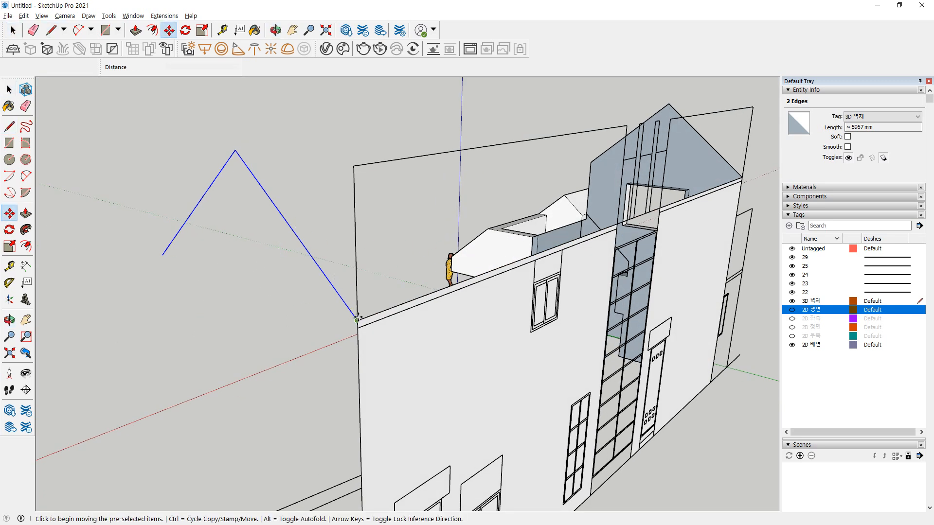
click(355, 310)
middle_drag(358, 308, 497, 254)
key(ctrl)
scroll(497, 253, up, 5)
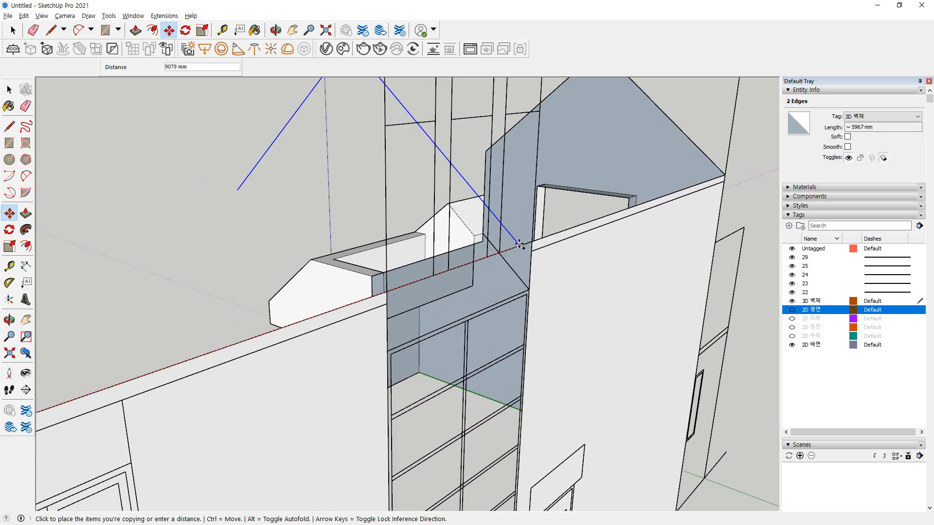
text(9300)
key(Return)
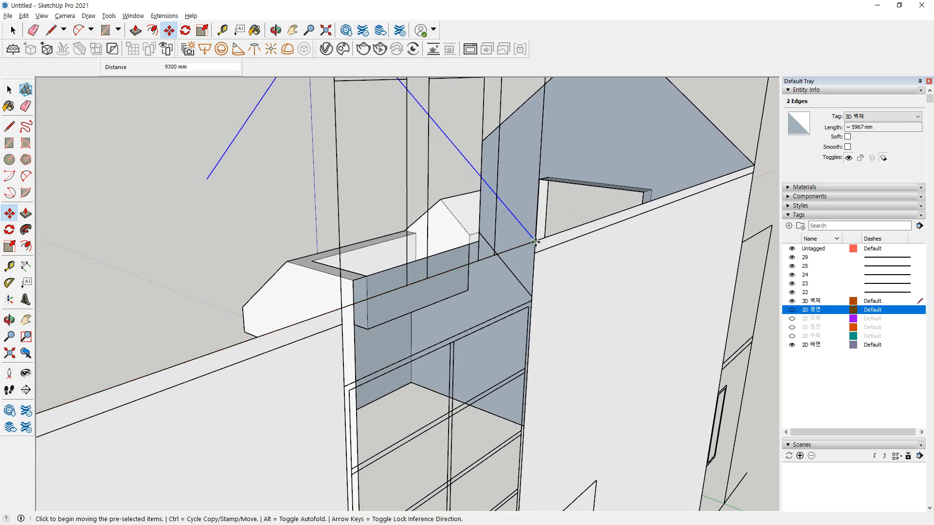
Copy the sloping edges across the stair window bay to the inner corner of the 7200 mm wall section
click(535, 242)
key(ctrl)
click(342, 309)
scroll(164, 339, down, 4)
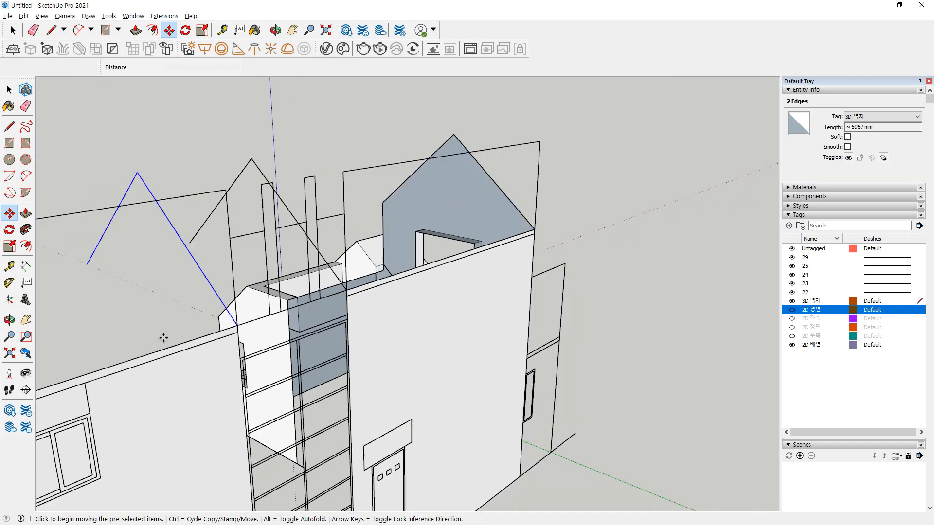
Draw the 5700 mm ridge line and the front eave line to close both roof slopes beside the gable wall
mouse_move(163, 338)
middle_down()
mouse_move(206, 309)
mouse_move(73, 385)
mouse_move(391, 284)
mouse_move(420, 202)
mouse_move(442, 236)
mouse_move(359, 254)
middle_up()
key(l)
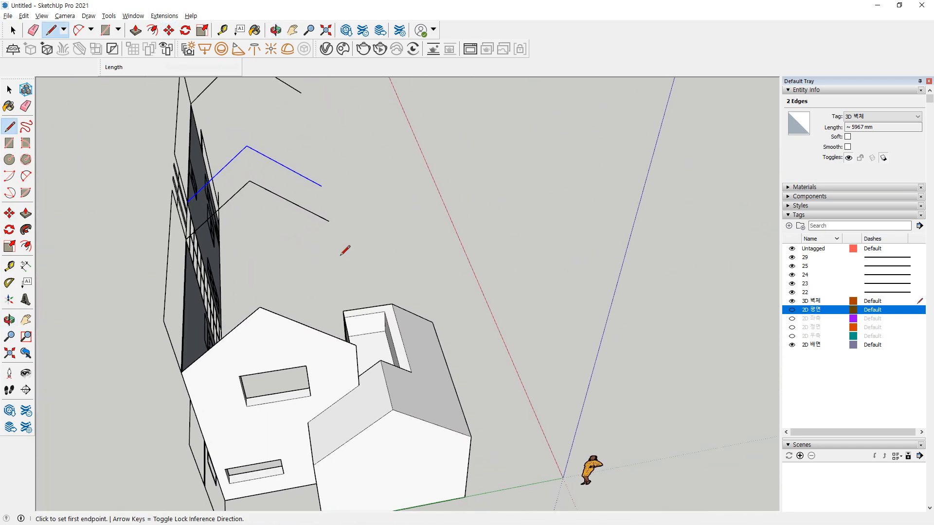
click(260, 307)
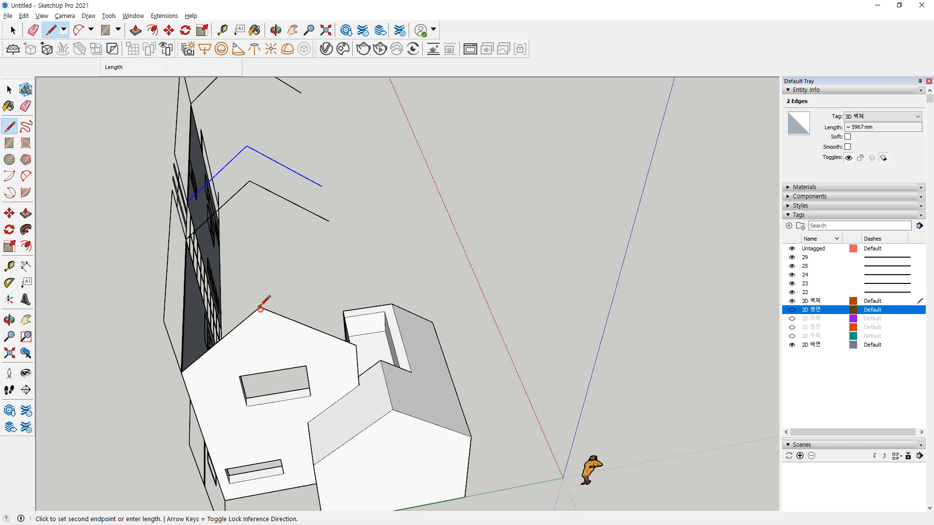
click(249, 181)
click(354, 336)
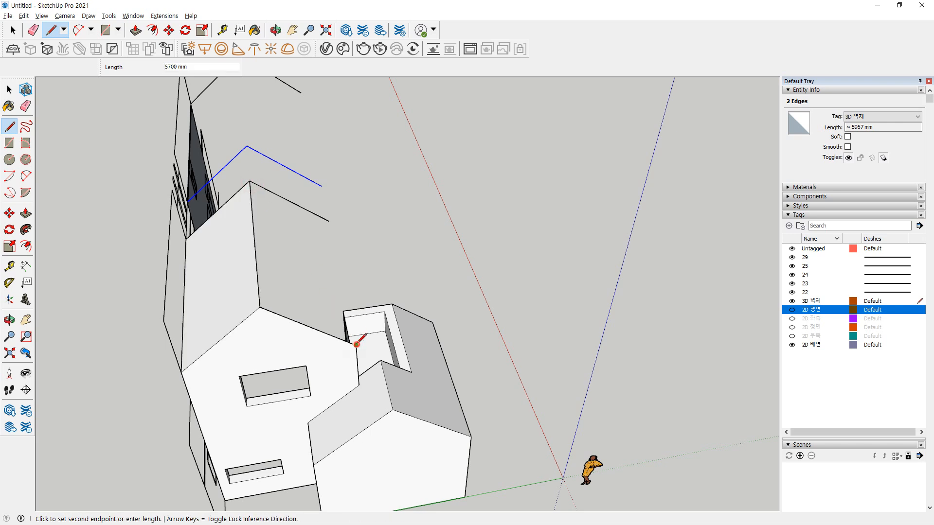
click(329, 222)
Connect the roof outlines over the far wall section with a 7200 mm ridge line and a front eave line
scroll(351, 194, down, 2)
shift+middle_drag(348, 164, 360, 244)
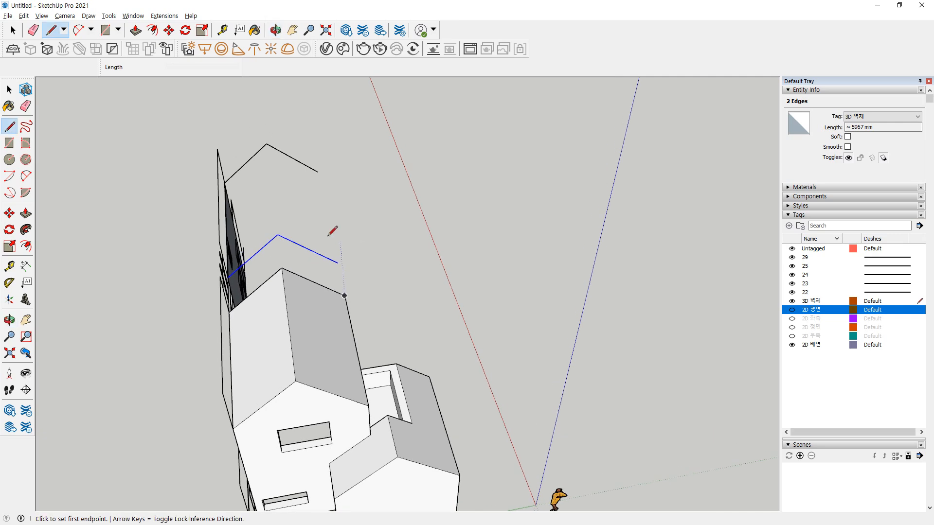
click(278, 234)
click(266, 144)
click(337, 263)
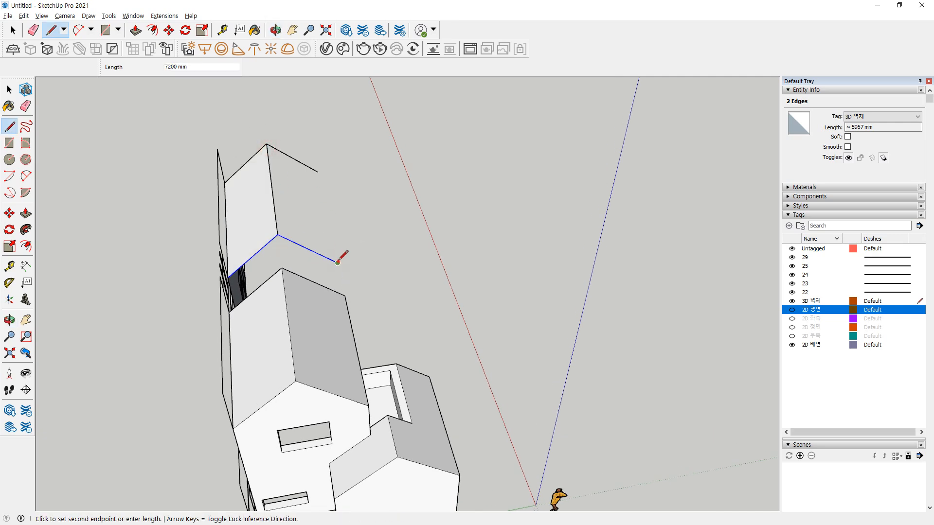
key(Escape)
middle_drag(177, 277, 226, 375)
key(o)
drag(225, 375, 335, 300)
middle_drag(336, 300, 480, 290)
scroll(469, 333, up, 7)
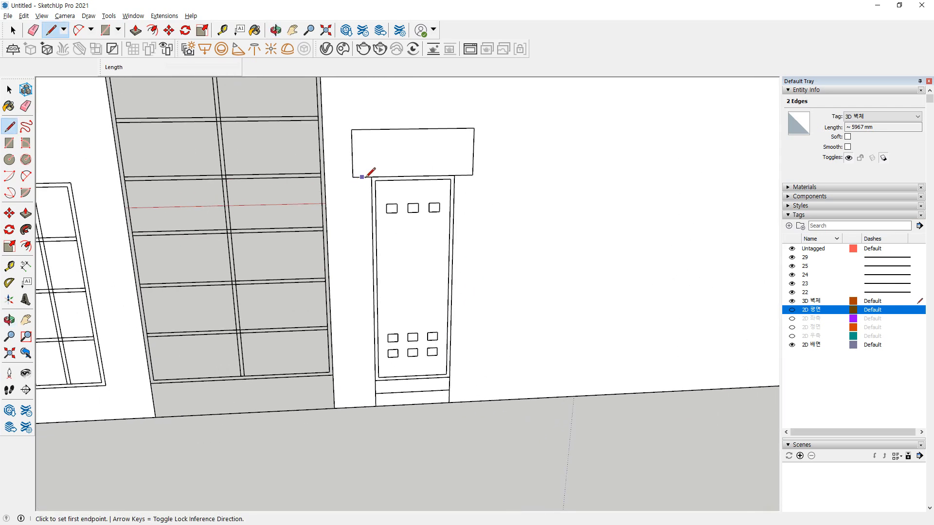
click(371, 177)
scroll(458, 369, up, 3)
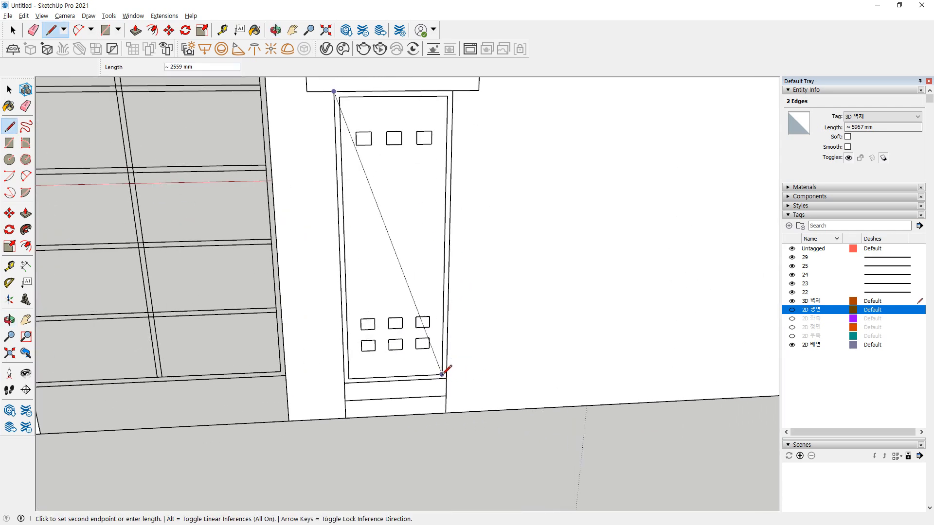
key(Escape)
Draw a 2450 x 900 mm rectangle over the rear door beside the stair window and another over the upper step beneath it
key(r)
click(334, 91)
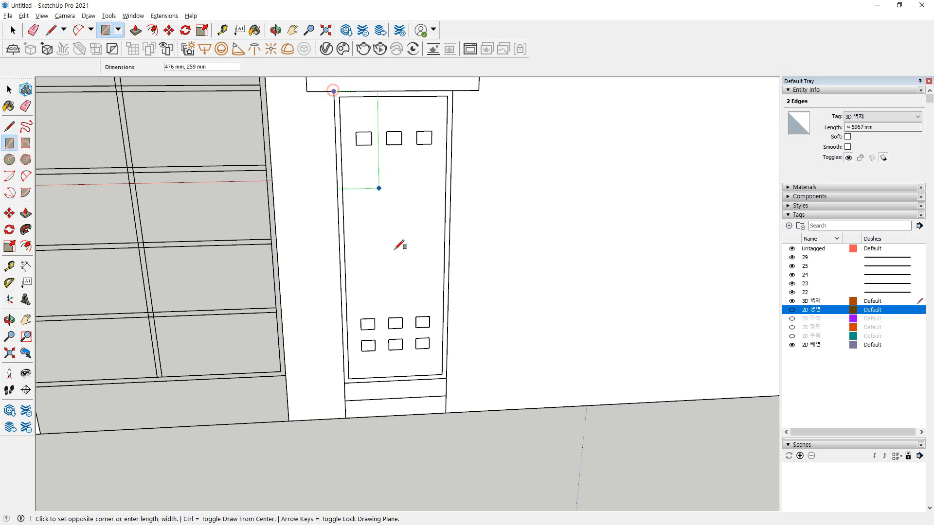
scroll(448, 379, up, 3)
click(440, 369)
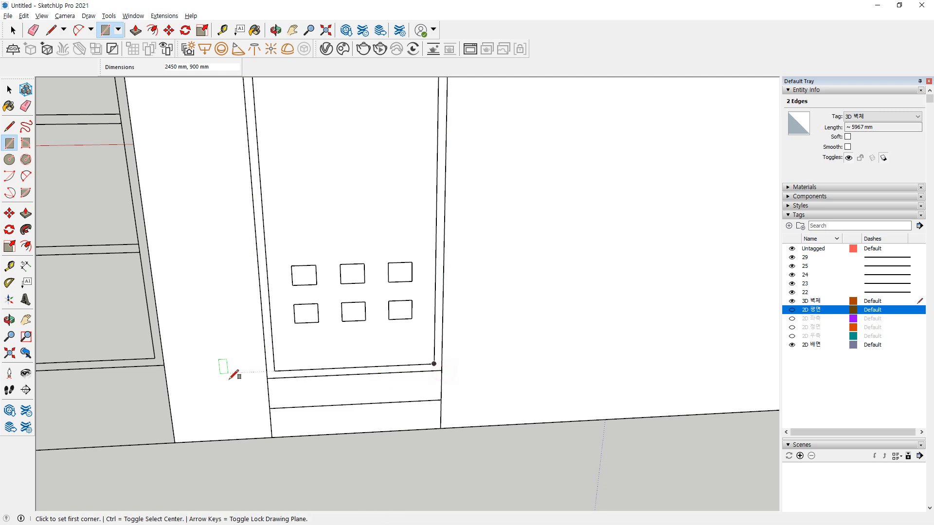
click(268, 377)
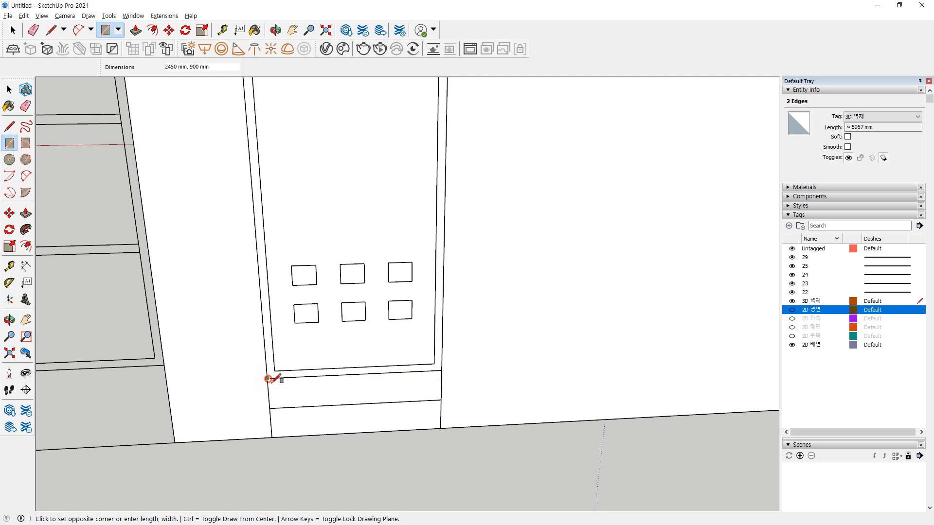
click(440, 401)
click(269, 408)
Push the rear door face 300 mm into the wall and delete the pushed face to open the doorway
key(space)
key(p)
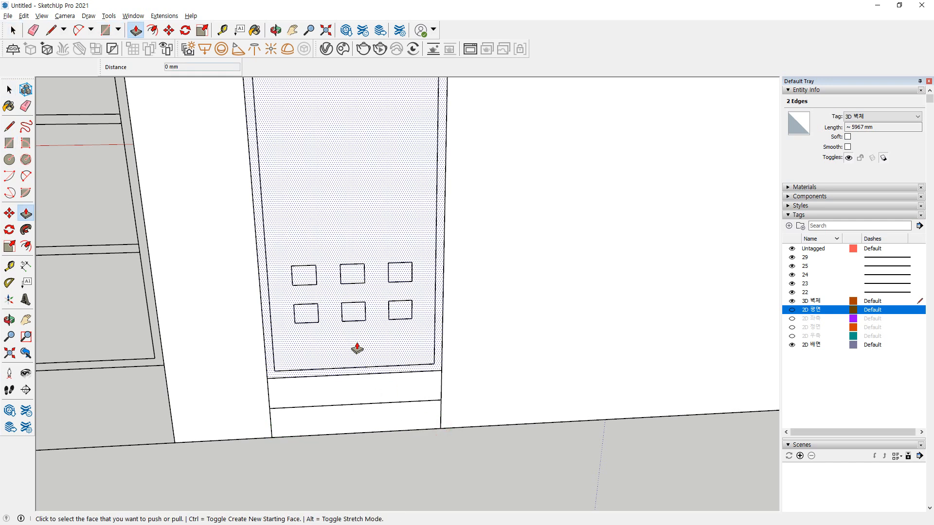
click(358, 348)
key(Return)
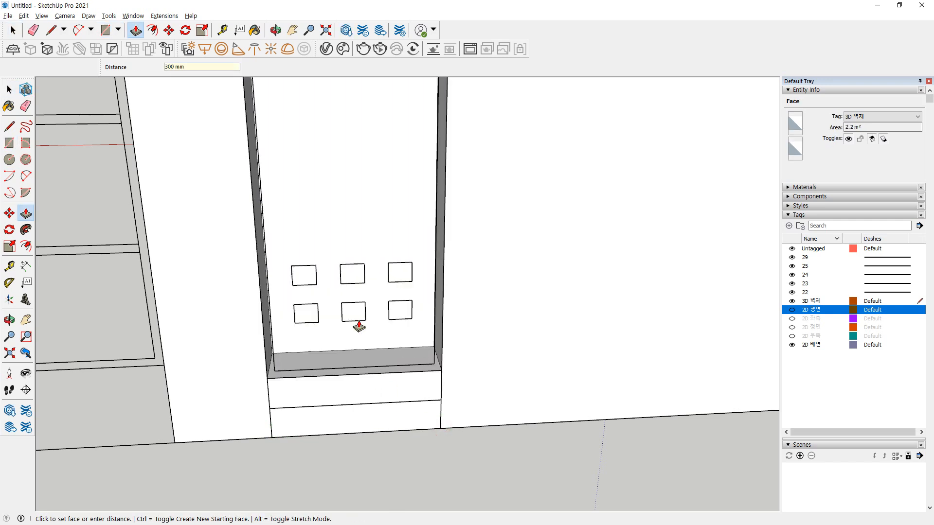
key(space)
scroll(293, 310, down, 2)
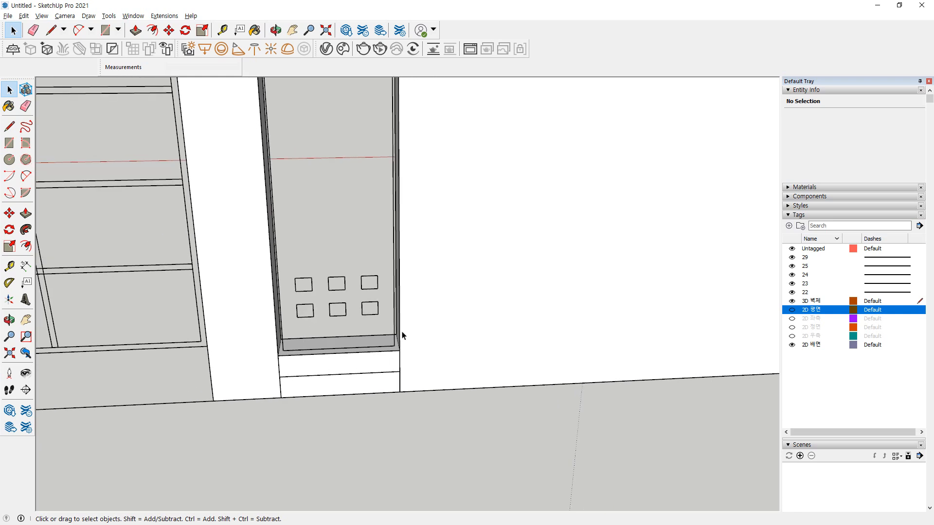
Draw a rectangle over the outer frame of the narrow eight-pane window beside the stair window on the rear wall
middle_drag(403, 334, 651, 417)
shift+middle_drag(288, 310, 354, 382)
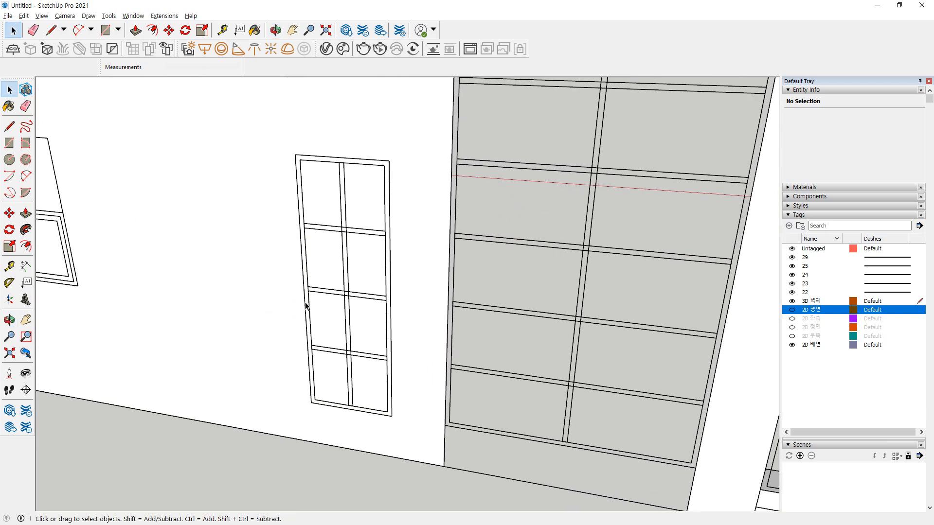
scroll(324, 326, down, 3)
scroll(360, 375, up, 3)
key(r)
click(378, 402)
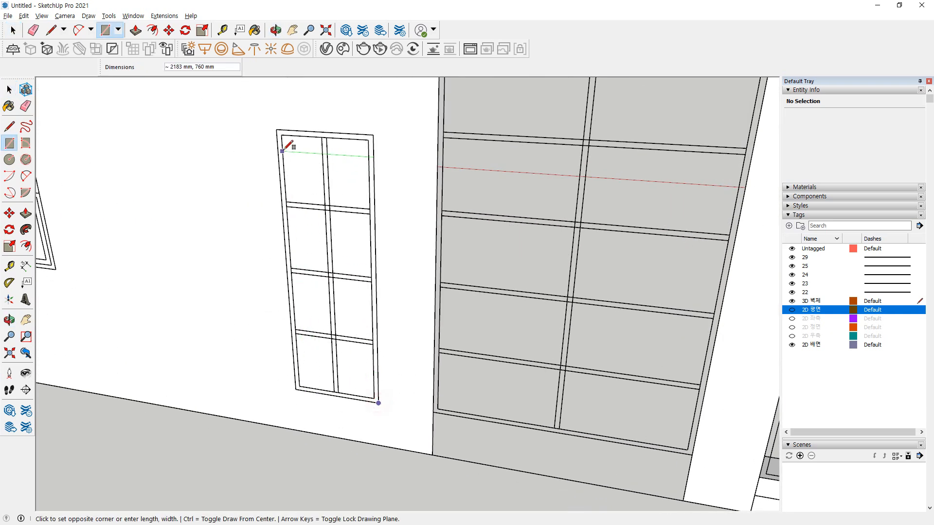
click(278, 128)
Push the narrow eight-pane window's face into the rear wall and delete the pushed face to open the window
key(p)
click(311, 311)
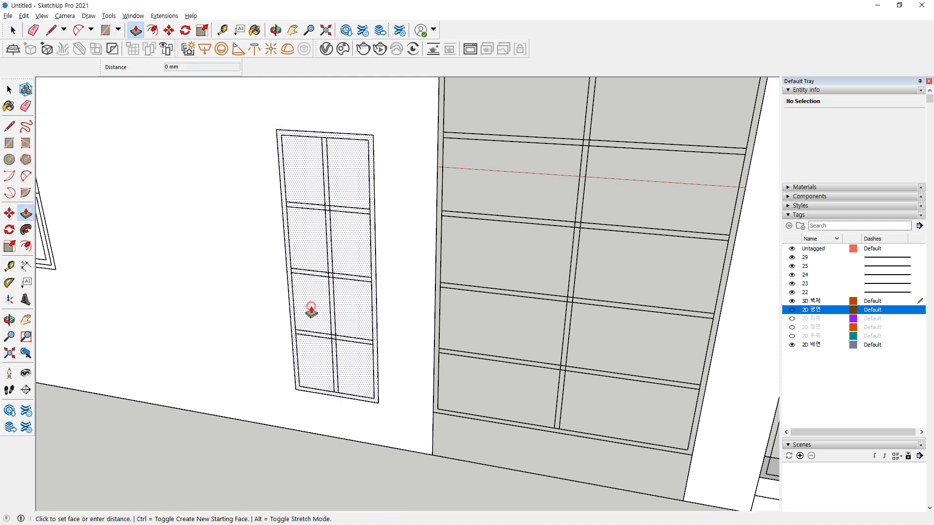
key(Return)
key(space)
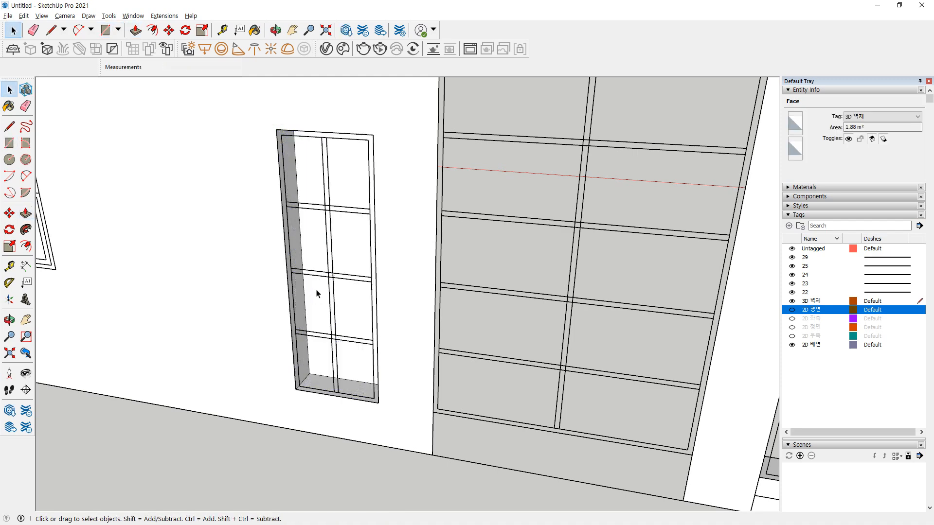
click(320, 289)
key(Delete)
Draw a 1200 x 750 mm rectangle over the outer frame of the ground-floor two-pane window on the rear wall
scroll(320, 288, down, 4)
shift+middle_drag(173, 252, 360, 343)
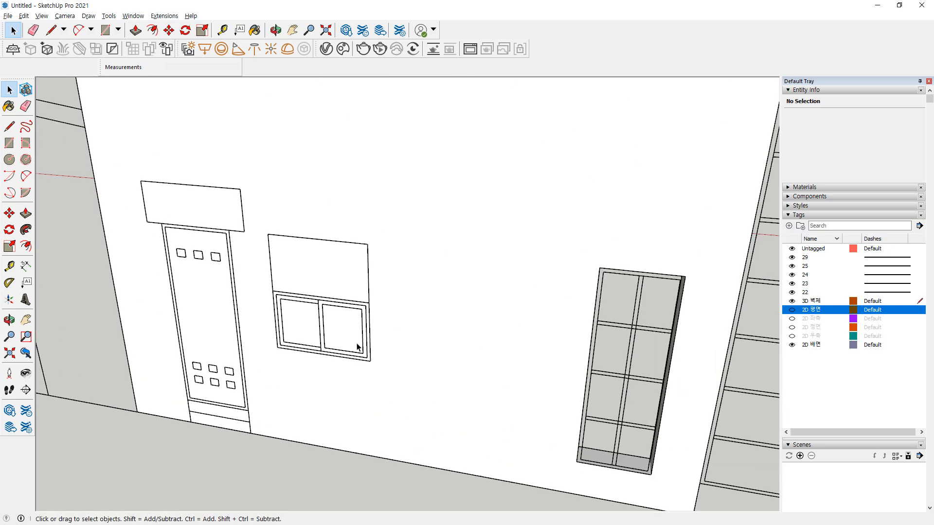
scroll(381, 373, up, 3)
key(r)
click(379, 367)
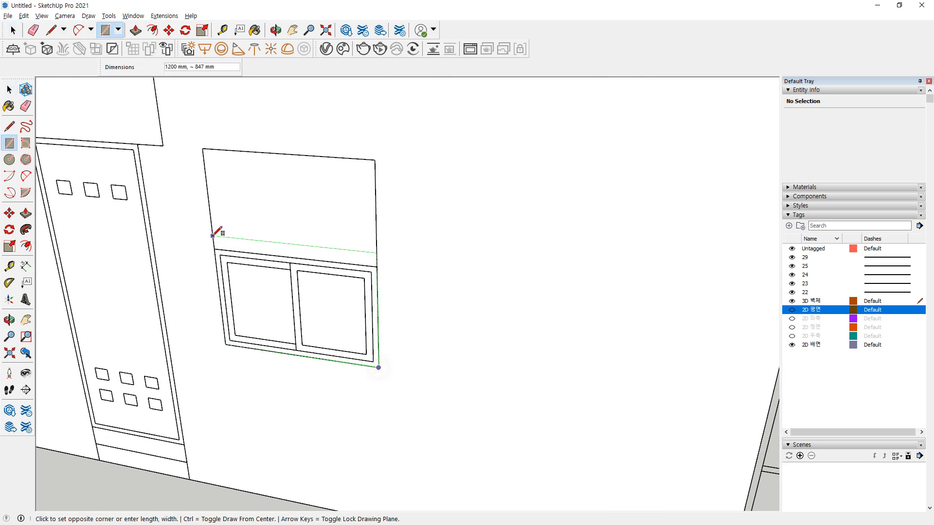
scroll(215, 252, up, 3)
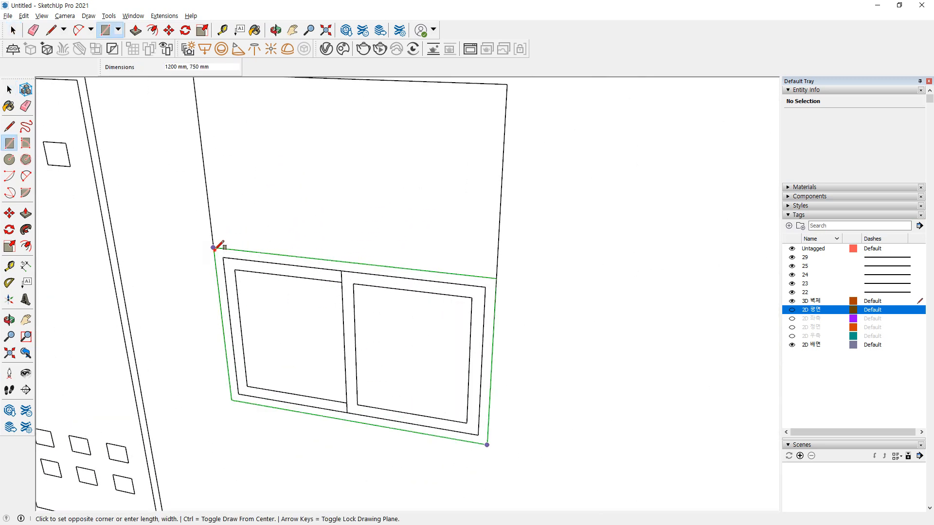
click(215, 252)
Push the ground-floor two-pane window's face through the wall and delete the pushed face
key(space)
key(p)
click(261, 314)
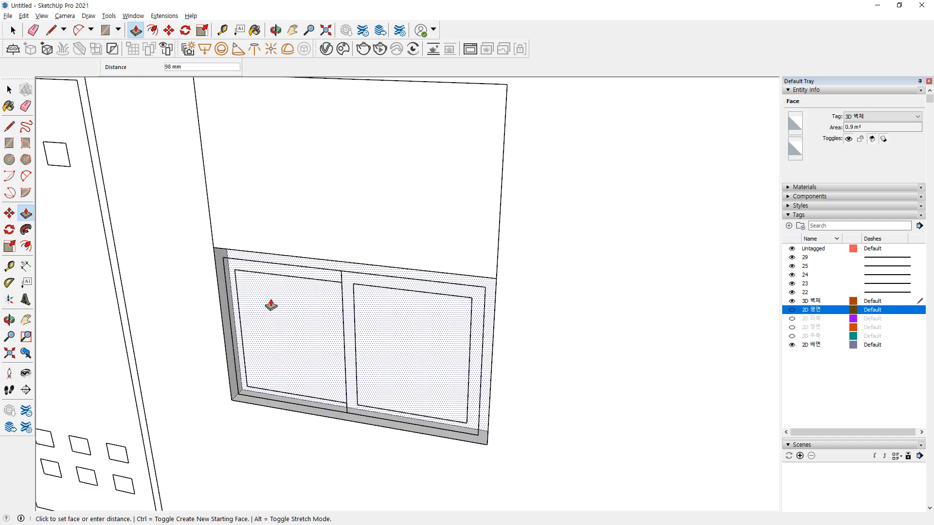
key(Return)
key(Delete)
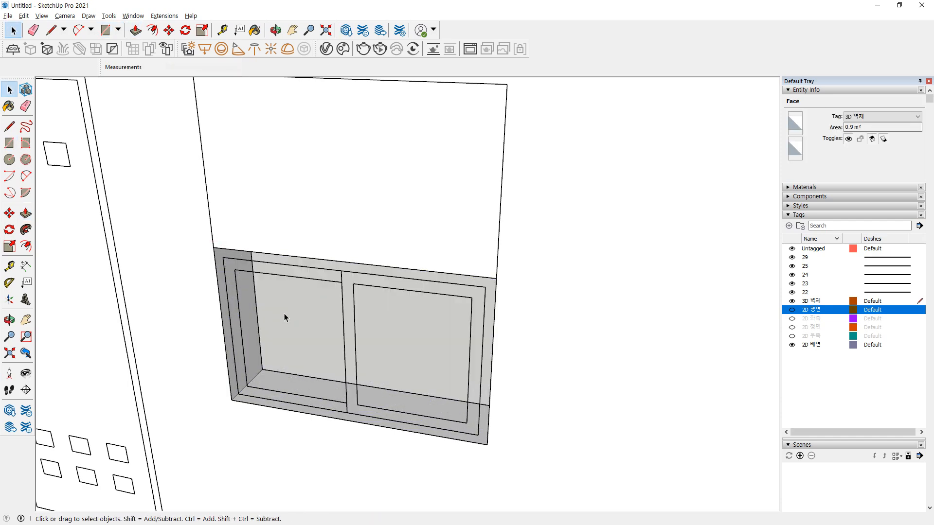
Draw a 900 x 900 mm rectangle over the outer frame of the upper-floor two-pane window on the rear wall
scroll(306, 284, down, 6)
shift+middle_drag(379, 219, 362, 433)
scroll(431, 319, up, 3)
key(r)
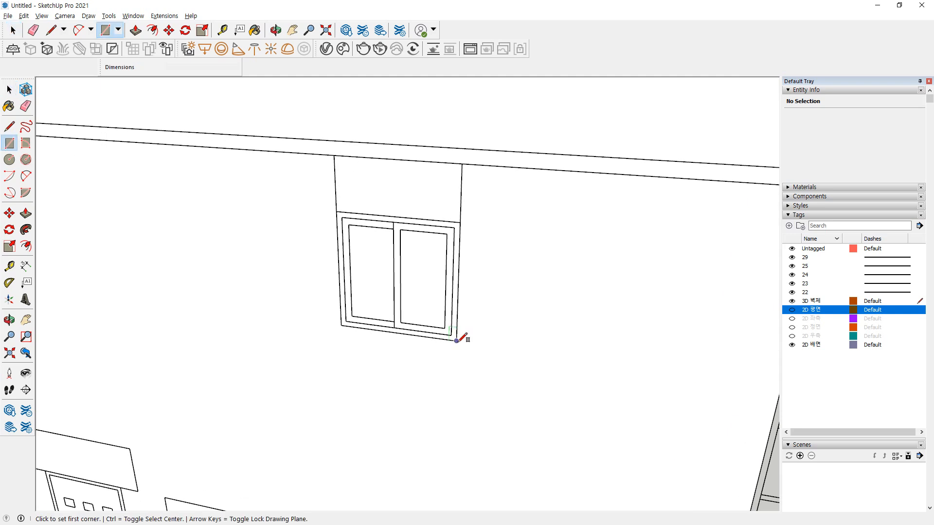
click(456, 341)
click(337, 212)
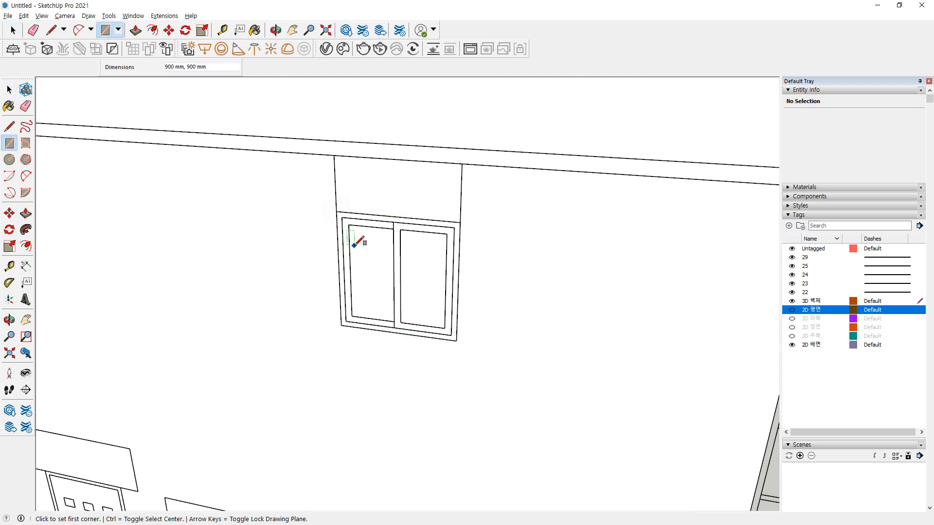
Push the upper-floor window face 300 mm into the wall and remove the pushed face to open the window
key(p)
click(379, 279)
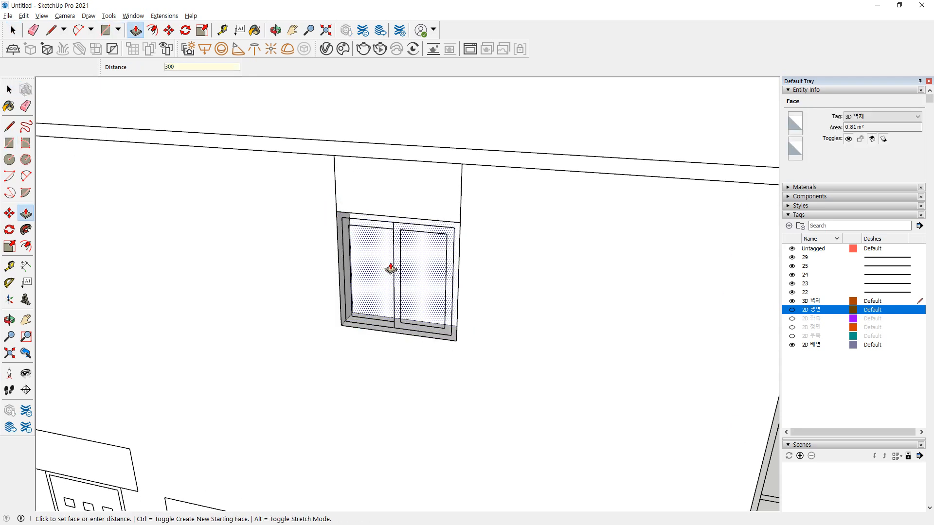
text(300)
key(Return)
key(space)
Draw a 2450 x 900 mm rectangle over the rear door next to the ground-floor two-pane window
scroll(238, 319, down, 1)
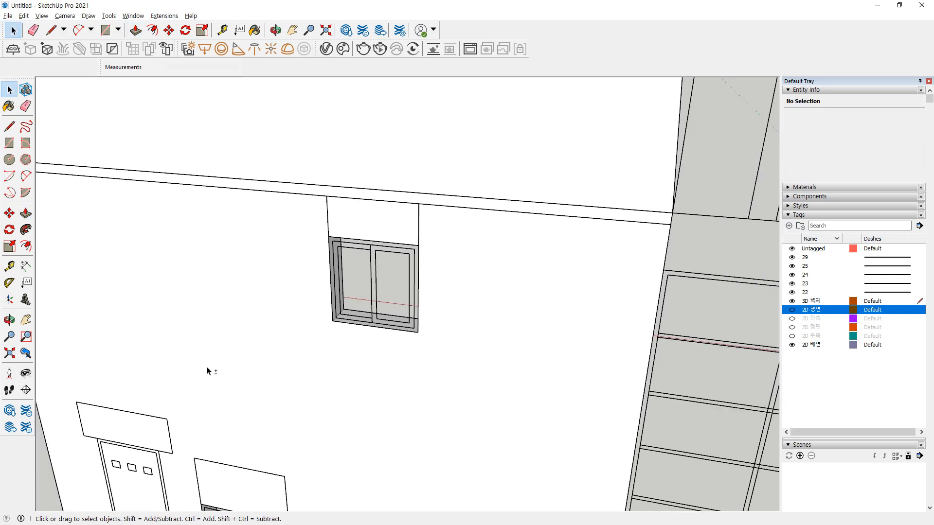
middle_drag(207, 371, 340, 399)
scroll(362, 403, up, 3)
key(r)
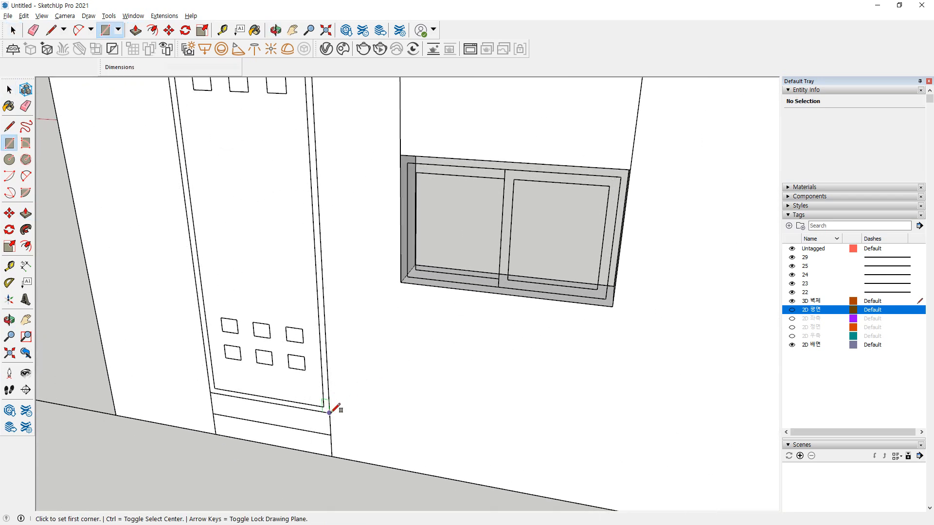
click(329, 412)
middle_drag(246, 188, 188, 130)
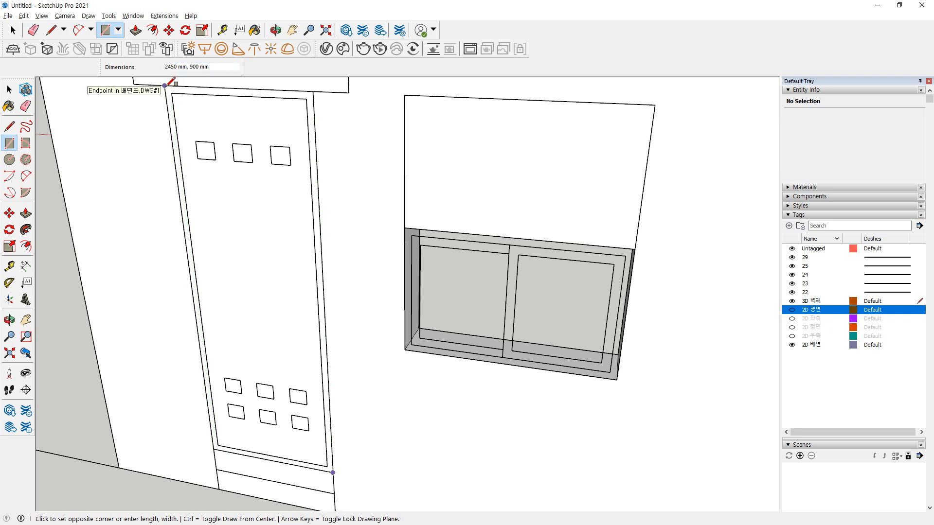
click(164, 86)
Draw rectangles over the upper and lower step risers beneath the rear door next to the two-pane window
shift+middle_drag(337, 472, 360, 386)
scroll(361, 388, up, 2)
click(354, 411)
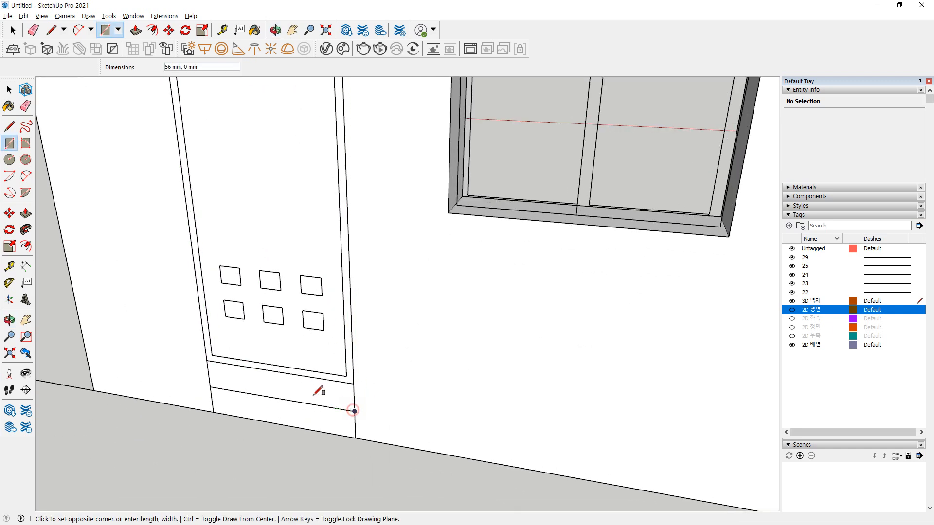
click(210, 361)
click(356, 438)
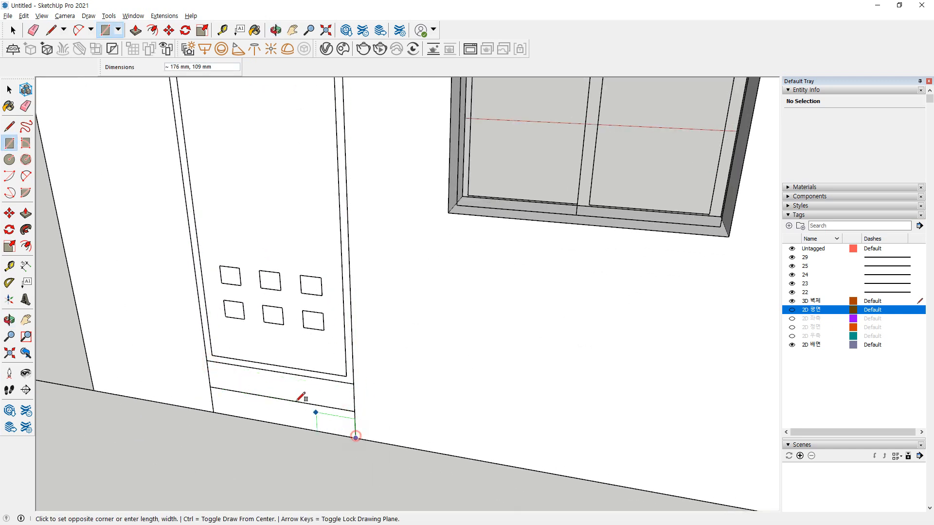
click(210, 386)
Push this rear door's face into the wall and remove the pushed face to open the doorway
key(p)
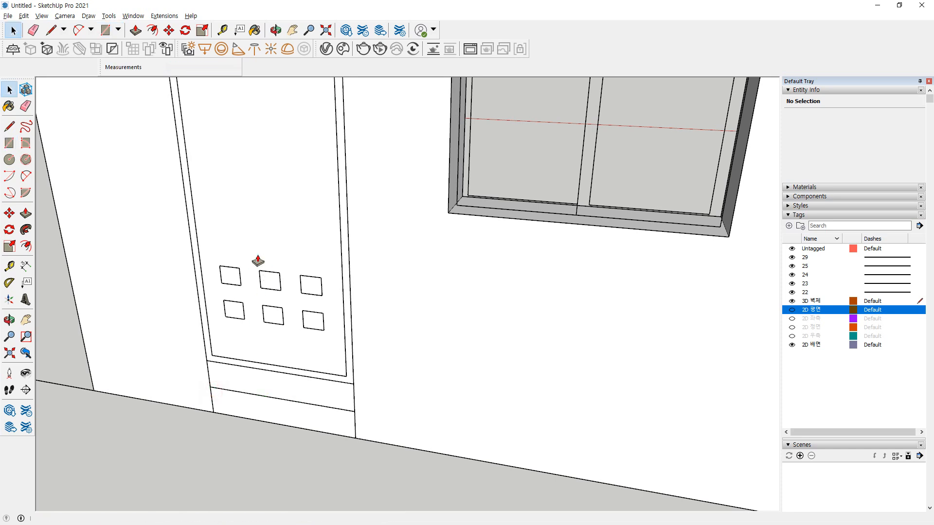
click(304, 221)
click(235, 270)
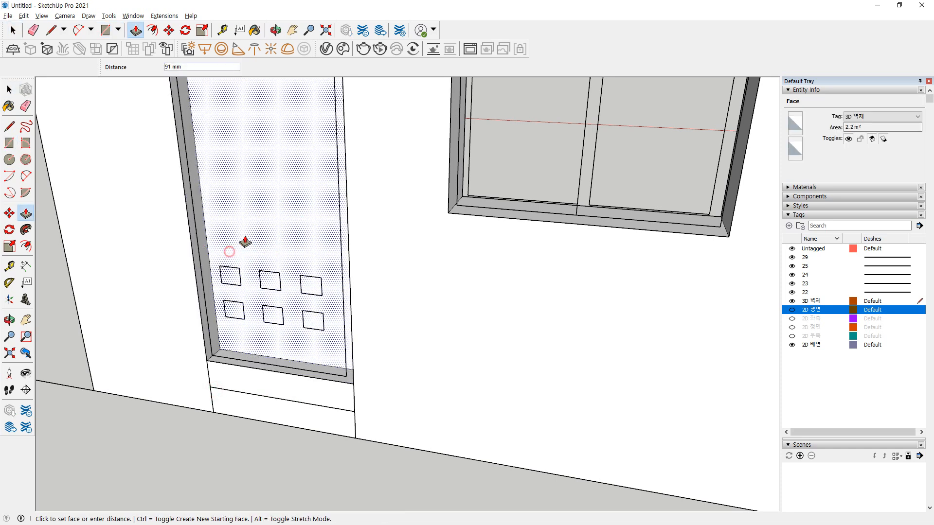
text(30)
key(Return)
key(space)
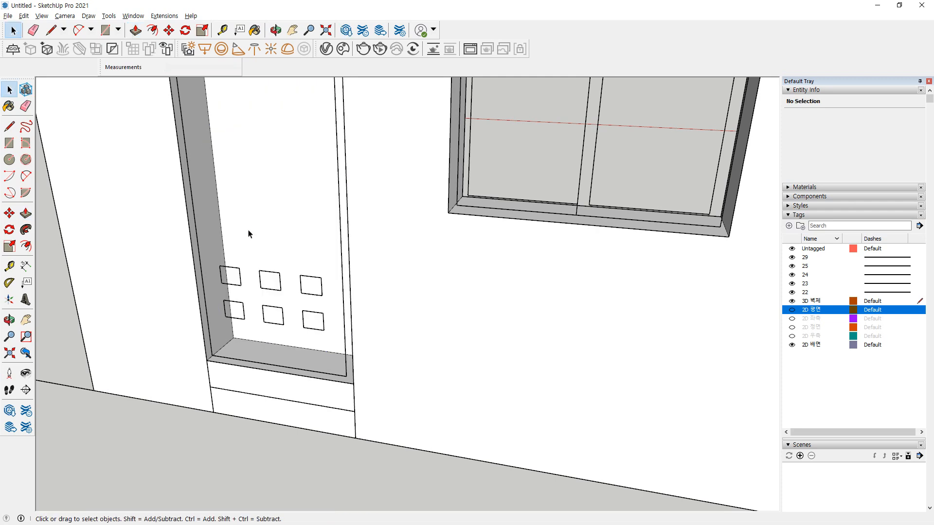
scroll(266, 376, down, 3)
scroll(266, 375, down, 6)
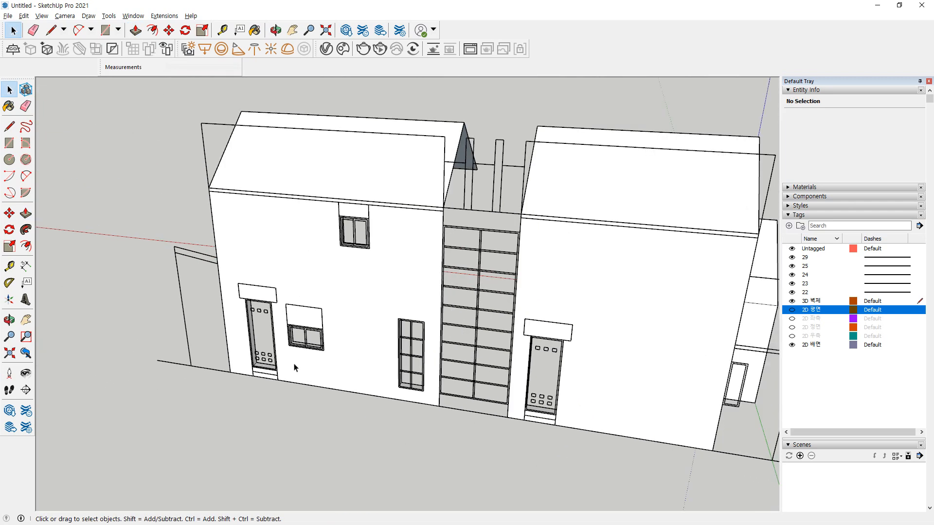
Examine the step outline in front of the rear door and the canopy's side profile on the side elevation
middle_drag(419, 356, 462, 323)
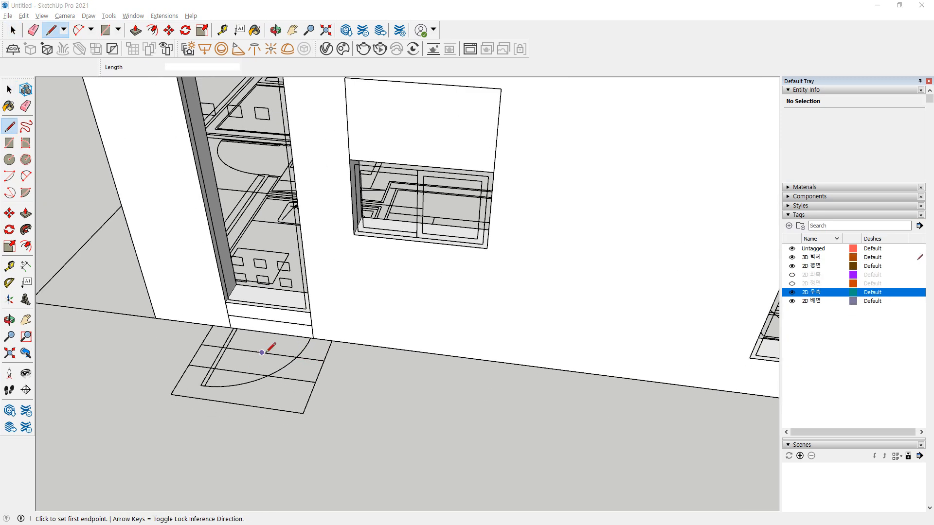
scroll(203, 347, up, 2)
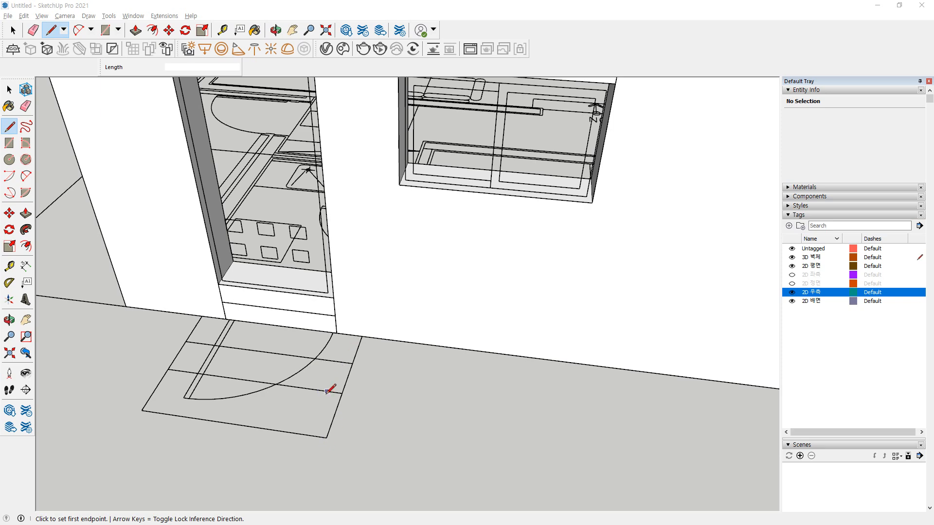
scroll(227, 360, down, 4)
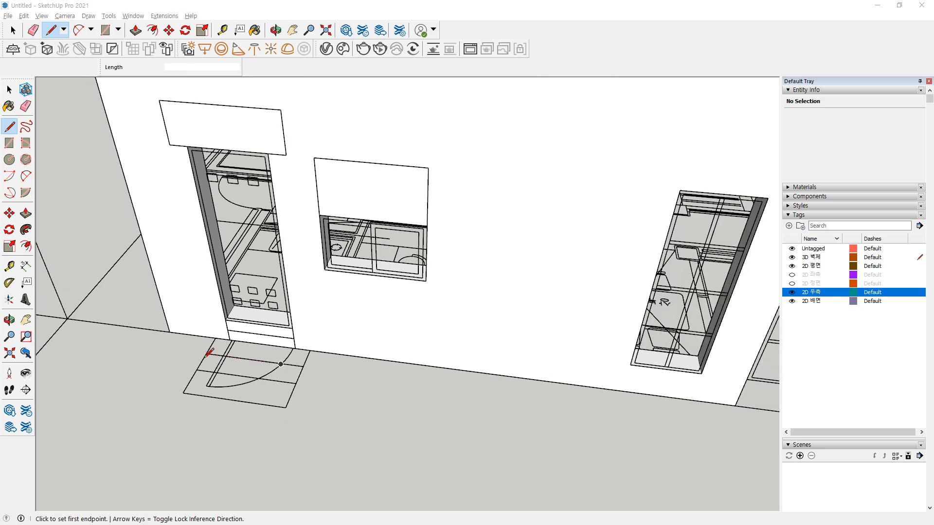
middle_drag(214, 353, 389, 403)
drag(271, 232, 238, 149)
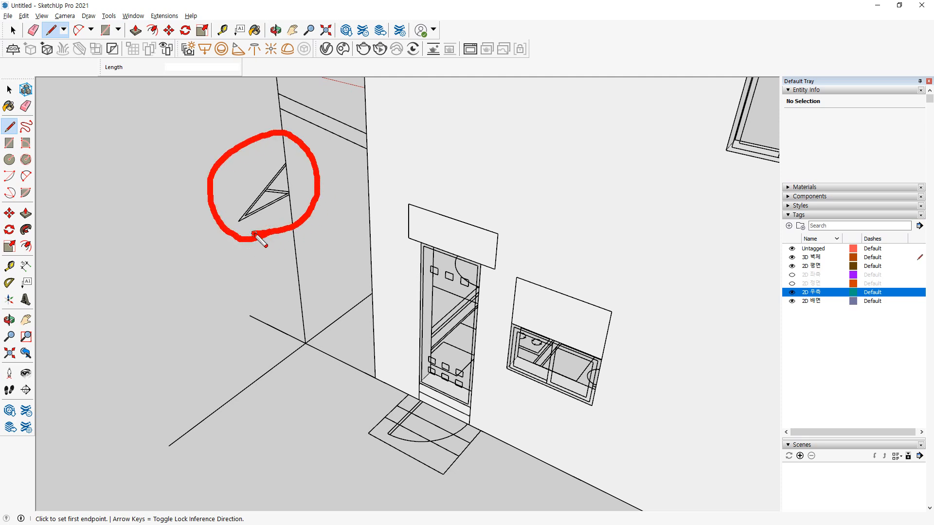
drag(438, 252, 484, 212)
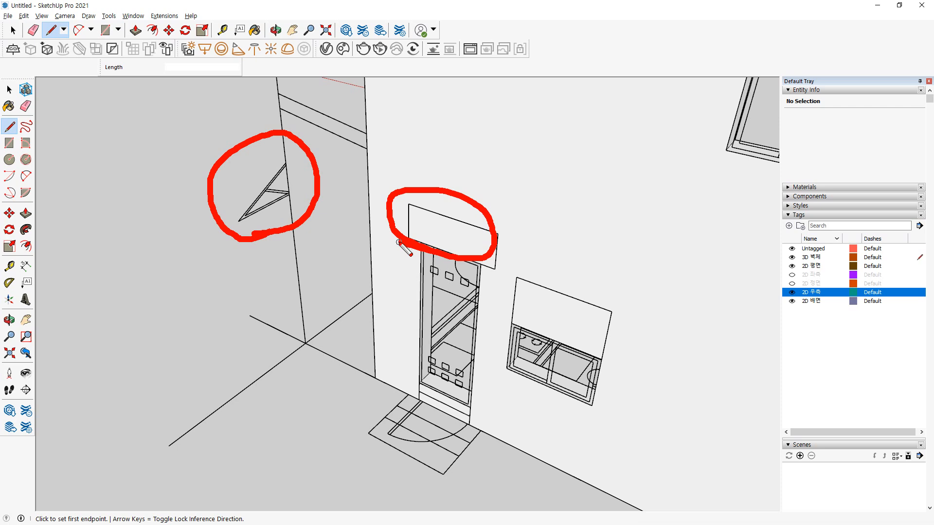
key(Escape)
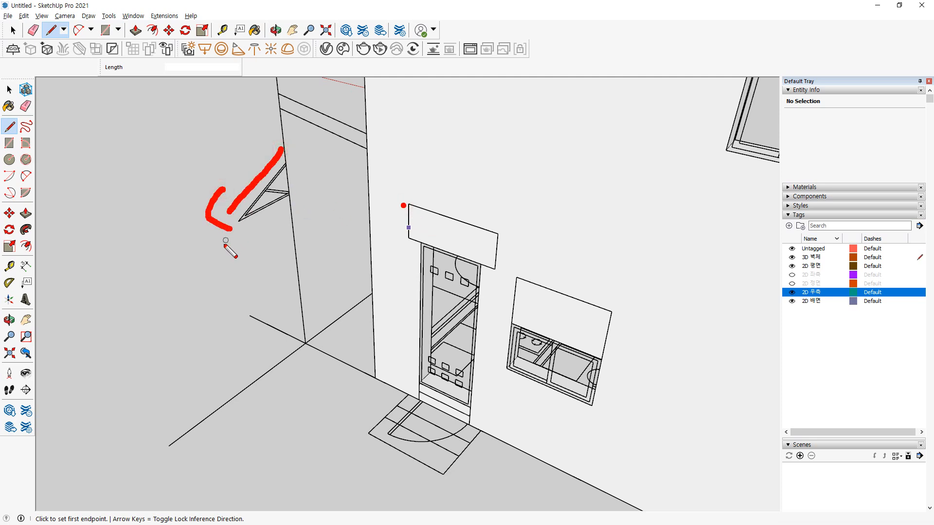
key(Escape)
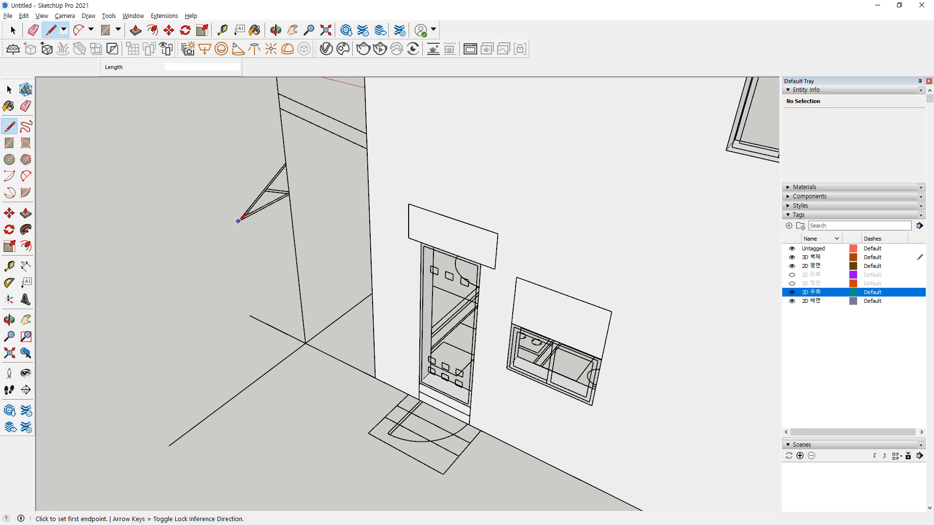
Draw lines from the canopy profile's outer tip down to the ground and across to the step outline's corner
click(238, 221)
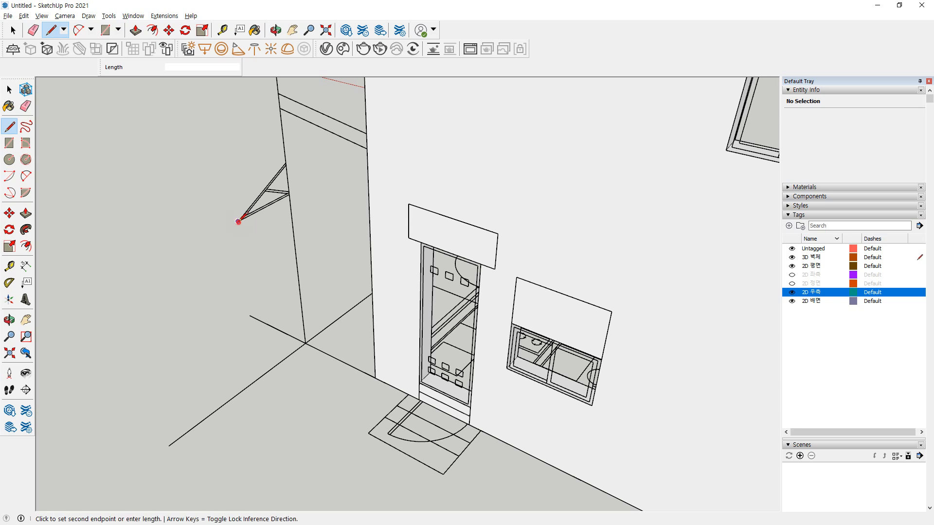
click(263, 374)
click(369, 433)
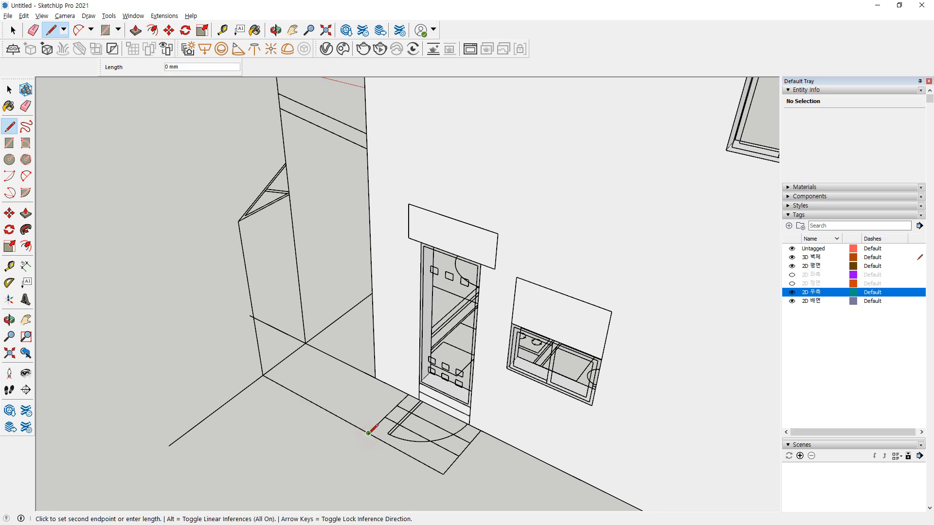
key(Escape)
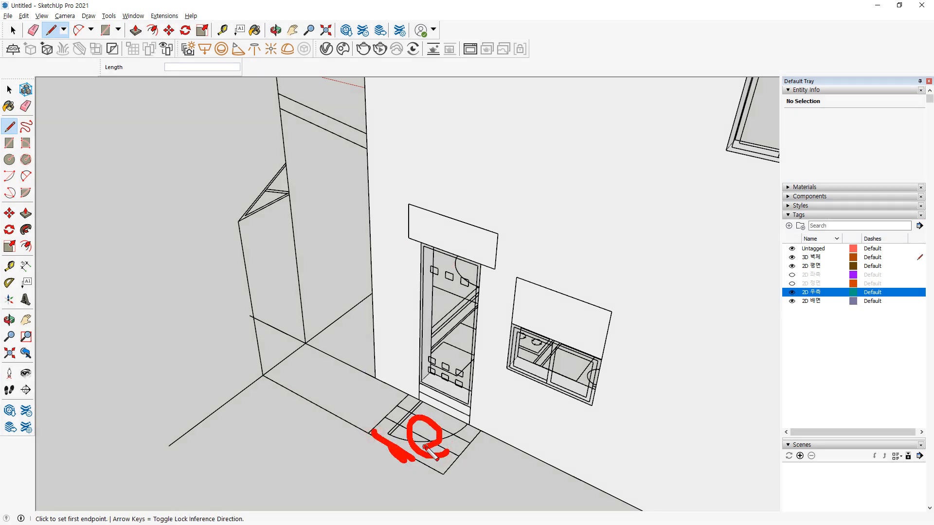
key(Escape)
Pull the lower step riser out 600 mm and the upper riser out 300 mm to match the plan's tread lines
scroll(538, 472, up, 6)
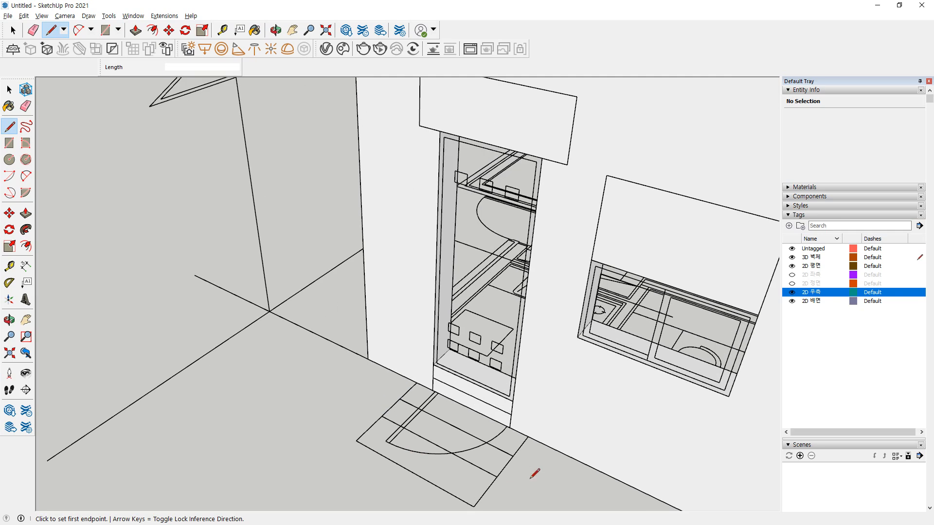
key(p)
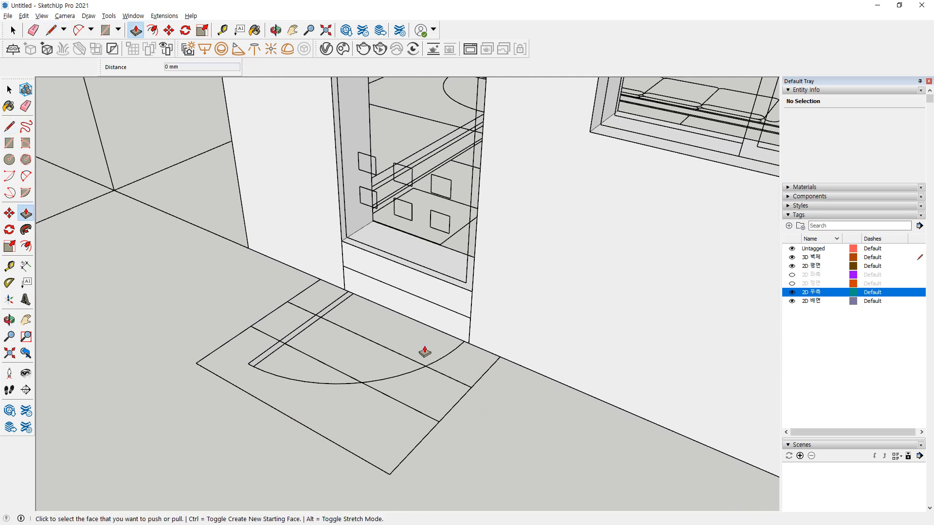
click(421, 323)
click(421, 415)
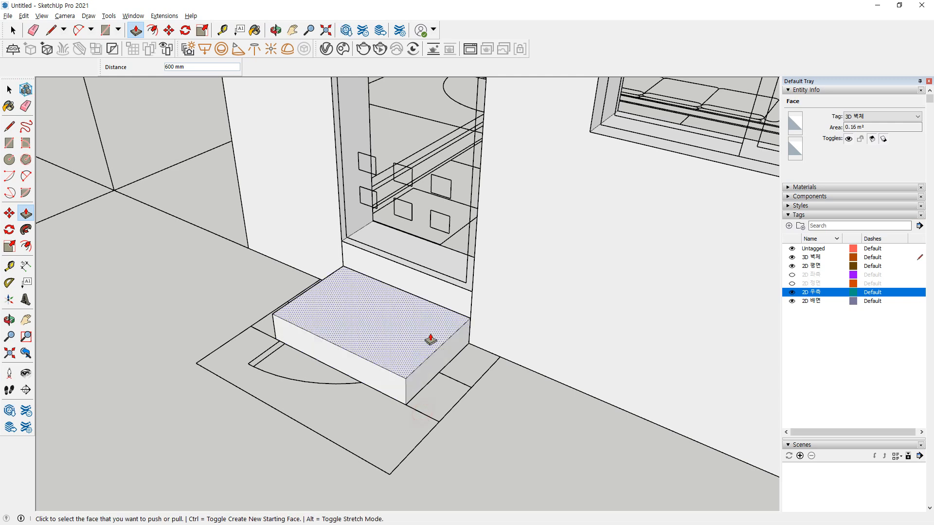
click(446, 306)
click(455, 380)
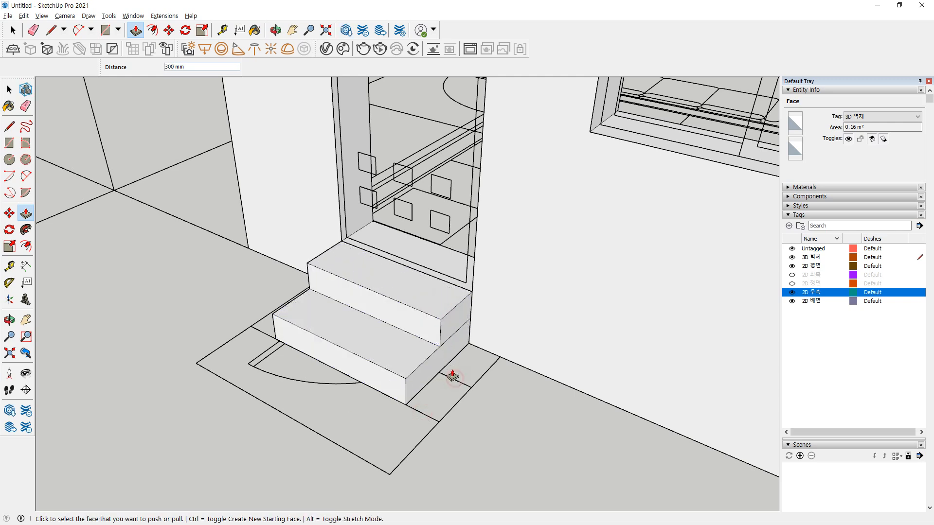
Extend both side faces of the lower step outward by 200 mm to the plan outline
click(440, 382)
click(441, 420)
middle_drag(227, 340, 455, 377)
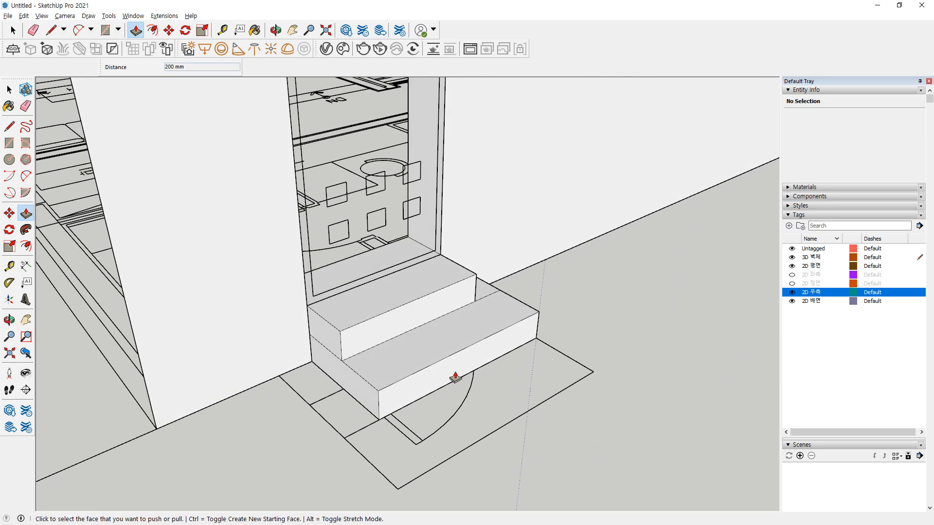
click(351, 388)
click(356, 459)
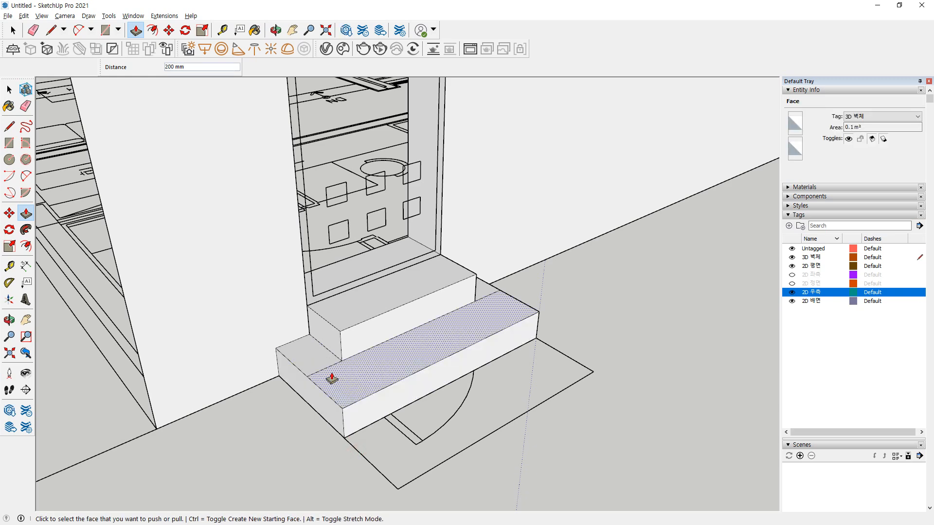
Erase the leftover seam lines on the tread of the finished lower step
mouse_move(601, 313)
middle_down()
mouse_move(203, 316)
mouse_move(466, 362)
middle_up()
key(e)
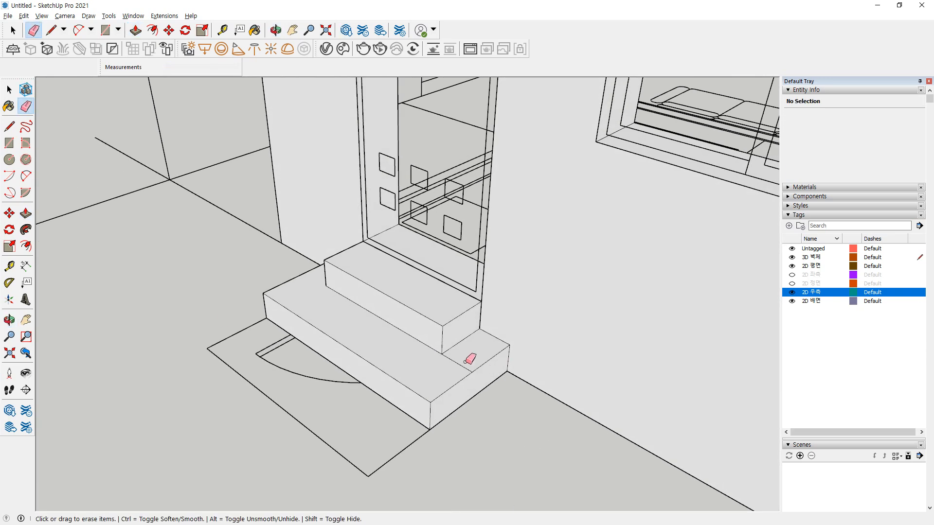
mouse_move(281, 413)
middle_down()
mouse_move(204, 387)
mouse_move(152, 254)
mouse_move(270, 282)
mouse_move(306, 355)
mouse_move(271, 358)
mouse_move(96, 198)
mouse_move(148, 240)
mouse_move(282, 286)
mouse_move(250, 334)
mouse_move(242, 322)
mouse_move(501, 346)
middle_up()
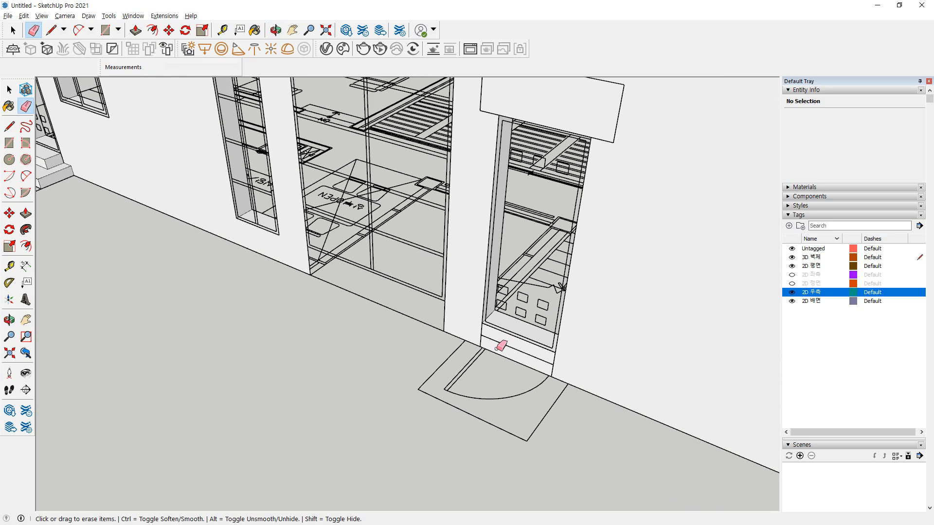
At the other rear door, pull the lower step riser out 600 mm and the upper riser out to a shallower tread
key(p)
click(497, 350)
middle_drag(240, 291, 168, 267)
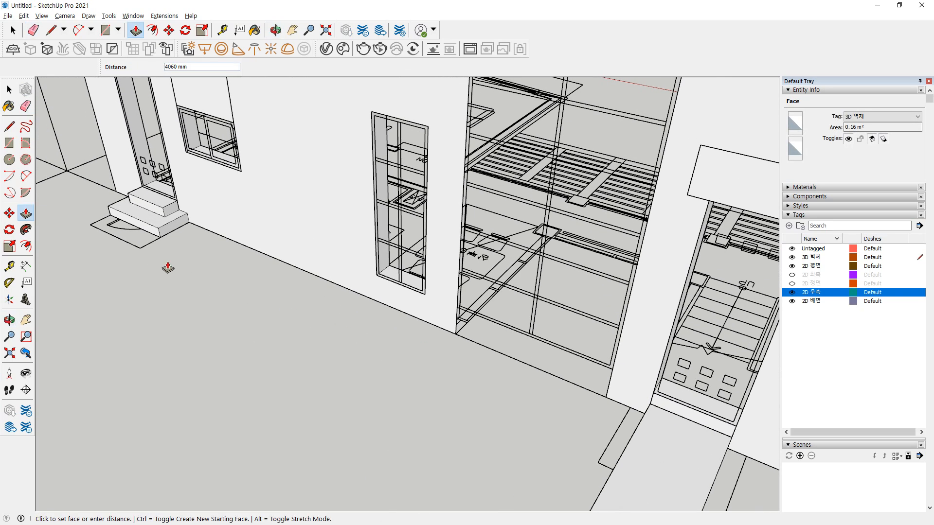
key(Escape)
click(686, 423)
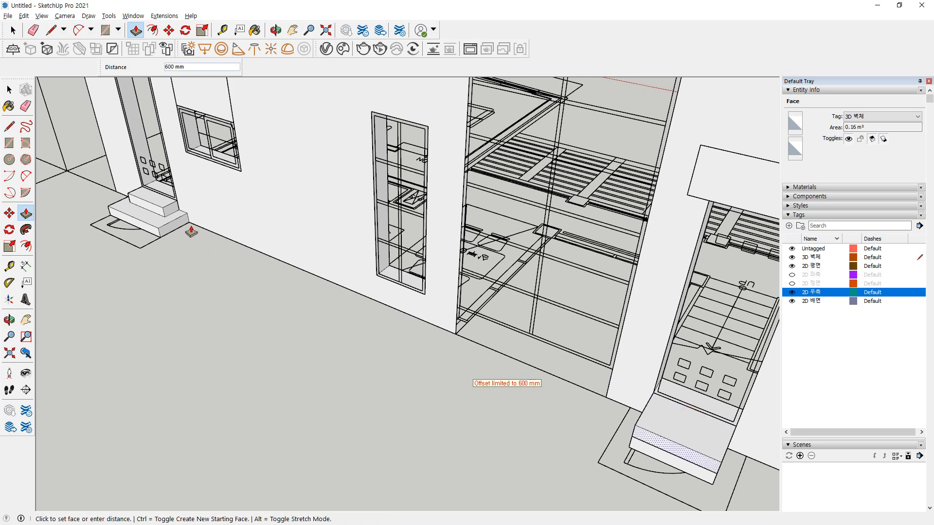
click(356, 337)
Extend both side faces of this door's lower step outward by 200 mm
middle_drag(357, 338, 553, 424)
click(549, 440)
click(550, 442)
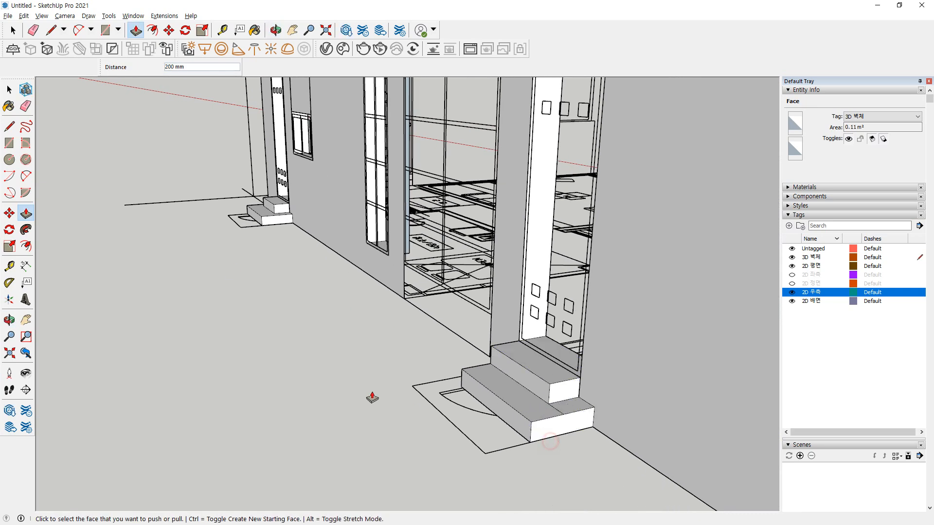
middle_drag(372, 398, 663, 240)
click(667, 236)
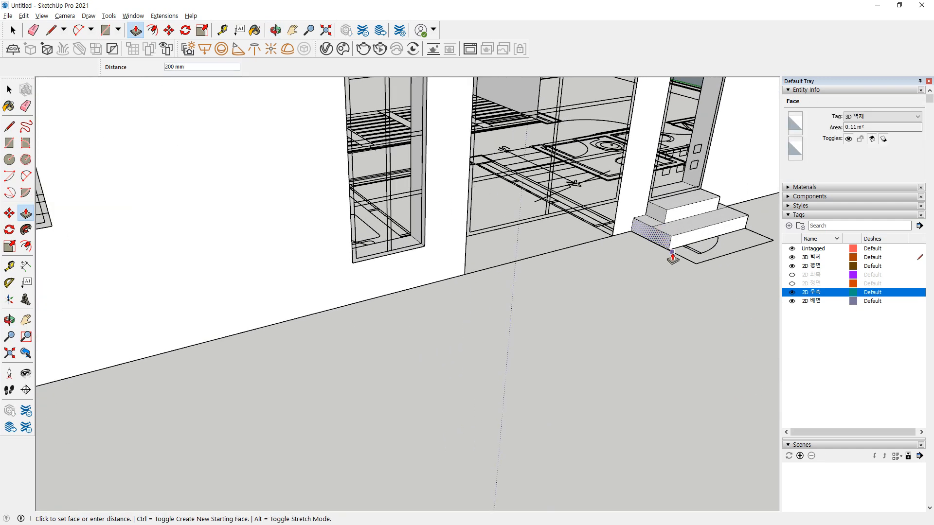
click(672, 258)
Erase the seam lines across the widened lower step's tread at this second door
scroll(669, 243, up, 4)
key(e)
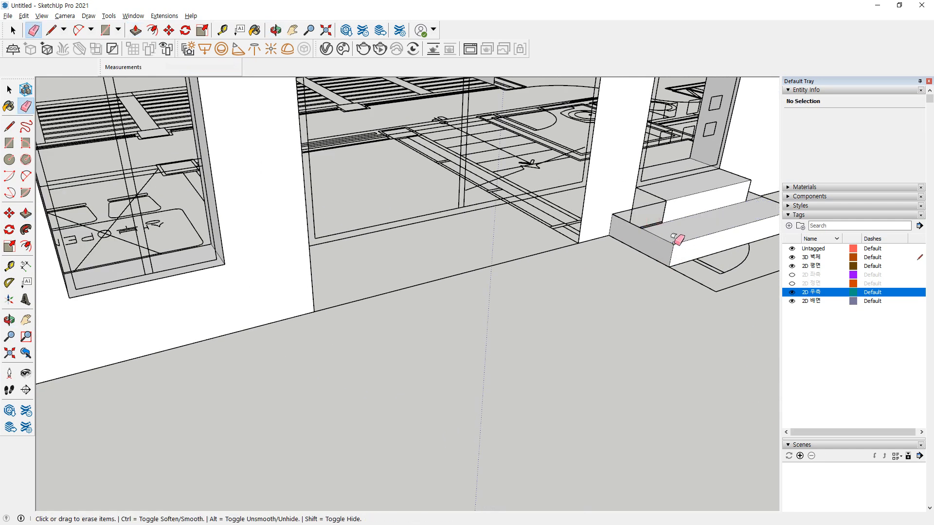
click(655, 226)
middle_drag(687, 228, 477, 323)
scroll(571, 276, up, 2)
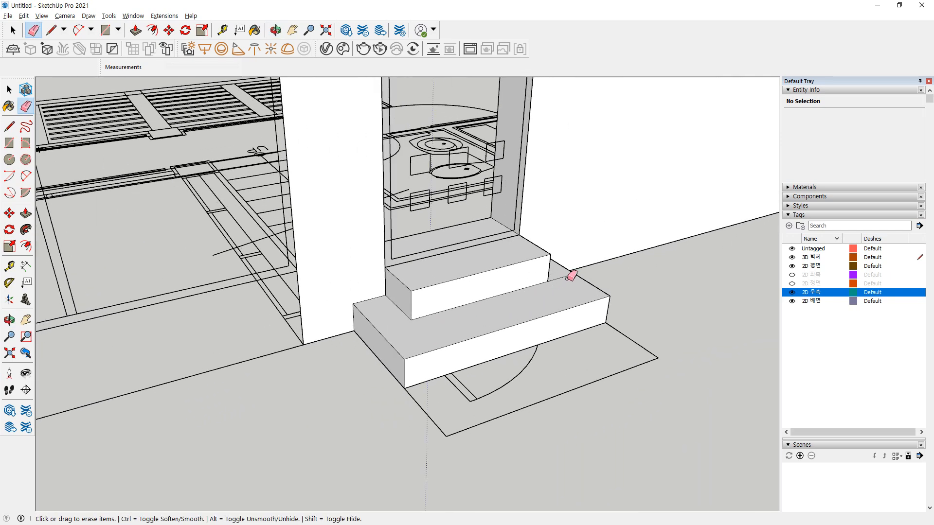
Trace the side elevation's wall outline from the ground corner along the base, up to the low roof and 450 mm across
scroll(574, 298, down, 5)
mouse_move(538, 303)
middle_down()
mouse_move(521, 349)
mouse_move(537, 355)
mouse_move(344, 358)
mouse_move(303, 341)
mouse_move(261, 369)
mouse_move(416, 297)
middle_up()
key(ctrl)
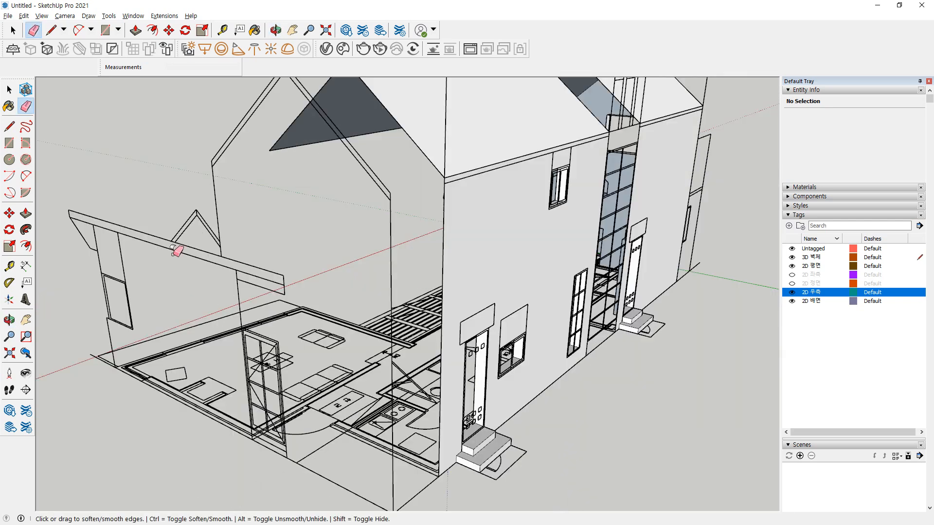
middle_drag(275, 237, 271, 240)
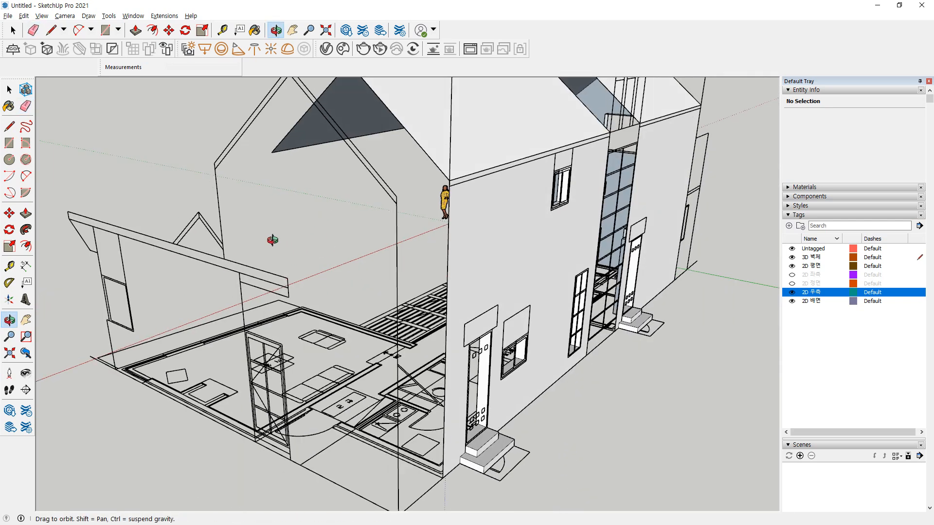
key(l)
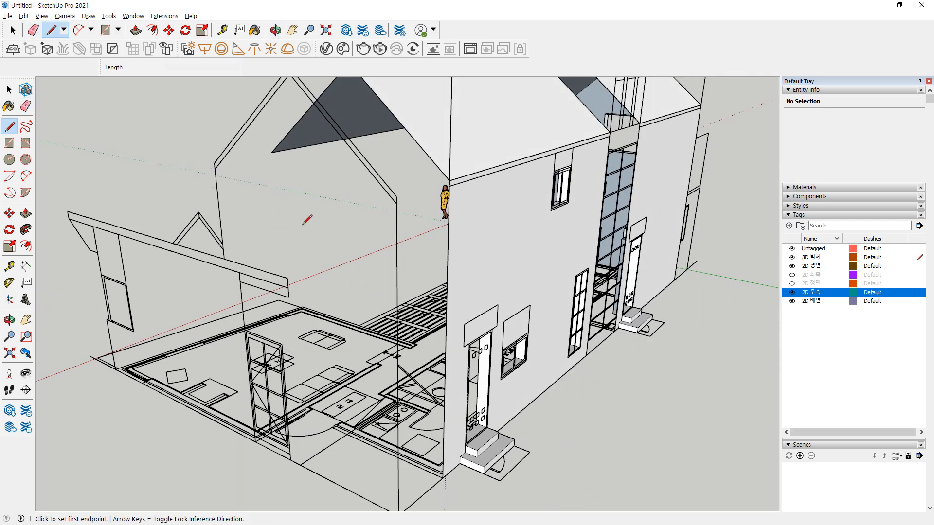
mouse_move(227, 143)
mouse_down()
mouse_move(264, 253)
mouse_move(269, 401)
mouse_move(418, 336)
mouse_move(404, 186)
mouse_up()
middle_drag(389, 451, 395, 452)
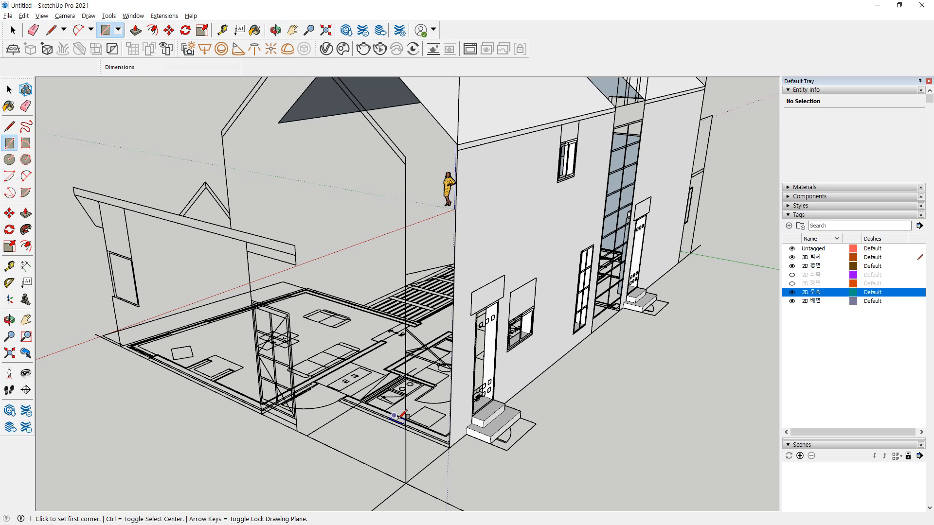
click(406, 483)
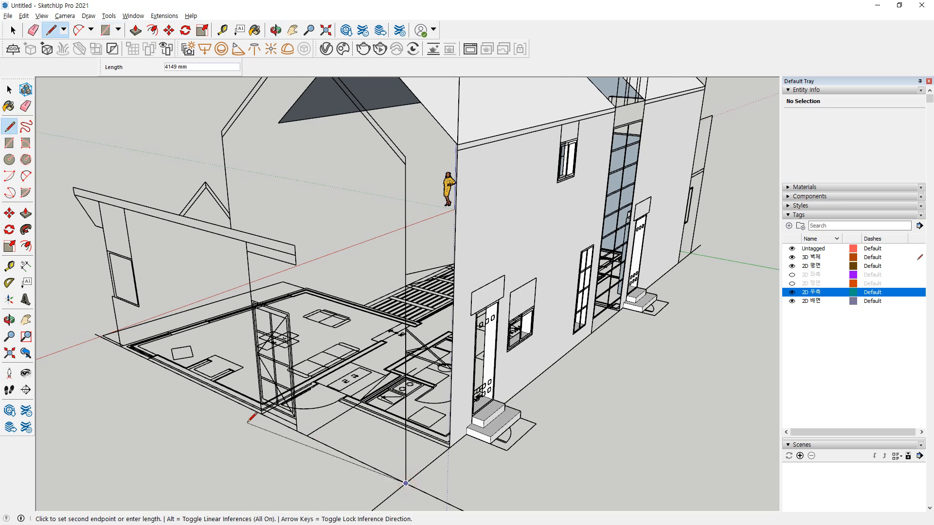
scroll(249, 413, up, 3)
scroll(243, 179, down, 3)
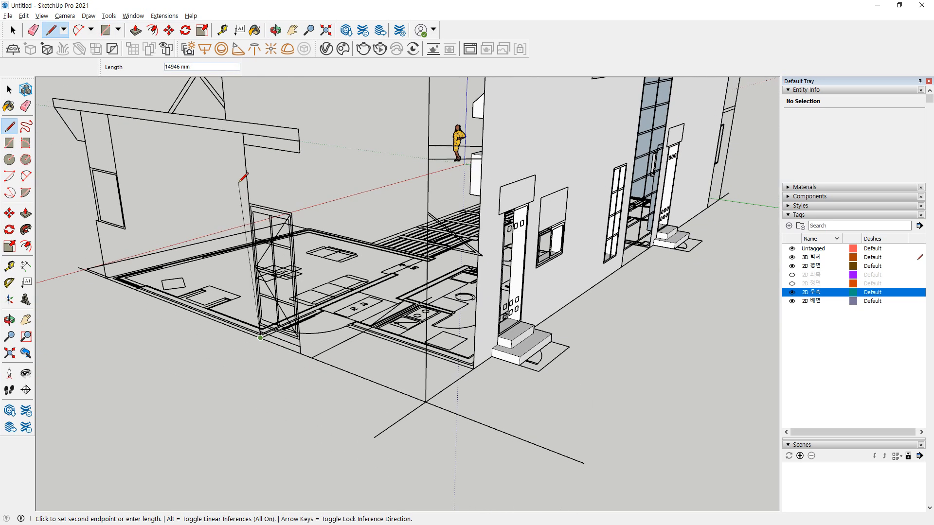
click(243, 182)
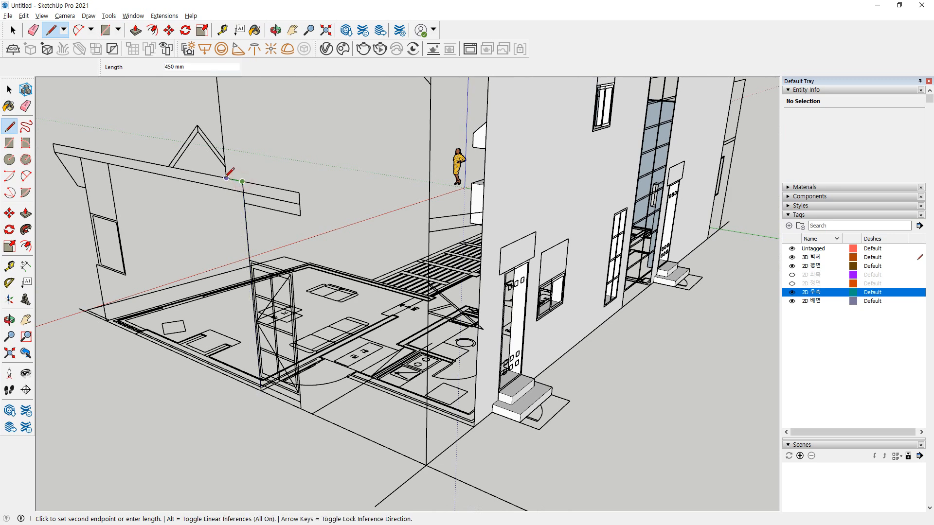
click(226, 178)
Continue the outline up to the eave, over the ridge to the opposite eave and back to the ground corner, closing the wall face
scroll(226, 178, down, 3)
shift+middle_drag(226, 178, 222, 261)
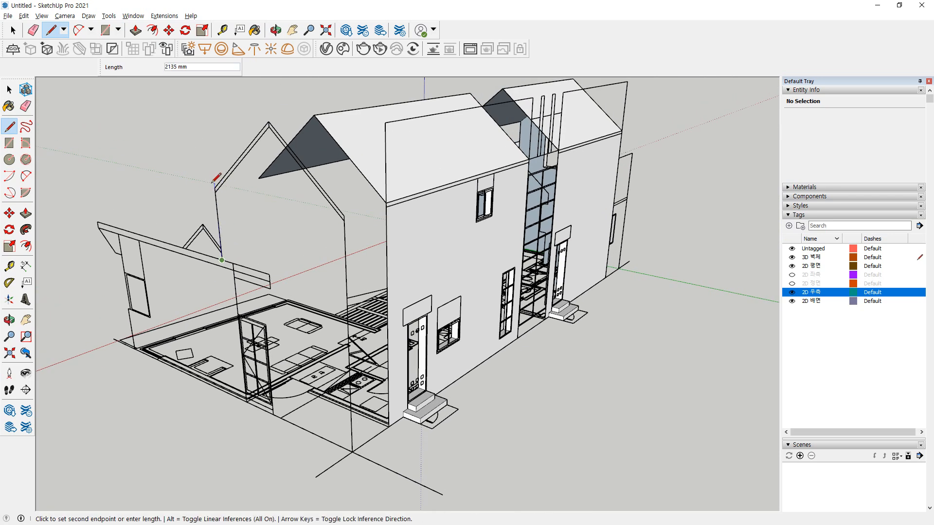
scroll(217, 188, up, 3)
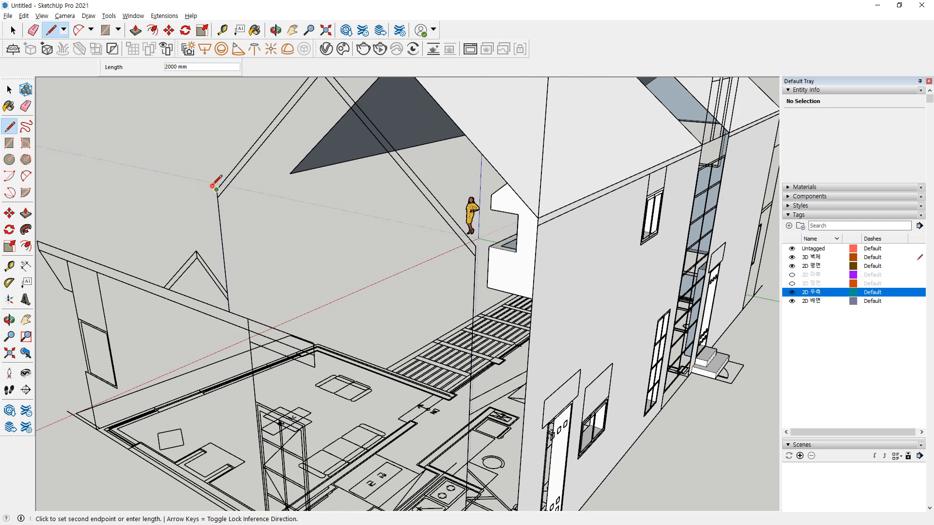
click(216, 187)
scroll(217, 187, down, 2)
click(281, 106)
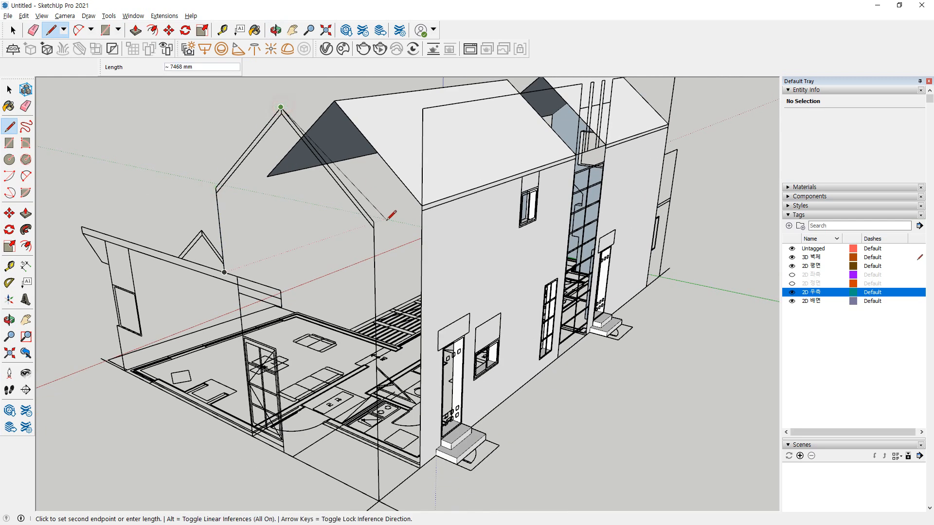
click(373, 222)
shift+middle_drag(381, 449, 378, 392)
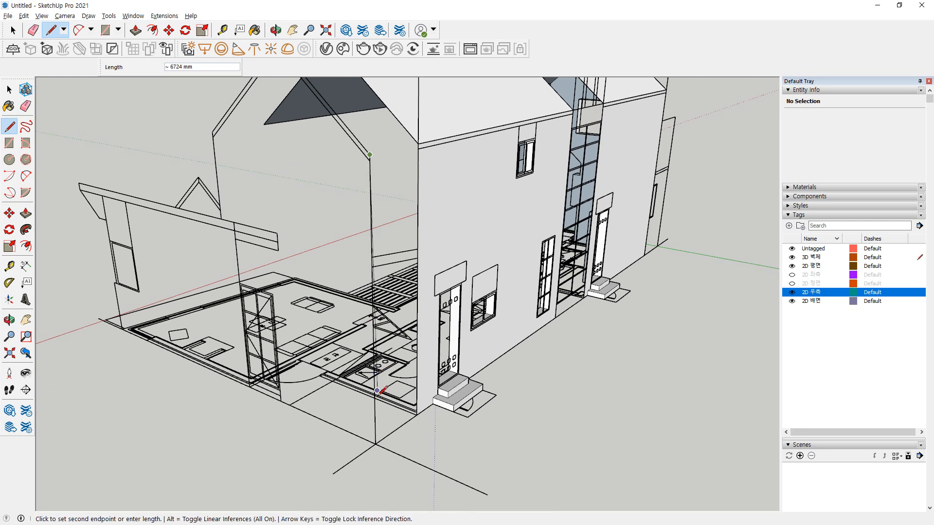
click(375, 444)
Draw a rectangle around the glazed door on the new wall face and rectangles for the two step risers beneath it
key(space)
scroll(277, 380, up, 6)
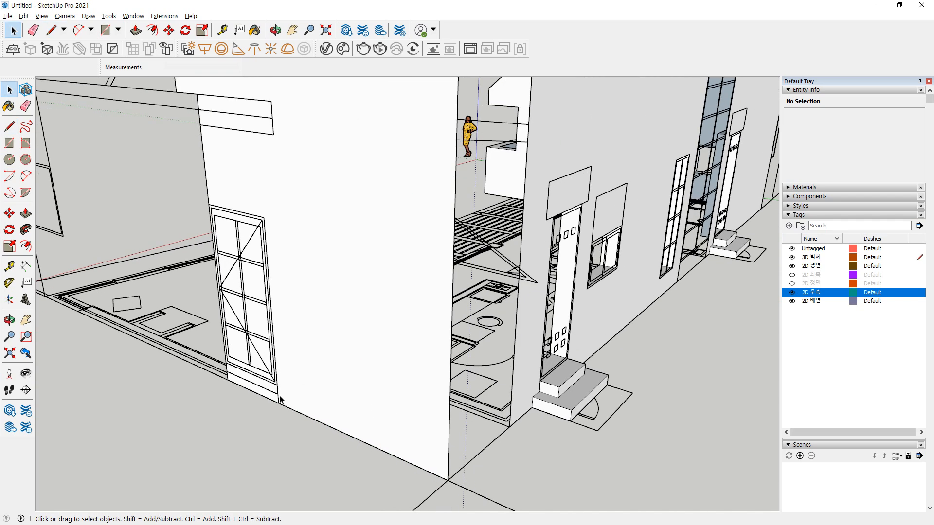
key(r)
click(277, 380)
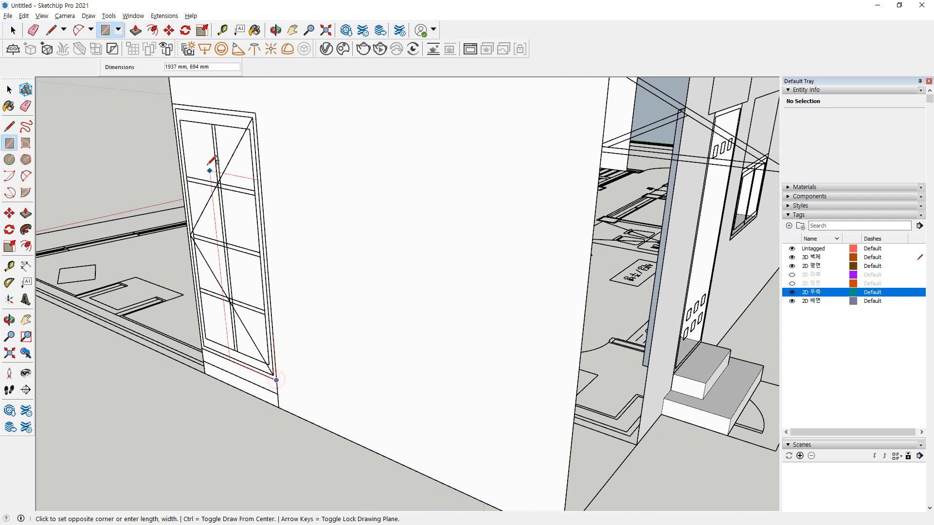
click(171, 103)
click(277, 393)
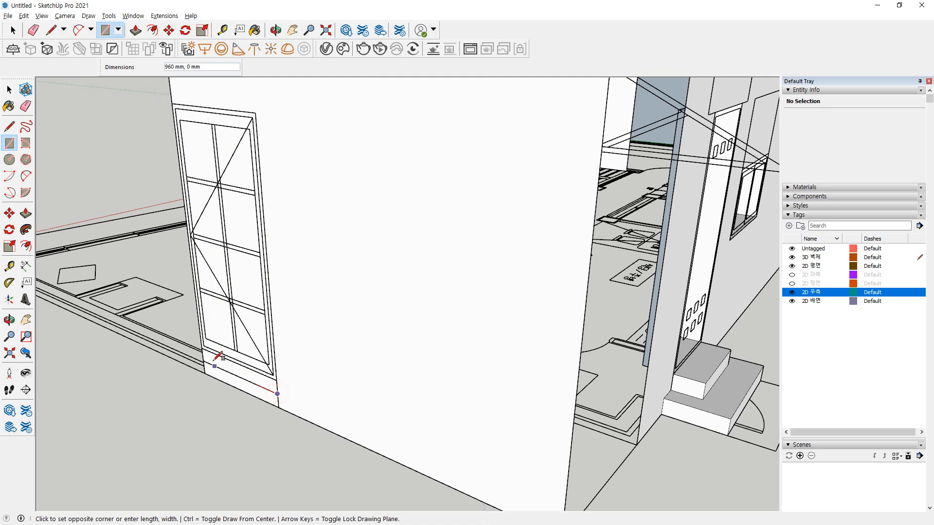
click(201, 349)
click(282, 407)
click(203, 361)
Move the whole traced gable wall from the elevation's ground corner to the building's end corner
key(space)
triple_click(421, 397)
scroll(423, 399, down, 3)
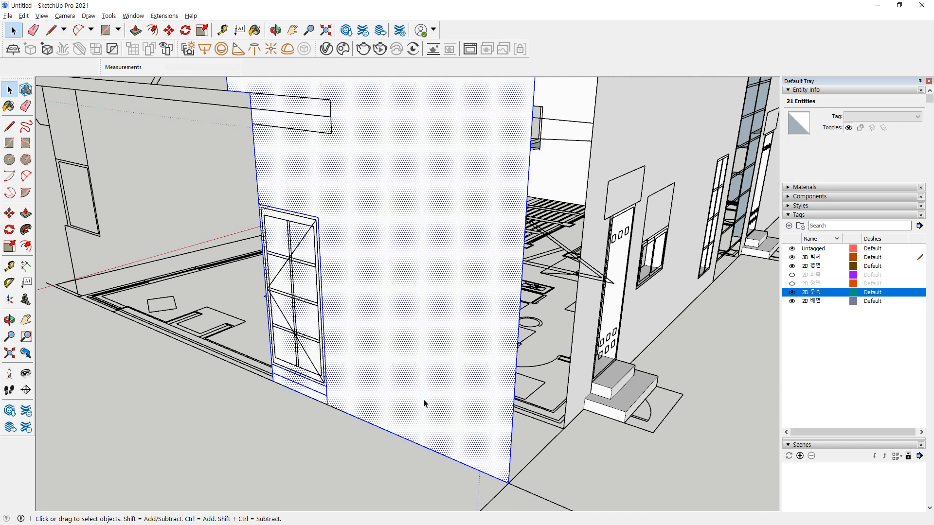
middle_drag(422, 399, 457, 393)
key(m)
click(471, 483)
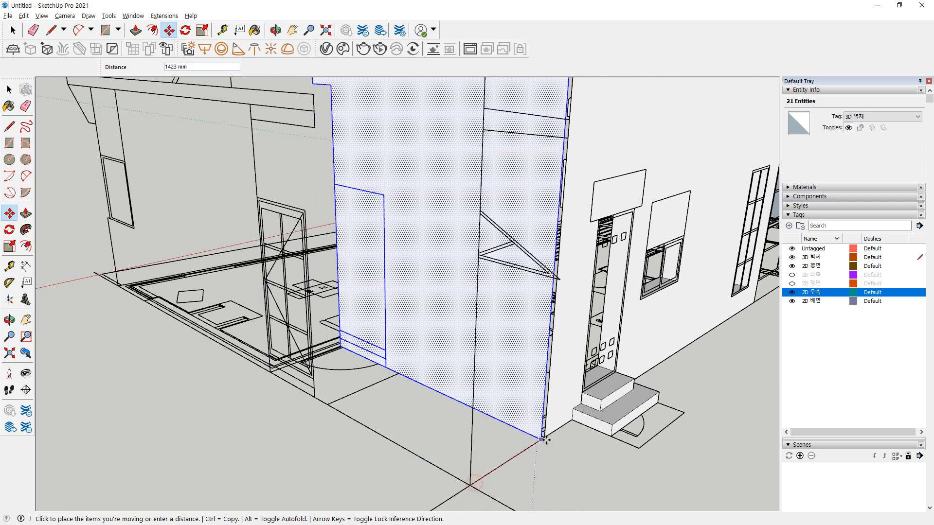
click(538, 438)
key(space)
scroll(384, 444, down, 3)
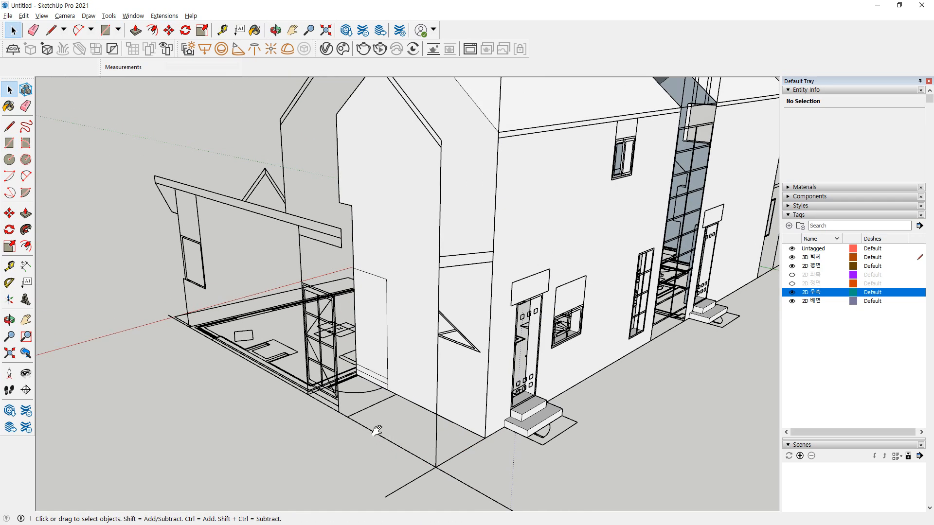
Recess the door opening into the gable end wall and pull out the entrance steps beneath it
middle_drag(375, 429, 364, 462)
middle_drag(344, 371, 363, 433)
scroll(393, 263, up, 3)
triple_click(393, 259)
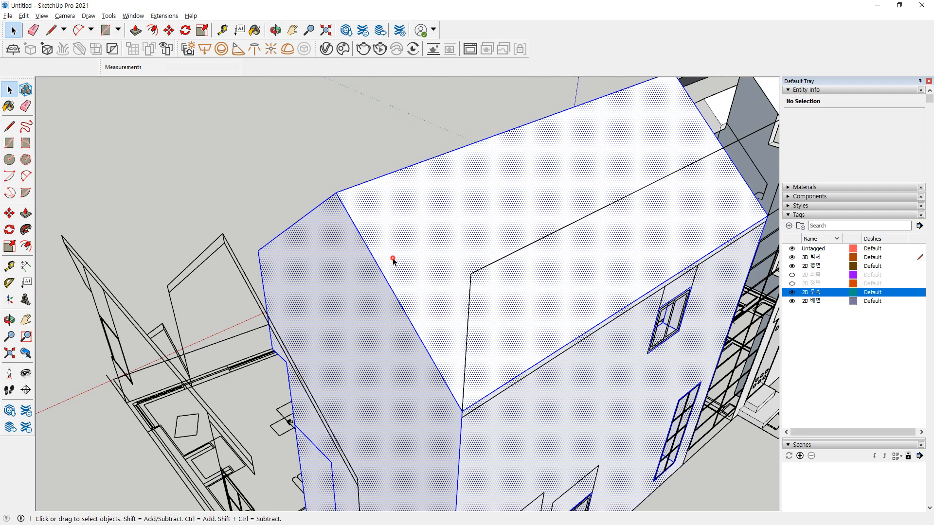
middle_drag(296, 315, 383, 259)
click(383, 259)
click(525, 321)
middle_drag(524, 321, 323, 243)
click(546, 334)
middle_drag(547, 335, 618, 238)
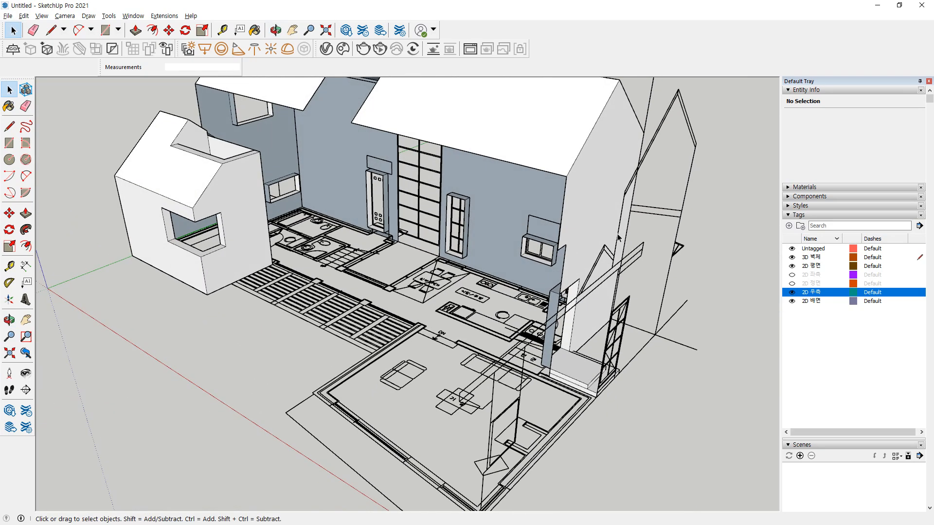
Make the 2D 좌측 and 2D 정면 elevation tags visible
click(791, 276)
click(791, 283)
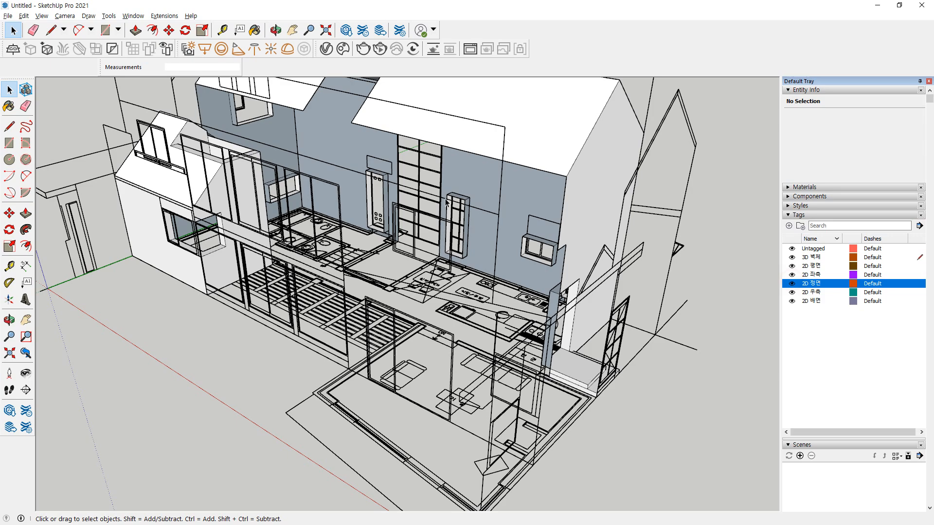
middle_drag(341, 219, 392, 216)
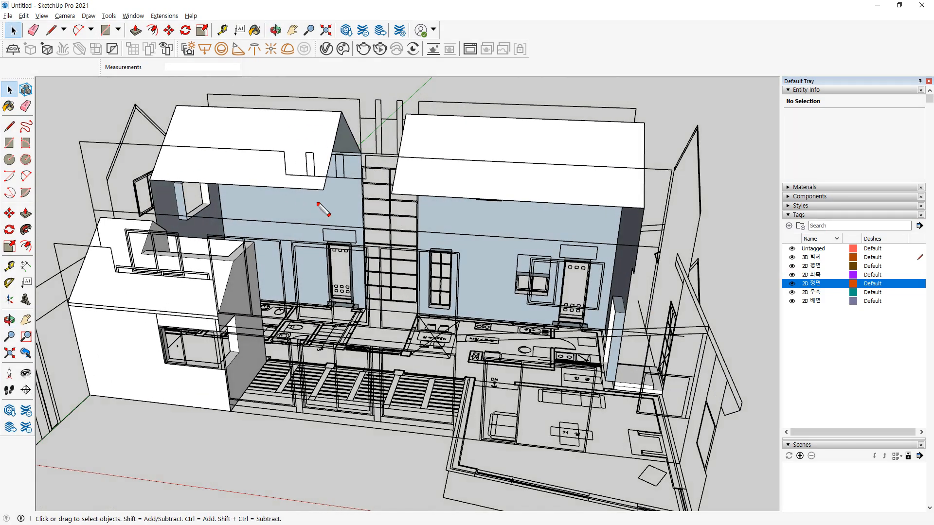
mouse_move(319, 203)
mouse_down()
mouse_move(256, 145)
mouse_move(395, 169)
mouse_up()
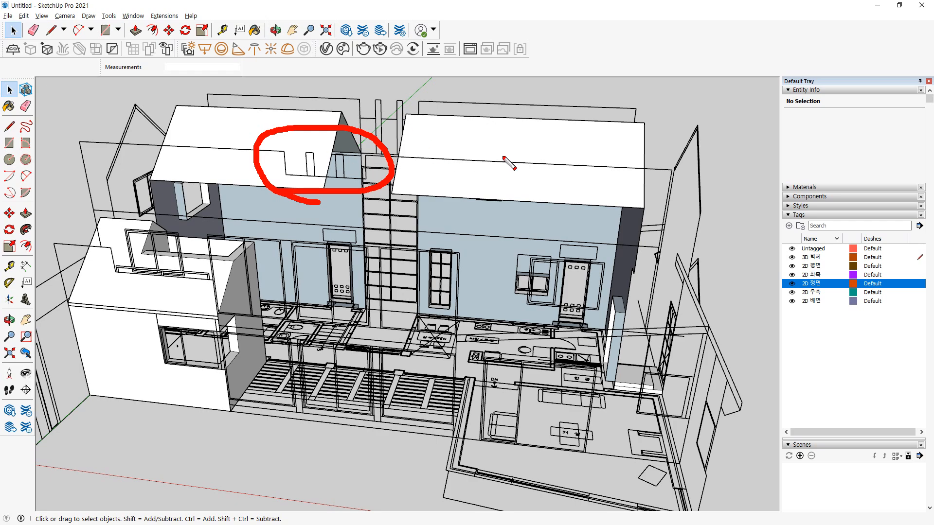
middle_drag(508, 164, 467, 136)
mouse_move(465, 205)
mouse_down()
mouse_move(393, 127)
mouse_move(464, 207)
mouse_up()
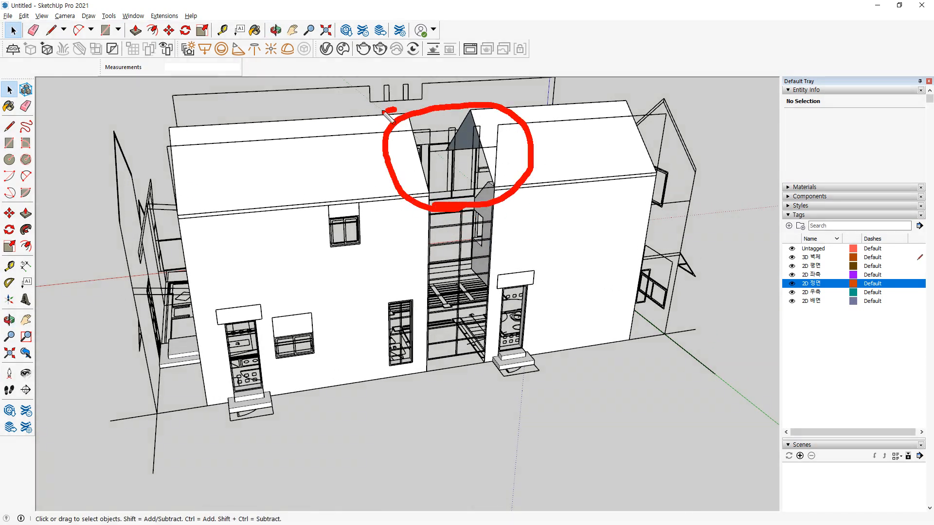
drag(384, 112, 422, 94)
key(Escape)
scroll(421, 101, up, 4)
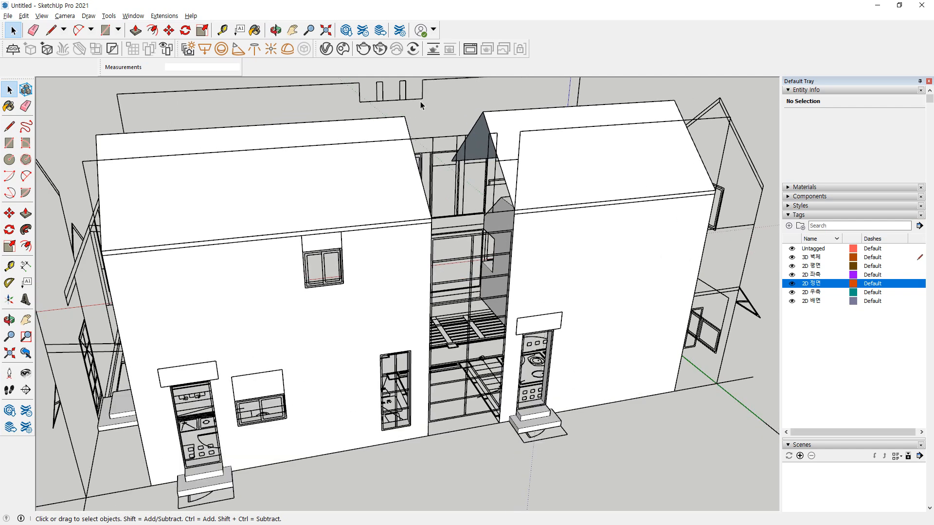
Draw a projection line from one lower corner of the front elevation's roof notch to the facing roof block's slope edge
middle_drag(298, 104, 403, 106)
key(l)
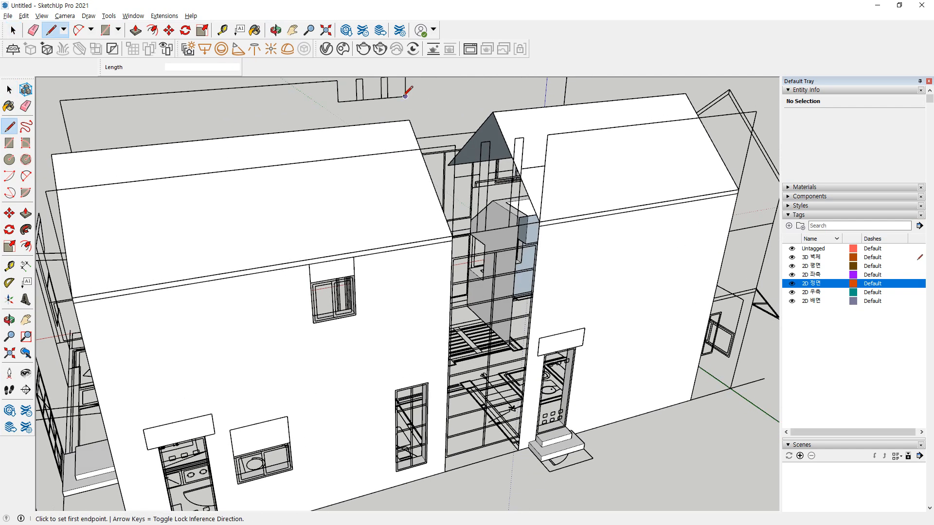
click(406, 95)
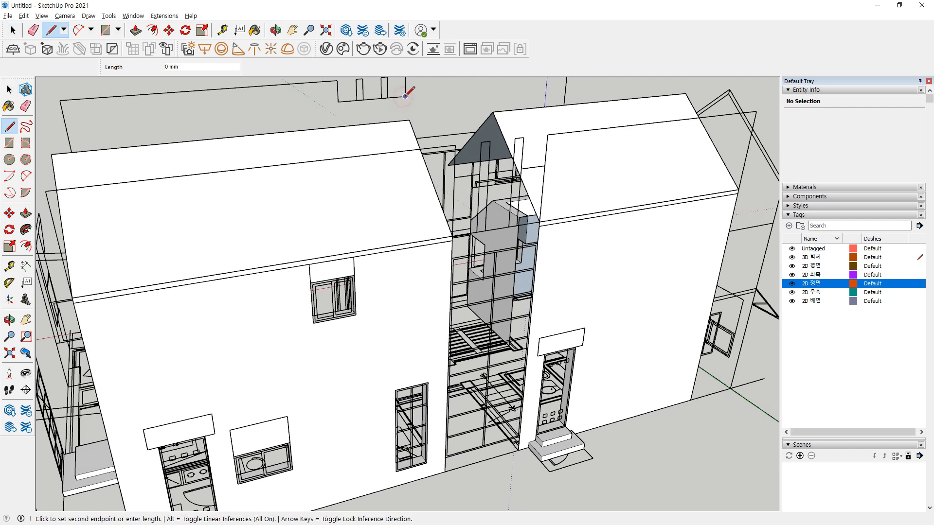
click(477, 131)
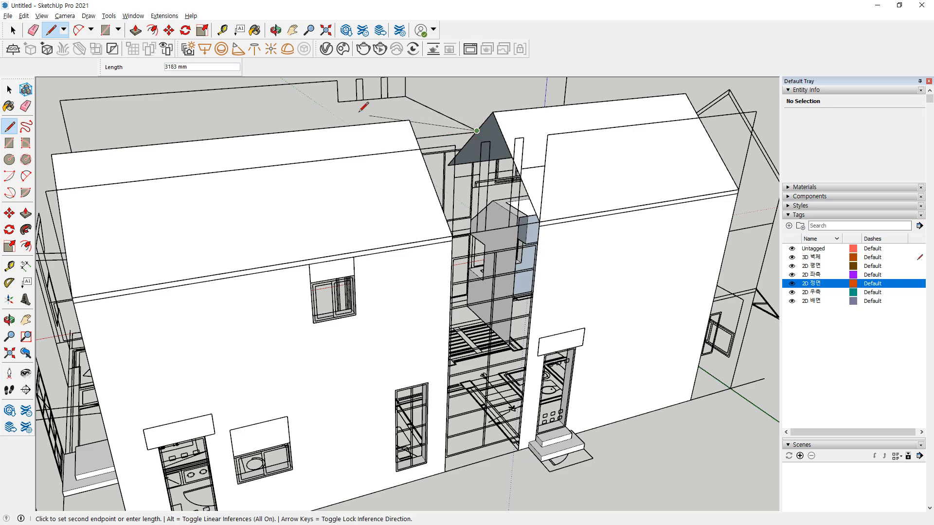
key(Escape)
Project the notch's other corner onto the opposite roof edge and close the front roof slope between both blocks along the notch bottom and eave
middle_drag(277, 109, 601, 188)
middle_drag(237, 177, 212, 156)
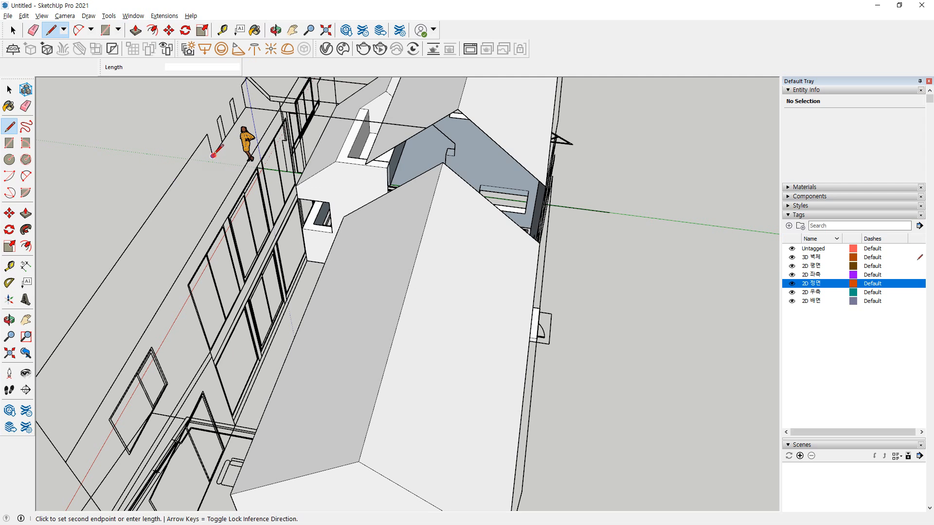
click(213, 156)
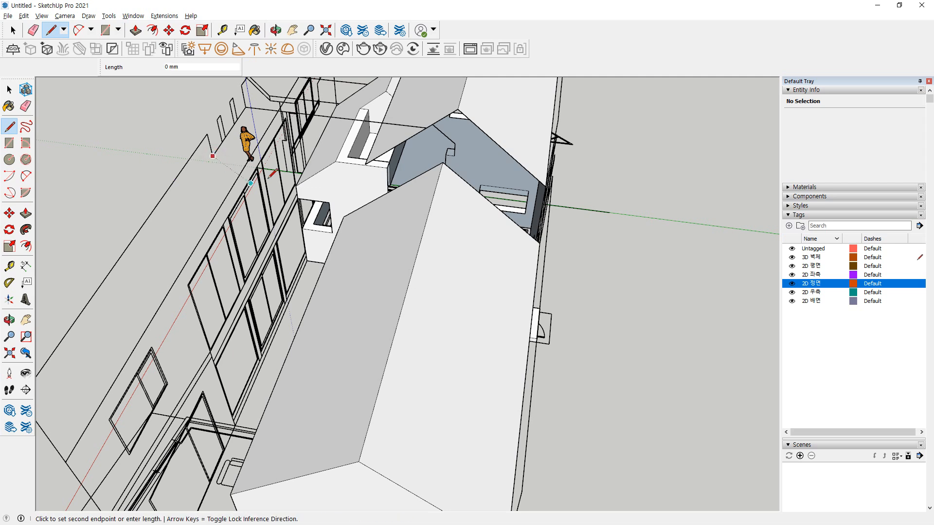
click(410, 182)
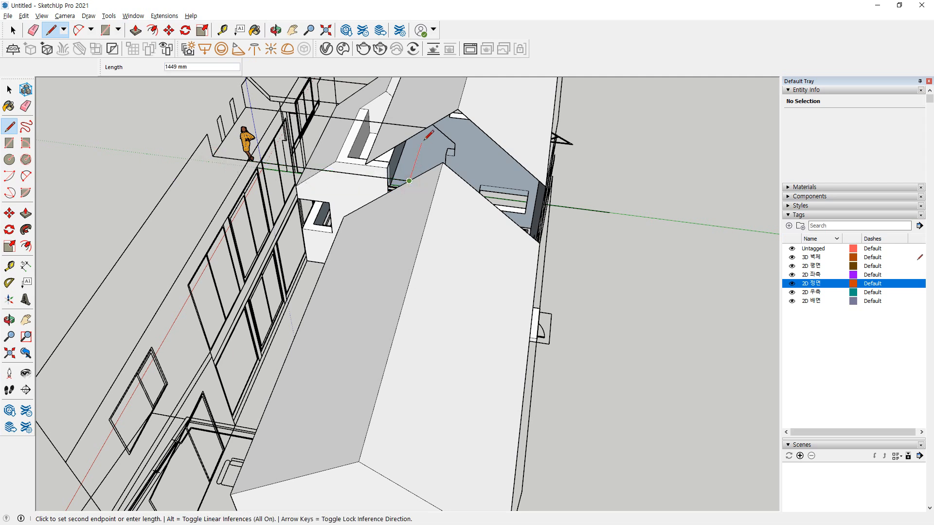
click(371, 160)
click(366, 164)
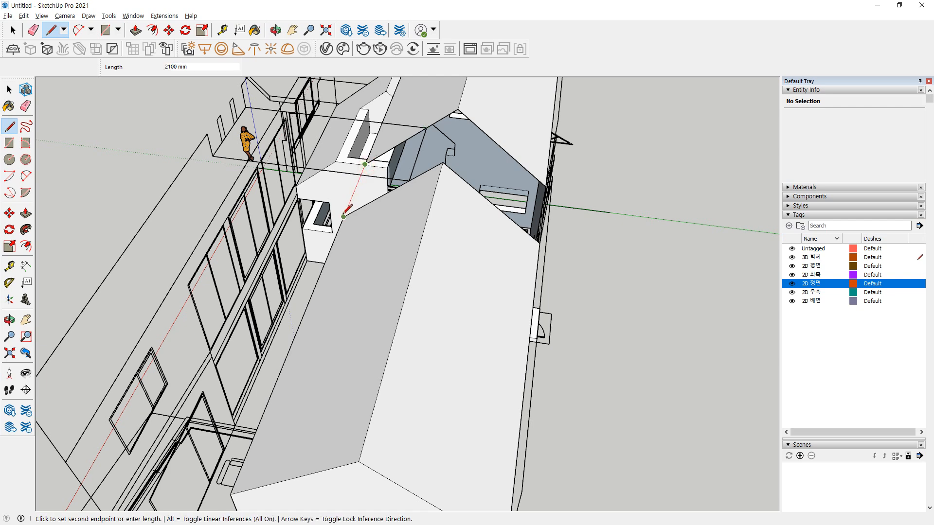
click(344, 216)
mouse_move(349, 208)
middle_down()
mouse_move(496, 217)
mouse_move(471, 204)
middle_up()
Erase the projection lines and the seams around the new front roof infill
key(e)
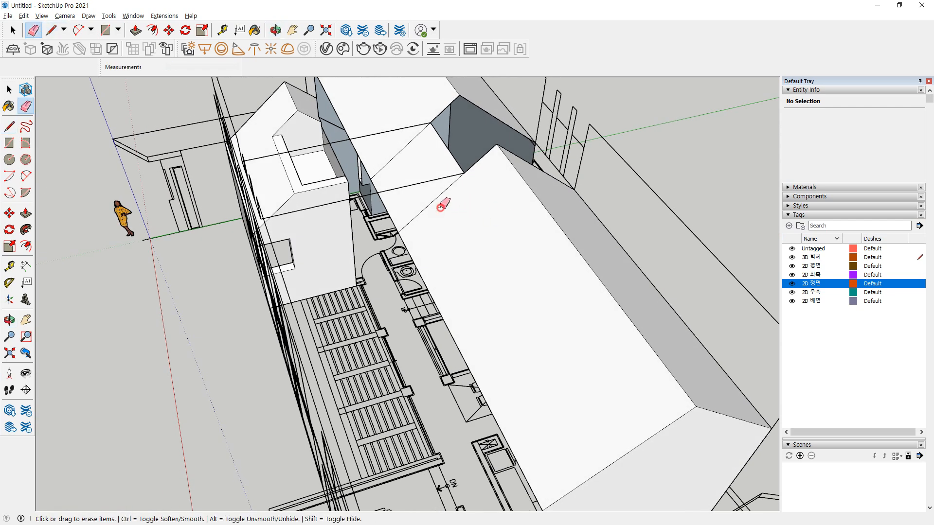
mouse_move(416, 159)
middle_down()
mouse_move(599, 211)
mouse_move(160, 175)
mouse_move(170, 171)
middle_up()
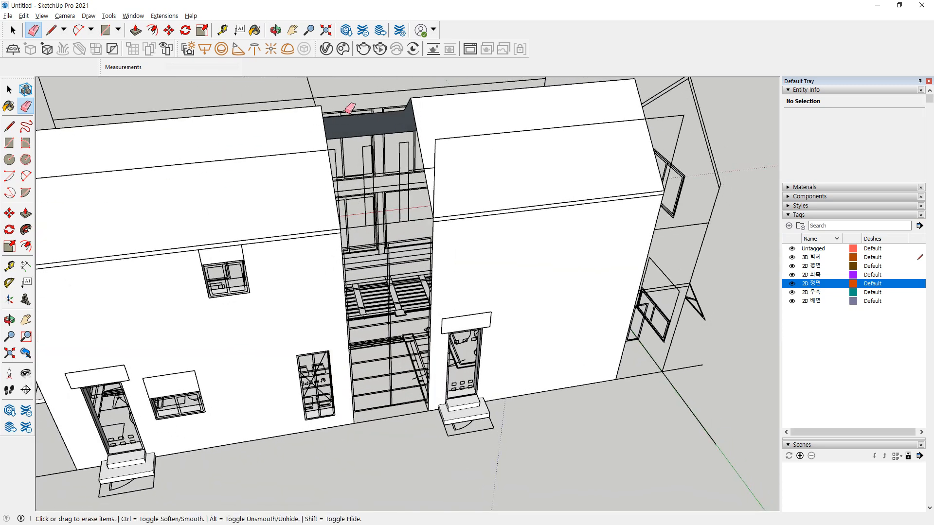
mouse_move(310, 161)
middle_down()
mouse_move(724, 208)
mouse_move(328, 213)
mouse_move(475, 242)
mouse_move(467, 302)
mouse_move(371, 273)
mouse_move(429, 269)
mouse_move(739, 337)
middle_up()
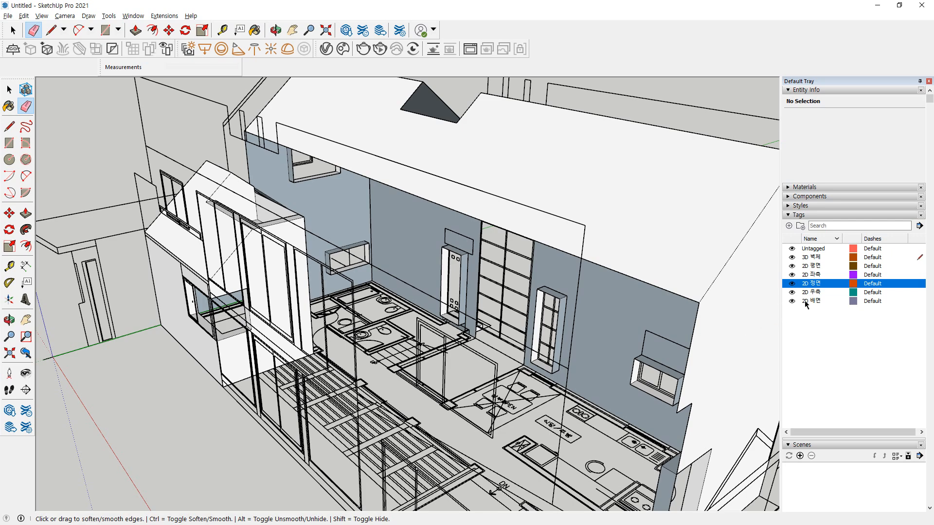
Hide the 2D 정면, 2D 좌측 and 2D 우측 elevation tags
click(793, 284)
mouse_move(538, 280)
middle_down()
mouse_move(588, 203)
mouse_move(672, 224)
middle_up()
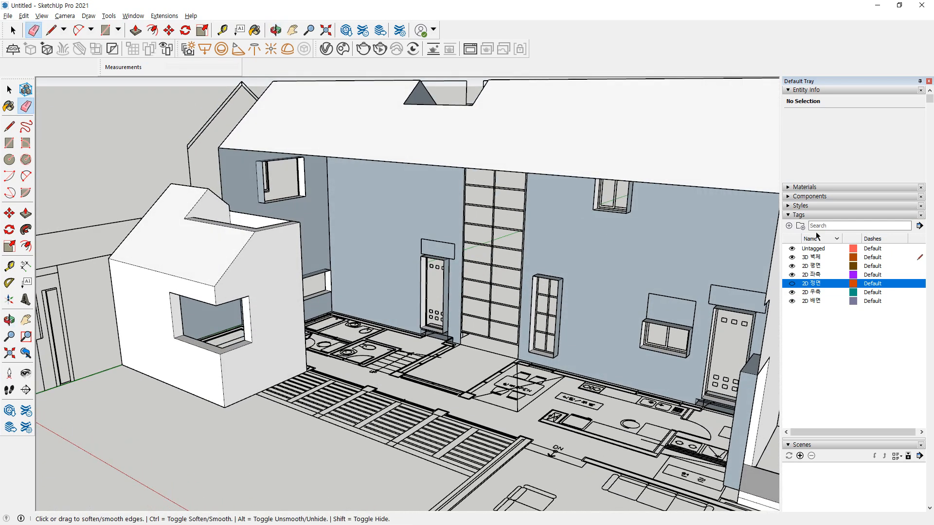
click(791, 276)
click(792, 292)
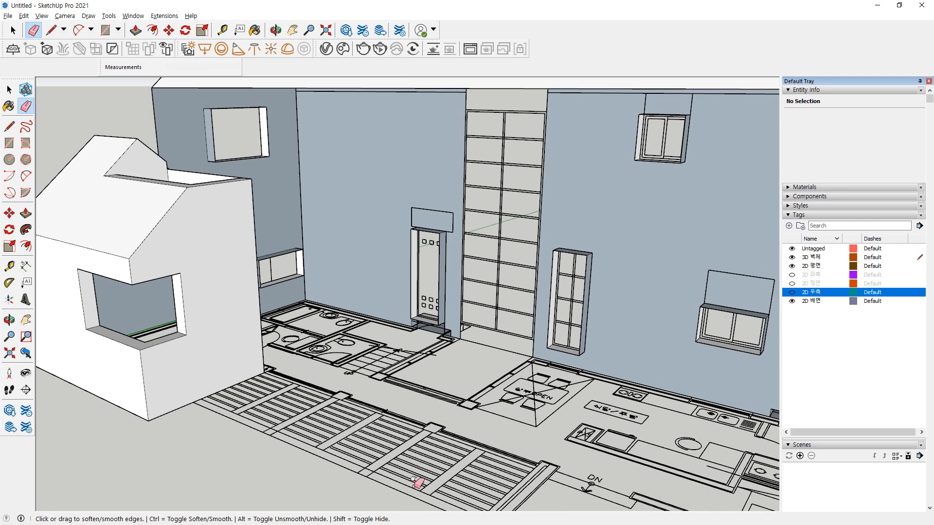
drag(366, 389, 548, 419)
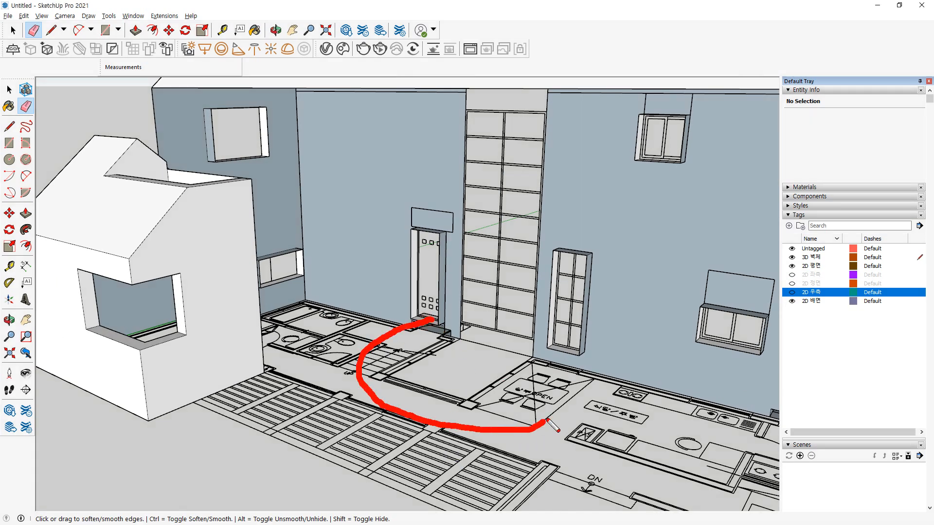
drag(512, 325, 372, 334)
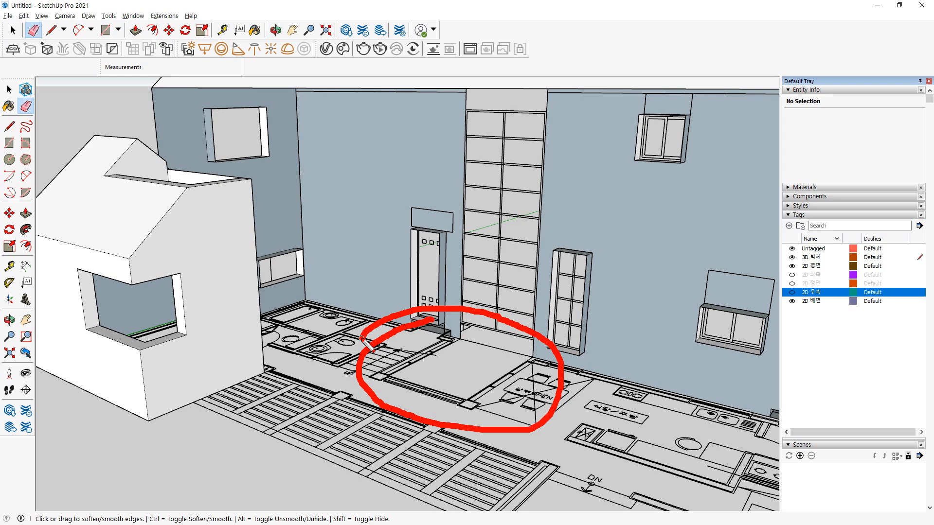
mouse_move(363, 347)
mouse_down()
mouse_move(436, 431)
mouse_move(545, 348)
mouse_move(391, 324)
mouse_move(573, 440)
mouse_up()
key(Escape)
Draw a 300 by 300 mm square over the inner outline of the floor plan's column beside the stairs
middle_drag(484, 341, 409, 372)
scroll(407, 372, up, 10)
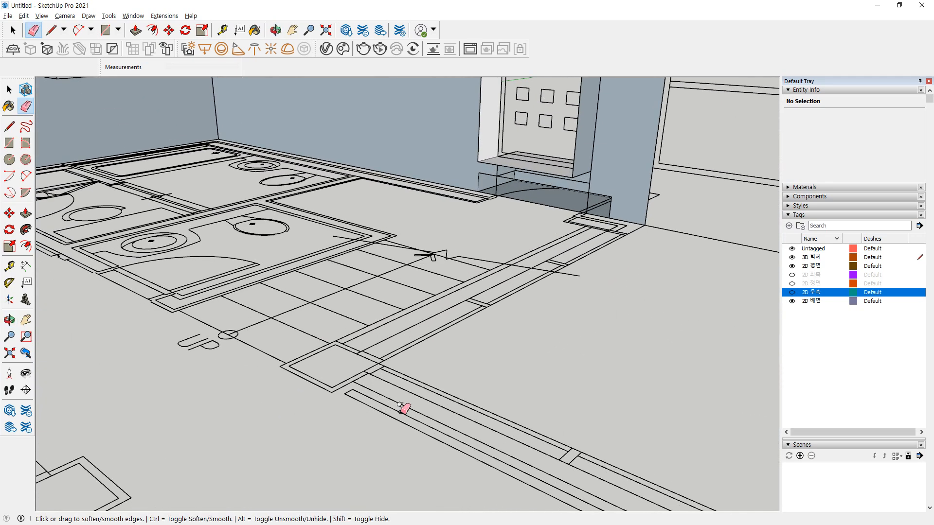
middle_drag(484, 443, 517, 352)
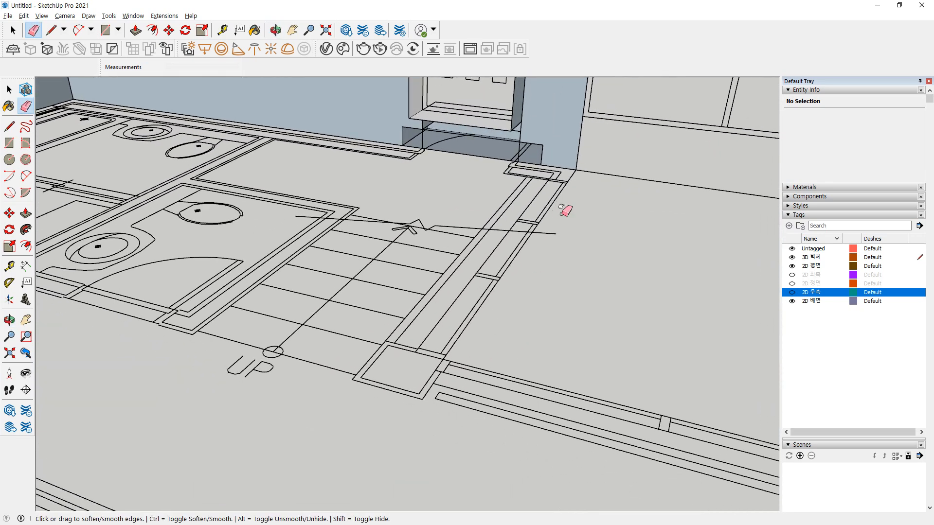
key(r)
click(443, 360)
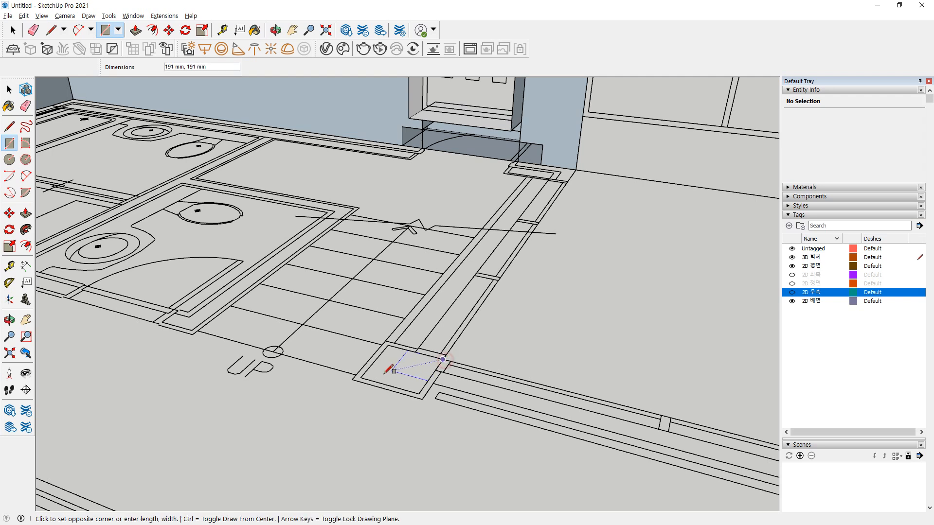
click(352, 380)
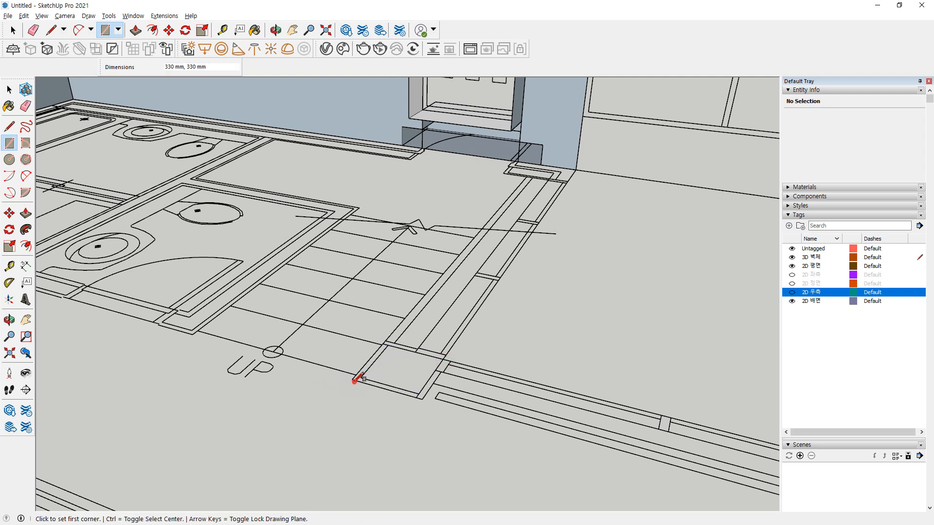
click(443, 359)
click(367, 377)
key(space)
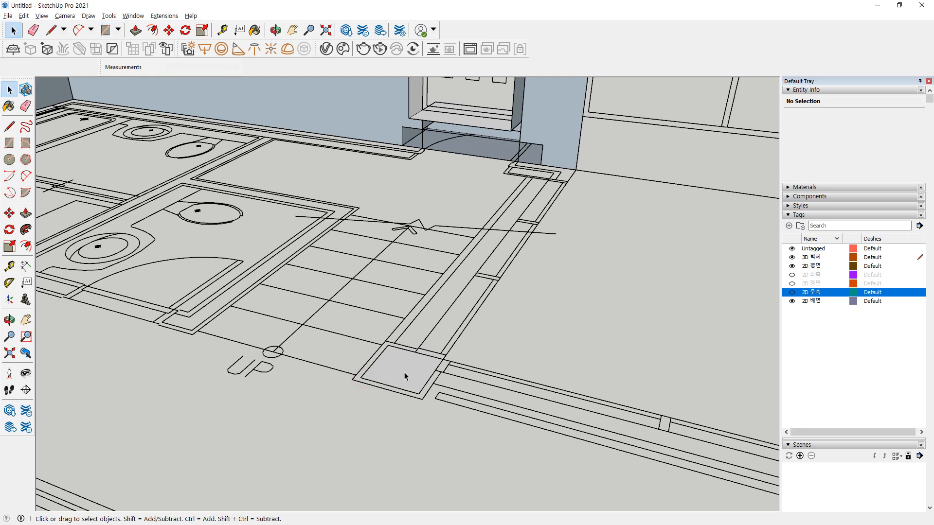
click(404, 376)
Draw a 300 by 300 mm square over the floor plan's column beside the dining area
middle_drag(405, 376, 545, 365)
key(r)
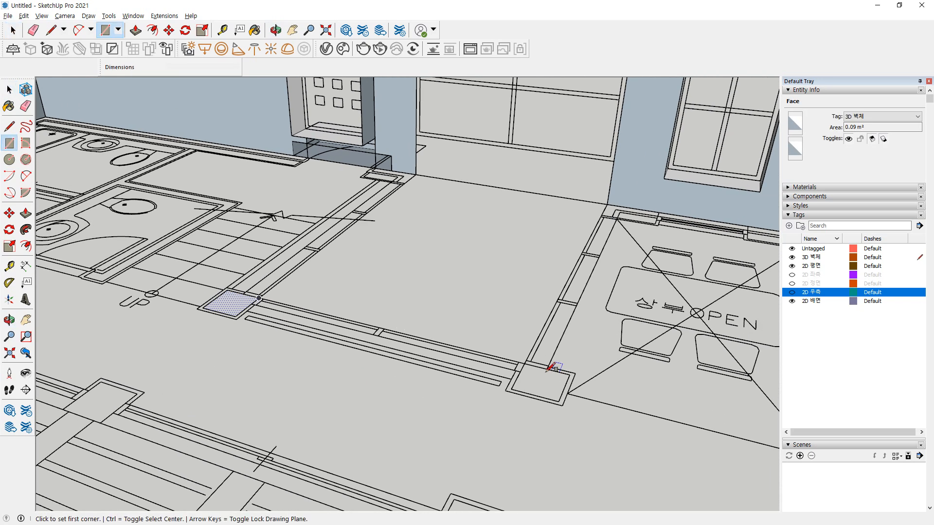
click(524, 364)
click(559, 401)
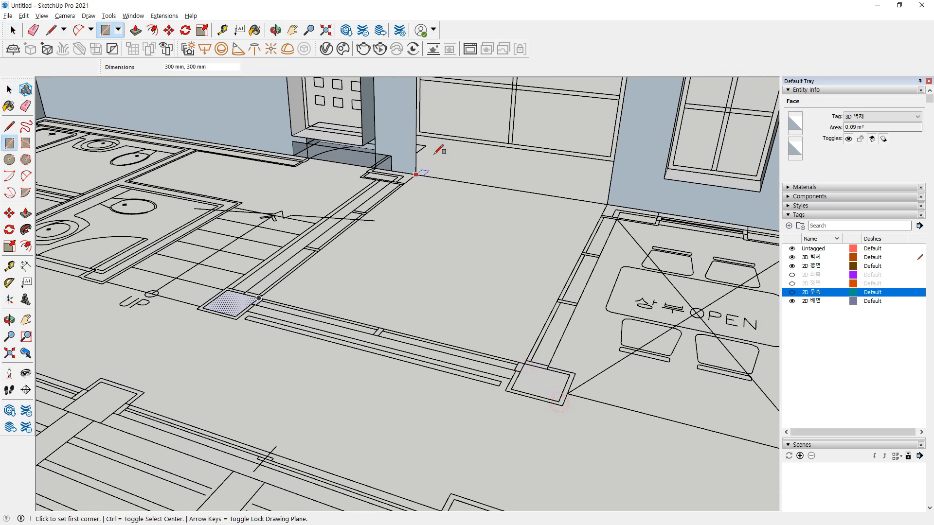
scroll(428, 151, up, 3)
scroll(262, 260, down, 5)
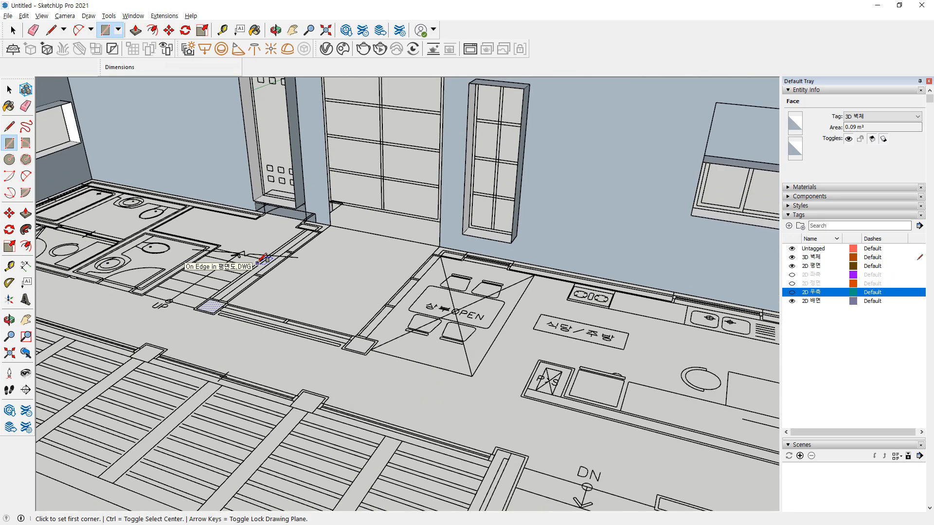
Extrude the column square beside the stairs 6300 mm up to the rear eave's height
middle_drag(319, 254, 202, 323)
key(space)
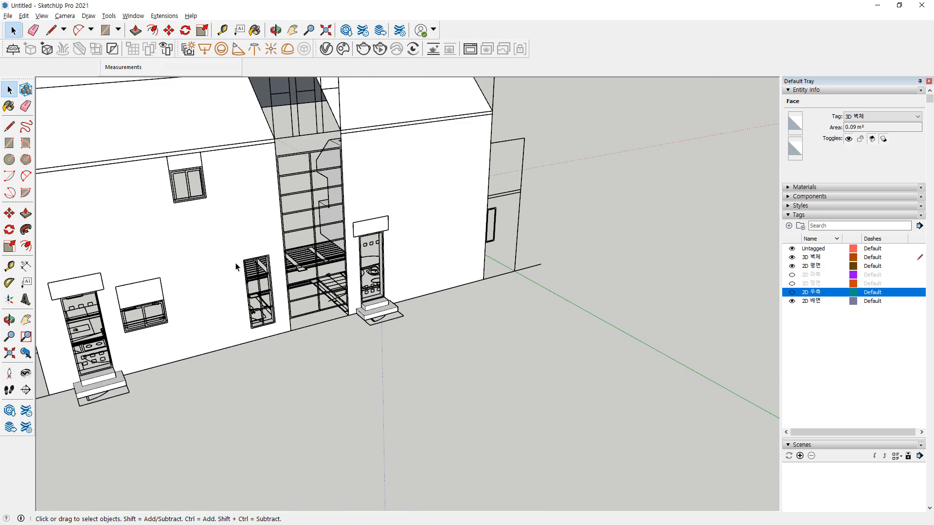
scroll(395, 229, down, 2)
middle_drag(395, 228, 374, 355)
scroll(374, 355, up, 5)
key(p)
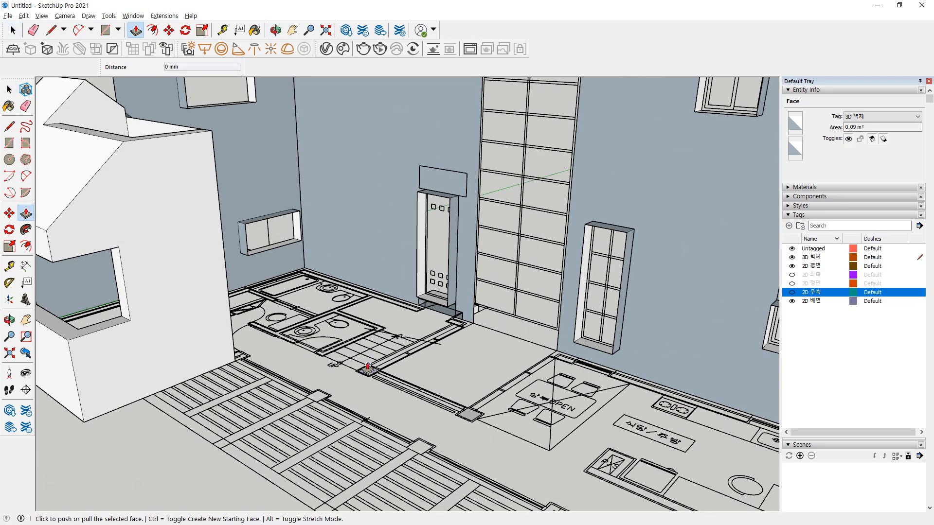
click(364, 374)
scroll(421, 271, down, 3)
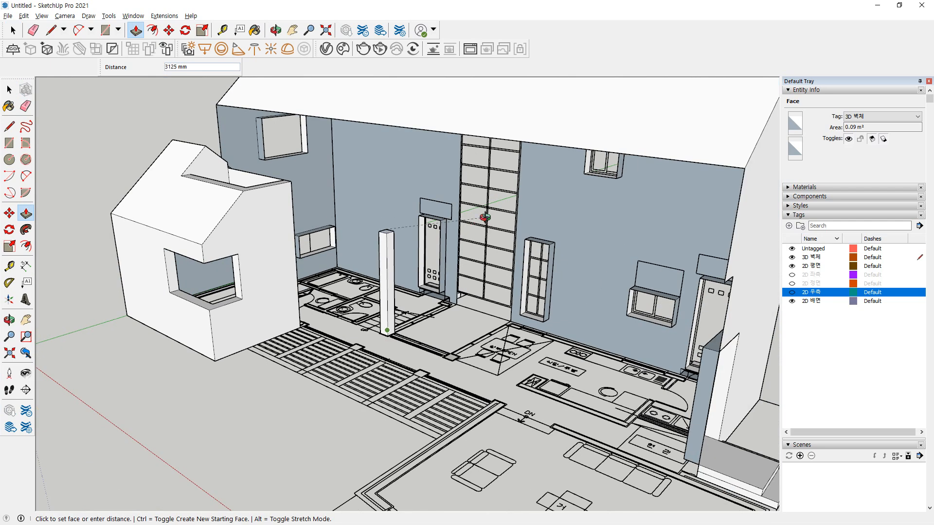
middle_drag(486, 217, 419, 323)
scroll(448, 204, up, 6)
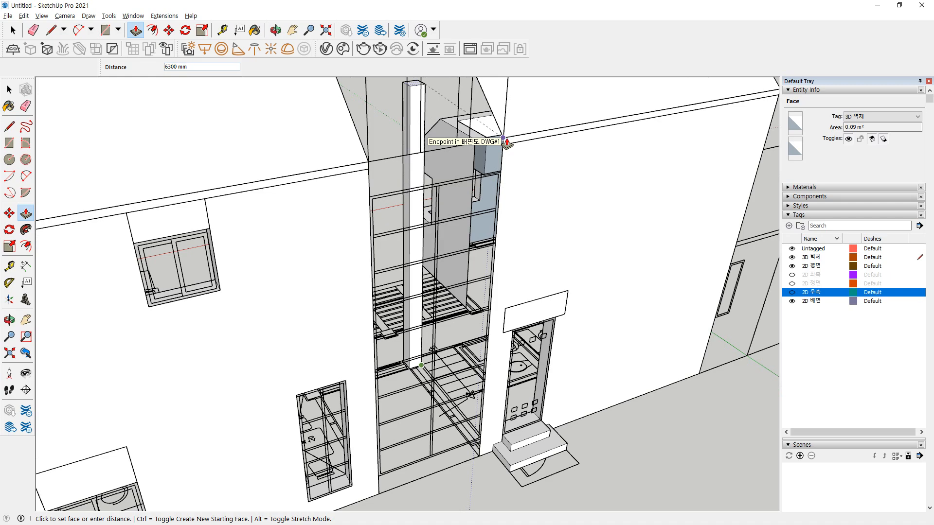
click(506, 142)
Extrude the column square beside the dining area 6300 mm up to the rear eave's height
middle_drag(504, 141, 671, 269)
scroll(445, 360, up, 1)
click(453, 452)
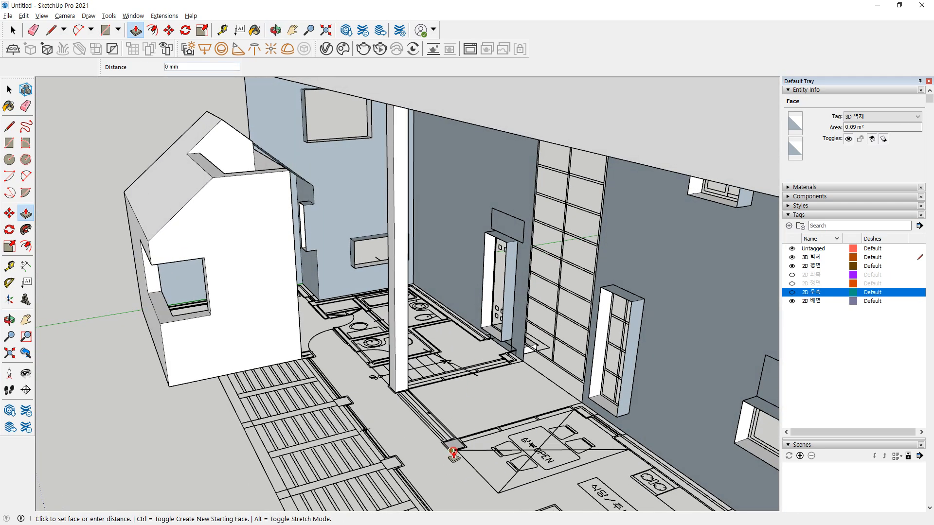
key(Escape)
click(457, 447)
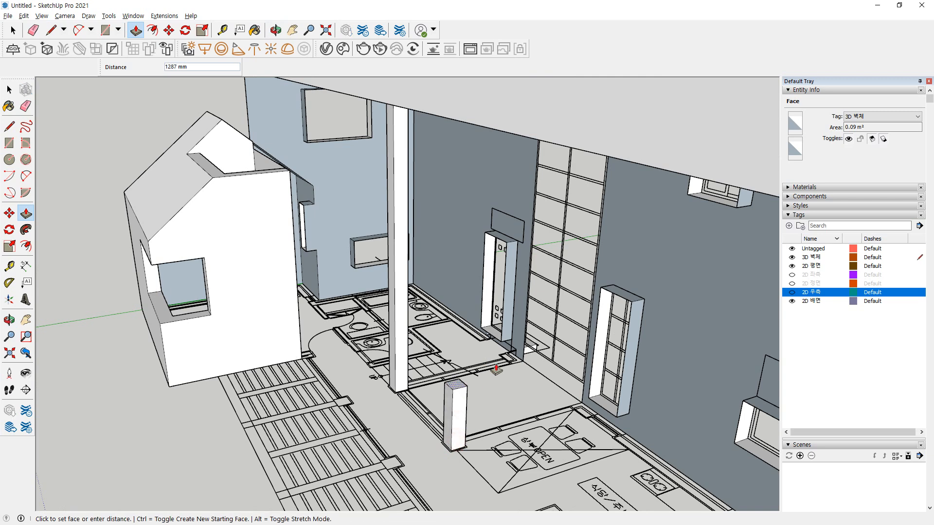
scroll(496, 370, down, 2)
middle_drag(563, 317, 146, 330)
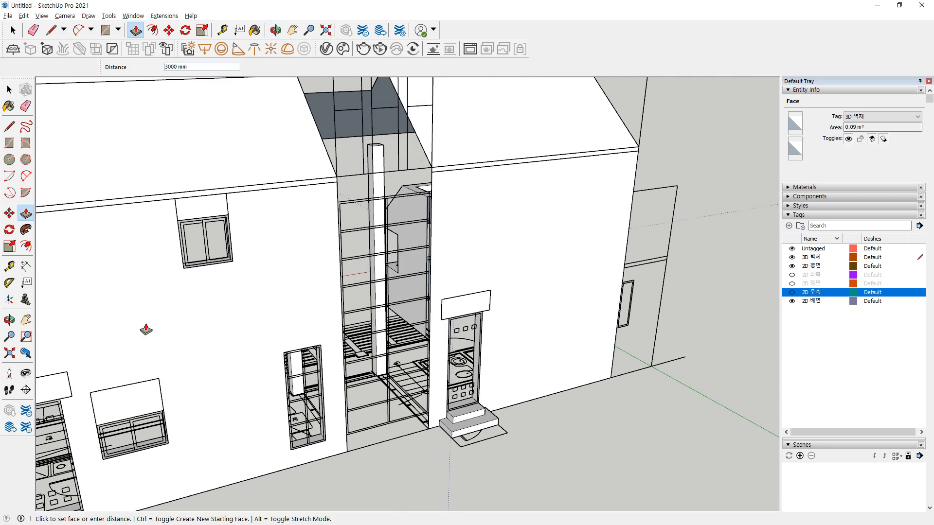
click(336, 177)
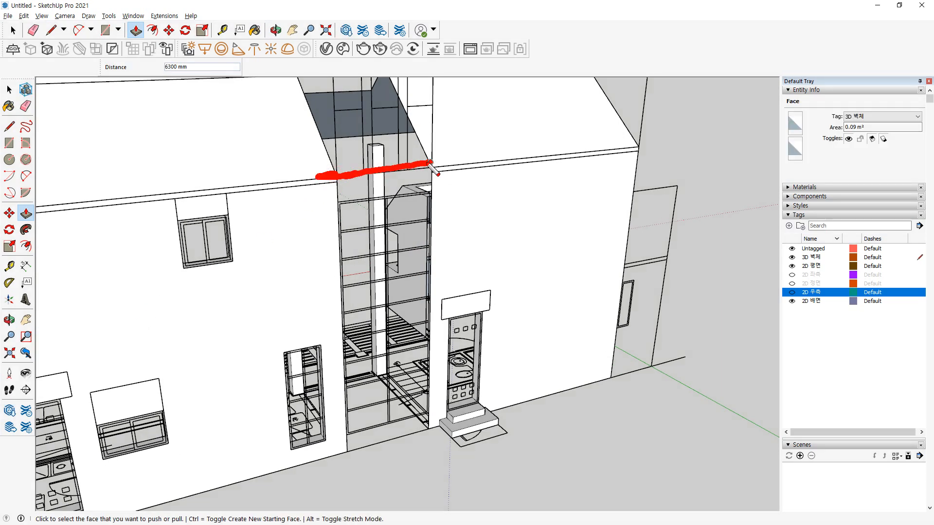
Hide the 2D 배면 elevation tag
middle_drag(446, 208, 277, 228)
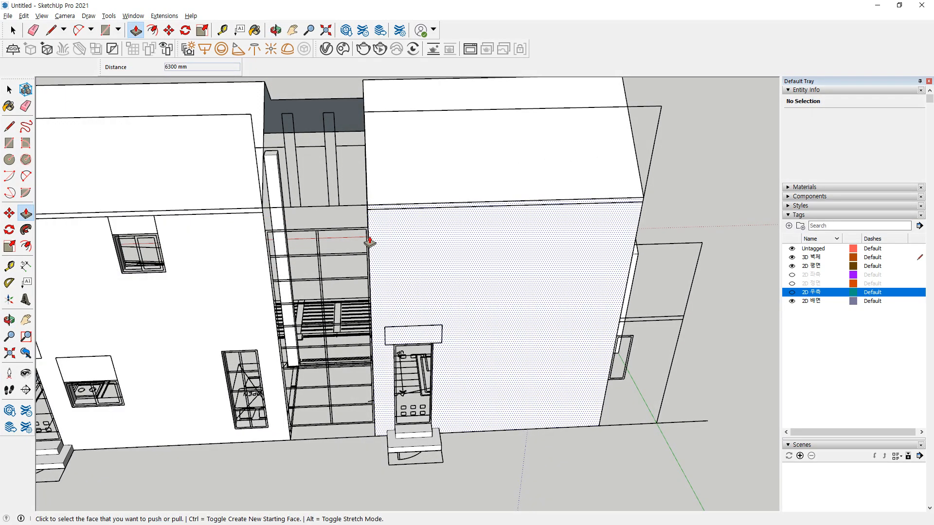
key(space)
middle_drag(688, 191, 363, 144)
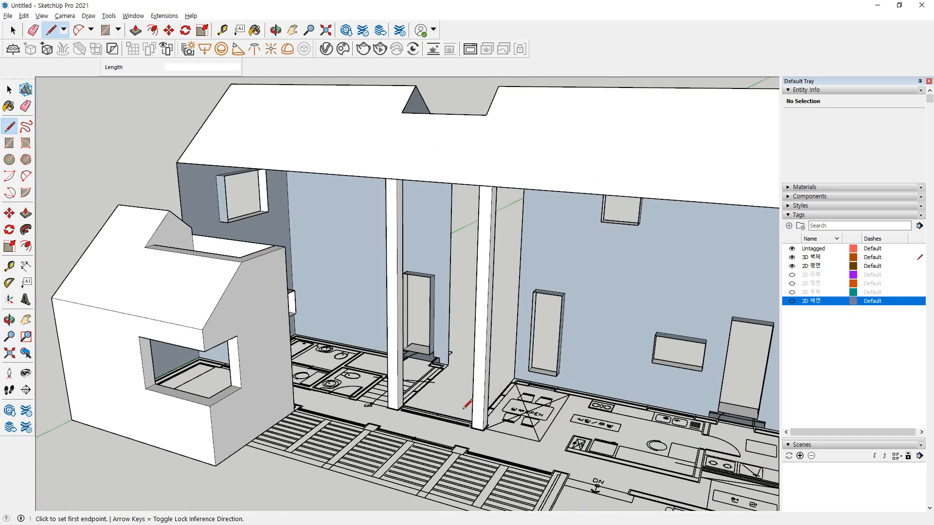
Show the 2D 배면 elevation tag and examine the base height of the rear opening between the columns
scroll(442, 406, up, 5)
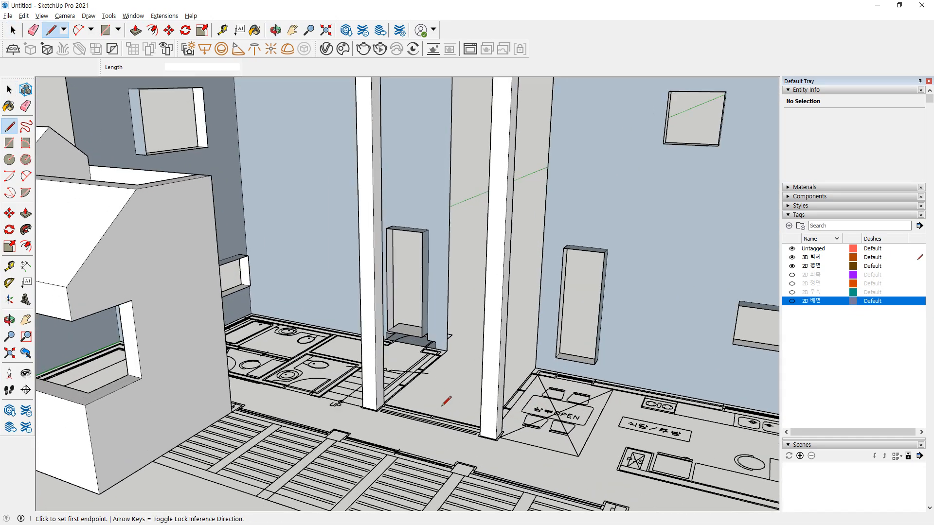
scroll(445, 385, up, 5)
middle_drag(452, 361, 141, 358)
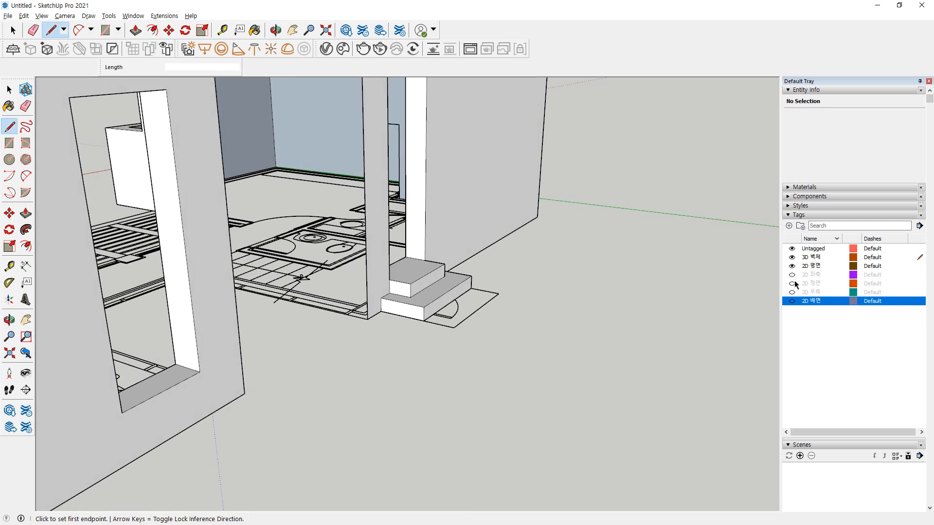
click(791, 302)
scroll(362, 304, up, 3)
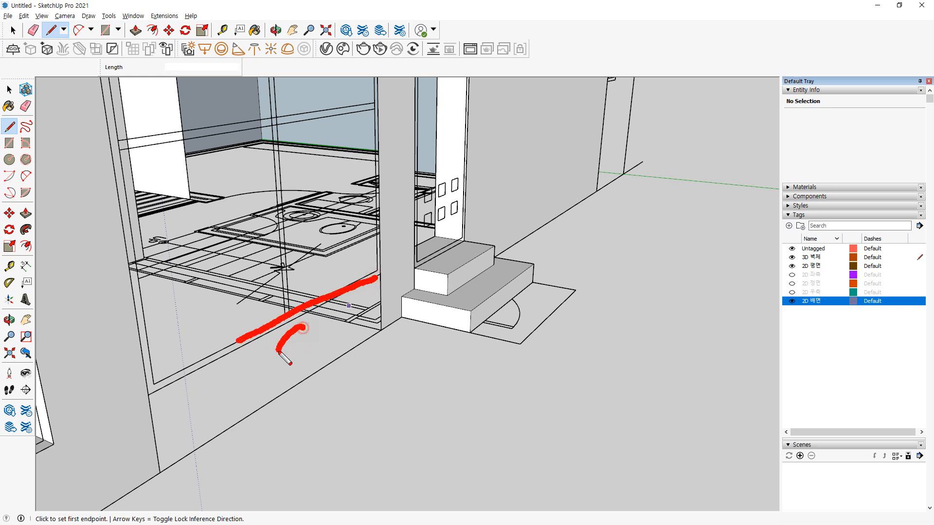
drag(278, 352, 310, 327)
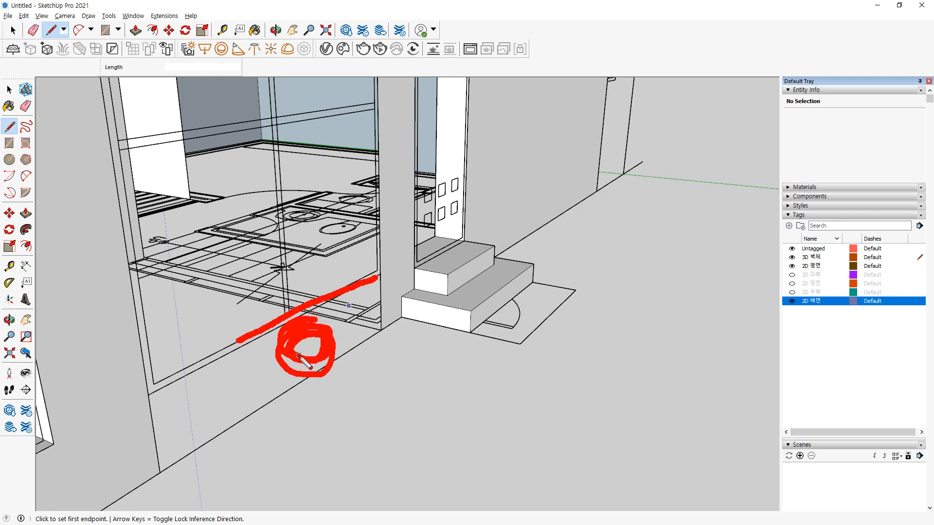
mouse_move(299, 357)
middle_down()
mouse_move(330, 287)
mouse_move(392, 294)
middle_up()
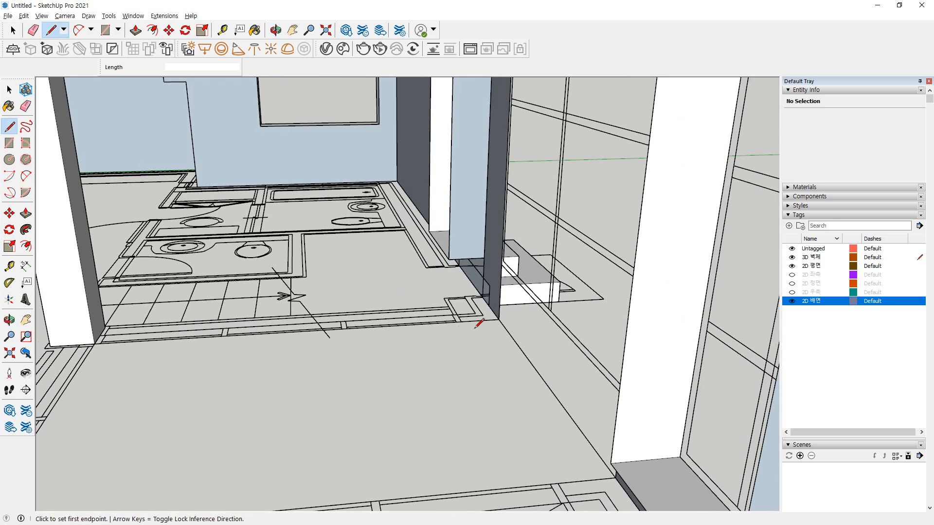
Draw an upright 3000 by 450 mm rectangle from the stairs-side column's base to the rear wall as a low wall's courtyard face
middle_drag(477, 325, 383, 335)
key(r)
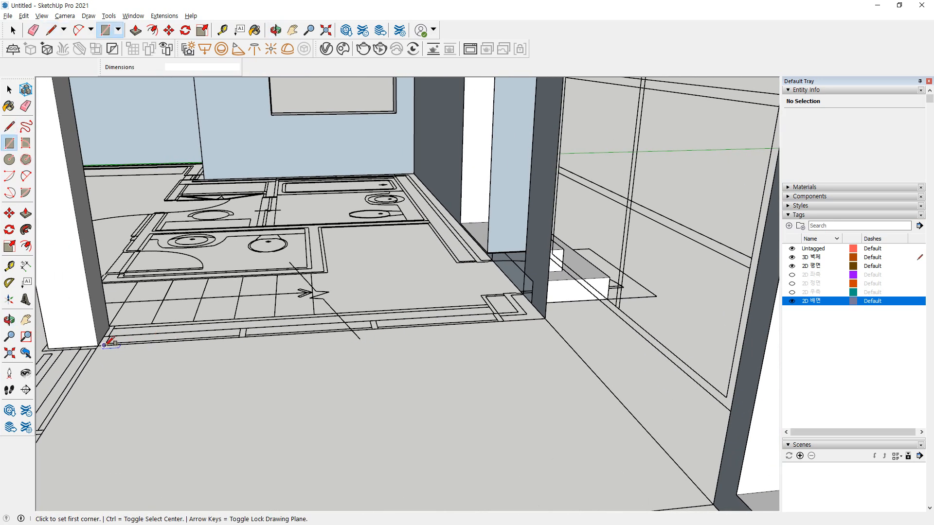
scroll(100, 343, up, 2)
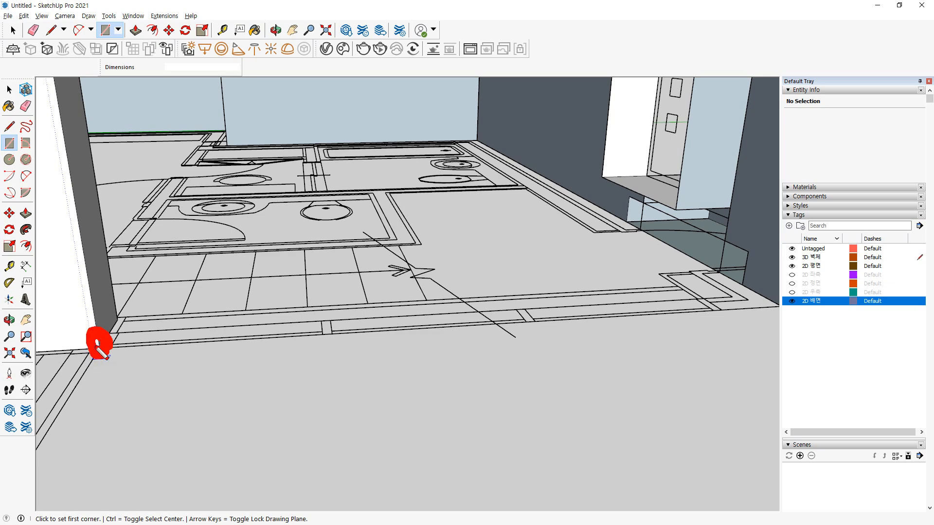
click(100, 350)
middle_drag(542, 323, 555, 299)
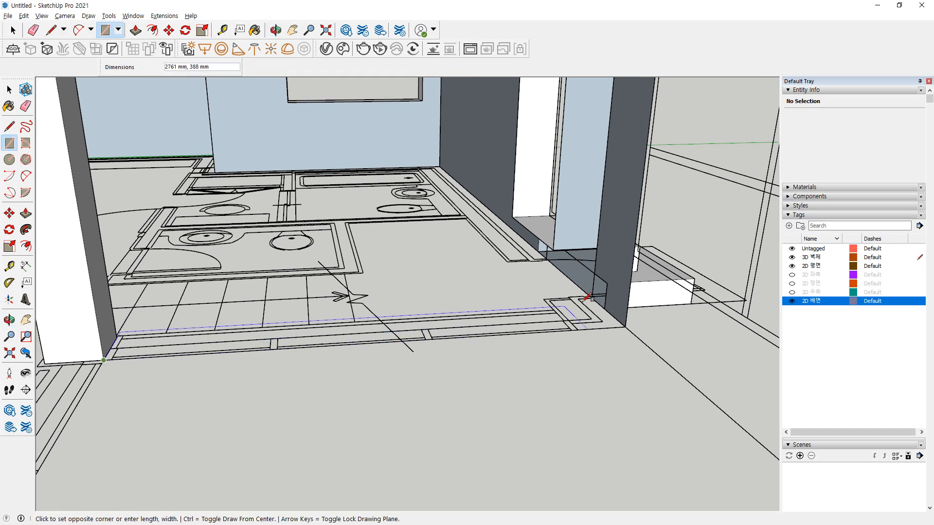
click(634, 255)
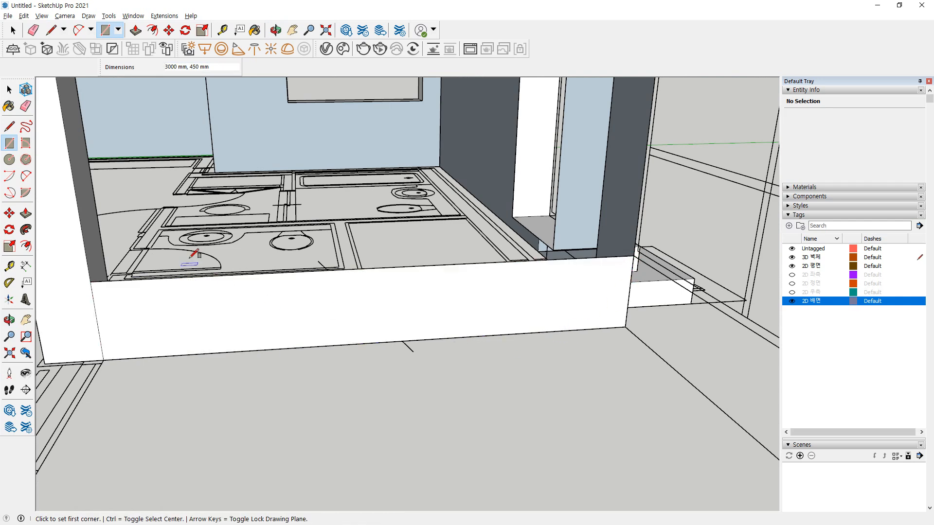
Draw a horizontal 300 by 3000 mm rectangle as the top of the stairs-side low wall
middle_drag(193, 254, 104, 275)
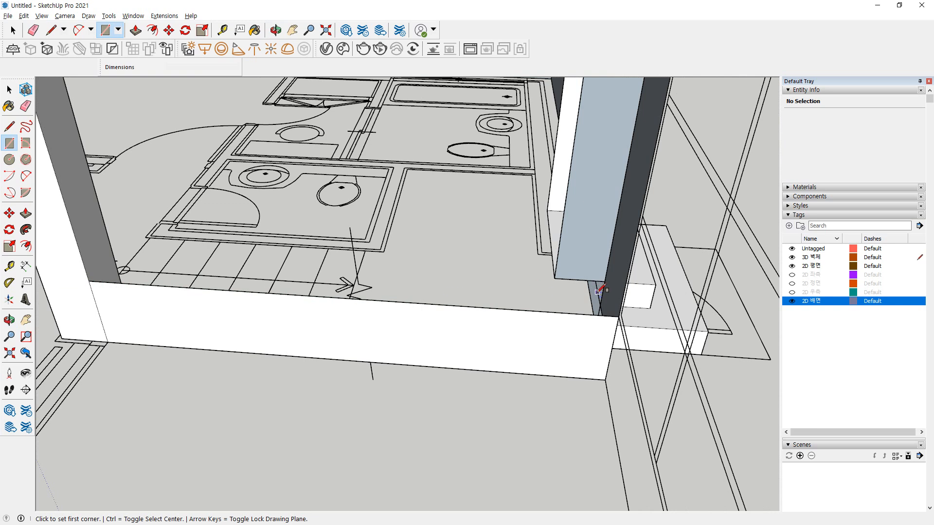
click(620, 316)
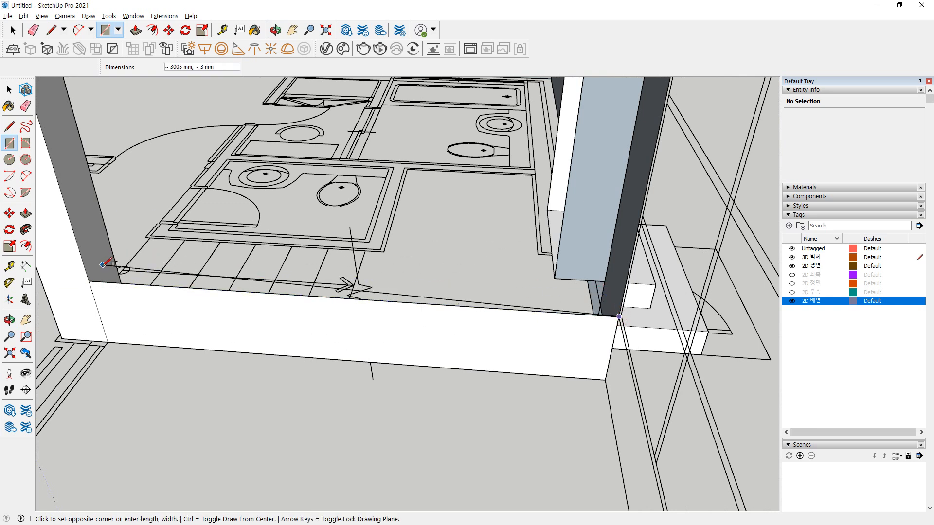
click(89, 281)
click(89, 280)
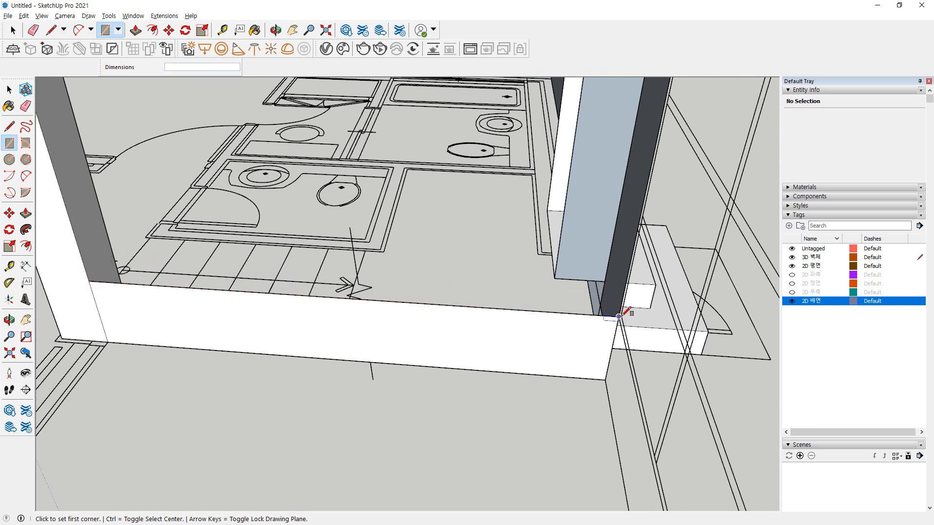
click(112, 254)
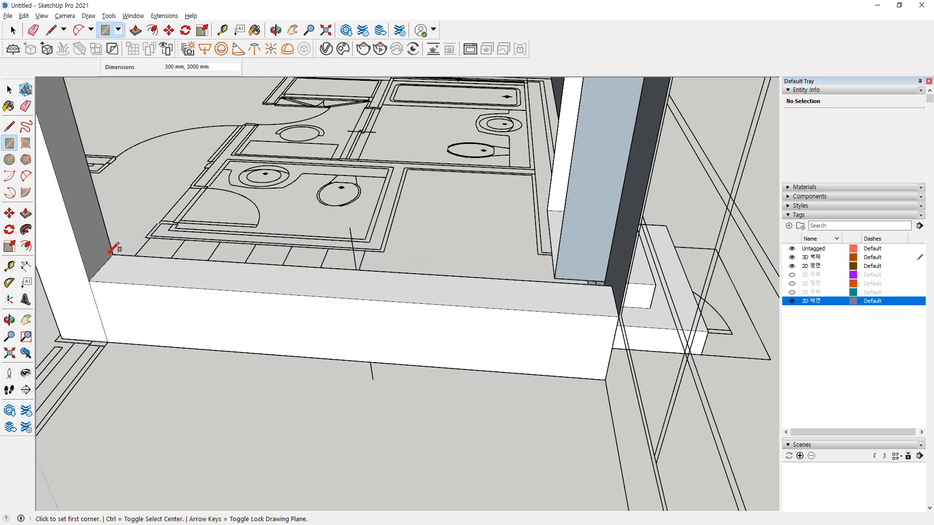
middle_drag(135, 337, 527, 214)
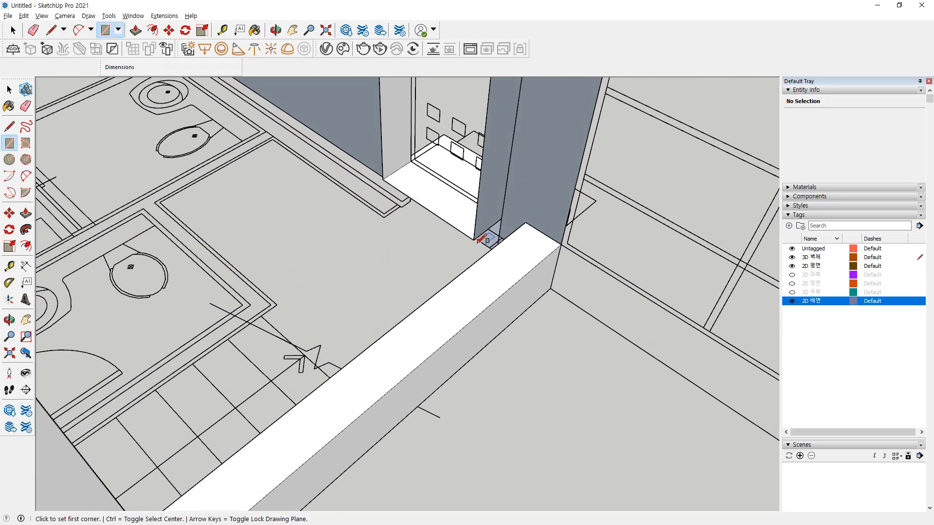
Draw an upright 450 by 3000 mm rectangle from the dining-side column's base to the rear wall as a low wall's courtyard face
middle_drag(538, 247, 406, 161)
scroll(371, 194, up, 4)
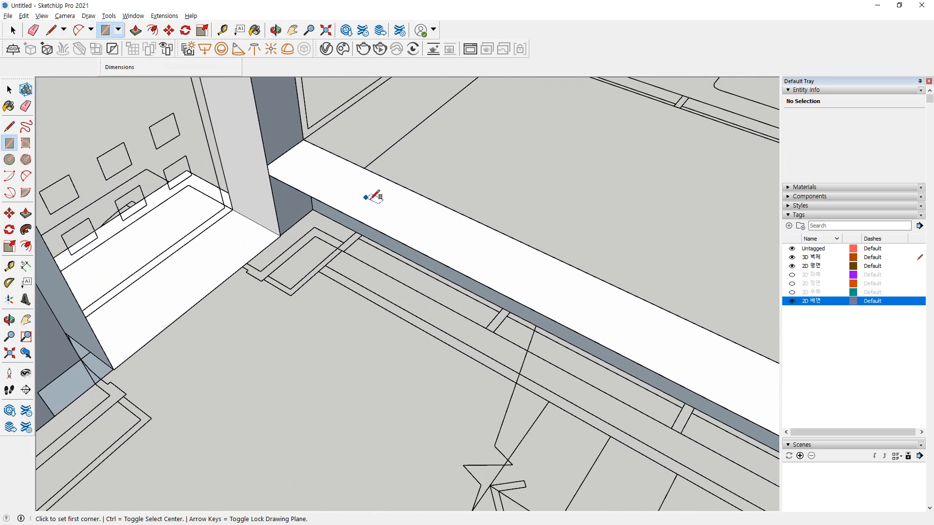
scroll(368, 201, up, 1)
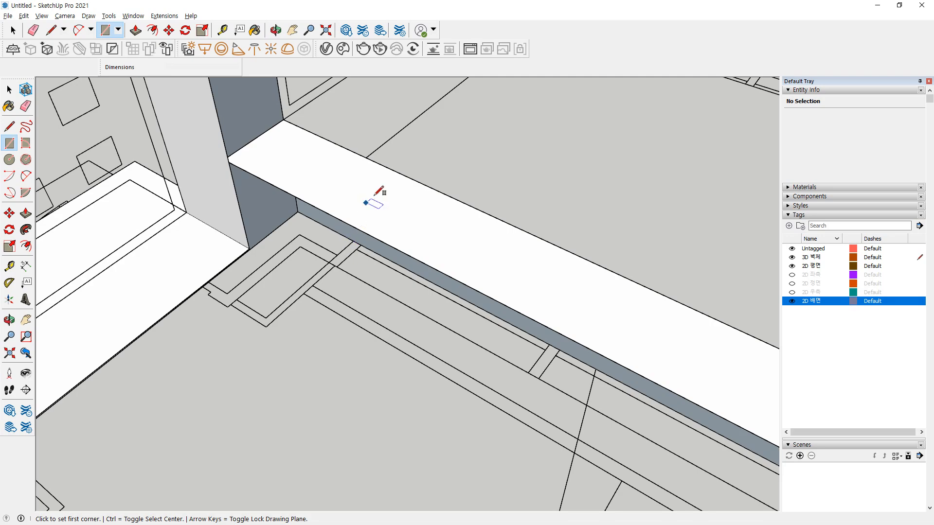
scroll(375, 195, down, 3)
middle_drag(410, 184, 569, 265)
scroll(569, 265, up, 2)
click(563, 263)
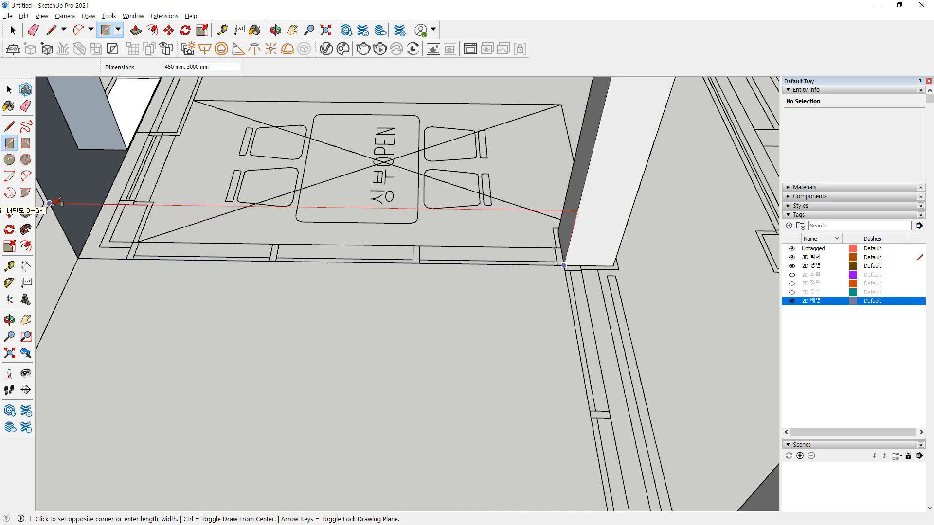
click(50, 204)
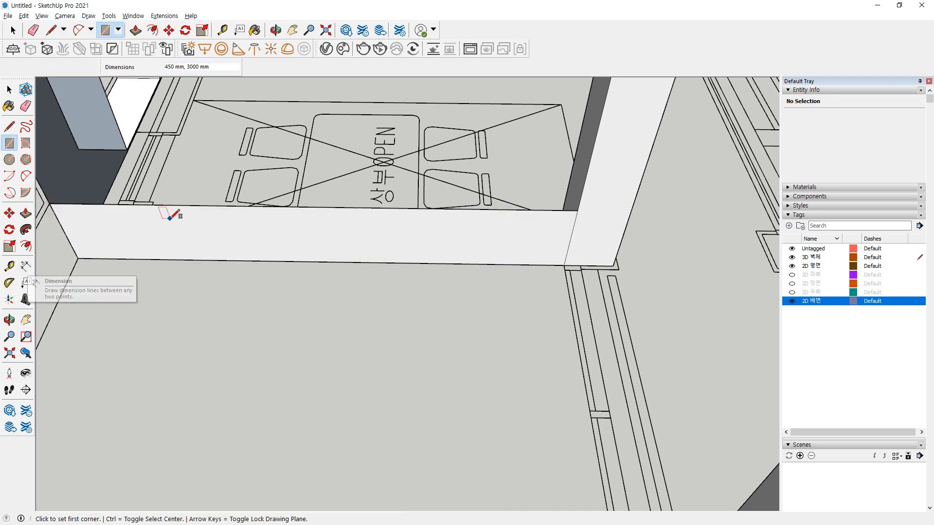
Draw a horizontal 300 by 3000 mm rectangle as the top of the dining-side low wall
middle_drag(169, 219, 163, 219)
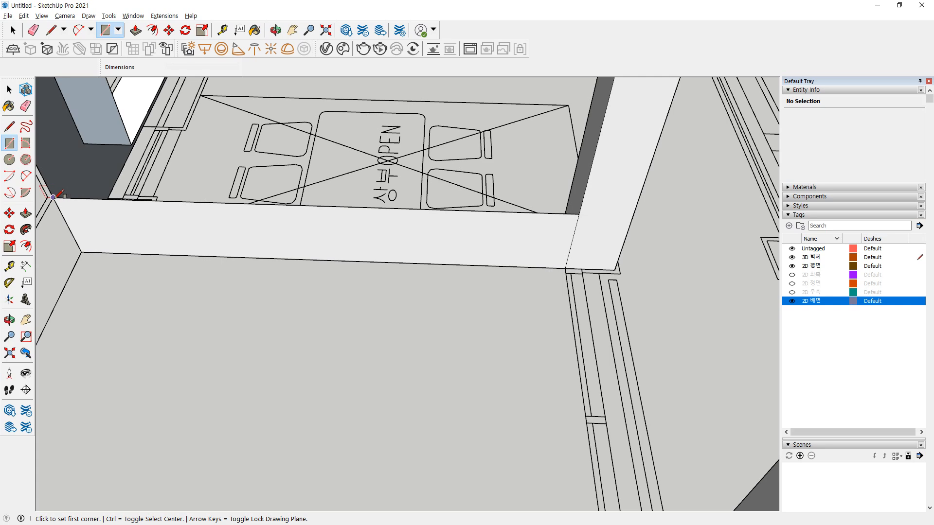
click(53, 197)
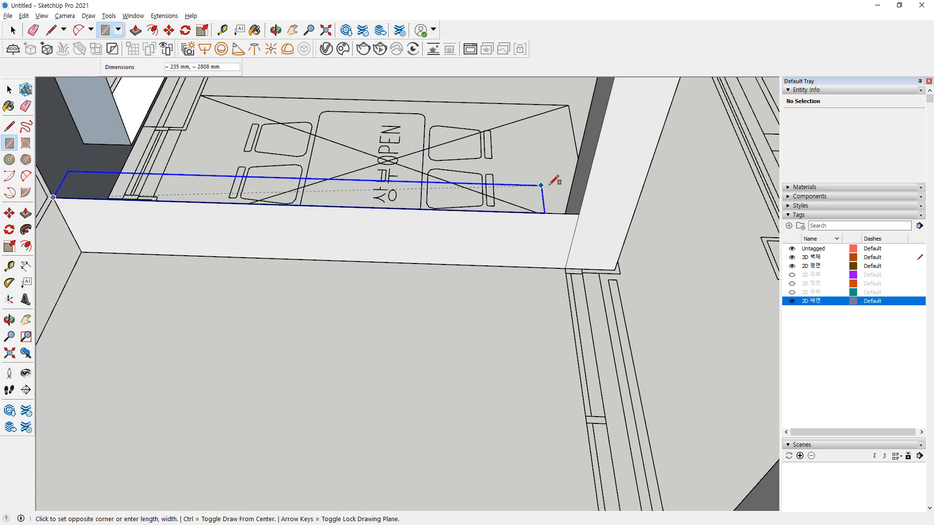
middle_drag(584, 161, 559, 137)
text(300,3000)
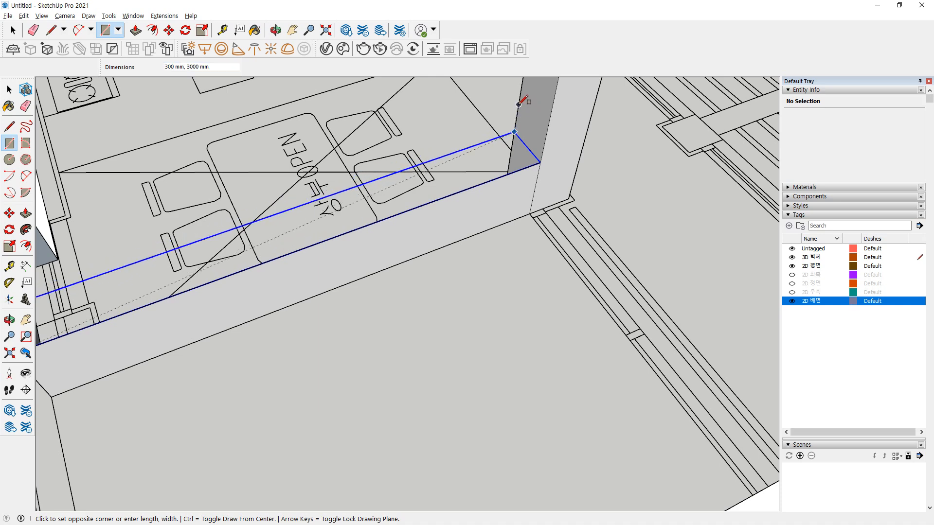
key(Return)
Close the dining-side low wall's face toward the dining area with an upright 3000 by 450 mm rectangle
key(e)
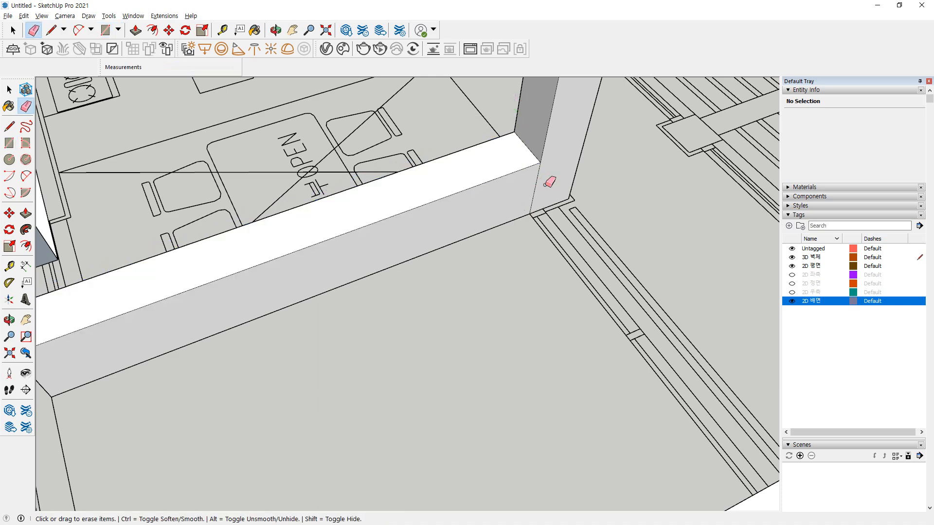
scroll(407, 192, down, 5)
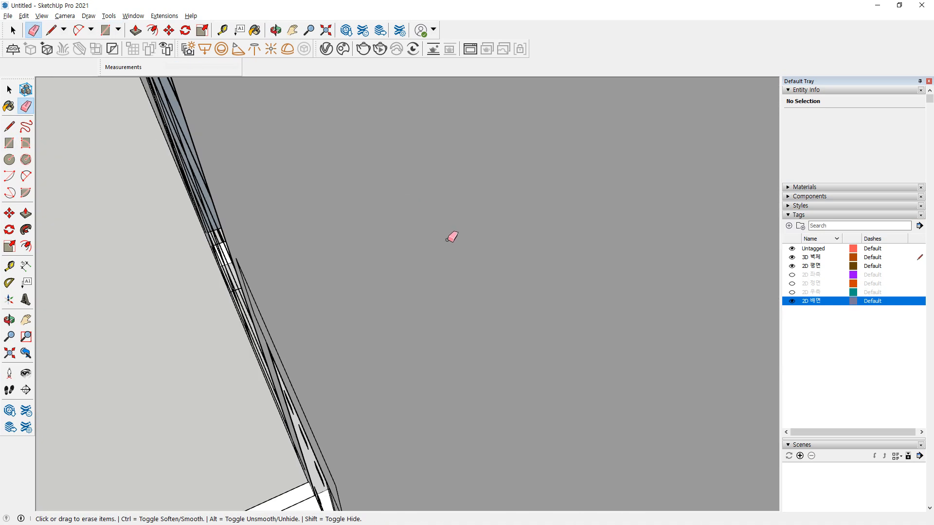
key(ctrl+shift+e)
middle_drag(414, 276, 44, 210)
scroll(432, 309, up, 7)
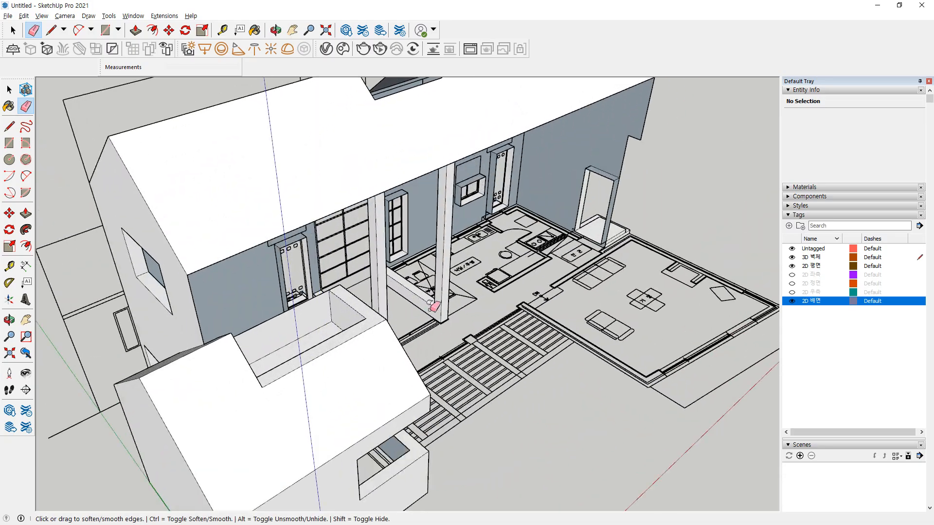
middle_drag(404, 296, 160, 241)
middle_drag(428, 254, 262, 267)
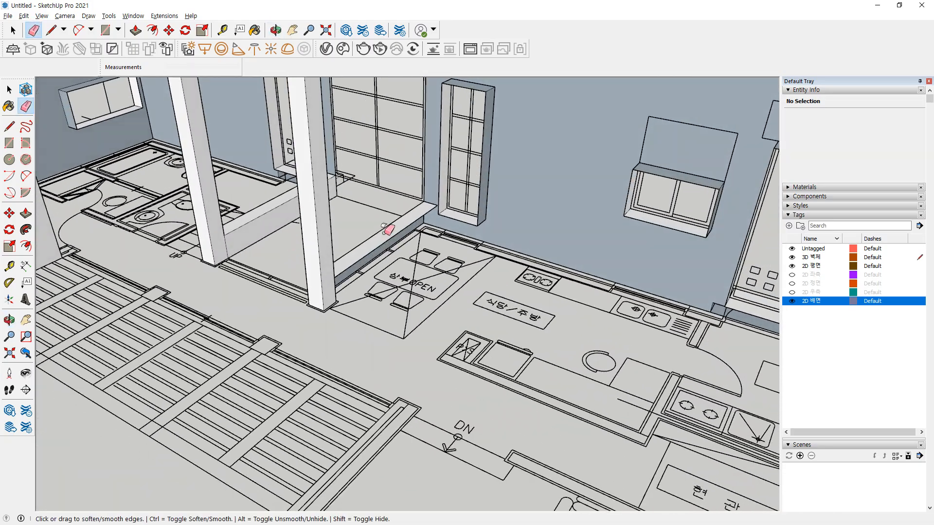
scroll(360, 263, up, 3)
scroll(360, 262, up, 1)
scroll(334, 306, up, 2)
key(r)
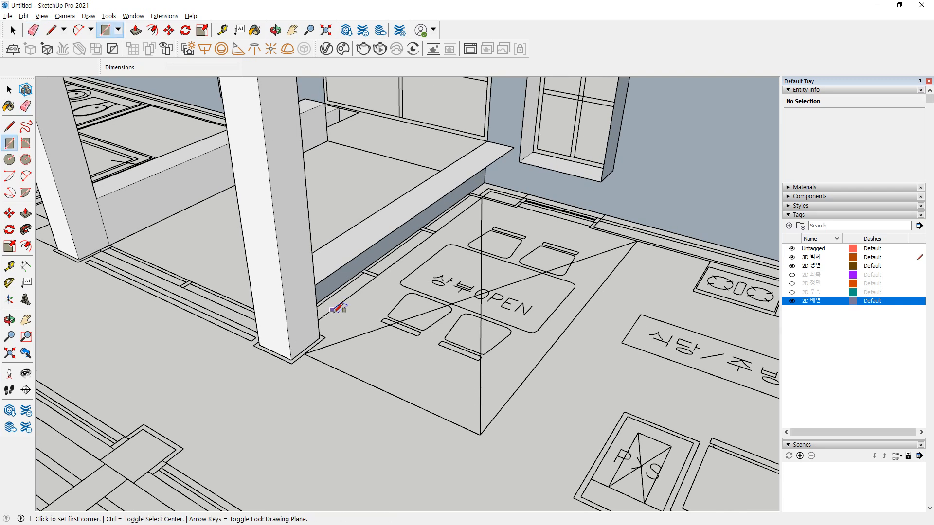
click(320, 338)
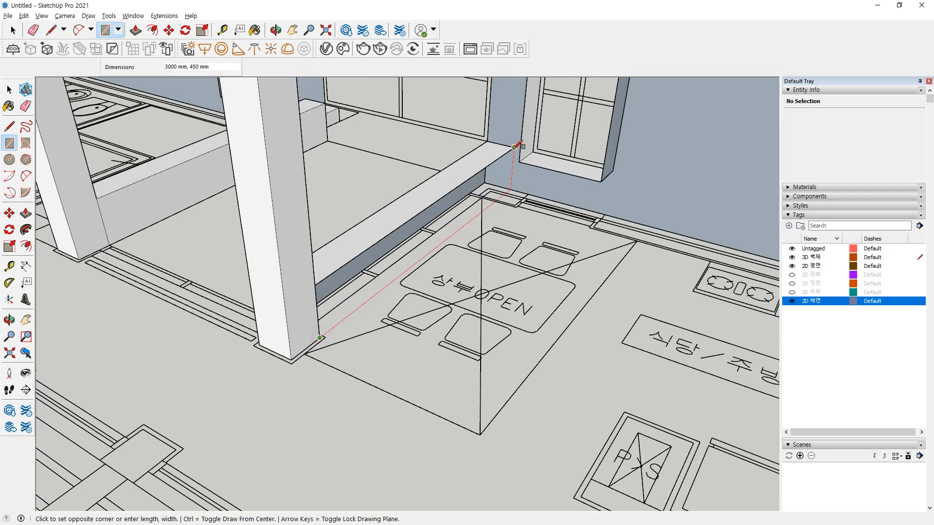
click(514, 147)
Draw a 325 by 300 mm rectangle on the dining-side low wall's top at its rear end
scroll(508, 160, up, 2)
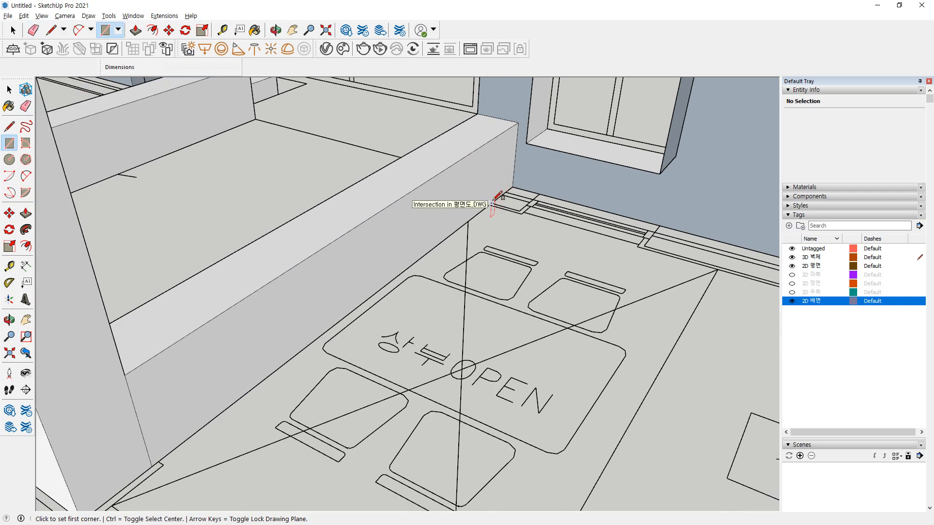
click(479, 114)
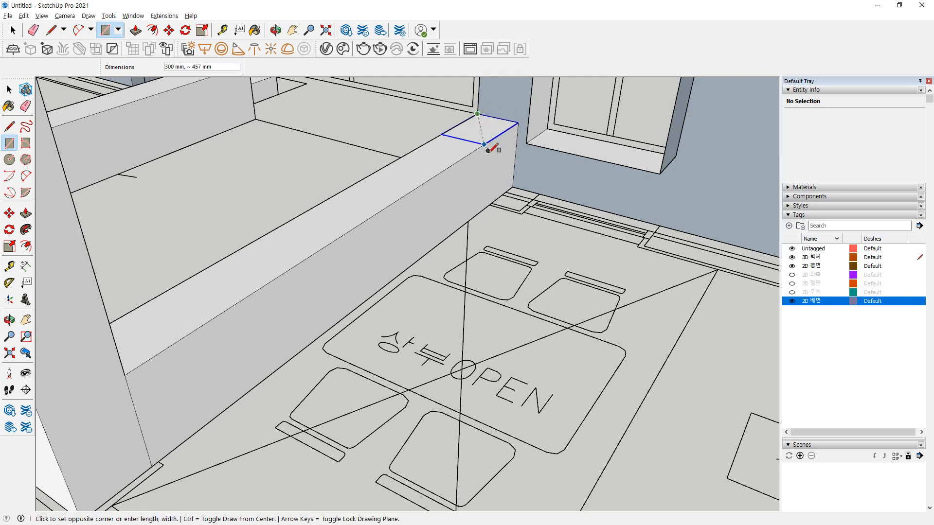
click(497, 200)
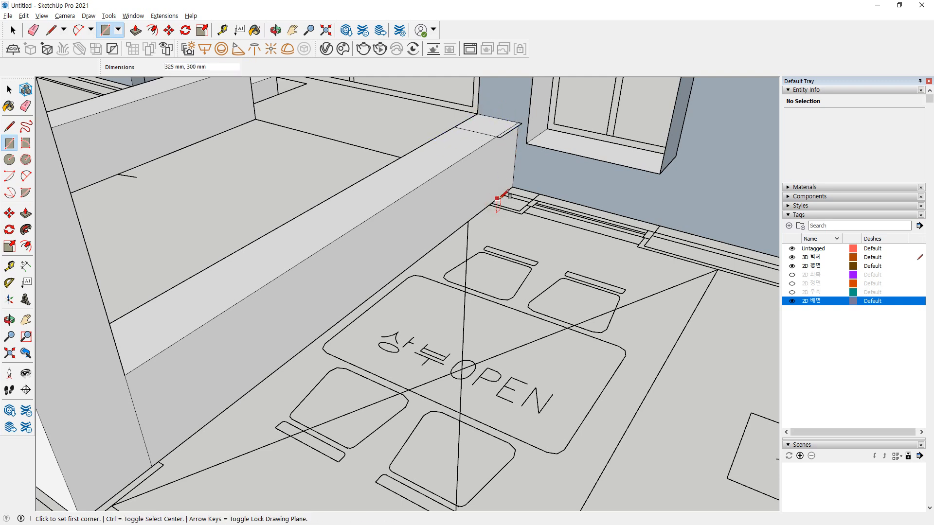
Clean up and soften the leftover edges at the rear end of the dining-side low wall with the Eraser
scroll(515, 144, up, 3)
key(e)
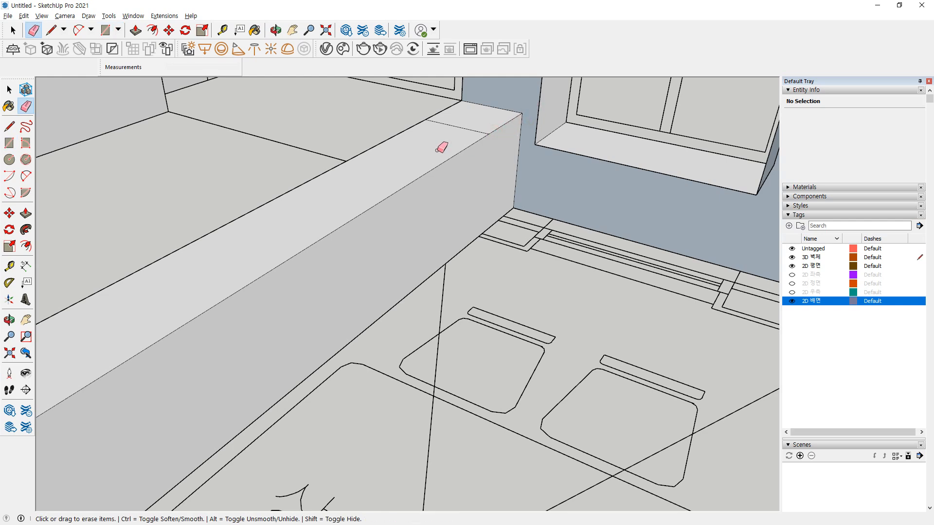
scroll(433, 150, down, 5)
shift+middle_drag(112, 103, 278, 305)
key(ctrl)
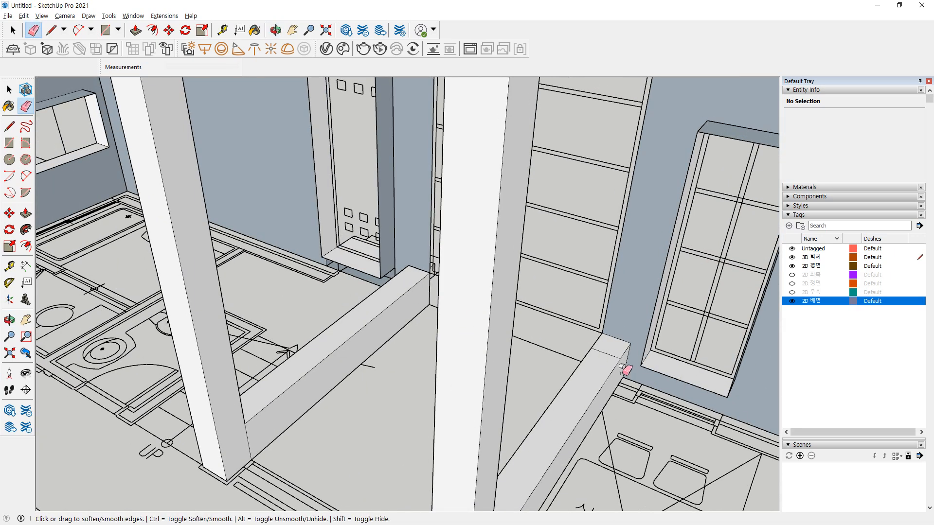
mouse_move(511, 355)
shift+middle_down()
mouse_move(307, 318)
mouse_move(357, 261)
shift+middle_up()
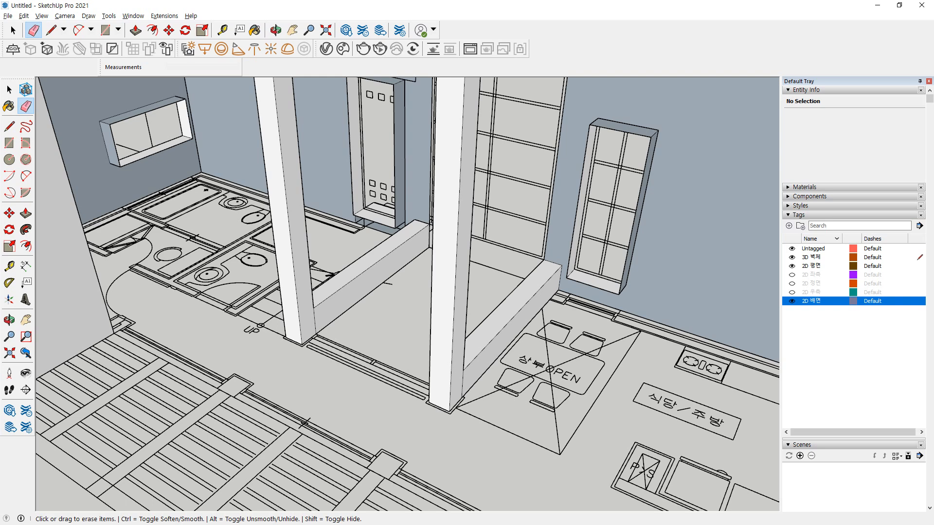
Draw a 2100 by 100 mm rectangle over the floor plan's window line between the two columns
key(space)
scroll(281, 338, up, 8)
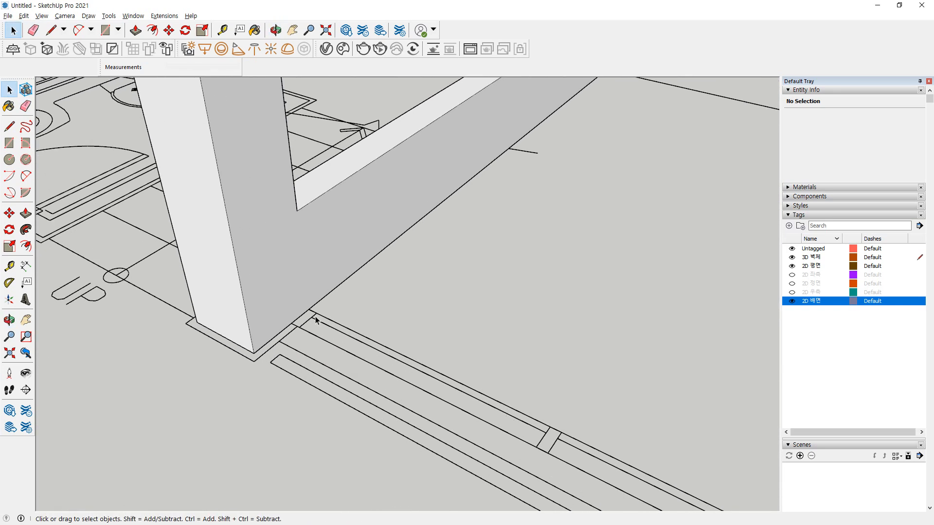
key(r)
middle_drag(317, 311, 250, 345)
scroll(567, 321, up, 2)
click(589, 337)
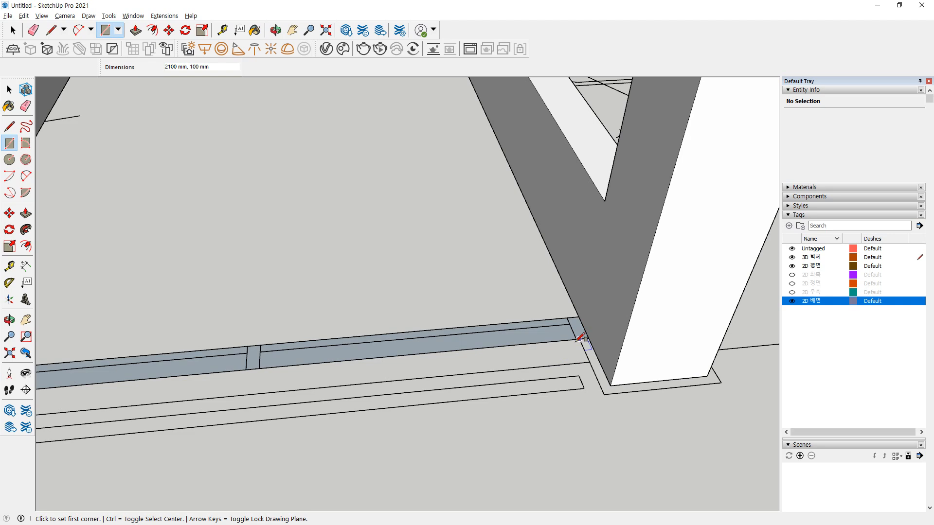
Extrude the thin rectangle between the two columns 450 mm up to the low walls' height
key(p)
click(574, 341)
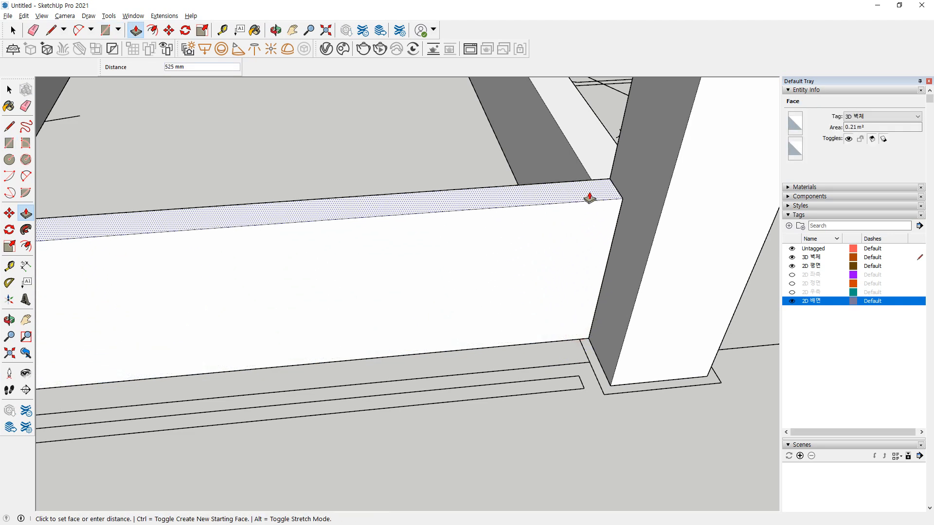
middle_drag(590, 199, 534, 372)
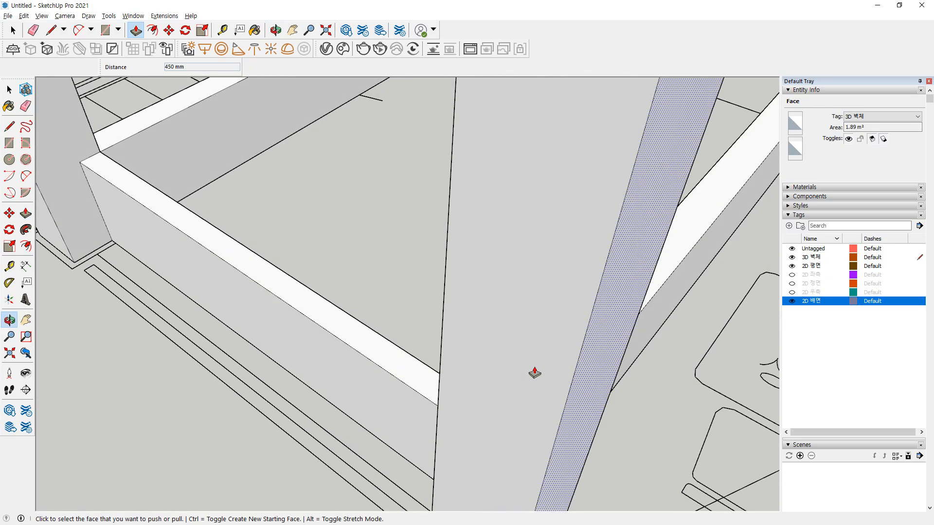
Examine the junctions of the low walls with the two columns and the rear wall from several angles
scroll(378, 367, up, 3)
middle_drag(372, 327, 219, 275)
scroll(408, 271, down, 4)
double_click(375, 359)
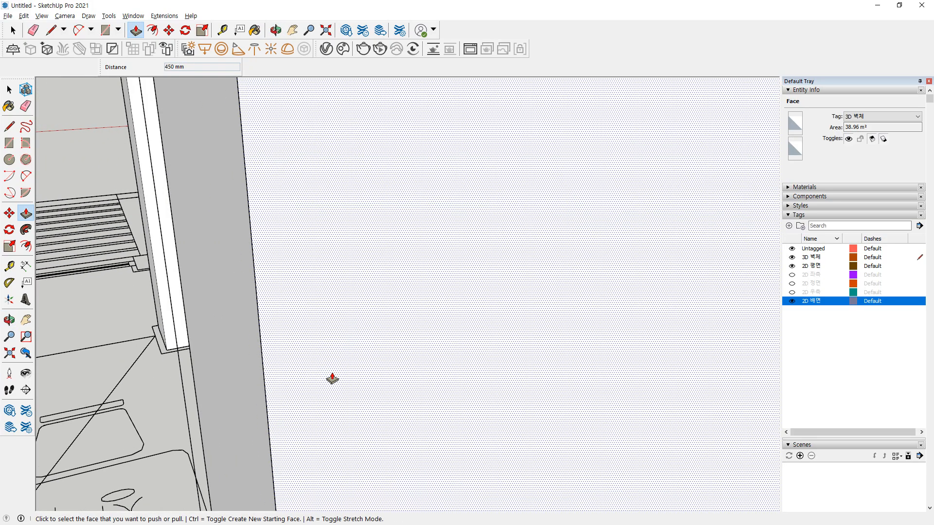
scroll(332, 380, down, 5)
middle_drag(331, 380, 311, 313)
scroll(408, 355, up, 6)
middle_drag(497, 401, 435, 420)
scroll(435, 421, down, 6)
middle_drag(349, 381, 435, 380)
scroll(381, 390, up, 5)
middle_drag(380, 399, 579, 432)
middle_drag(354, 379, 442, 370)
scroll(402, 335, up, 3)
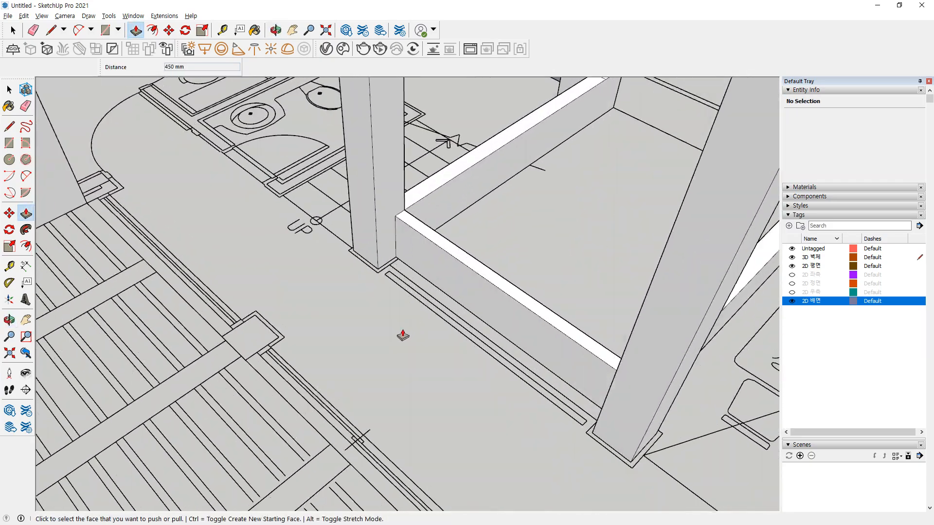
middle_drag(387, 351, 398, 375)
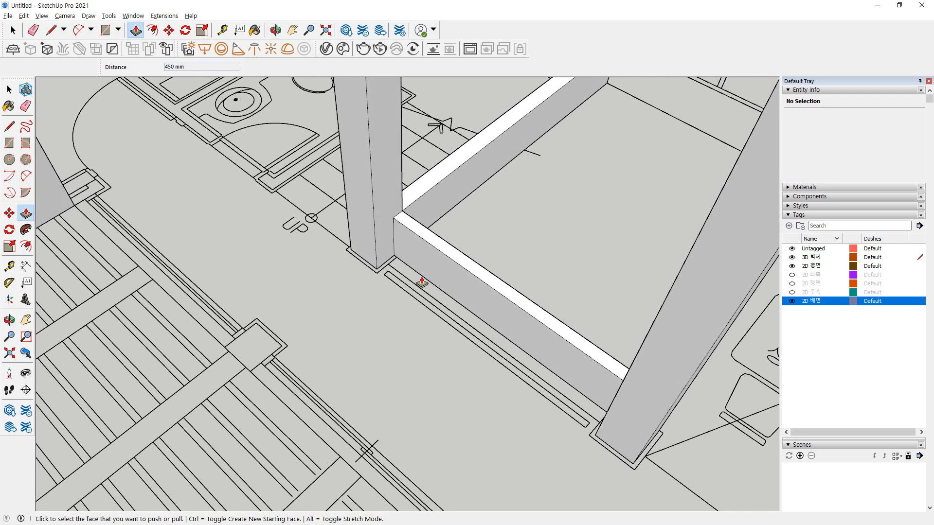
Try pushing the outer face of the low wall between the two columns inward 100 mm, and undo it
scroll(422, 279, up, 3)
click(444, 270)
click(456, 253)
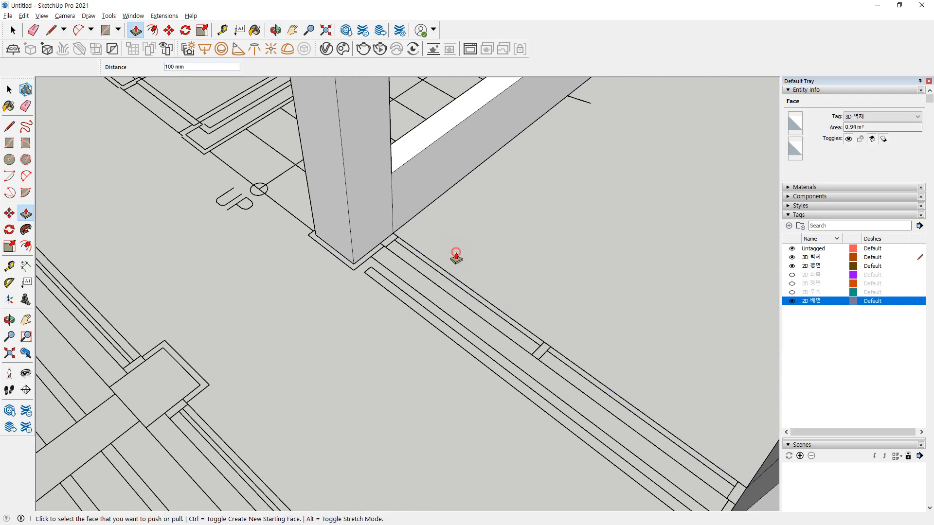
scroll(469, 309, up, 2)
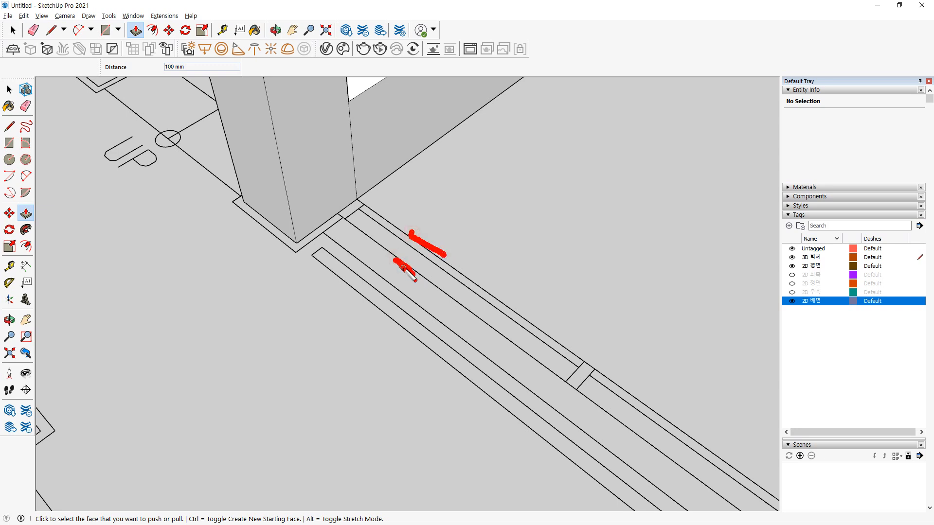
key(ctrl+z)
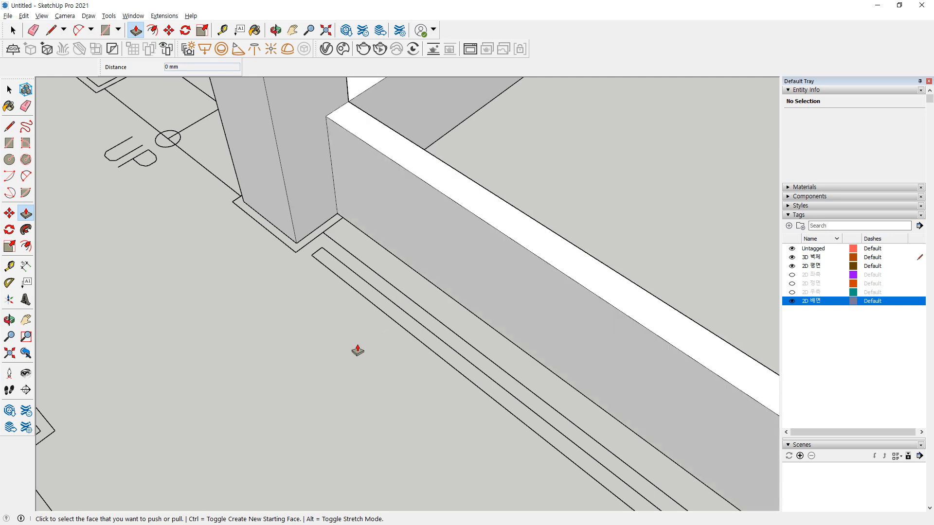
key(space)
Try pushing the face of the low wall beside the stairs inward 150 mm, and undo it
scroll(303, 348, down, 3)
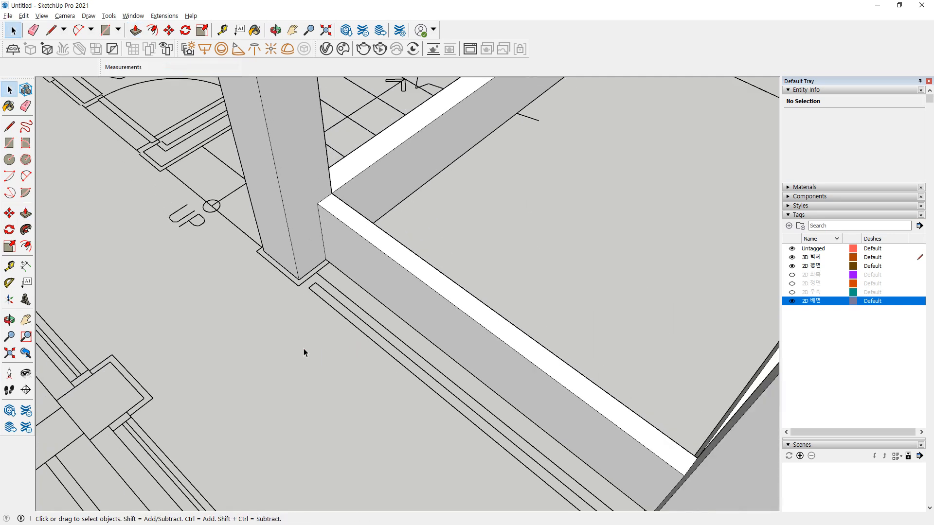
middle_drag(129, 243, 559, 292)
shift+middle_drag(148, 410, 406, 369)
key(space)
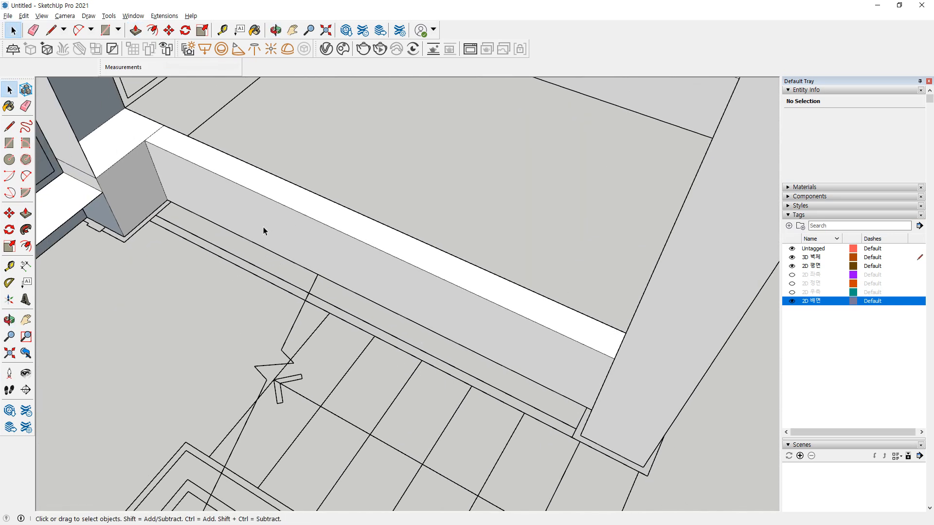
key(p)
click(267, 229)
click(282, 207)
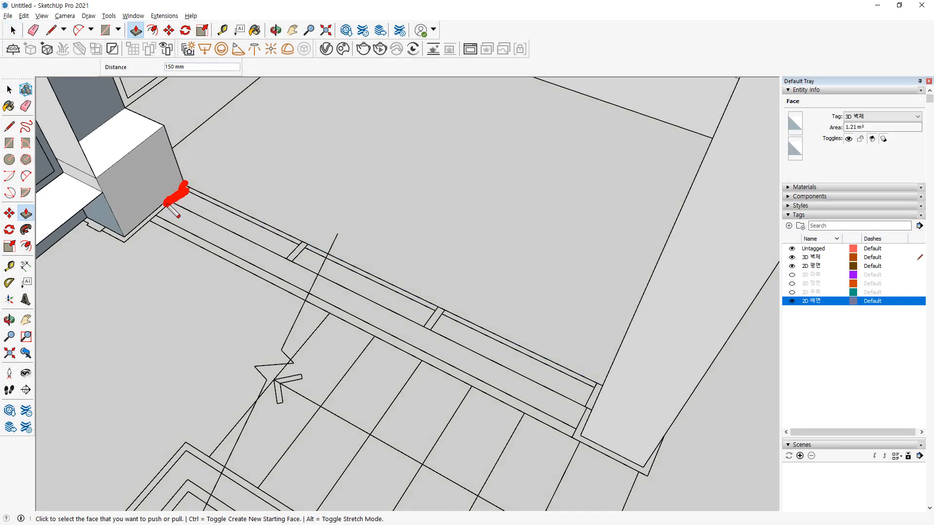
key(Escape)
key(ctrl+z)
Examine the low walls from underneath and the two columns within the whole building from several sides
middle_drag(284, 266, 295, 171)
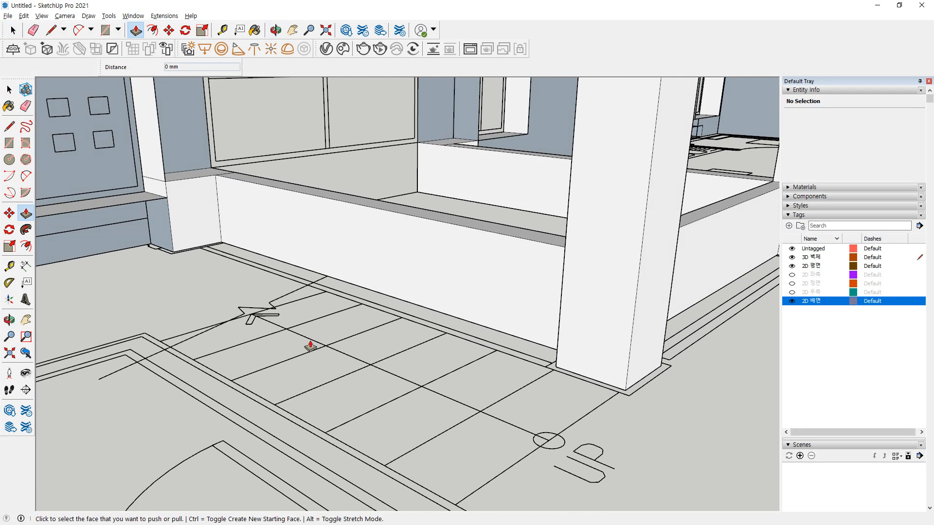
middle_drag(310, 345, 367, 215)
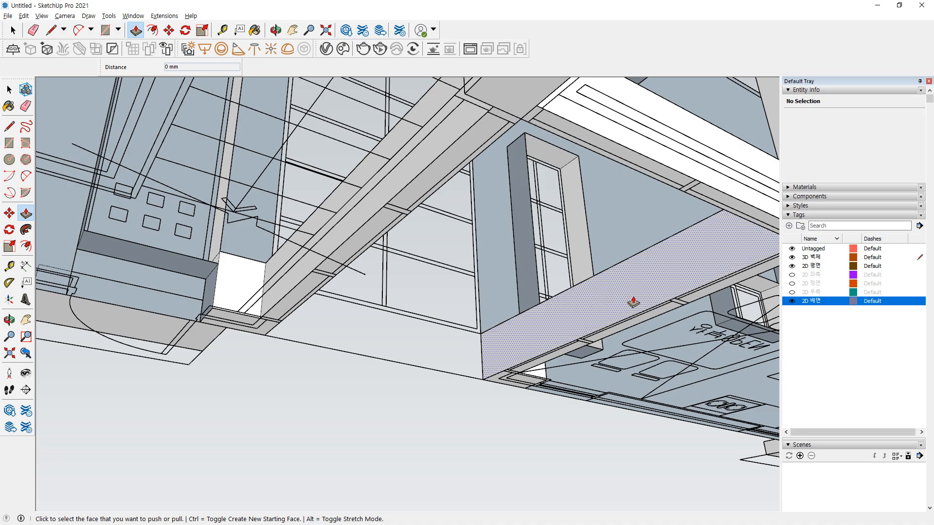
middle_drag(629, 302, 492, 181)
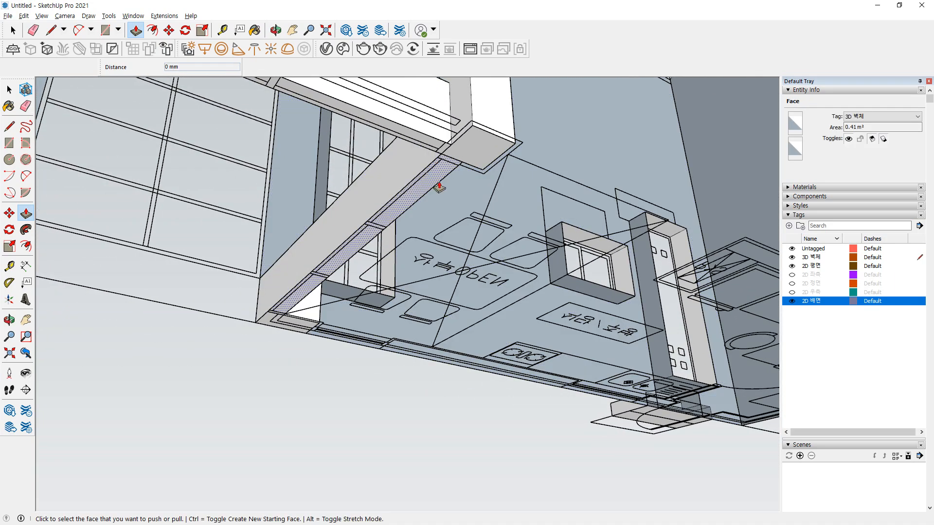
middle_drag(439, 187, 317, 460)
shift+middle_drag(265, 306, 281, 346)
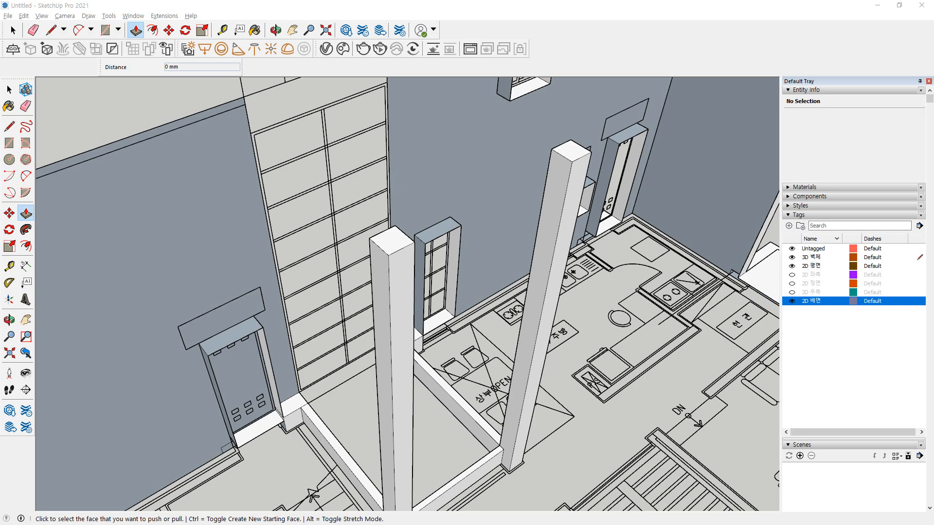
scroll(380, 237, down, 8)
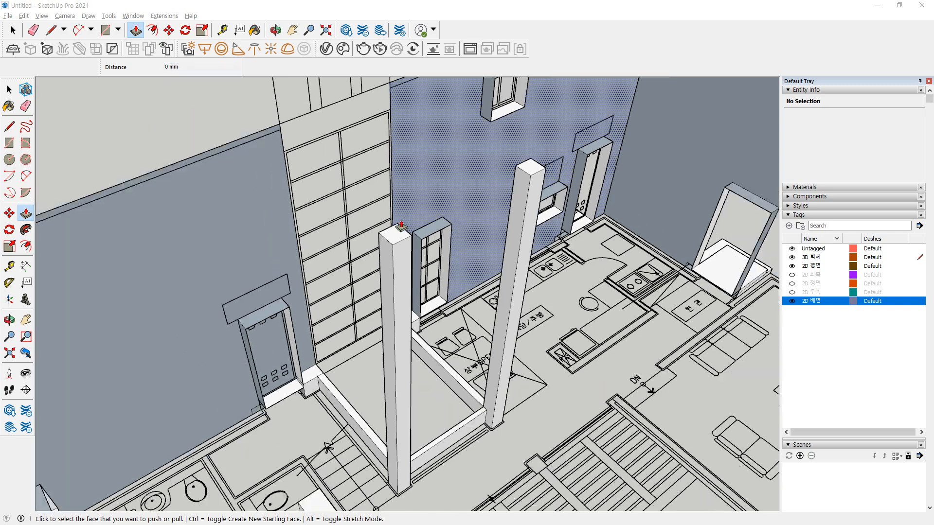
middle_drag(360, 265, 386, 235)
shift+middle_drag(385, 235, 334, 262)
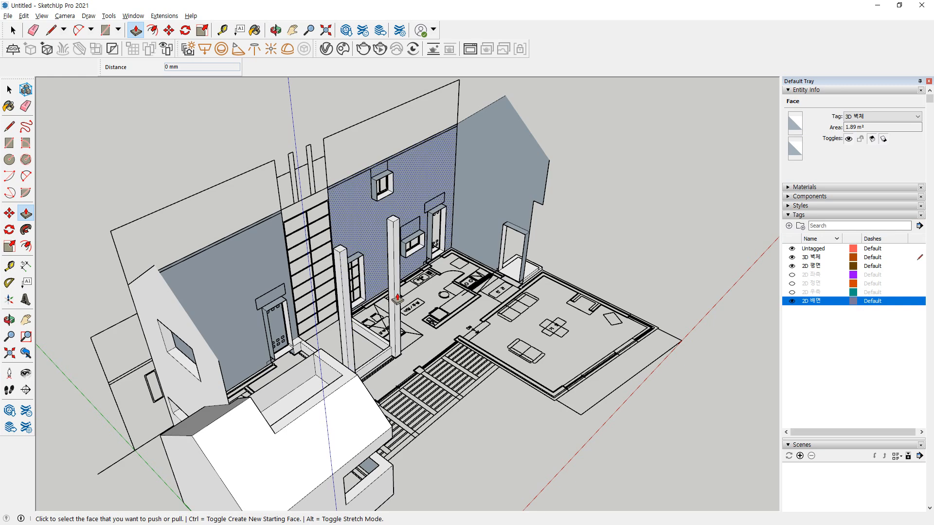
middle_drag(398, 297, 111, 295)
shift+middle_drag(434, 232, 429, 254)
middle_drag(318, 235, 270, 273)
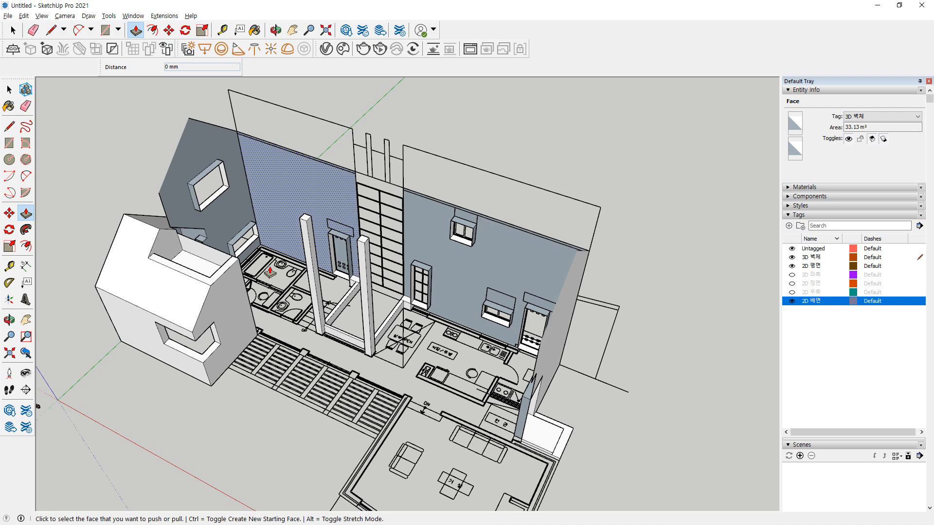
Examine the wall band between the top of the tall gridded window and the upper edge of the back wall
scroll(375, 208, up, 5)
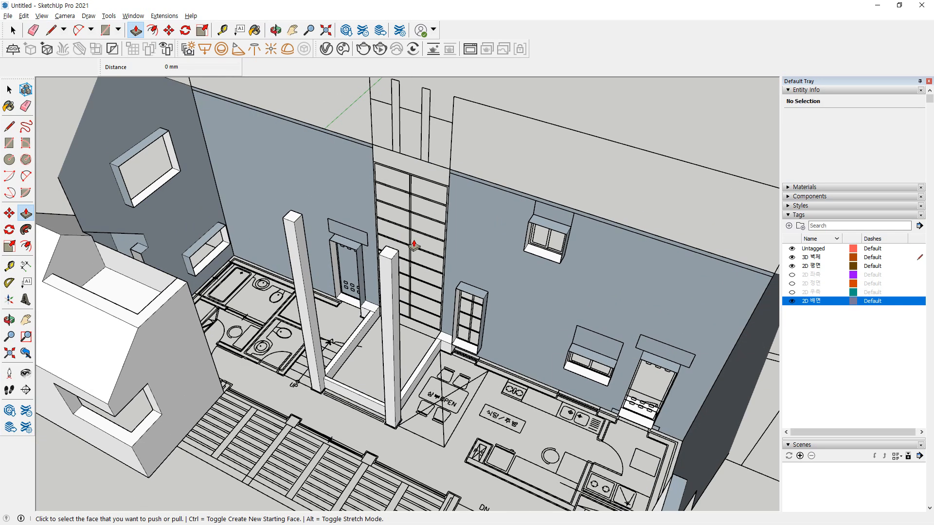
key(space)
scroll(359, 391, up, 5)
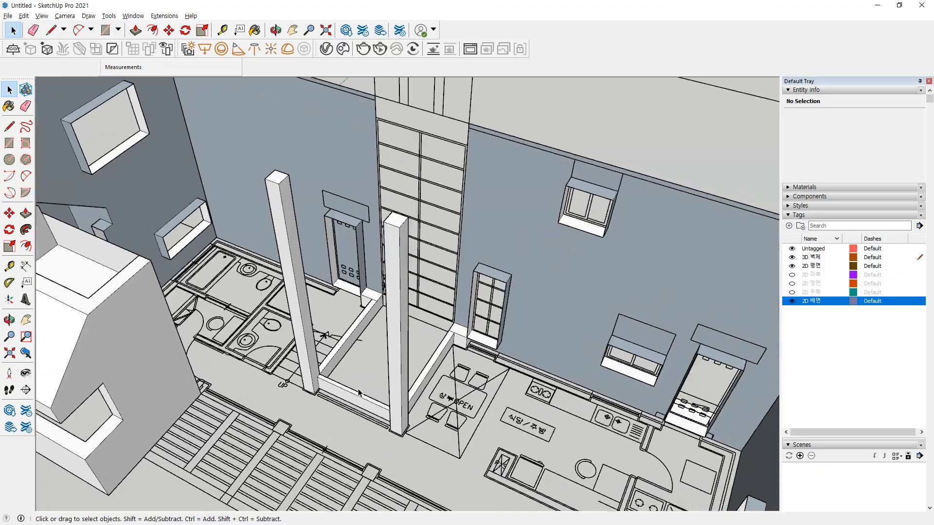
middle_drag(399, 473, 343, 386)
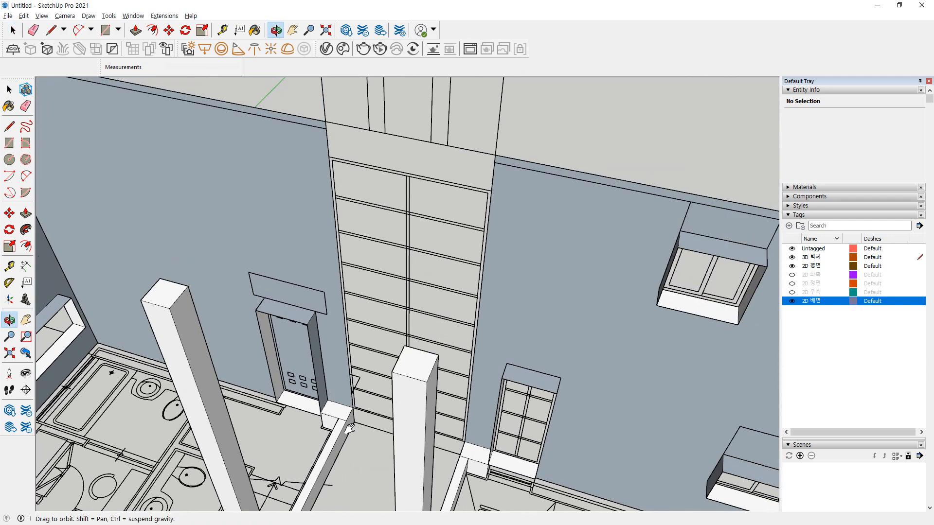
middle_drag(279, 377, 356, 261)
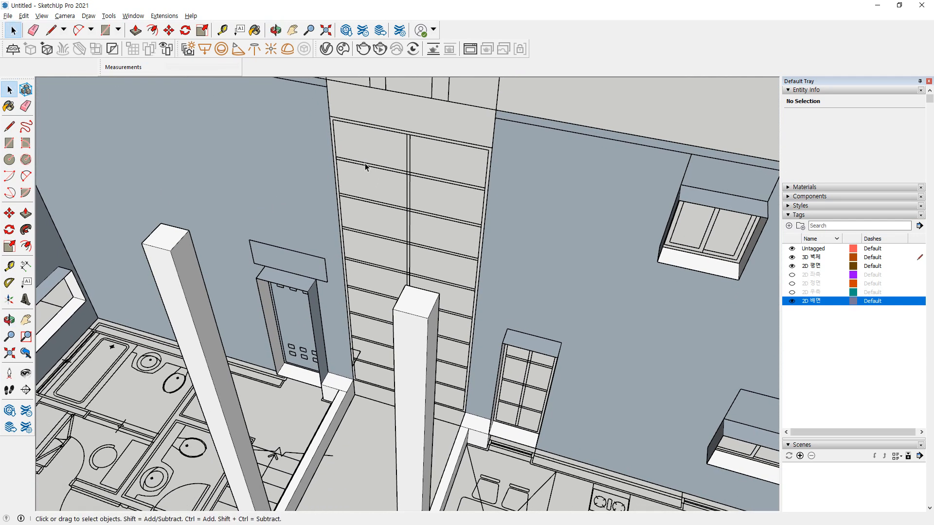
middle_drag(363, 169, 389, 199)
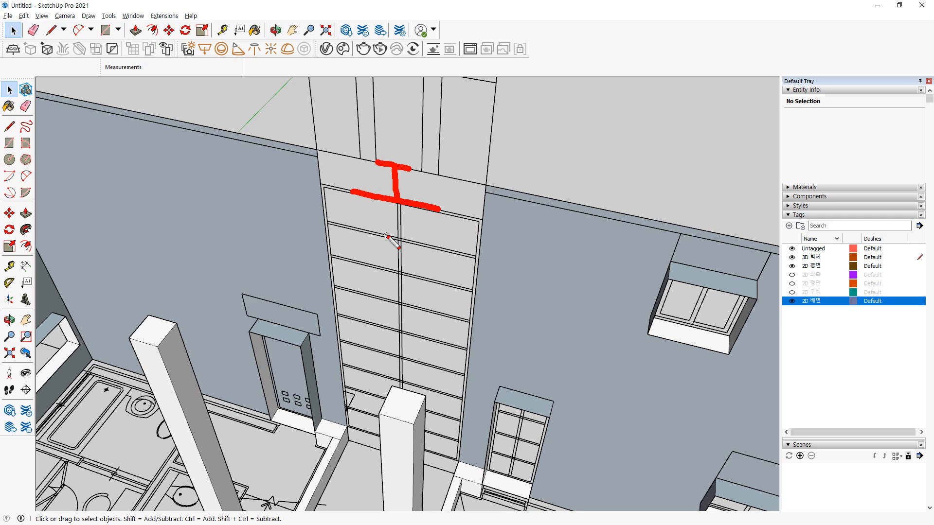
scroll(388, 236, up, 6)
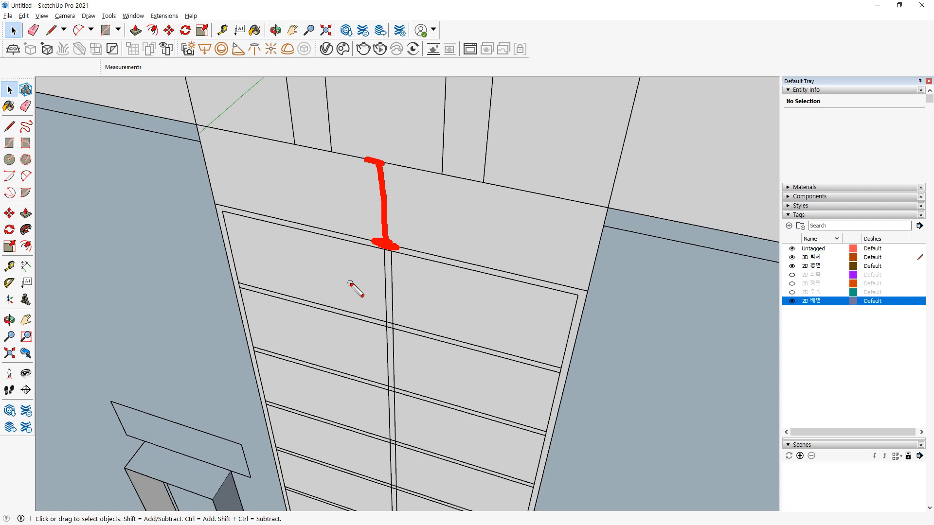
scroll(186, 246, down, 6)
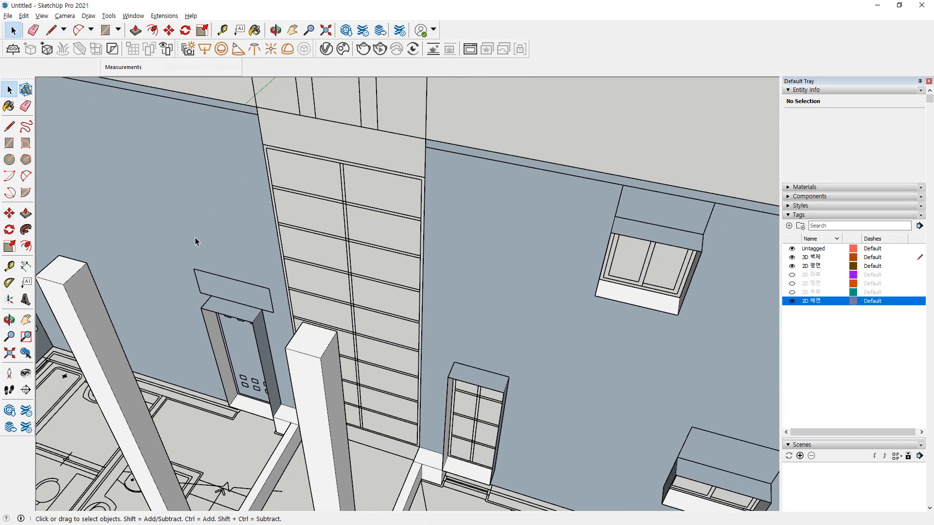
Draw a 3000 × 500 mm rectangle from the top of each column to the back wall beside the tall window
key(r)
click(88, 261)
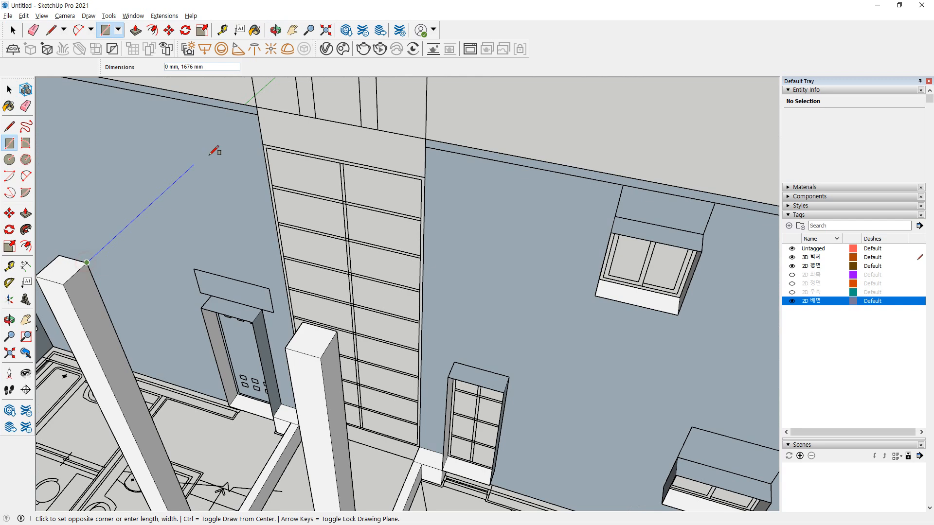
click(262, 144)
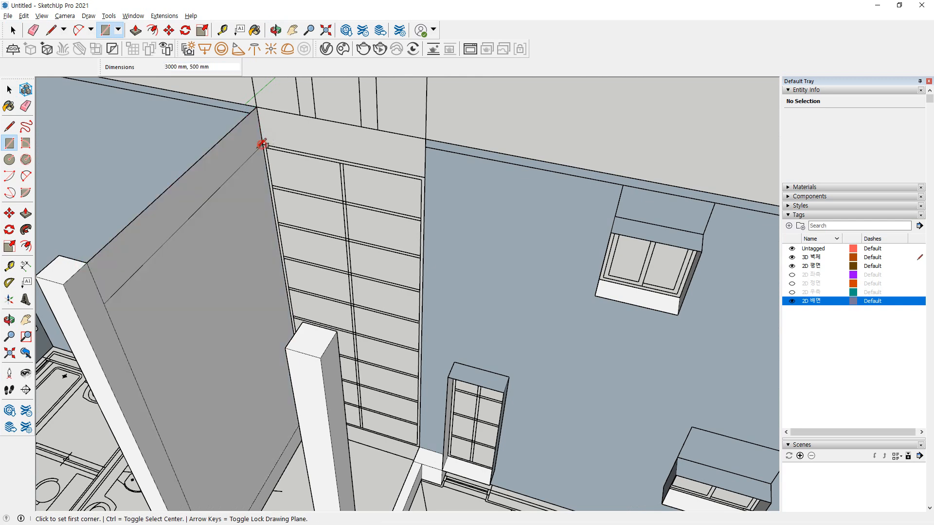
click(303, 322)
click(427, 175)
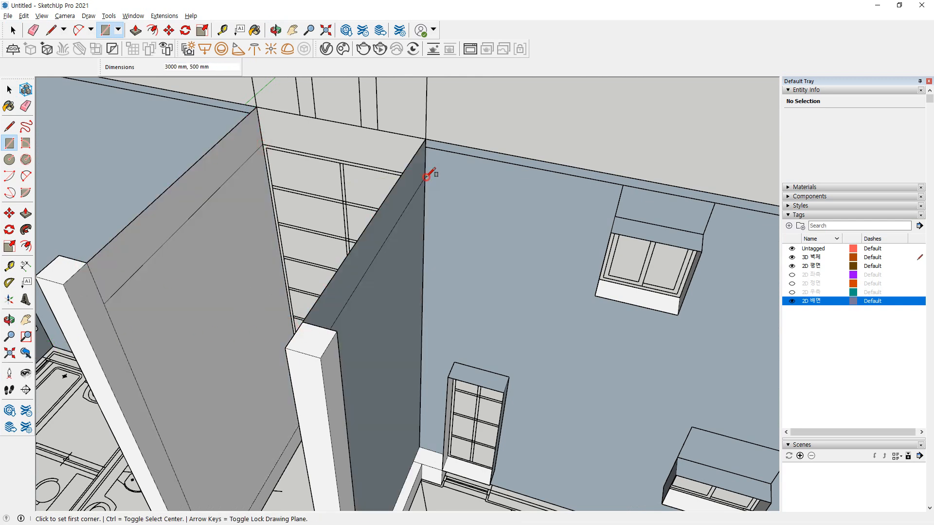
Delete the large faces below the two rectangles that join the columns to the back wall
middle_drag(276, 294, 154, 194)
key(space)
click(219, 284)
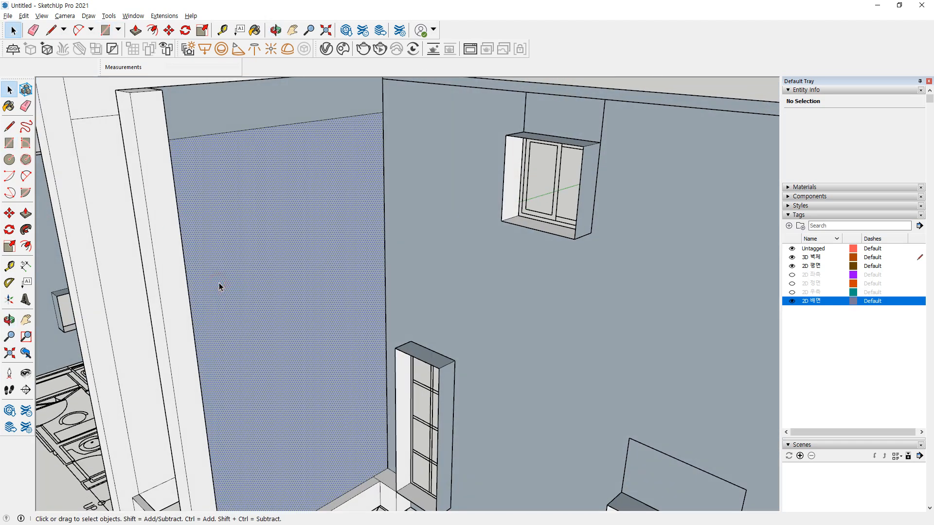
key(Delete)
middle_drag(116, 263, 294, 176)
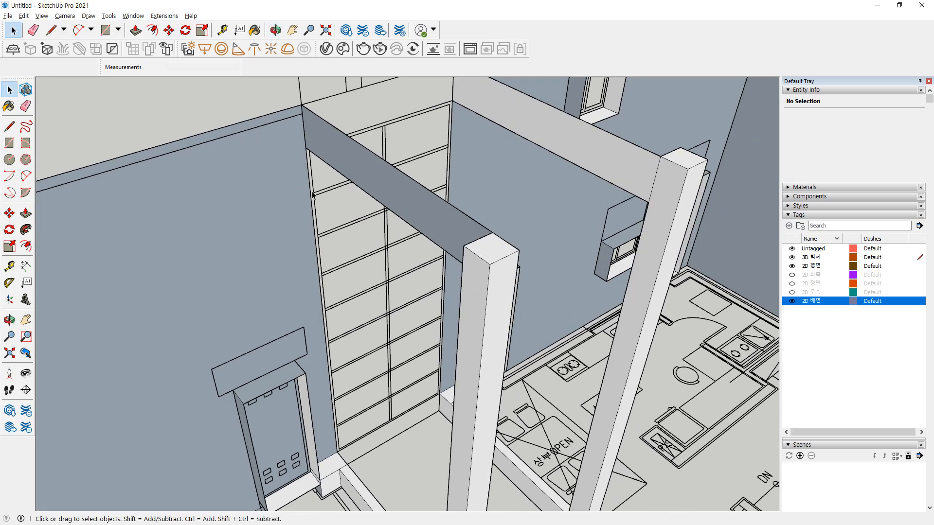
Undo the face deletions and both rectangles between the columns and the back wall
key(ctrl+z)
key(ctrl+z)
key(ctrl+z)
key(ctrl+z)
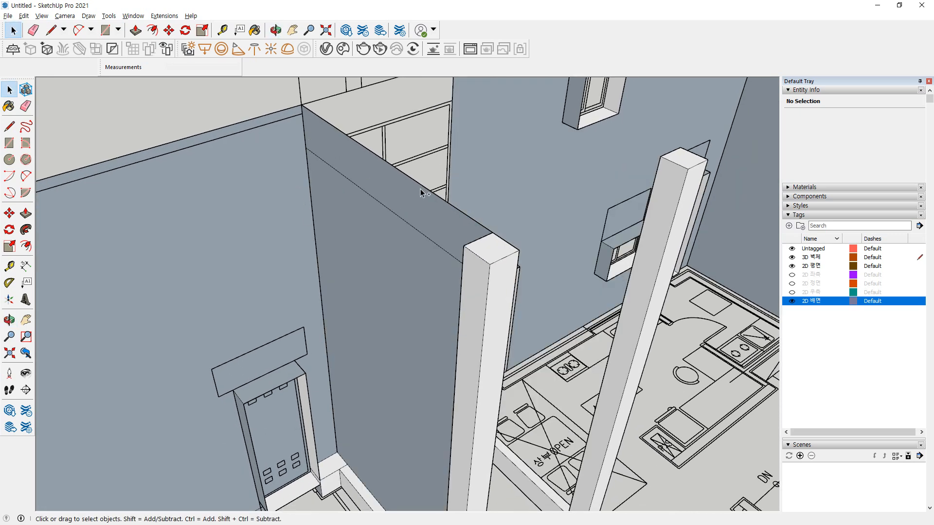
Copy the five top faces of the low walls and their wall returns straight up to the column tops
middle_drag(368, 386, 340, 265)
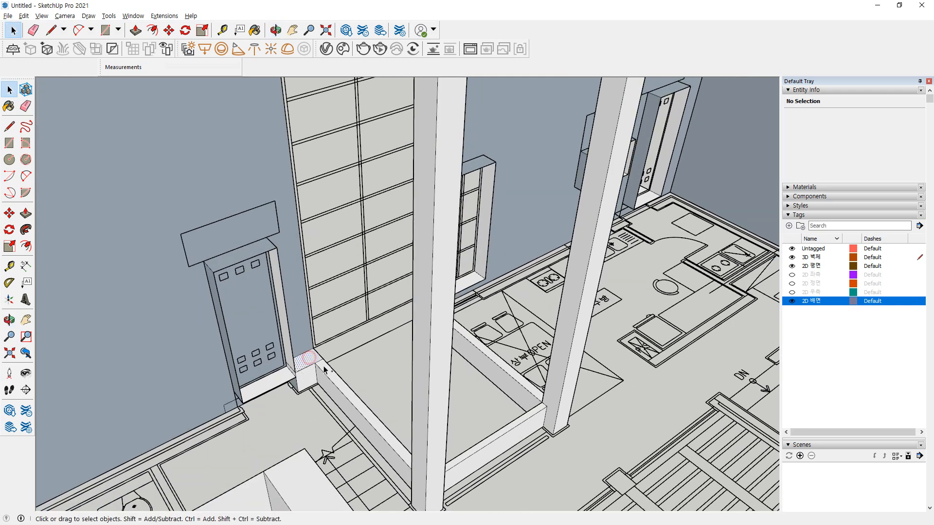
click(334, 378)
middle_drag(476, 353, 455, 354)
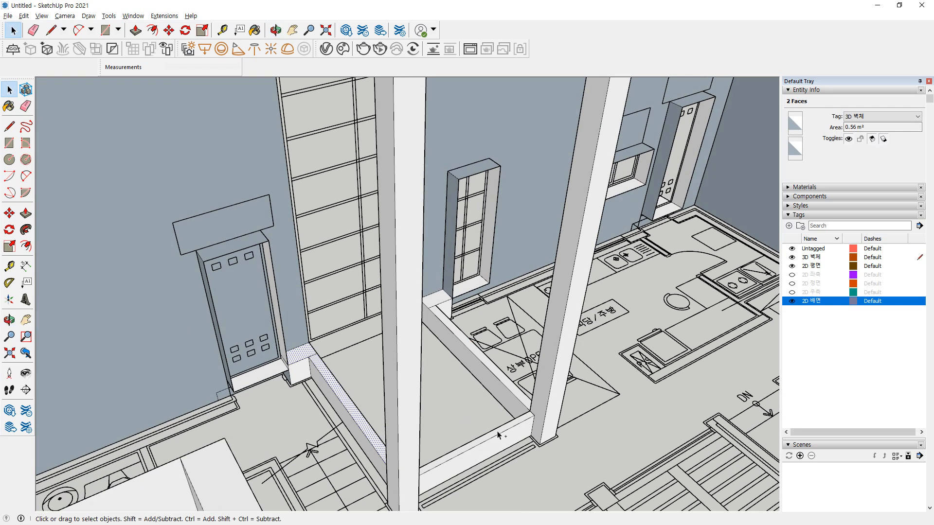
ctrl+click(498, 431)
ctrl+click(458, 336)
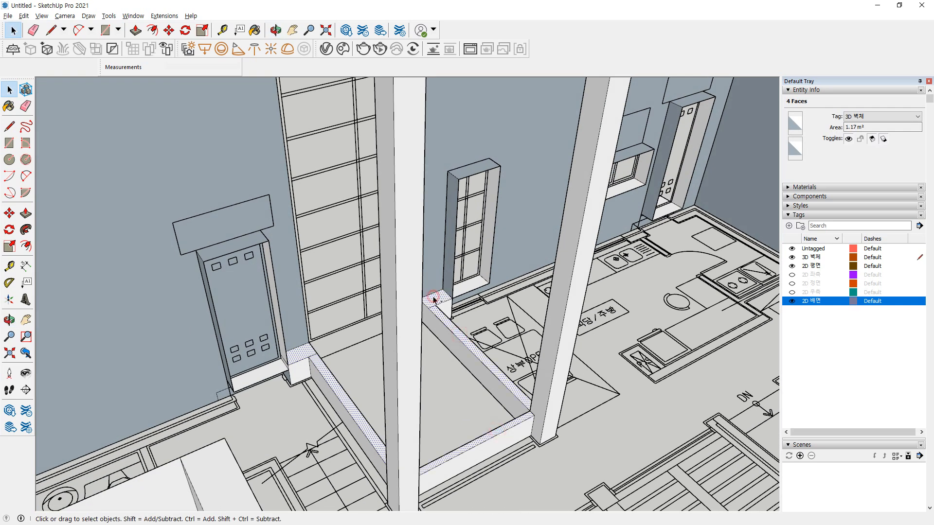
middle_drag(329, 356, 366, 366)
key(m)
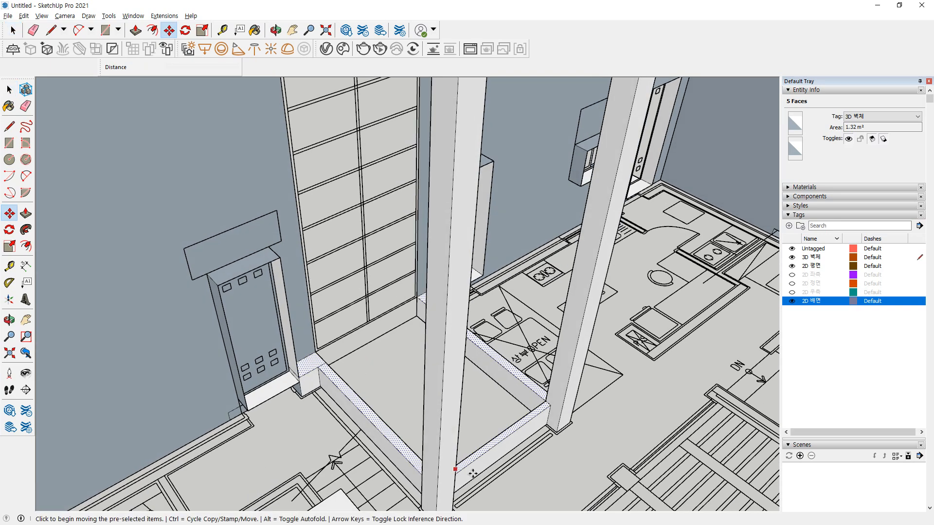
middle_drag(532, 400, 543, 402)
key(ctrl)
click(547, 402)
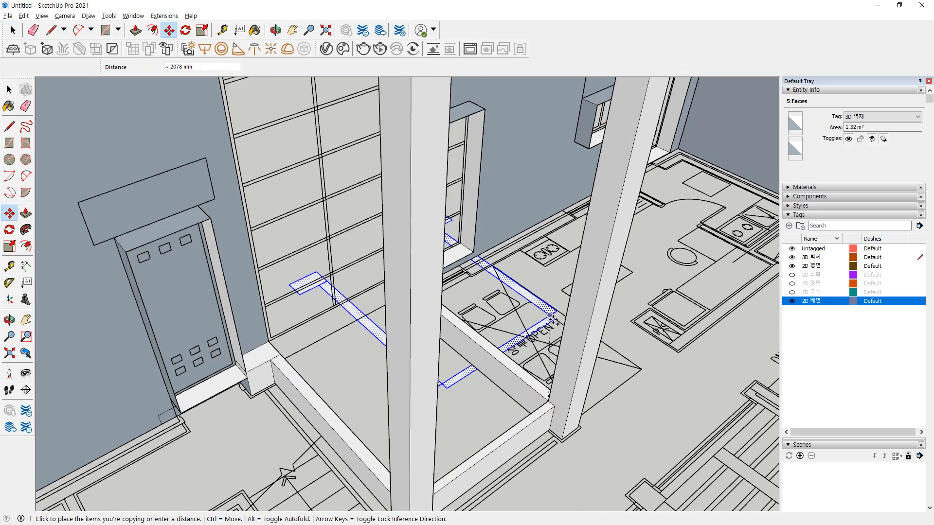
scroll(567, 292, down, 4)
shift+middle_drag(581, 219, 532, 430)
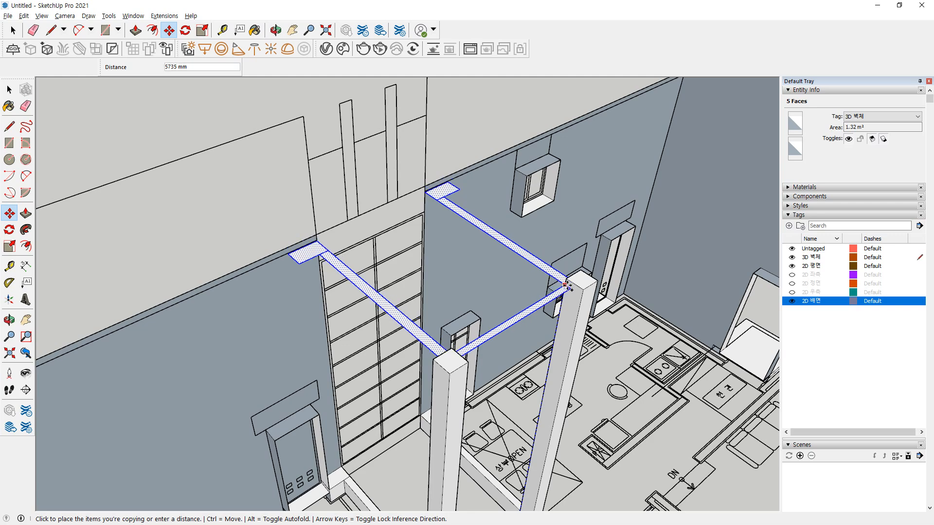
click(560, 282)
middle_drag(259, 289, 53, 271)
scroll(223, 134, up, 2)
key(space)
click(218, 132)
Push the copied return face beside the tall window, on the side of the door with square panes, down 500 mm
scroll(229, 143, up, 2)
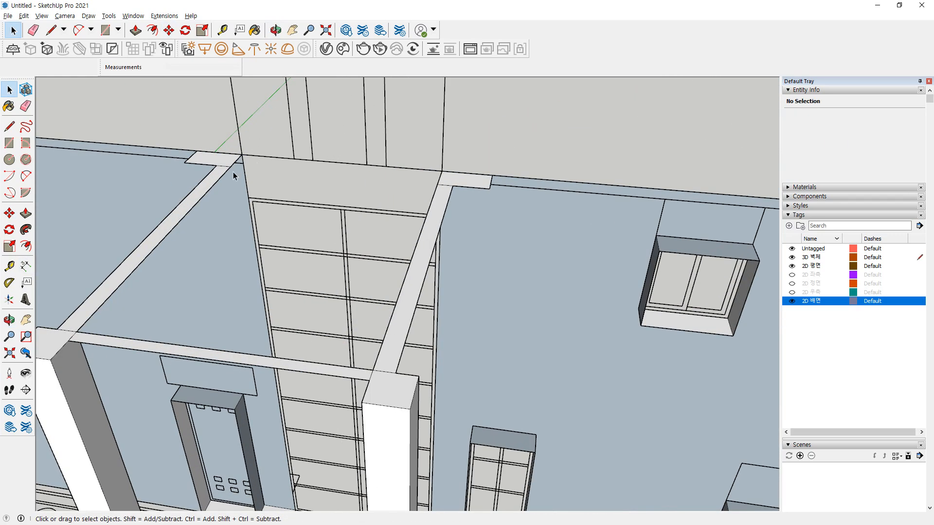
key(p)
click(226, 170)
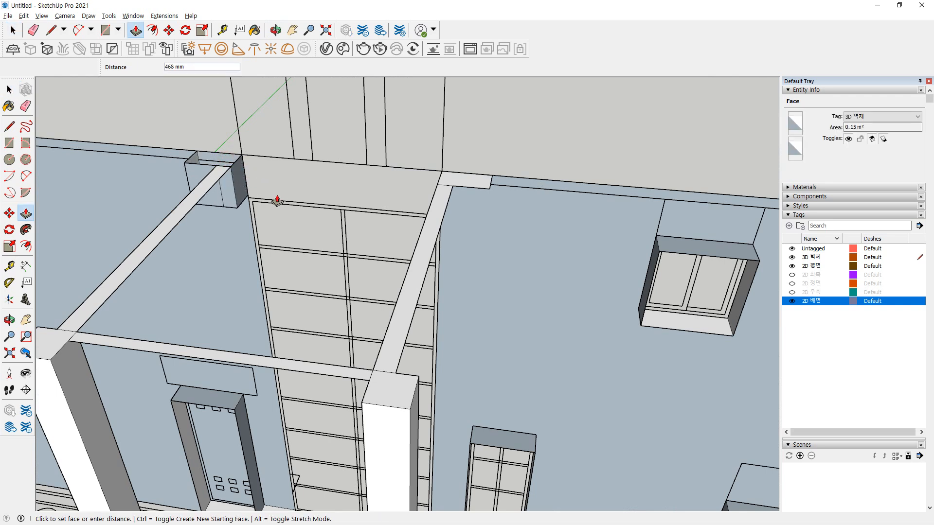
click(271, 208)
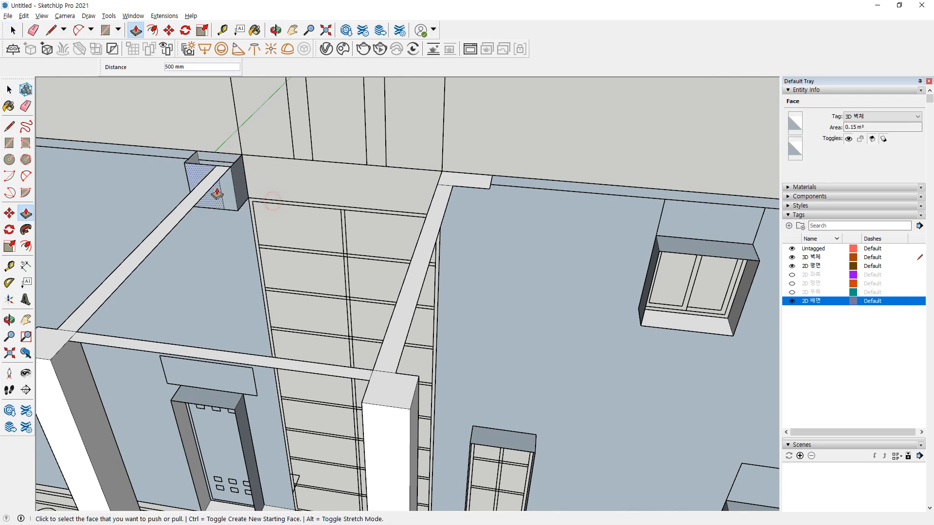
Push the strip joining the bathroom-side column to the back wall and the strip between the two columns down 500 mm
click(211, 184)
click(238, 209)
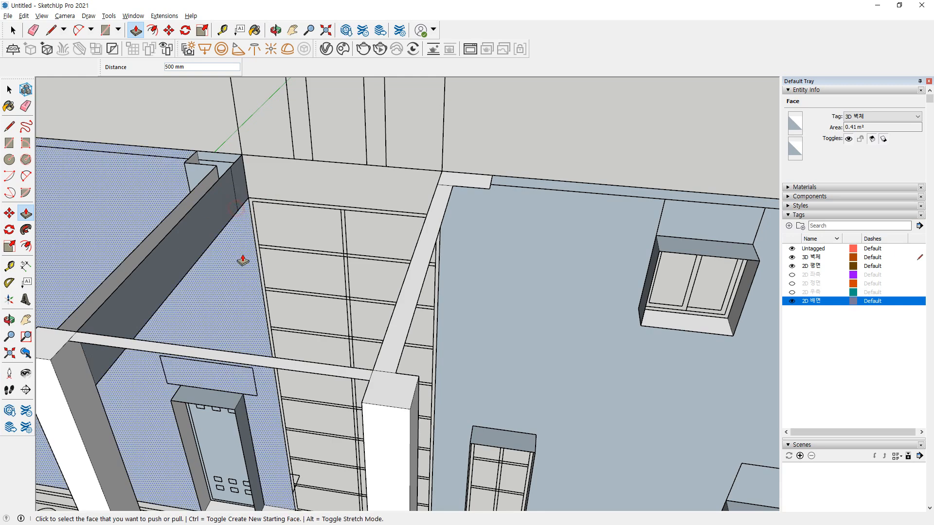
click(99, 352)
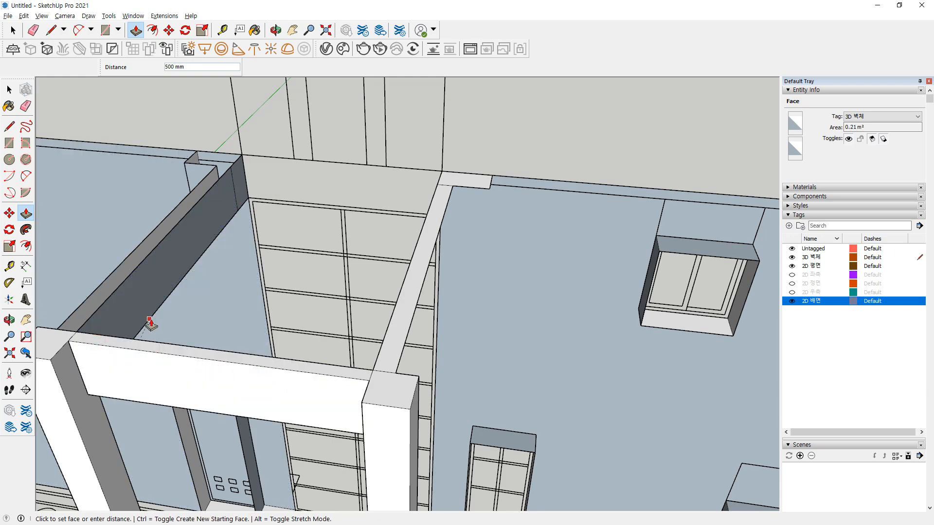
click(188, 325)
Push the strip joining the kitchen-side column to the back wall and its wall return down 500 mm
middle_drag(413, 324, 546, 323)
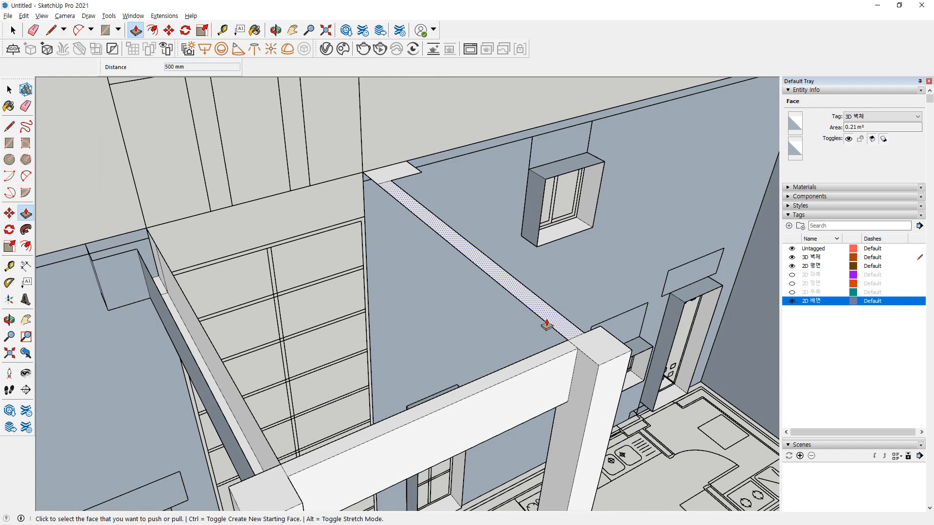
click(547, 320)
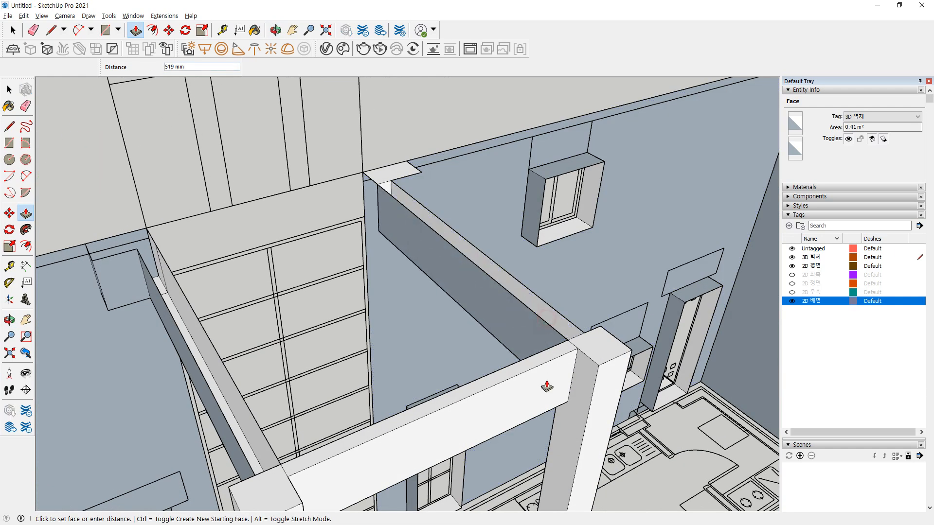
click(517, 427)
click(384, 175)
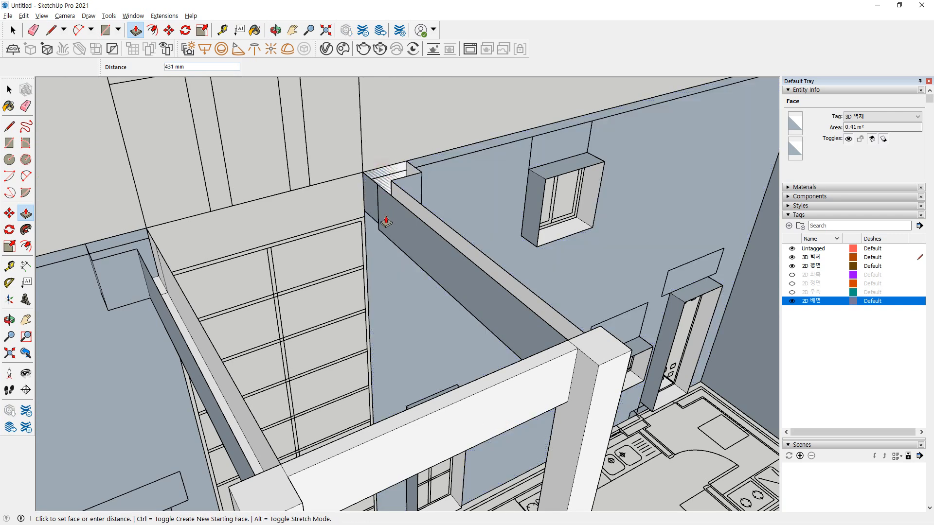
click(383, 237)
Draw short lines across the wall ends of both side beams to close their missing top faces
key(l)
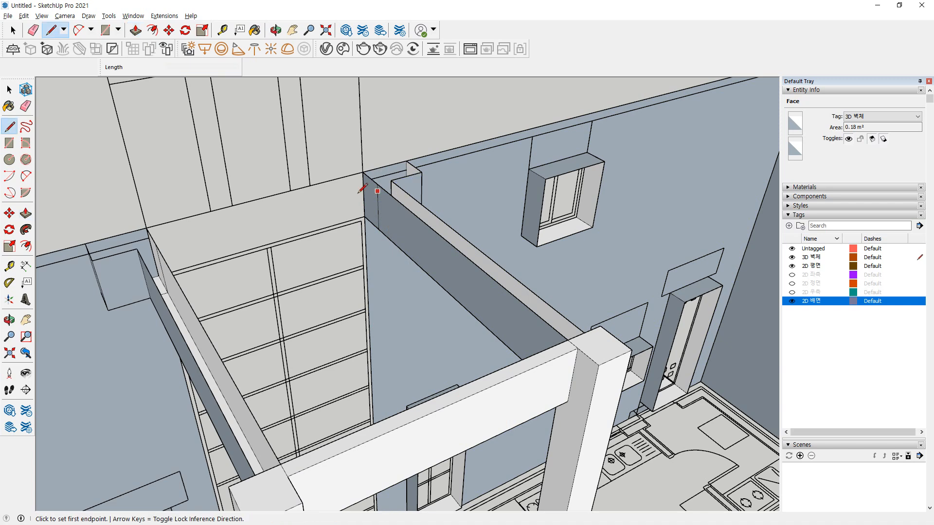
click(155, 243)
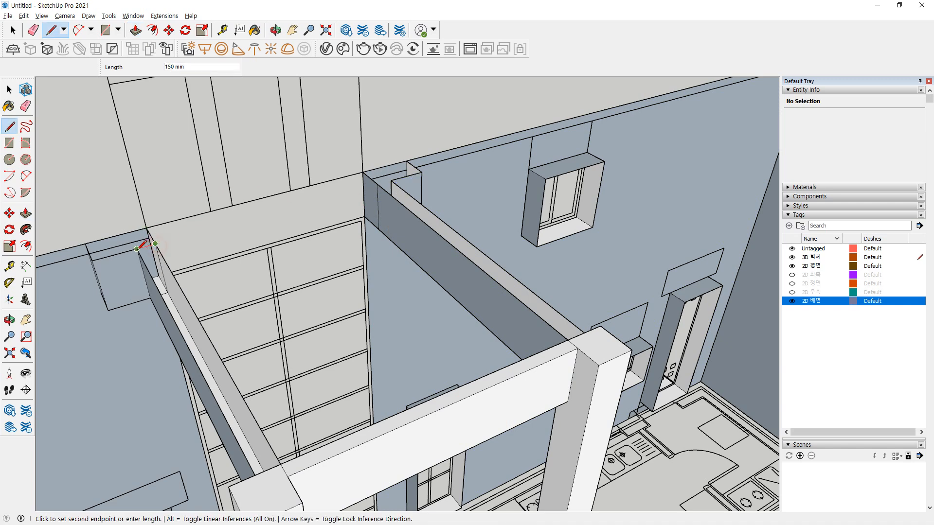
click(137, 251)
click(391, 180)
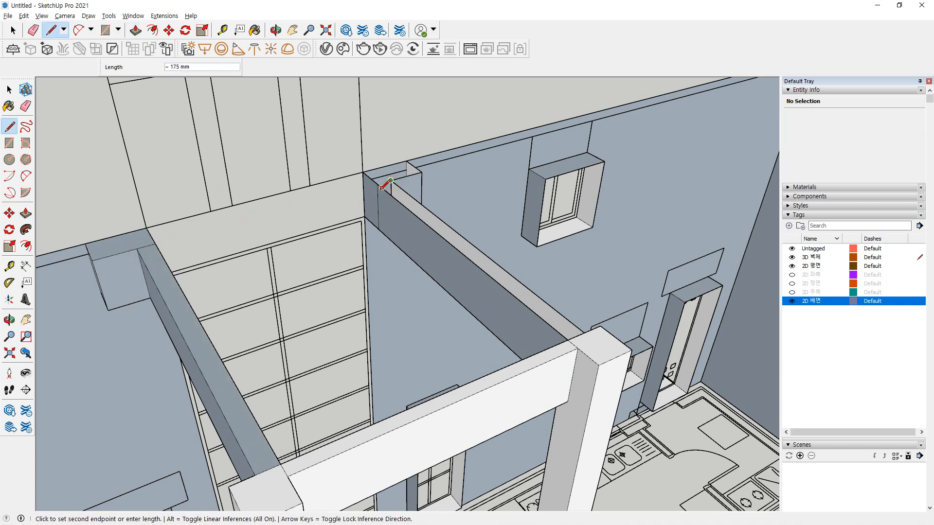
click(377, 184)
Reverse the faces of the bathroom-side beam and the top, end and side faces of its wall return
key(space)
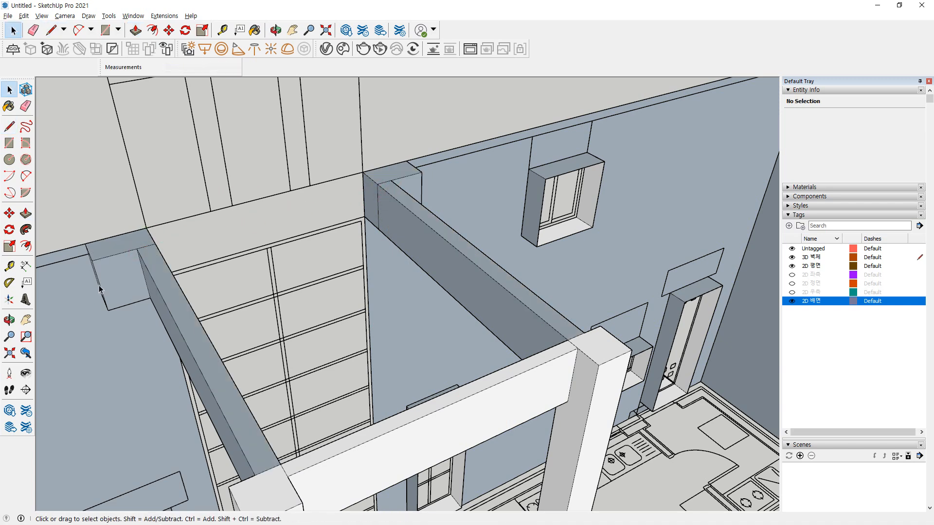
middle_drag(100, 289, 592, 239)
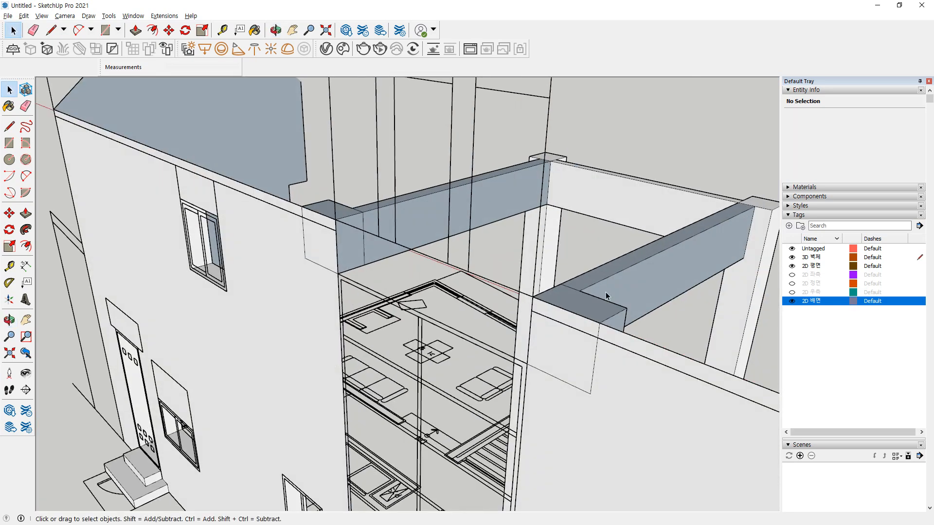
middle_drag(605, 293, 393, 327)
right_click(303, 354)
key(r)
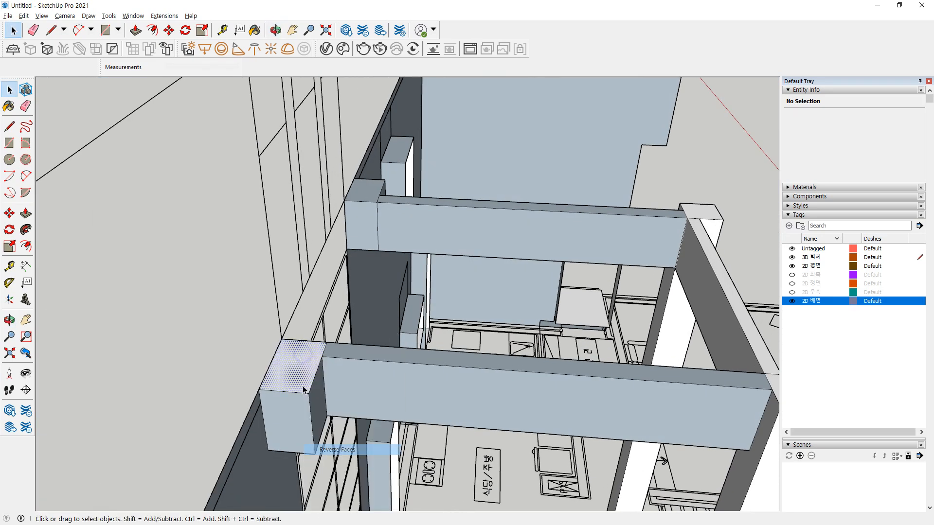
right_click(292, 410)
key(r)
right_click(320, 397)
key(r)
right_click(423, 390)
key(r)
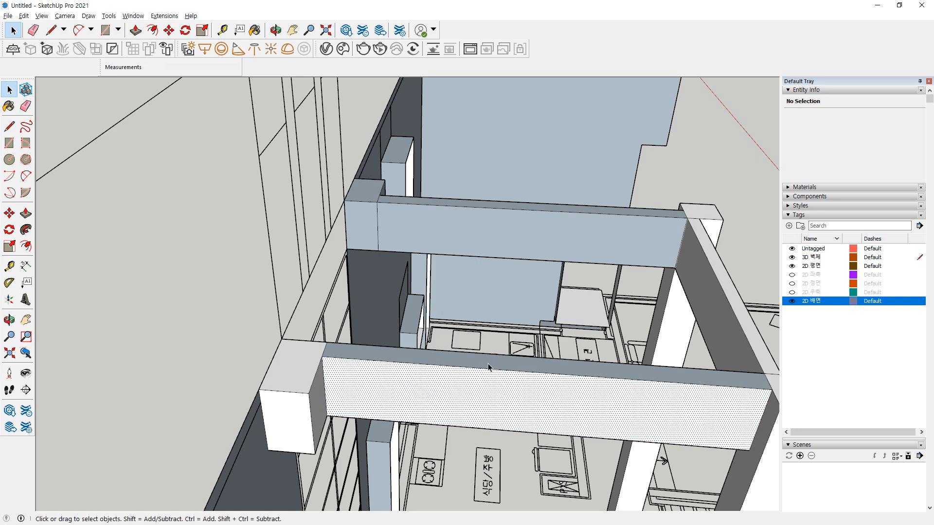
Reverse the inner side face of the kitchen-side beam and the top and side faces of its wall return
right_click(365, 219)
key(r)
right_click(362, 188)
key(r)
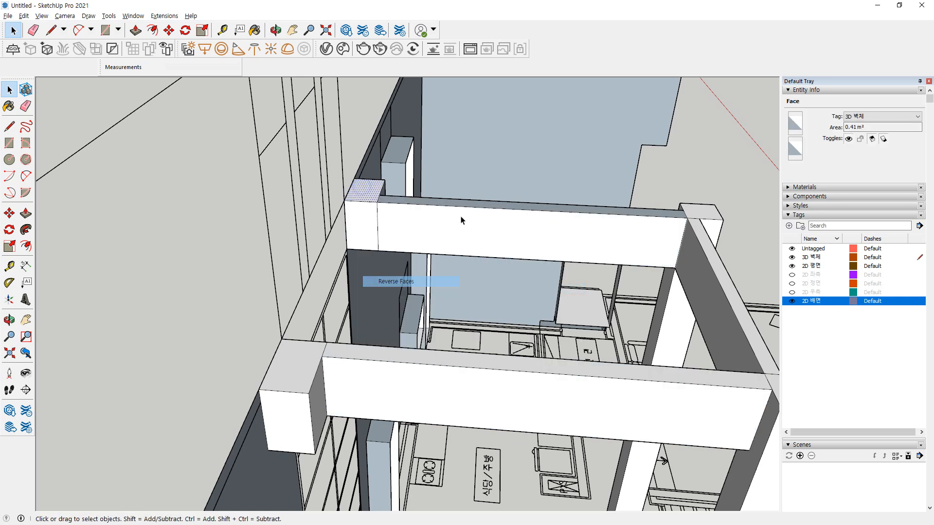
right_click(513, 202)
key(Escape)
Reverse the remaining inside-out long side faces of the two beams
middle_drag(584, 217, 130, 238)
right_click(341, 377)
key(r)
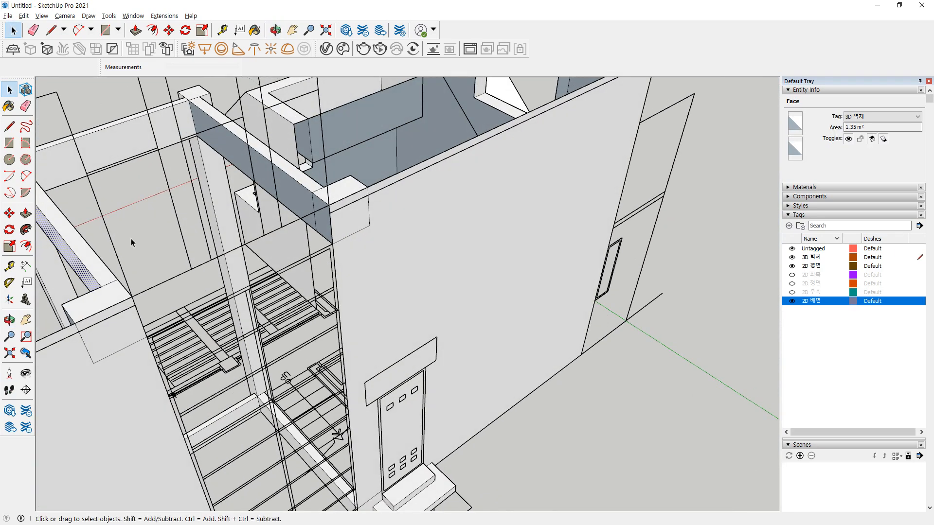
right_click(244, 163)
key(r)
click(692, 413)
Push the inner face of the kitchen-side back wall 300 mm, flush with the end corner of the beam's wall return
middle_drag(195, 286, 546, 276)
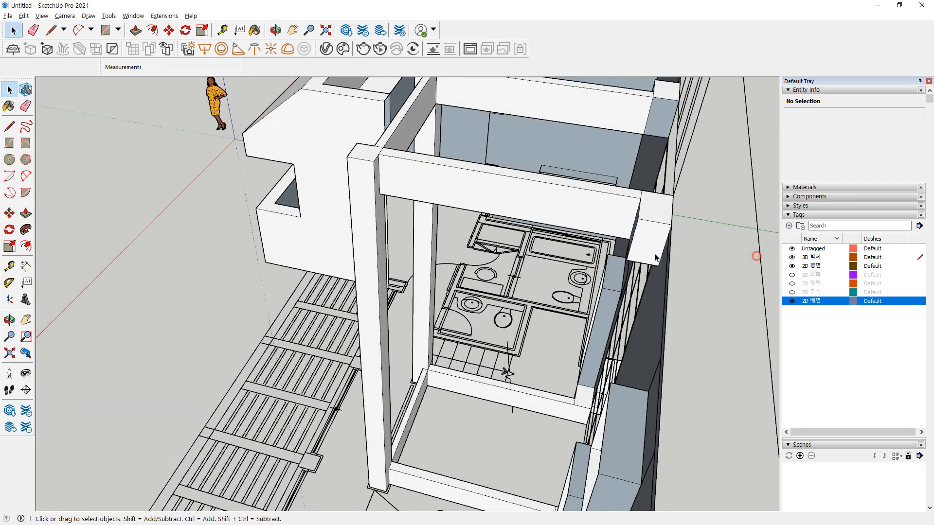
middle_drag(761, 257, 555, 251)
key(p)
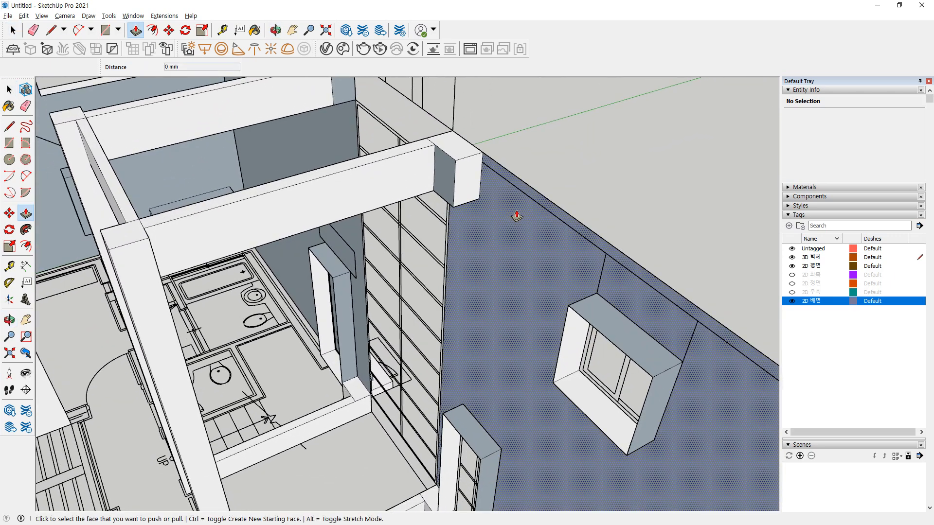
click(492, 183)
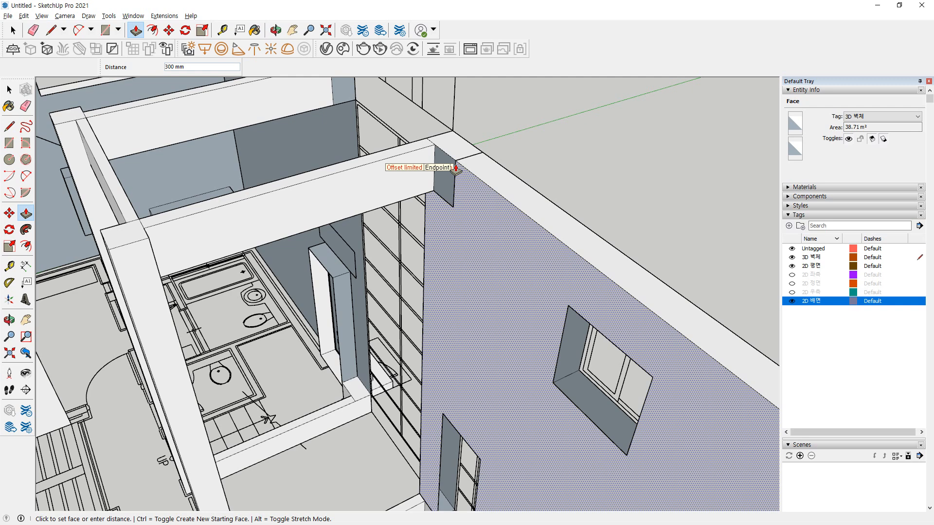
click(455, 164)
Reverse the face where the kitchen-side beam meets the wall and erase the return's leftover outline on the outer wall face
scroll(442, 188, up, 2)
key(space)
right_click(446, 169)
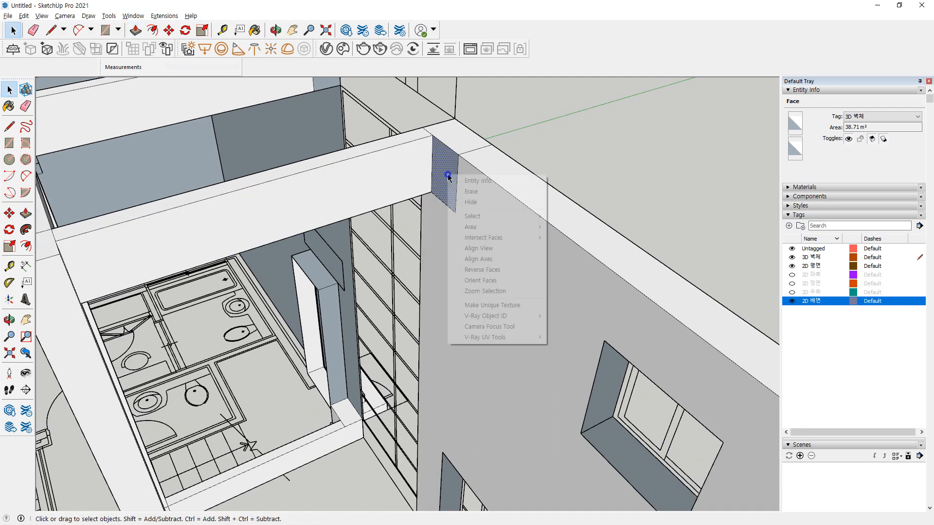
key(r)
middle_drag(585, 178, 235, 180)
scroll(234, 180, down, 1)
key(e)
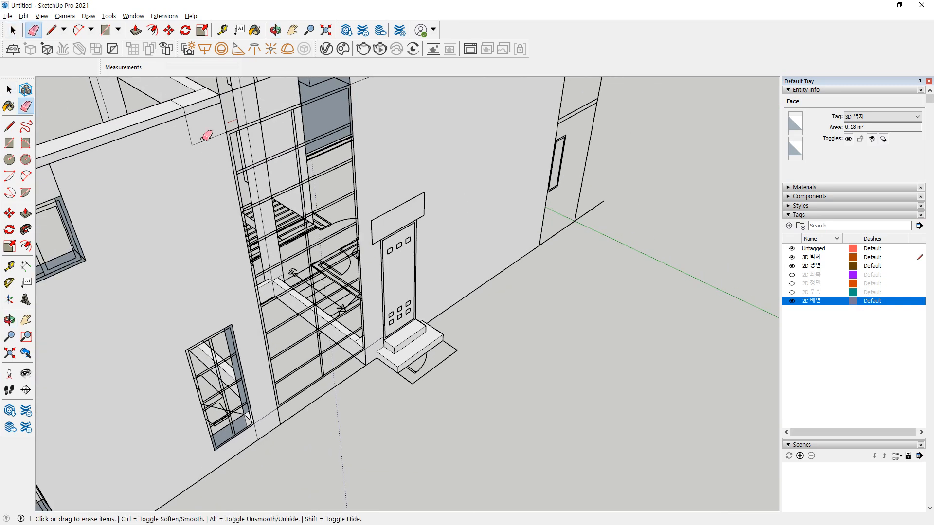
mouse_move(198, 142)
mouse_down()
mouse_move(188, 144)
mouse_move(203, 129)
mouse_move(183, 96)
mouse_up()
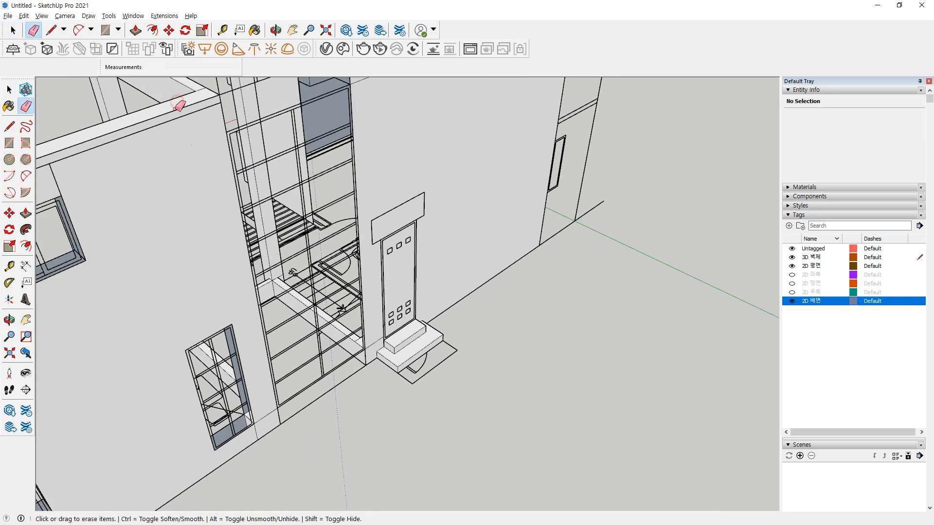
Draw a line across the open lower corner of the narrow window in the kitchen-side wall to close its sill
middle_drag(146, 145, 283, 144)
scroll(290, 244, down, 1)
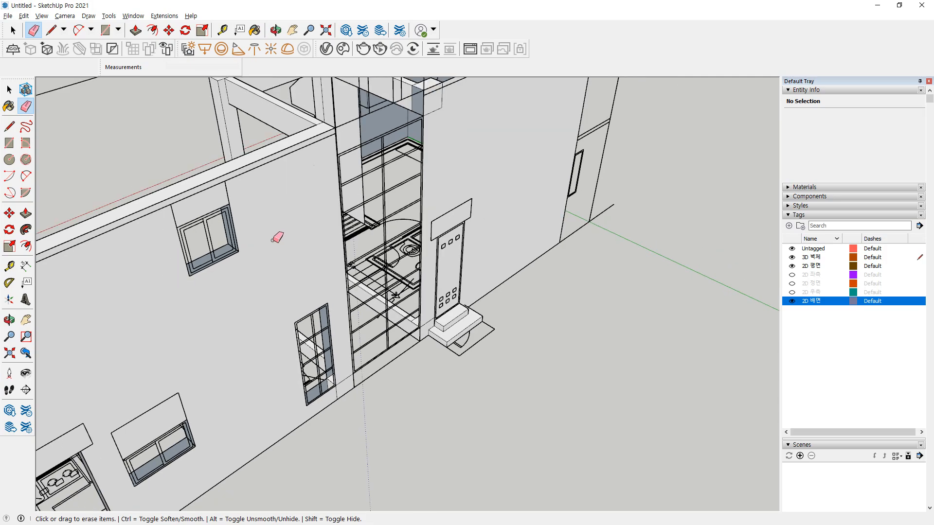
middle_drag(186, 218, 599, 238)
middle_drag(436, 255, 470, 307)
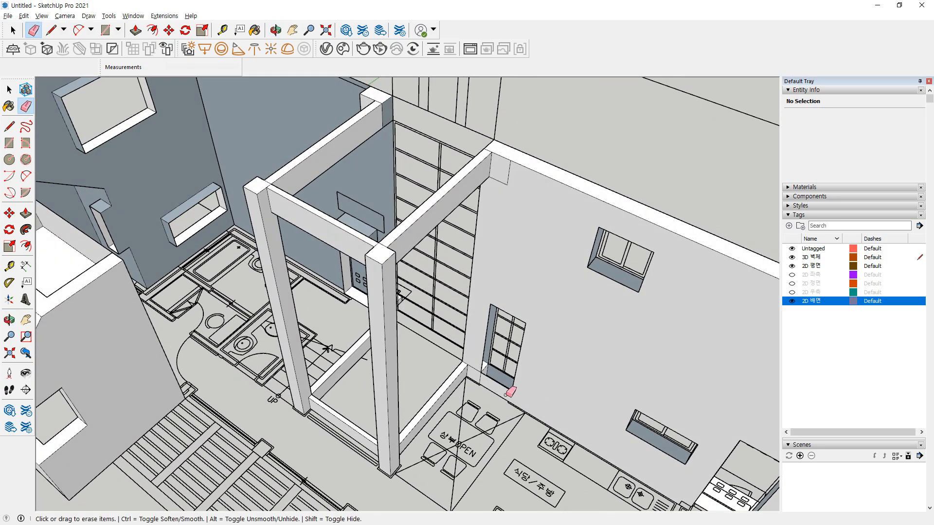
scroll(509, 394, up, 7)
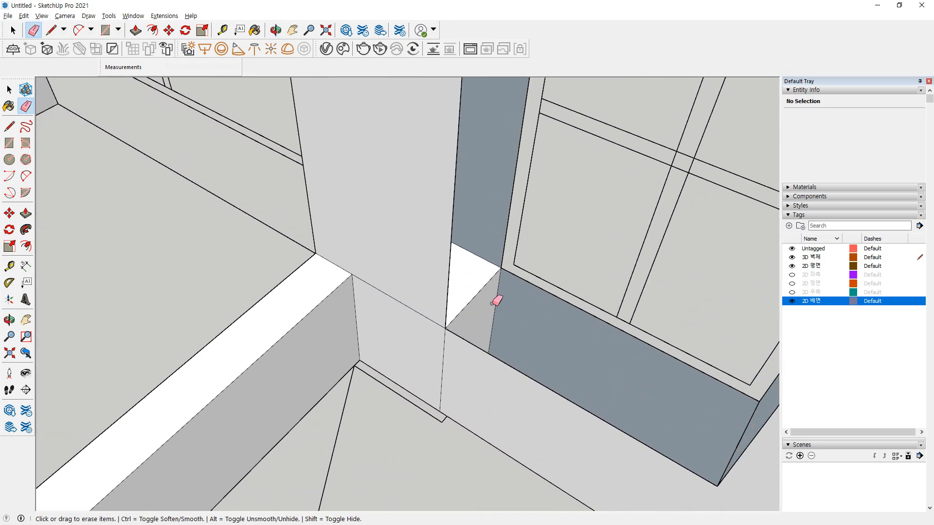
key(l)
click(501, 268)
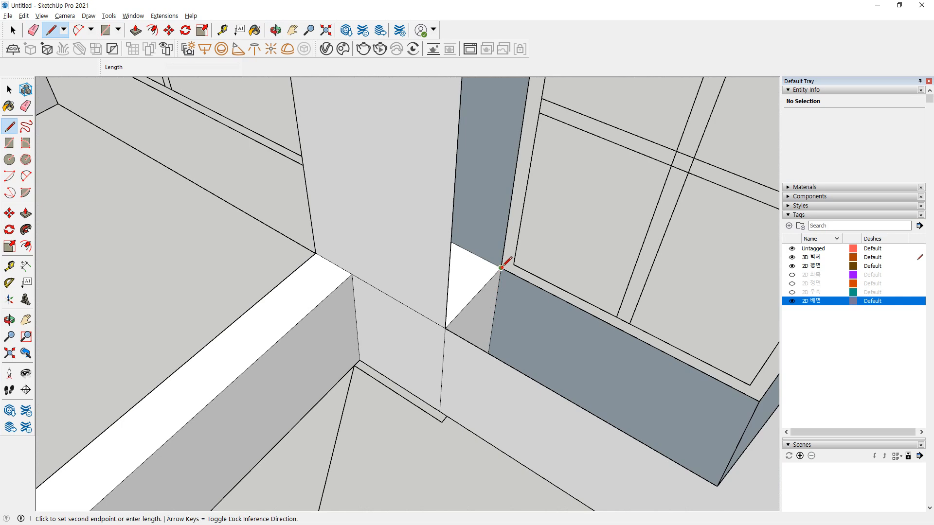
click(446, 328)
Reverse the side reveal face of the narrow window in the kitchen-side wall
middle_drag(565, 325, 540, 256)
key(space)
right_click(570, 235)
key(r)
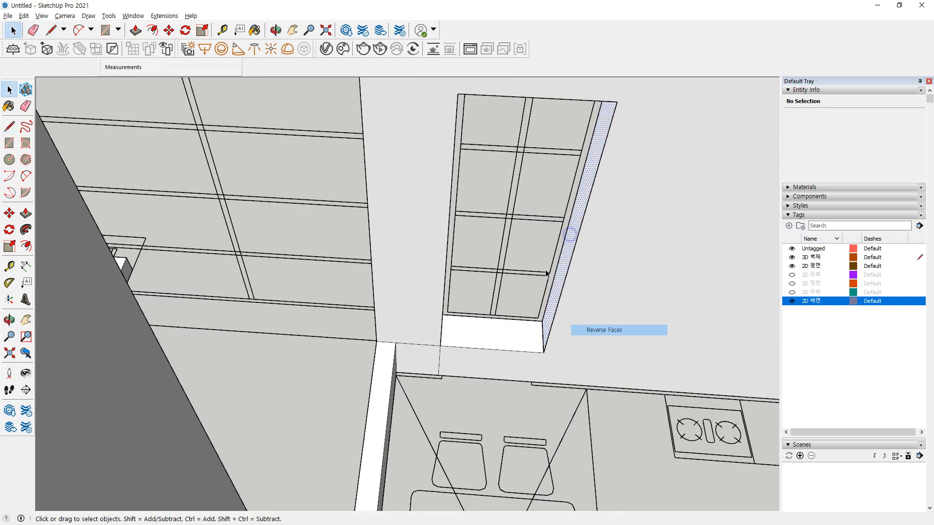
click(572, 420)
Erase the leftover edge below the narrow window and the beam return's outline on the inner face of the kitchen-side wall
scroll(443, 389, down, 3)
scroll(442, 390, up, 2)
key(e)
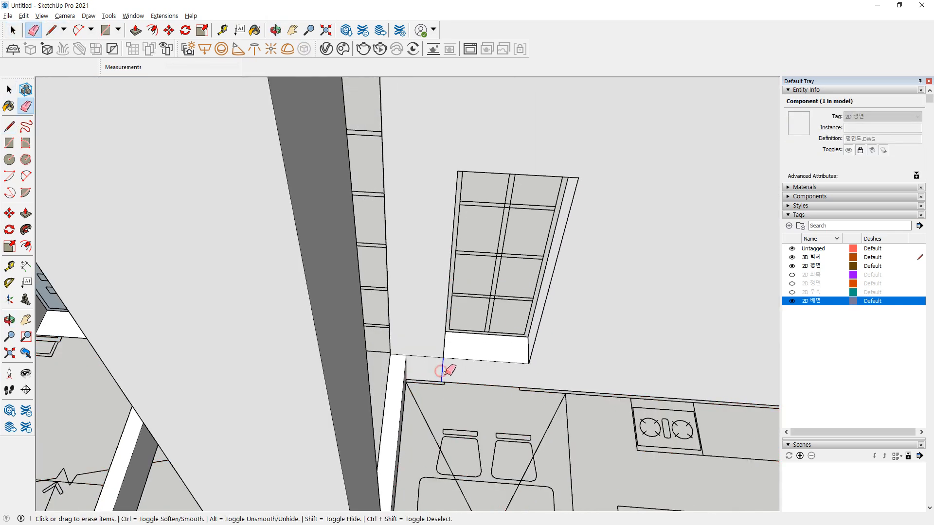
mouse_move(421, 365)
middle_down()
mouse_move(413, 359)
mouse_move(436, 288)
mouse_move(636, 355)
mouse_move(482, 282)
mouse_move(542, 285)
mouse_move(559, 355)
middle_up()
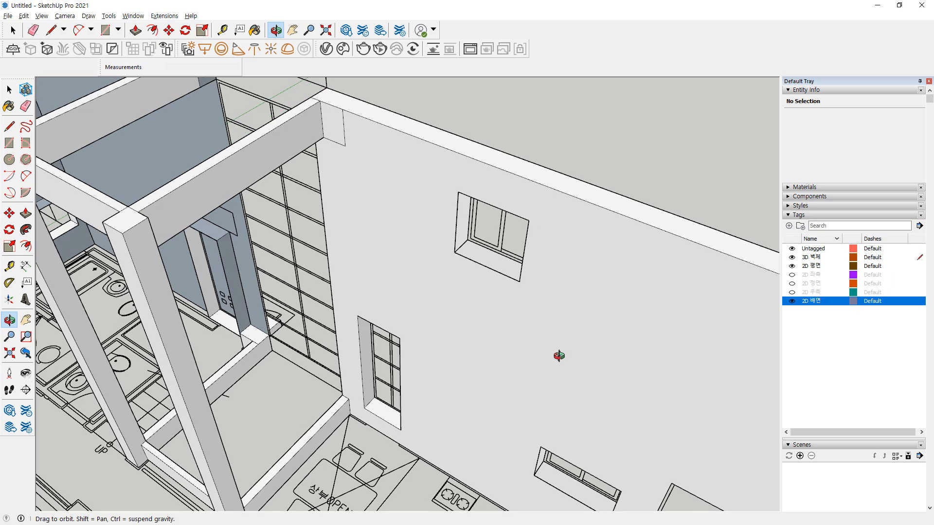
scroll(365, 158, down, 3)
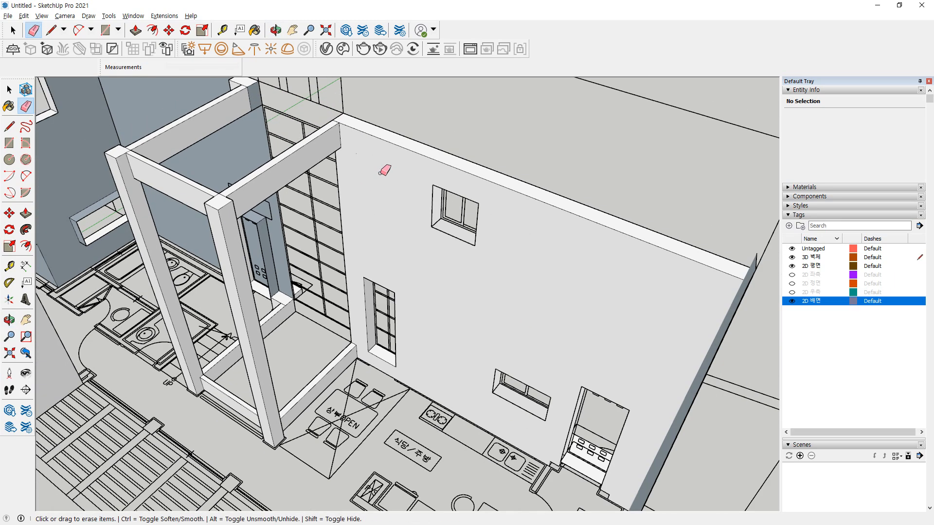
Push the inner face of the bathroom-side back wall flush with the end corner of its beam return
shift+scroll(333, 121, up, 5)
shift+scroll(379, 246, up, 6)
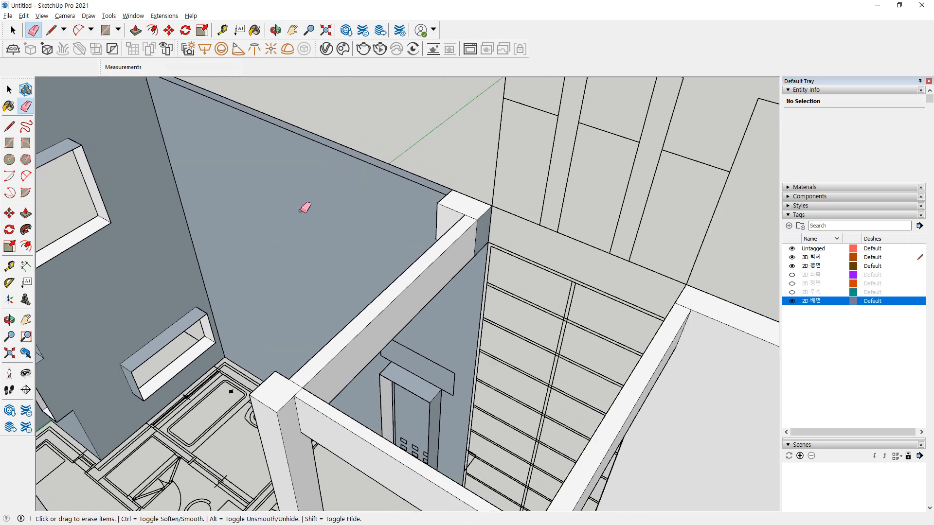
key(space)
key(p)
click(315, 202)
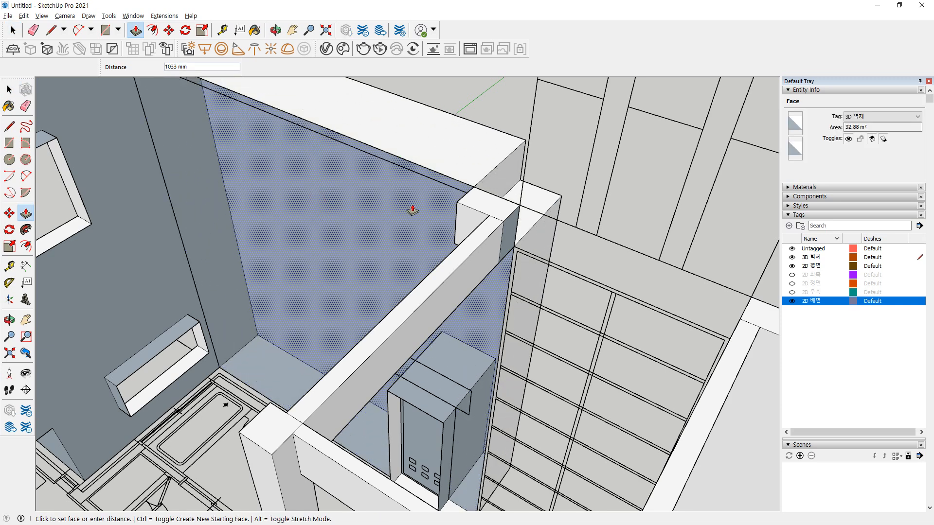
click(463, 213)
Try to erase the leftover edges where the bathroom-side beam return meets the wall
key(e)
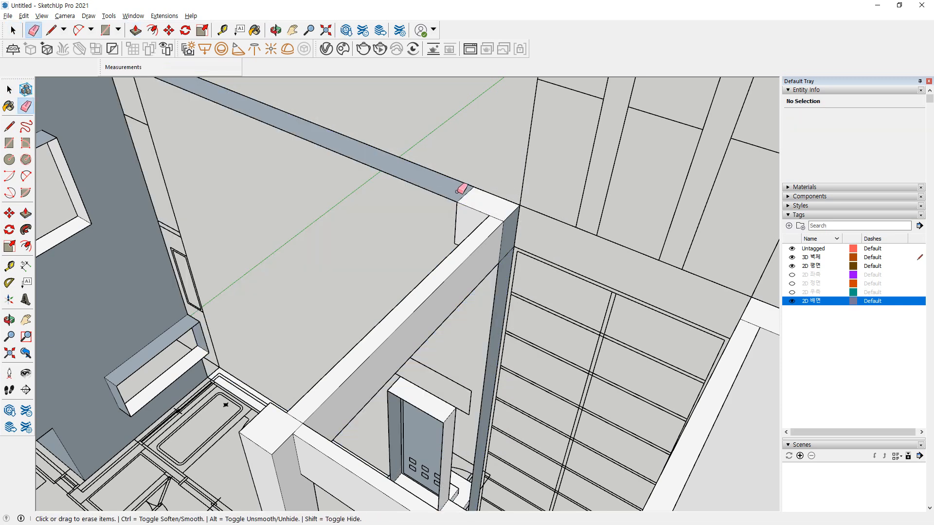
drag(462, 194, 472, 198)
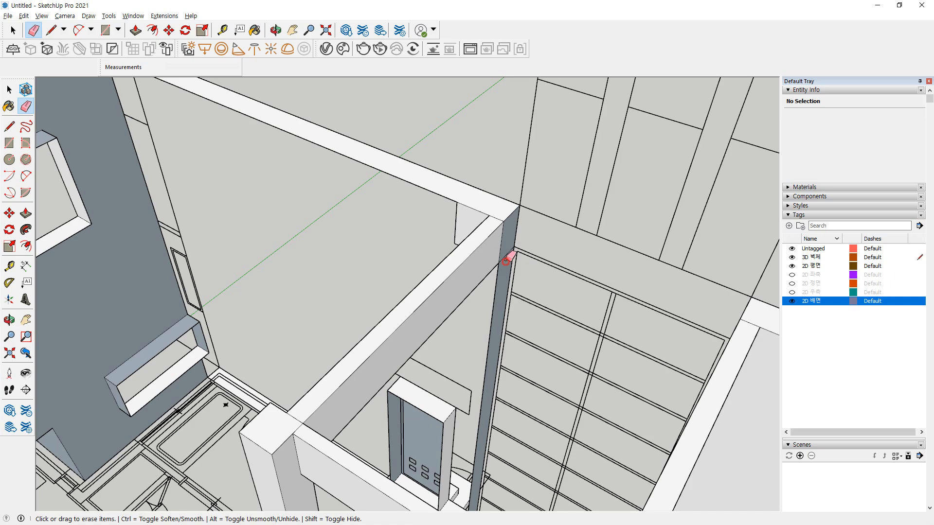
mouse_move(508, 256)
middle_down()
mouse_move(401, 225)
mouse_move(495, 214)
mouse_move(501, 235)
middle_up()
key(space)
click(470, 238)
key(e)
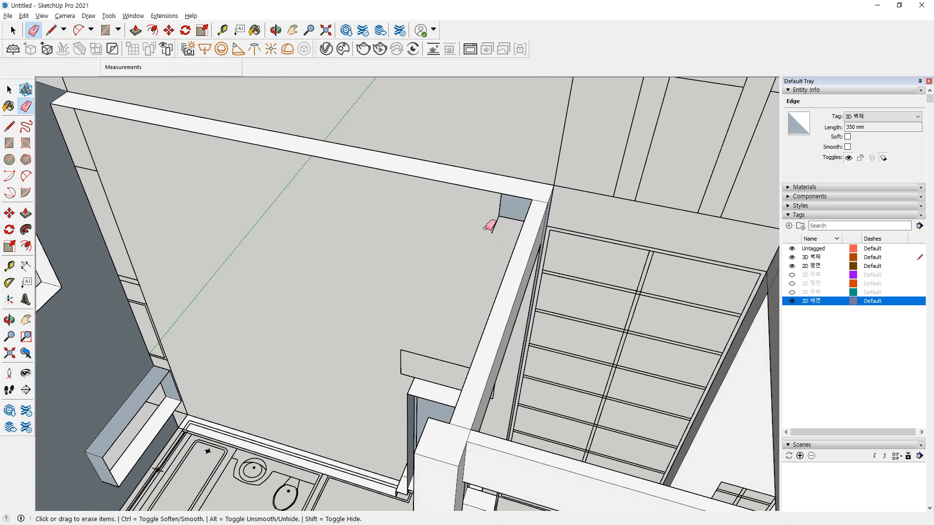
click(494, 229)
Draw a 500 mm vertical line along the bathroom-side beam return to close the wall's inner face
middle_drag(492, 228, 597, 167)
scroll(549, 142, up, 3)
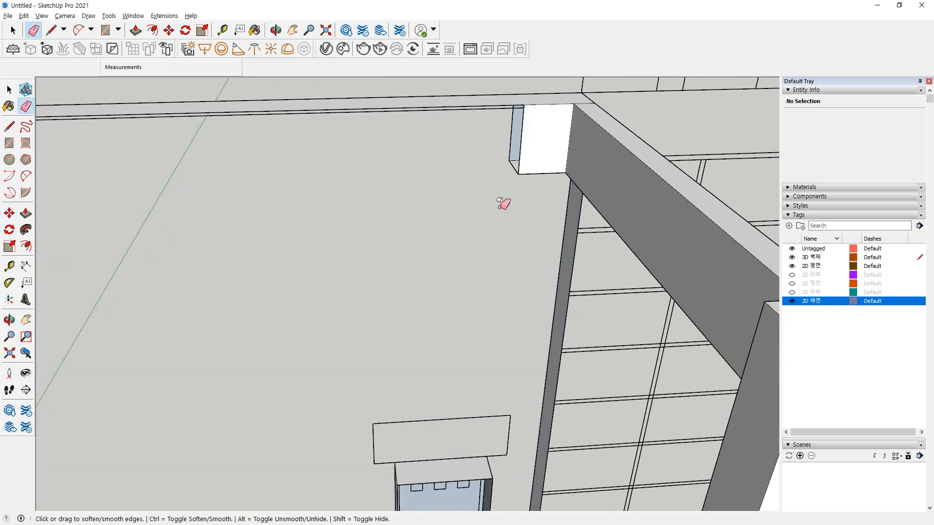
key(space)
key(l)
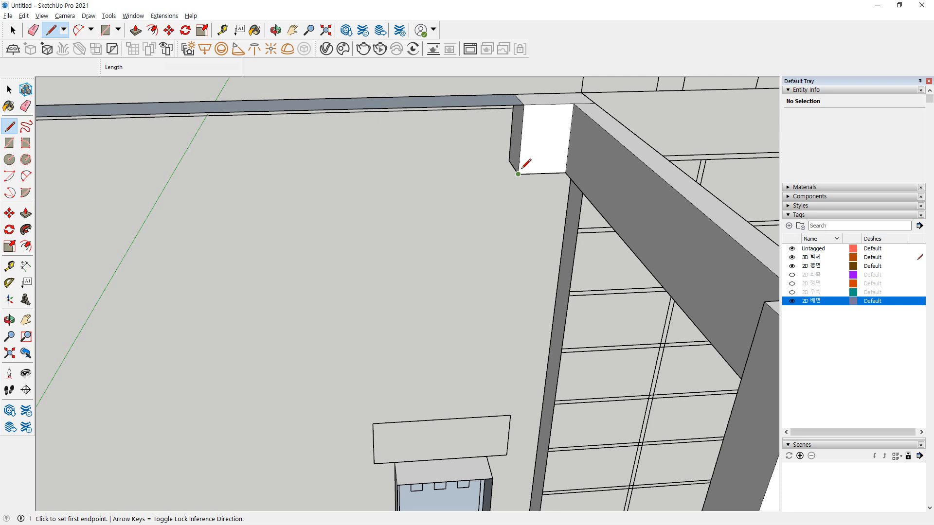
click(518, 174)
click(524, 104)
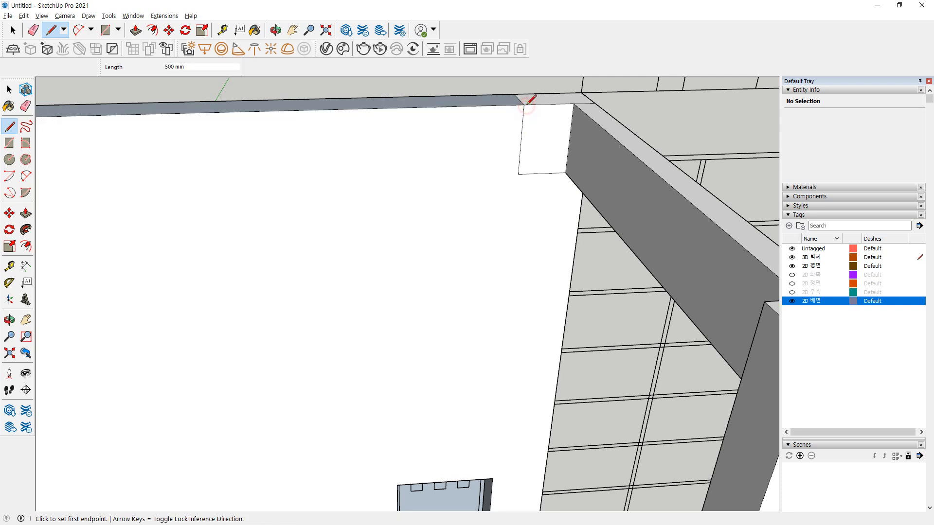
Erase the beam return's leftover outline on the inner face of the bathroom-side wall
key(space)
key(e)
click(518, 102)
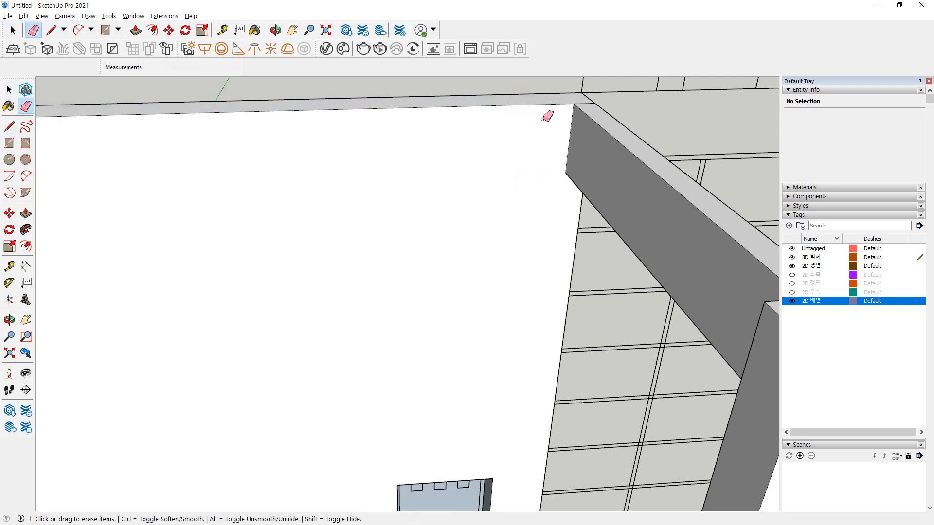
Draw a 900 by 350 mm rectangle below the bathroom-side doorway and a second one covering the notch beside it
scroll(465, 294, down, 5)
scroll(423, 350, up, 10)
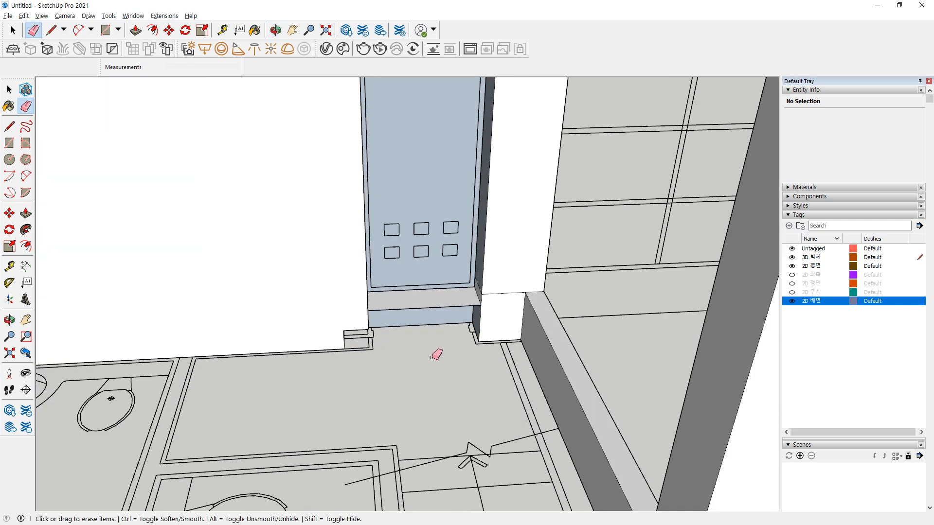
key(r)
click(504, 335)
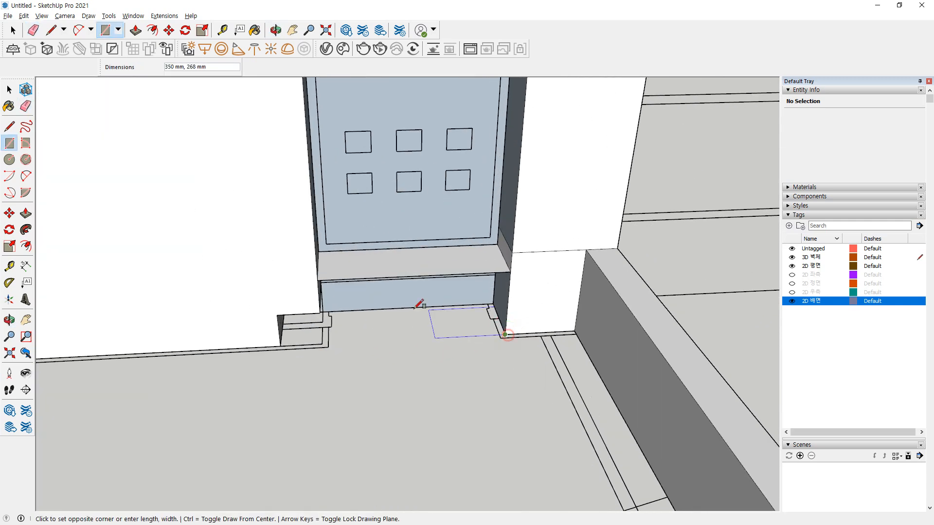
click(318, 281)
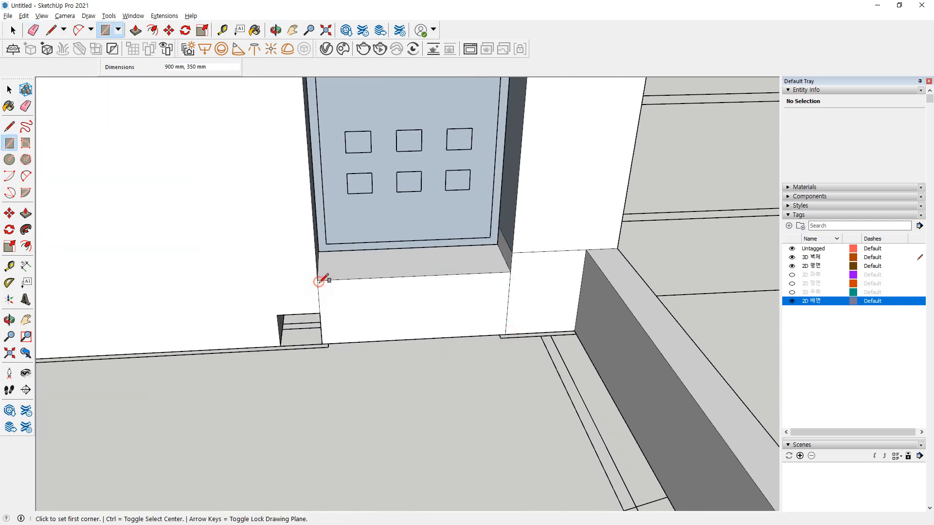
click(322, 344)
click(277, 315)
Erase the rectangle and beam outlines below the bathroom-side doorway and the leftover edge on its side reveal
key(e)
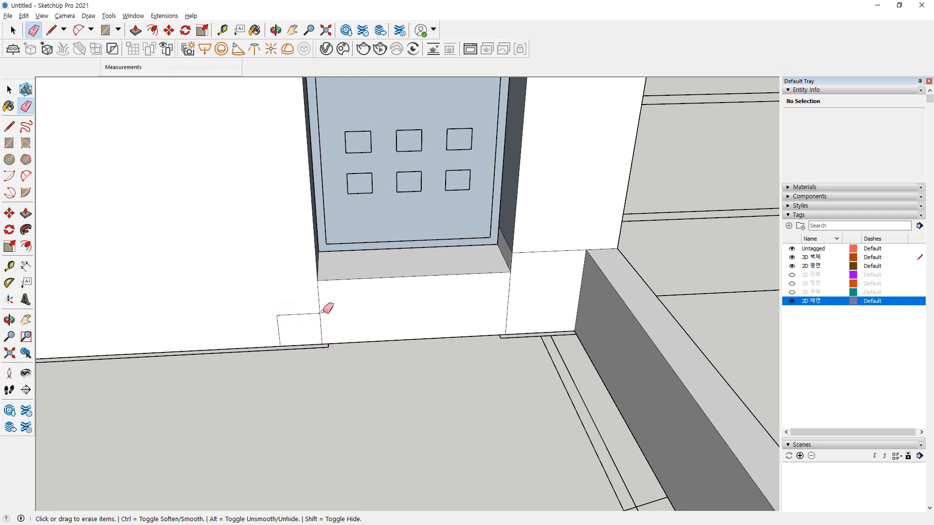
drag(318, 322, 325, 325)
drag(511, 317, 474, 313)
click(536, 253)
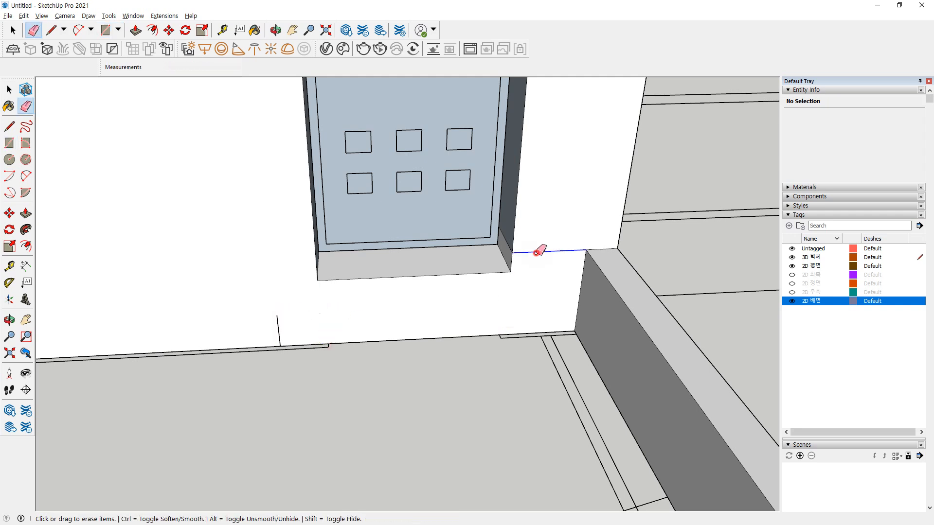
mouse_move(485, 250)
middle_down()
mouse_move(521, 271)
mouse_move(510, 241)
middle_up()
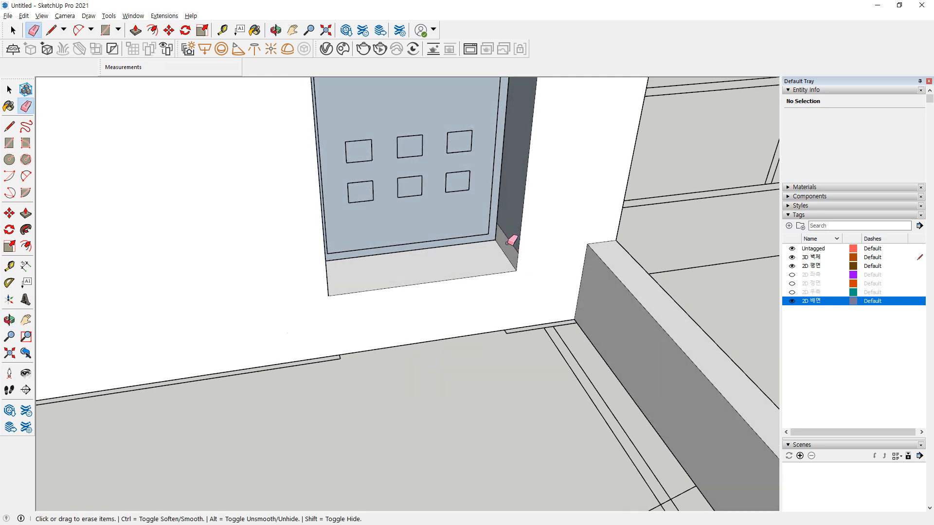
drag(507, 242, 510, 221)
Delete the face that closes the bathroom-side doorway
mouse_move(510, 222)
middle_down()
mouse_move(392, 265)
mouse_move(313, 235)
middle_up()
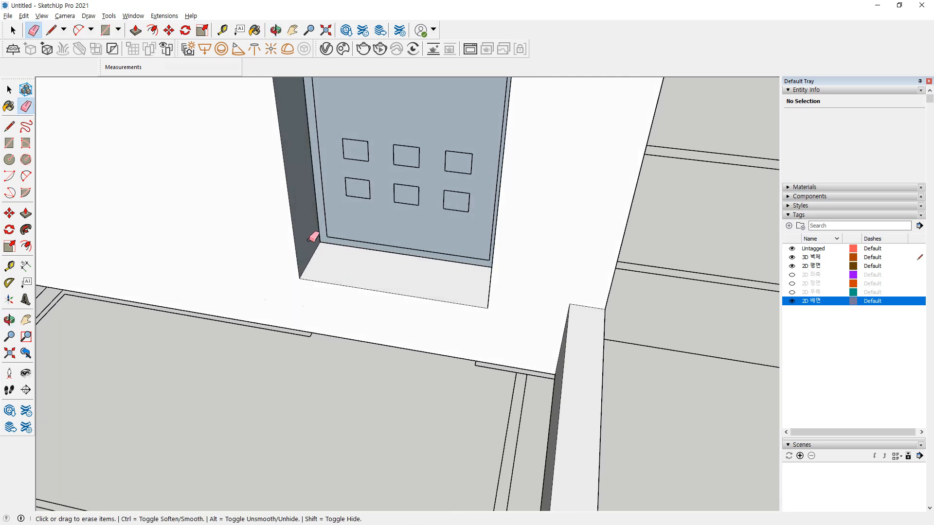
key(space)
click(377, 215)
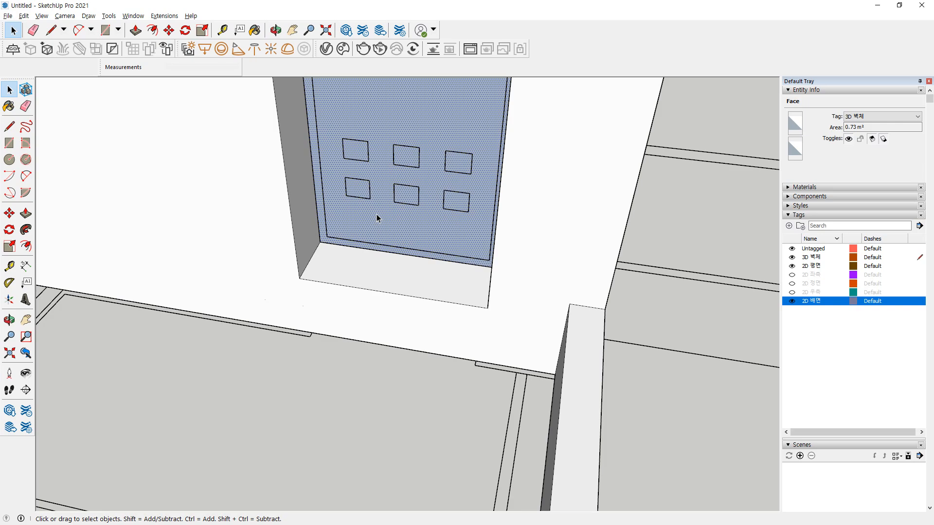
key(Delete)
Draw a line on the outer wall from the bathroom-side doorway to the wall corner, along the top of the base strip
middle_drag(376, 214, 231, 312)
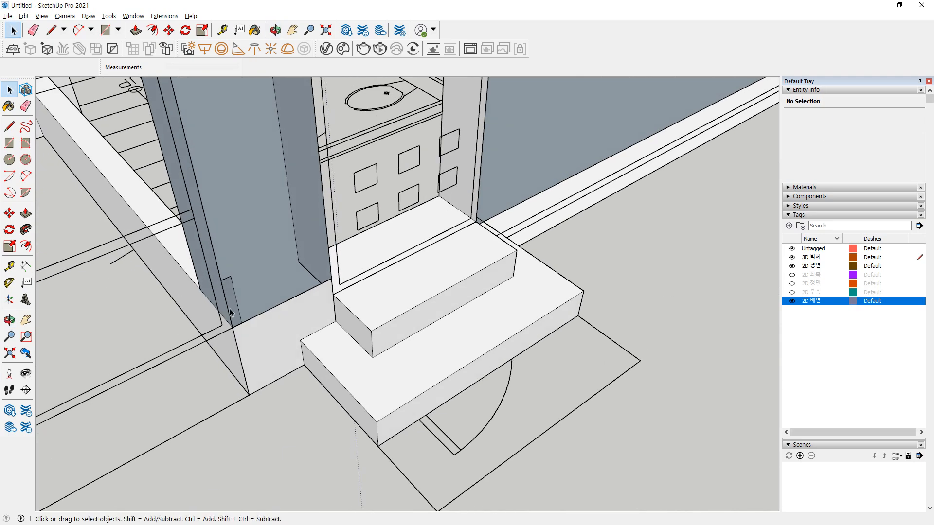
key(l)
click(332, 279)
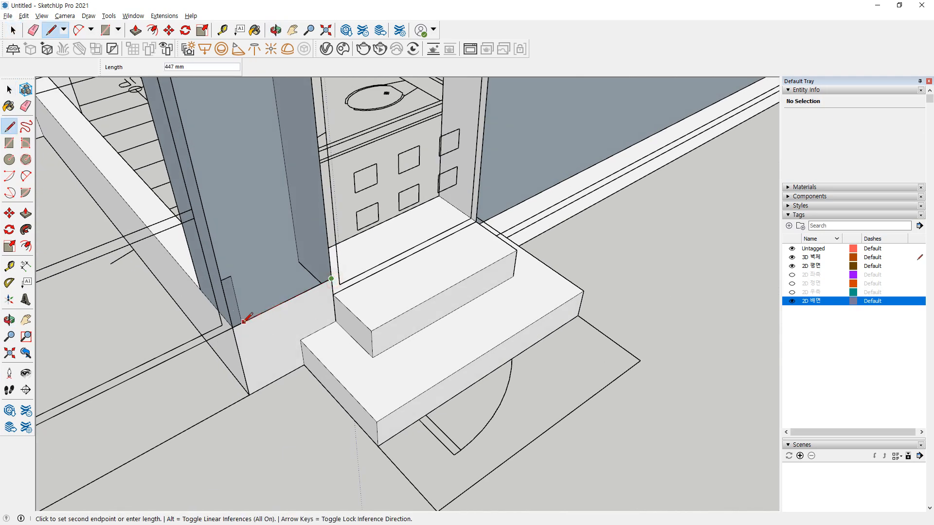
click(233, 328)
scroll(226, 340, down, 8)
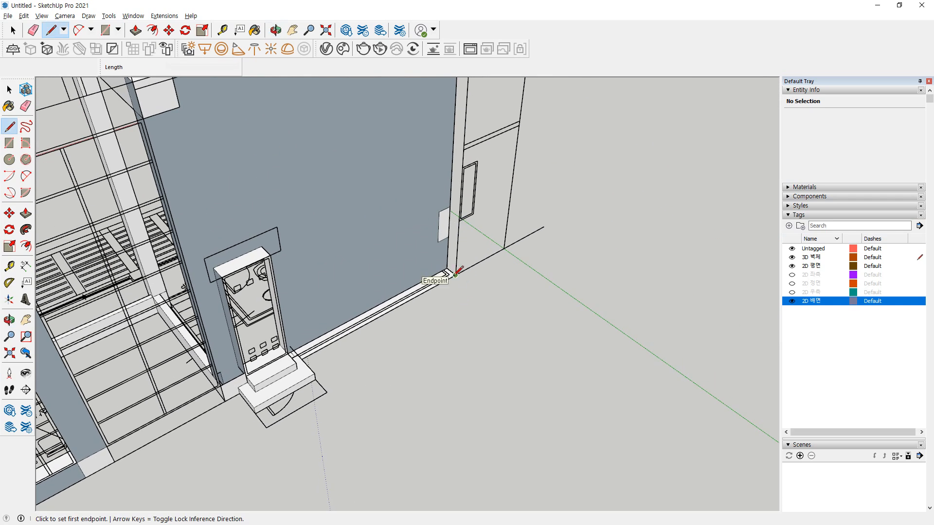
Draw a vertical line up the outer end corner of the bathroom-side wall, from base to top, to close its outer face
click(456, 275)
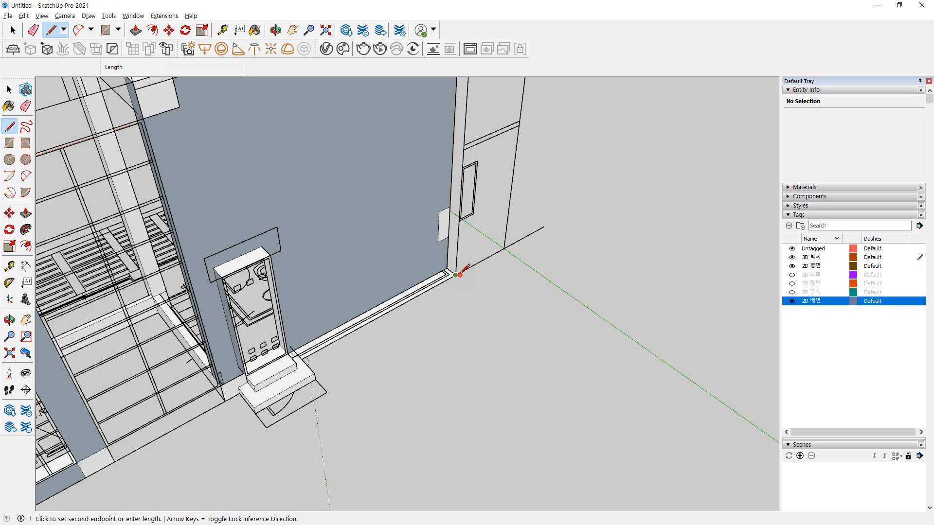
middle_drag(309, 351, 523, 235)
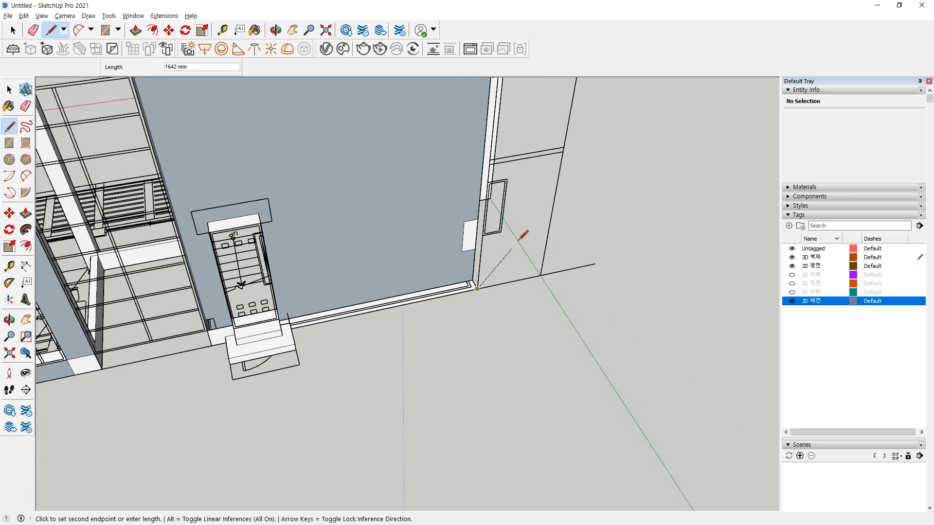
scroll(487, 195, down, 4)
mouse_move(486, 194)
middle_down()
mouse_move(489, 158)
mouse_move(492, 168)
mouse_move(547, 185)
middle_up()
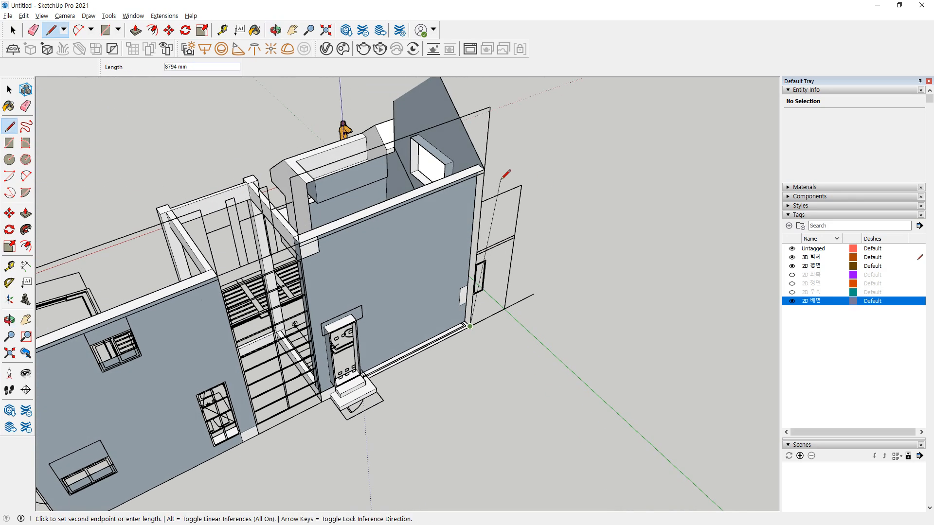
scroll(501, 180, up, 2)
click(475, 169)
Erase the leftover beam outlines on the outer face of the bathroom-side wall
key(e)
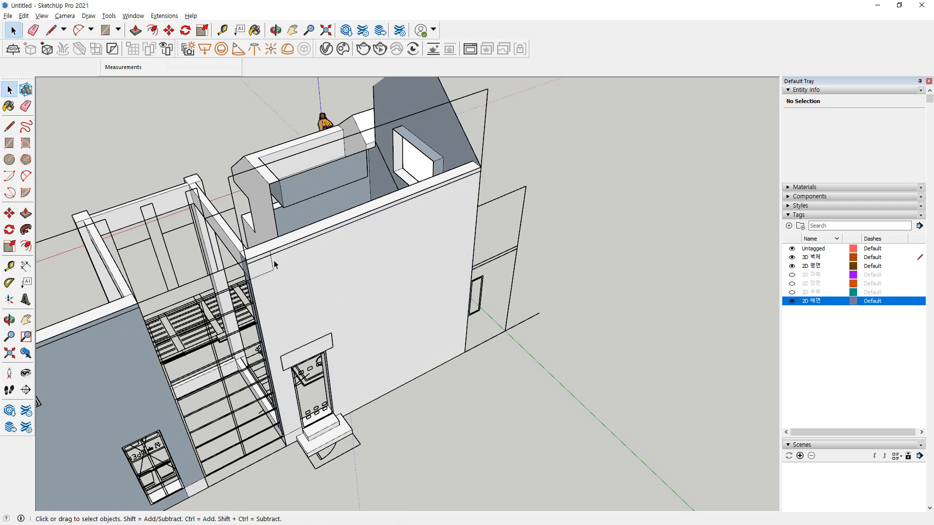
middle_drag(361, 378, 32, 374)
scroll(292, 361, up, 6)
scroll(311, 289, up, 3)
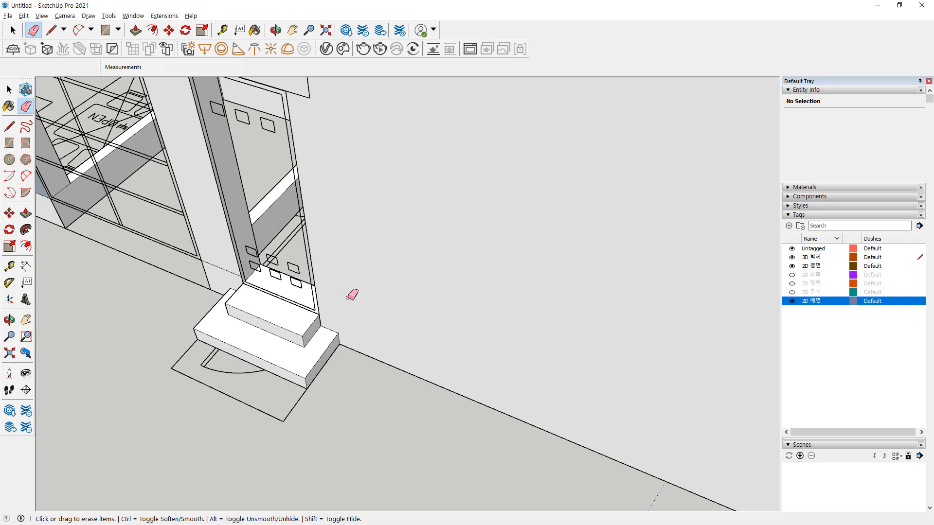
drag(276, 264, 271, 280)
Erase the leftover beam outline at the foot of the kitchen-side wall's outer face, beside the narrow window
shift+middle_drag(250, 300, 535, 375)
scroll(348, 272, up, 4)
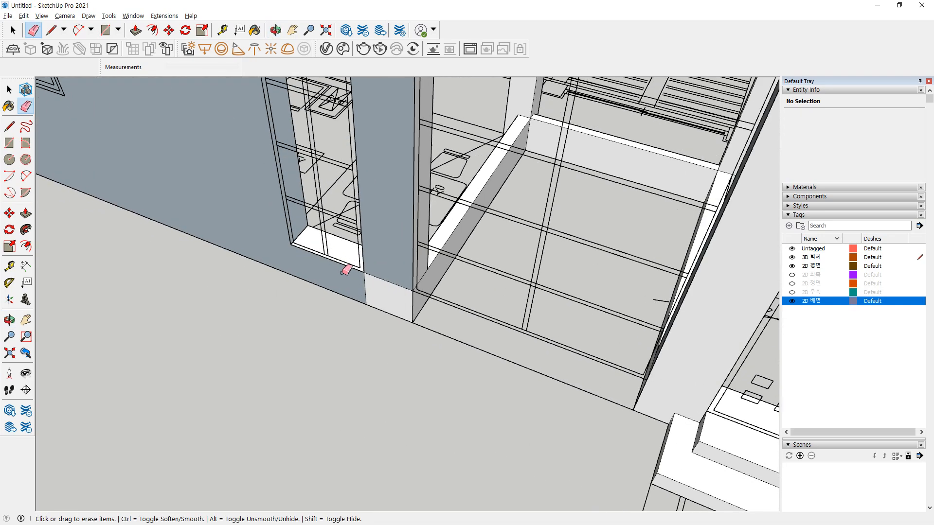
drag(382, 270, 379, 289)
scroll(319, 290, down, 7)
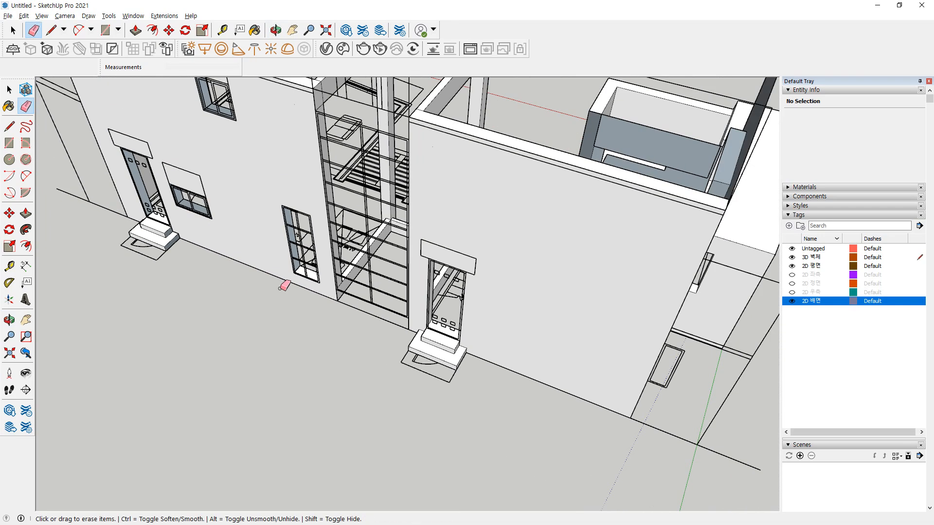
Draw a 300 mm line along the lower edge of the kitchen-side doorway's side reveal to rebuild its faces
shift+middle_drag(216, 252, 267, 333)
scroll(197, 291, up, 9)
scroll(186, 281, up, 3)
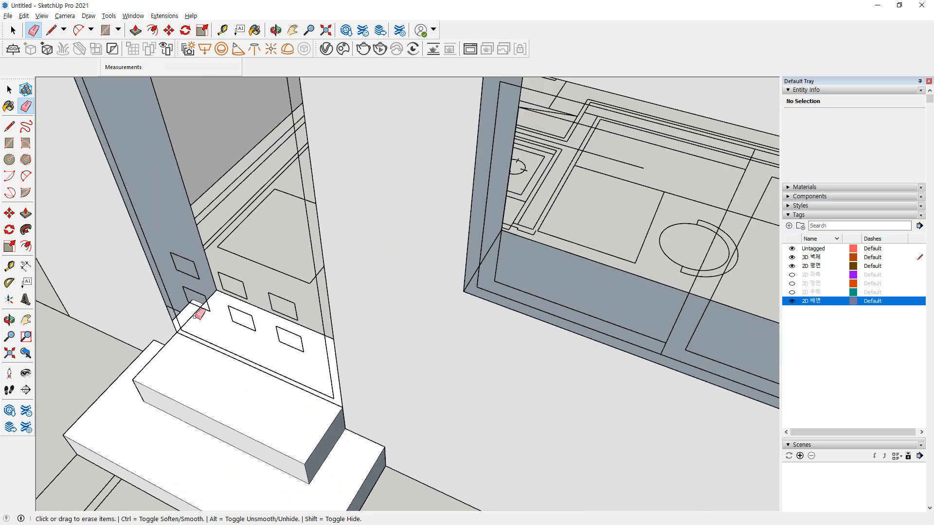
key(l)
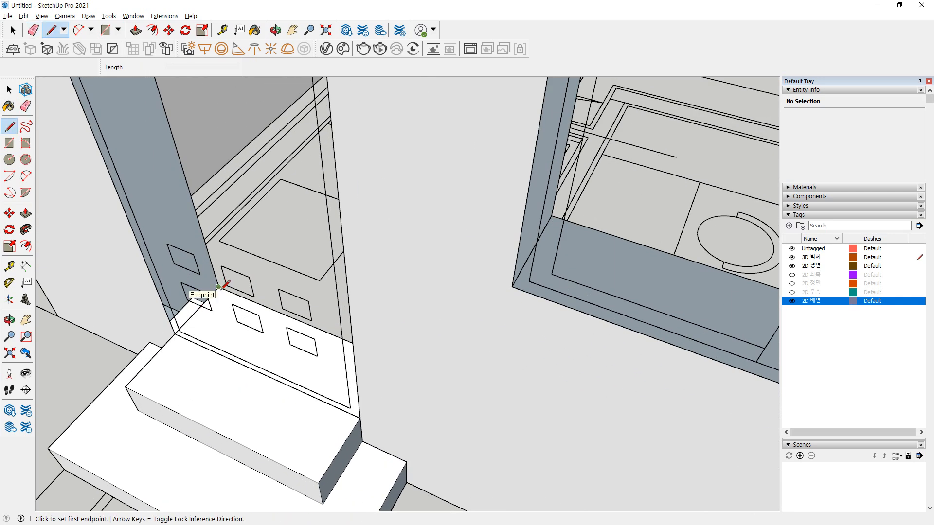
click(219, 287)
click(175, 334)
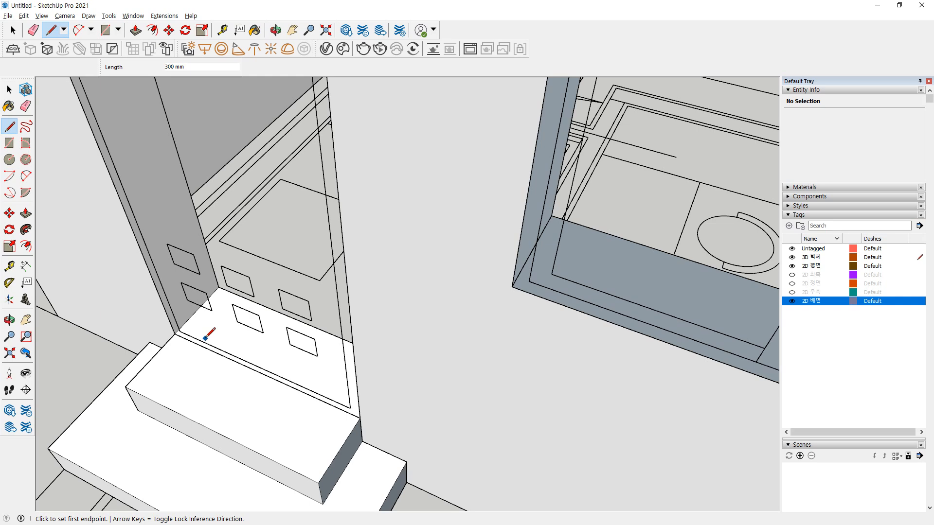
Trace the lower side reveal edges of the small ground-floor window and the upper window in the kitchen-side wall
mouse_move(204, 339)
middle_down()
mouse_move(361, 302)
mouse_move(370, 330)
middle_up()
click(419, 267)
click(384, 308)
scroll(371, 329, down, 3)
scroll(427, 156, up, 6)
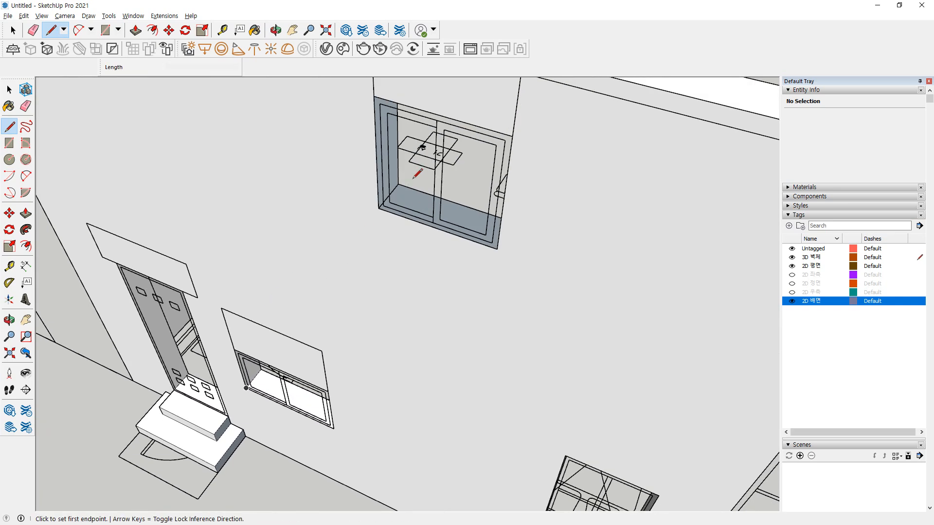
click(392, 190)
click(341, 252)
scroll(364, 261, down, 3)
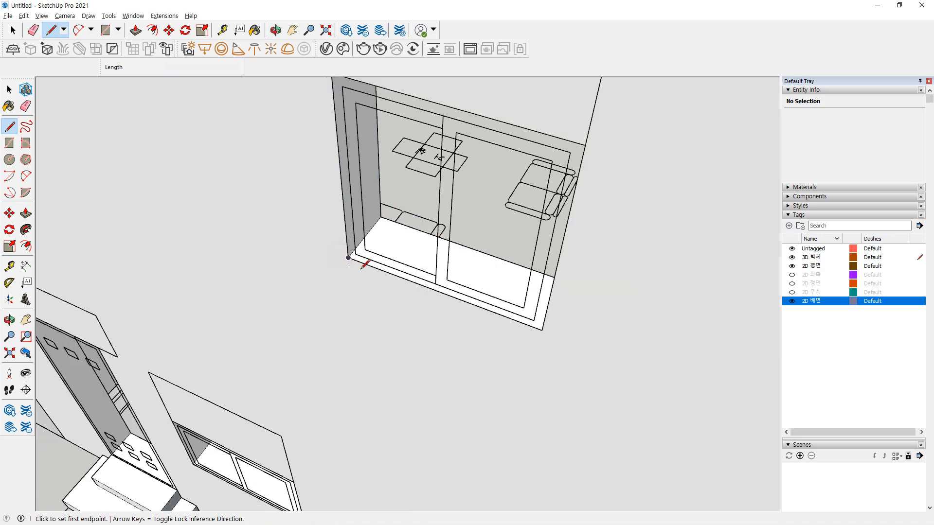
Trace the lower side reveal edge of the narrow window in the kitchen-side wall
mouse_move(365, 260)
middle_down()
mouse_move(507, 275)
mouse_move(573, 442)
mouse_move(388, 383)
middle_up()
scroll(385, 387, up, 3)
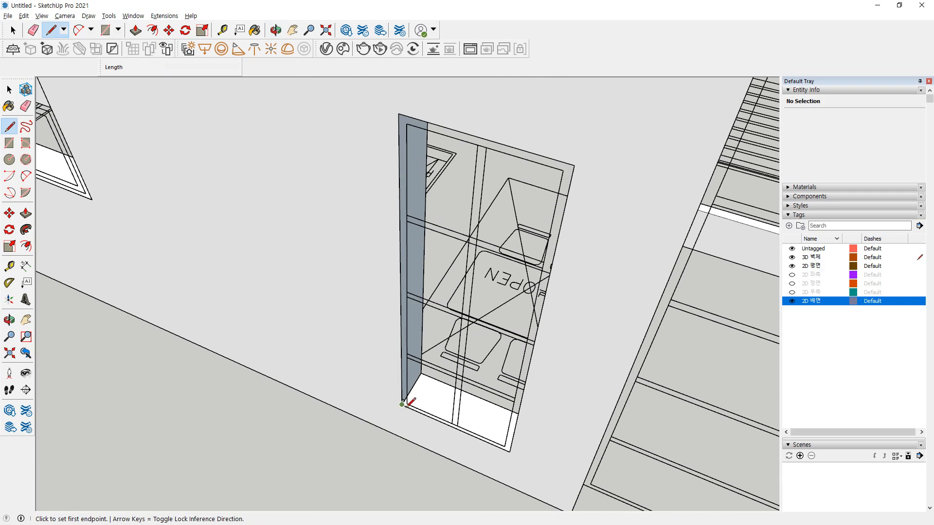
scroll(415, 386, up, 2)
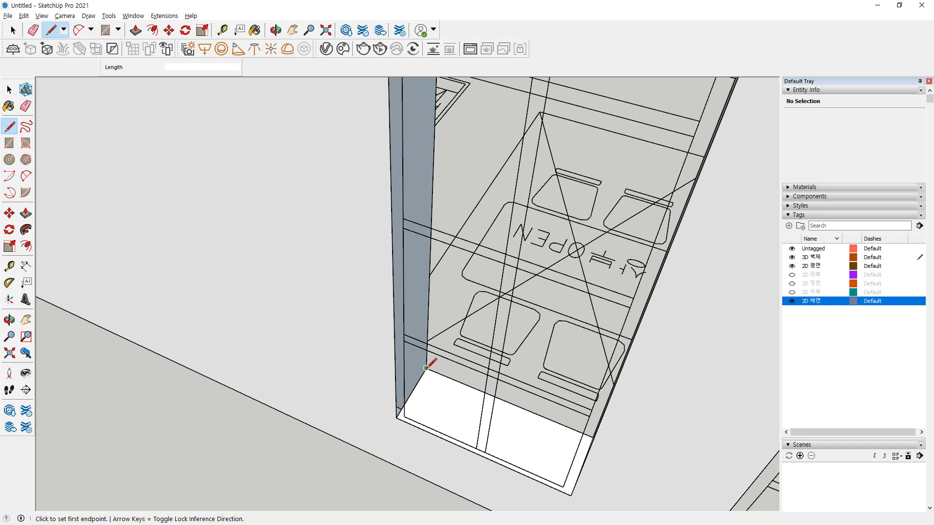
click(426, 367)
click(396, 416)
middle_drag(392, 410, 488, 402)
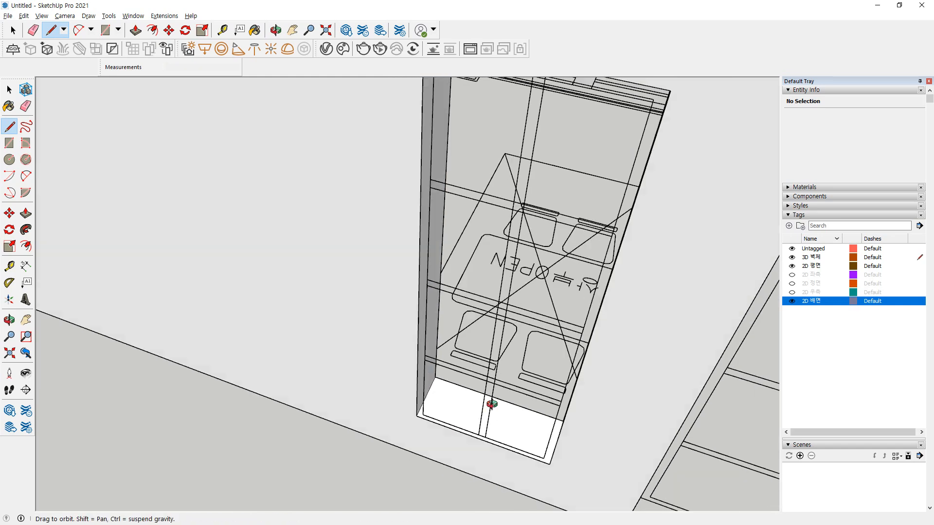
Erase the edge between the floor-level beam's side and the end face of the bathroom-side wall
scroll(642, 378, down, 5)
scroll(555, 318, down, 5)
middle_drag(475, 306, 561, 246)
scroll(540, 248, up, 3)
scroll(533, 389, up, 2)
scroll(511, 479, up, 2)
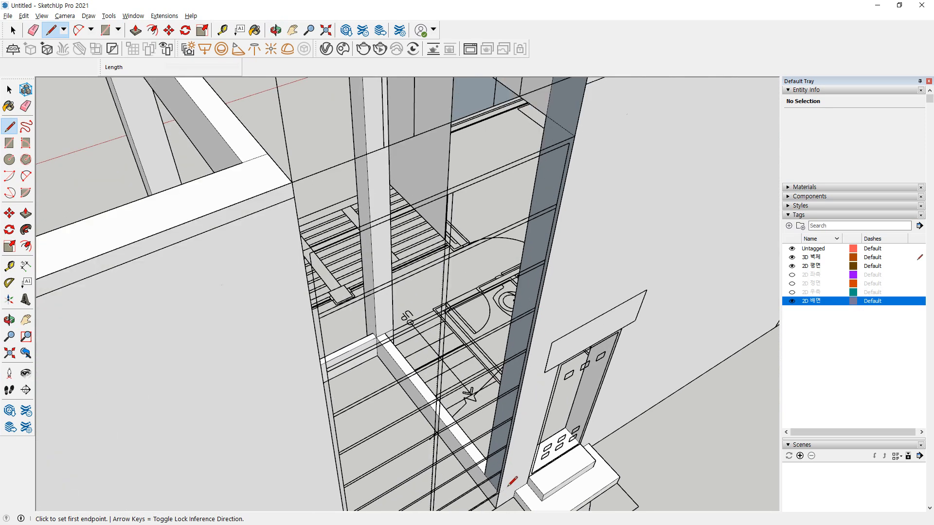
key(space)
click(668, 460)
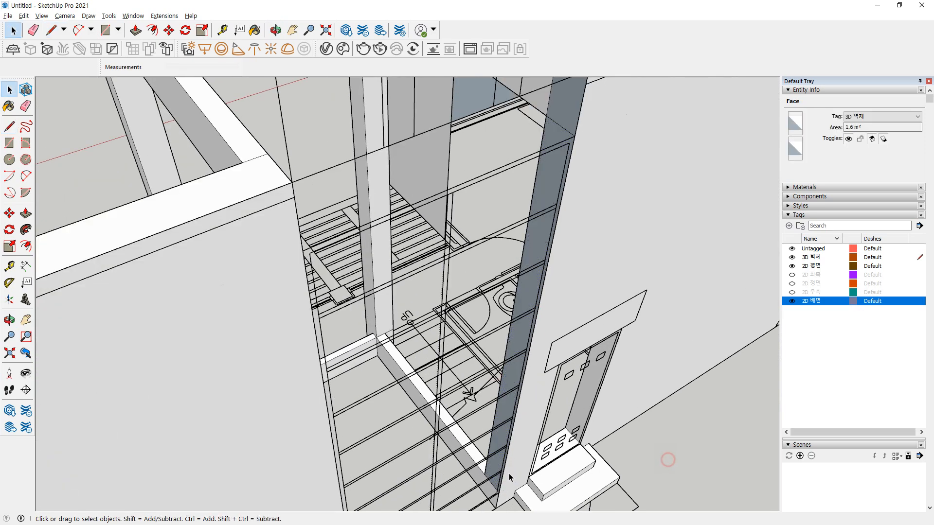
scroll(508, 475, up, 4)
click(491, 419)
middle_drag(491, 419, 642, 347)
click(623, 440)
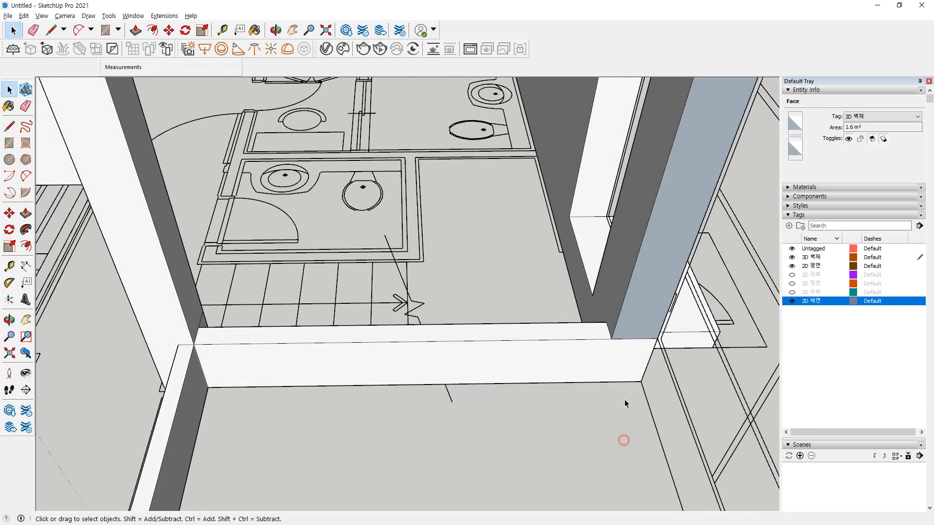
key(e)
drag(632, 350, 640, 321)
Reverse the merged face formed by the floor-level beam's side and the bathroom-side wall end
key(space)
right_click(600, 362)
click(628, 283)
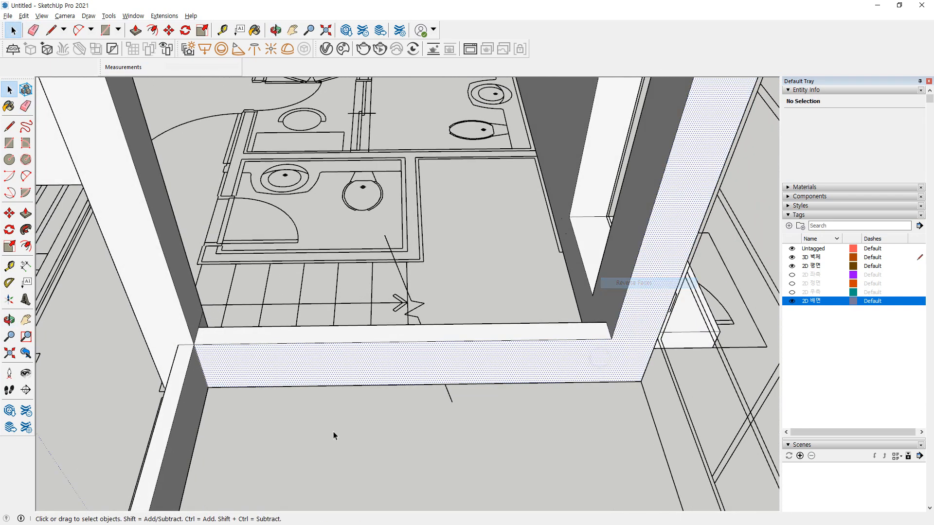
click(335, 434)
scroll(180, 357, up, 5)
scroll(272, 374, down, 6)
scroll(497, 377, down, 4)
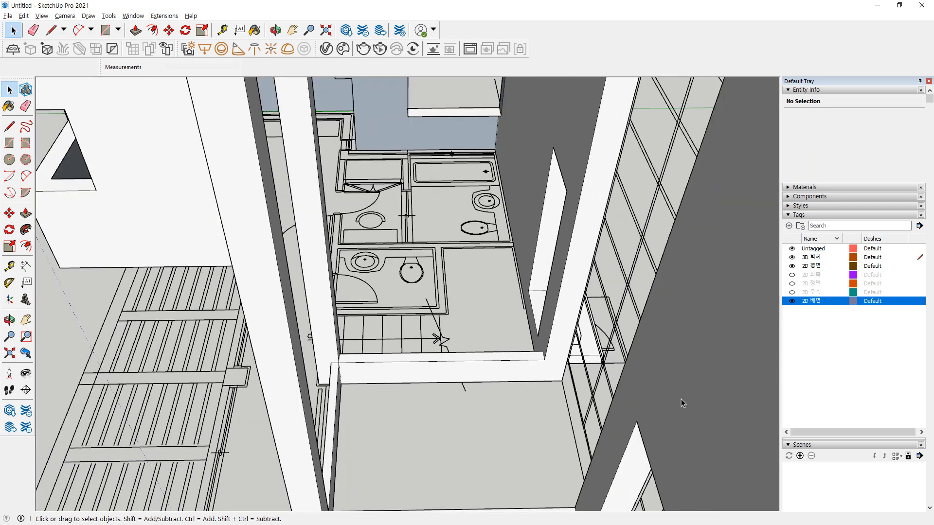
Erase the edge between the upper beam's side and the end face of the bathroom-side wall
scroll(601, 370, down, 4)
middle_drag(491, 335, 584, 326)
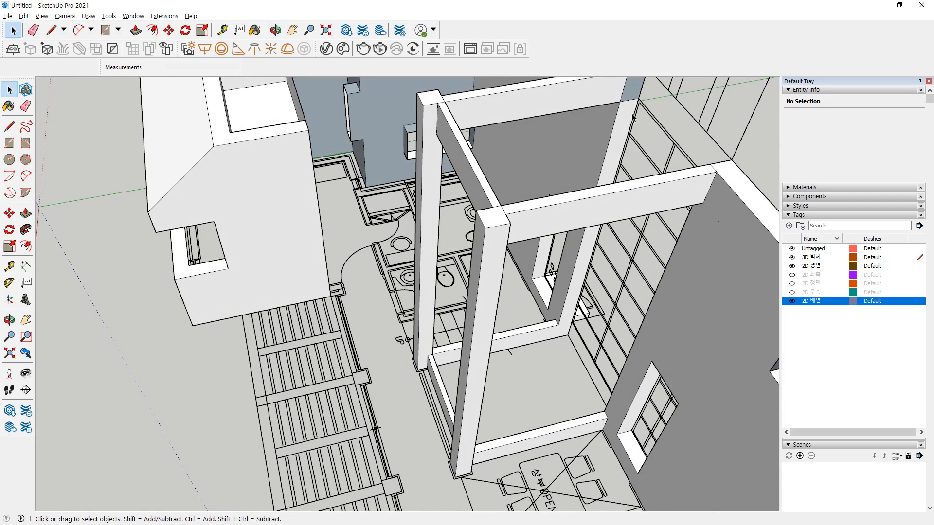
scroll(571, 184, up, 7)
key(e)
click(572, 183)
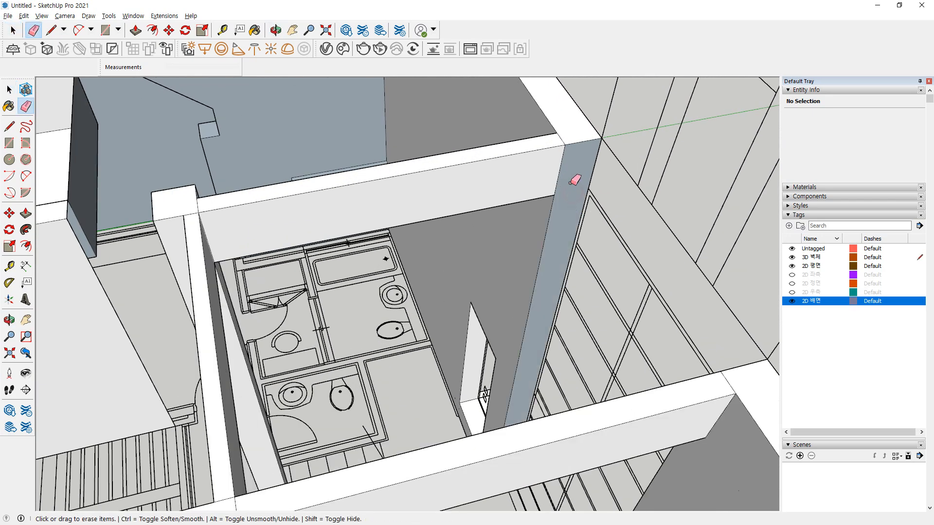
click(559, 162)
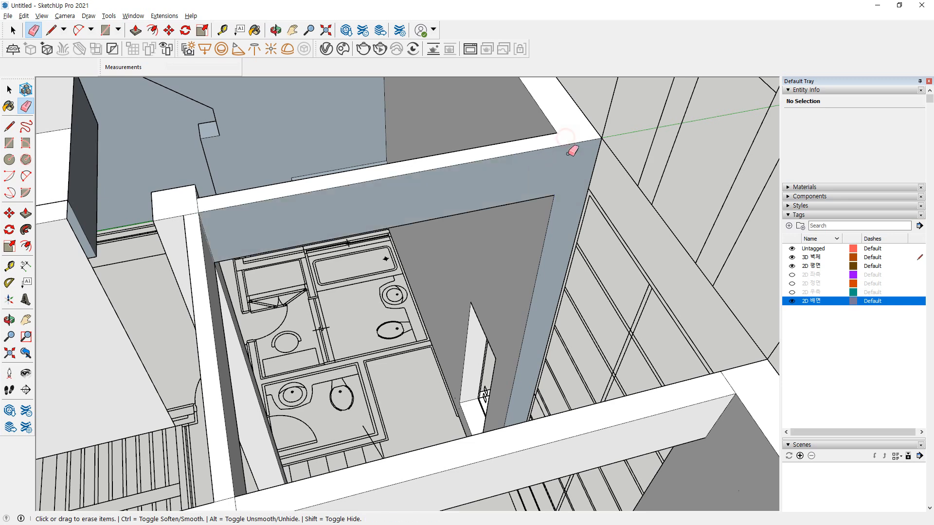
Reverse the merged face formed by the upper beam's side and the bathroom-side wall end
key(space)
click(556, 165)
key(alt+r)
click(680, 177)
scroll(199, 211, up, 2)
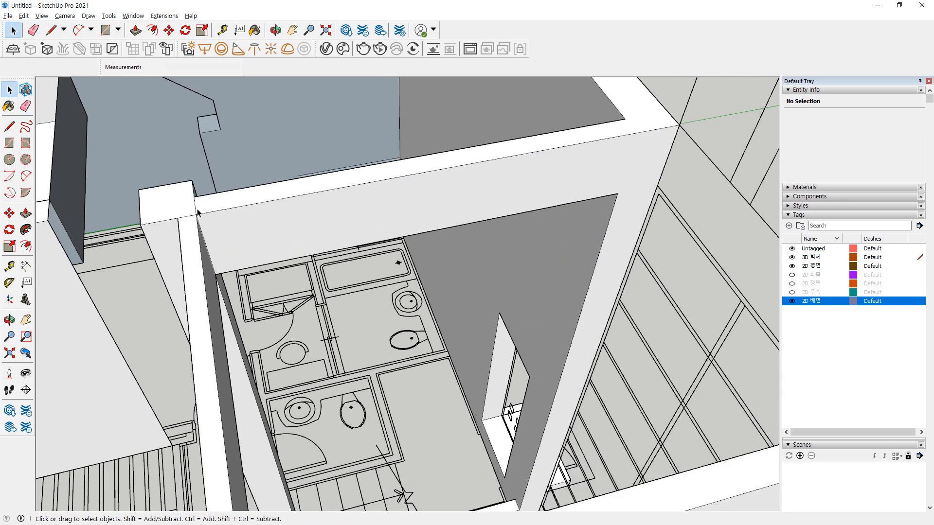
Inspect the remaining beam, column and wall junctions around the stair bay for leftover edges
key(e)
scroll(264, 265, down, 2)
middle_drag(588, 251, 524, 200)
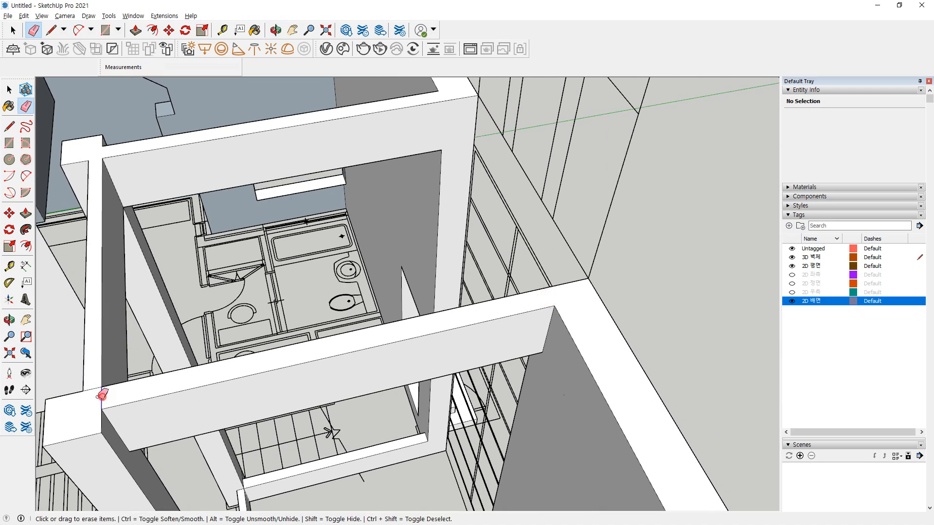
middle_drag(563, 271, 269, 367)
scroll(262, 370, up, 4)
scroll(262, 370, up, 1)
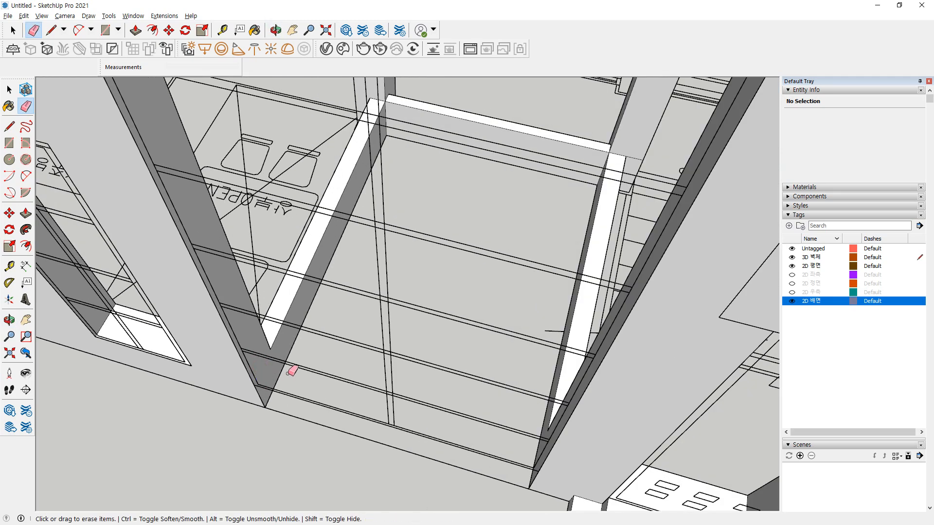
scroll(288, 374, down, 3)
middle_drag(240, 257, 198, 226)
scroll(241, 269, up, 1)
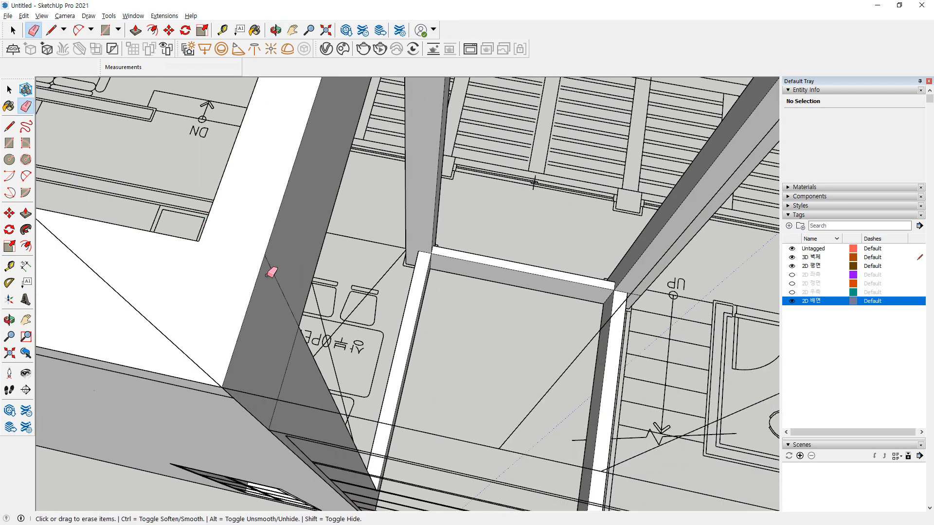
mouse_move(294, 348)
middle_down()
mouse_move(284, 316)
mouse_move(345, 299)
mouse_move(389, 319)
middle_up()
scroll(287, 323, down, 5)
middle_drag(355, 281, 219, 312)
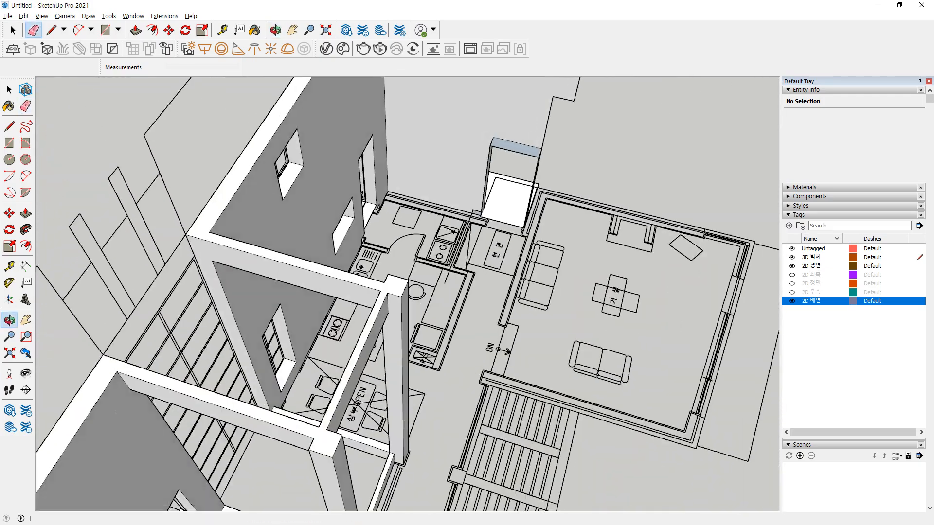
Try to push the entrance-side end wall's face inward to the inner edge of the entrance opening
middle_drag(452, 226, 417, 249)
scroll(481, 160, up, 4)
scroll(479, 159, up, 2)
key(p)
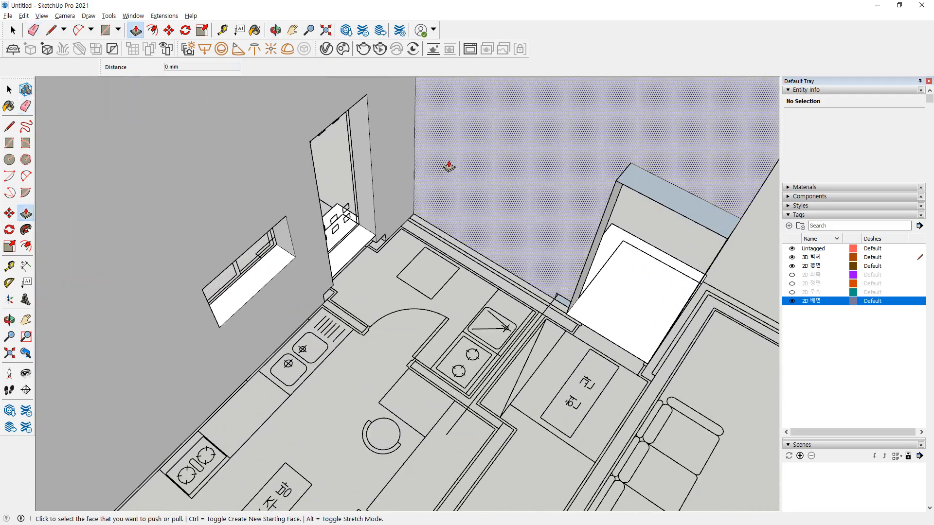
click(440, 160)
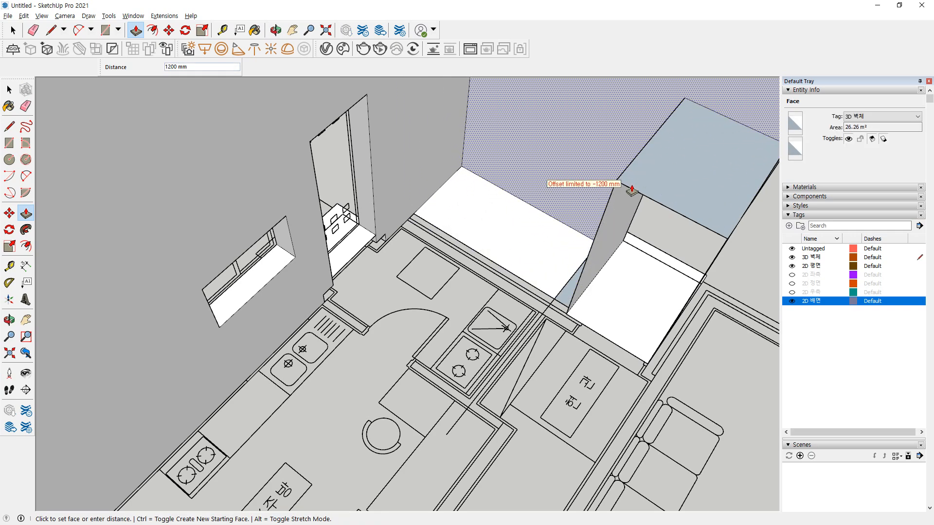
click(631, 193)
Try to trace the end wall's outer base edge, 2700 mm long, and its vertical corner edge at the kitchen-side wall
middle_drag(621, 271, 553, 211)
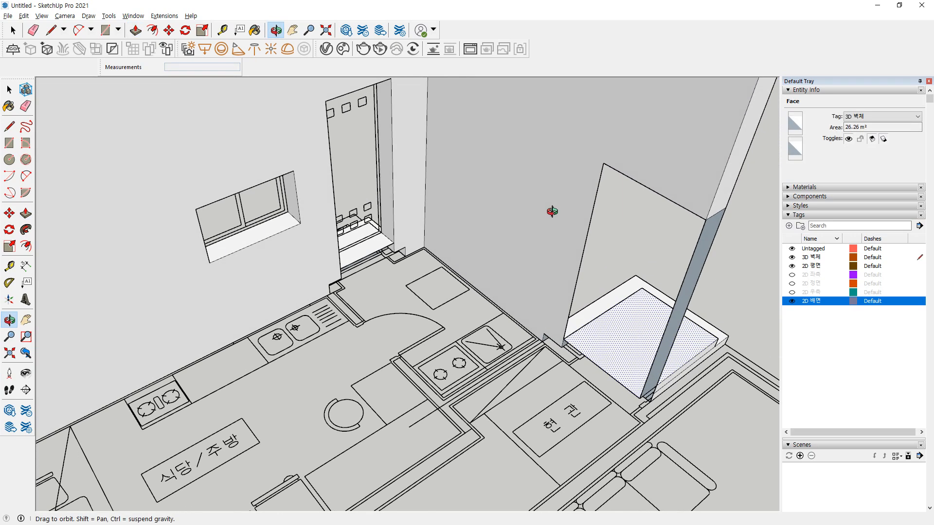
scroll(630, 333, up, 3)
middle_drag(630, 332, 569, 321)
key(l)
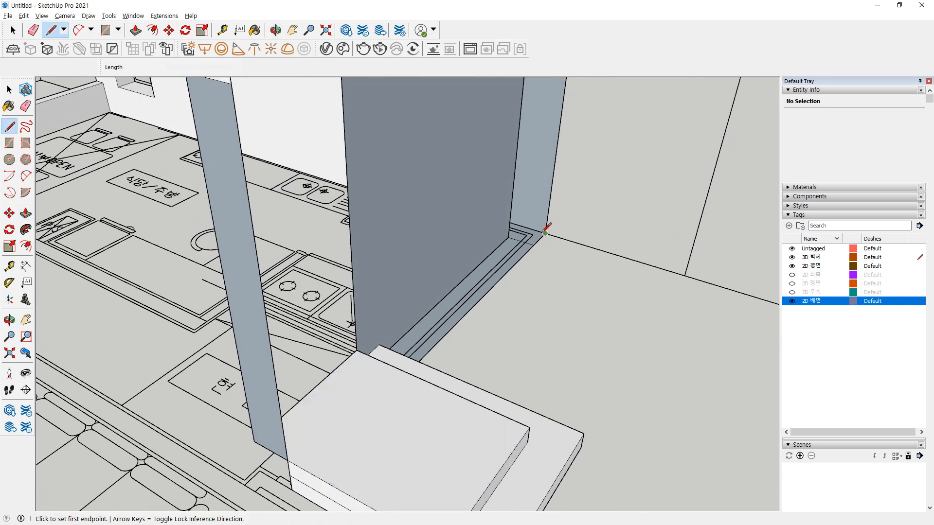
click(545, 233)
middle_drag(547, 236, 218, 302)
click(236, 303)
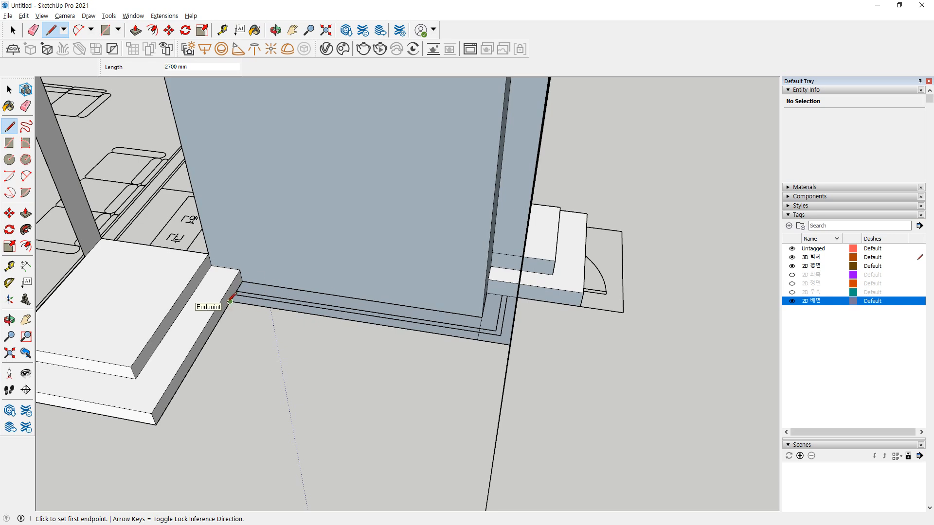
middle_drag(520, 292, 284, 294)
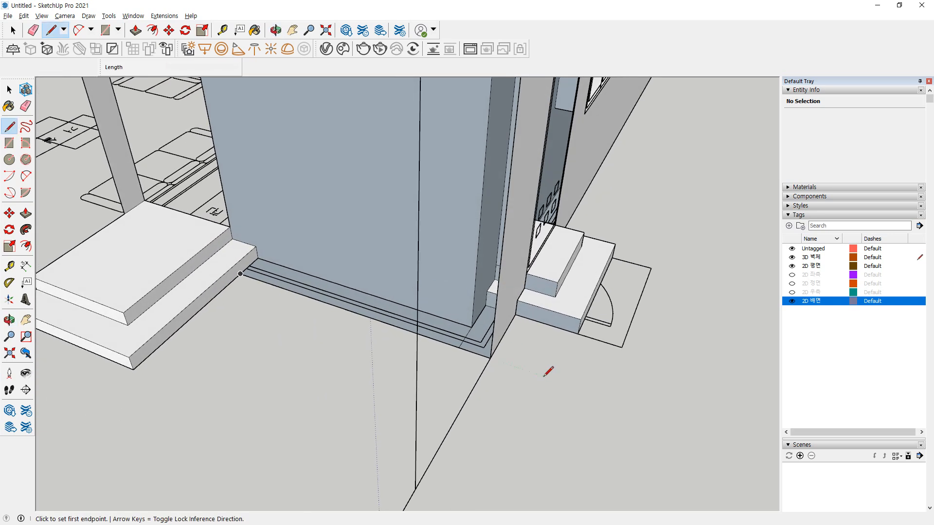
click(490, 359)
scroll(492, 340, down, 3)
middle_drag(493, 336, 490, 377)
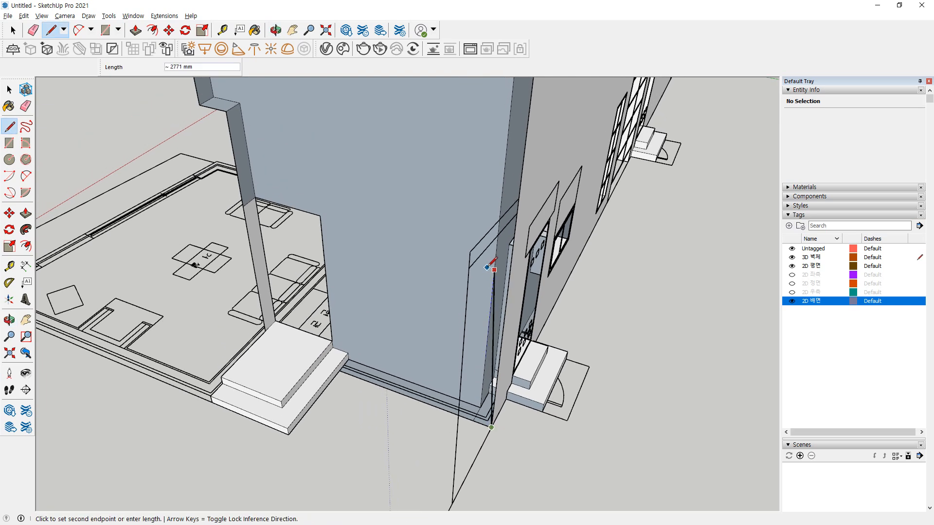
shift+middle_drag(489, 270, 476, 363)
middle_drag(506, 150, 427, 178)
click(447, 182)
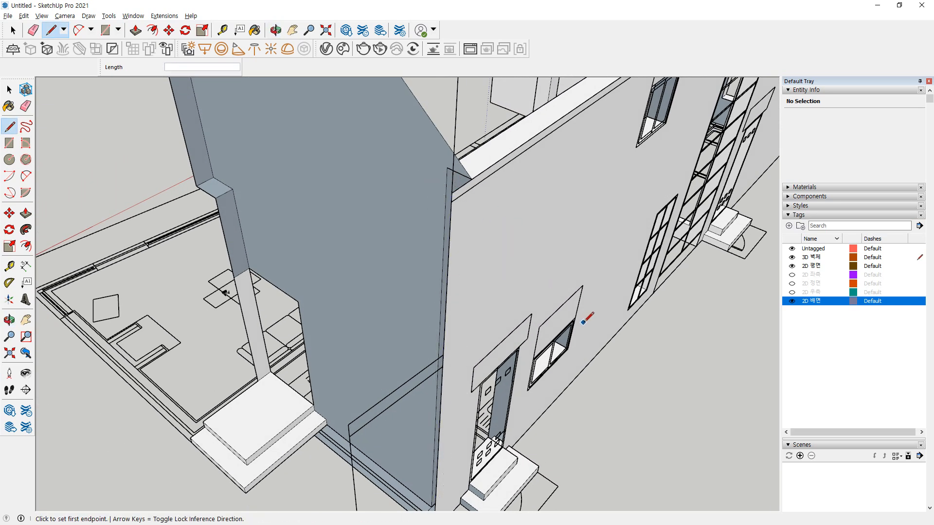
key(space)
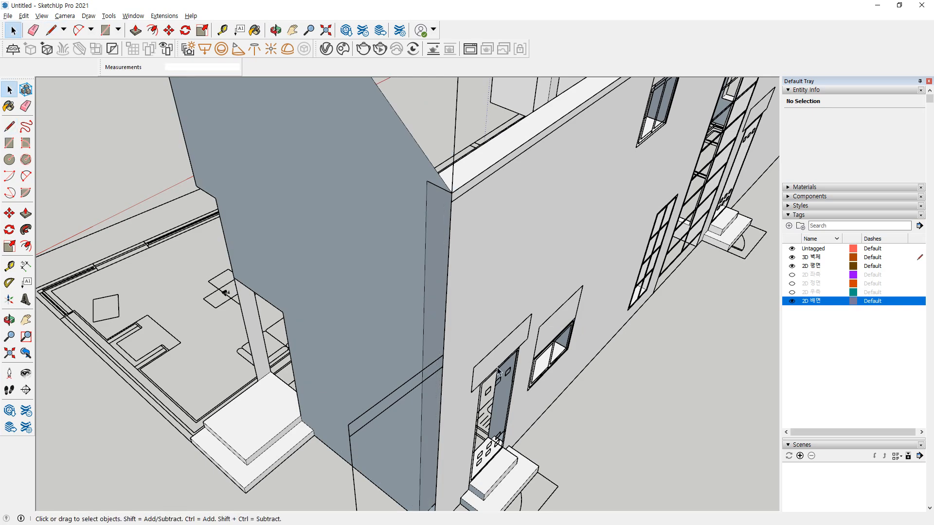
Examine the top faces of the beam and the kitchen-side wall where they meet beside the large glazed opening
click(326, 258)
click(433, 208)
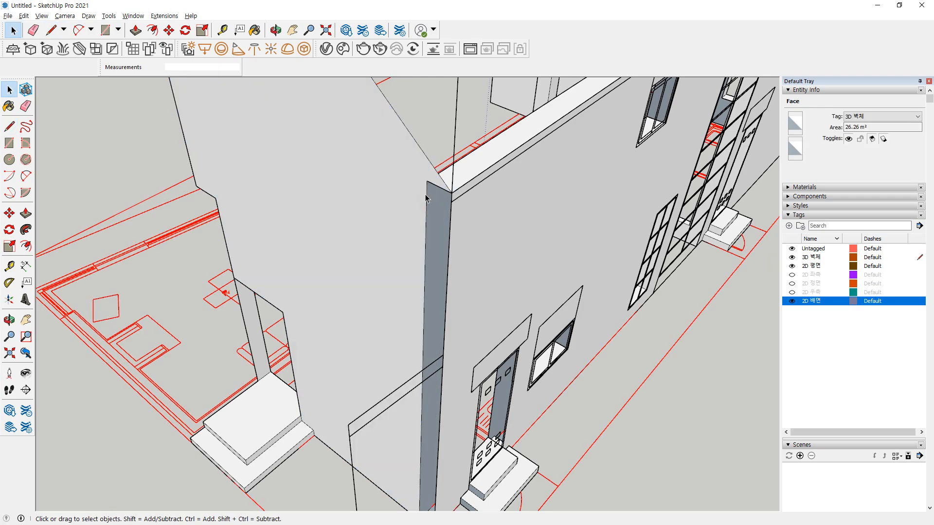
middle_drag(428, 196, 798, 278)
shift+middle_drag(324, 227, 467, 369)
scroll(497, 329, up, 1)
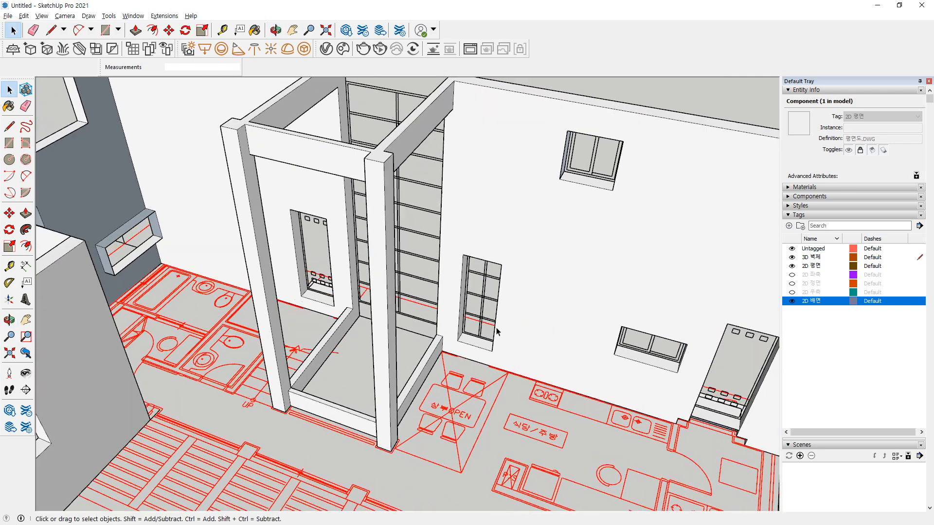
shift+middle_drag(497, 327, 510, 386)
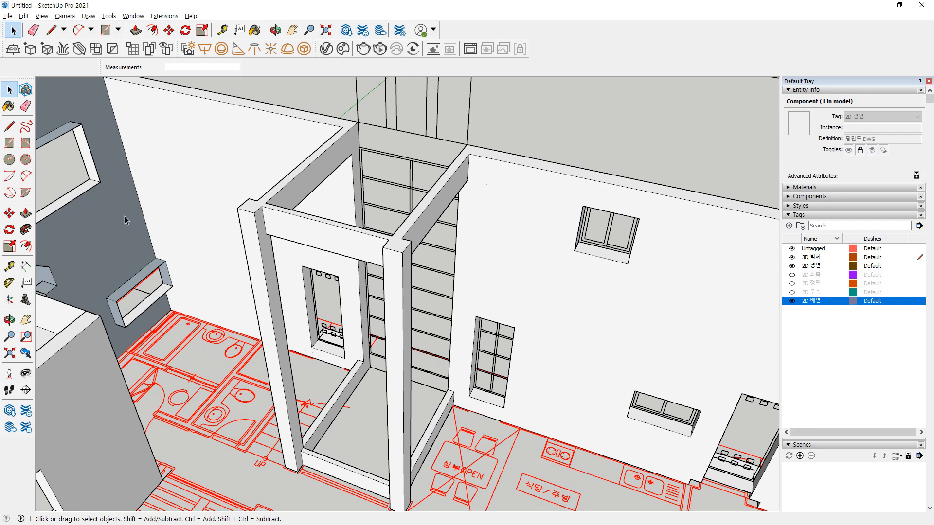
scroll(488, 146, up, 5)
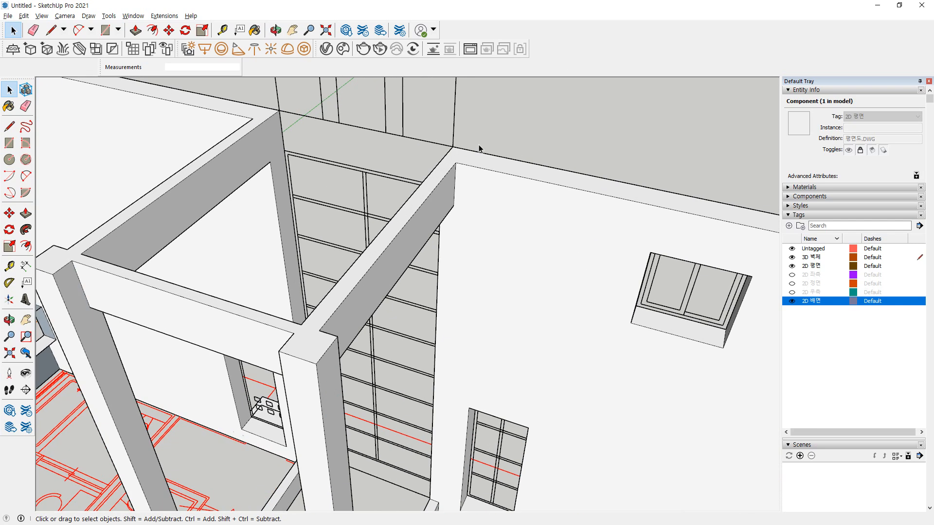
key(l)
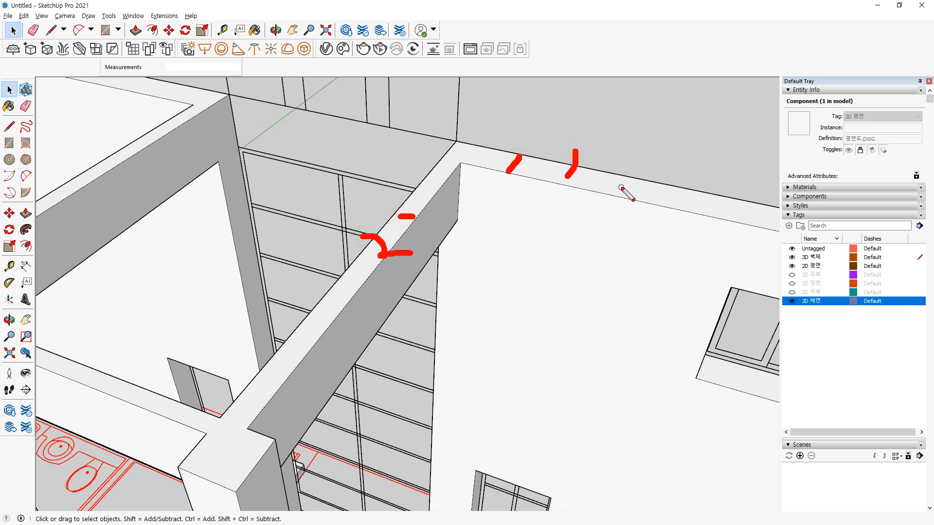
key(Escape)
scroll(540, 194, down, 5)
shift+middle_drag(591, 261, 393, 111)
middle_drag(574, 281, 532, 264)
Copy the entrance-side end wall's face 300 mm inward to the inner edge of the entrance opening
click(532, 262)
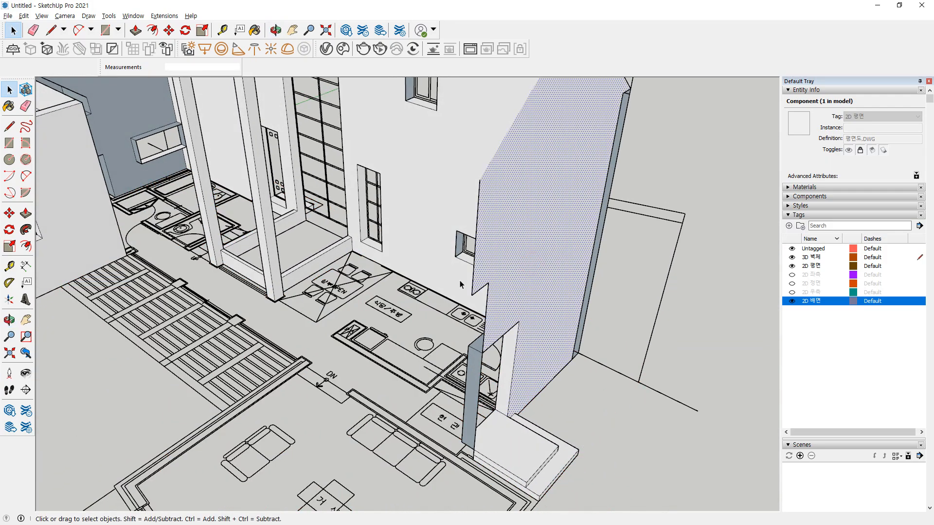
middle_drag(515, 233, 649, 320)
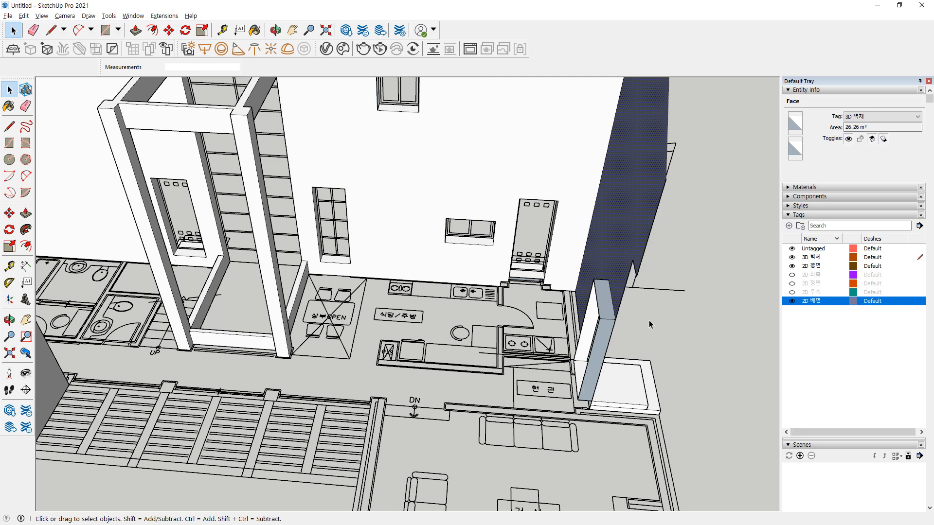
key(l)
key(m)
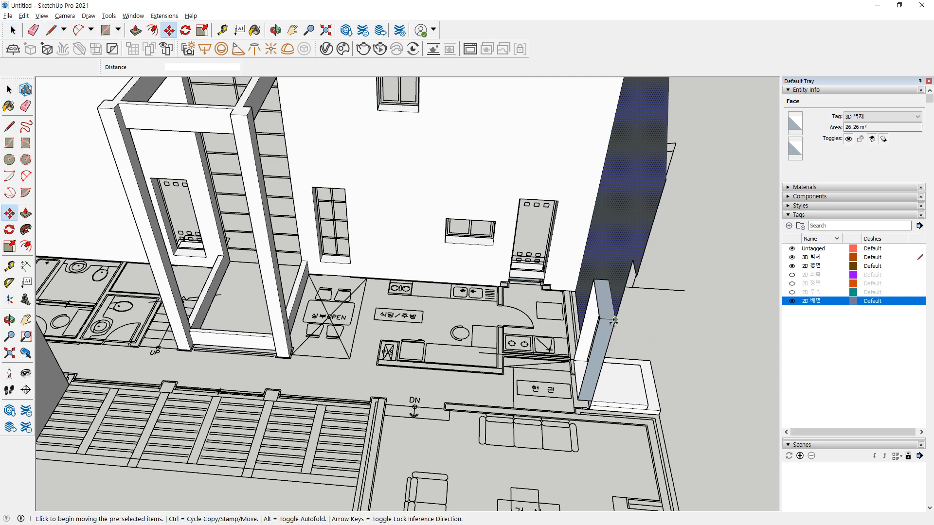
scroll(614, 320, up, 2)
click(616, 318)
key(ctrl)
click(592, 319)
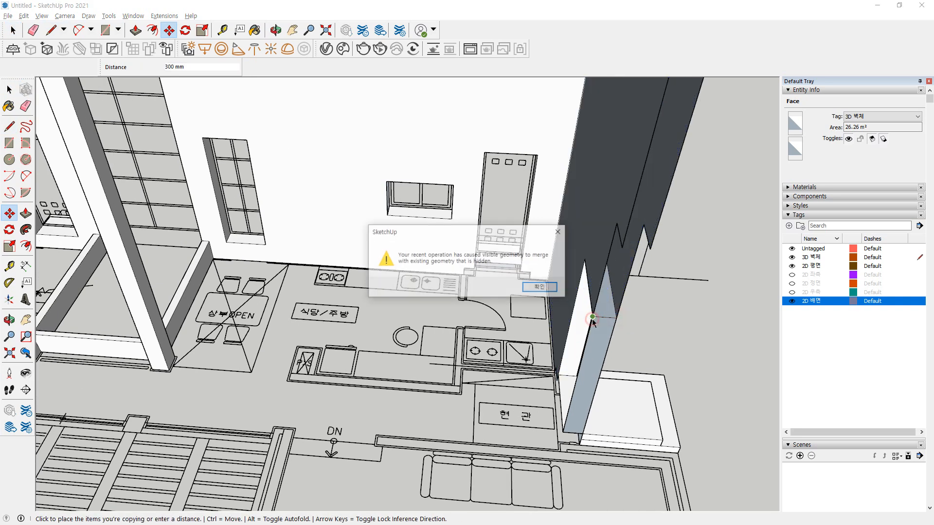
middle_drag(621, 296, 641, 274)
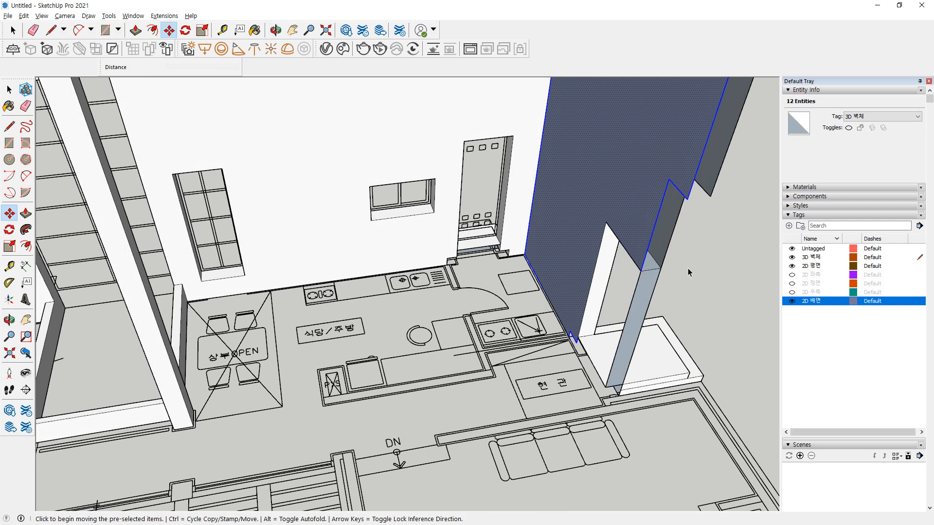
key(space)
click(692, 268)
Connect the outer and inner faces of the end wall with 300 mm lines at the corners of its stepped eave edge
scroll(702, 197, up, 2)
key(l)
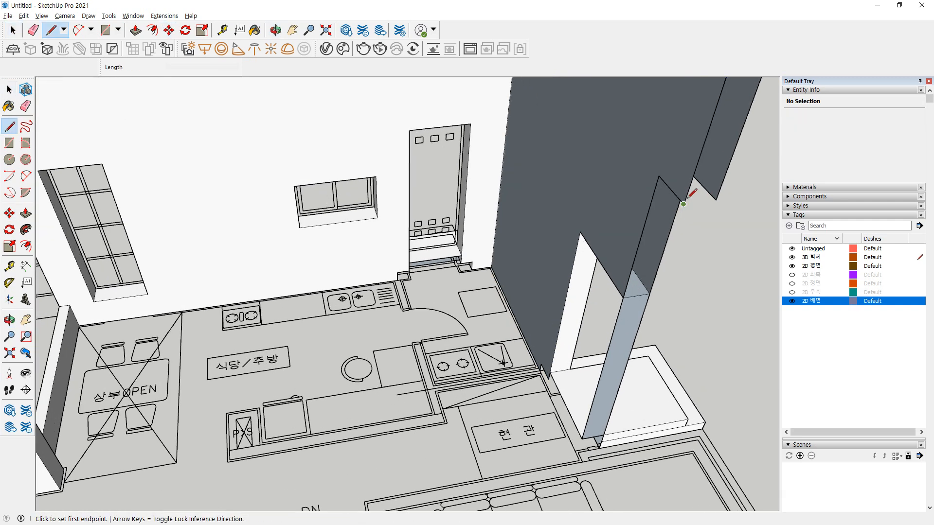
click(683, 204)
click(714, 198)
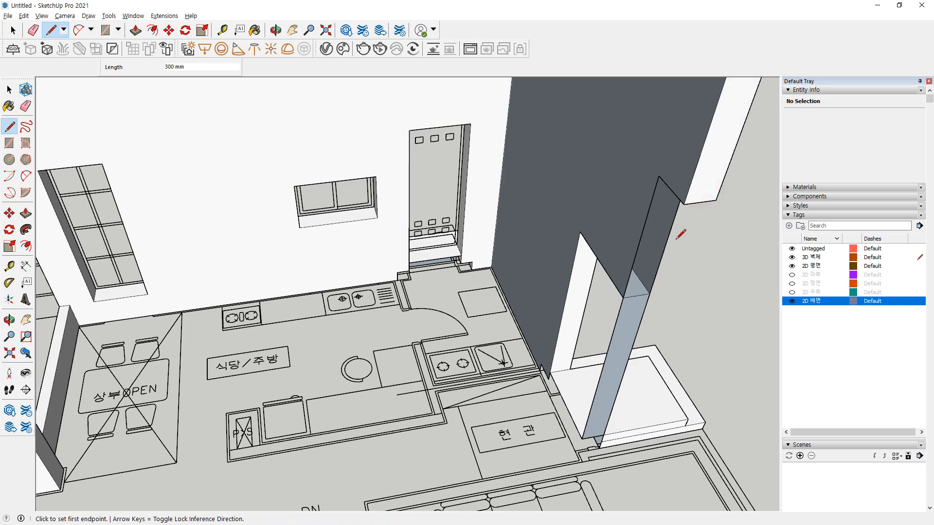
middle_drag(677, 239, 666, 134)
click(640, 187)
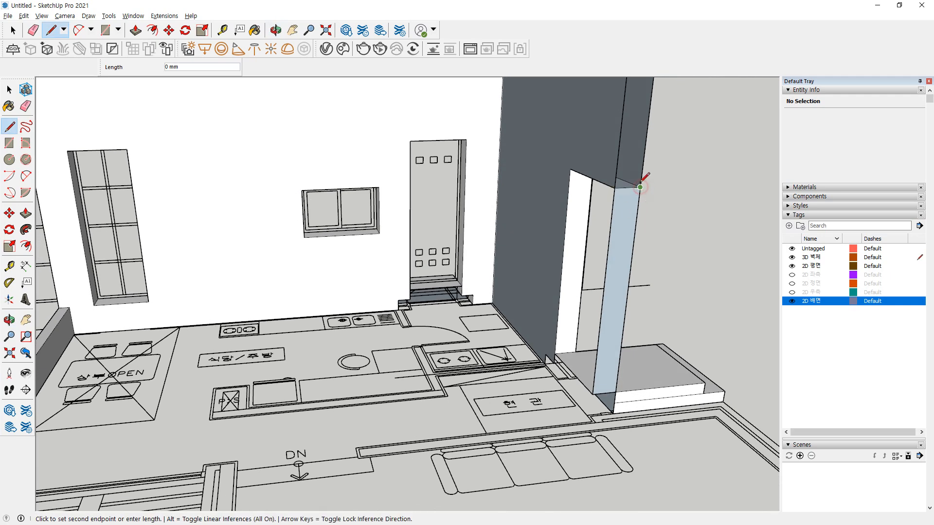
key(Escape)
shift+middle_drag(658, 189, 606, 152)
click(585, 136)
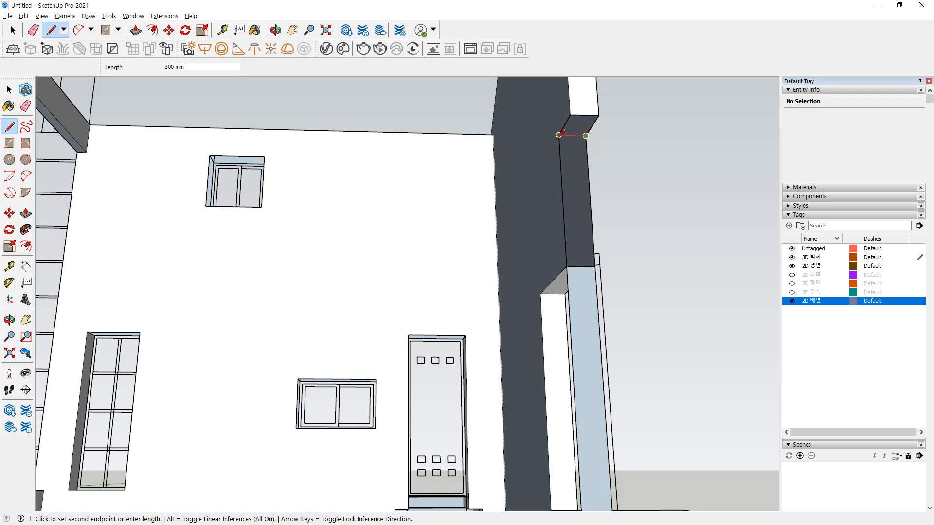
click(559, 135)
Reverse the inner face of the entrance-side end wall
key(space)
middle_drag(517, 193, 613, 398)
right_click(551, 223)
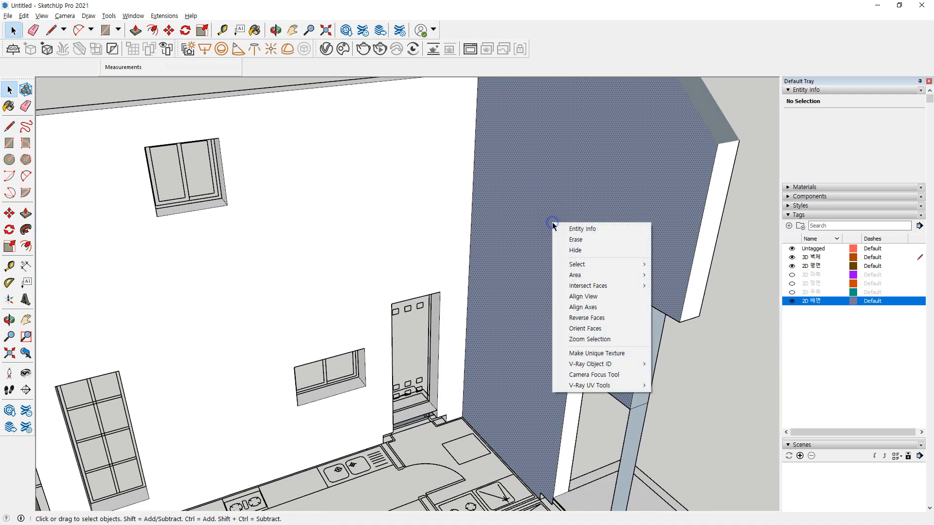
click(582, 319)
Draw a 6300 by 300 mm rectangle closing the end wall's open vertical side at the kitchen-side corner
middle_drag(591, 296, 498, 324)
middle_drag(585, 192, 497, 242)
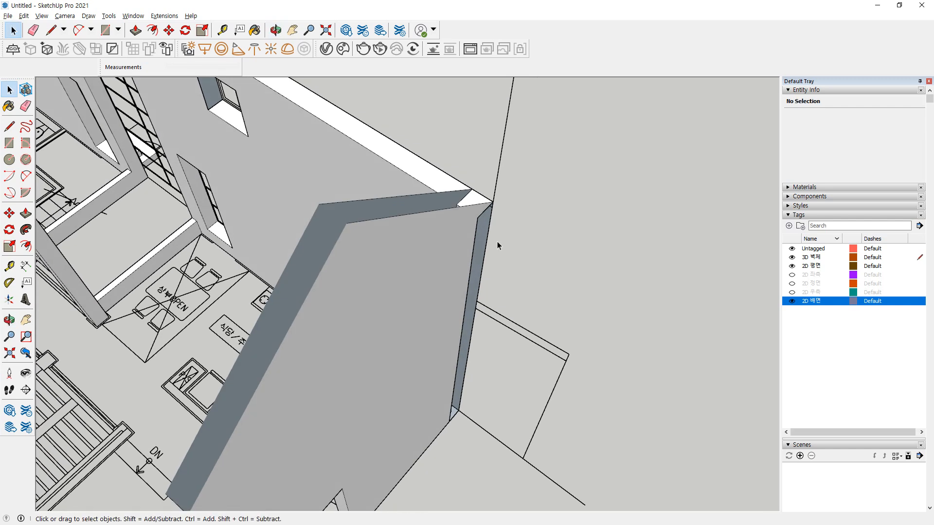
scroll(473, 203, up, 5)
middle_drag(465, 214, 418, 177)
shift+middle_drag(588, 288, 453, 145)
scroll(453, 146, down, 2)
key(r)
click(411, 137)
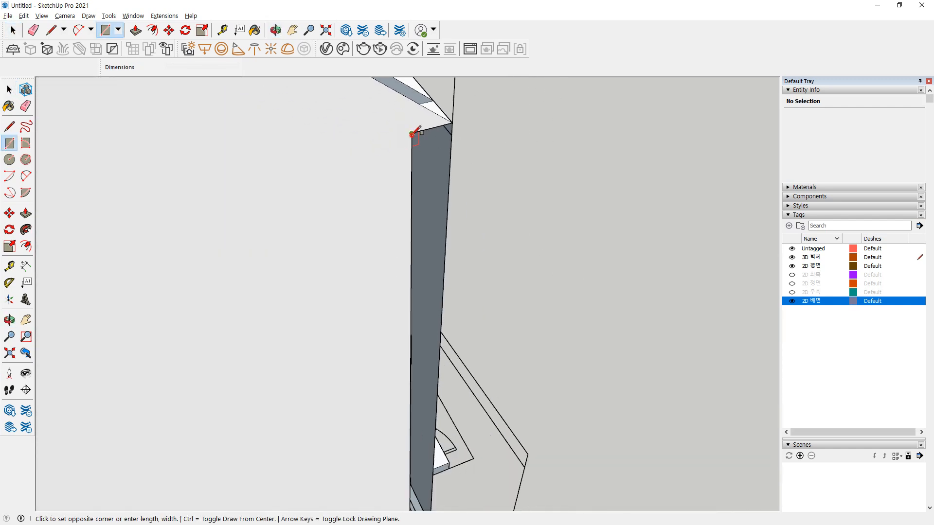
shift+middle_drag(481, 370, 412, 150)
click(389, 397)
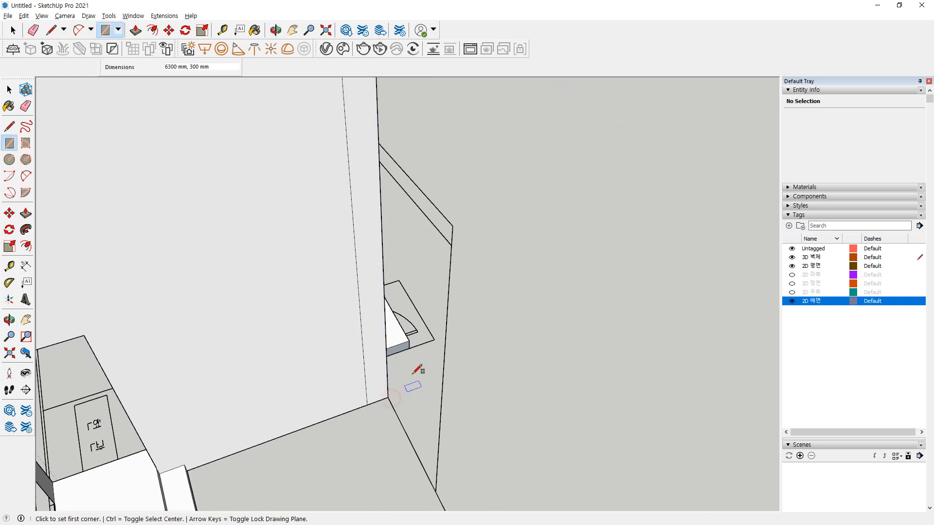
Draw a rectangle along the sloped top edge of the entrance-side end wall, spanning its outer and inner faces
key(e)
mouse_move(358, 290)
middle_down()
mouse_move(340, 144)
mouse_move(358, 274)
middle_up()
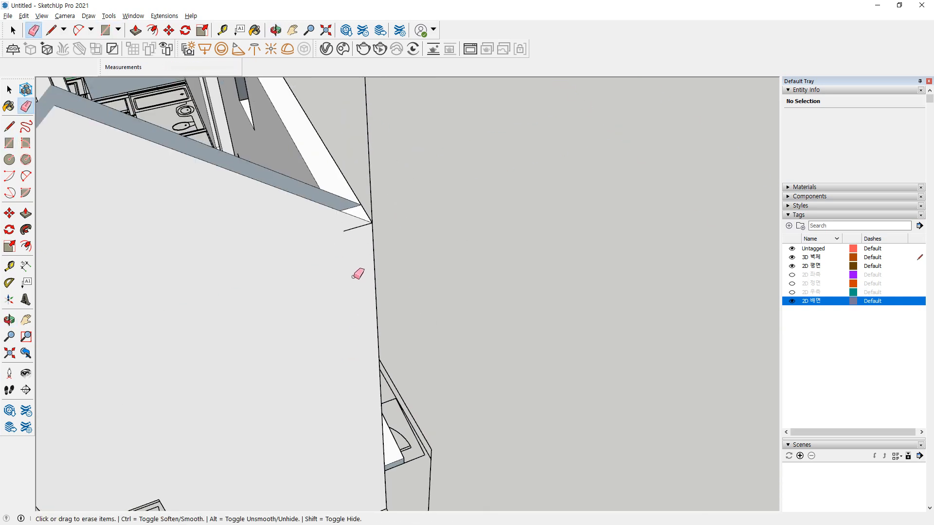
mouse_move(375, 229)
middle_down()
mouse_move(327, 271)
mouse_move(223, 329)
mouse_move(450, 320)
middle_up()
key(r)
click(146, 223)
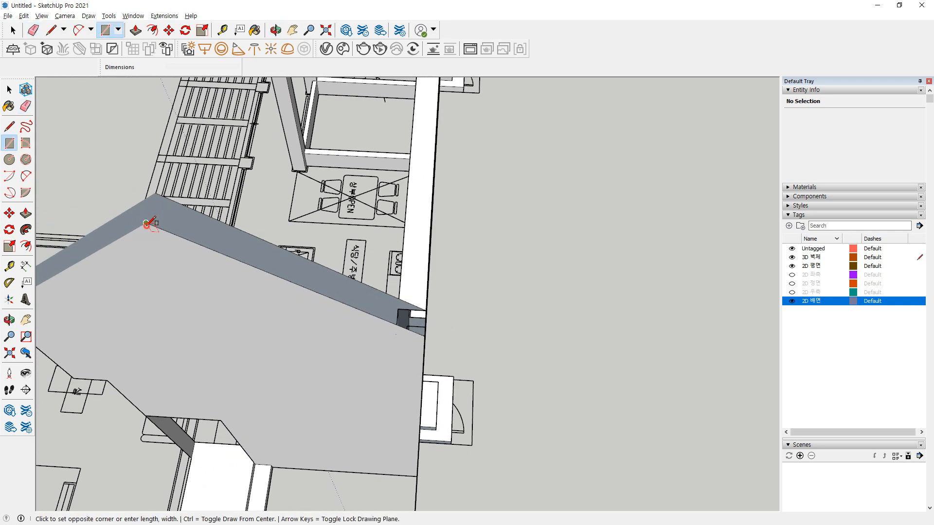
click(425, 336)
middle_drag(442, 334, 652, 214)
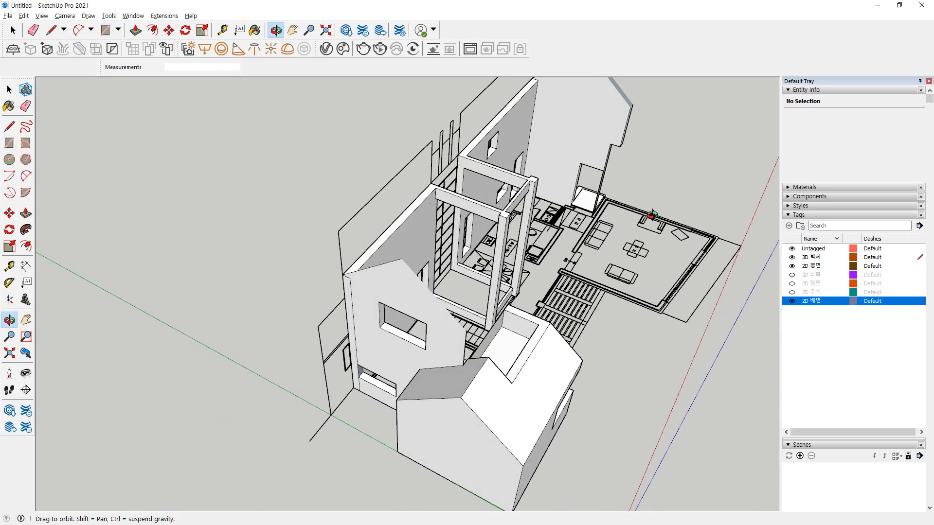
Copy the opposite, windowed end wall's face 300 mm inward to the inner edge of its window openings
key(r)
scroll(393, 292, up, 4)
click(380, 281)
middle_drag(381, 281, 267, 122)
scroll(317, 108, up, 2)
scroll(147, 275, up, 3)
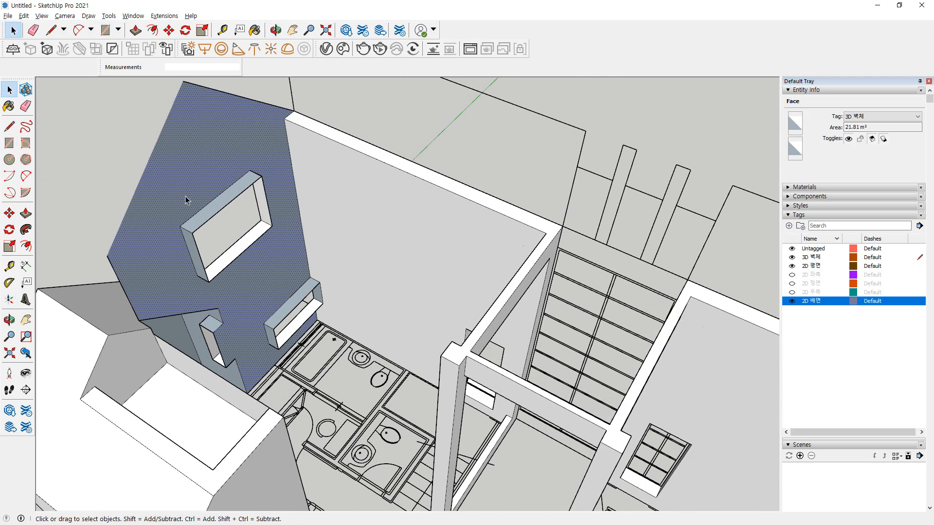
key(m)
key(ctrl)
click(180, 226)
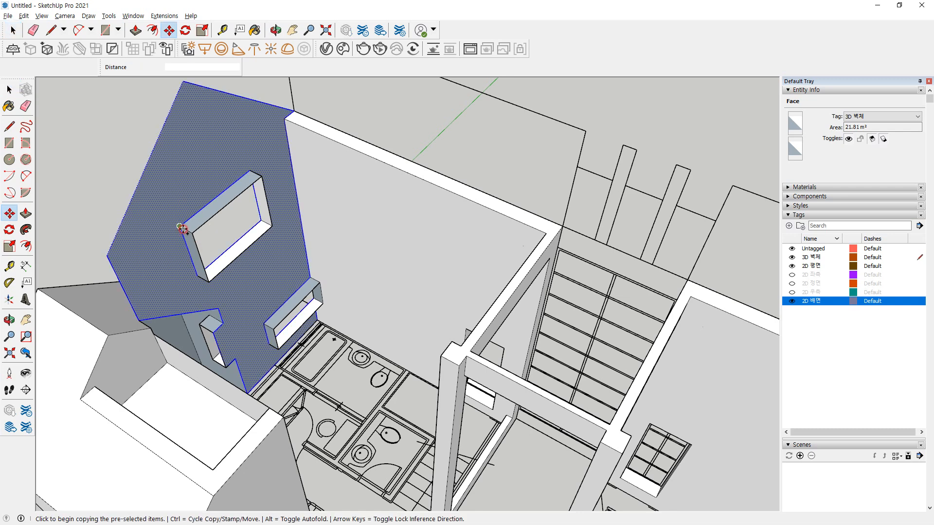
click(192, 234)
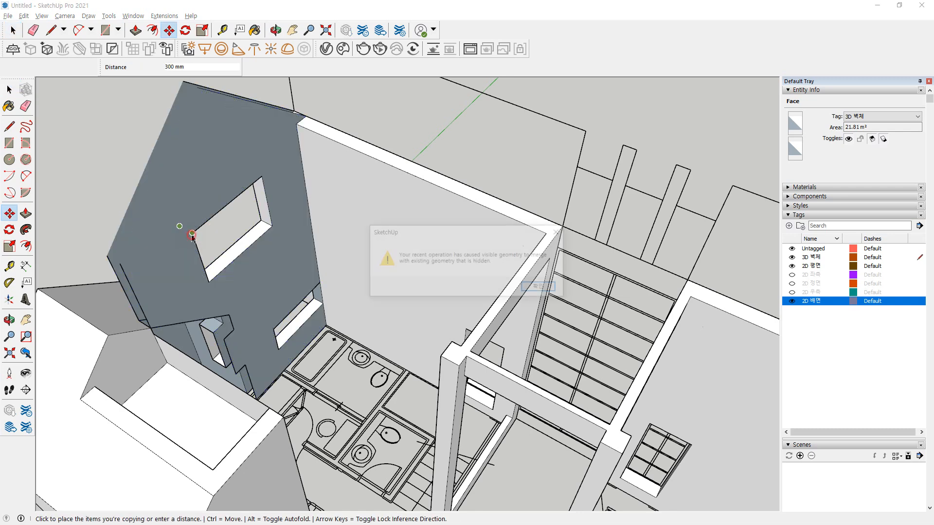
click(539, 290)
key(space)
click(404, 110)
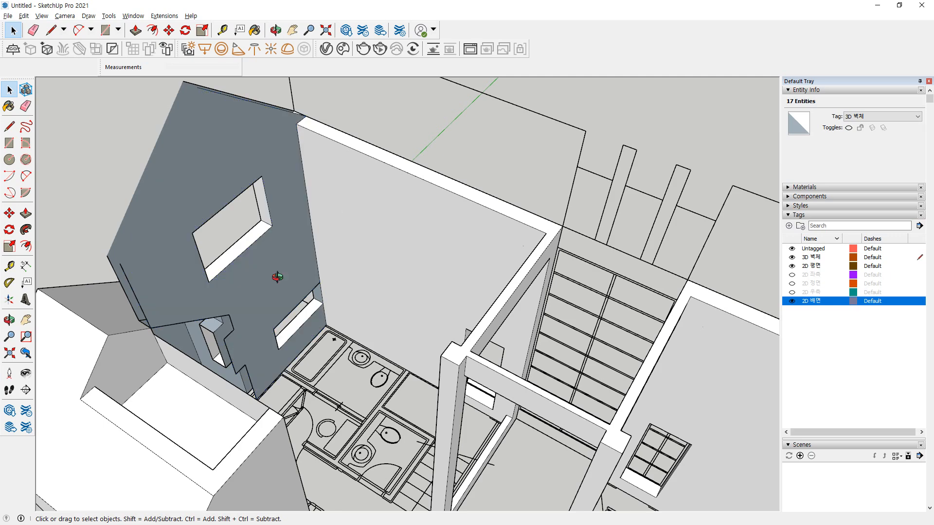
Erase the leftover vertical edge near the outer corner of the windowed end wall
mouse_move(271, 267)
middle_down()
mouse_move(546, 229)
mouse_move(471, 240)
mouse_move(499, 261)
mouse_move(409, 381)
mouse_move(277, 432)
middle_up()
key(e)
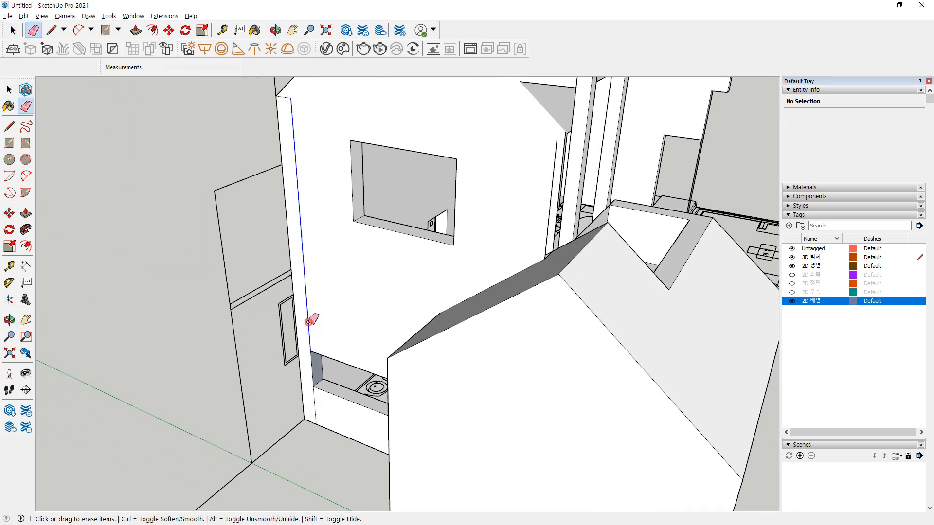
middle_drag(283, 304, 314, 395)
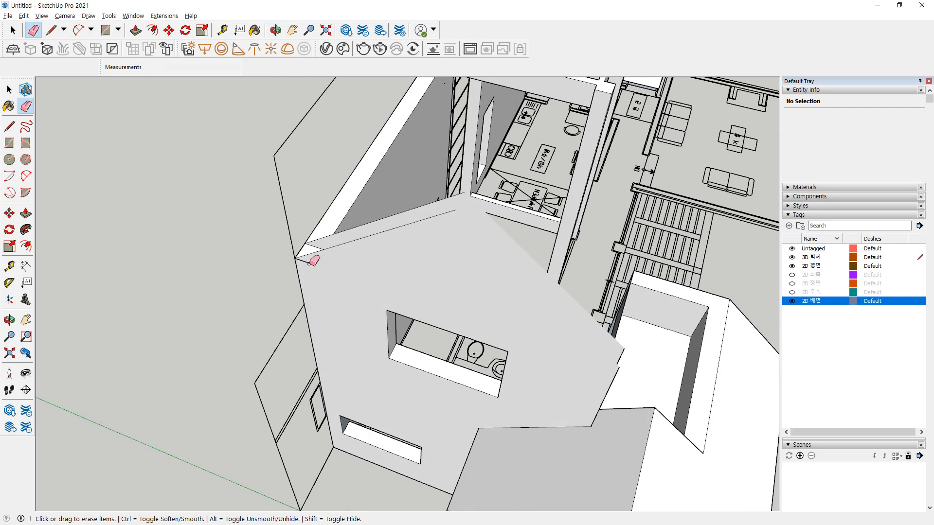
mouse_move(309, 298)
middle_down()
mouse_move(333, 365)
mouse_move(492, 308)
mouse_move(417, 403)
mouse_move(409, 240)
mouse_move(358, 238)
mouse_move(563, 337)
mouse_move(517, 325)
mouse_move(397, 346)
mouse_move(271, 240)
mouse_move(400, 265)
mouse_move(407, 304)
mouse_move(429, 322)
mouse_move(423, 428)
mouse_move(375, 255)
mouse_move(192, 218)
mouse_move(381, 265)
mouse_move(367, 260)
mouse_move(381, 302)
mouse_move(440, 305)
mouse_move(513, 277)
mouse_move(304, 299)
middle_up()
key(e)
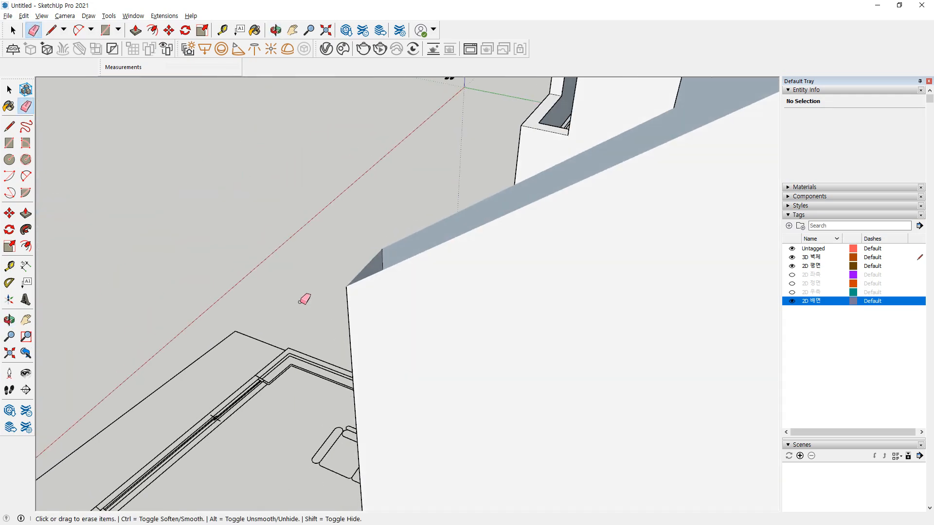
Unhide all hidden geometry in the model
mouse_move(615, 255)
middle_down()
mouse_move(771, 254)
mouse_move(140, 385)
mouse_move(355, 254)
mouse_move(277, 271)
mouse_move(264, 337)
mouse_move(30, 358)
mouse_move(49, 372)
middle_up()
scroll(307, 346, up, 8)
scroll(305, 343, down, 4)
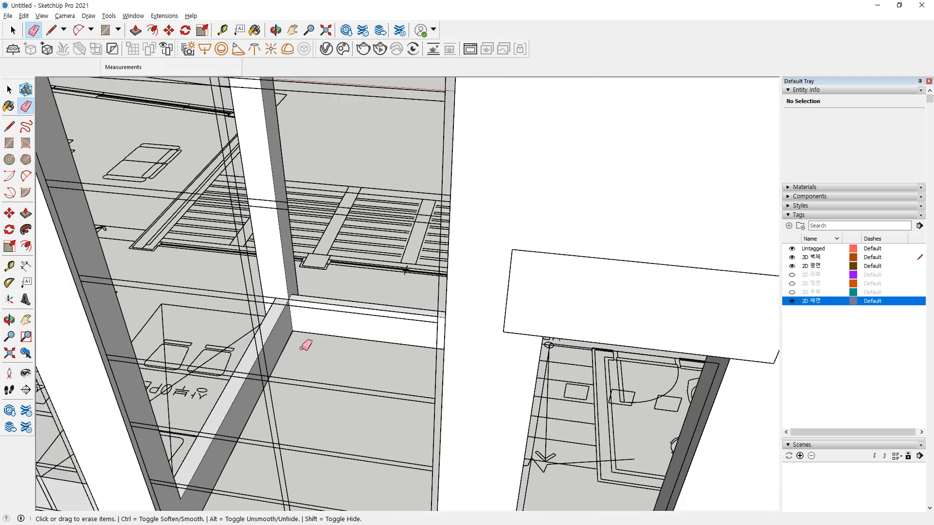
mouse_move(328, 286)
middle_down()
mouse_move(98, 359)
mouse_move(310, 278)
mouse_move(411, 300)
mouse_move(442, 390)
mouse_move(507, 338)
mouse_move(497, 295)
mouse_move(440, 444)
mouse_move(263, 433)
mouse_move(611, 264)
mouse_move(354, 261)
mouse_move(358, 295)
mouse_move(340, 267)
mouse_move(330, 296)
middle_up()
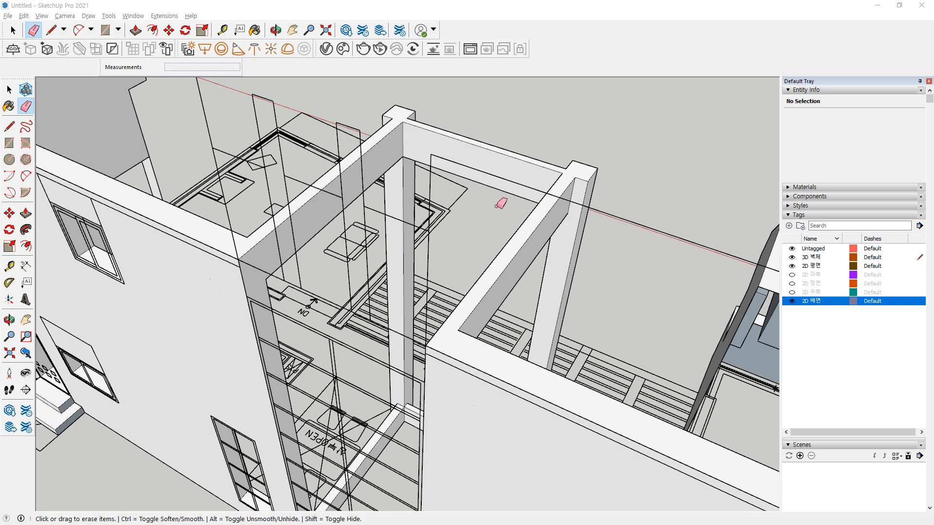
mouse_move(500, 203)
middle_down()
mouse_move(458, 160)
mouse_move(437, 188)
mouse_move(411, 302)
mouse_move(372, 280)
mouse_move(401, 228)
middle_up()
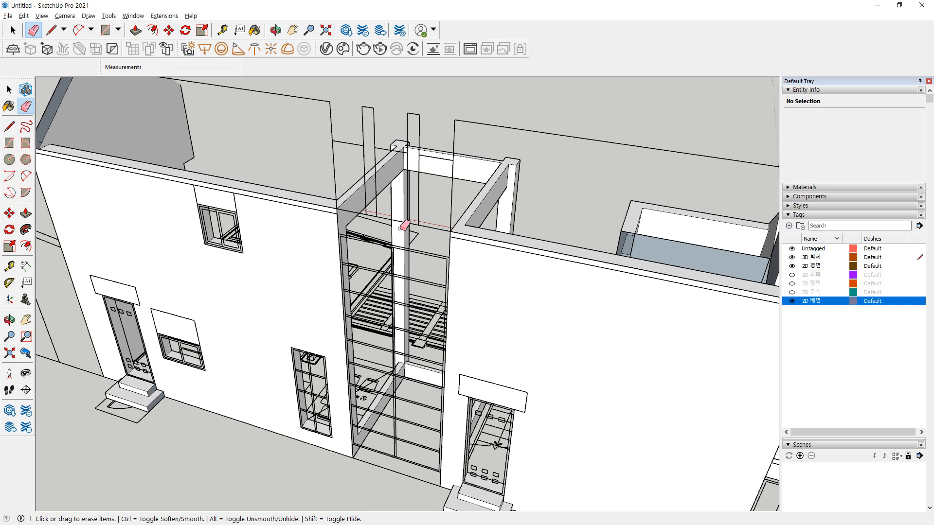
middle_drag(423, 196, 378, 236)
scroll(377, 236, up, 3)
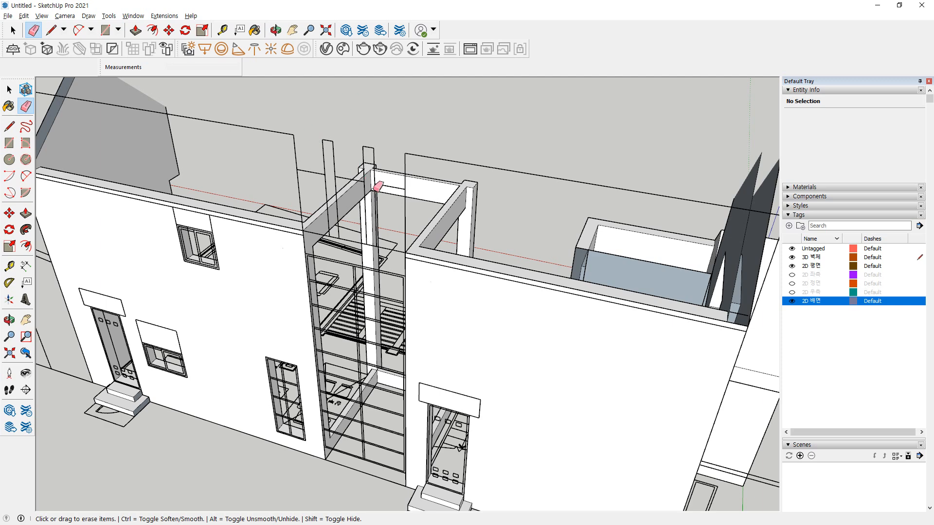
middle_drag(374, 191, 278, 149)
click(23, 16)
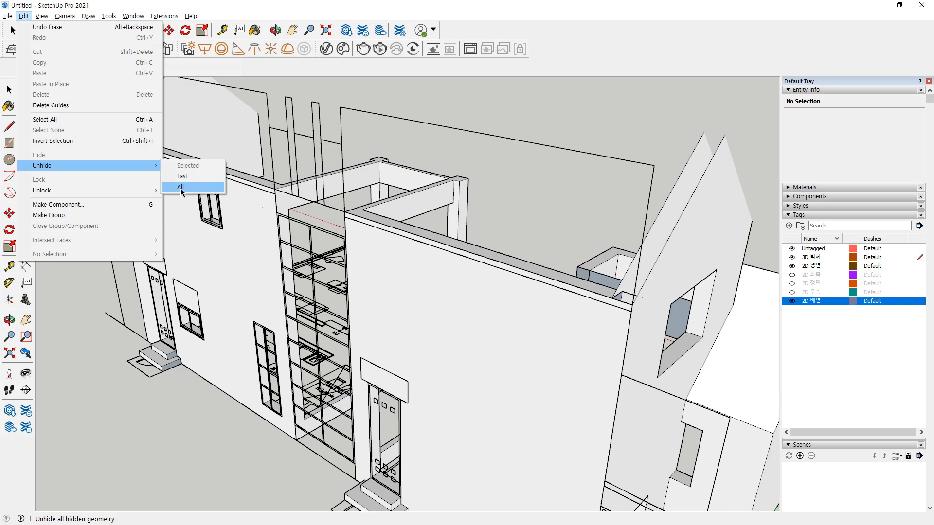
click(180, 188)
Draw a vertical line about 1300 mm long from the beams' inner corner to the roof opening, closing the faces above the beams
middle_drag(371, 165, 369, 326)
scroll(366, 236, up, 2)
middle_drag(366, 237, 386, 272)
key(l)
click(375, 269)
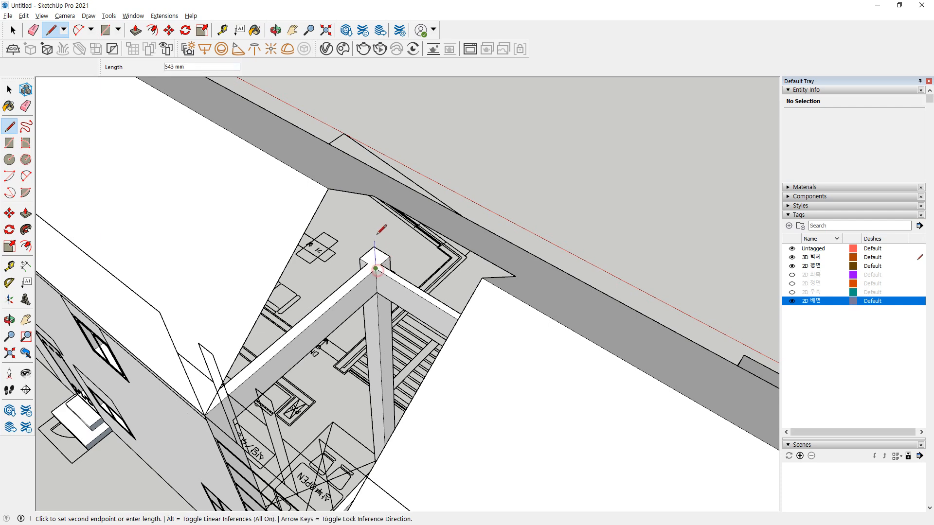
click(373, 195)
middle_drag(404, 254, 596, 266)
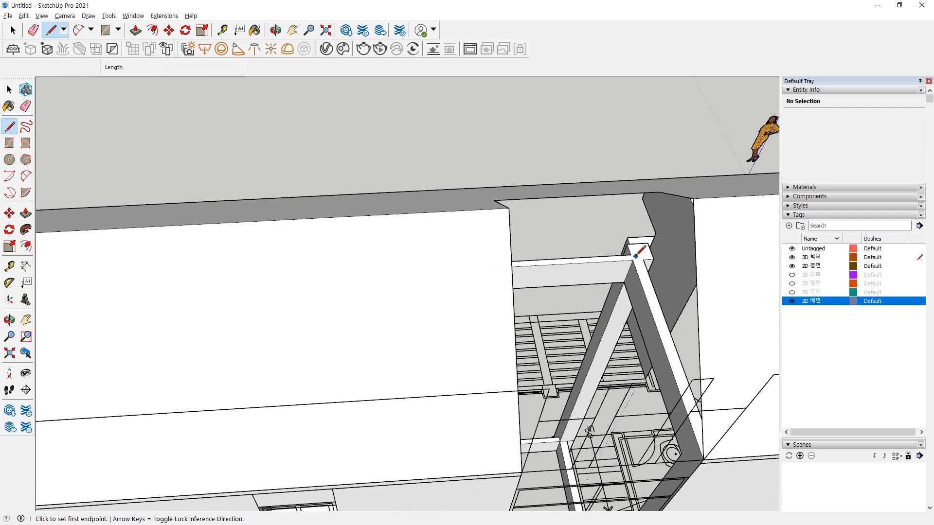
click(634, 260)
click(667, 189)
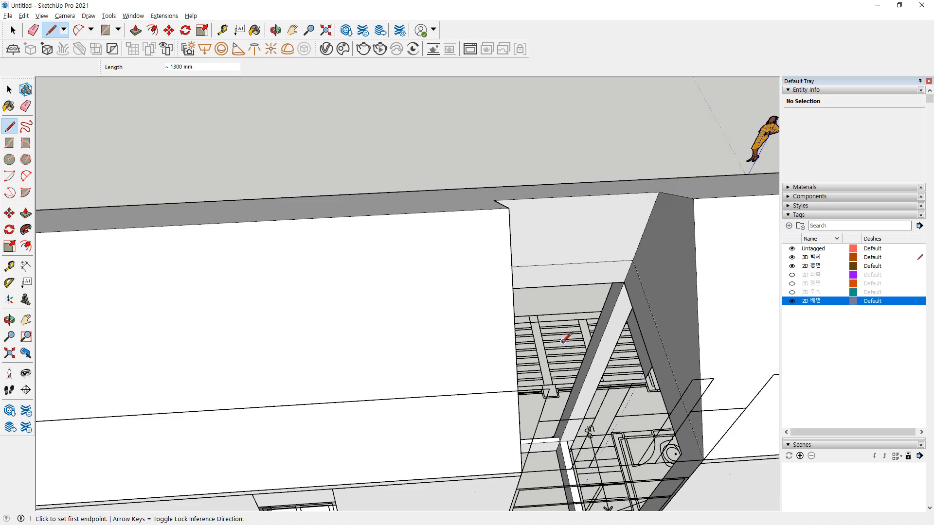
Copy the sloped face above the beam about 567 mm across the roof opening to the first vertical strip of the rear elevation
middle_drag(567, 334, 277, 282)
middle_drag(321, 258, 408, 215)
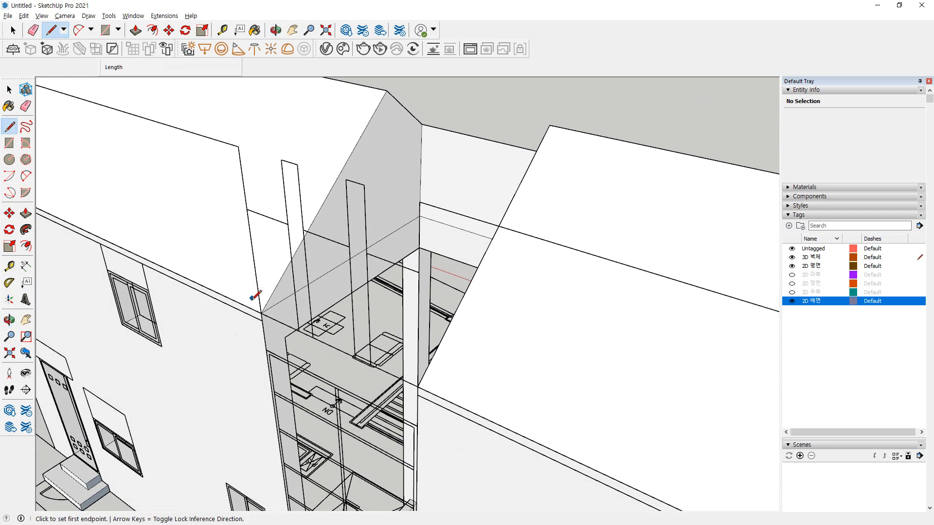
click(302, 306)
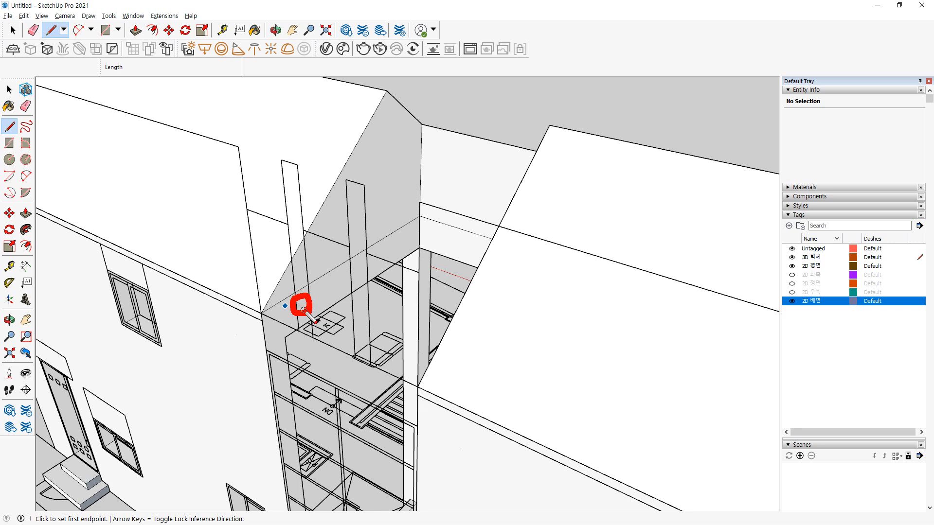
key(space)
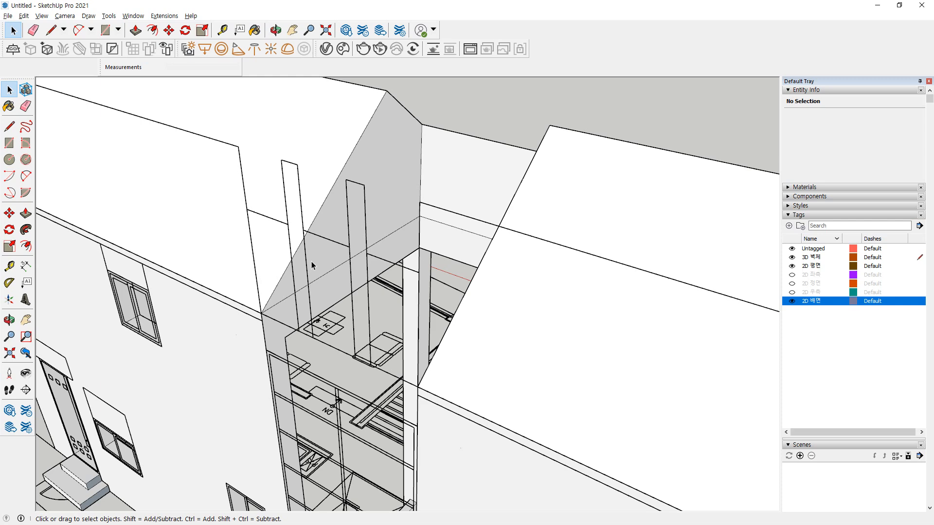
click(323, 263)
shift+click(311, 306)
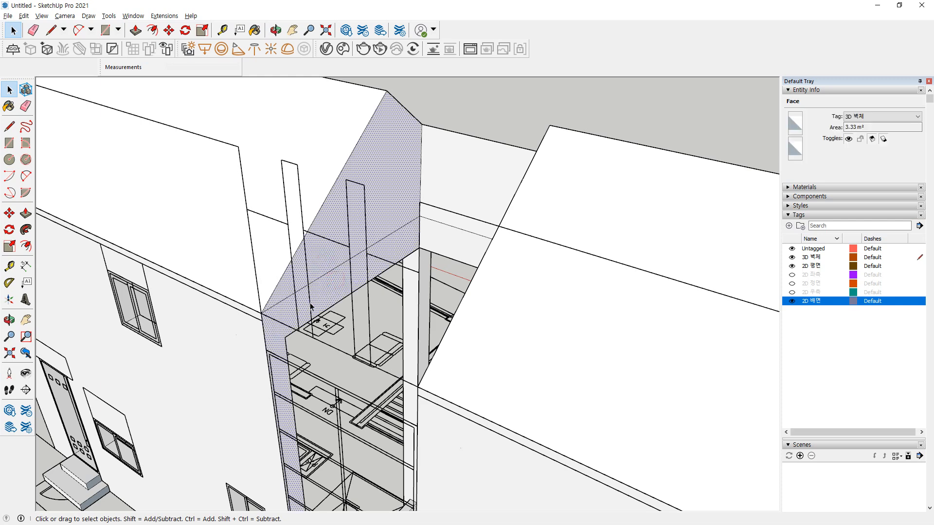
middle_drag(304, 306, 252, 300)
click(304, 322)
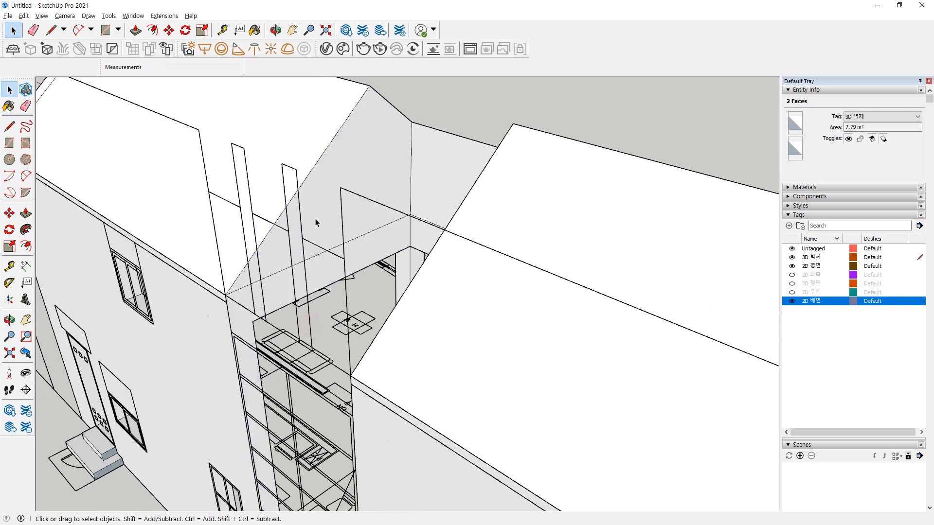
click(332, 193)
scroll(265, 278, up, 1)
key(m)
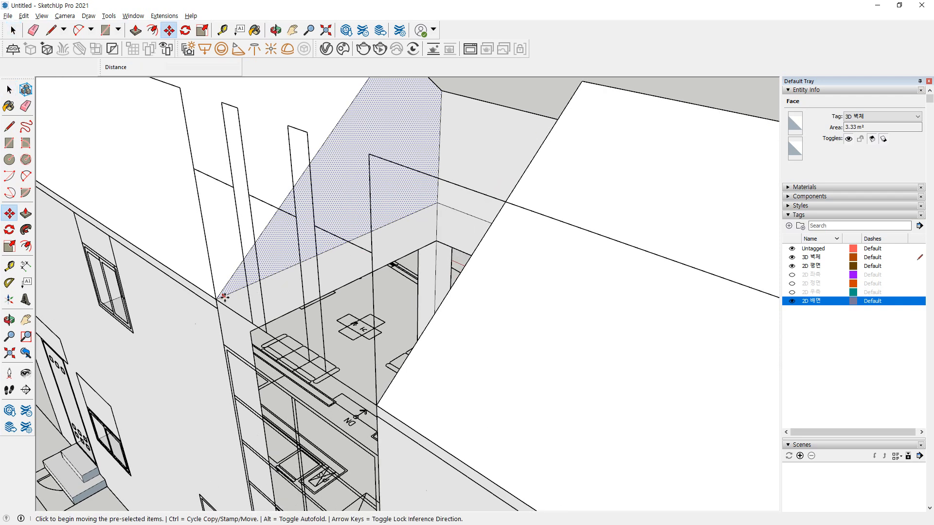
click(217, 300)
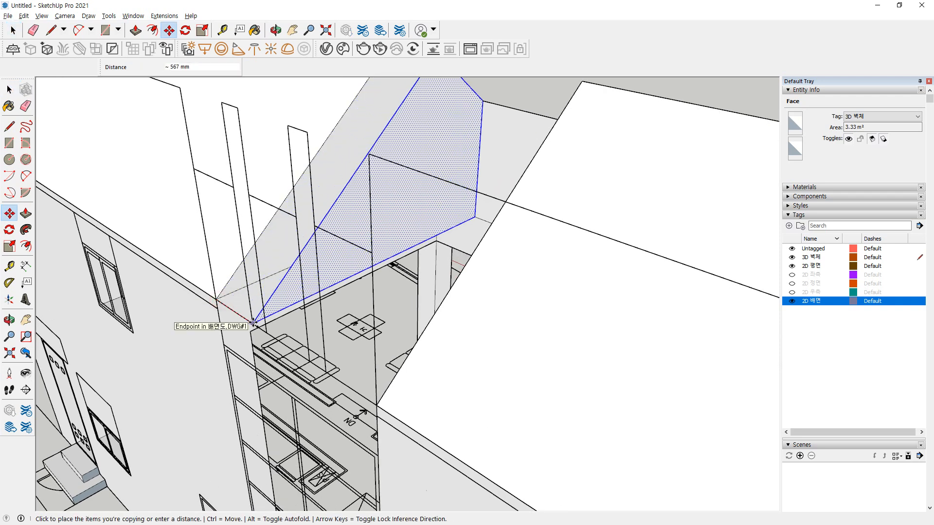
click(267, 314)
Extrude the copied sloped face 200 mm into a roof frame and erase the edge where it meets the roof
key(p)
click(267, 316)
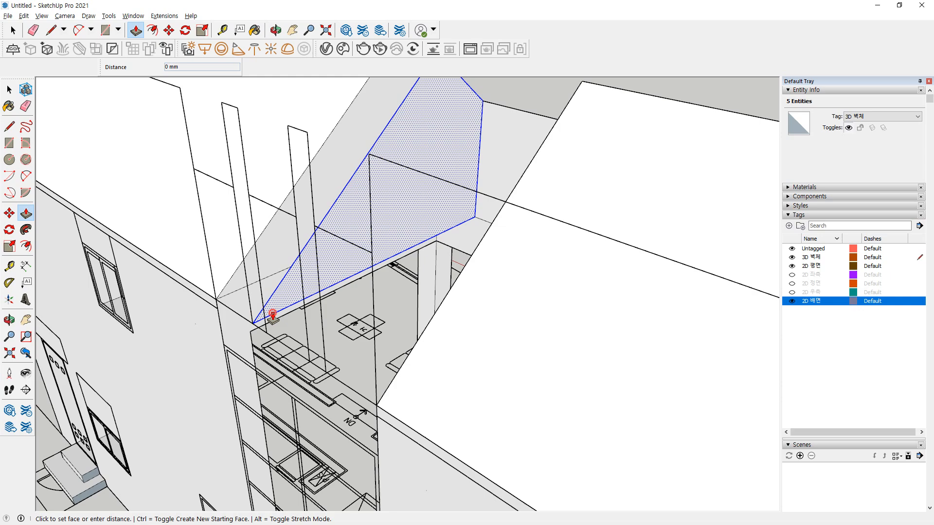
click(266, 330)
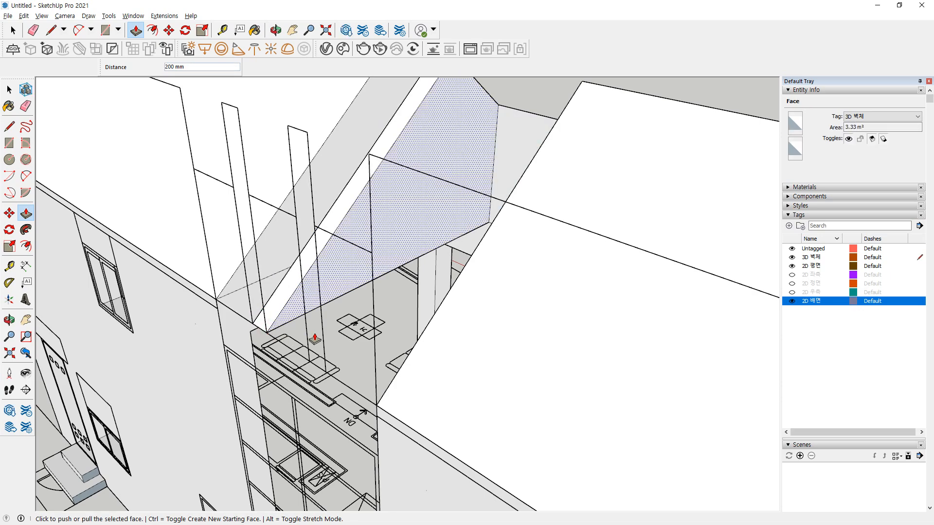
middle_drag(313, 337, 267, 470)
scroll(461, 308, up, 2)
key(e)
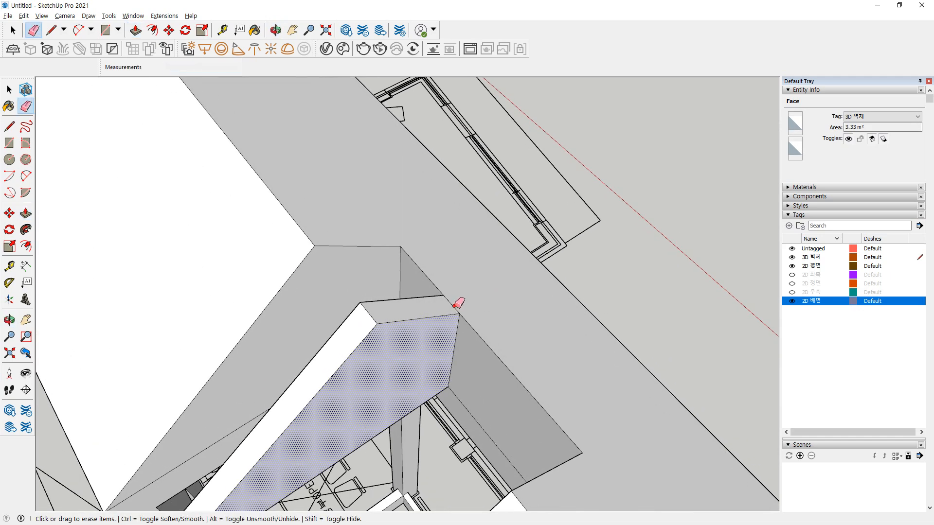
click(452, 306)
Try to copy the roof frame's face 590 mm toward the second vertical strip of the rear elevation
mouse_move(357, 377)
middle_down()
mouse_move(330, 419)
mouse_move(559, 351)
mouse_move(490, 344)
mouse_move(490, 406)
mouse_move(528, 344)
mouse_move(416, 165)
mouse_move(399, 265)
mouse_move(365, 300)
mouse_move(363, 274)
middle_up()
key(space)
click(301, 312)
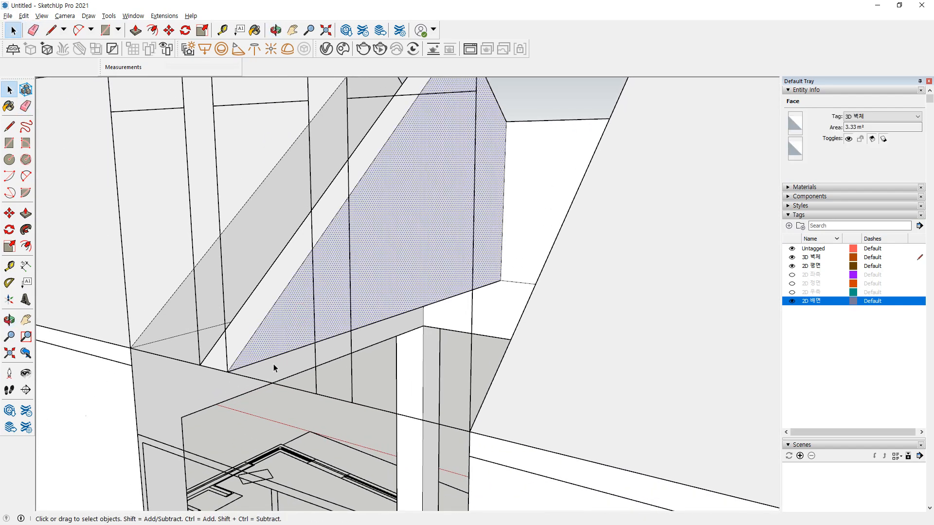
key(m)
click(227, 373)
key(ctrl)
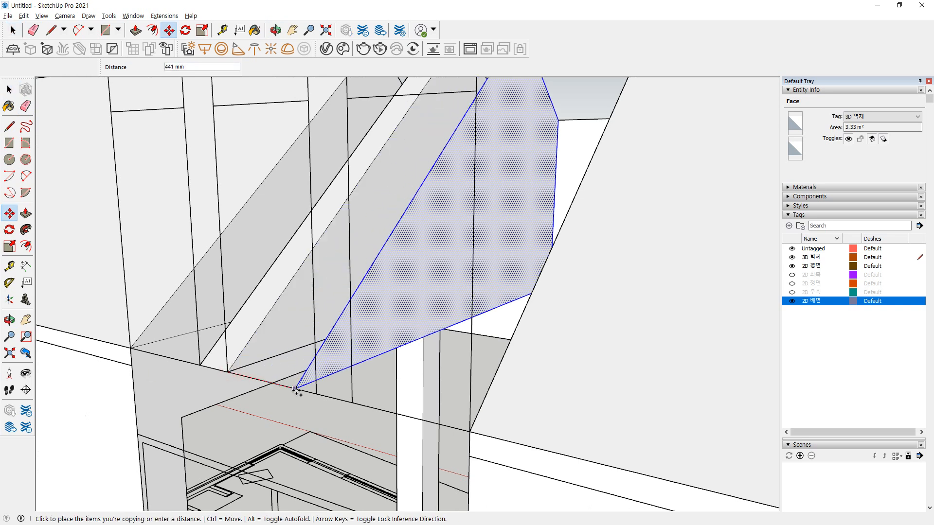
click(320, 396)
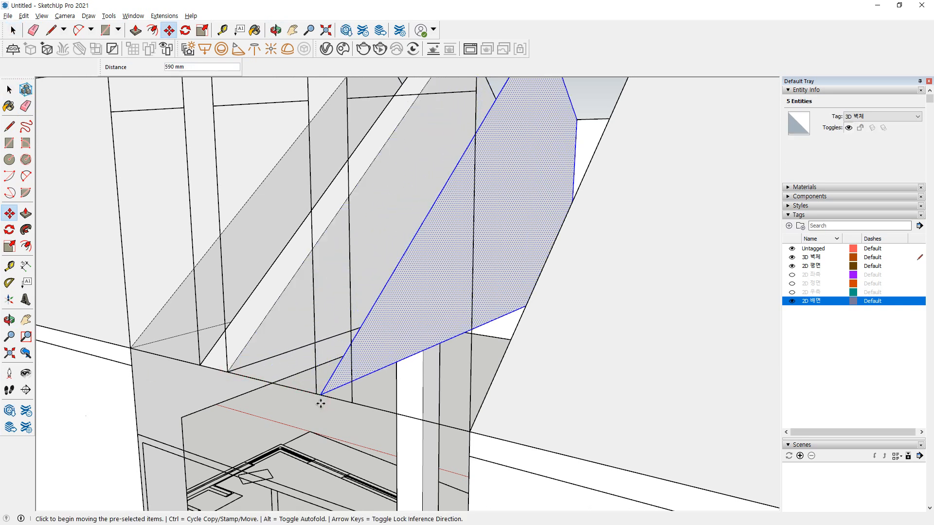
key(ctrl+z)
Copy the first roof frame's face about 567 mm to the near edge of the second vertical strip
key(space)
click(248, 358)
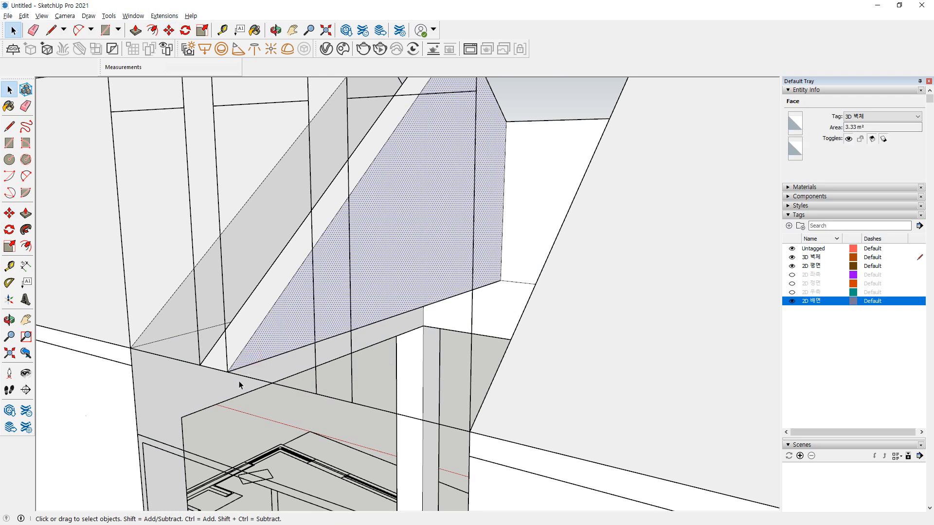
key(m)
click(227, 372)
key(ctrl)
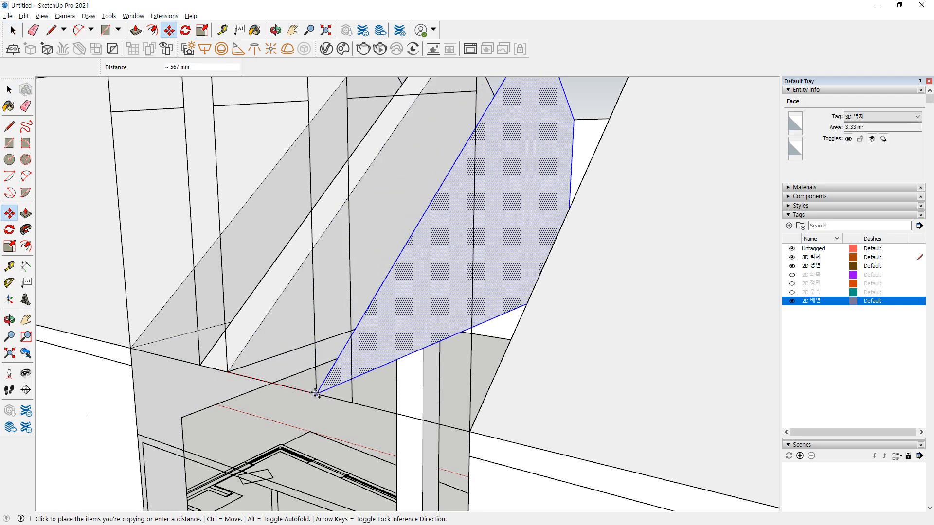
click(317, 394)
key(space)
Extrude the second copied face to the far edge of the second vertical strip, forming another roof frame
key(p)
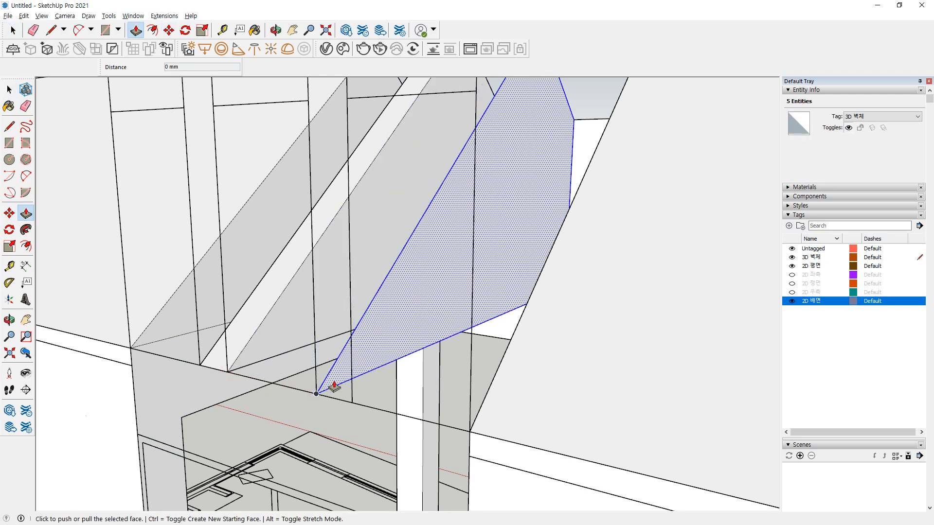
click(334, 386)
click(353, 410)
key(space)
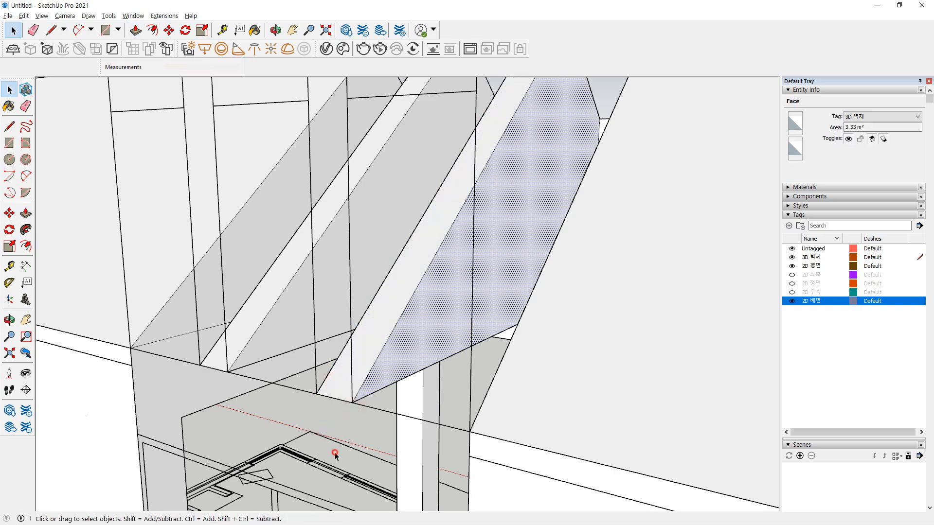
Draw a 2100 by 500 mm rectangle just below the eave, closing the roof opening's open end above the tall window
click(334, 452)
scroll(349, 386, down, 3)
middle_drag(451, 291, 359, 166)
scroll(359, 165, up, 2)
key(r)
click(349, 147)
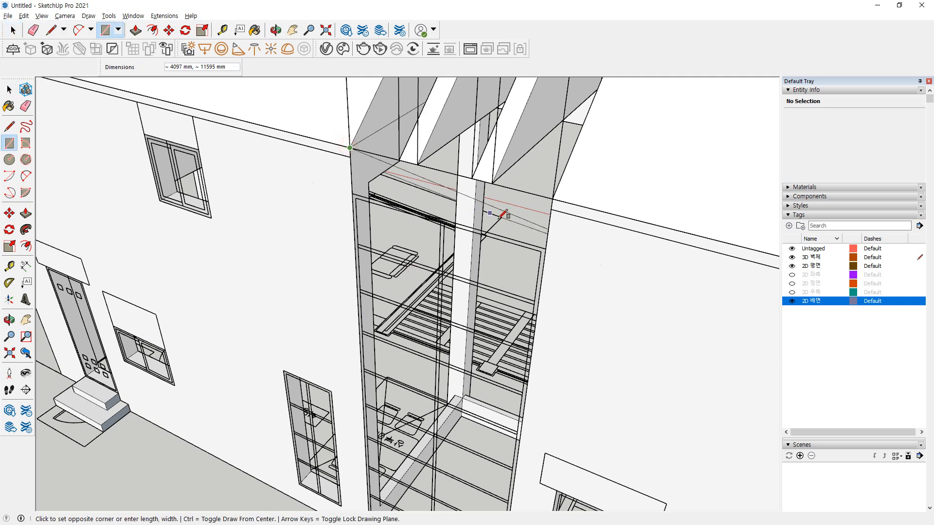
click(546, 248)
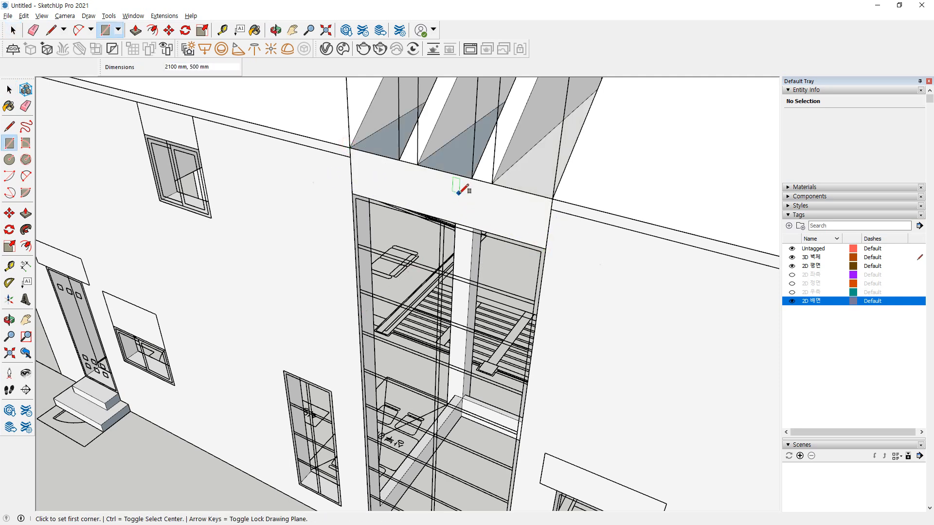
Extrude the new rectangle 300 mm inward to form a beam under the lower ends of the roof frames
shift+middle_drag(471, 188, 469, 283)
key(space)
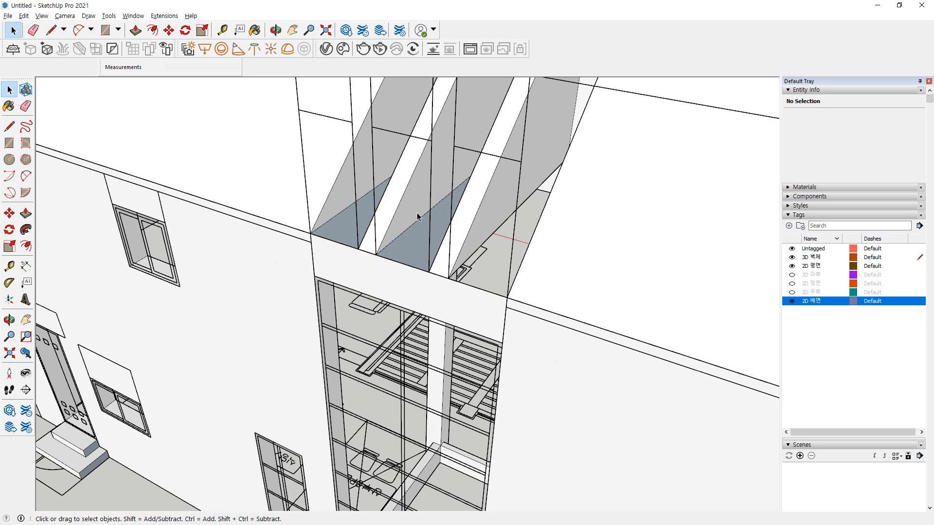
middle_drag(415, 250, 516, 350)
middle_drag(331, 192, 129, 188)
scroll(194, 258, up, 8)
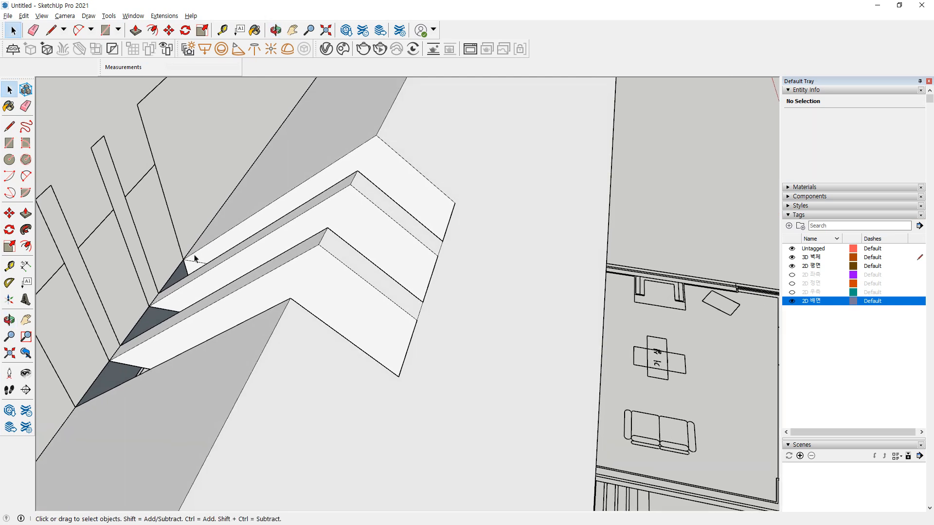
key(p)
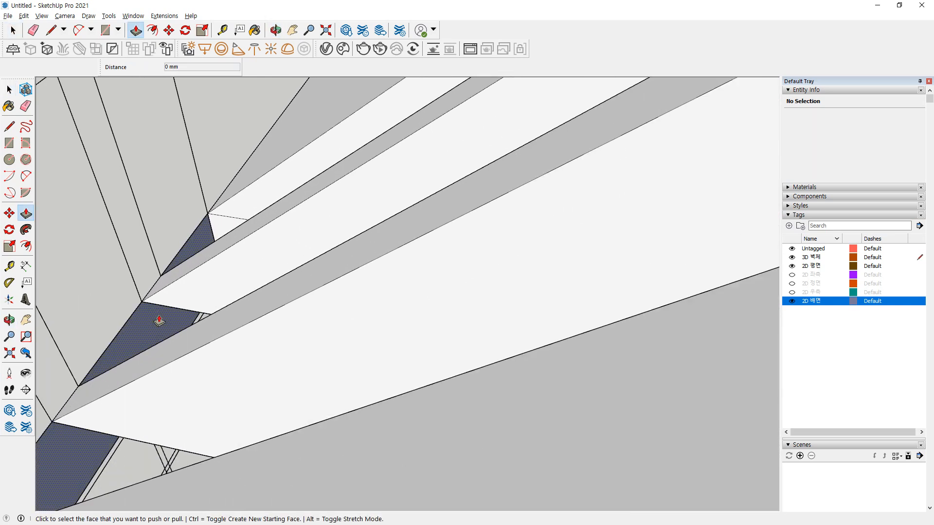
click(158, 313)
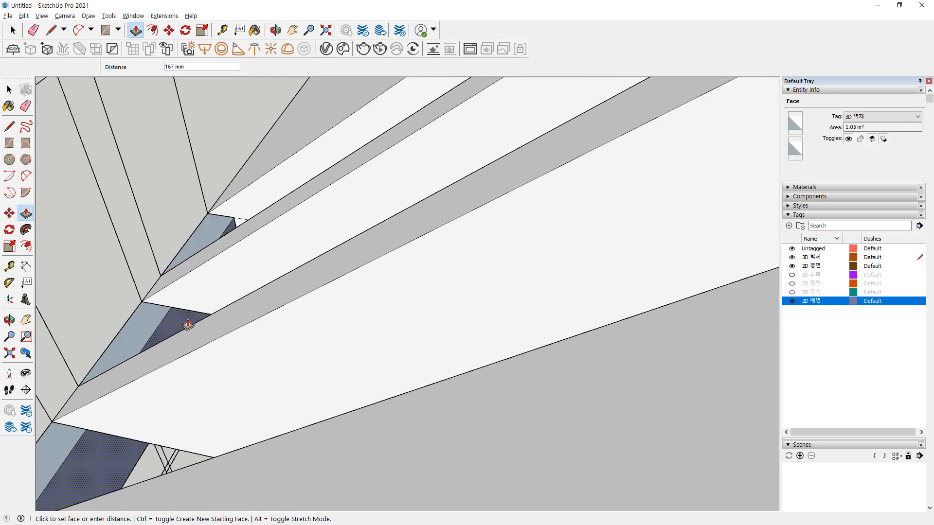
text(300)
key(Return)
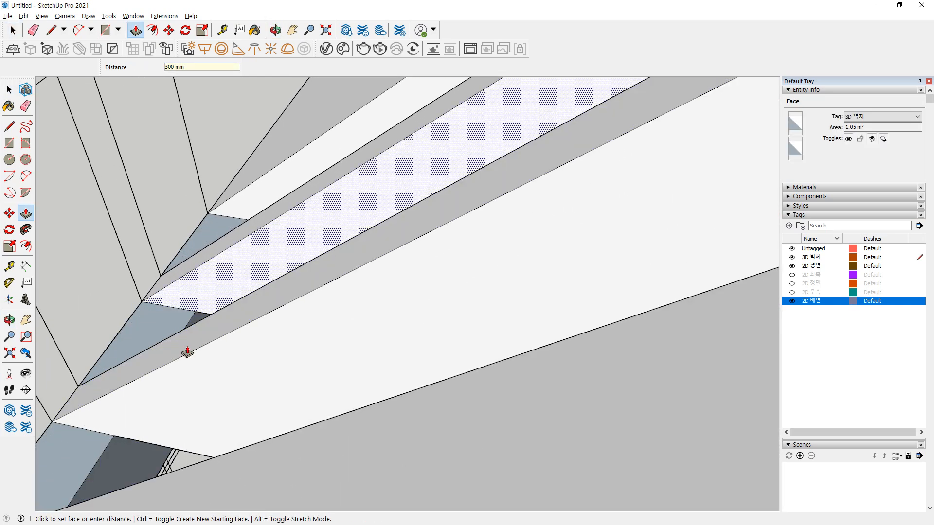
Extend the undersides of both sloped roof frames 500 mm down to the lower edge of the new beam
middle_drag(188, 352, 467, 277)
click(467, 275)
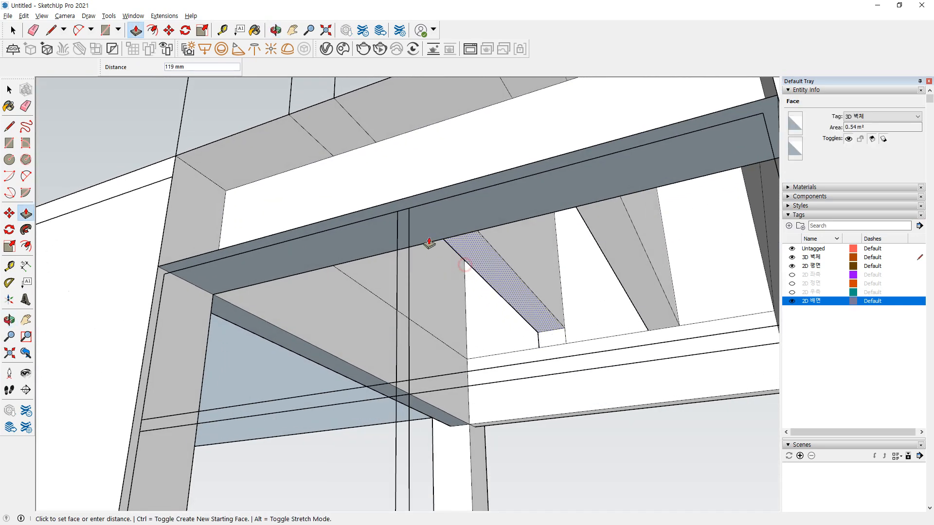
click(355, 255)
click(597, 228)
click(557, 202)
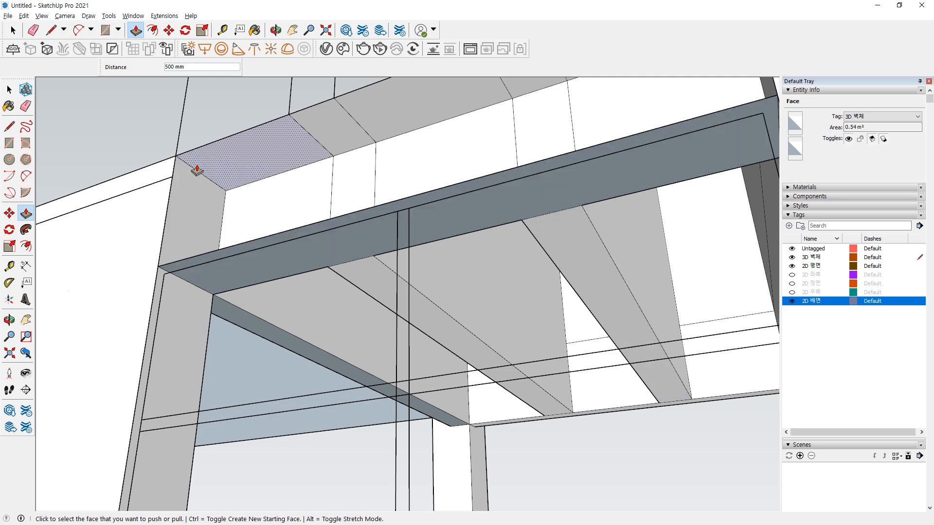
Draw a rectangle over the open outer side of the new beam to rebuild its missing face
key(r)
click(177, 154)
middle_drag(180, 150, 567, 130)
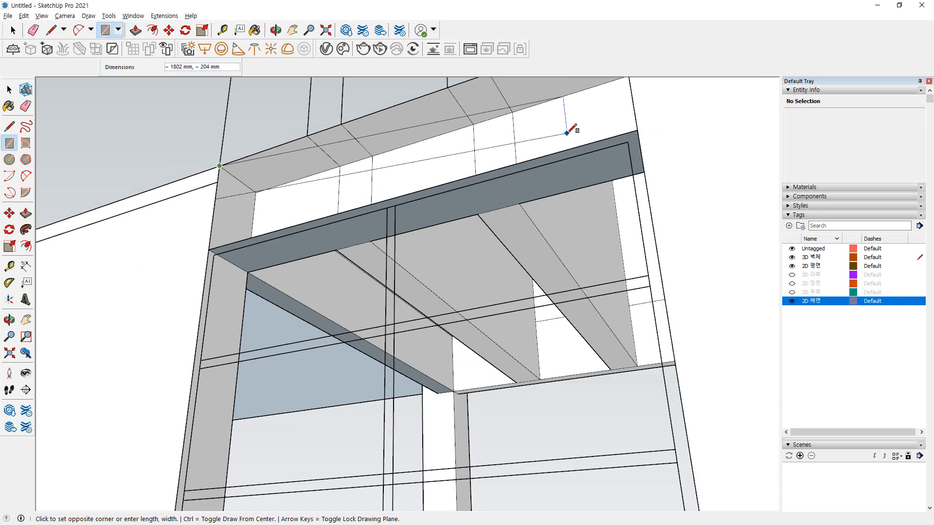
click(643, 130)
middle_drag(463, 223, 284, 374)
key(space)
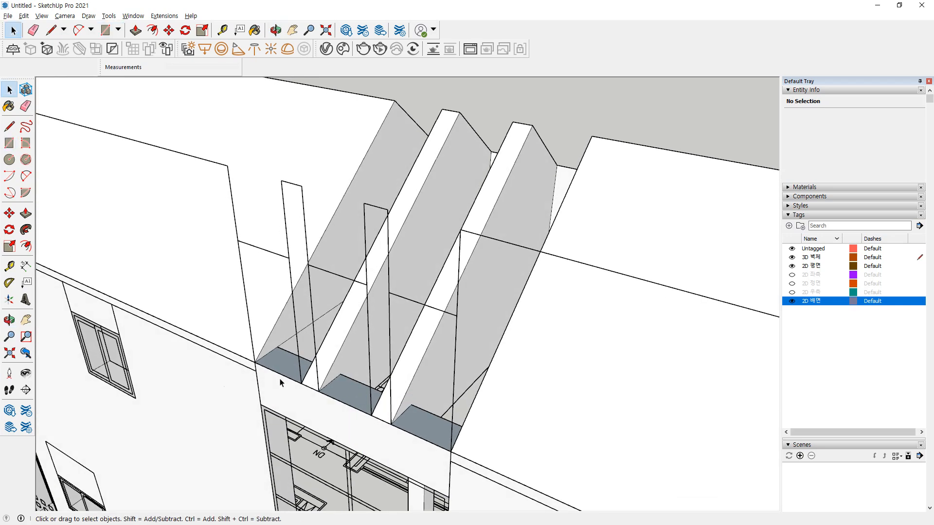
Reverse the three top faces of the new beam that lie between the roof frames
right_click(290, 362)
right_click(283, 364)
key(r)
right_click(361, 391)
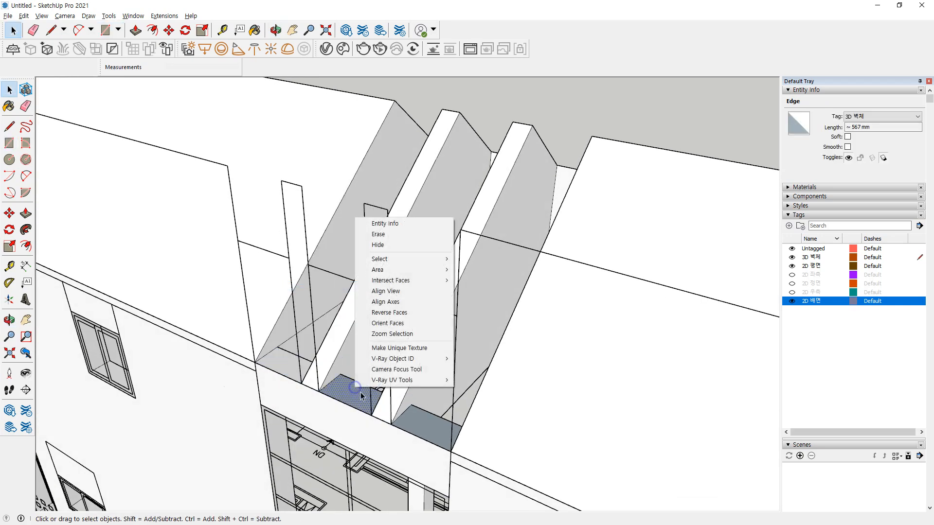
key(r)
right_click(405, 419)
key(r)
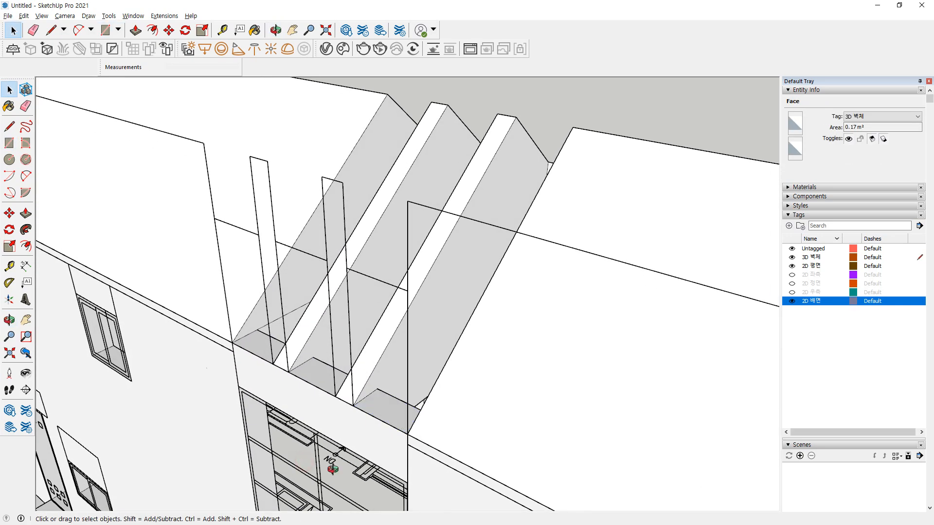
Reverse the new beam's underside and the adjoining side beam's underside, and check the face orientation from below and above
middle_drag(329, 463, 316, 127)
right_click(269, 264)
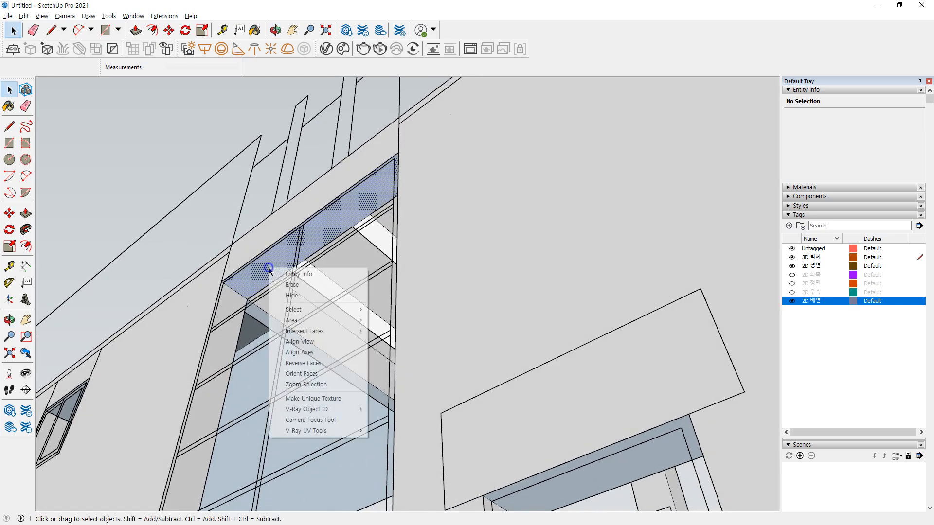
key(r)
right_click(267, 323)
key(r)
middle_drag(255, 360, 509, 377)
click(546, 352)
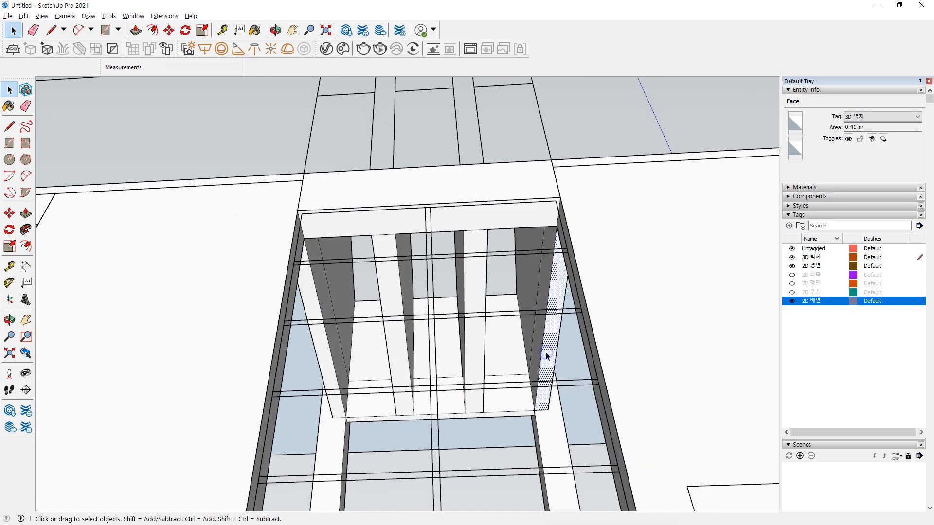
middle_drag(435, 400, 571, 124)
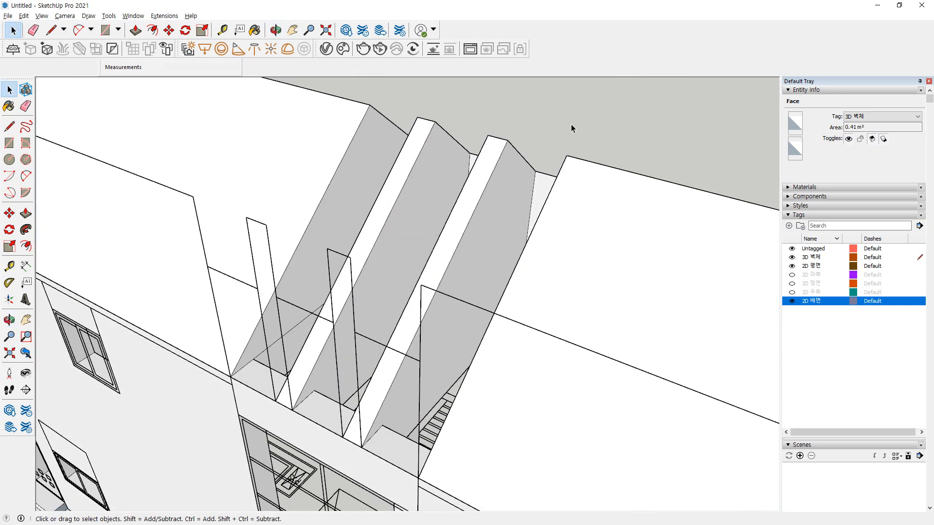
click(575, 105)
Extrude the far beam's inner face 3000 mm across the roof opening to the eave
middle_drag(476, 182, 338, 198)
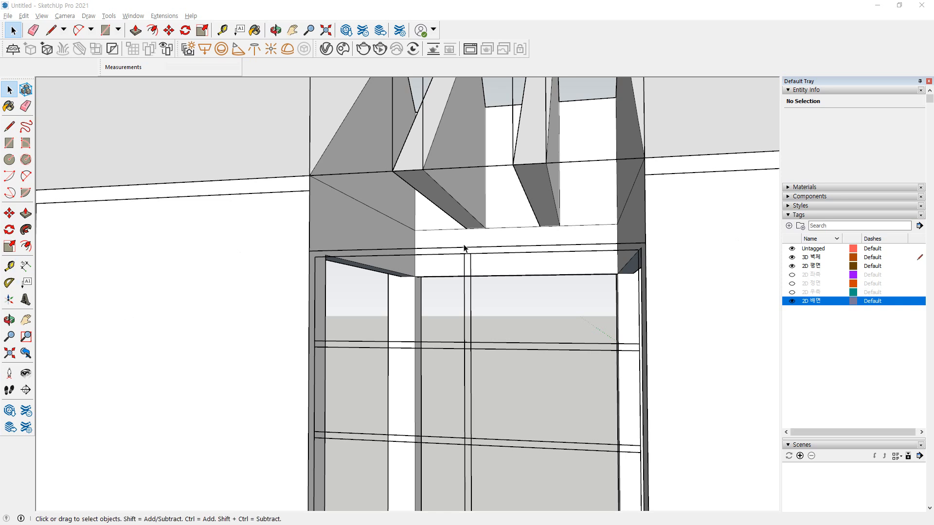
key(p)
click(449, 244)
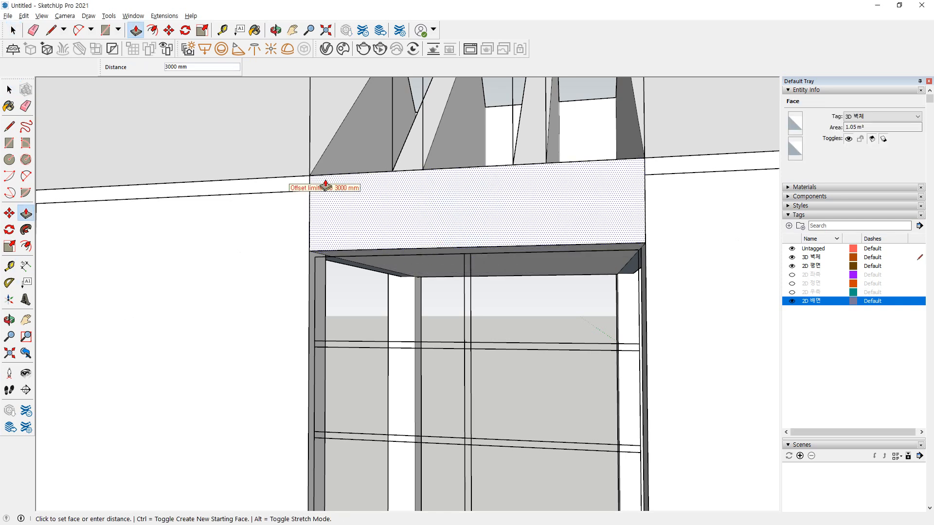
click(308, 181)
middle_drag(443, 246, 395, 405)
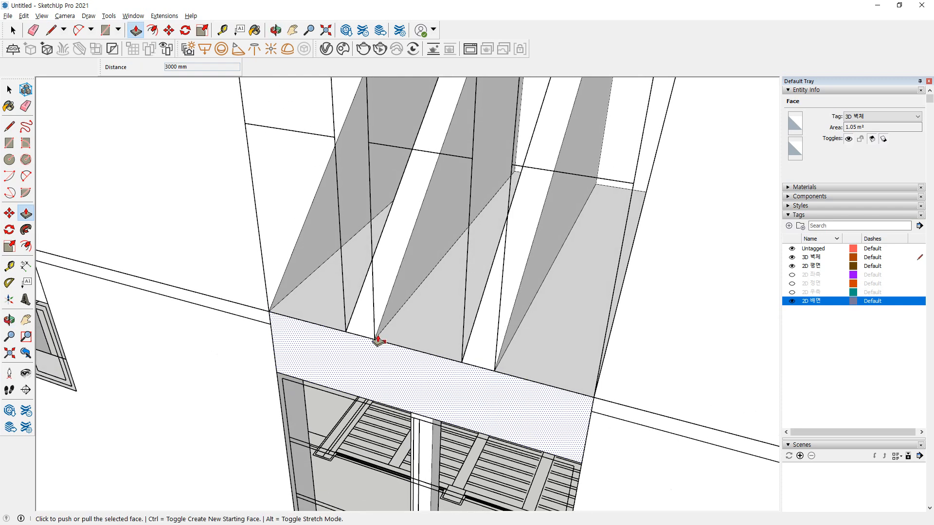
Try to push the filled block's top face between the roof frames down 500 mm
click(324, 306)
click(325, 304)
key(space)
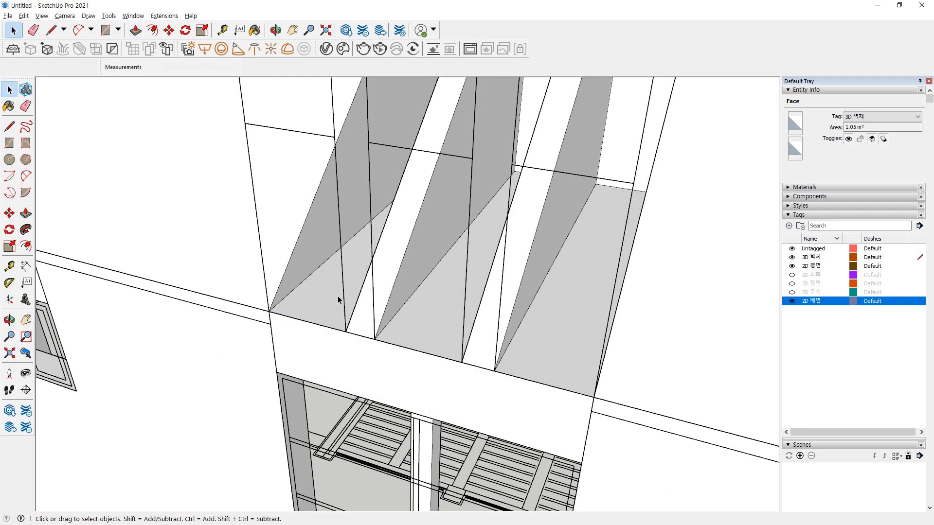
click(338, 297)
key(p)
click(337, 300)
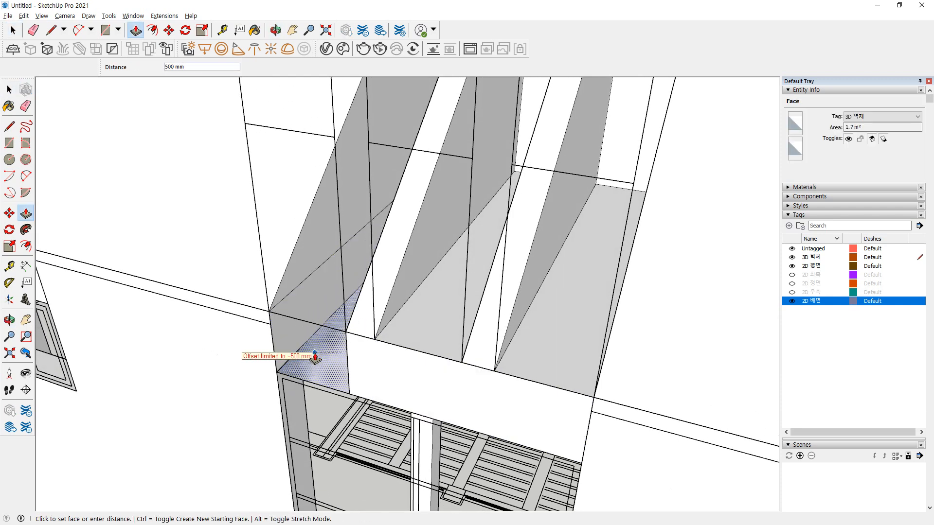
click(334, 307)
middle_drag(334, 307, 450, 345)
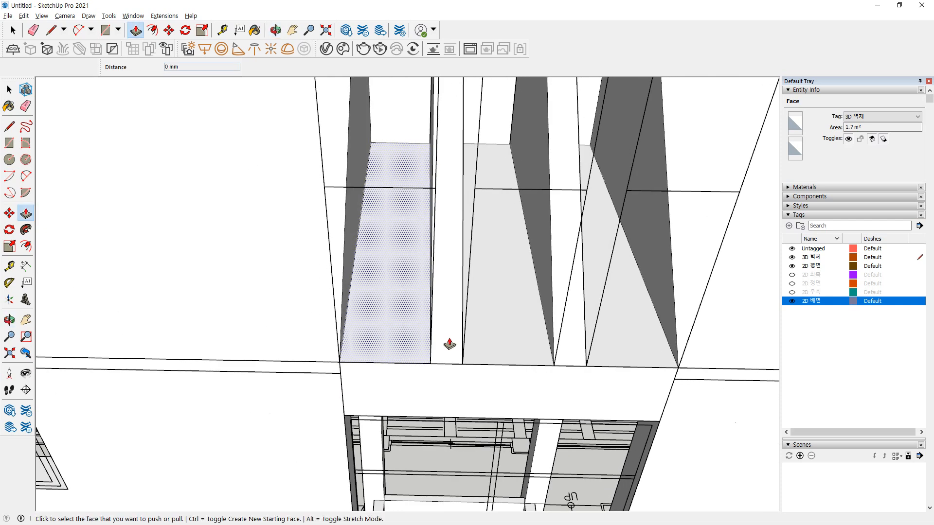
double_click(385, 326)
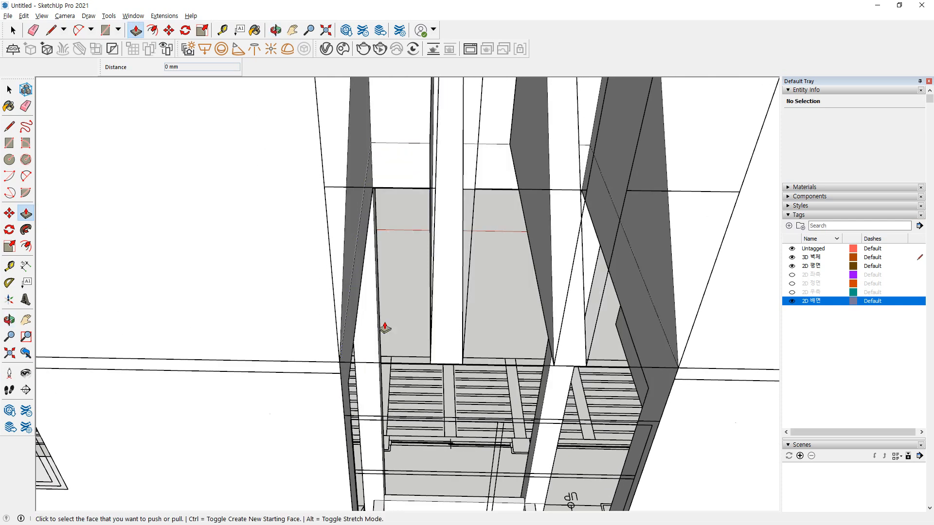
Extrude the far beam's inner face 3000 mm to the eave again and try a new starting face there
click(401, 181)
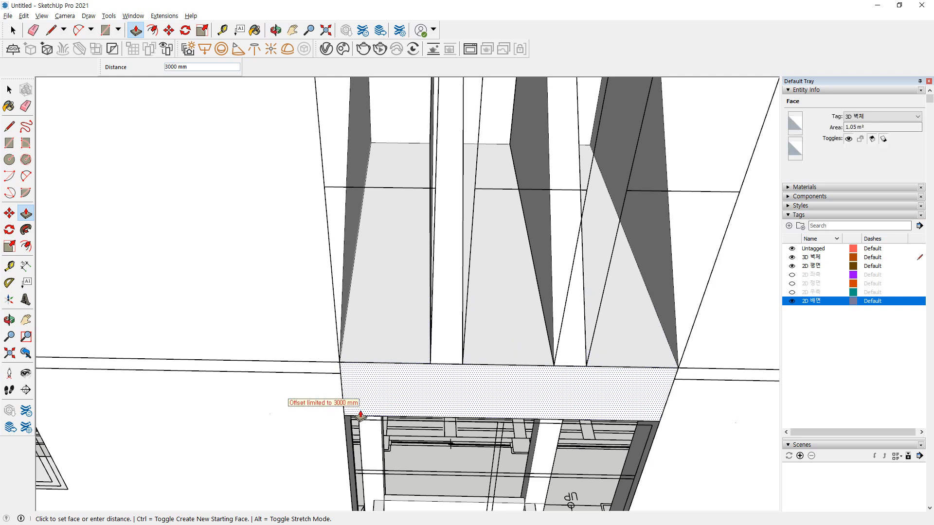
click(361, 411)
click(374, 396)
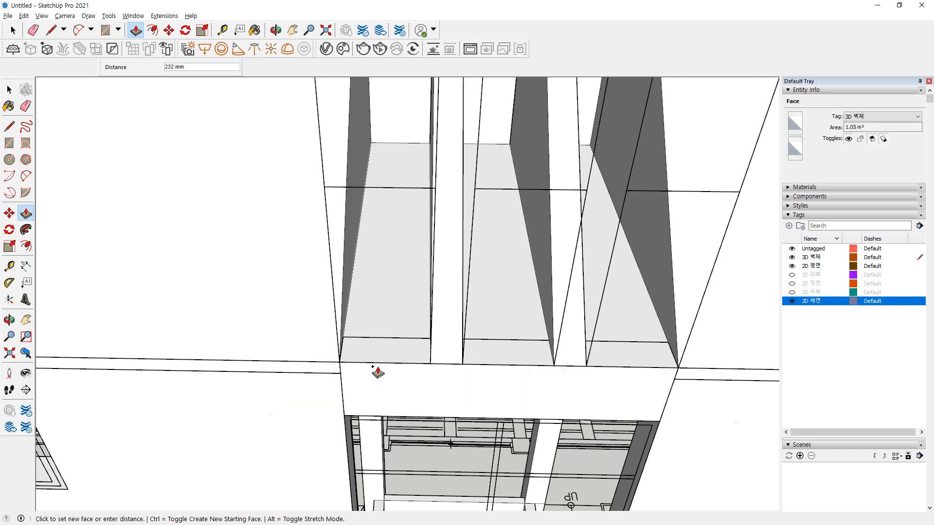
click(379, 369)
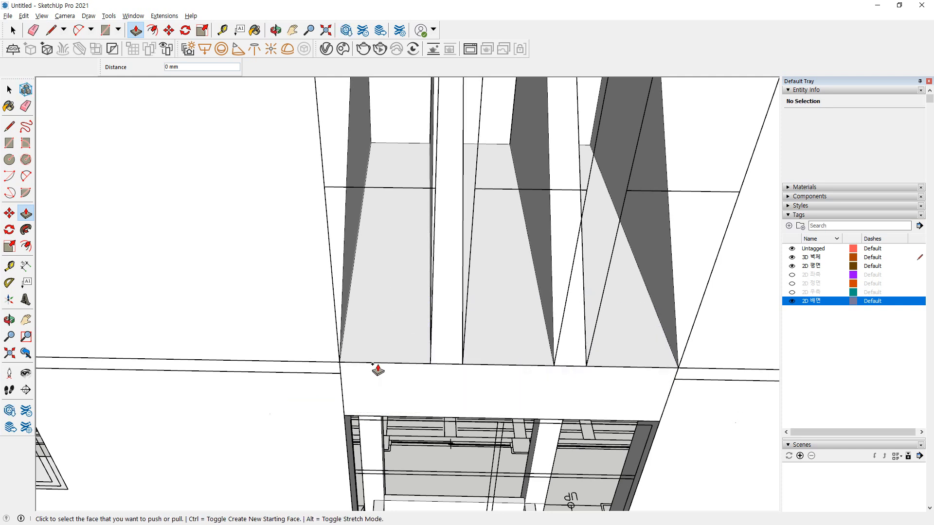
Push the block's eave-side face 300 mm inward and bring it back out to the eave
click(378, 394)
text(300)
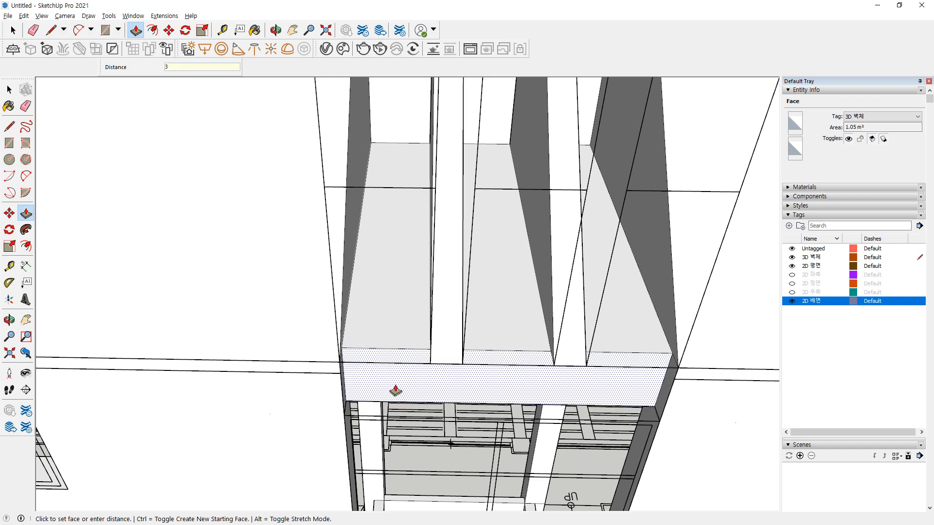
key(Return)
click(375, 351)
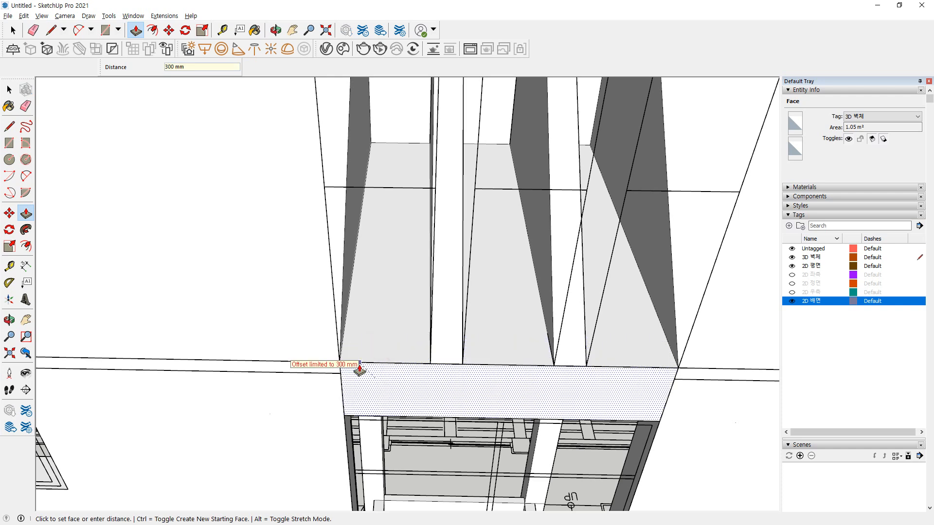
Push/Pull the eave-side face 300 mm inward with a new starting face, splitting off a beam strip from the block
click(364, 390)
text(300)
key(Return)
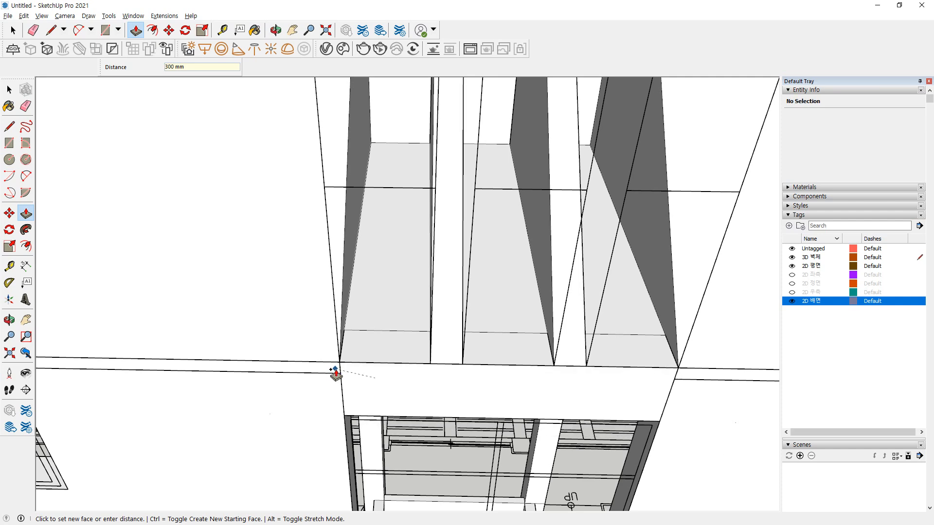
Try to push down the block's top face between the frames, behind the 300 mm strip
click(386, 260)
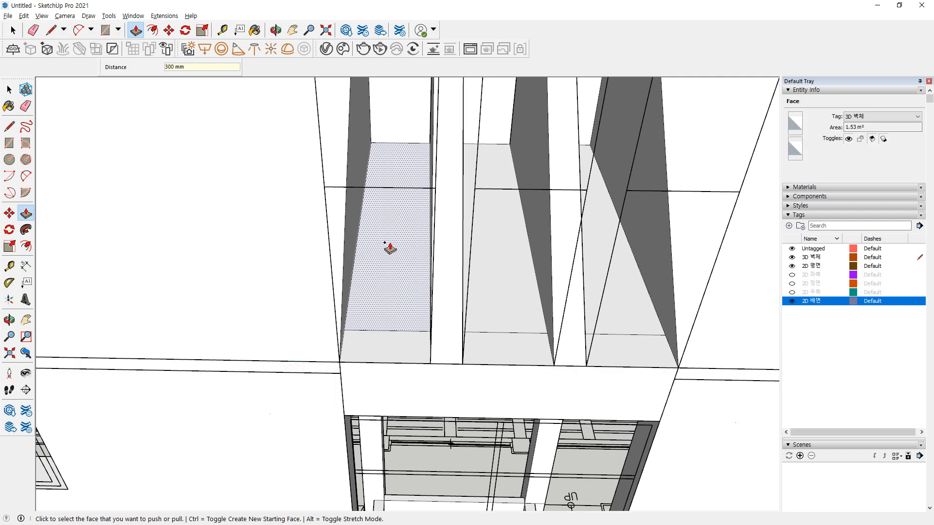
click(390, 295)
click(388, 224)
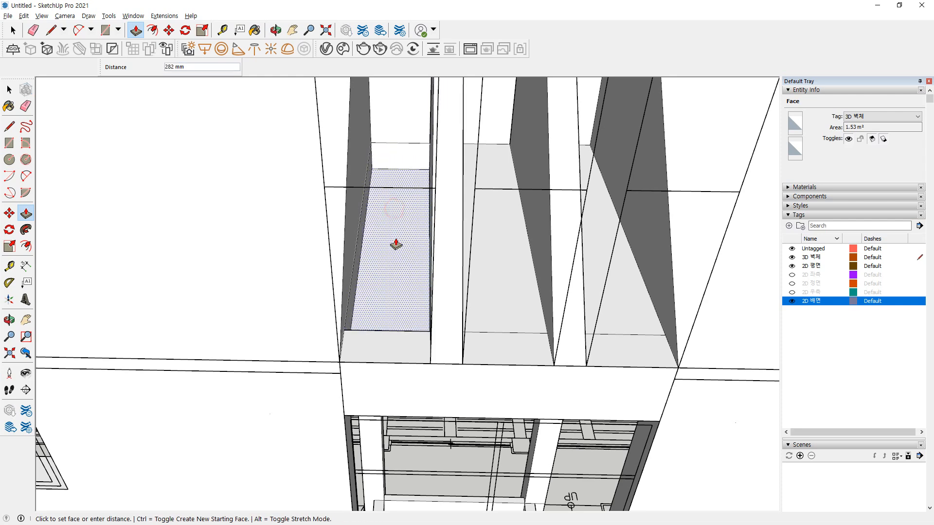
click(395, 266)
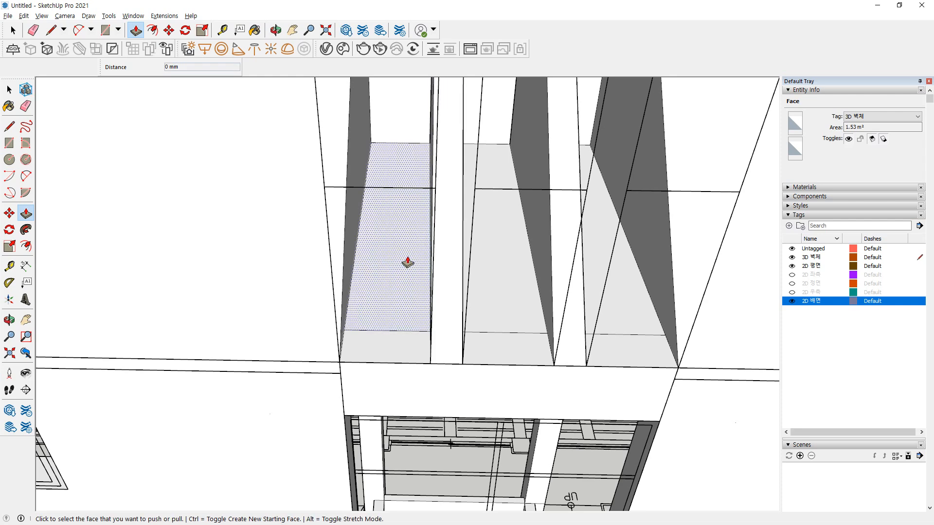
middle_drag(428, 360, 416, 368)
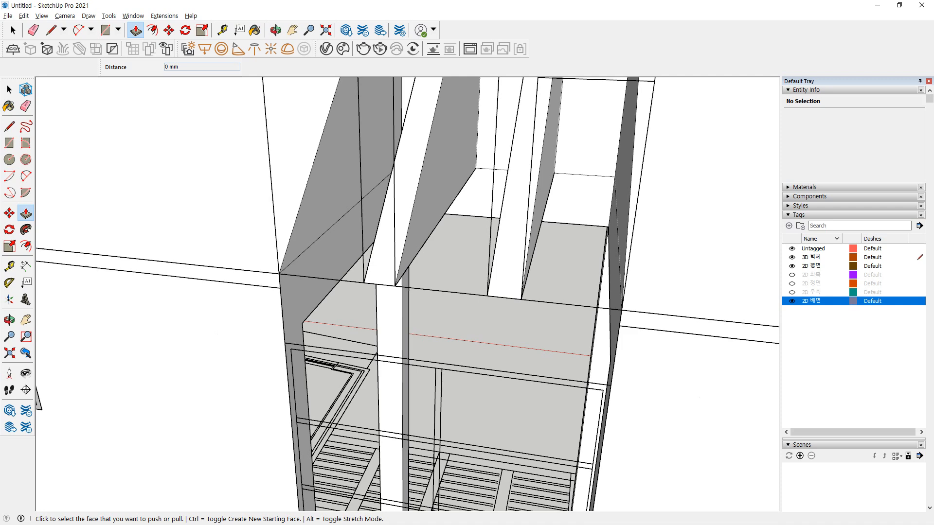
scroll(130, 231, down, 2)
shift+middle_drag(421, 246, 482, 404)
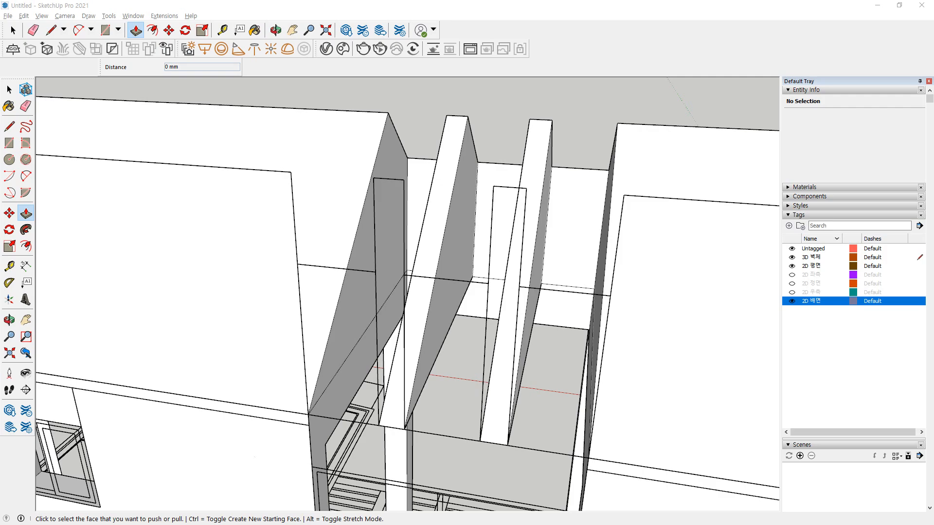
middle_drag(559, 293, 446, 47)
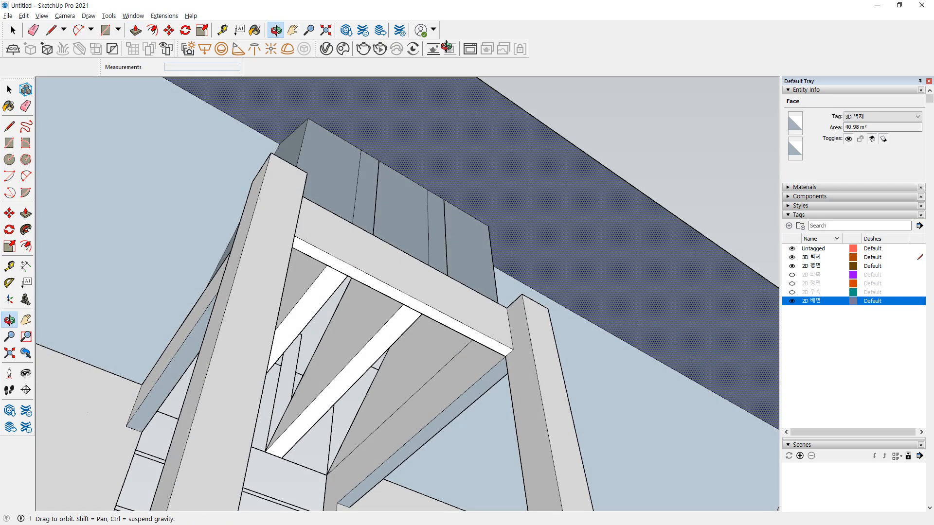
Examine the roof opening and its sloped frames from above the roof and from underneath the ceiling
key(p)
middle_drag(404, 104, 396, 261)
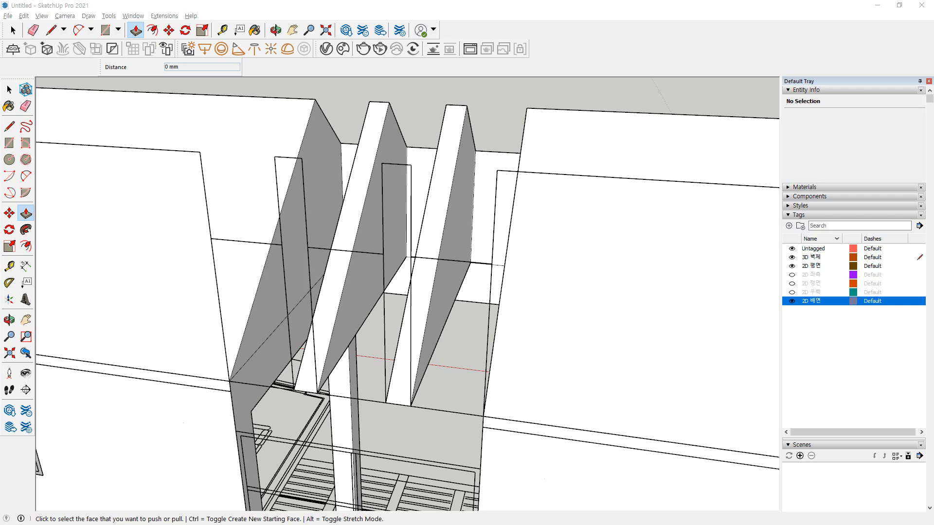
scroll(313, 281, down, 10)
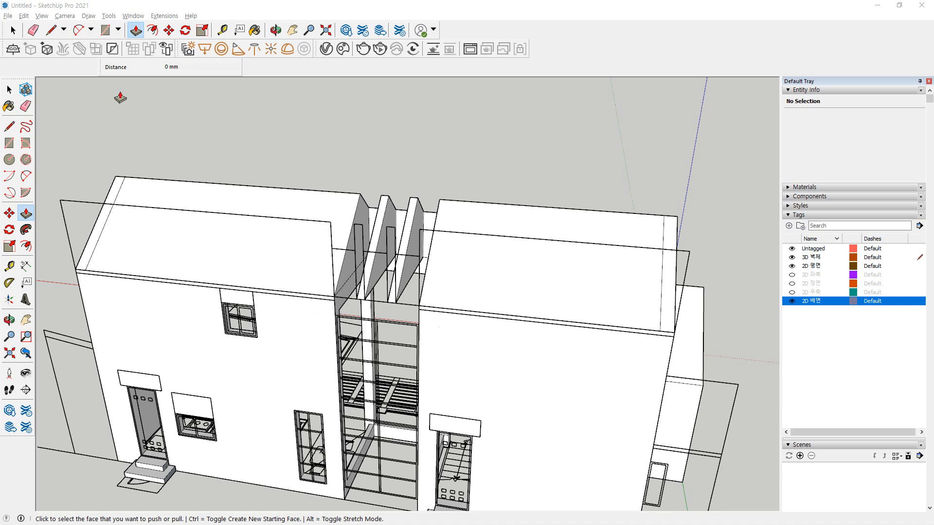
middle_drag(539, 188, 122, 146)
middle_drag(453, 292, 448, 375)
scroll(286, 287, up, 5)
key(space)
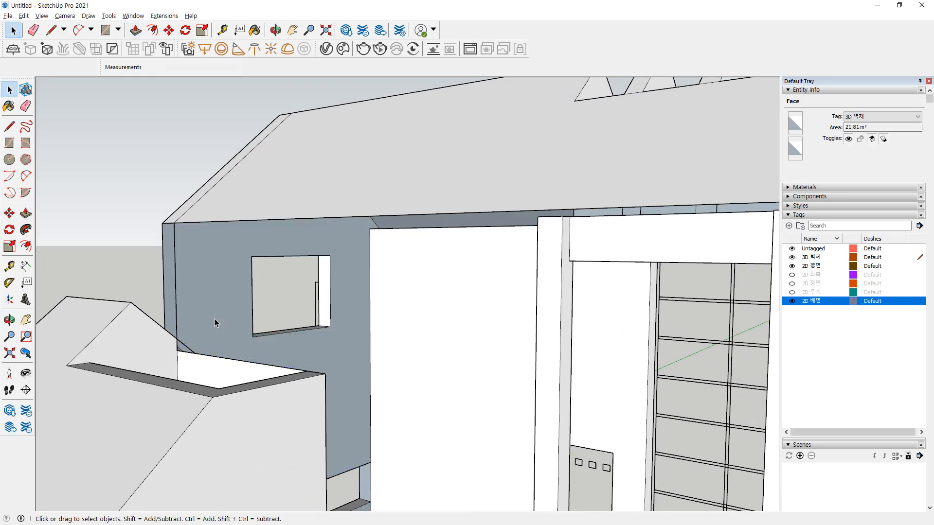
key(p)
mouse_move(394, 297)
middle_down()
mouse_move(630, 273)
mouse_move(423, 234)
mouse_move(388, 142)
mouse_move(309, 184)
mouse_move(480, 407)
mouse_move(492, 271)
mouse_move(189, 85)
mouse_move(434, 98)
mouse_move(504, 209)
mouse_move(536, 288)
mouse_move(446, 246)
mouse_move(526, 234)
mouse_move(582, 194)
mouse_move(538, 195)
mouse_move(508, 164)
mouse_move(568, 210)
middle_up()
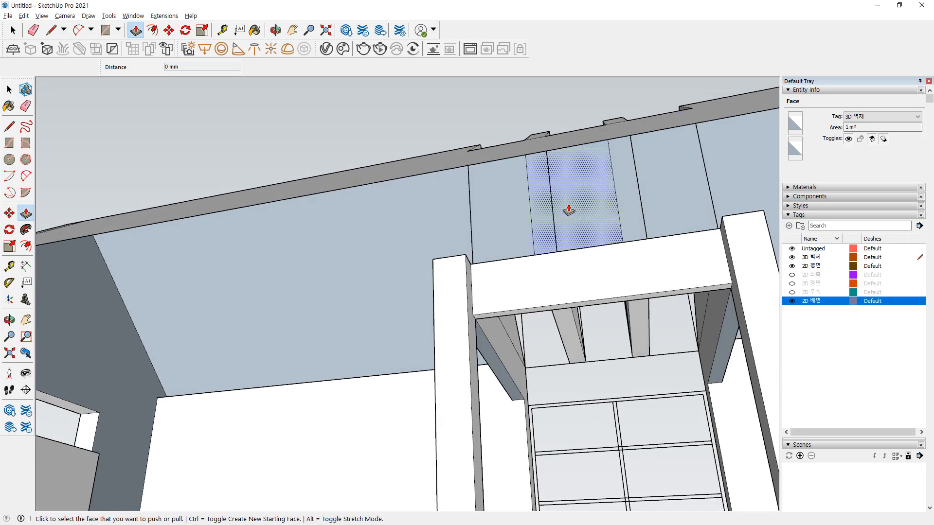
Try to delete the panel faces between the roof frames behind the crossbeam
key(space)
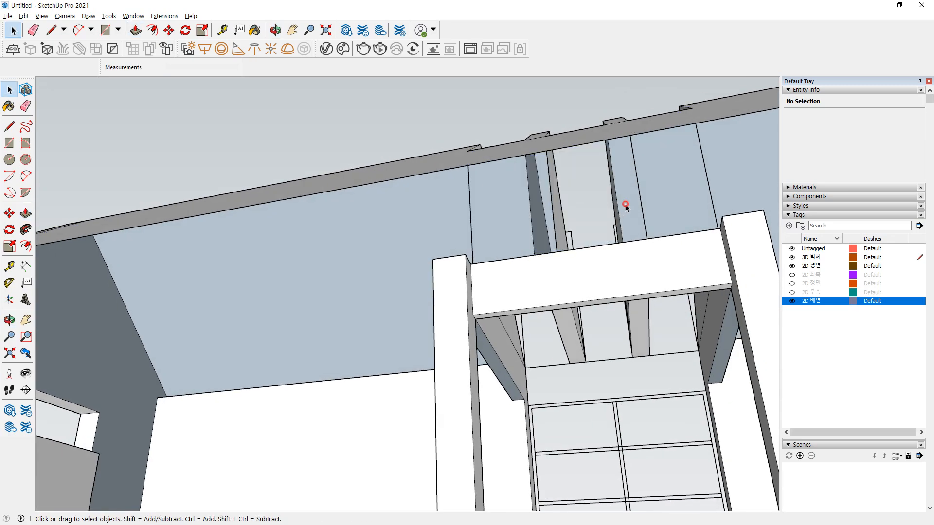
click(649, 203)
key(Delete)
Check how the panel behind the crossbeam is divided between the roof frames by selecting its individual faces
middle_drag(557, 204, 469, 231)
scroll(480, 231, up, 1)
click(480, 233)
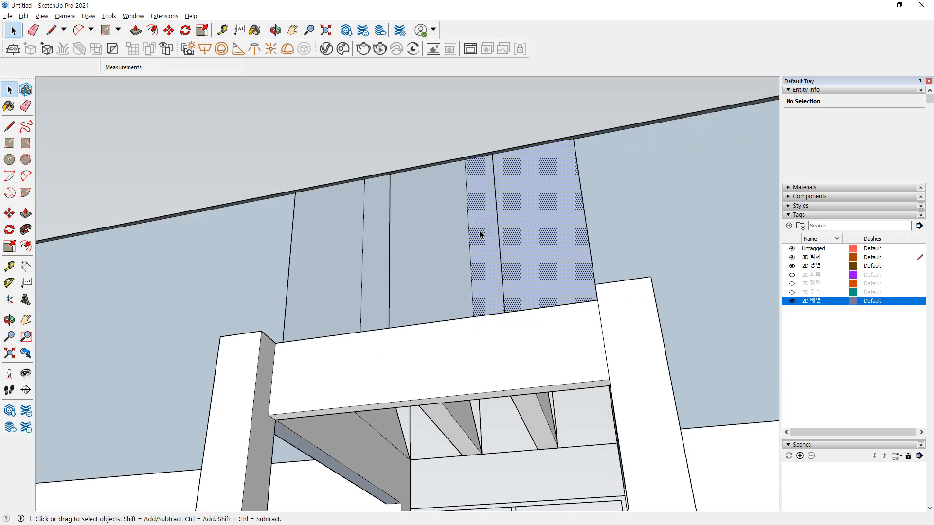
click(448, 227)
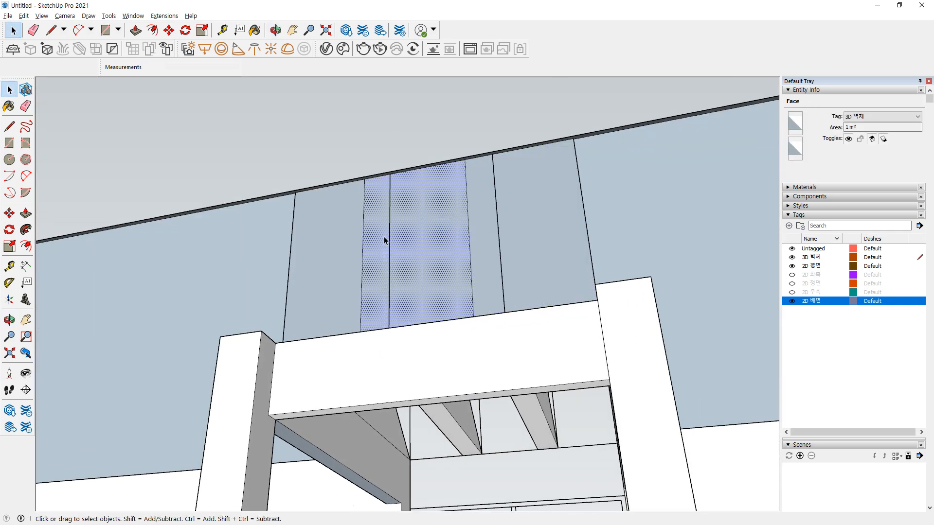
middle_drag(383, 240, 488, 387)
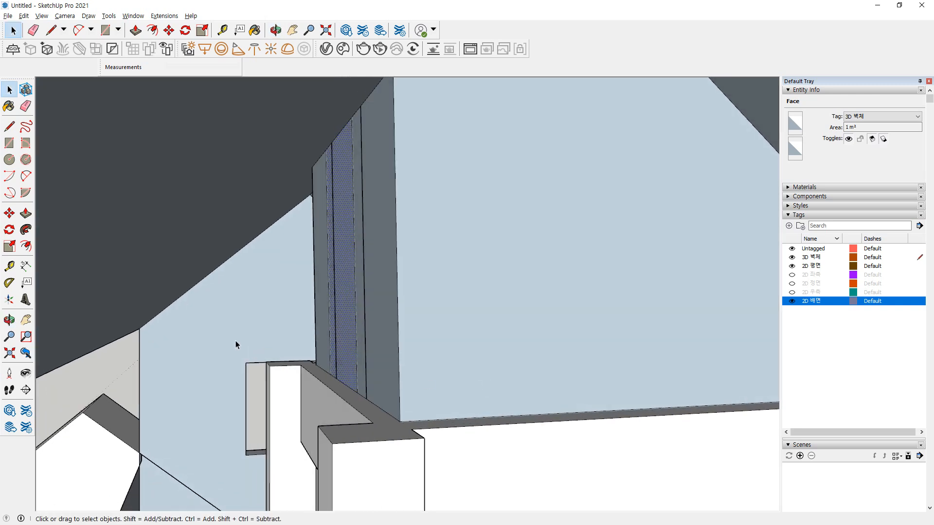
Draw a rectangle of about 567 x 492 mm on the middle panel between the roof frames, and erase its leftover upper edge
middle_drag(116, 388, 412, 397)
key(r)
click(389, 414)
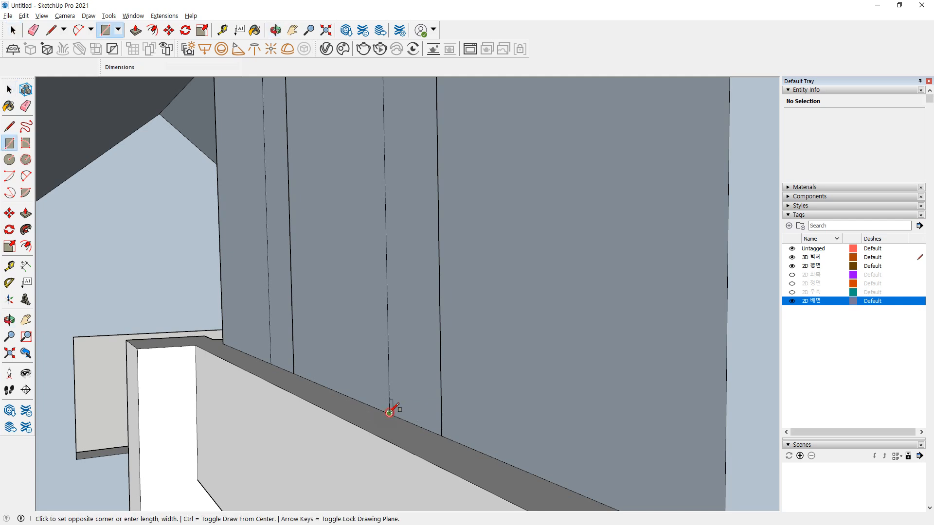
click(290, 194)
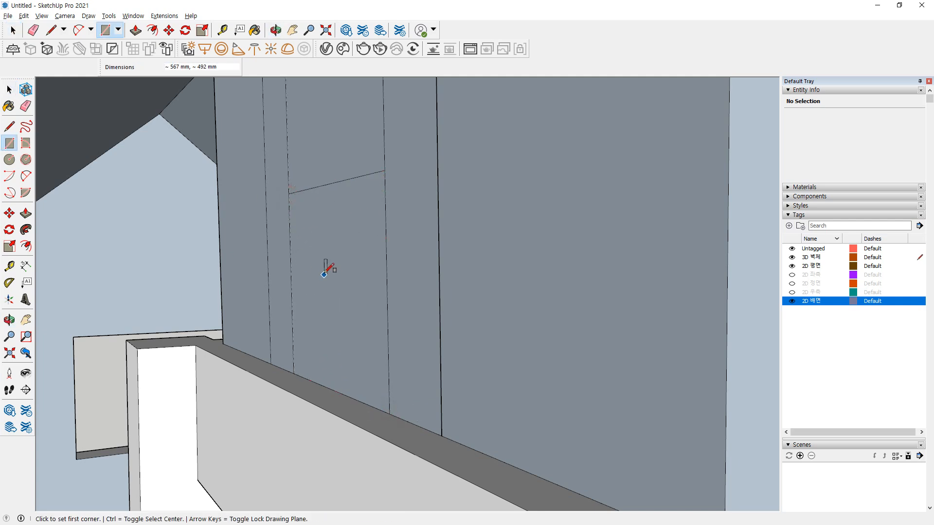
key(space)
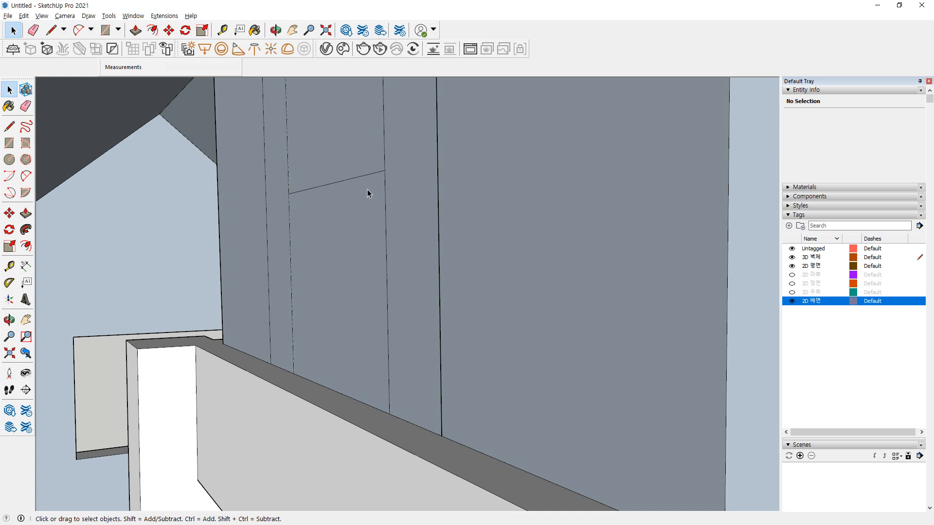
key(e)
click(359, 177)
scroll(403, 271, down, 2)
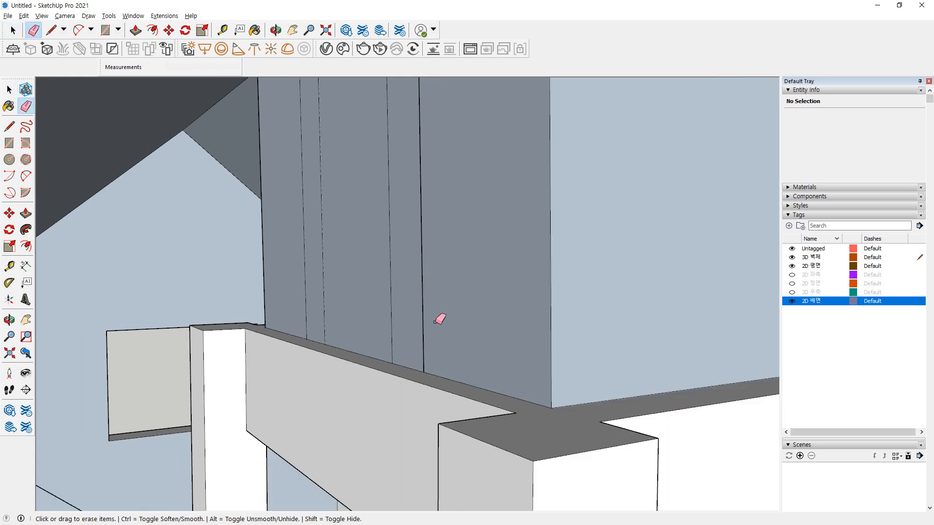
Split the wide outer panel from the neighbouring frame strip with a rectangle, and remove the rectangle's leftover edges
key(r)
click(424, 372)
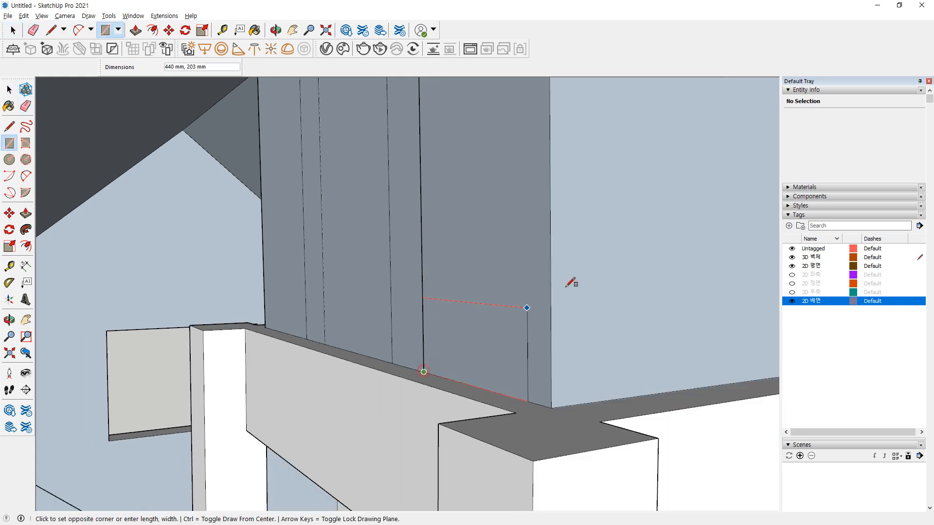
click(557, 252)
key(ctrl+z)
key(space)
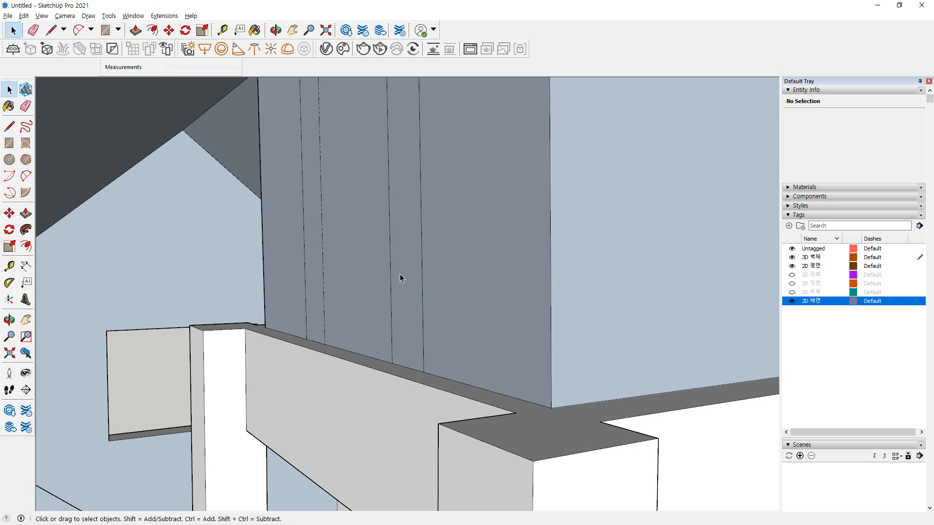
Delete the two narrow panel faces at the ends of the roof frames
click(400, 274)
key(Delete)
click(317, 274)
key(Delete)
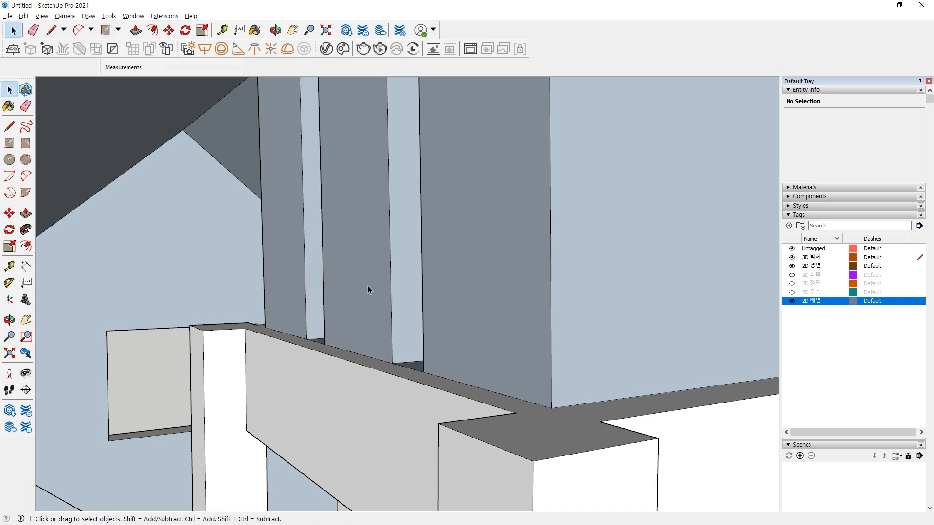
Erase the leftover edges where the tops of the two roof frames meet the opposite roof slope
scroll(377, 276, down, 3)
key(shift+z)
middle_drag(616, 222, 177, 382)
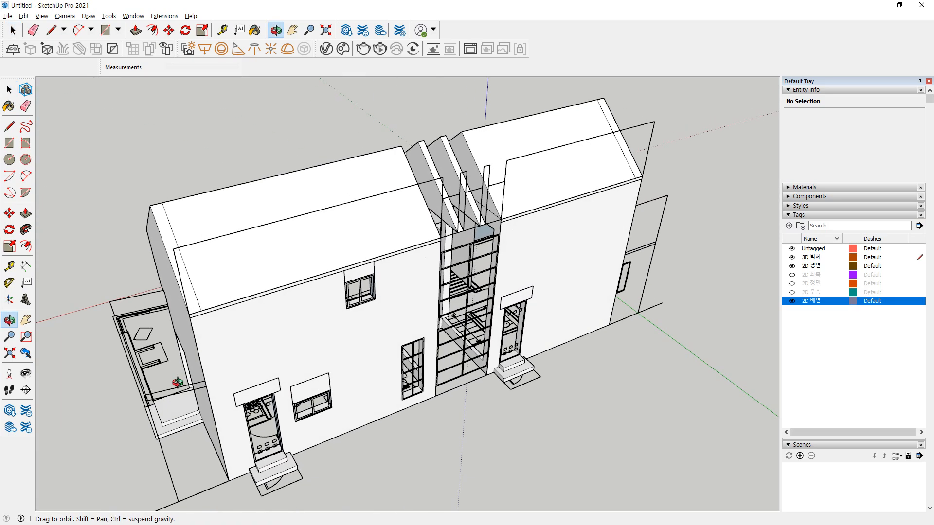
scroll(469, 154, up, 6)
middle_drag(390, 187, 261, 326)
scroll(356, 182, up, 3)
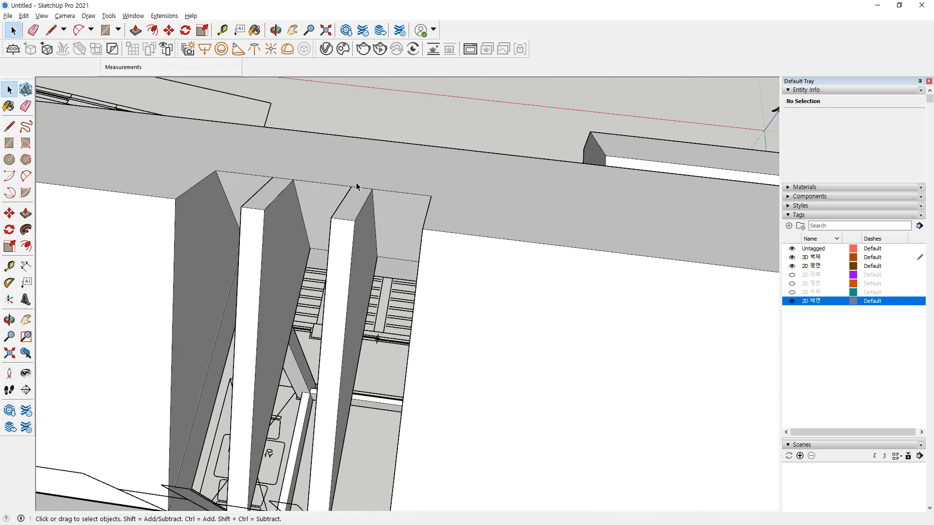
key(e)
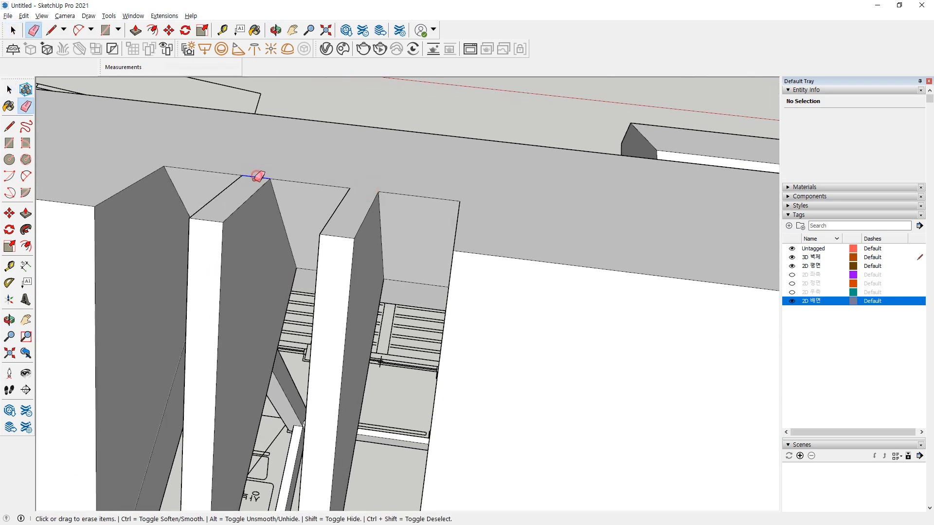
Erase the leftover diagonal edge on the inner side face at each side of the roof opening
scroll(515, 166, down, 3)
middle_drag(517, 161, 480, 327)
scroll(502, 286, up, 4)
key(e)
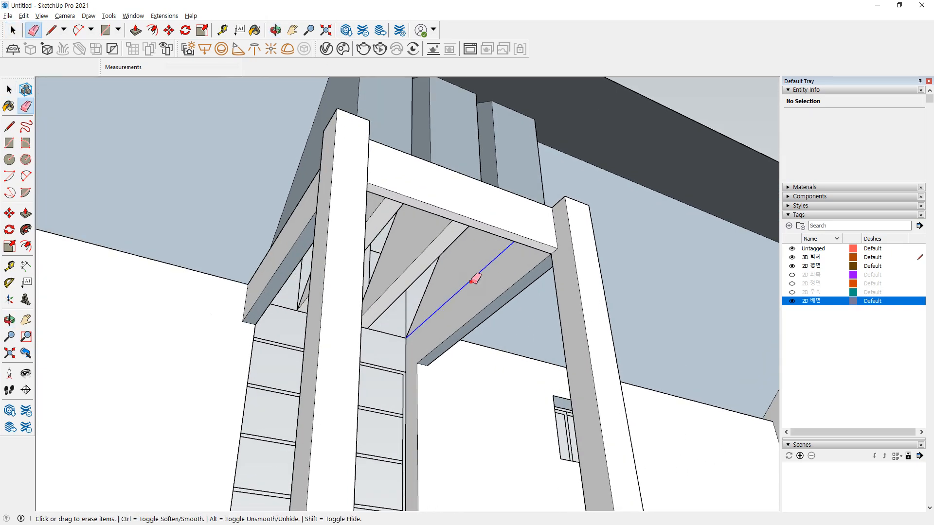
click(474, 278)
middle_drag(446, 302, 229, 295)
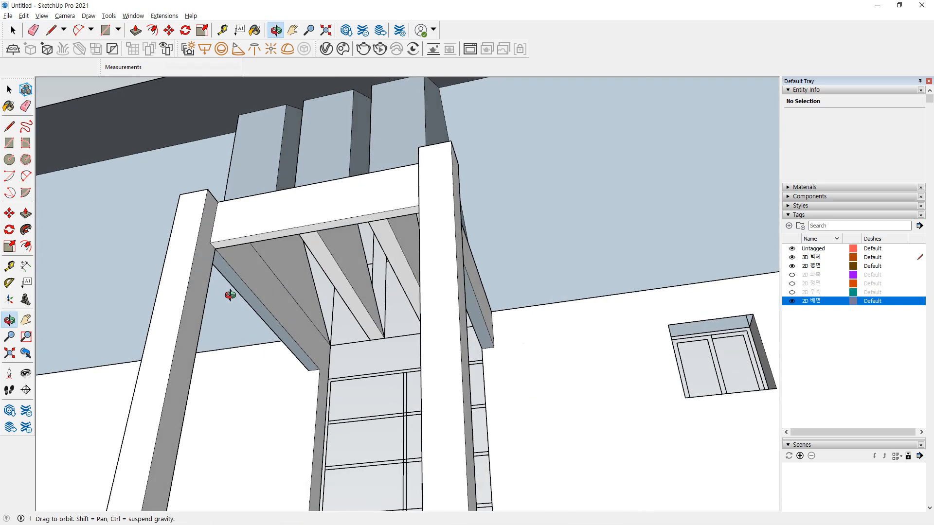
click(285, 289)
Reverse the sloped underside faces at both sides of the roof opening so their front sides face outward
middle_drag(283, 345, 473, 322)
key(space)
right_click(262, 307)
click(288, 403)
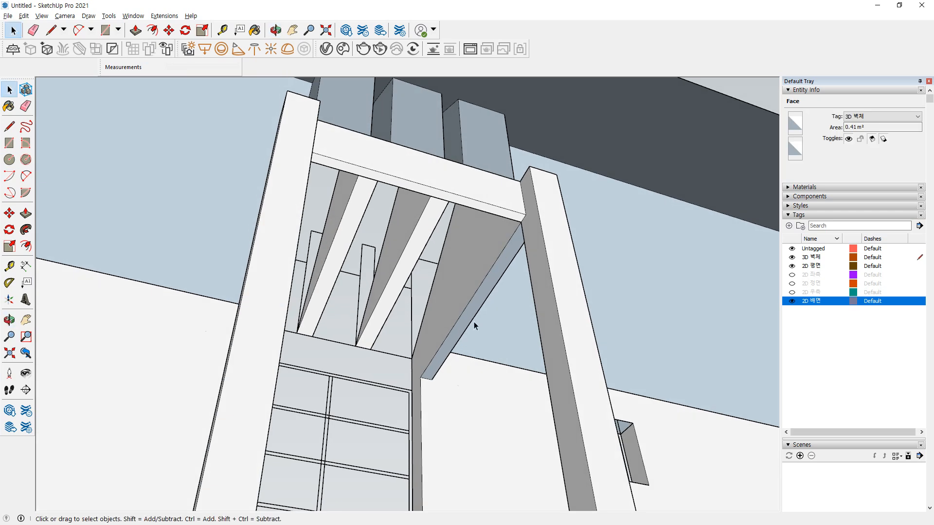
right_click(470, 319)
click(502, 413)
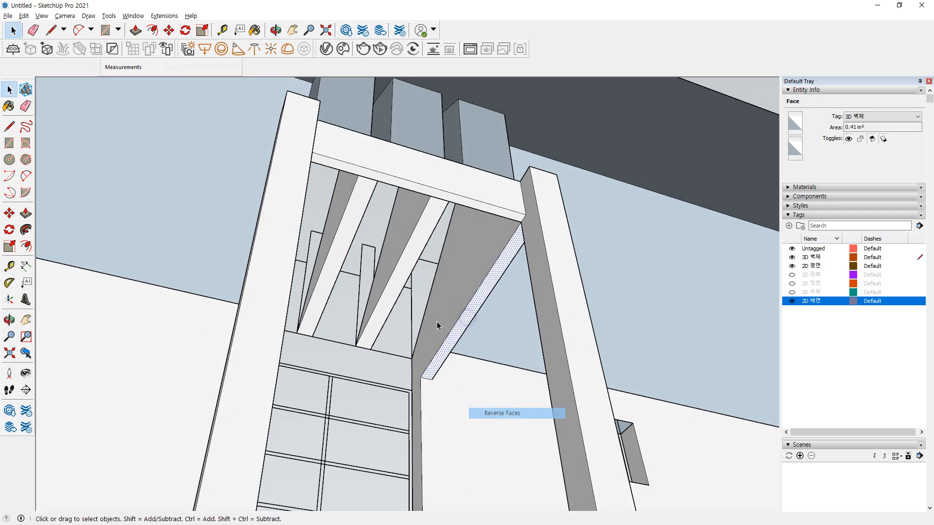
click(412, 291)
Examine the roof opening, its frames and the open gap on the eave side above the window grid
middle_drag(297, 300, 629, 430)
middle_drag(246, 310, 415, 377)
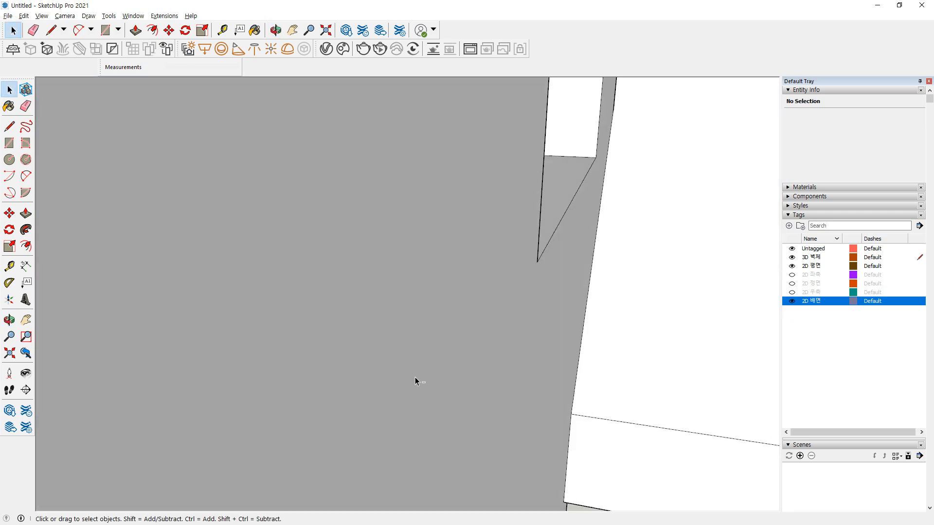
scroll(416, 378, down, 8)
middle_drag(264, 279, 302, 346)
scroll(378, 230, up, 3)
scroll(378, 229, up, 4)
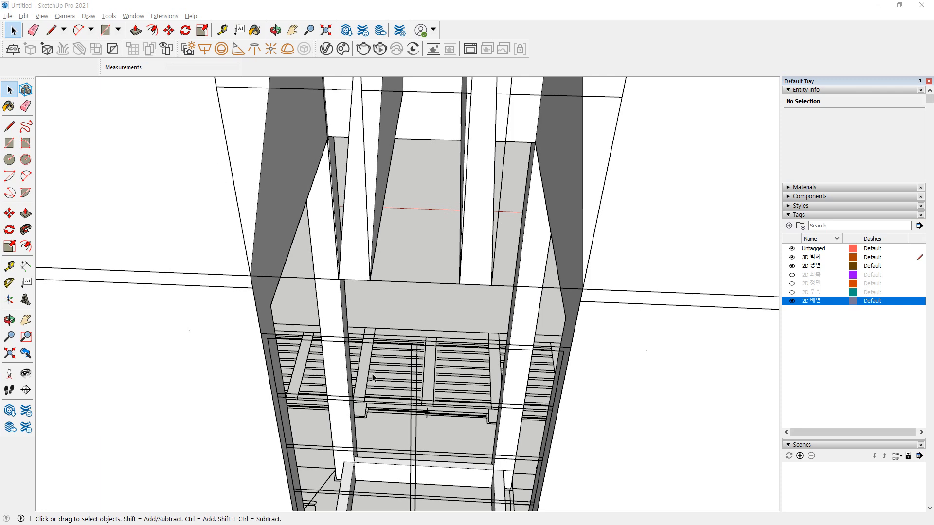
middle_drag(425, 382, 398, 335)
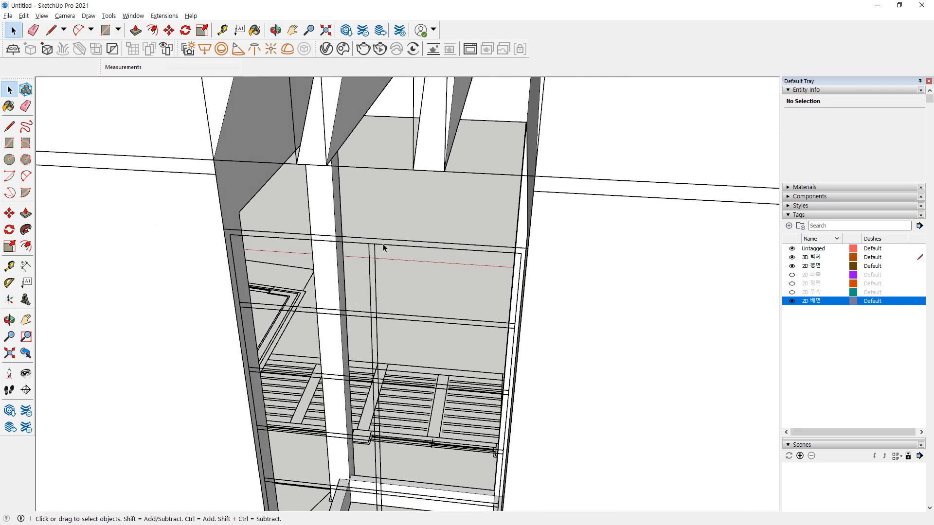
middle_drag(402, 239, 306, 238)
mouse_move(232, 191)
mouse_down()
mouse_move(233, 253)
mouse_move(553, 281)
mouse_move(416, 204)
mouse_move(302, 190)
mouse_up()
mouse_move(396, 234)
middle_down()
mouse_move(379, 319)
mouse_move(381, 395)
mouse_move(389, 249)
middle_up()
mouse_move(395, 167)
mouse_down()
mouse_move(382, 127)
mouse_move(334, 342)
mouse_move(402, 193)
mouse_up()
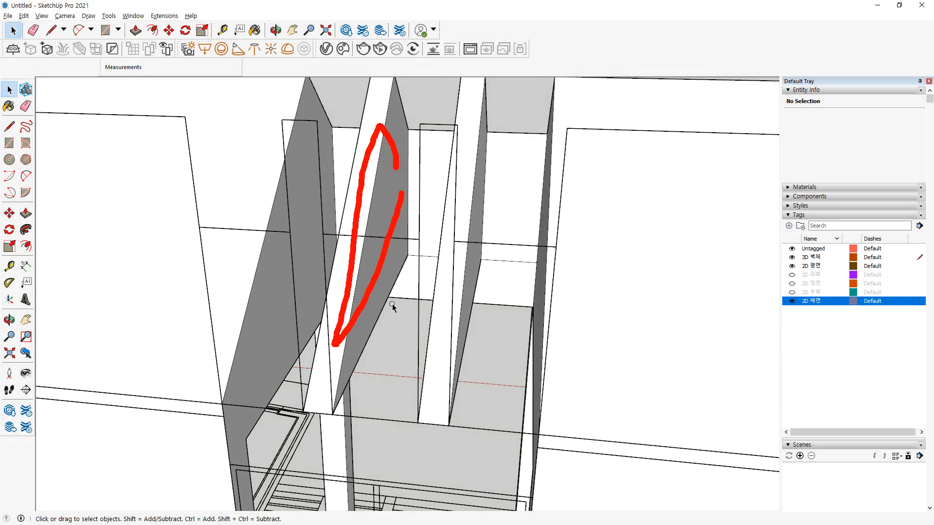
Draw a vertical rectangle across the eave side of the roof opening, from the roof corner to the top of the window grid
shift+middle_drag(407, 355, 408, 188)
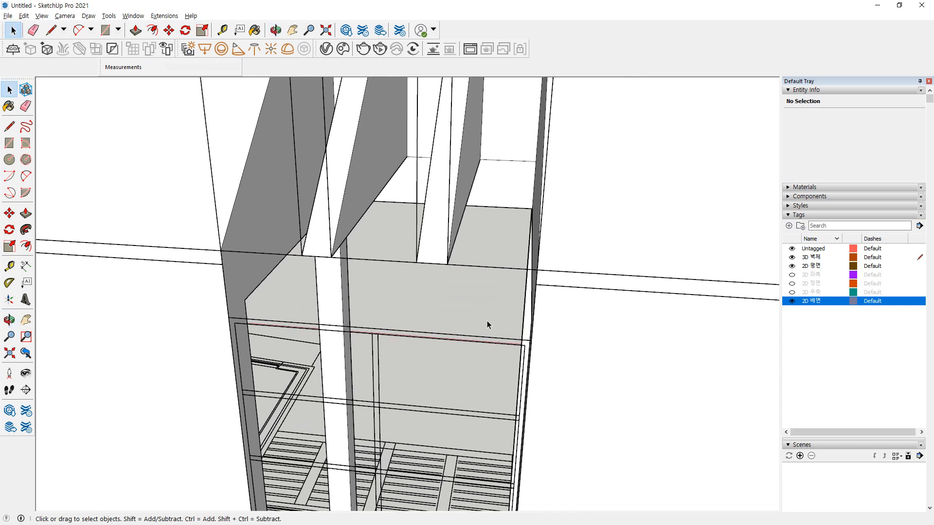
key(r)
middle_drag(531, 339, 503, 340)
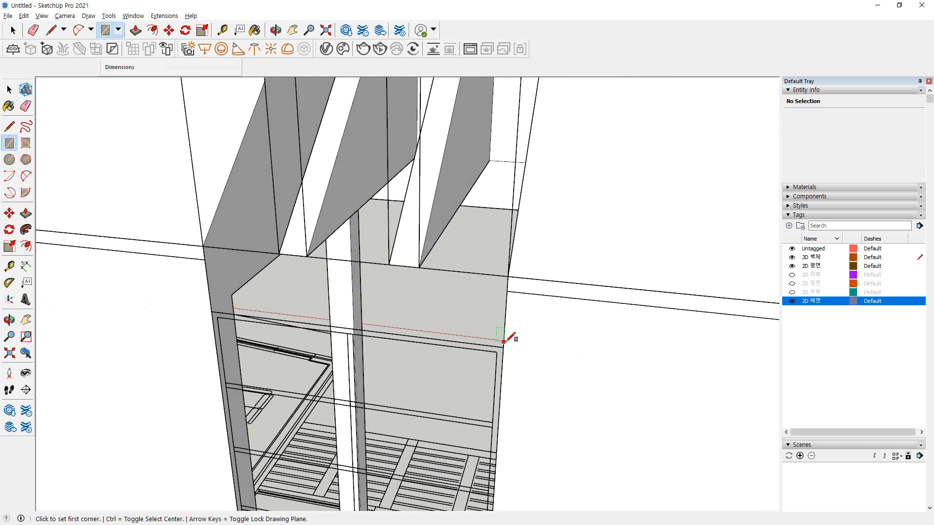
click(203, 246)
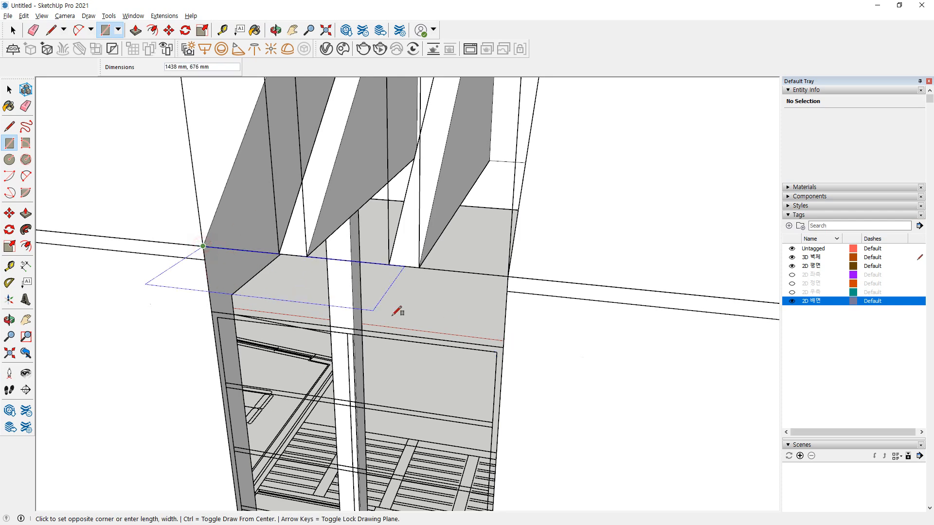
click(506, 339)
Delete the unwanted face filling the gap between the two roof frames
middle_drag(265, 326, 367, 382)
key(space)
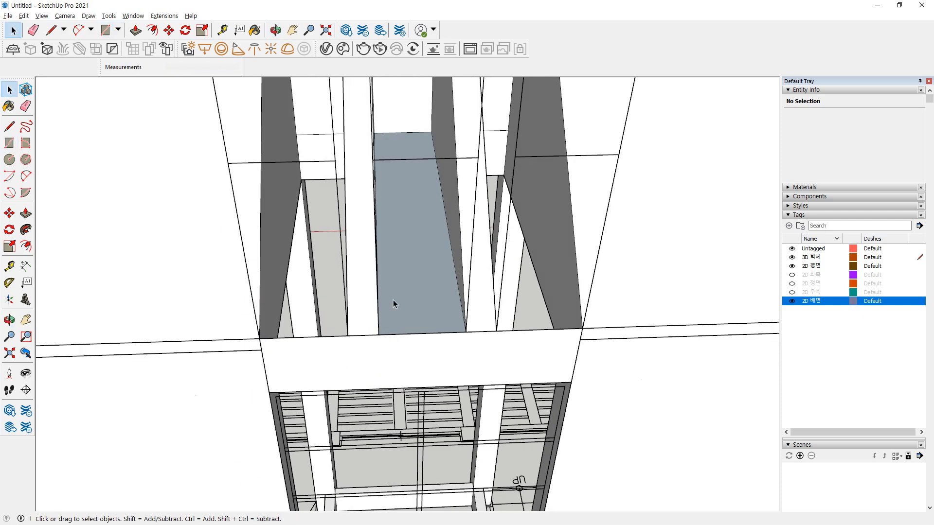
click(393, 300)
key(Delete)
Push/Pull the new eave-side face 300 mm inward to form a beam
middle_drag(325, 343, 271, 332)
key(p)
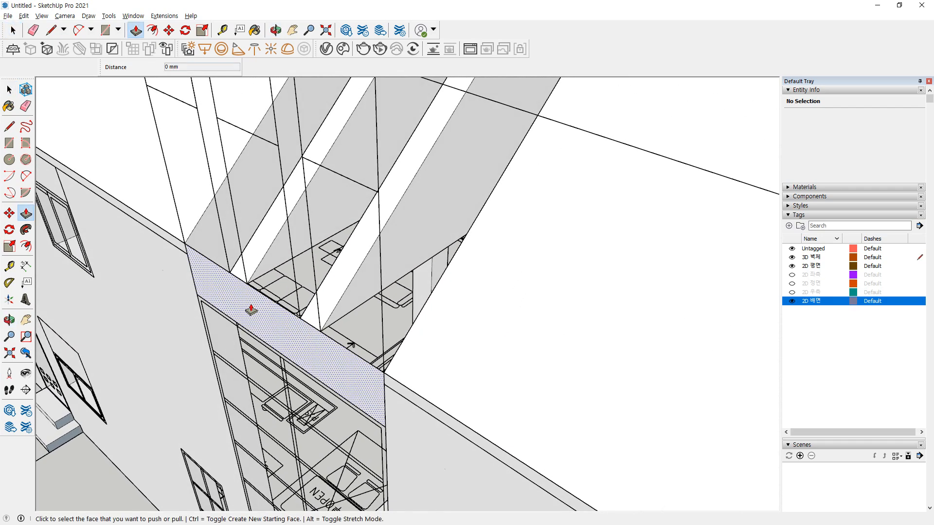
click(251, 311)
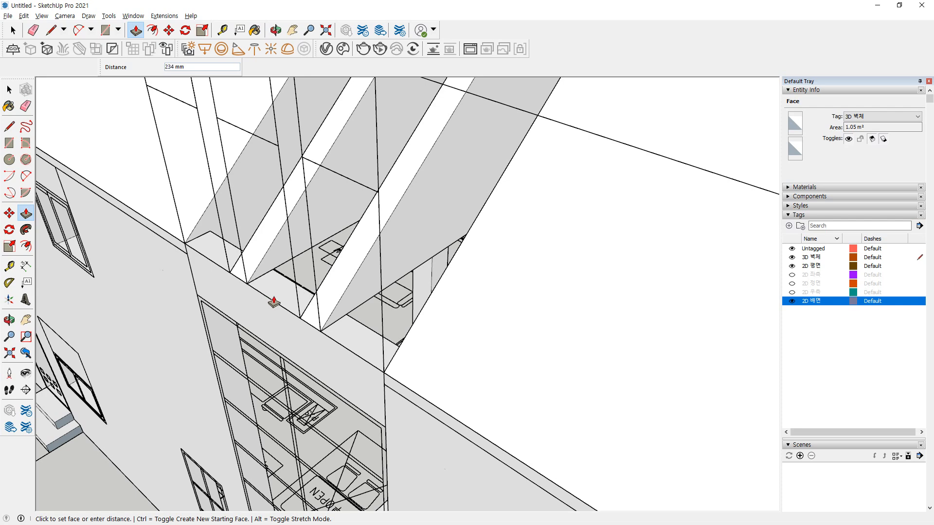
key(Return)
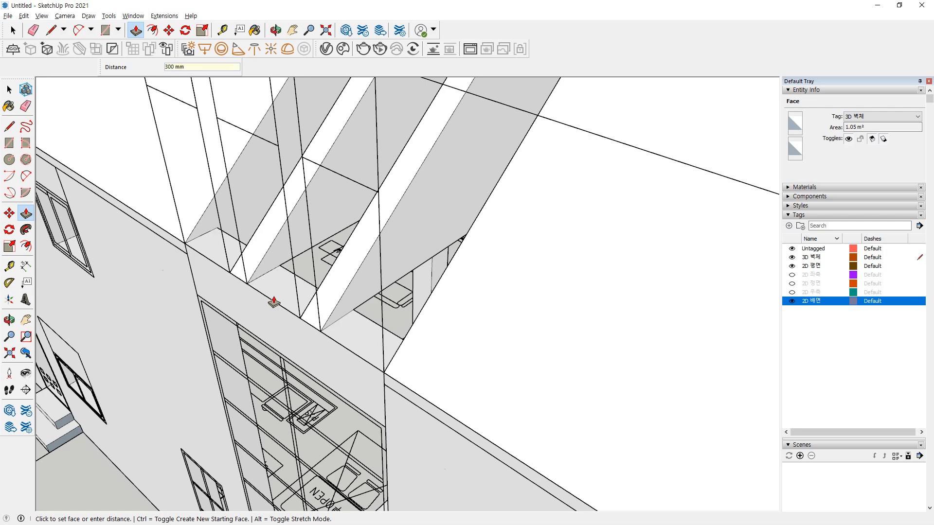
Examine the new eave beam's underside and its junction with the side wall from below
key(o)
drag(267, 381, 244, 173)
key(space)
middle_drag(244, 174, 226, 90)
scroll(225, 90, up, 3)
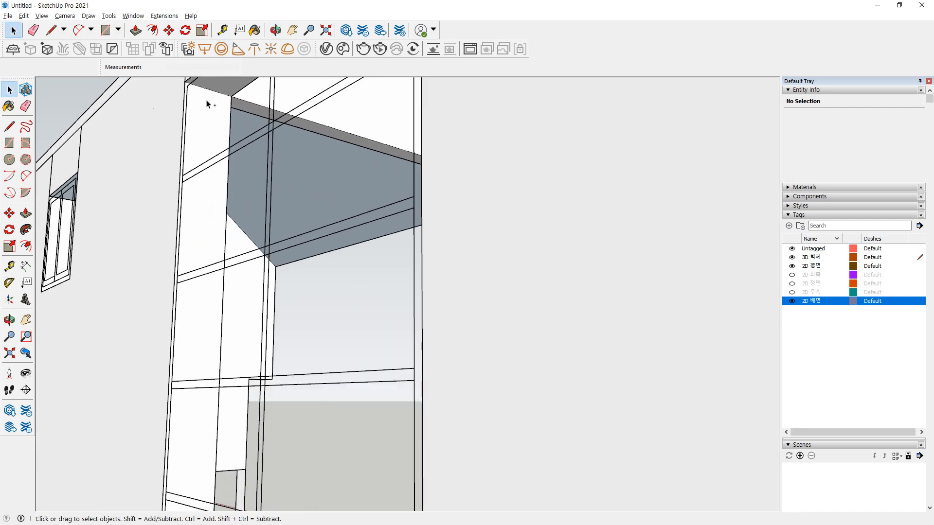
key(ctrl+2)
drag(191, 85, 236, 103)
key(Escape)
mouse_move(265, 141)
middle_down()
mouse_move(303, 213)
mouse_move(329, 350)
mouse_move(286, 275)
middle_up()
key(ctrl+2)
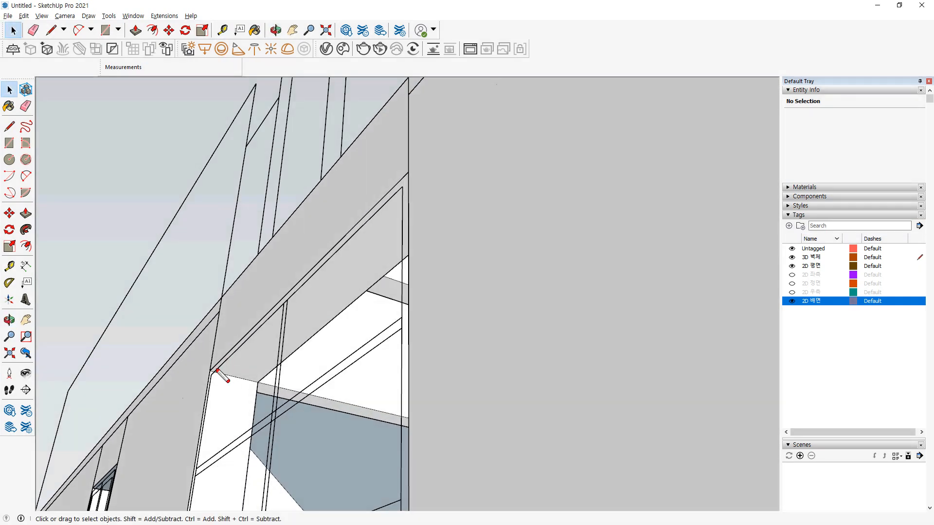
Inspect the sloped roof frames and the eave beam between them from outside and above
drag(215, 370, 257, 385)
key(Escape)
click(321, 410)
middle_drag(253, 265, 364, 409)
scroll(376, 313, down, 2)
middle_drag(303, 260, 325, 311)
scroll(452, 249, down, 1)
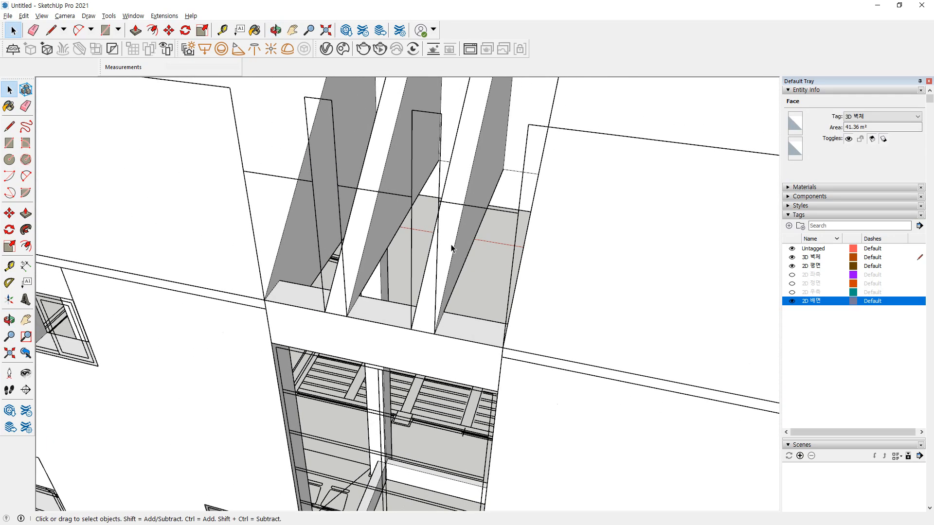
shift+middle_drag(475, 201, 340, 259)
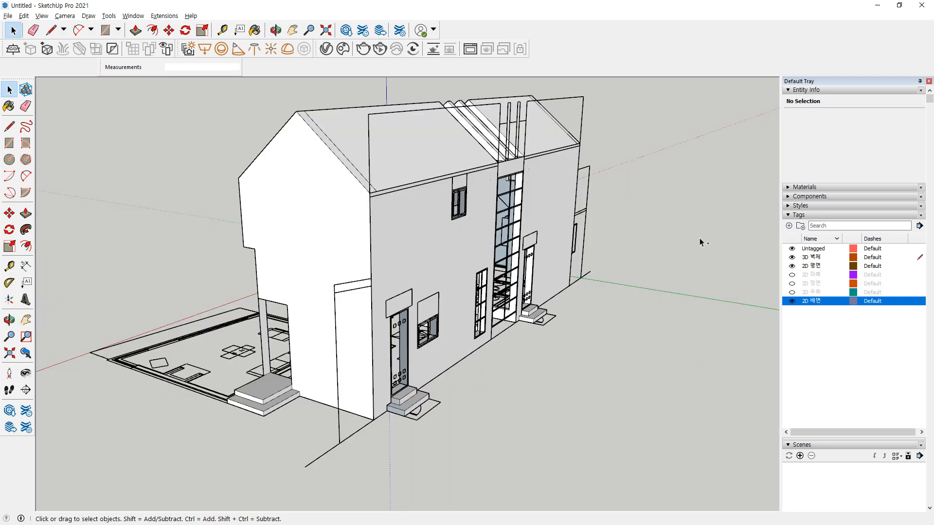
Show the 2D 우측 tag and draw a 4100 mm high wall rectangle from the living room's outer floor corner to the entrance corner under the roof
click(789, 291)
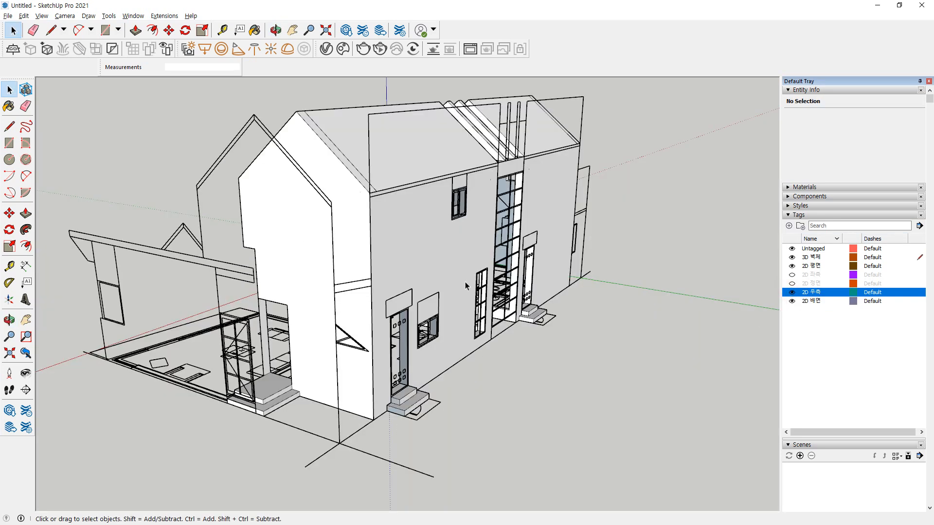
middle_drag(319, 267, 430, 286)
scroll(169, 384, up, 4)
key(r)
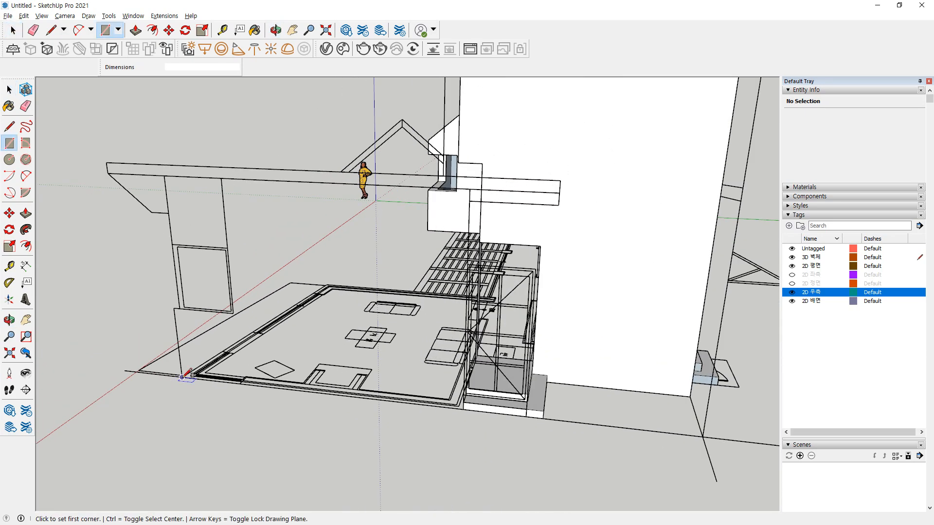
click(182, 377)
scroll(438, 201, up, 3)
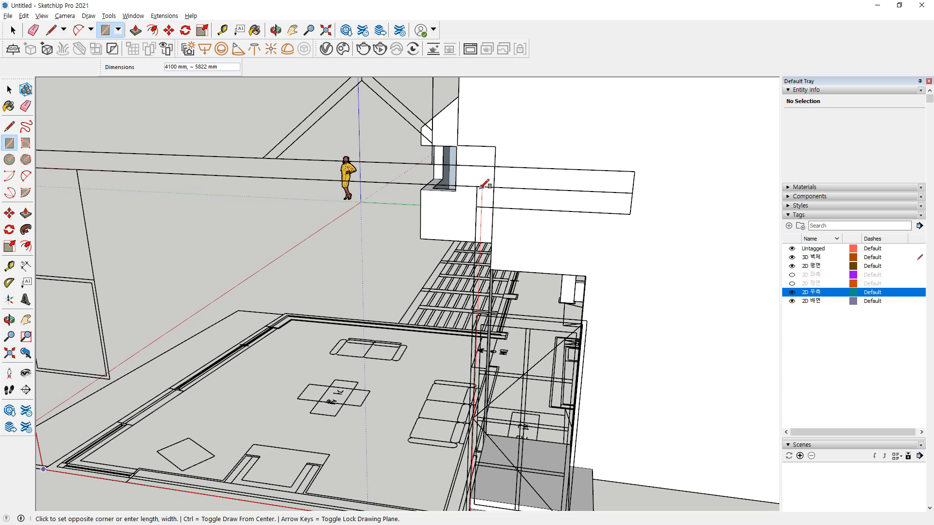
click(477, 186)
middle_drag(438, 296, 297, 285)
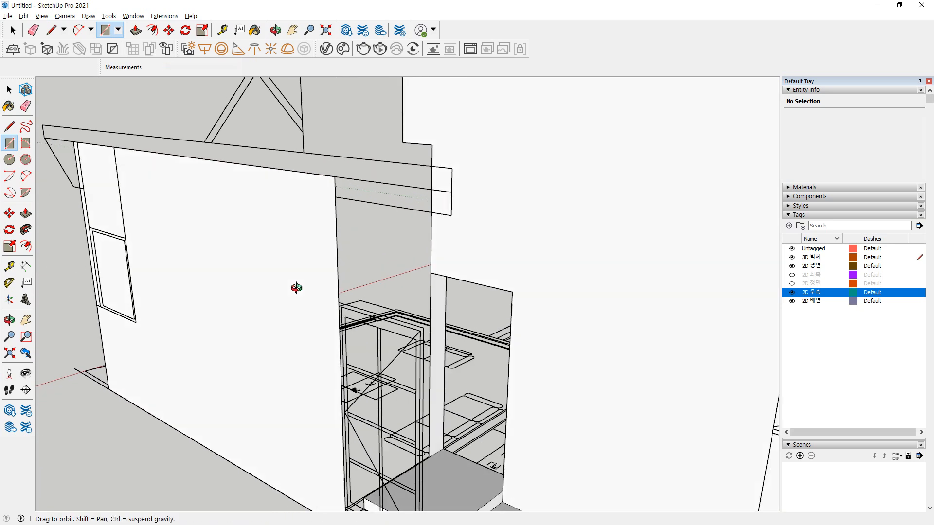
Draw a vertical rectangle across the entrance recess, from the house wall at the entrance steps to the new side wall's top corner
click(427, 457)
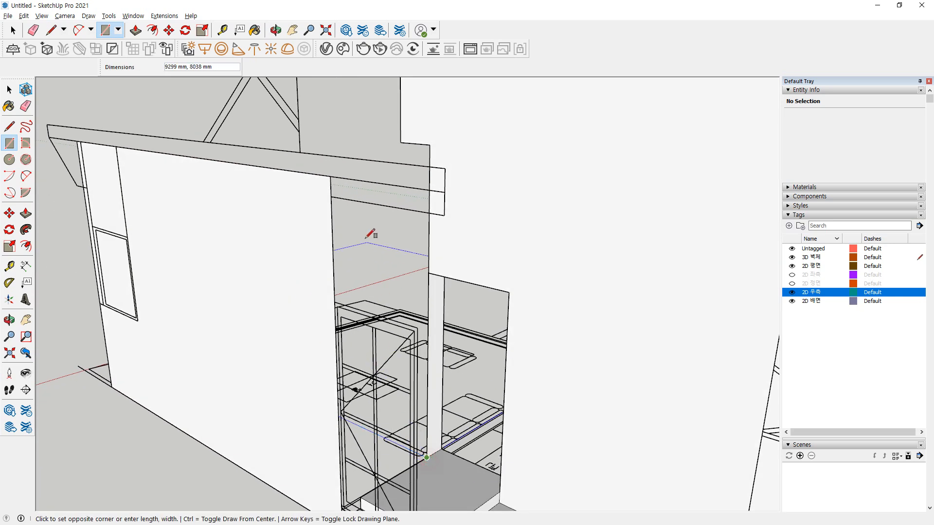
click(331, 175)
middle_drag(359, 292, 313, 203)
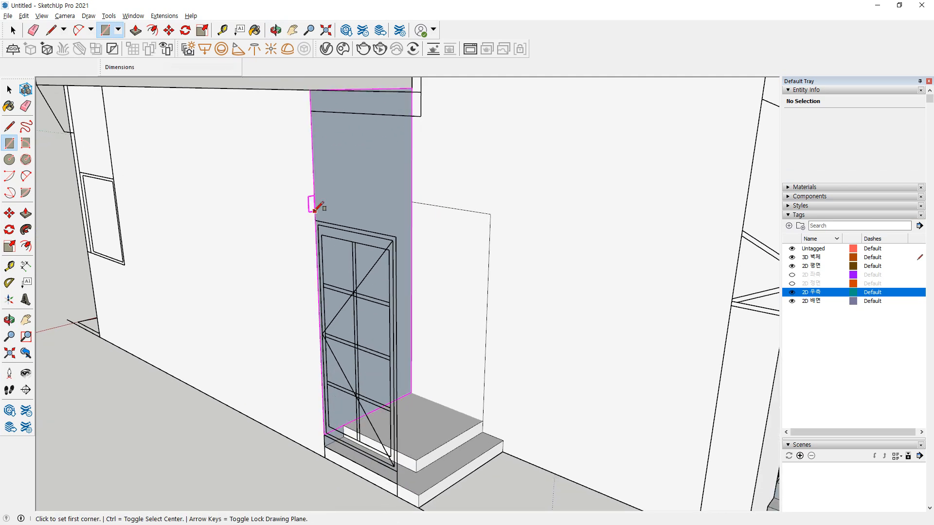
Reverse the entrance recess wall face so its front side points outward
key(space)
right_click(362, 181)
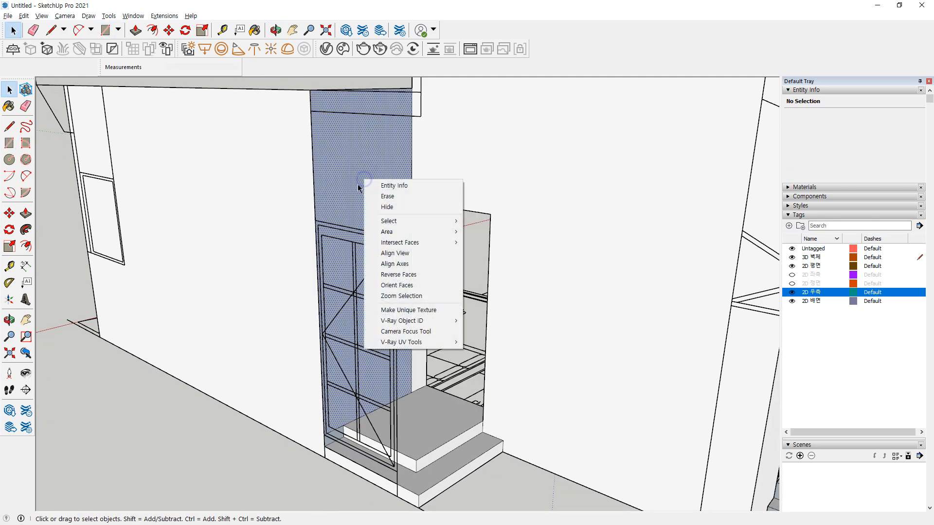
key(Escape)
scroll(276, 445, up, 2)
scroll(336, 447, up, 2)
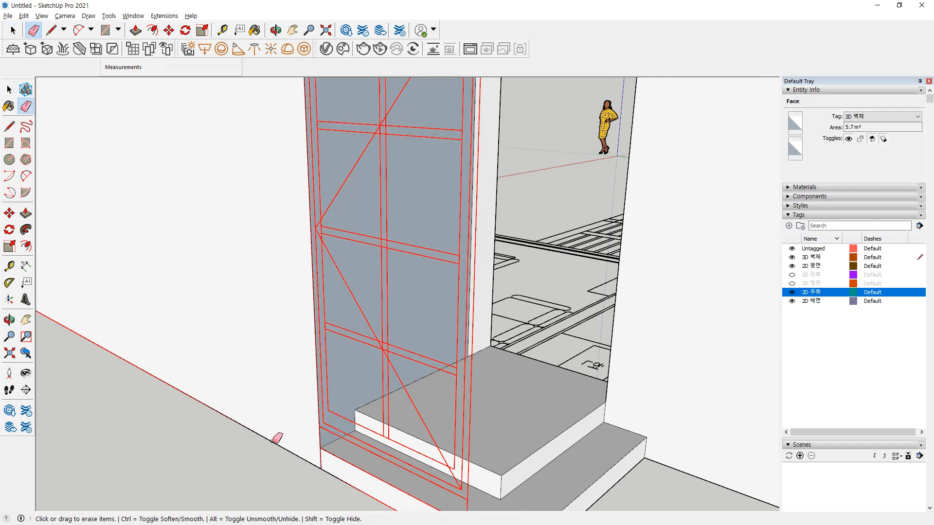
click(331, 334)
right_click(341, 332)
click(374, 428)
click(211, 462)
scroll(199, 419, down, 3)
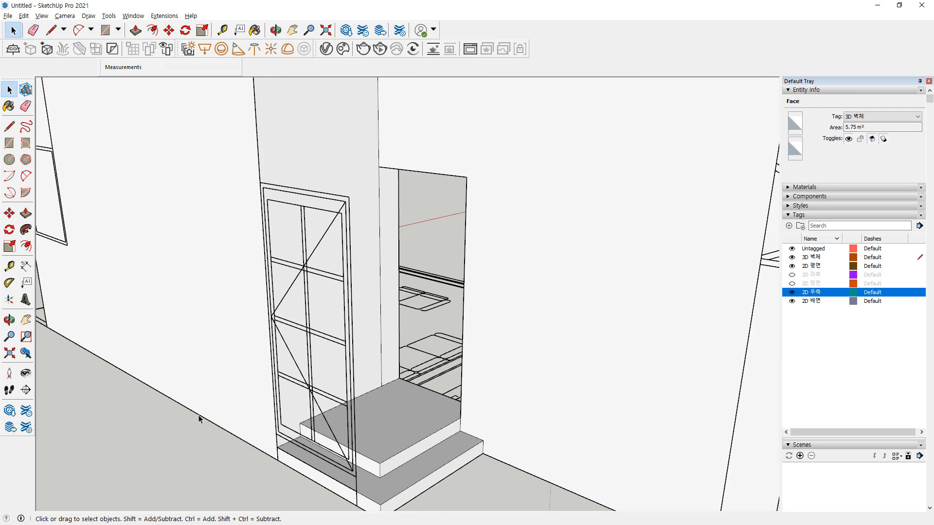
Examine the upper edges of the new entrance and side walls against the roof outline of the right-side elevation
mouse_move(200, 419)
middle_down()
mouse_move(236, 402)
mouse_move(301, 298)
mouse_move(219, 258)
middle_up()
drag(176, 212, 304, 230)
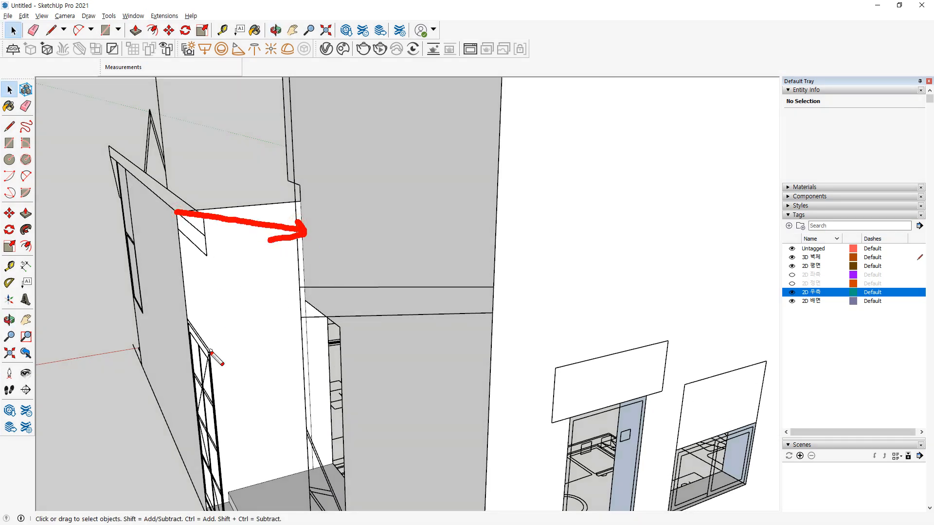
mouse_move(305, 216)
mouse_down()
mouse_move(307, 154)
mouse_move(300, 226)
mouse_up()
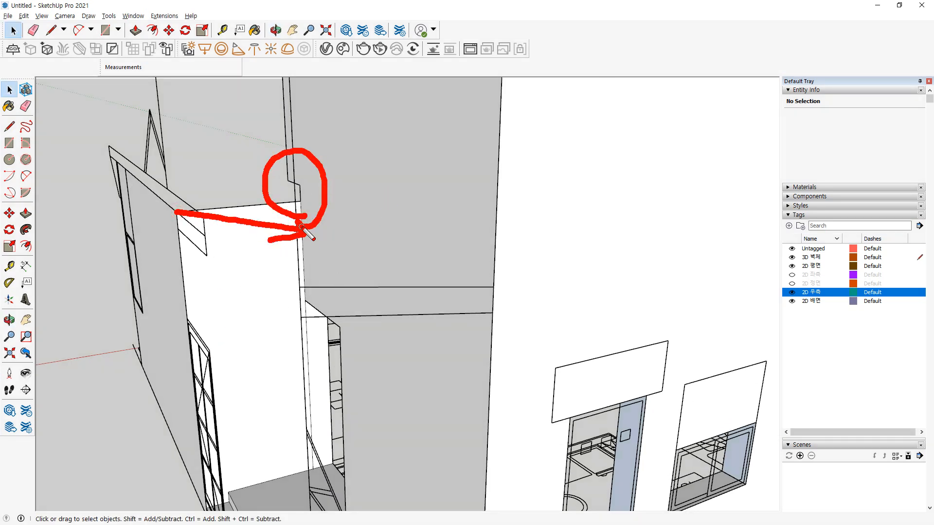
key(Escape)
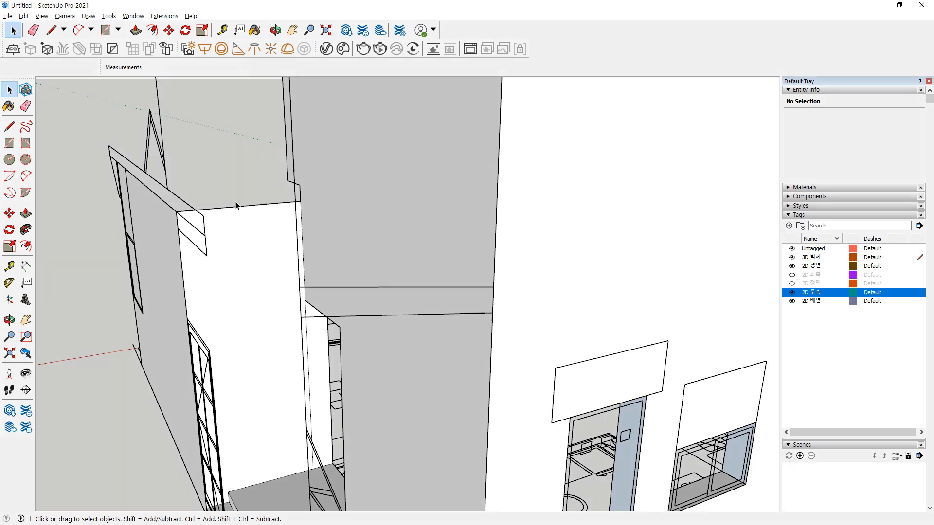
mouse_move(123, 229)
middle_down()
mouse_move(159, 225)
mouse_move(235, 248)
mouse_move(403, 226)
middle_up()
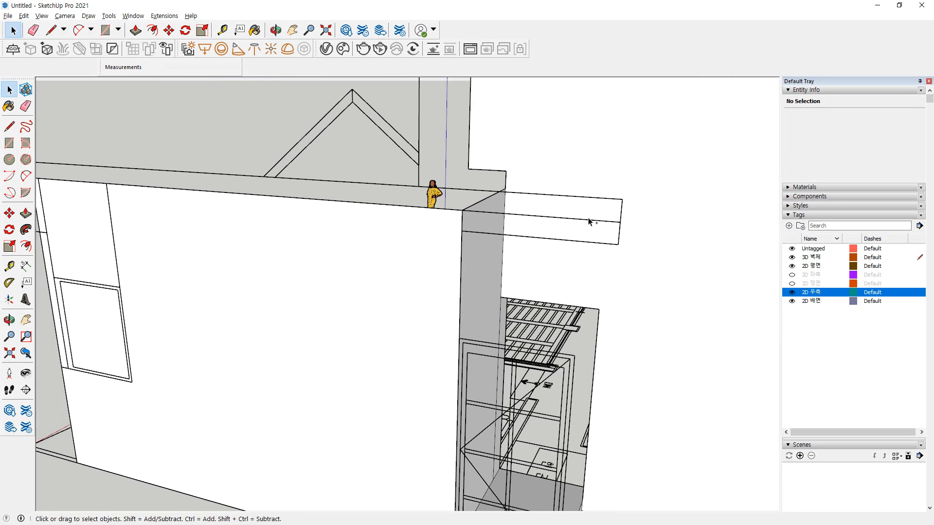
mouse_move(442, 210)
mouse_down()
mouse_move(608, 219)
mouse_move(281, 193)
mouse_up()
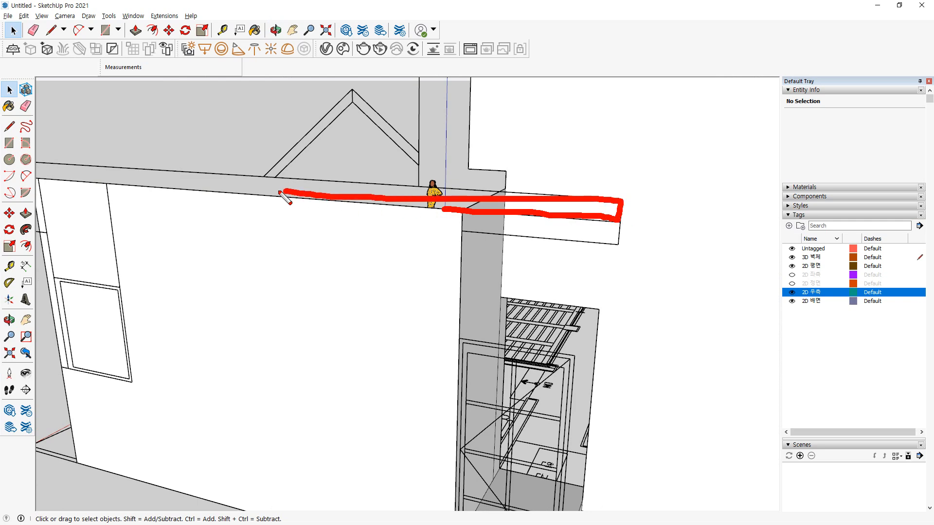
key(Escape)
scroll(216, 237, down, 3)
middle_drag(215, 238, 438, 240)
key(ctrl+2)
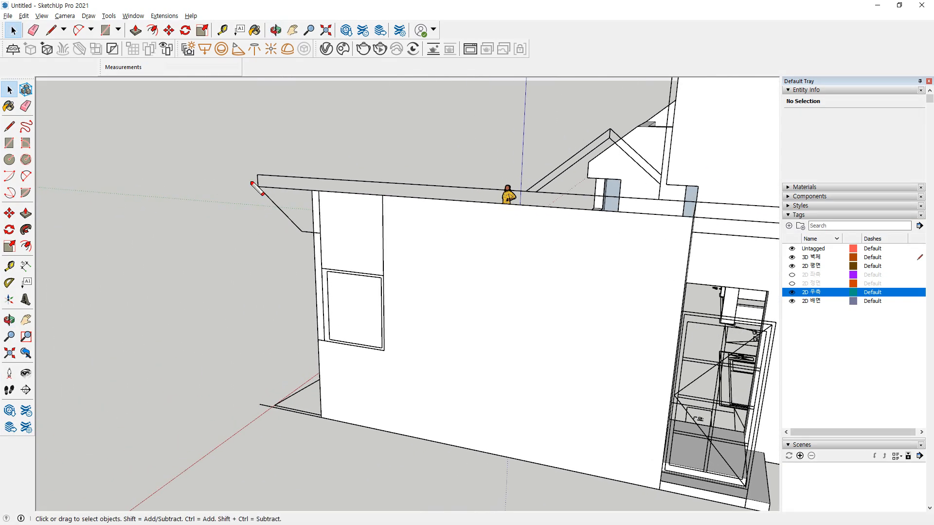
mouse_move(266, 161)
mouse_down()
mouse_move(654, 176)
mouse_move(752, 216)
mouse_move(253, 180)
mouse_up()
key(Escape)
mouse_move(288, 276)
middle_down()
mouse_move(486, 306)
mouse_move(603, 308)
mouse_move(383, 389)
mouse_move(98, 305)
mouse_move(83, 332)
mouse_move(572, 355)
middle_up()
key(e)
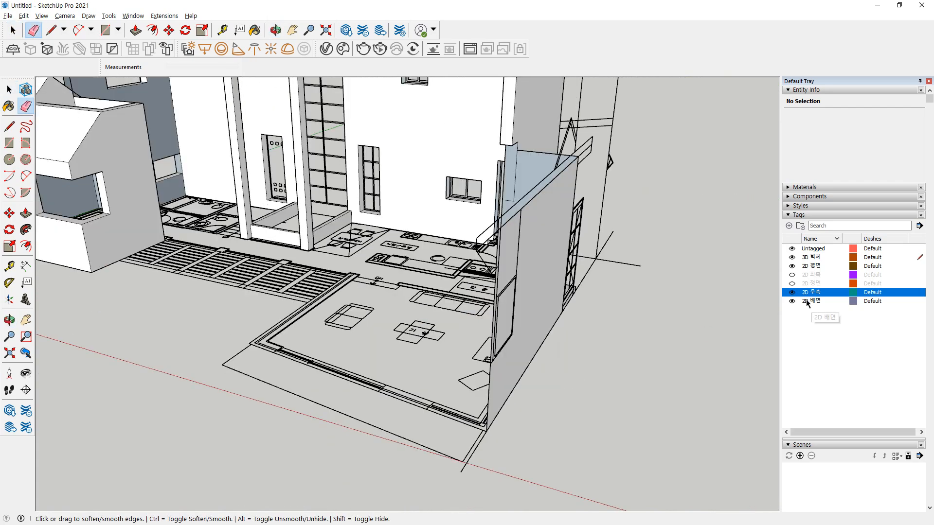
Show the 2D 정면 tag and check the sloped outline of the living room's front wall on that elevation
click(792, 284)
middle_drag(358, 308, 370, 328)
middle_drag(267, 283, 294, 273)
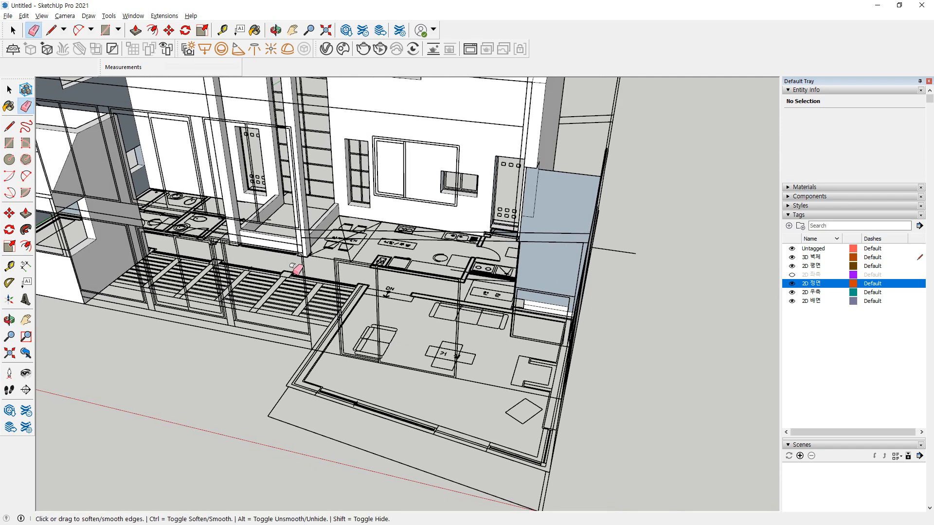
mouse_move(453, 274)
middle_down()
mouse_move(337, 190)
mouse_move(452, 232)
mouse_move(508, 230)
middle_up()
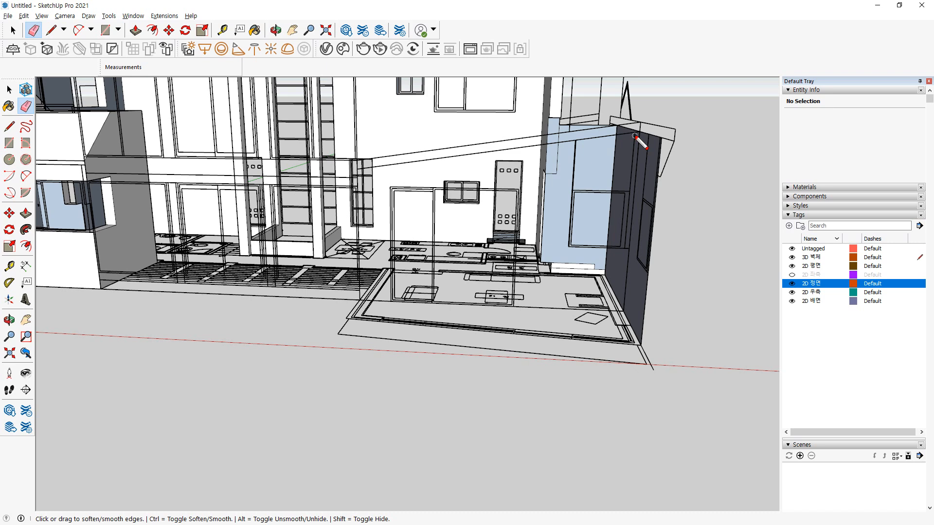
drag(637, 135, 412, 168)
mouse_move(350, 286)
mouse_down()
mouse_move(618, 305)
mouse_move(625, 184)
mouse_move(553, 142)
mouse_move(368, 181)
mouse_up()
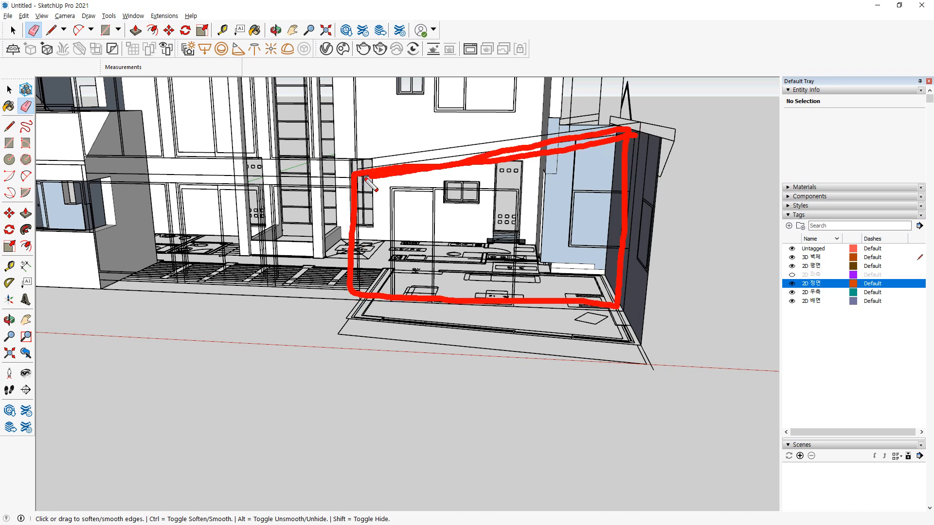
key(Escape)
Draw the front wall's edges: about 3200 mm up from the low-side floor corner, sloping to the side wall's top, and 4100 mm down
scroll(356, 295, up, 3)
middle_drag(356, 296, 373, 303)
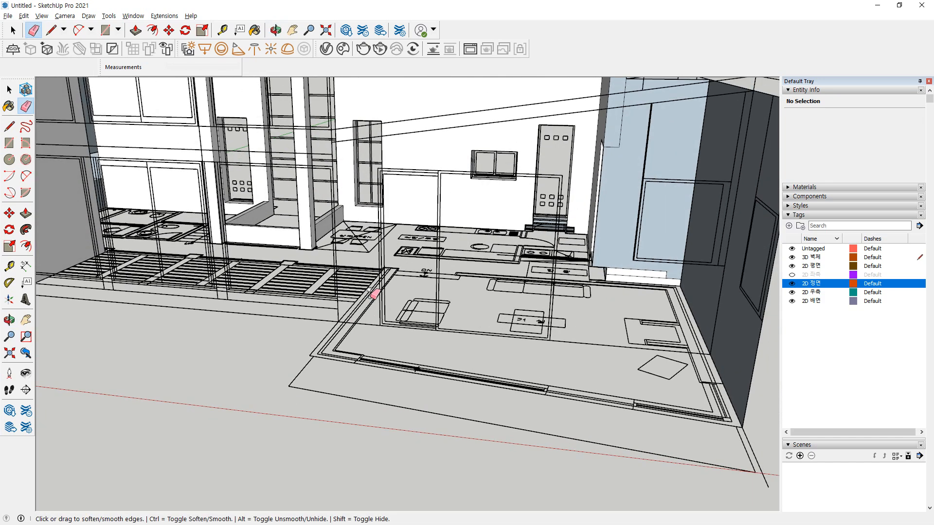
key(l)
click(310, 355)
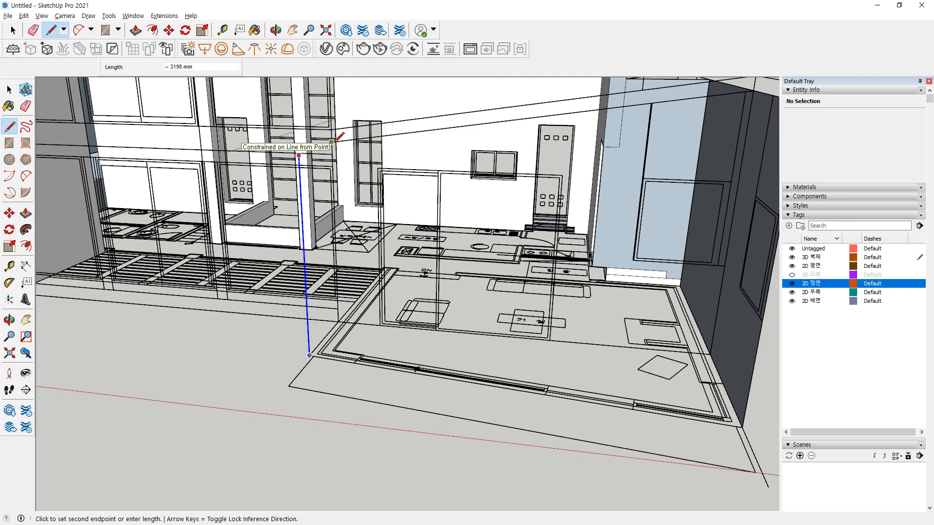
scroll(468, 181, down, 2)
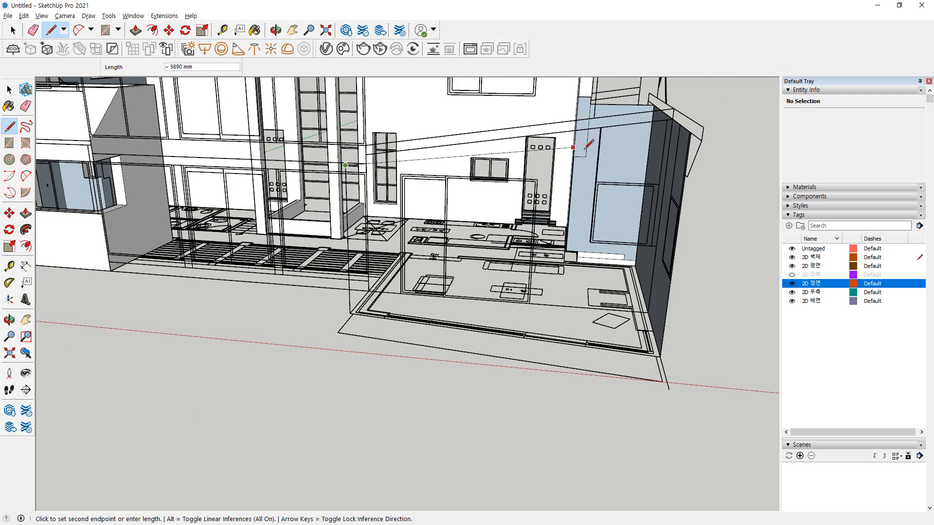
scroll(695, 132, up, 2)
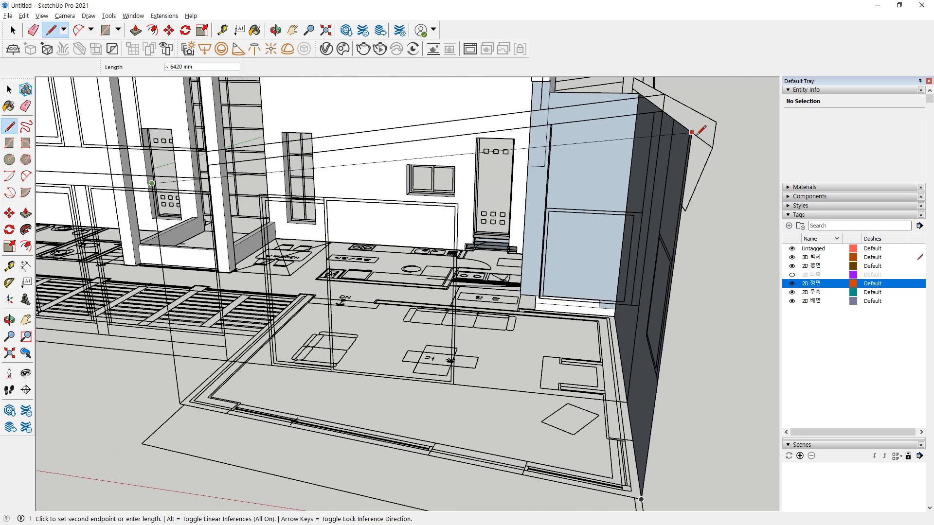
middle_drag(696, 132, 373, 180)
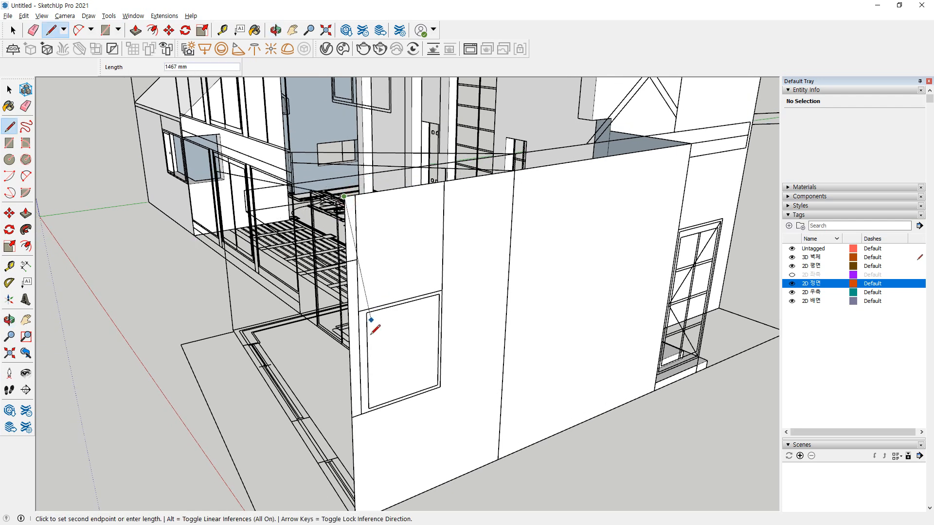
middle_drag(371, 323, 372, 346)
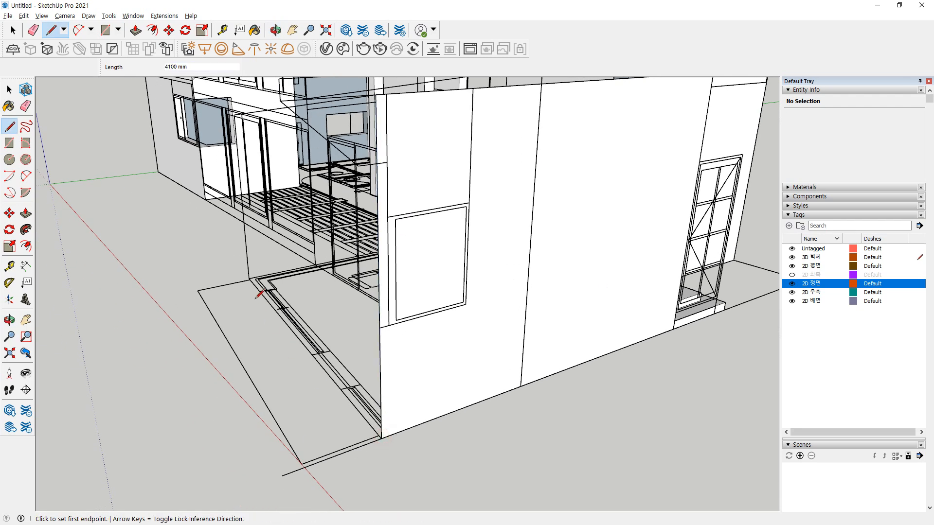
Draw the front wall's base line between its two floor corners to close the sloped wall face
scroll(253, 276, up, 5)
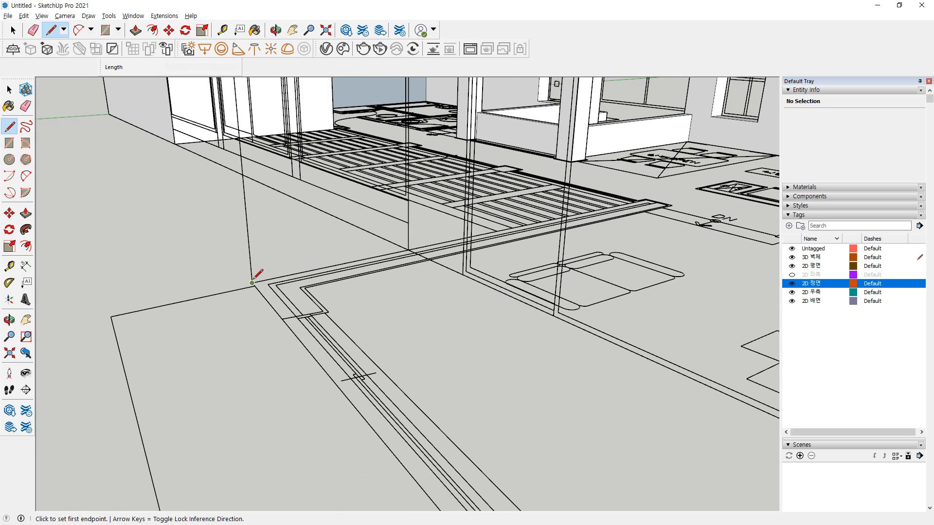
click(252, 283)
middle_drag(200, 294, 244, 294)
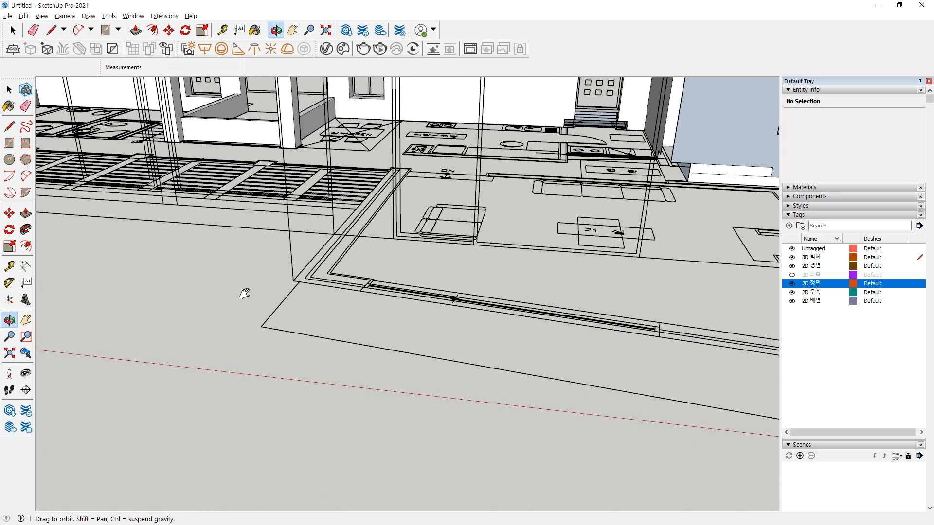
shift+middle_drag(530, 378, 411, 378)
shift+middle_drag(547, 387, 458, 384)
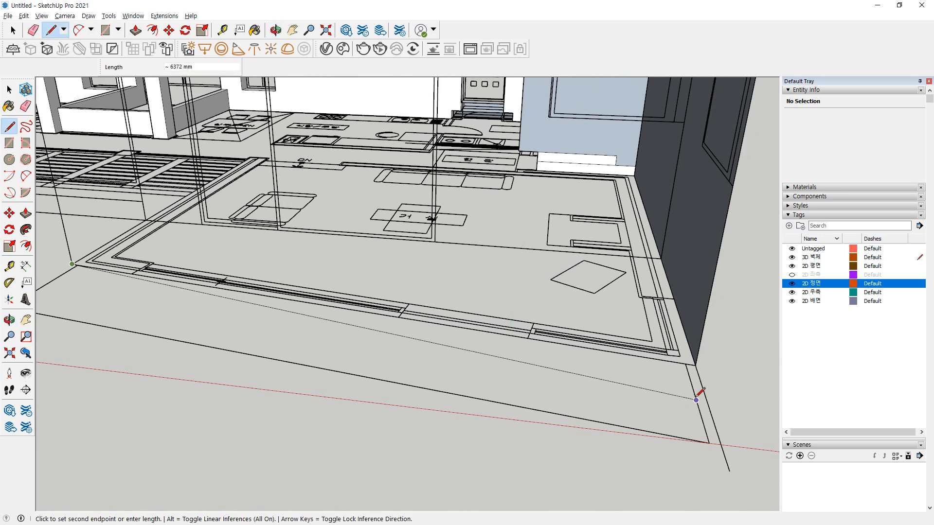
click(697, 366)
scroll(412, 381, down, 3)
scroll(417, 375, down, 3)
middle_drag(304, 334, 448, 399)
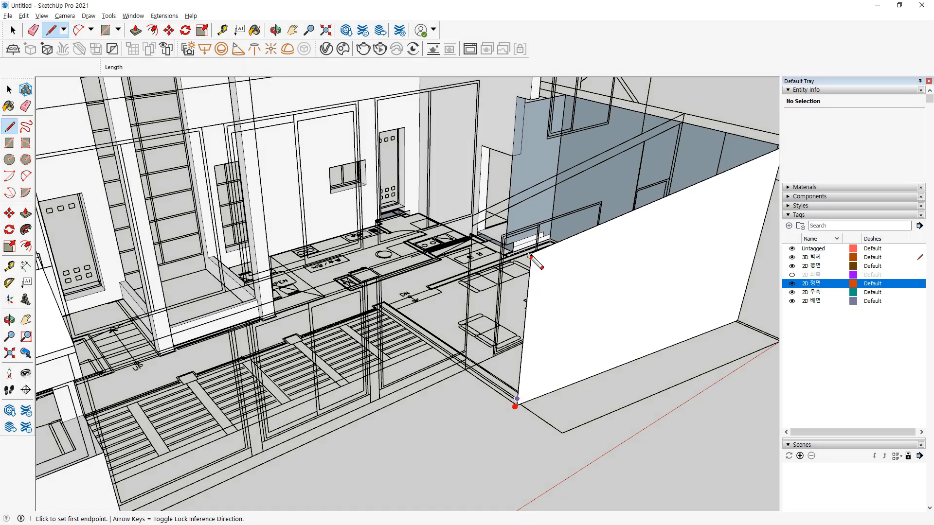
drag(493, 239, 552, 253)
middle_drag(524, 375, 487, 341)
scroll(389, 250, up, 5)
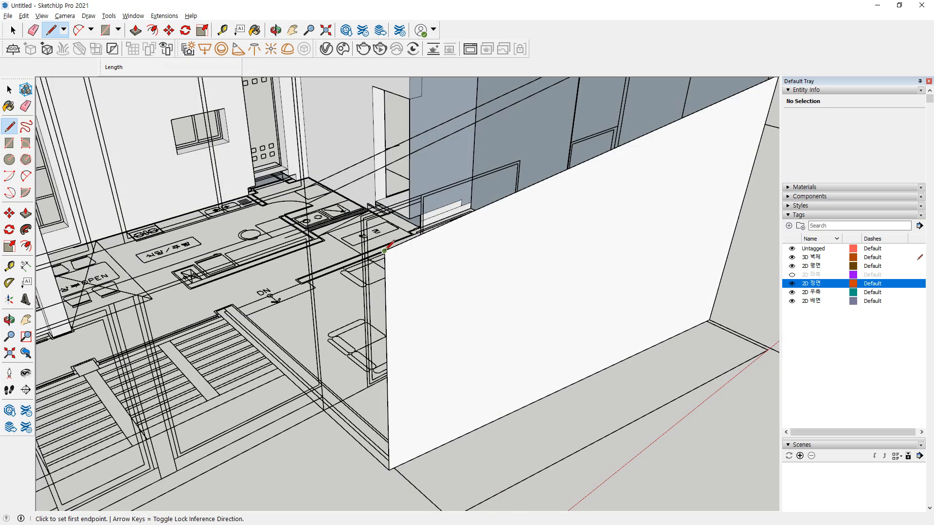
click(386, 250)
key(Escape)
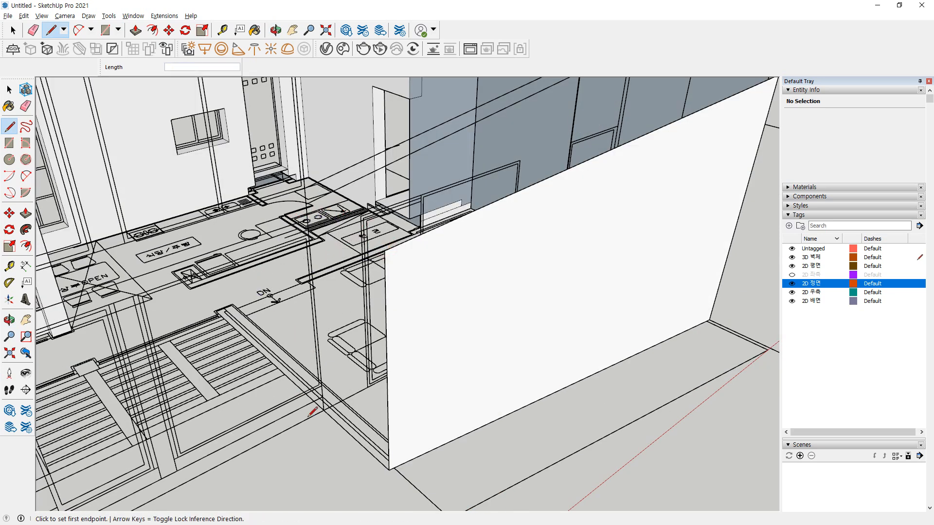
scroll(228, 324, up, 3)
scroll(229, 324, up, 8)
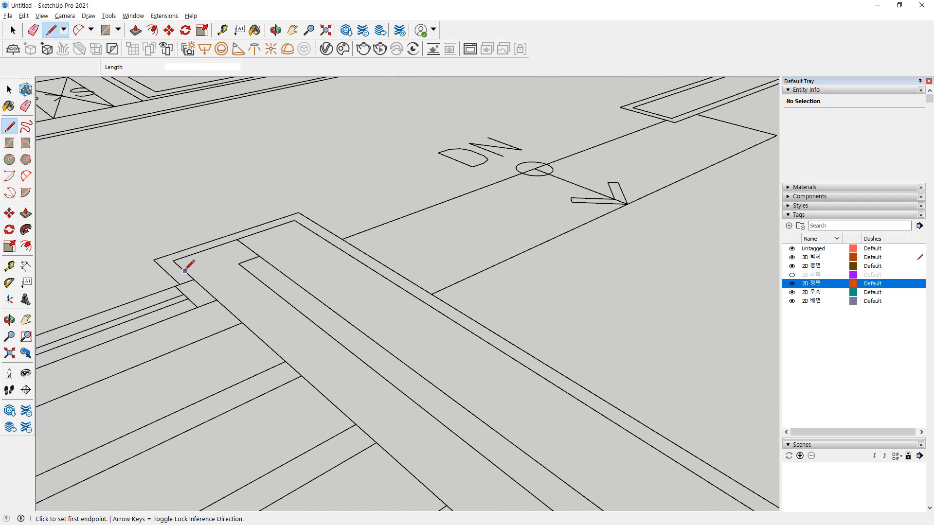
key(r)
click(173, 260)
scroll(354, 309, down, 10)
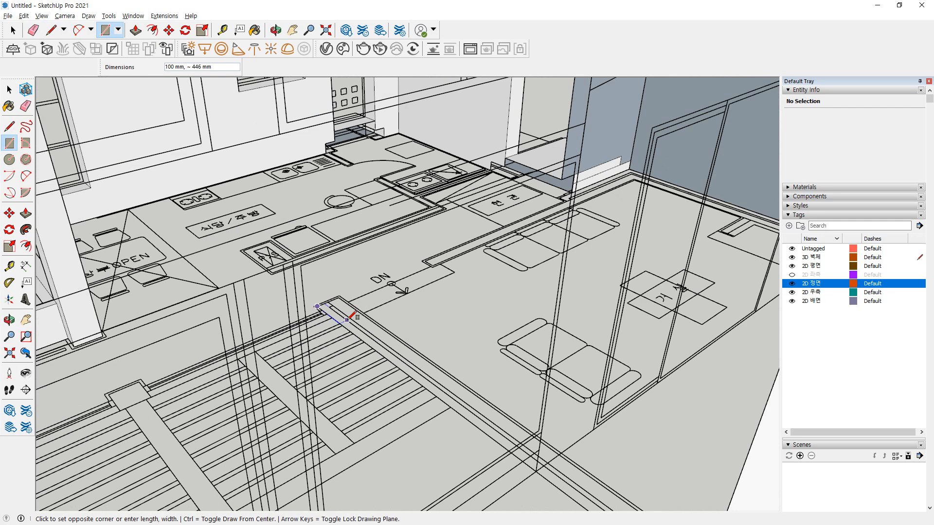
shift+middle_drag(350, 312, 392, 341)
scroll(391, 341, up, 3)
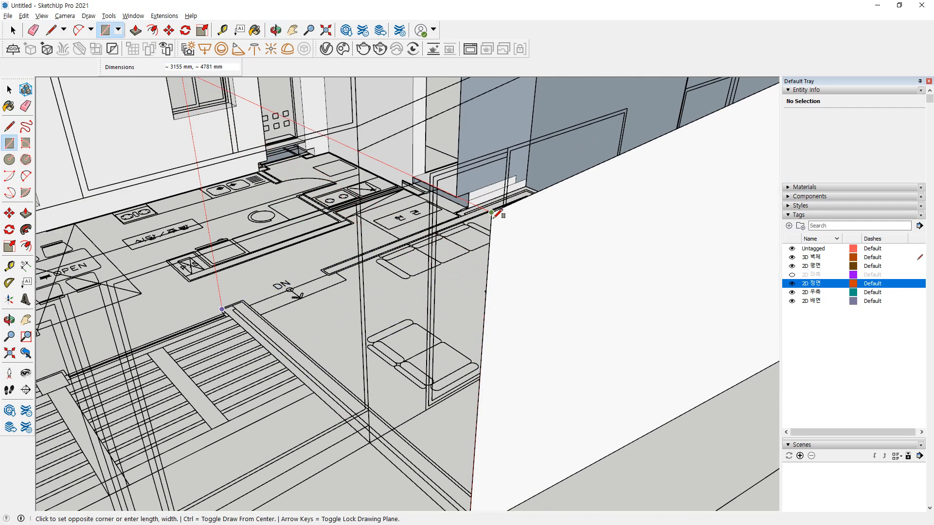
scroll(493, 212, up, 2)
middle_drag(488, 219, 463, 313)
scroll(411, 309, down, 3)
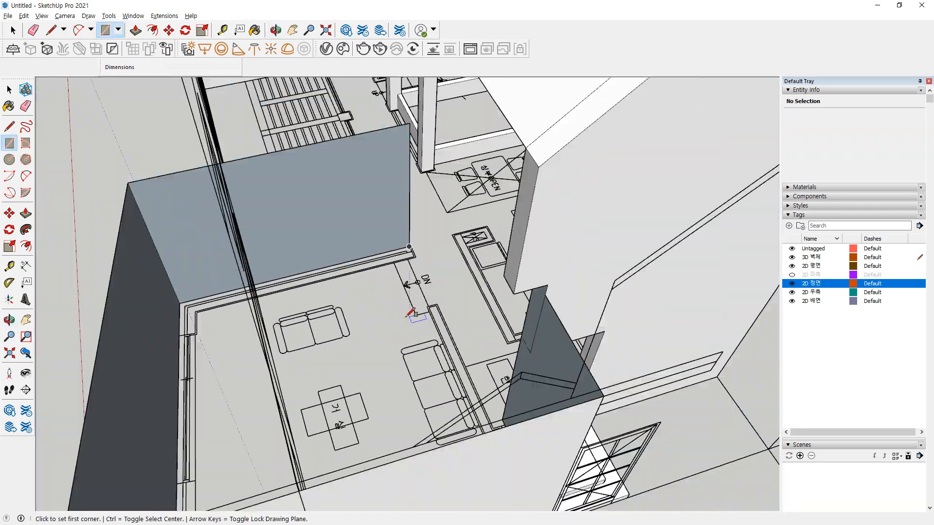
middle_drag(401, 319, 627, 242)
scroll(625, 250, up, 5)
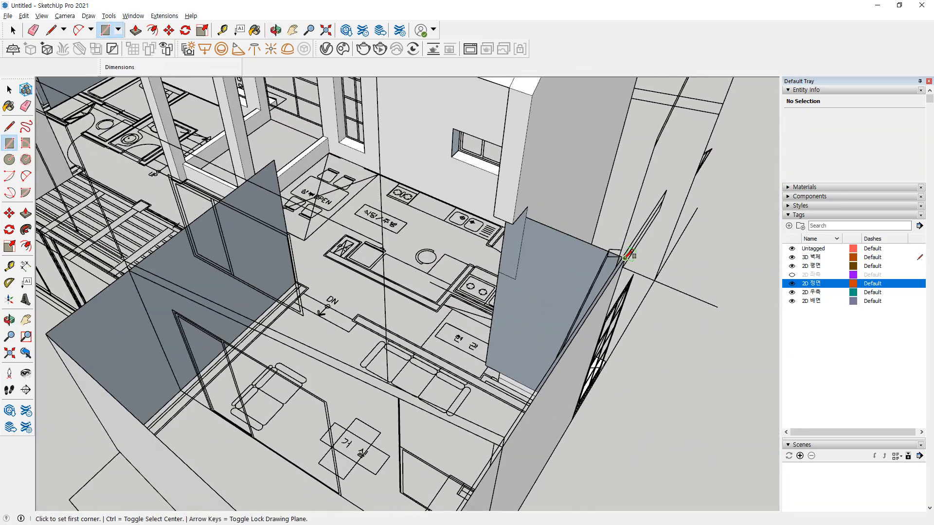
click(625, 258)
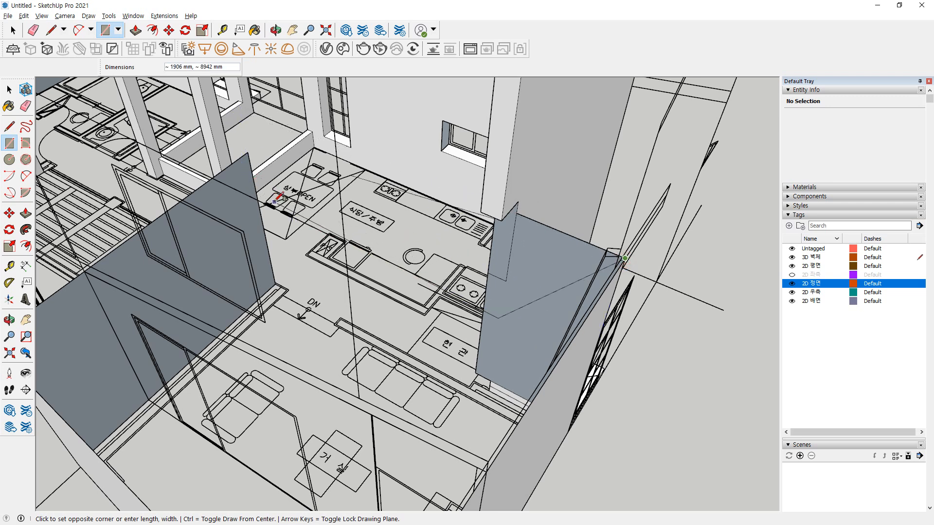
key(l)
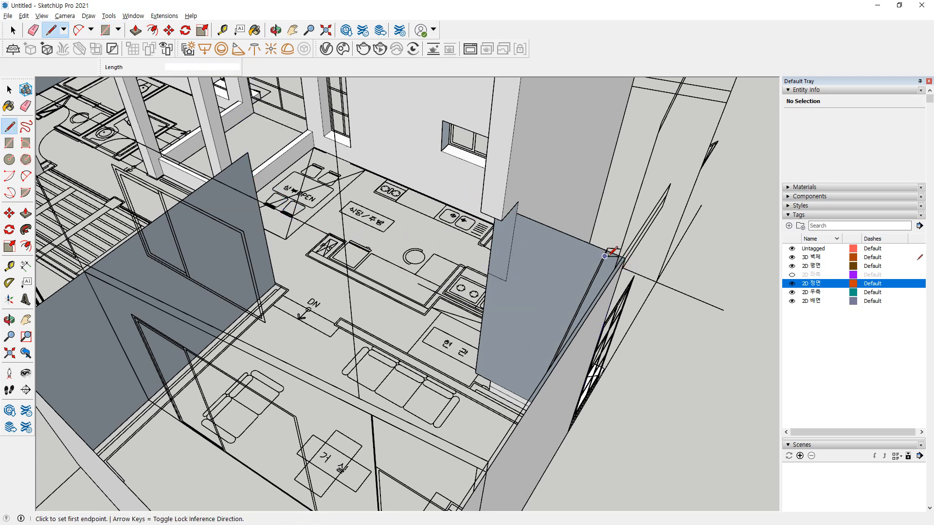
Draw lines from the entrance wall's high top corner across the living room and back to that corner, forming a narrow sloped face
click(627, 259)
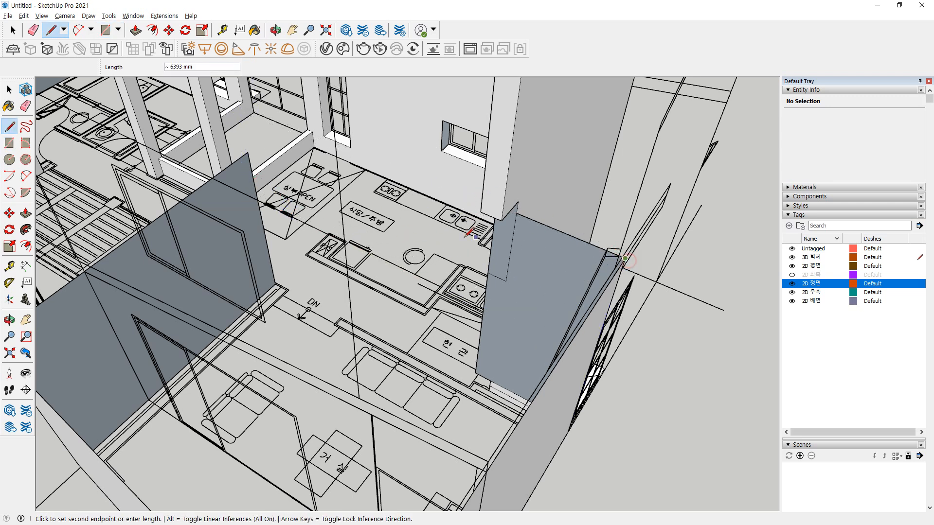
click(254, 150)
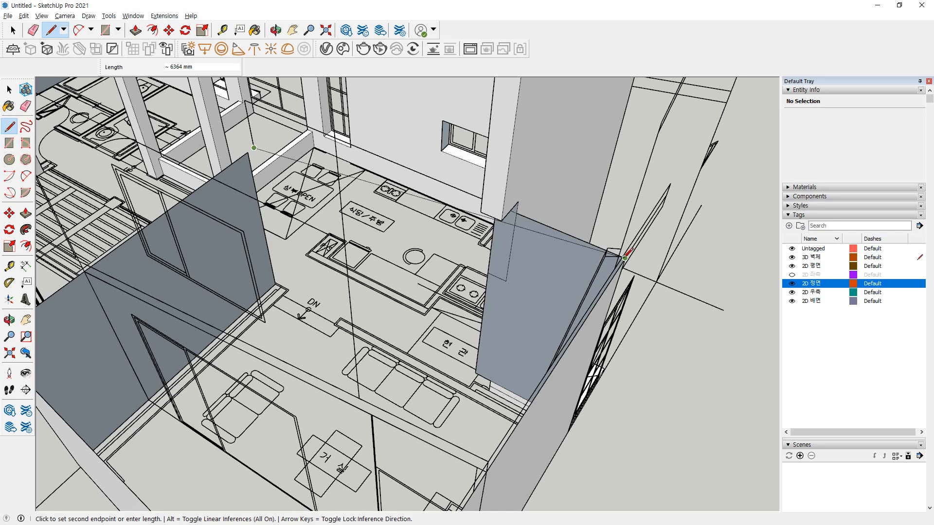
click(625, 257)
middle_drag(683, 246, 721, 203)
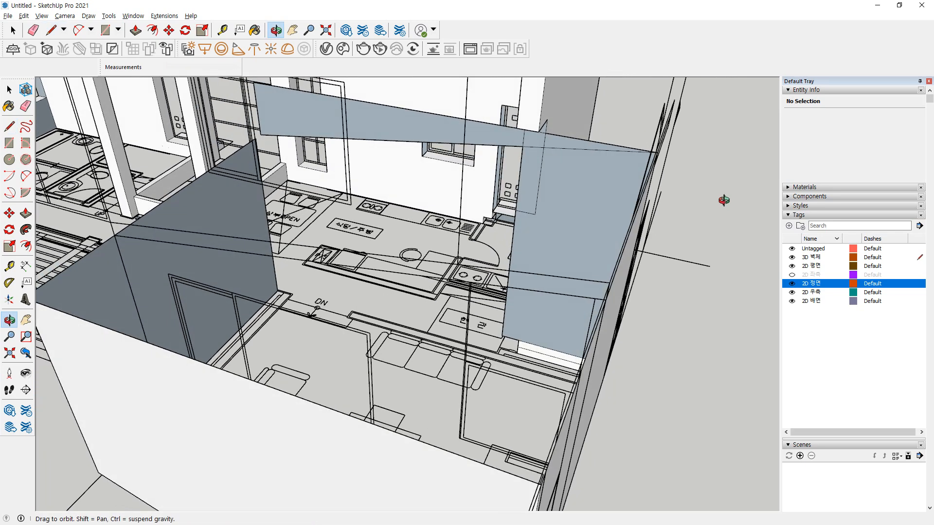
middle_drag(552, 124, 551, 144)
shift+middle_drag(274, 158, 267, 213)
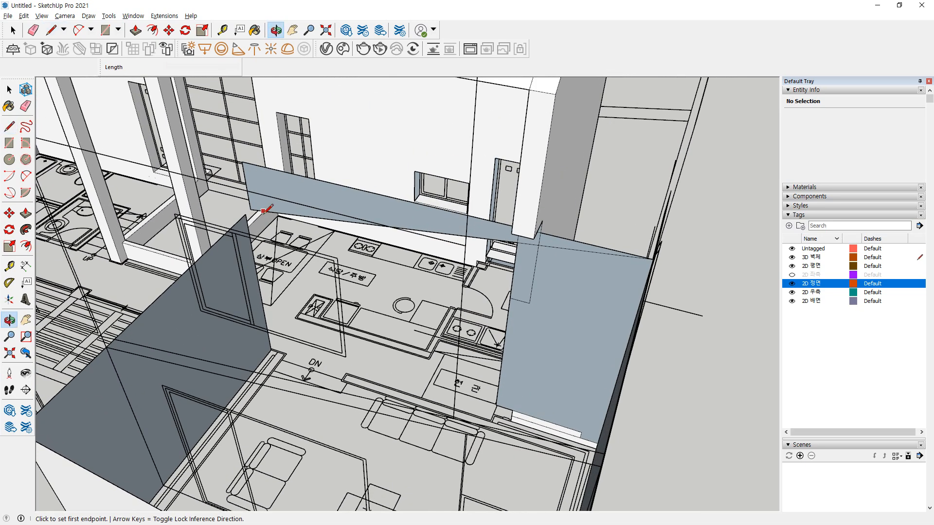
drag(270, 233, 237, 182)
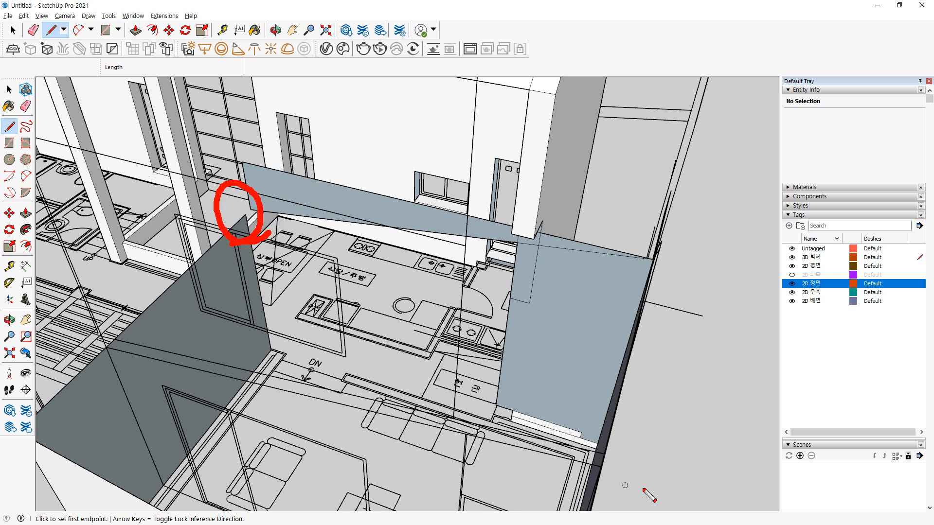
drag(564, 473, 610, 450)
mouse_move(267, 373)
mouse_down()
mouse_move(296, 355)
mouse_move(263, 392)
mouse_up()
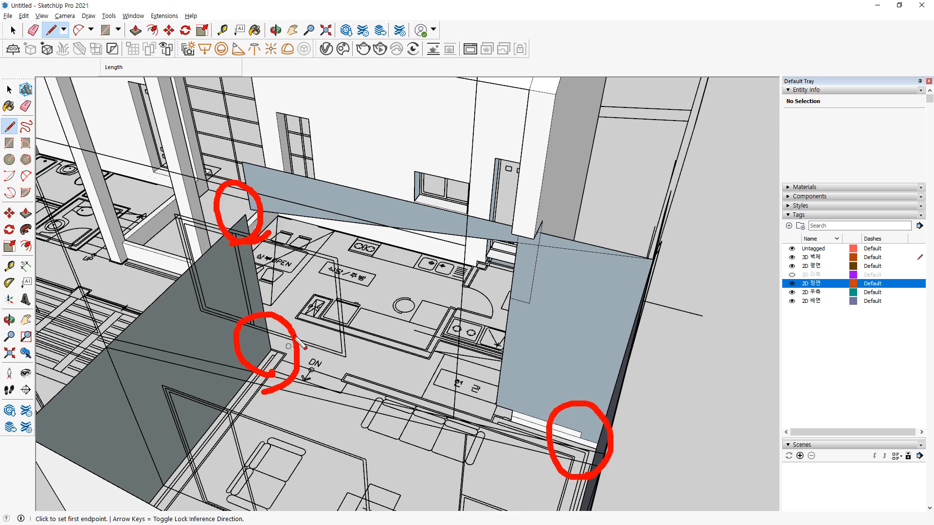
middle_drag(299, 342, 295, 370)
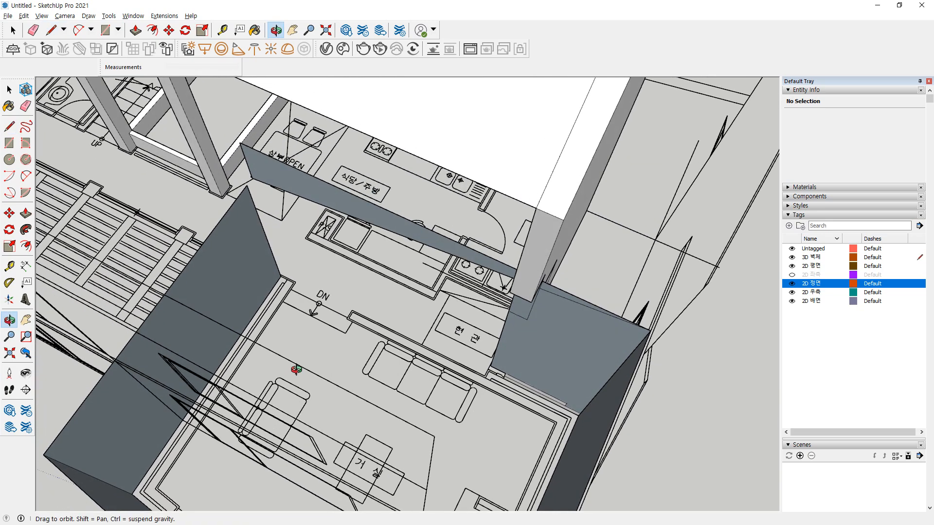
Erase the narrow face's upper edge and its short end edge, keeping only the sloped line across the living room
middle_drag(296, 370, 529, 212)
key(e)
scroll(530, 200, up, 5)
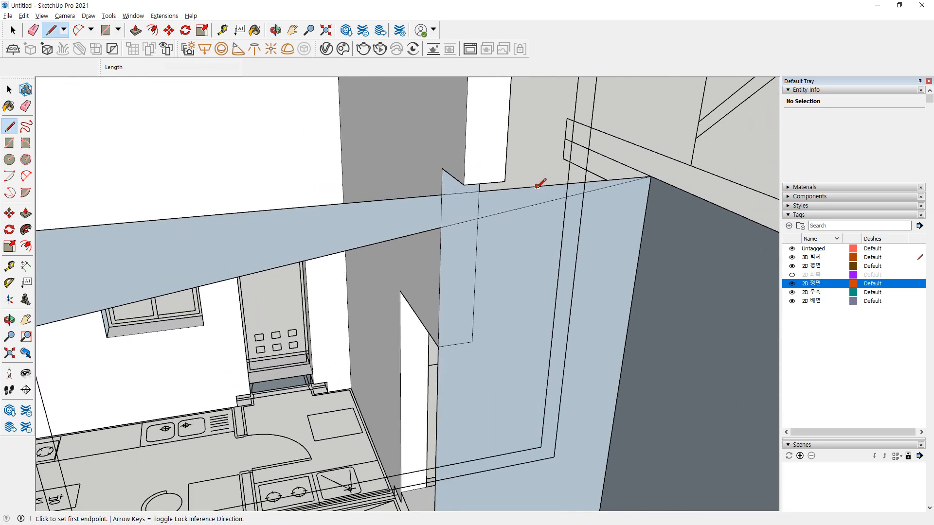
click(525, 187)
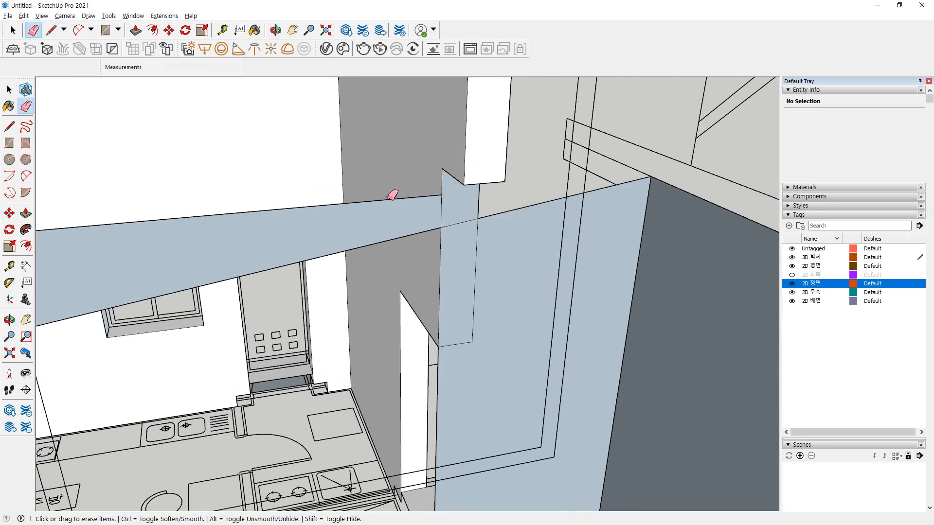
click(411, 196)
middle_drag(345, 249, 412, 228)
click(142, 263)
middle_drag(162, 278, 129, 300)
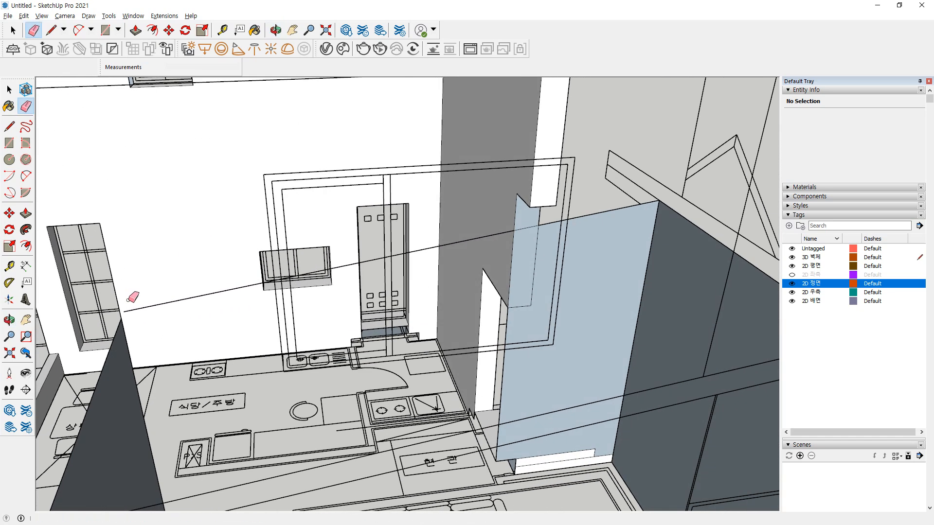
Draw a 150 mm line from the opposite side wall's top corner to the sloped line's end, closing the living room's roof face
key(l)
click(121, 318)
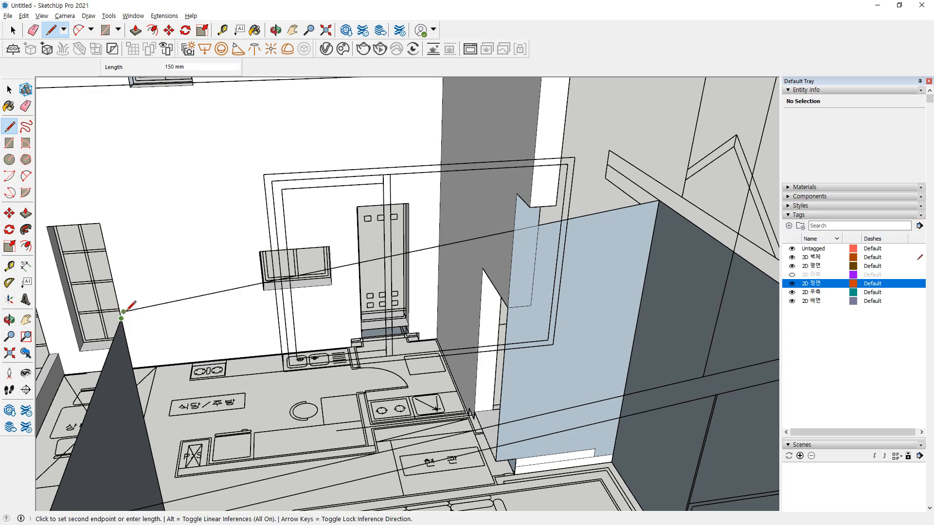
click(128, 310)
Extend the house wall's raised end down to the sloped roof face with edges from its lower corners, including a 450 mm base line
middle_drag(345, 353, 568, 284)
scroll(564, 290, up, 7)
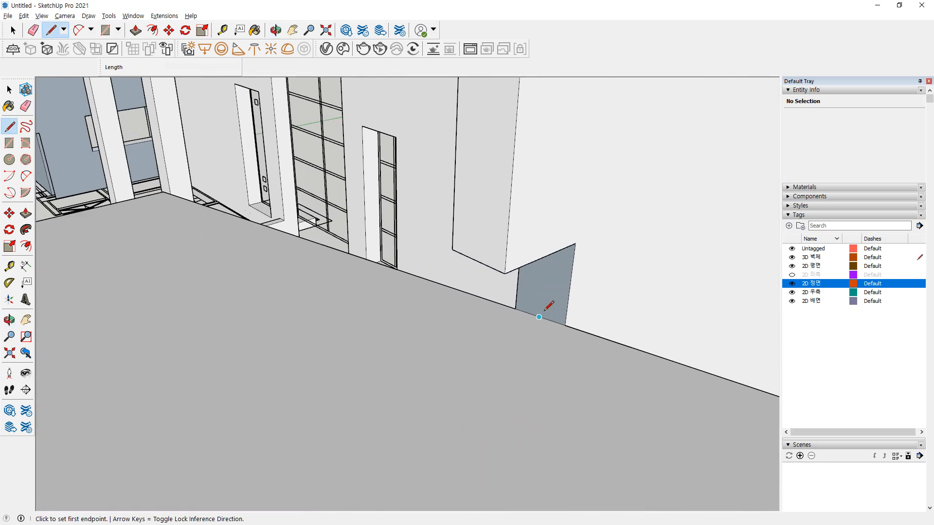
shift+middle_drag(514, 355, 524, 233)
key(l)
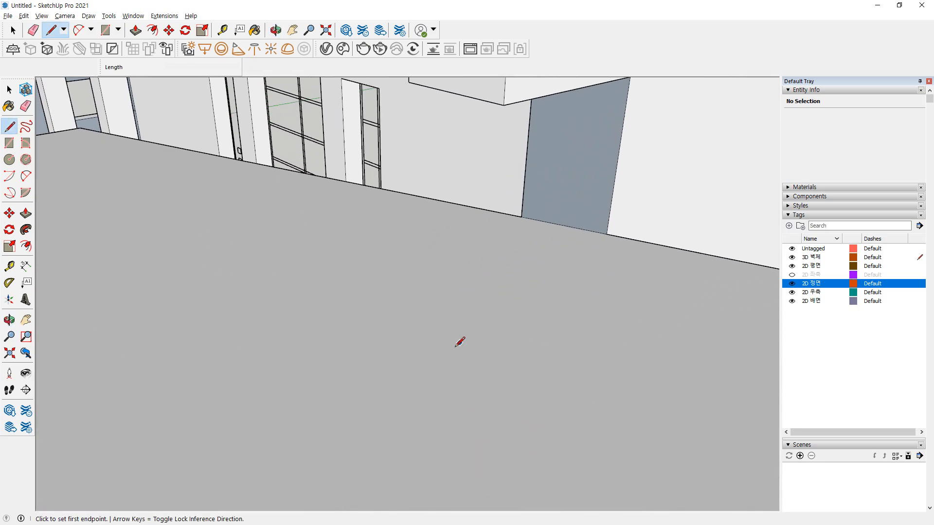
mouse_move(460, 342)
middle_down()
mouse_move(444, 377)
mouse_move(458, 340)
middle_up()
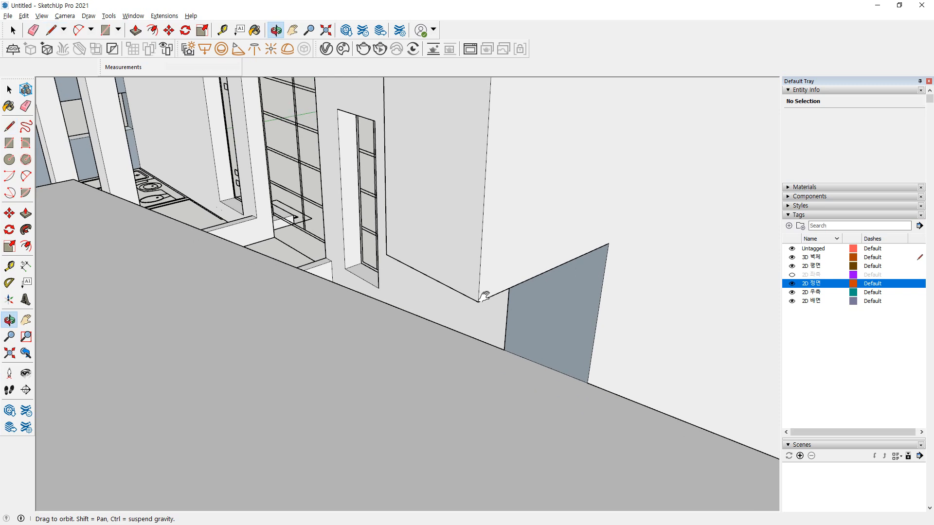
click(479, 302)
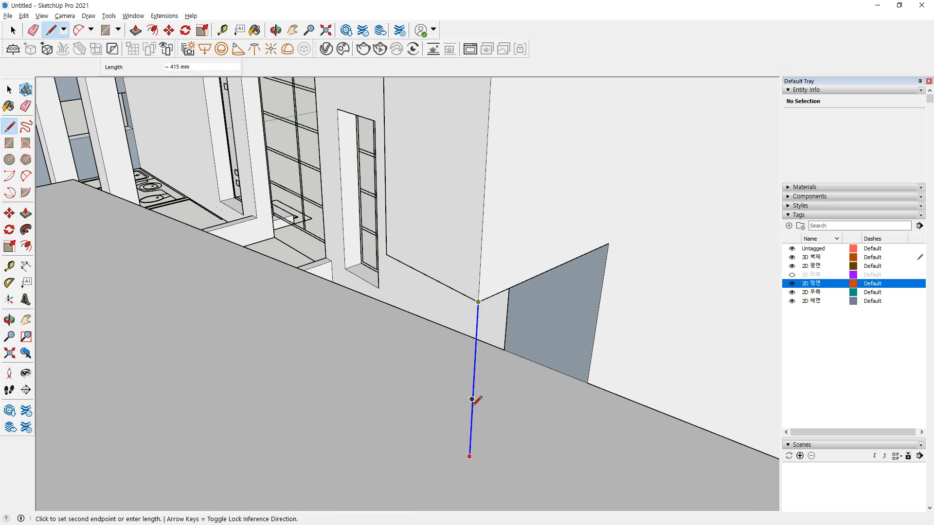
click(470, 456)
click(588, 384)
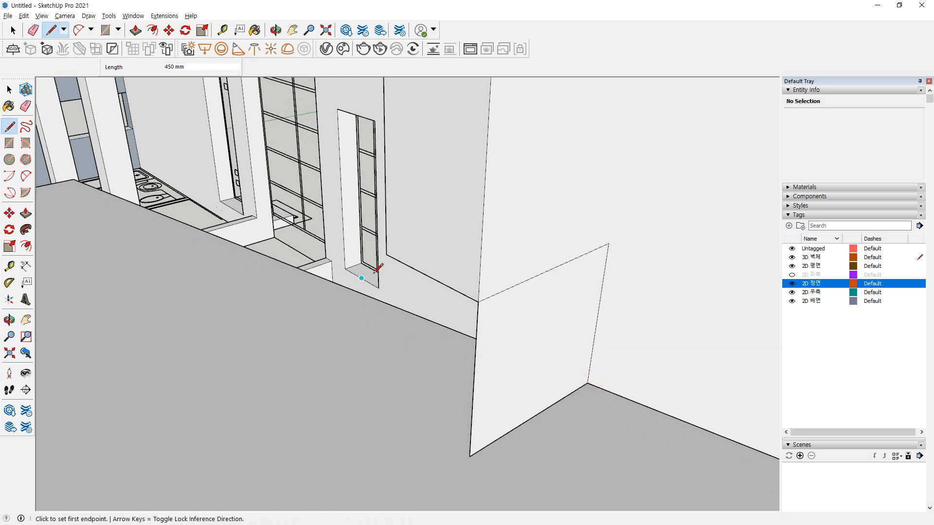
click(387, 254)
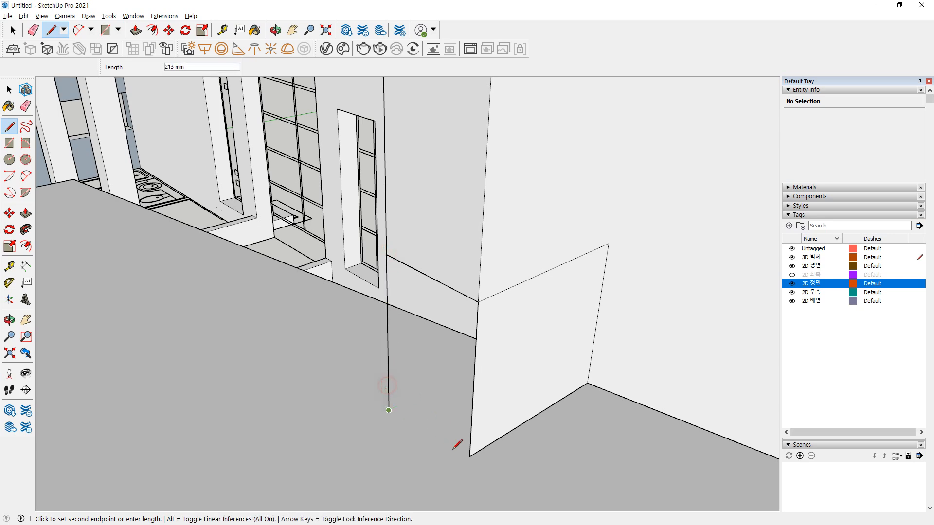
click(470, 456)
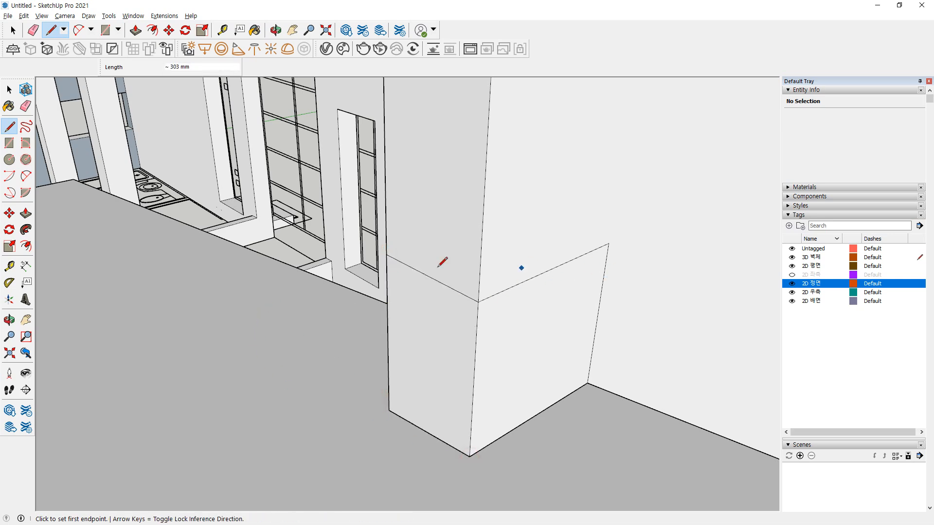
Draw the base line on the other side of the wall extension to close its open face
middle_drag(443, 263, 571, 376)
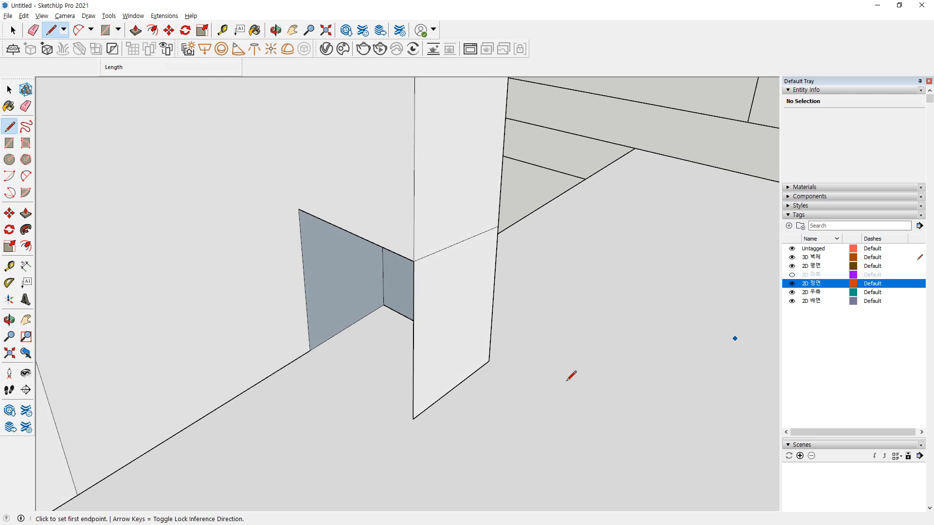
click(413, 419)
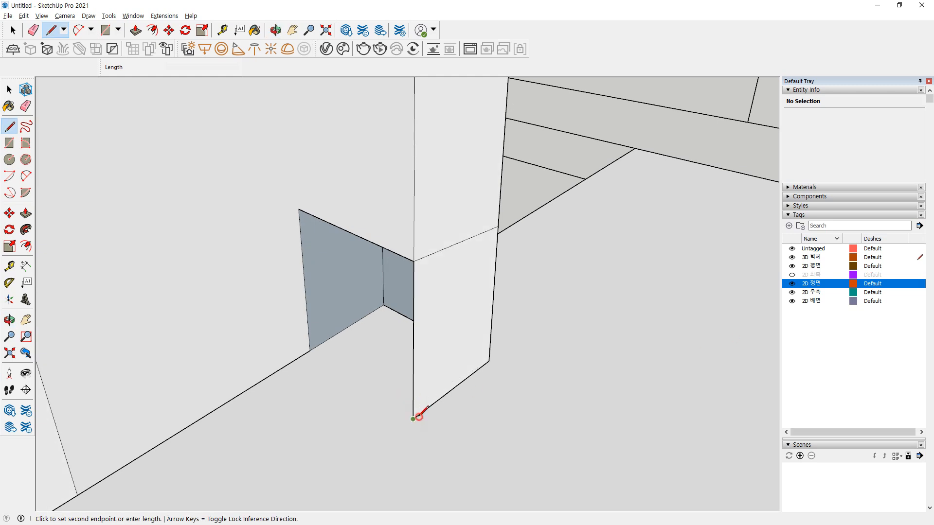
click(311, 354)
Erase the leftover seam edges between the original wall end and its downward extension on all sides
key(e)
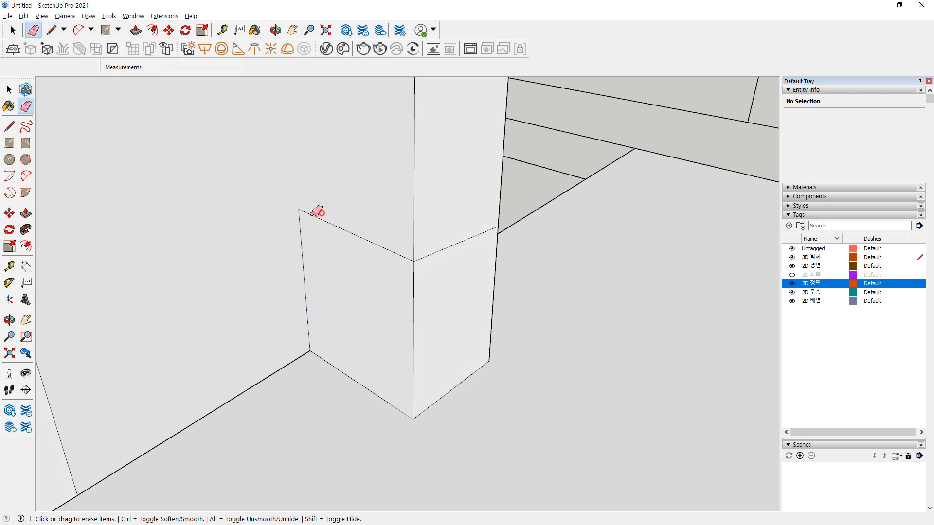
click(316, 218)
click(488, 231)
click(302, 241)
mouse_move(624, 293)
middle_down()
mouse_move(215, 321)
mouse_move(189, 331)
middle_up()
drag(373, 182, 418, 199)
Draw a line across the sloped roof face from the wall end's lower corner to the roof's far edge, in line with the house wall
scroll(433, 328, down, 3)
scroll(434, 329, down, 5)
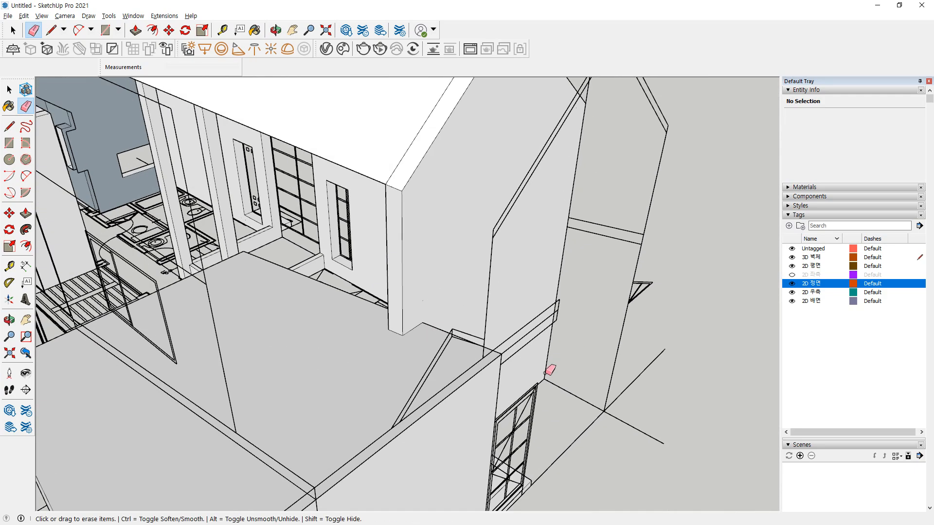
middle_drag(547, 375, 443, 372)
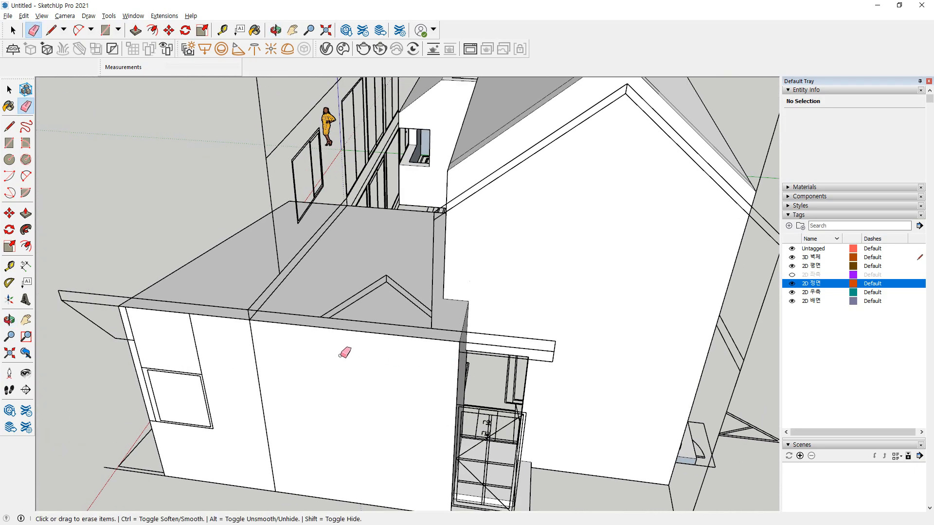
middle_drag(344, 353, 565, 286)
scroll(541, 319, up, 3)
scroll(540, 318, up, 3)
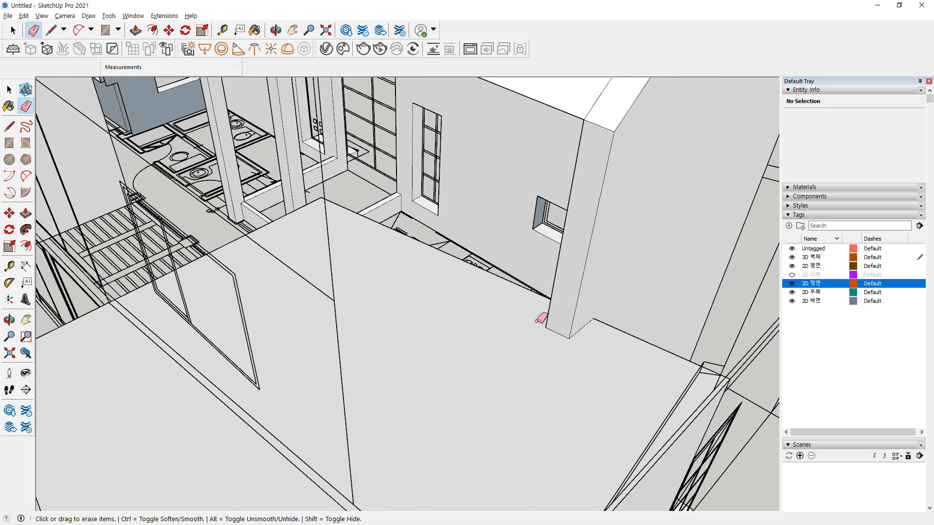
key(l)
click(569, 338)
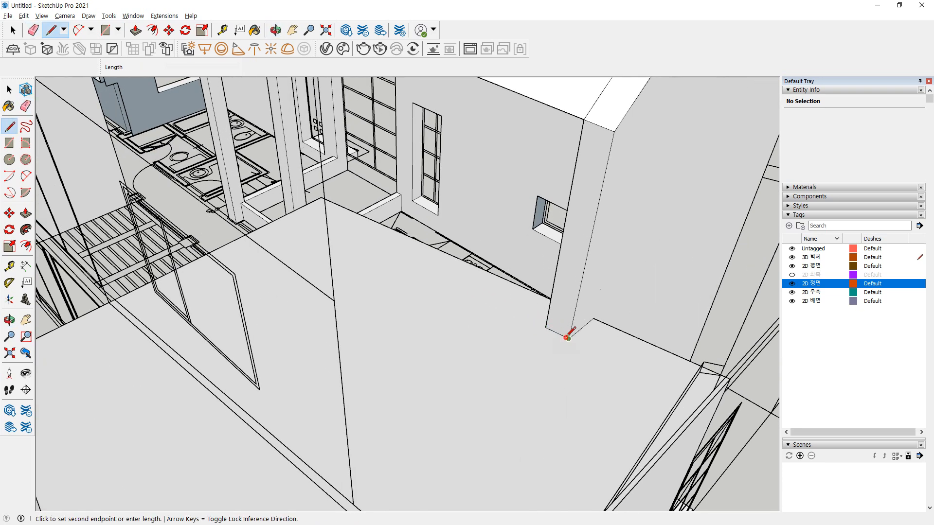
click(298, 209)
middle_drag(506, 289, 481, 293)
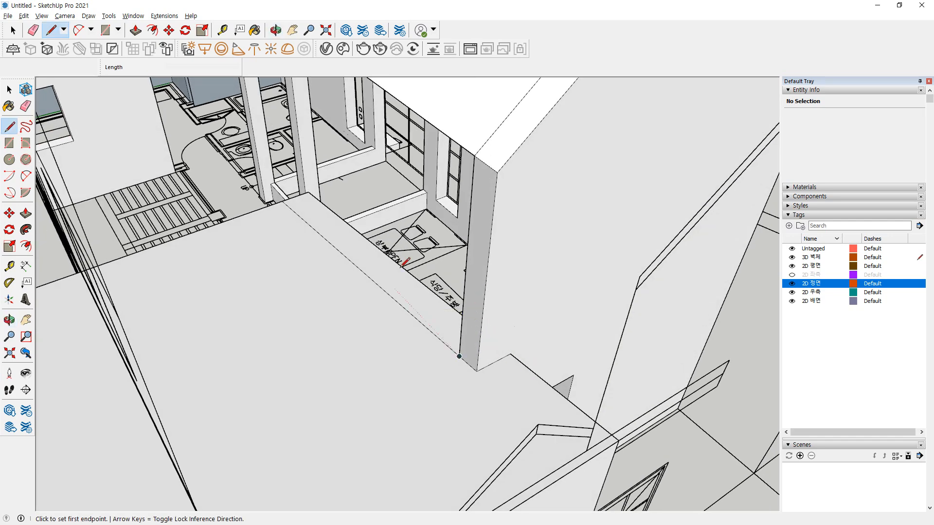
Close the house's front wall face with a base line between the two projecting volumes and erase the seam near the wall's end
mouse_move(403, 263)
middle_down()
mouse_move(417, 277)
mouse_move(384, 211)
mouse_move(355, 234)
mouse_move(498, 261)
mouse_move(462, 267)
middle_up()
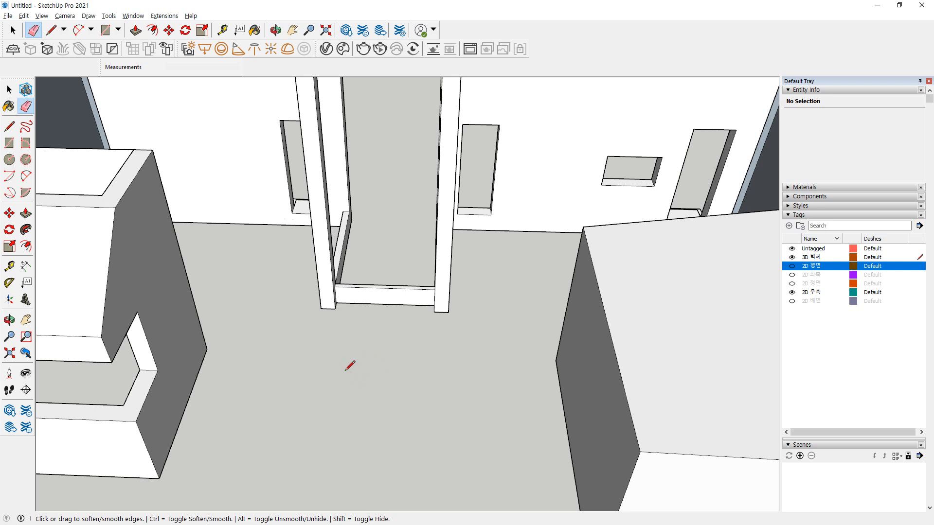
key(l)
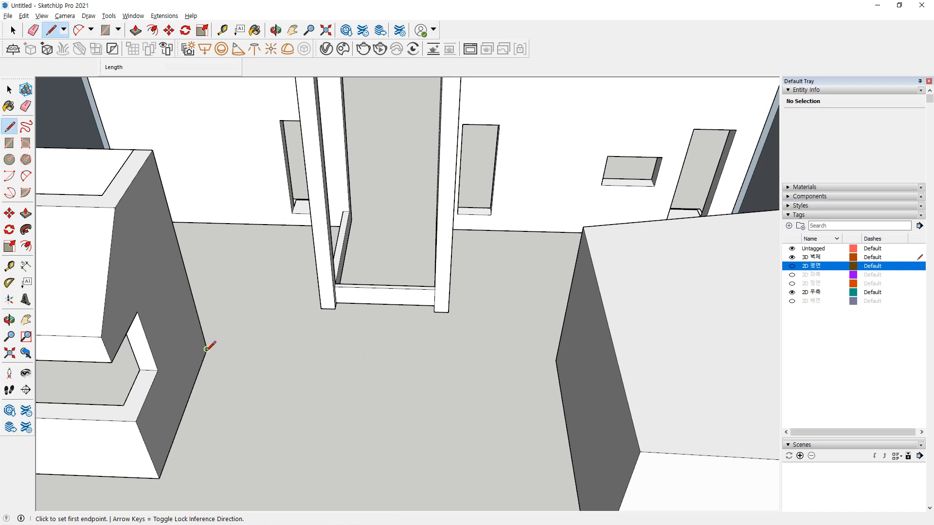
click(206, 349)
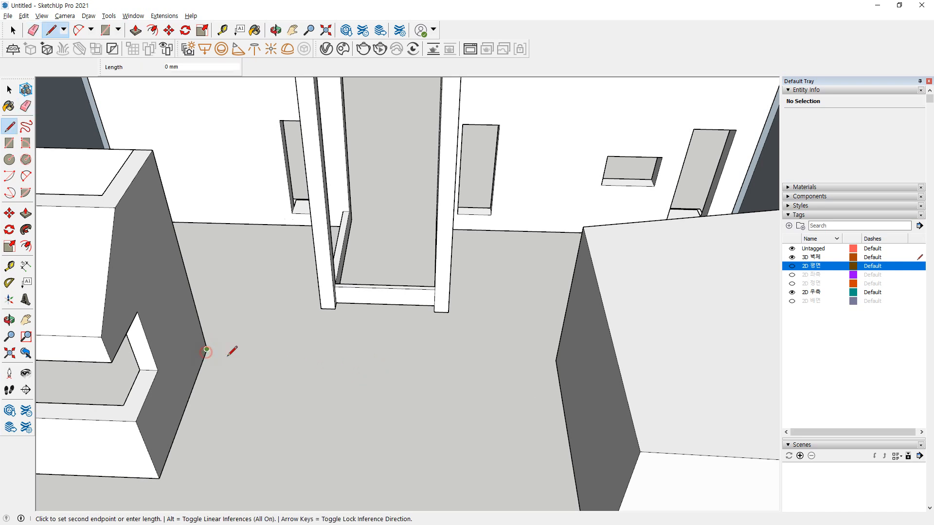
click(556, 360)
scroll(379, 405, down, 5)
middle_drag(371, 403, 339, 343)
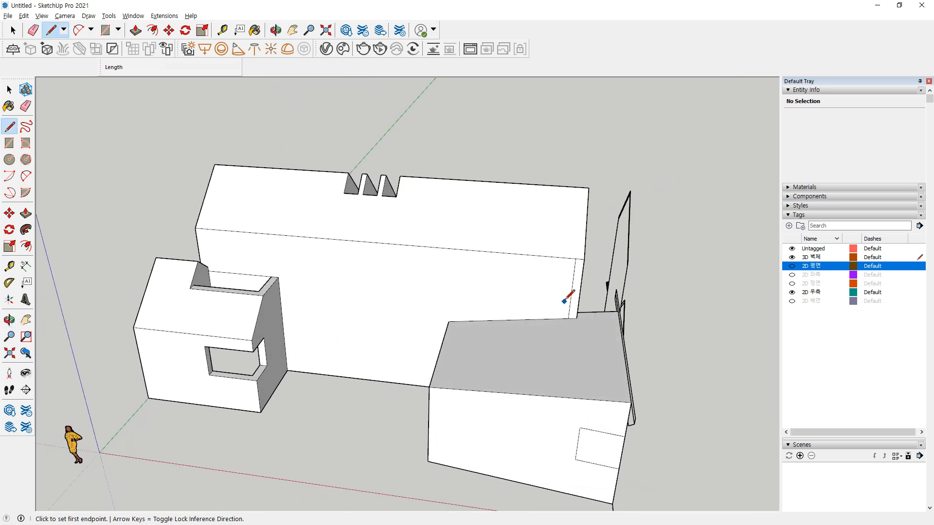
key(e)
mouse_move(579, 300)
middle_down()
mouse_move(515, 307)
mouse_move(501, 259)
mouse_move(533, 298)
middle_up()
Project one corner of the front elevation's sliding door onto the living room's front wall and draw a vertical line there
middle_drag(375, 326, 175, 218)
scroll(228, 254, up, 3)
middle_drag(398, 367, 479, 380)
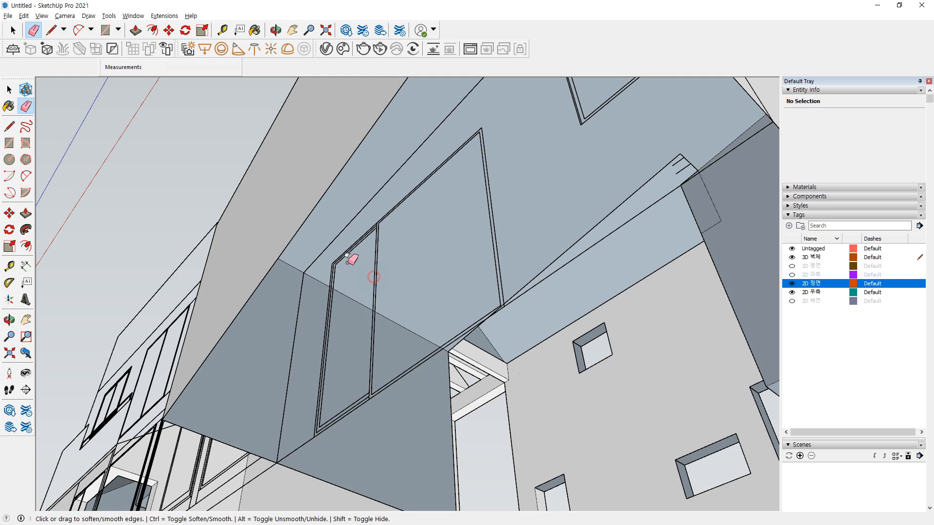
key(l)
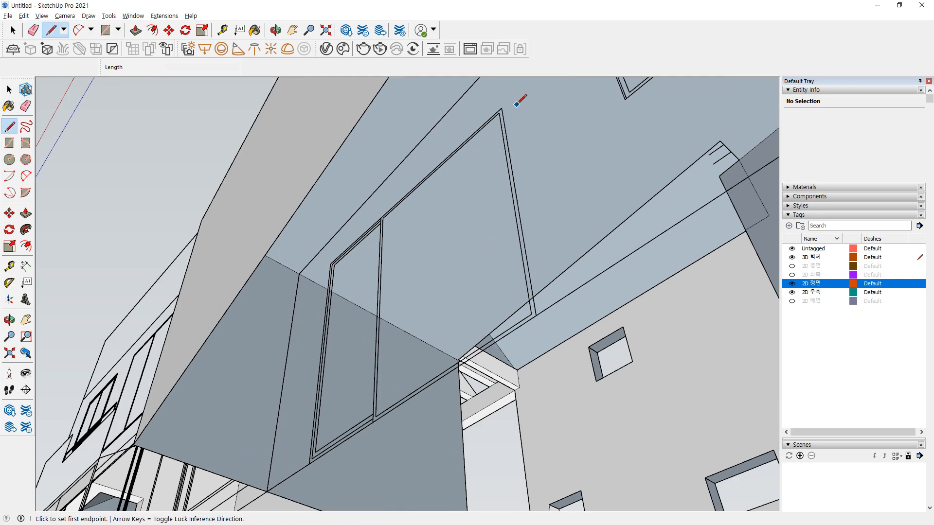
click(502, 107)
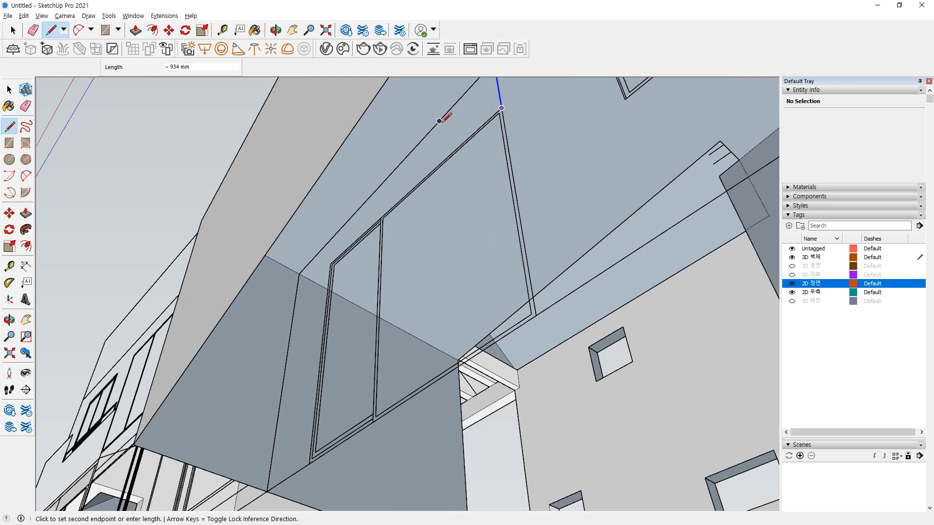
middle_drag(440, 121, 364, 163)
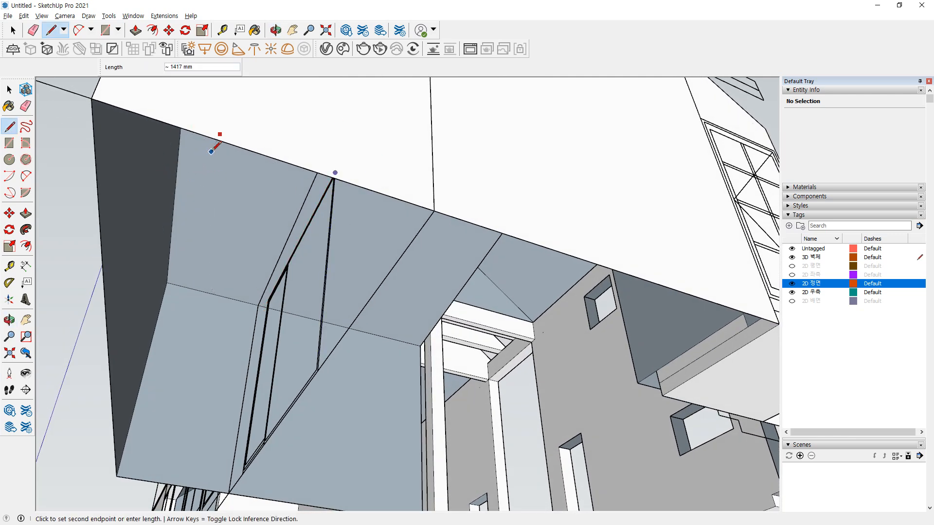
middle_drag(212, 152, 206, 131)
click(153, 117)
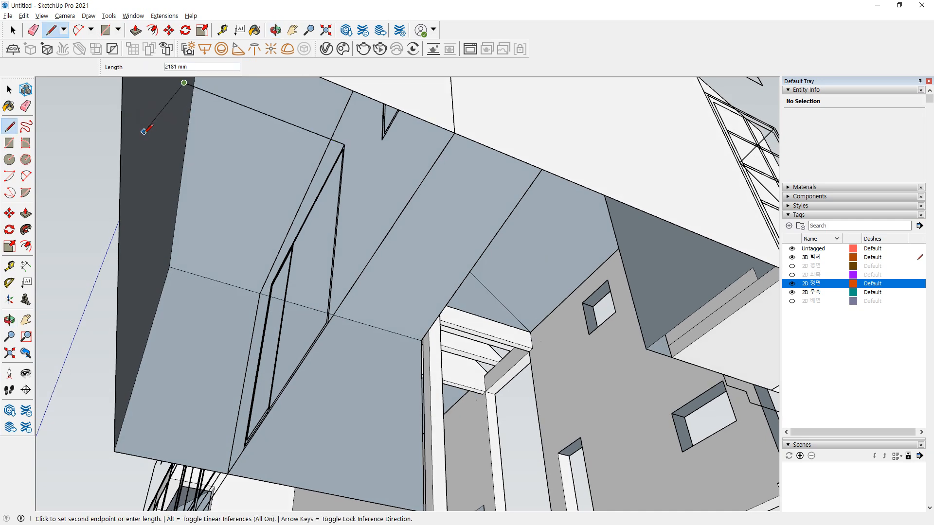
key(Up)
click(119, 214)
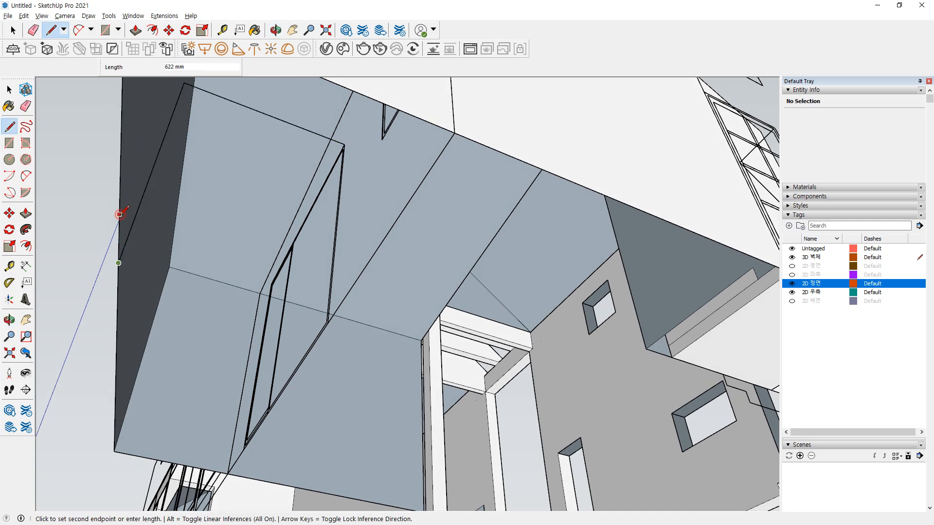
key(Escape)
Project the sliding door's other corner onto the living room's front wall and draw a 2800 mm vertical line from it
key(l)
scroll(288, 286, up, 6)
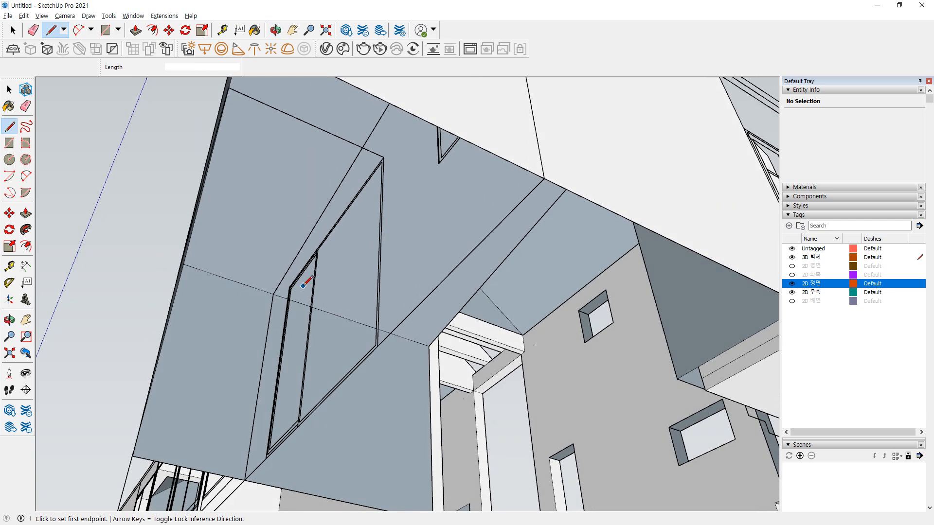
click(292, 291)
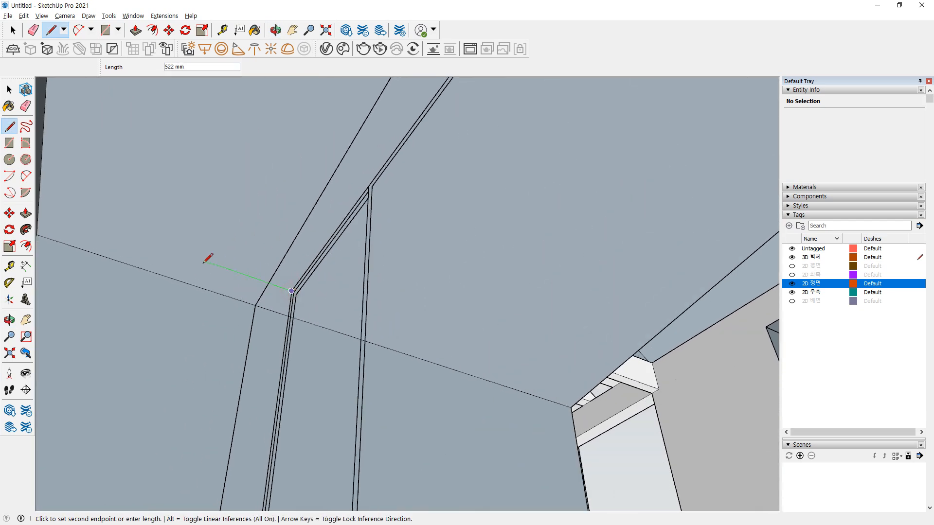
scroll(131, 235, down, 6)
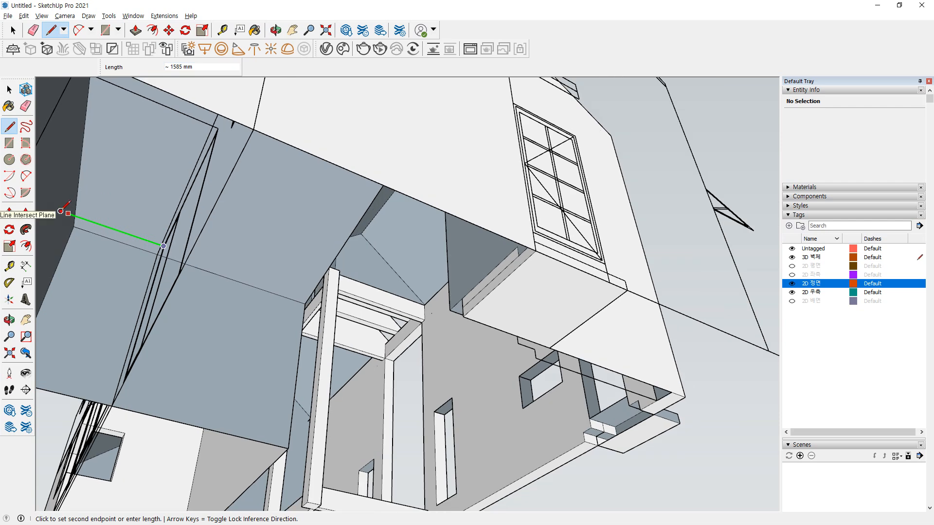
middle_drag(68, 211, 222, 251)
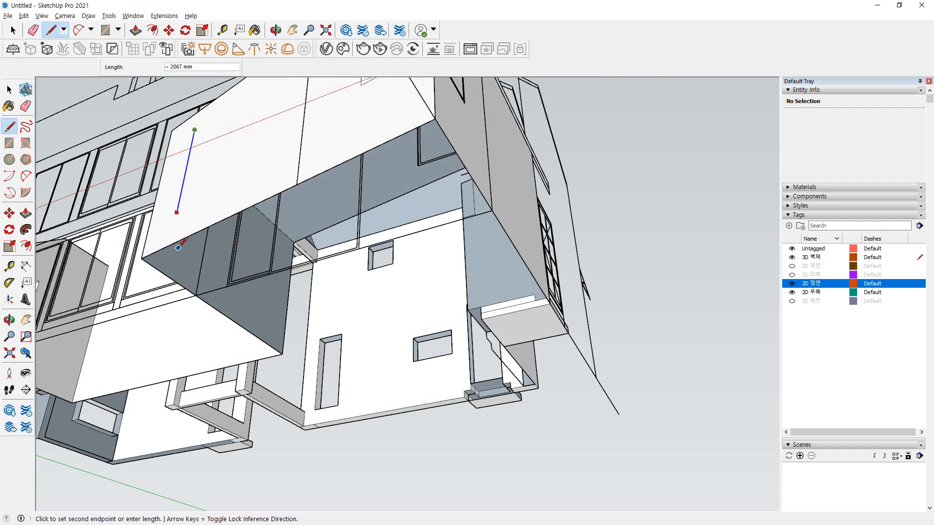
text(2800)
key(Return)
Connect the upper ends of the two vertical lines with a 3000 mm line to complete the door outline
middle_drag(169, 243, 238, 253)
click(223, 241)
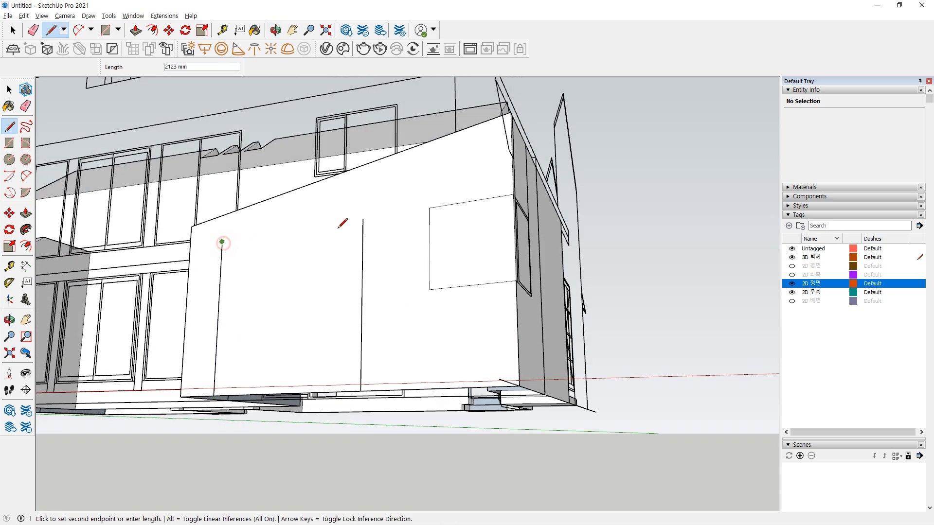
click(363, 219)
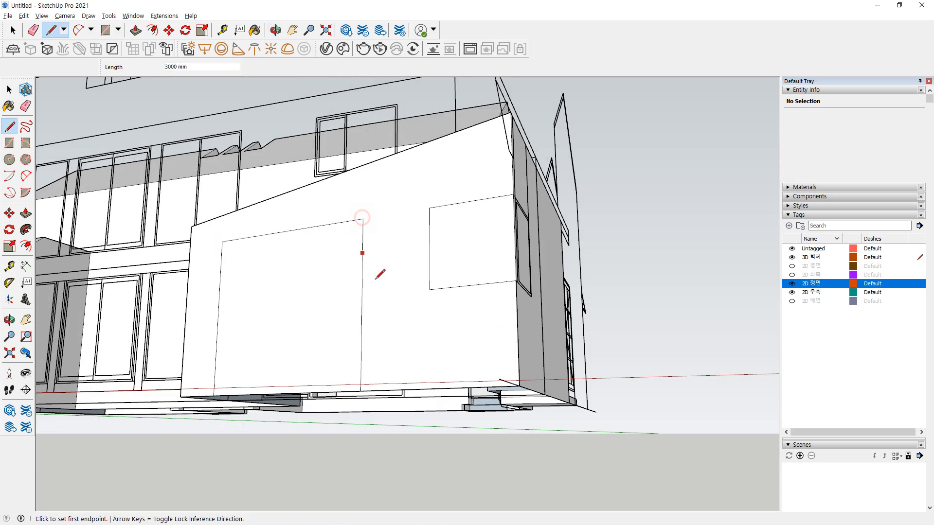
Erase the helper lines that run from the elevation's door corners to the living room's front wall
mouse_move(380, 271)
middle_down()
mouse_move(309, 191)
mouse_move(255, 182)
middle_up()
key(e)
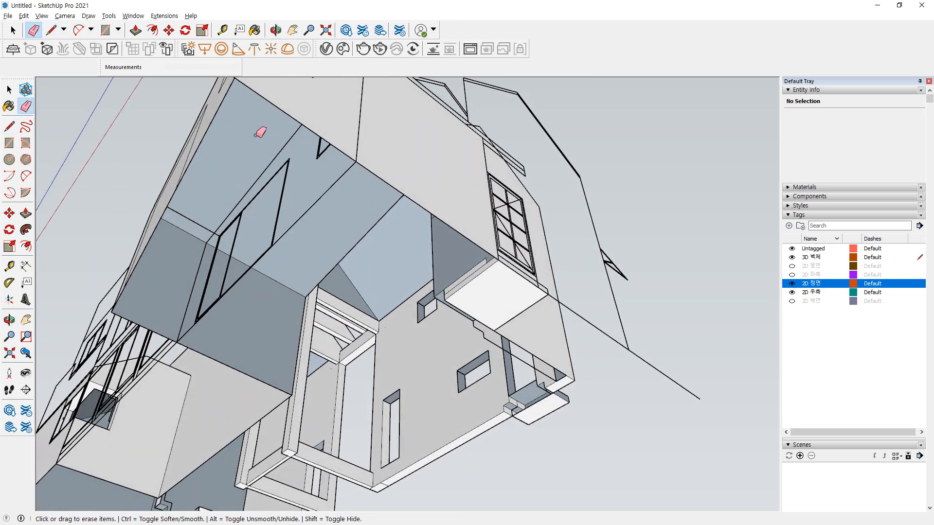
middle_drag(225, 245, 365, 355)
Cut the door opening through the living room's front wall by pushing the outlined face 300 mm inward
key(space)
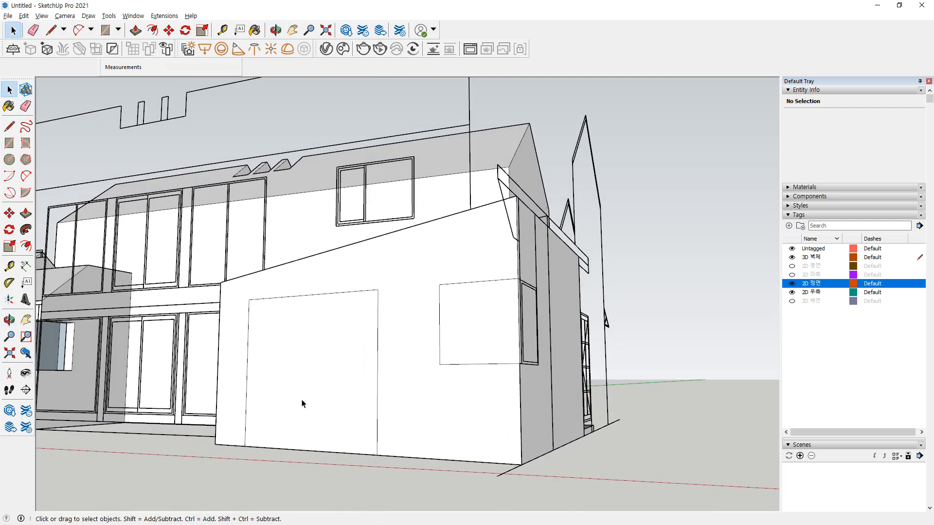
key(p)
click(293, 414)
text(300)
key(Return)
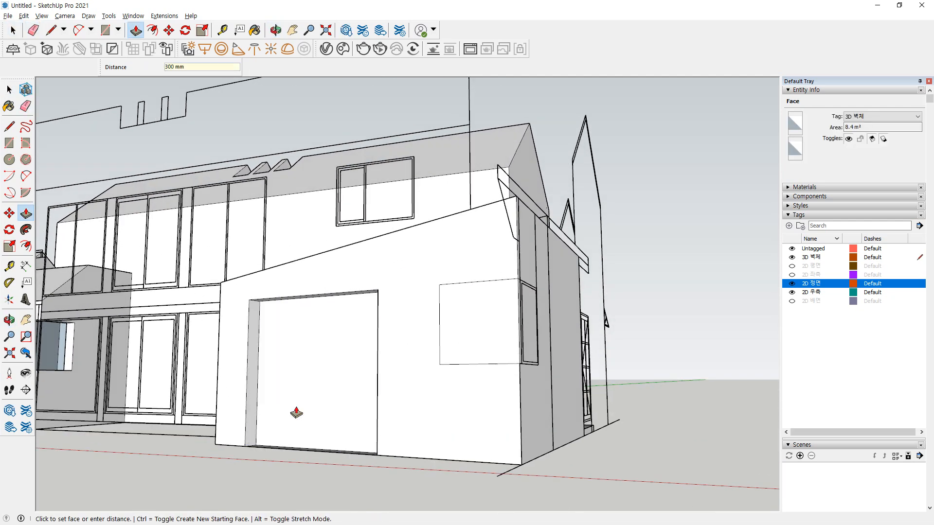
key(space)
Push the corner window's outlined face on the living room's front wall with Push/Pull
middle_drag(350, 392, 459, 375)
scroll(457, 374, up, 2)
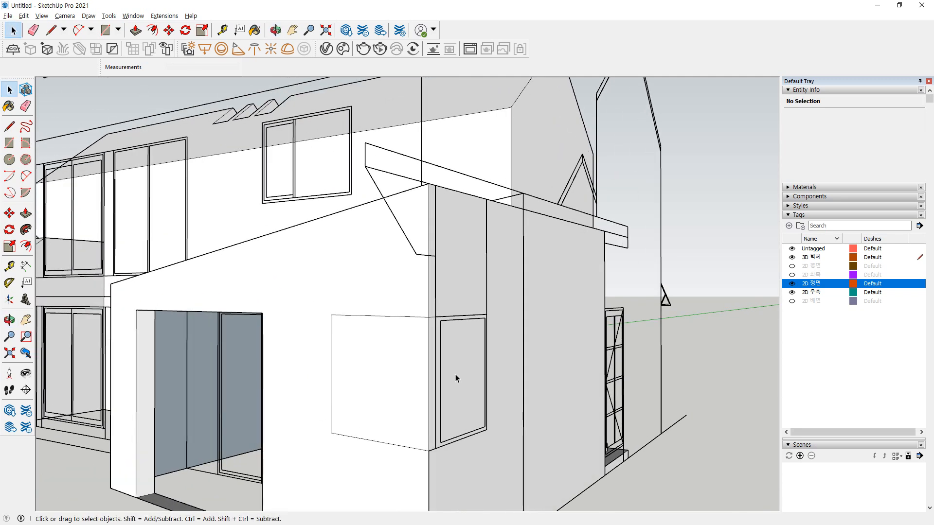
key(p)
click(389, 403)
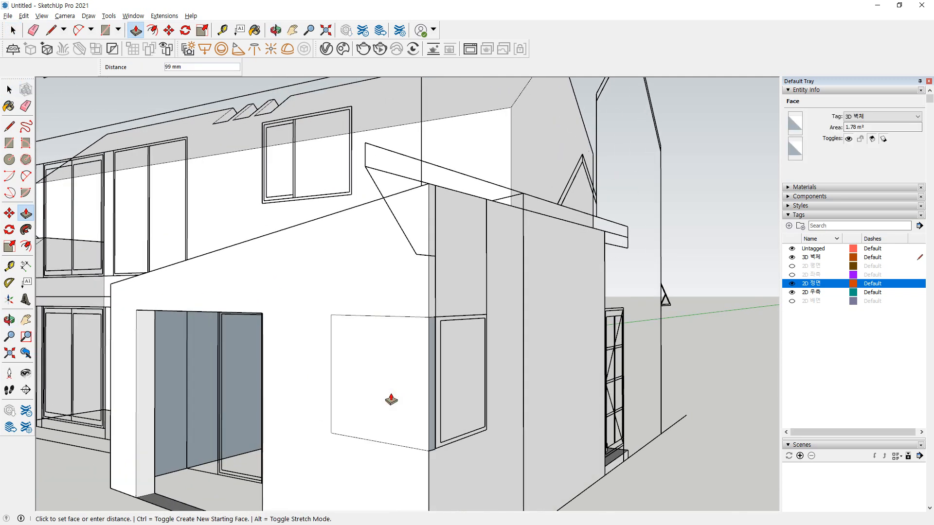
key(Return)
scroll(421, 385, up, 2)
key(space)
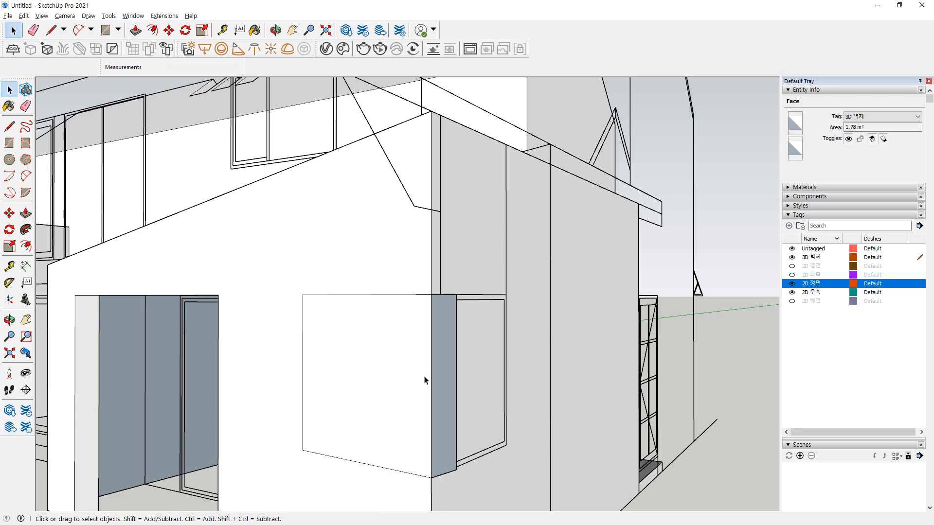
Delete the leftover face that fills the corner window's opening in the front wall
key(e)
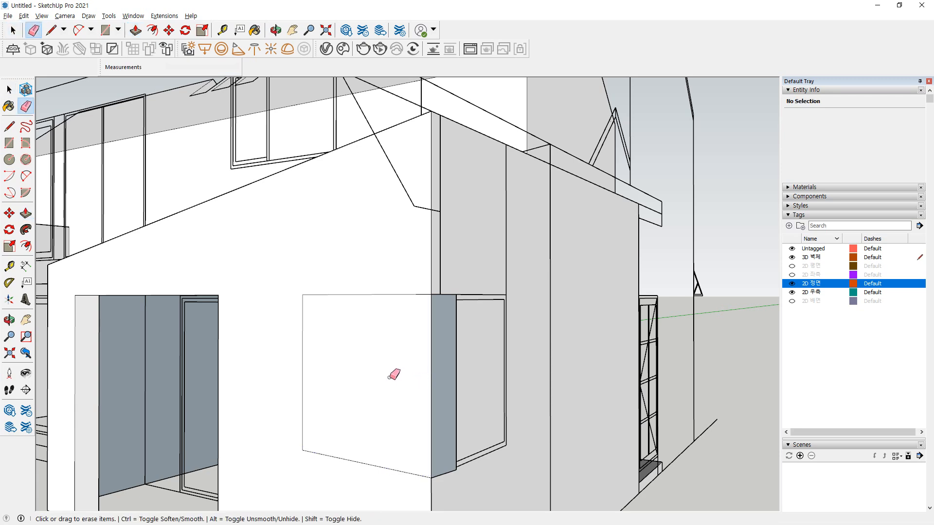
key(space)
click(372, 376)
key(Delete)
middle_drag(460, 372, 373, 409)
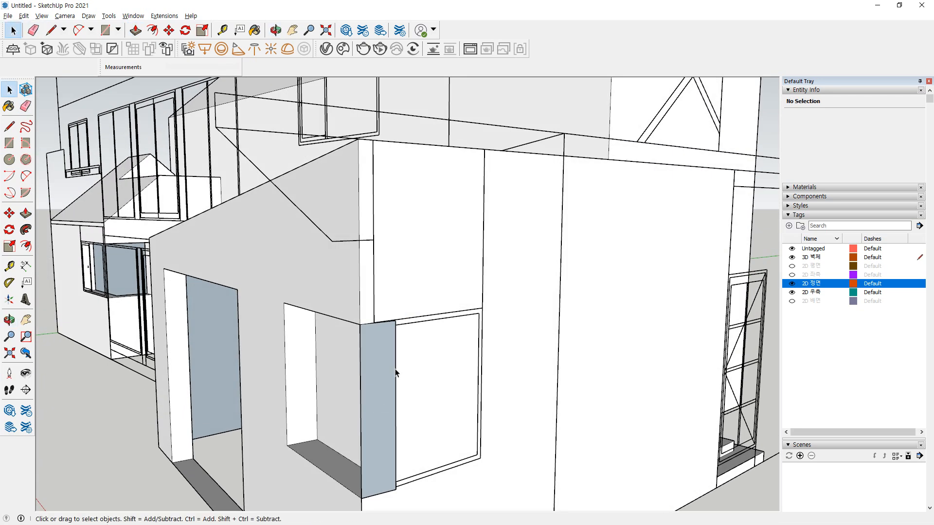
Push the corner window's side face inward through the living room's side wall
scroll(396, 373, up, 2)
mouse_move(399, 360)
middle_down()
mouse_move(383, 401)
mouse_move(411, 425)
mouse_move(422, 417)
middle_up()
scroll(384, 357, up, 2)
key(e)
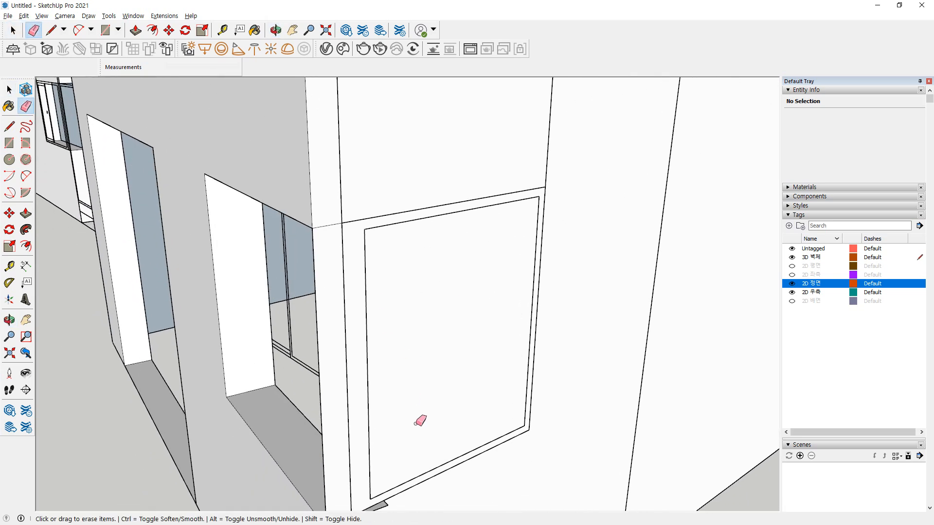
scroll(403, 403, up, 2)
scroll(399, 407, up, 2)
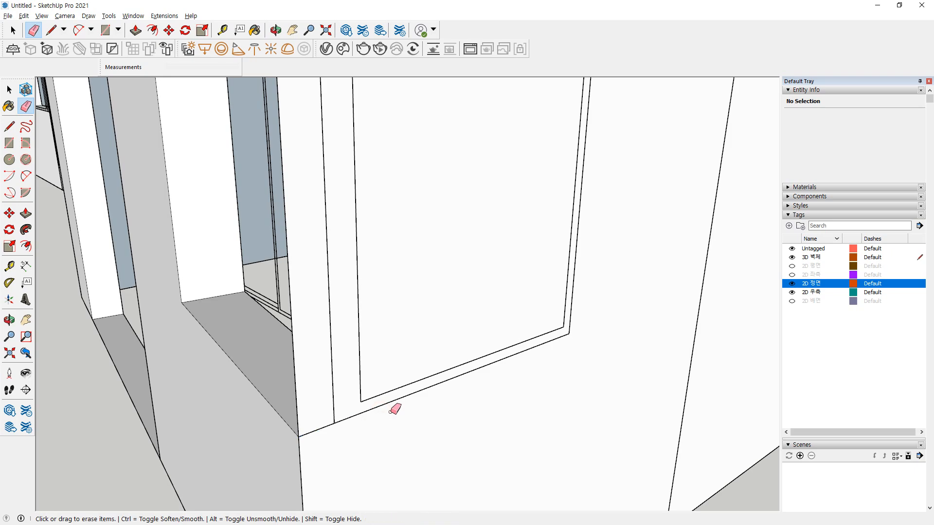
key(p)
click(396, 305)
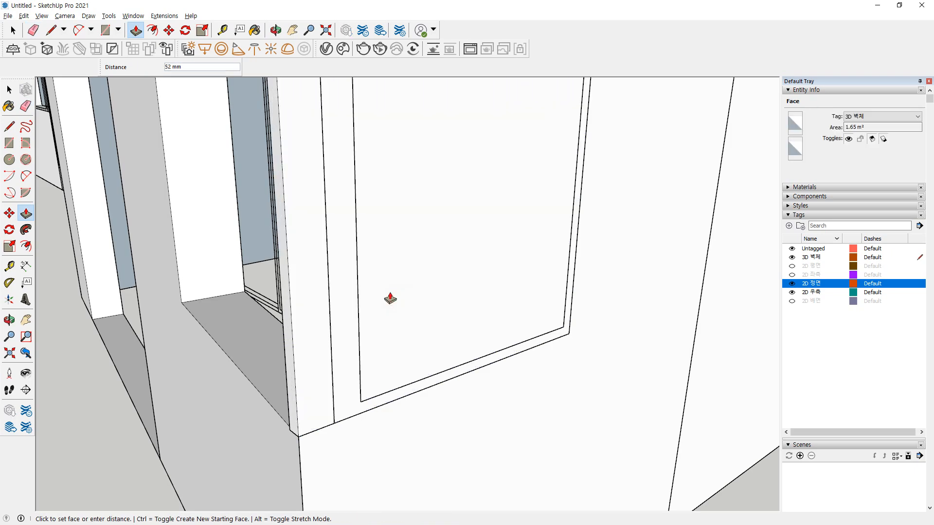
key(Return)
Open the window at the wall corner by erasing the leftover corner edges and the seams across the sill
mouse_move(234, 360)
middle_down()
mouse_move(553, 396)
mouse_move(567, 413)
middle_up()
key(e)
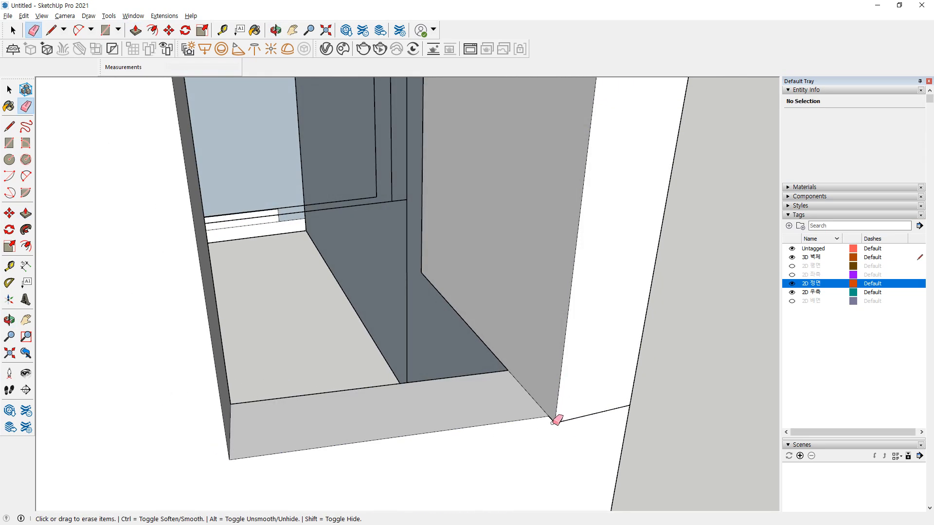
click(558, 423)
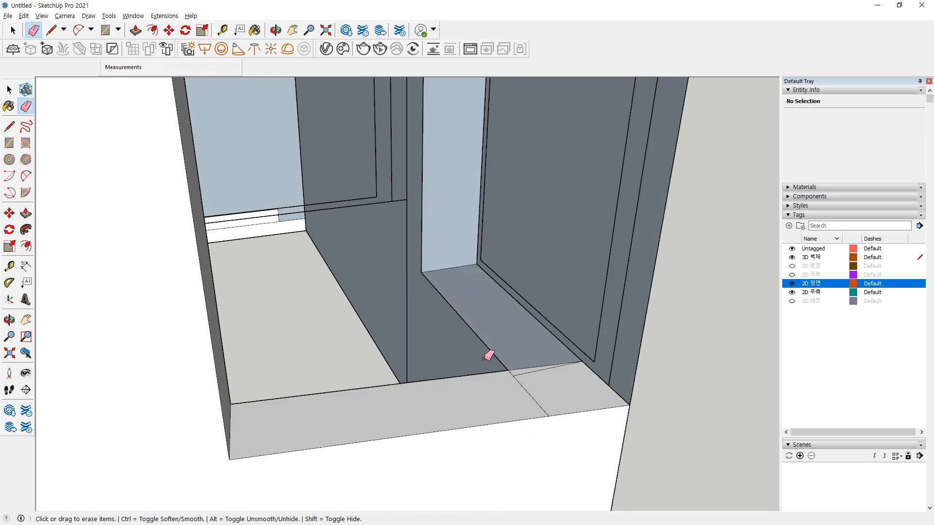
scroll(519, 385, up, 2)
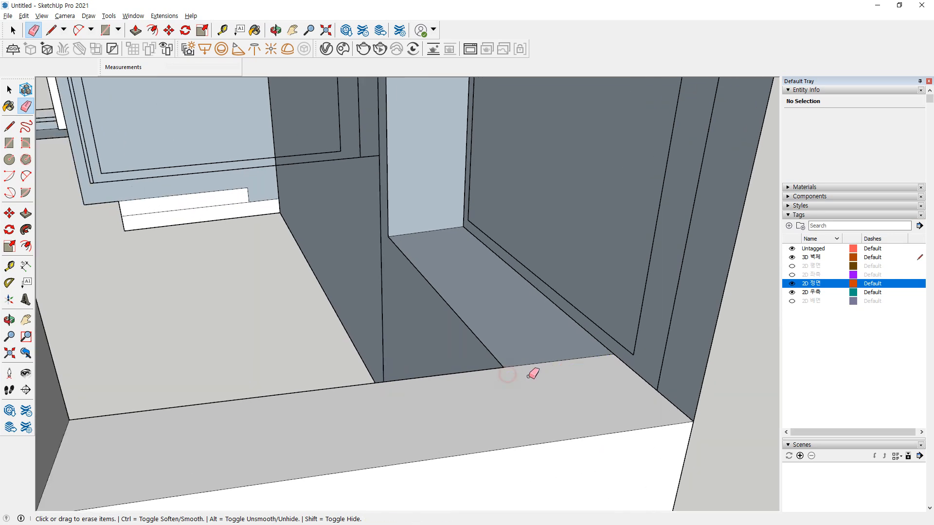
click(544, 361)
Reverse the faces of the corner window's L-shaped sill and its inner side jamb
key(space)
click(512, 371)
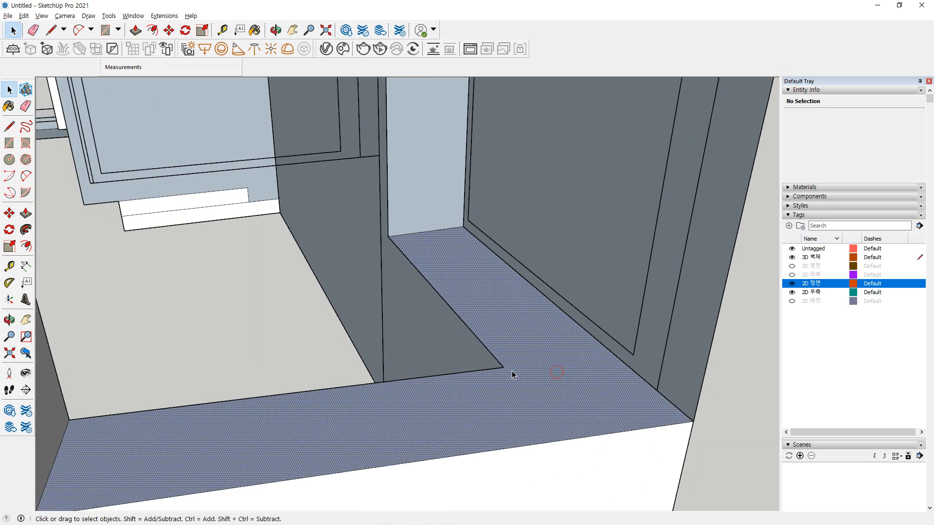
scroll(494, 298, down, 3)
mouse_move(495, 299)
middle_down()
mouse_move(443, 154)
mouse_move(393, 342)
middle_up()
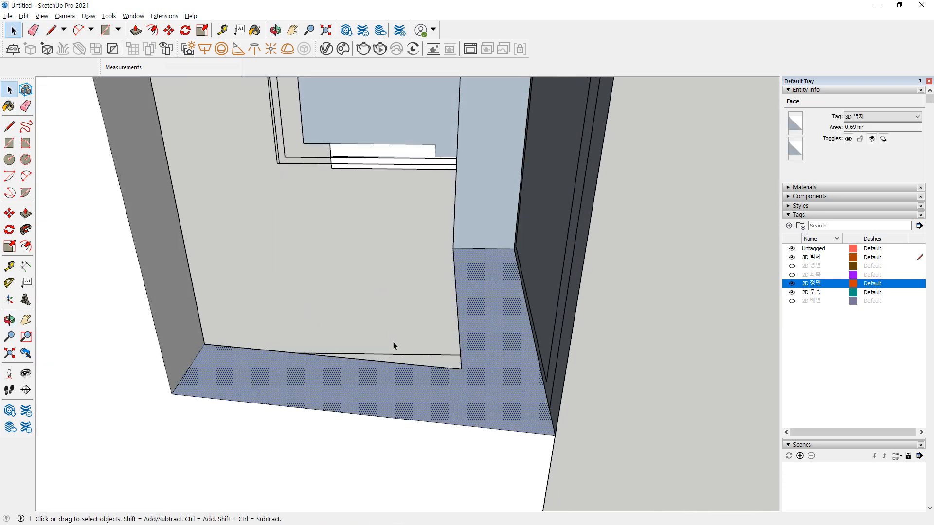
right_click(411, 395)
click(440, 319)
right_click(495, 180)
click(525, 275)
Erase the stray leftover edges at the upper side of the corner window's opening
mouse_move(695, 282)
middle_down()
mouse_move(599, 276)
mouse_move(528, 305)
mouse_move(594, 321)
middle_up()
key(e)
scroll(659, 281, down, 3)
shift+middle_drag(654, 276, 514, 308)
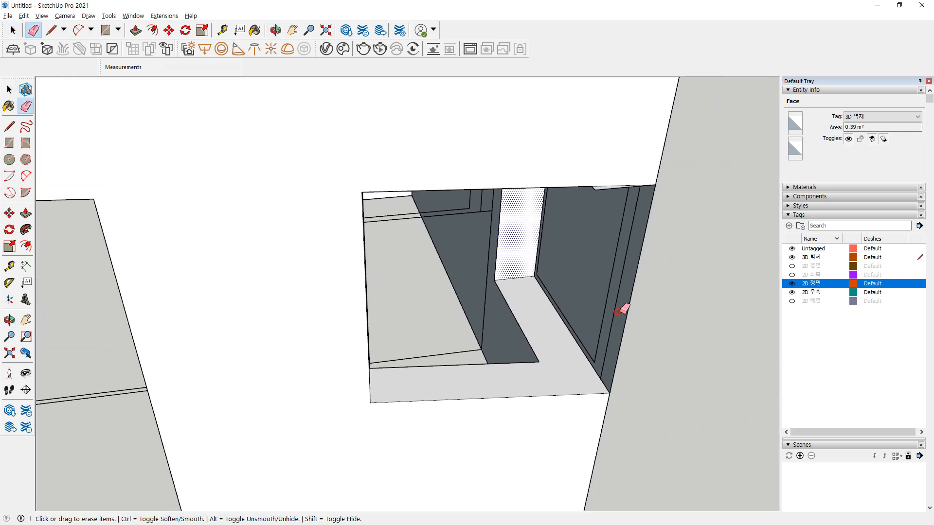
drag(619, 317, 643, 319)
scroll(619, 196, up, 5)
scroll(507, 184, down, 3)
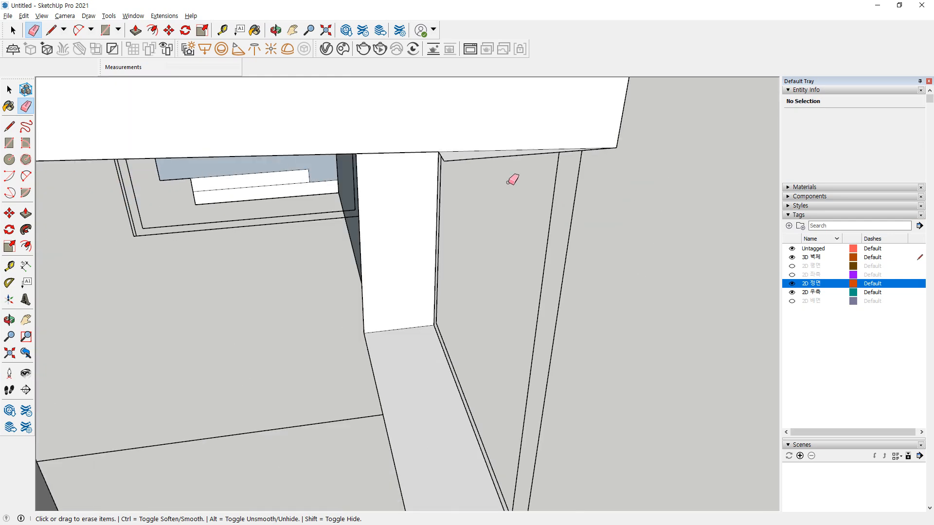
click(447, 157)
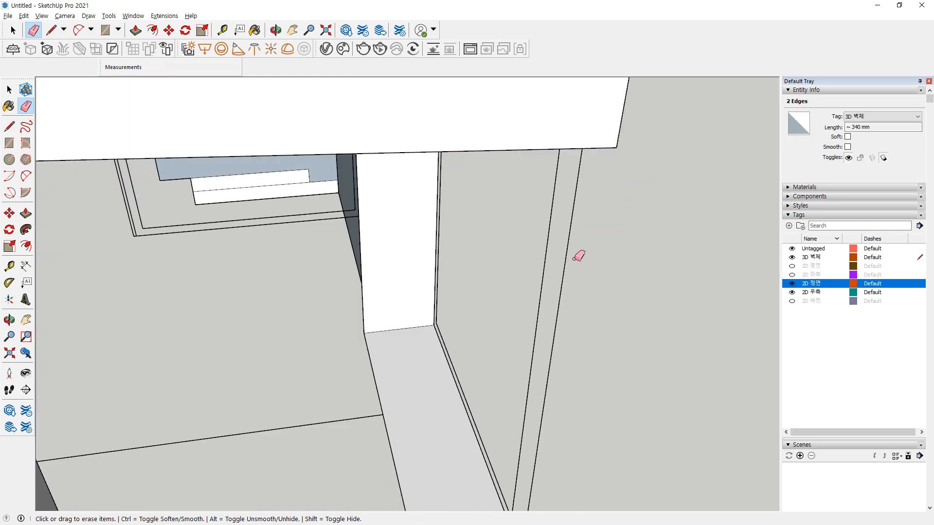
Erase the seam edges on the underside of the corner window's head
mouse_move(580, 256)
middle_down()
mouse_move(257, 236)
mouse_move(232, 314)
mouse_move(371, 235)
mouse_move(421, 181)
middle_up()
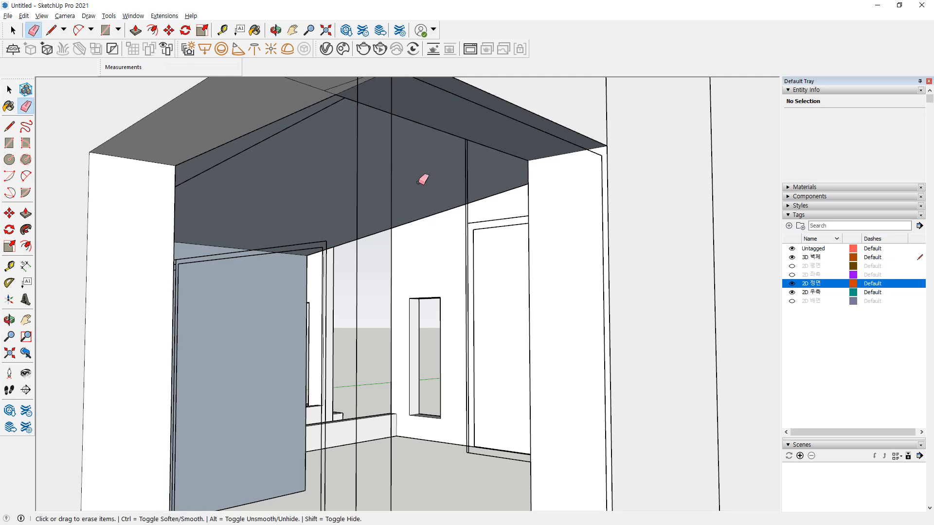
scroll(419, 183, down, 4)
scroll(378, 159, up, 2)
scroll(389, 146, up, 2)
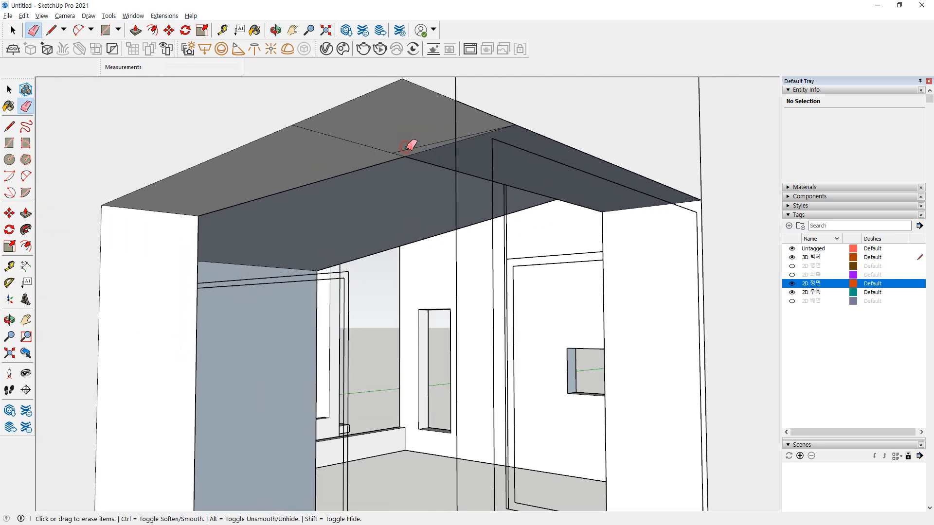
scroll(338, 180, down, 6)
mouse_move(339, 181)
middle_down()
mouse_move(438, 223)
mouse_move(425, 224)
mouse_move(435, 297)
middle_up()
scroll(415, 224, up, 2)
scroll(427, 289, down, 2)
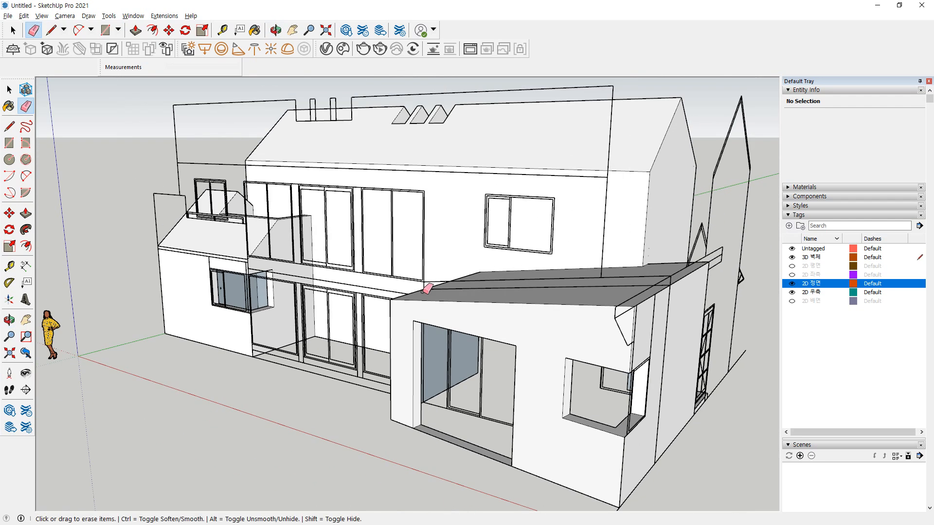
scroll(426, 290, down, 1)
key(space)
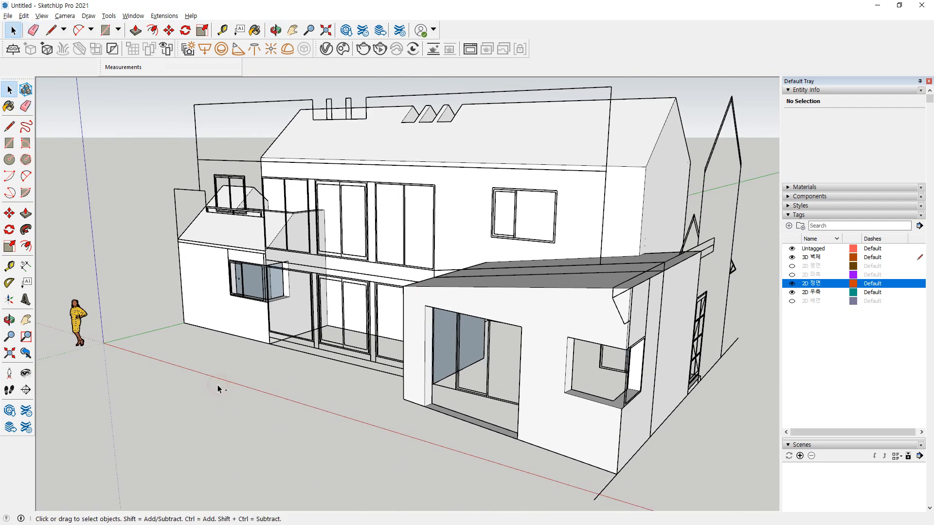